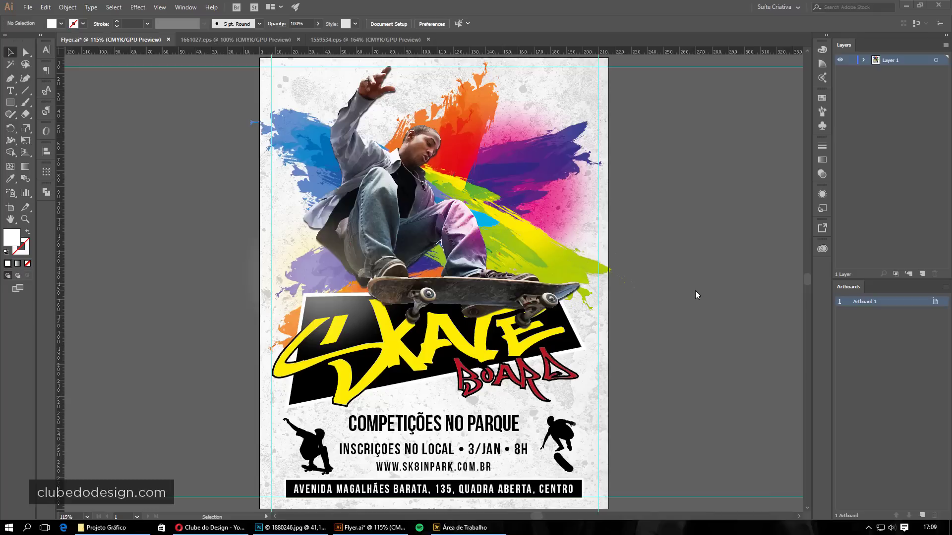
# Switch to Photoshop to show the masked 1880246.jpg skater cut-out
pyautogui.click(297, 527)
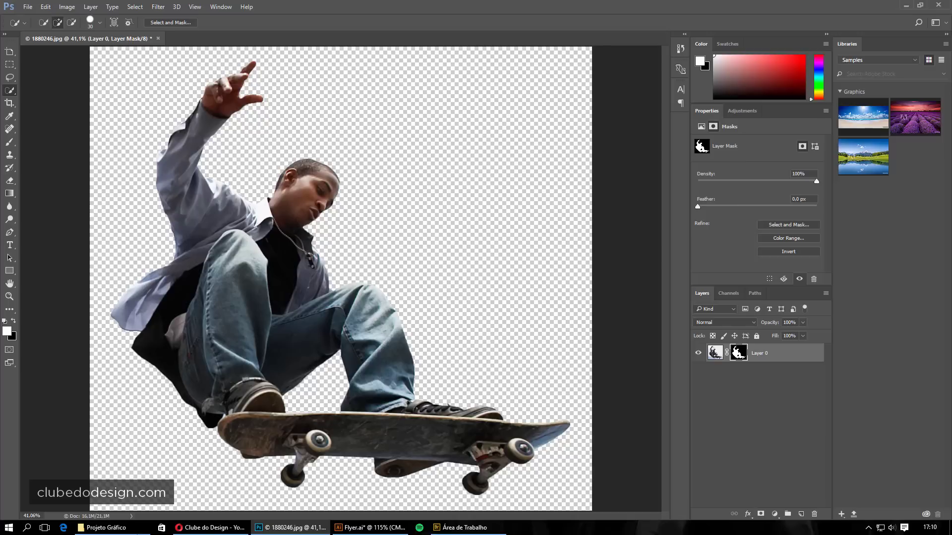
# Bring the Projeto Gráfico folder window to the front in File Explorer
pyautogui.click(133, 529)
pyautogui.click(422, 349)
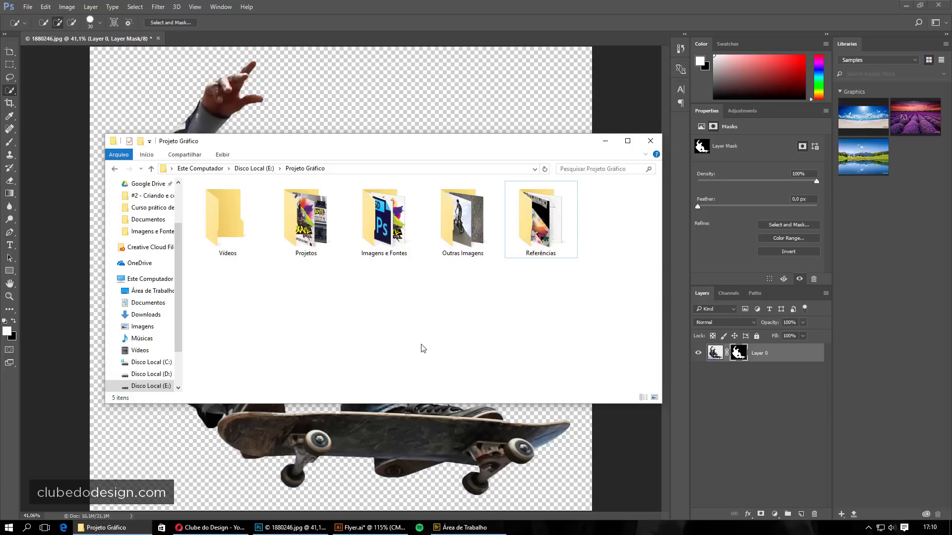
# Open the Imagens e Fontes folder in File Explorer
pyautogui.click(422, 349)
pyautogui.click(271, 291)
pyautogui.click(477, 310)
pyautogui.click(385, 250)
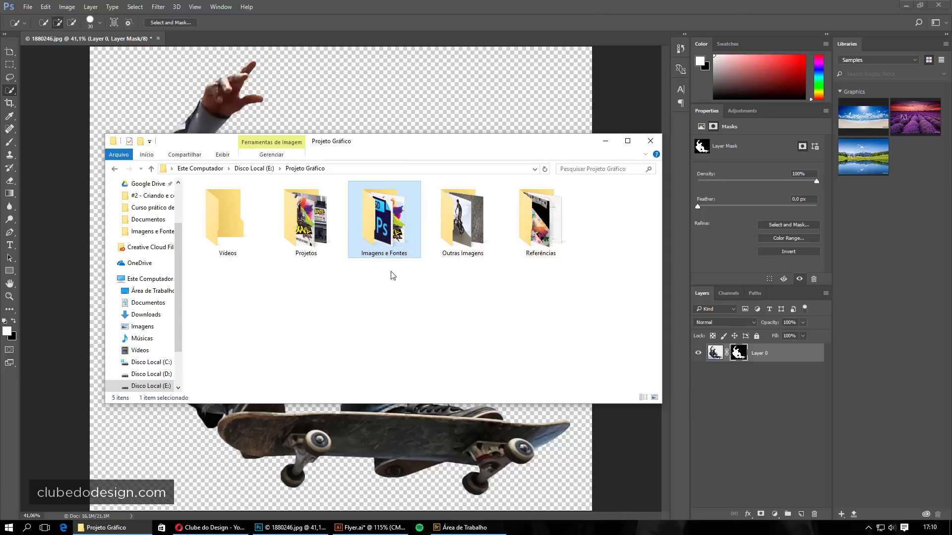
pyautogui.click(446, 313)
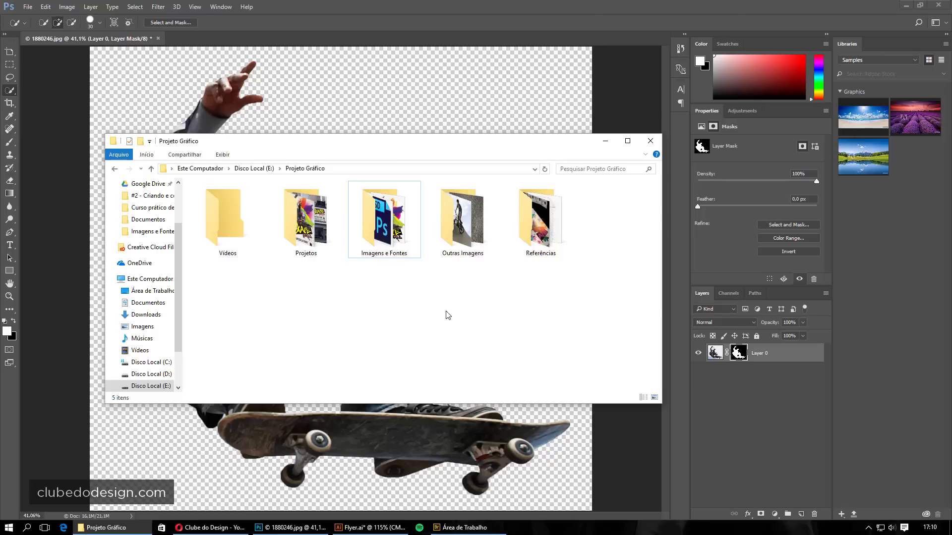
pyautogui.doubleClick(379, 225)
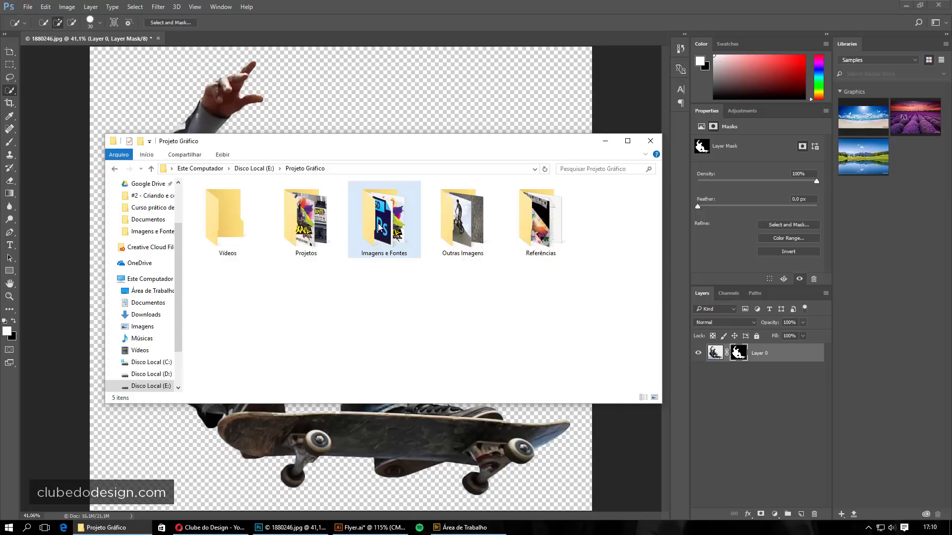
# Close the 1880246.jpg cut-out in Photoshop without saving, then return to Explorer
pyautogui.click(158, 38)
pyautogui.click(478, 202)
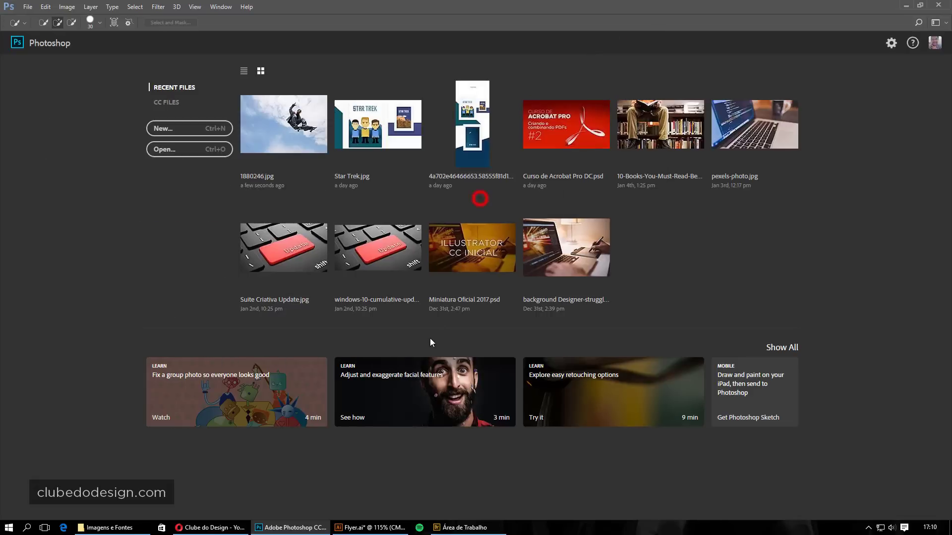
pyautogui.click(134, 529)
pyautogui.click(433, 354)
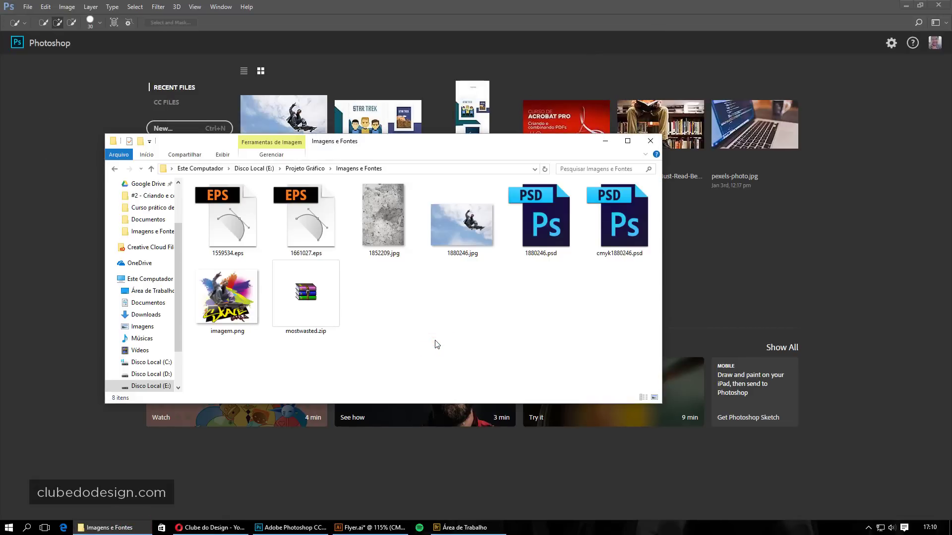
pyautogui.doubleClick(457, 239)
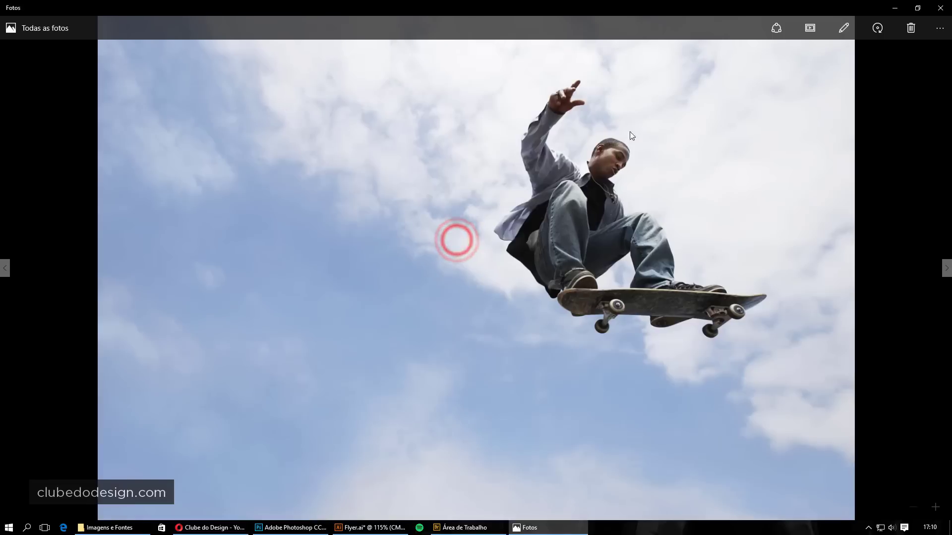
pyautogui.scroll(-1, 681, 182)
pyautogui.scroll(1, 688, 186)
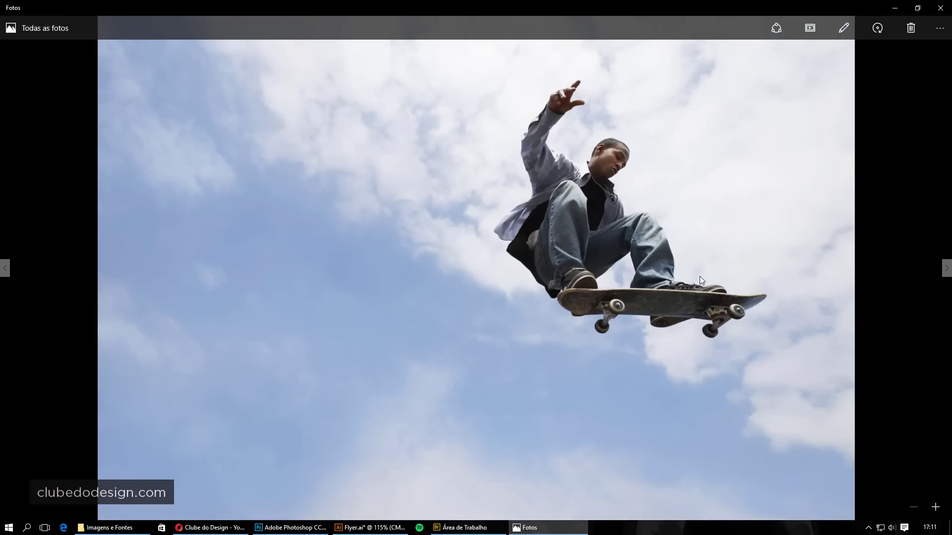
pyautogui.click(939, 8)
# Open 1880246.jpg with Adobe Photoshop CC 2017 from its context menu
pyautogui.rightClick(464, 237)
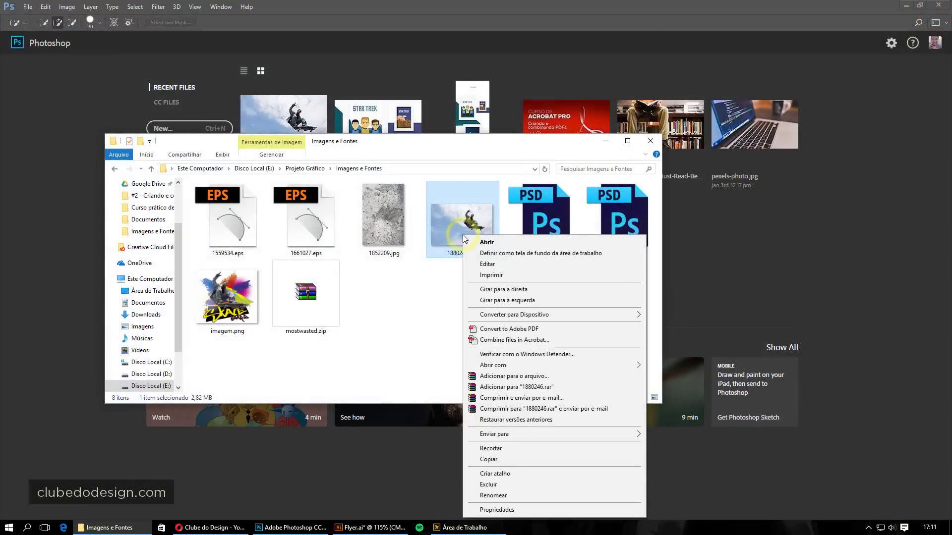
pyautogui.moveTo(493, 365)
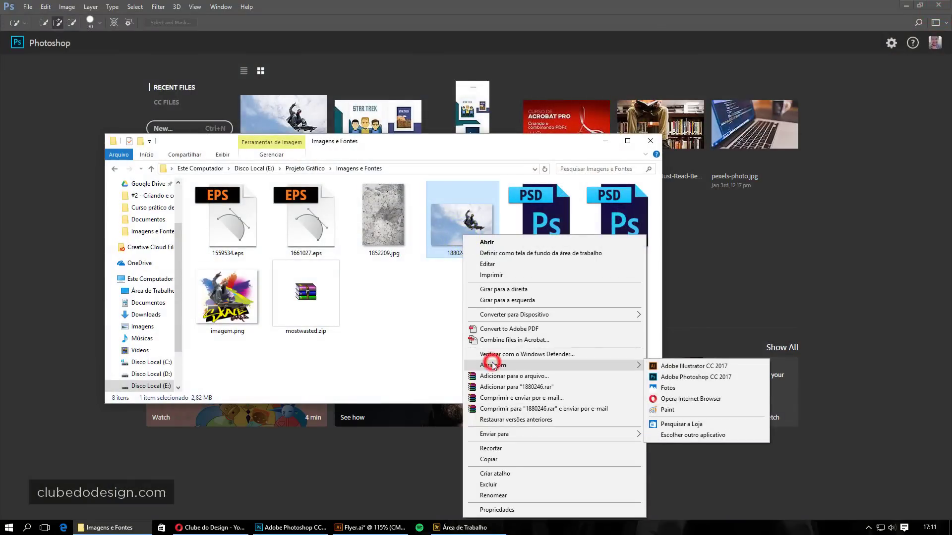
pyautogui.click(732, 382)
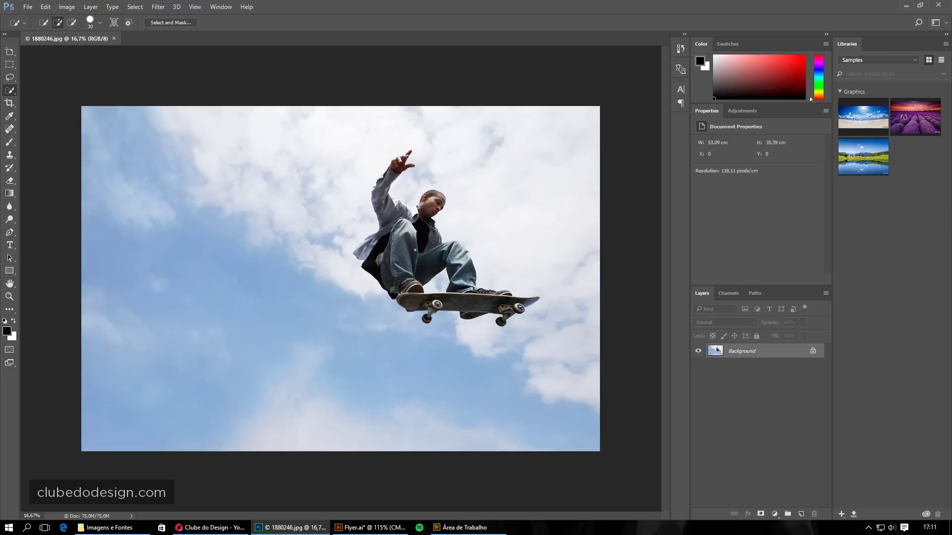
# Zoom in on the skater and select the Quick Selection Tool
pyautogui.moveTo(440, 291); pyautogui.dragTo(516, 316)
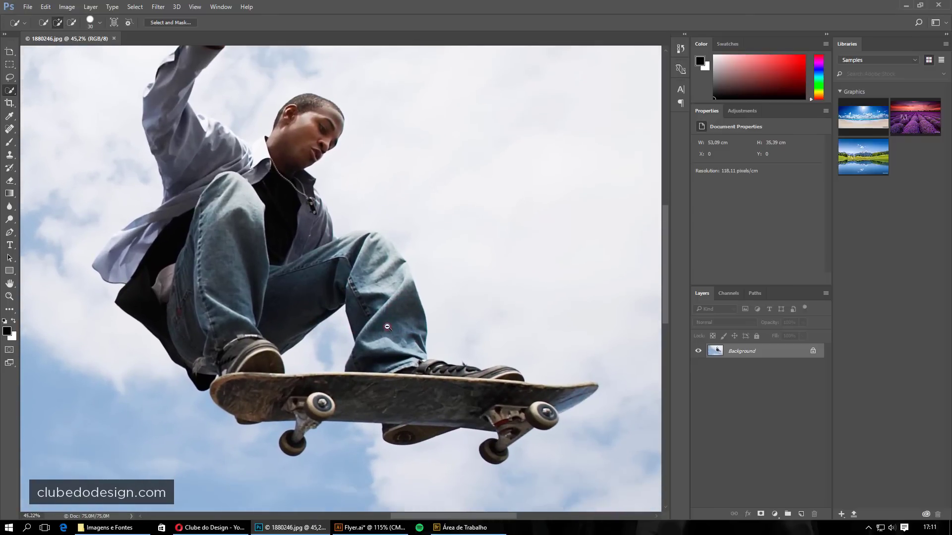
pyautogui.hotkey('ctrl', '-')
pyautogui.moveTo(388, 327); pyautogui.dragTo(410, 310)
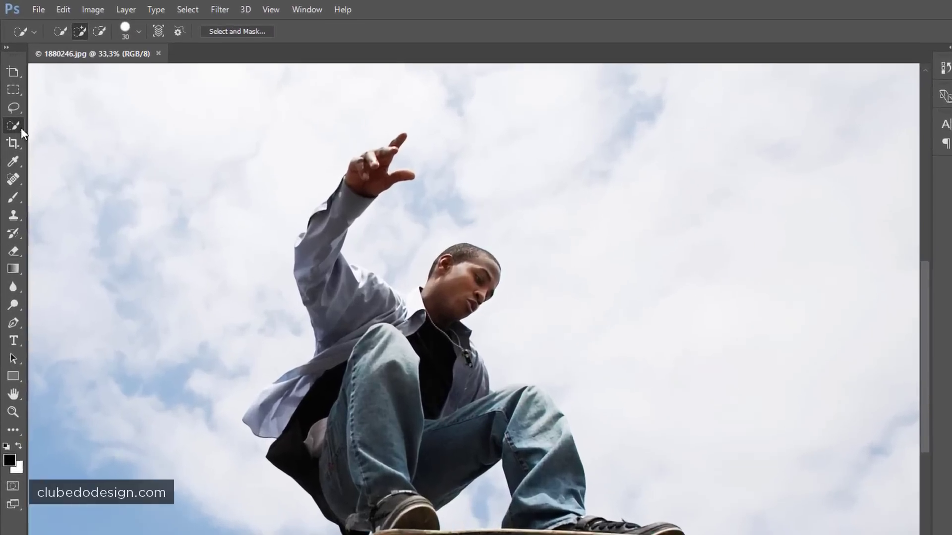
pyautogui.click(16, 90)
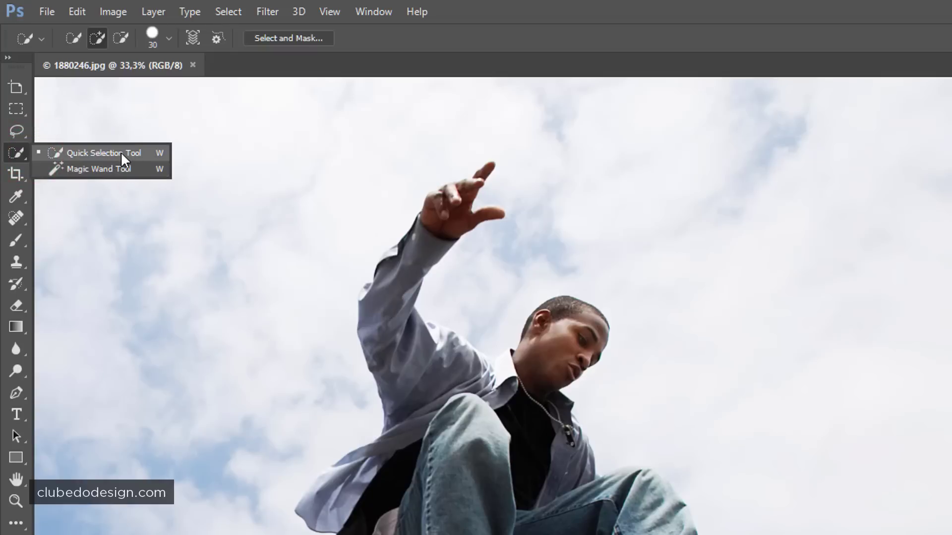
pyautogui.click(113, 151)
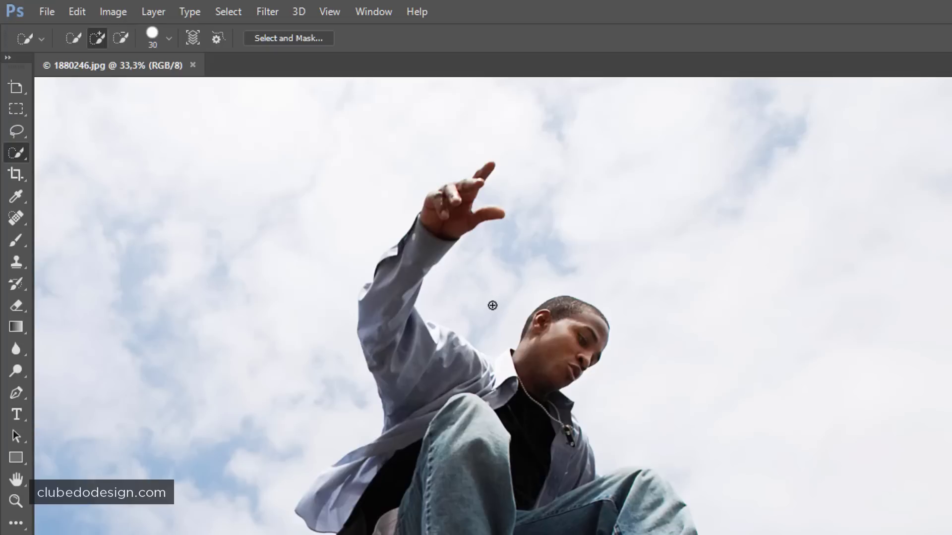
# Brush a quick selection over the skater and trim it along the board's nose
pyautogui.moveTo(480, 297)
pyautogui.mouseDown()
pyautogui.moveTo(461, 128)
pyautogui.moveTo(172, 327)
pyautogui.moveTo(586, 407)
pyautogui.mouseUp()
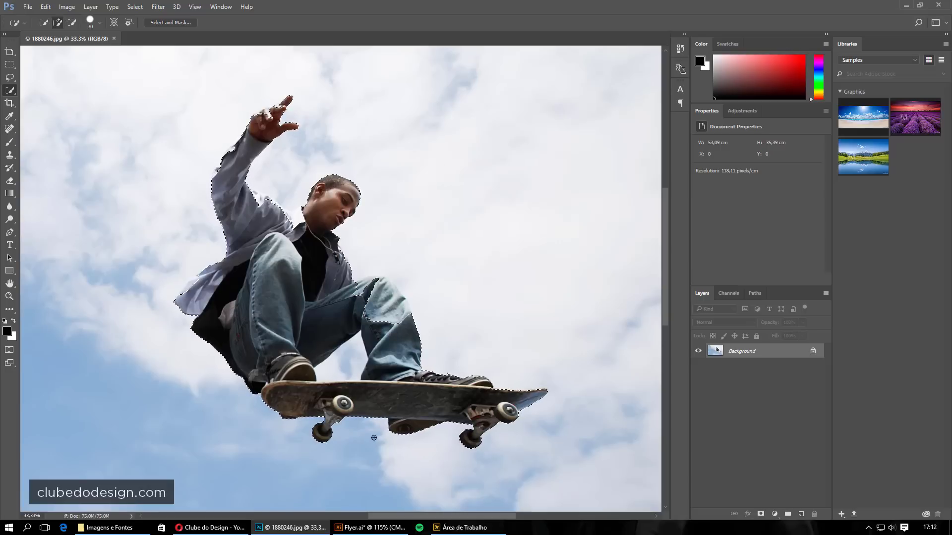
pyautogui.moveTo(397, 406); pyautogui.dragTo(461, 448)
pyautogui.moveTo(536, 399); pyautogui.dragTo(191, 336)
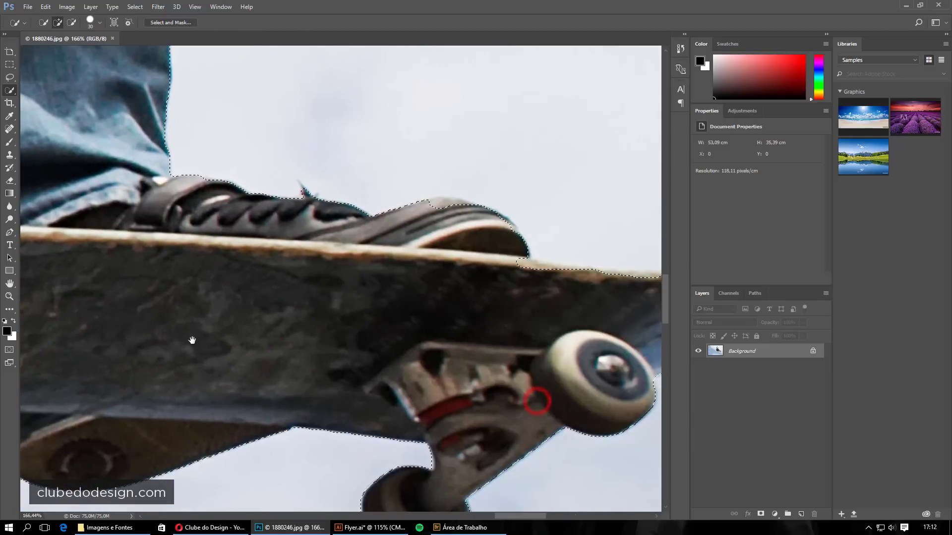
pyautogui.moveTo(479, 343); pyautogui.dragTo(361, 246)
pyautogui.hotkey('ctrl', 'space')
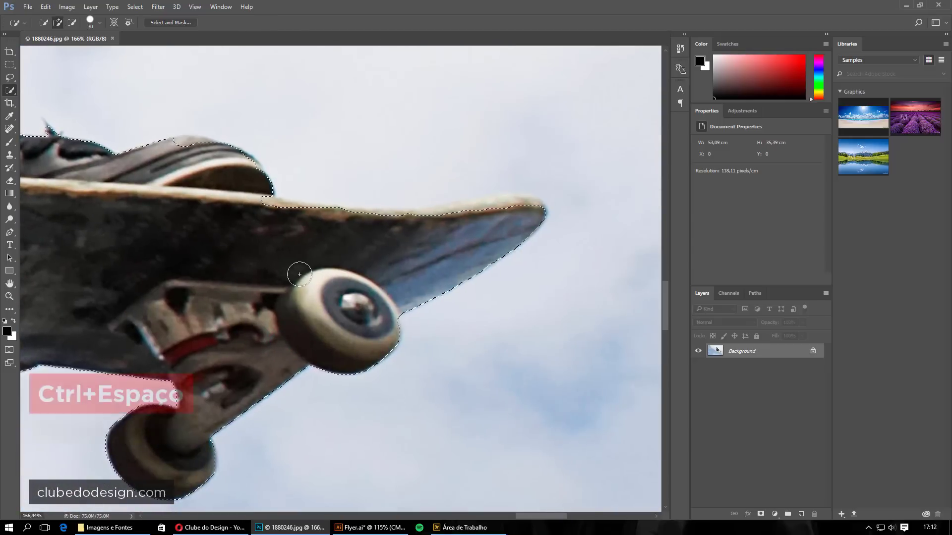
pyautogui.moveTo(195, 153); pyautogui.dragTo(229, 180)
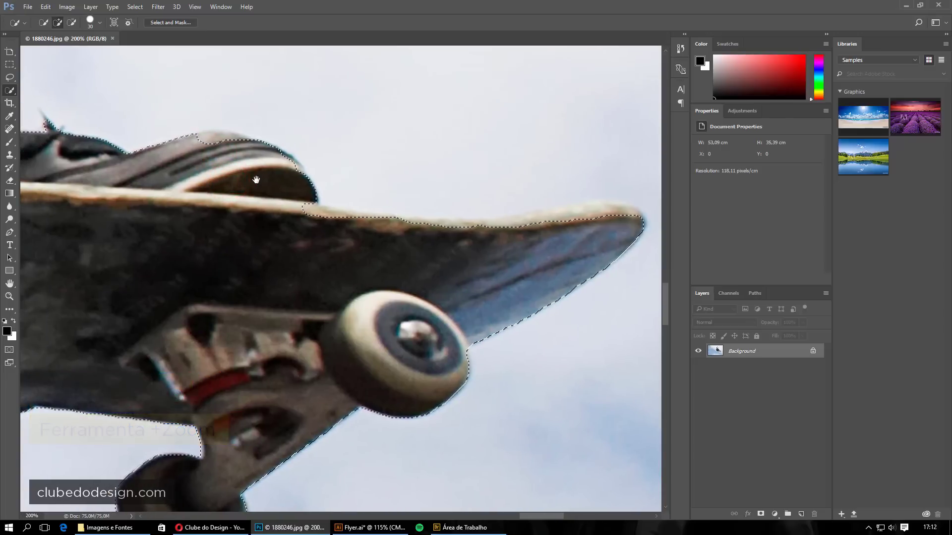
pyautogui.press('alt')
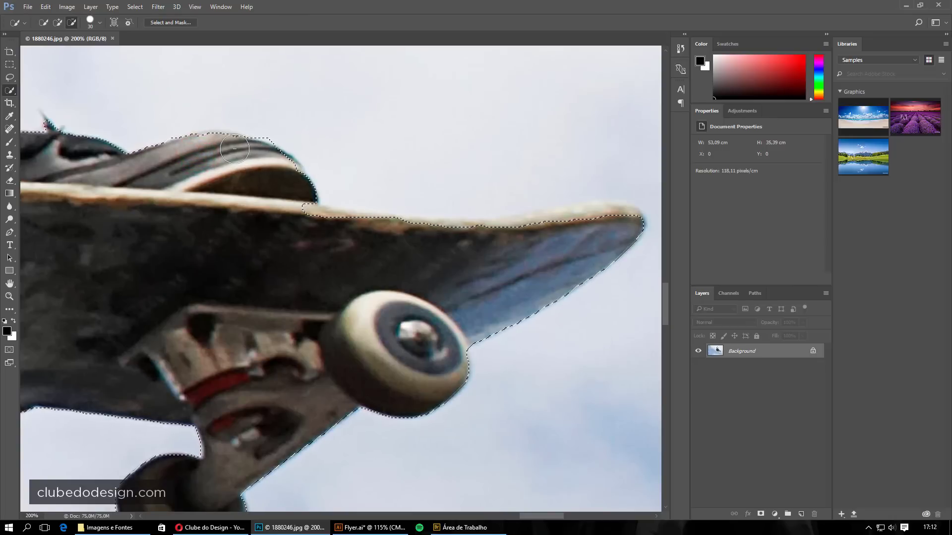
pyautogui.moveTo(534, 229); pyautogui.dragTo(620, 215)
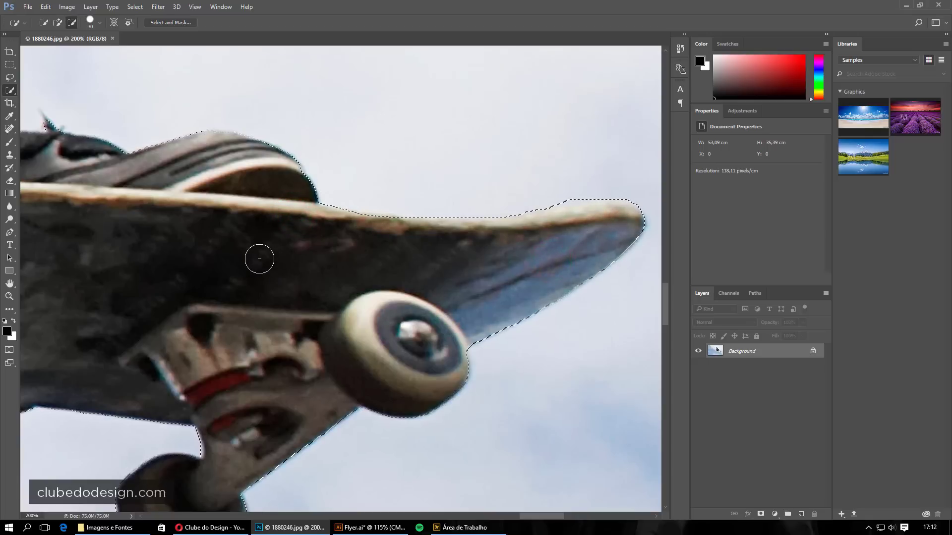
pyautogui.press('alt')
# Check the jacket edge and extend the selection over the jeans knee
pyautogui.keyDown('ctrl'); pyautogui.keyDown('alt'); pyautogui.click(260, 258); pyautogui.keyUp('alt'); pyautogui.keyUp('ctrl')
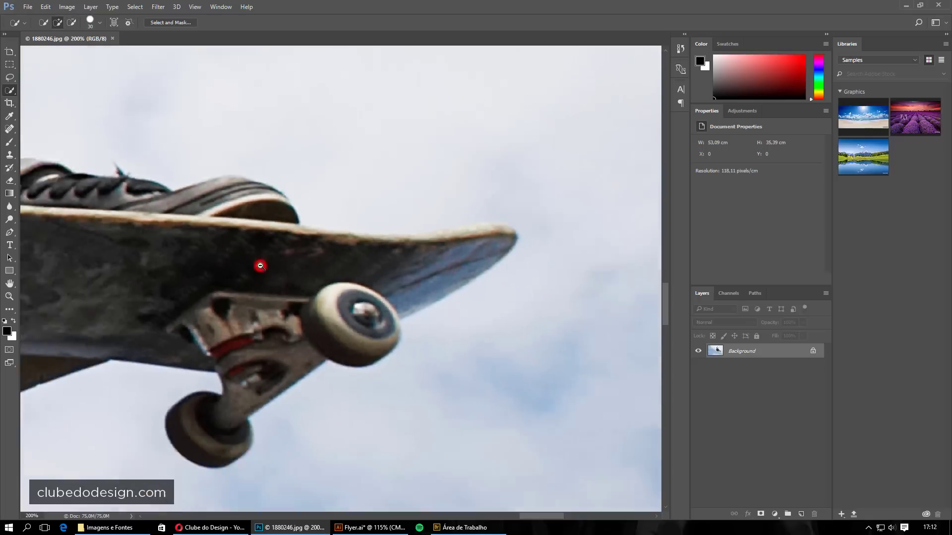
pyautogui.keyDown('ctrl'); pyautogui.keyDown('alt'); pyautogui.click(201, 266); pyautogui.keyUp('alt'); pyautogui.keyUp('ctrl')
pyautogui.moveTo(352, 250); pyautogui.dragTo(471, 257)
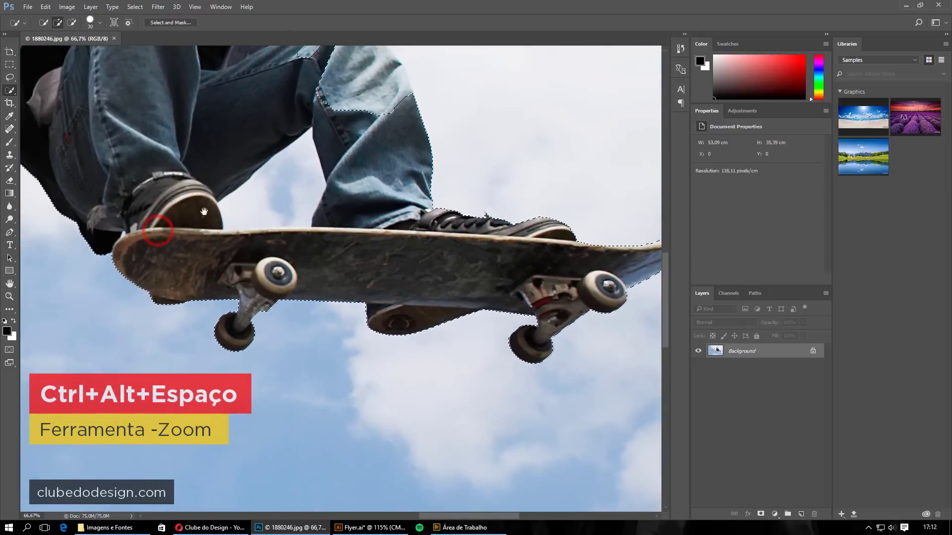
pyautogui.moveTo(235, 250); pyautogui.dragTo(352, 357)
pyautogui.moveTo(199, 216); pyautogui.dragTo(257, 289)
pyautogui.moveTo(128, 234); pyautogui.dragTo(153, 246)
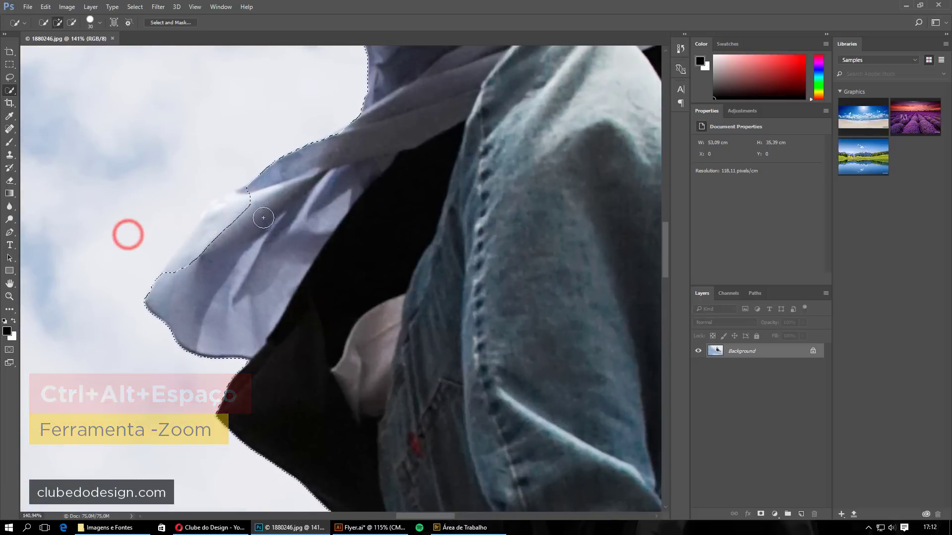
pyautogui.moveTo(267, 190)
pyautogui.mouseDown()
pyautogui.moveTo(199, 244)
pyautogui.moveTo(176, 277)
pyautogui.mouseUp()
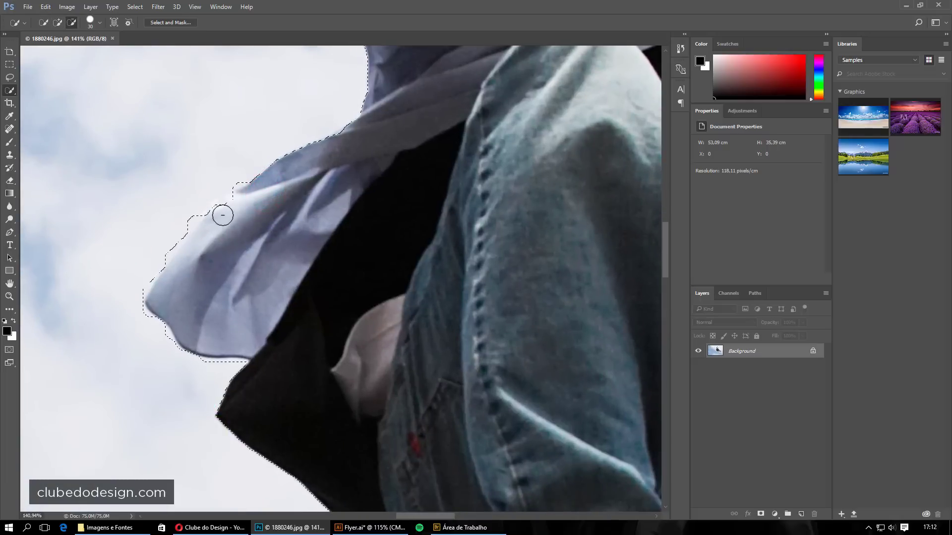
pyautogui.moveTo(392, 162)
pyautogui.mouseDown()
pyautogui.moveTo(485, 301)
pyautogui.moveTo(410, 318)
pyautogui.mouseUp()
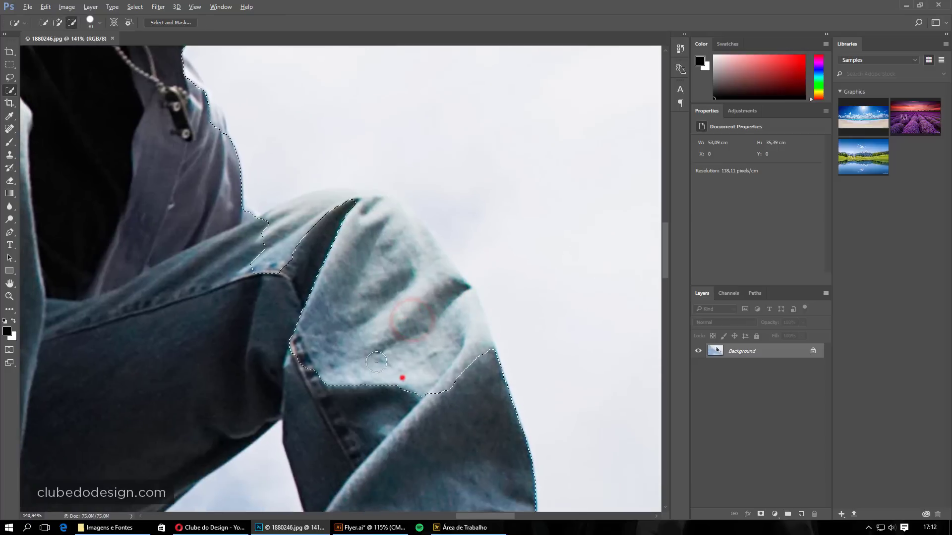
pyautogui.moveTo(401, 378); pyautogui.dragTo(330, 380)
pyautogui.click(373, 239)
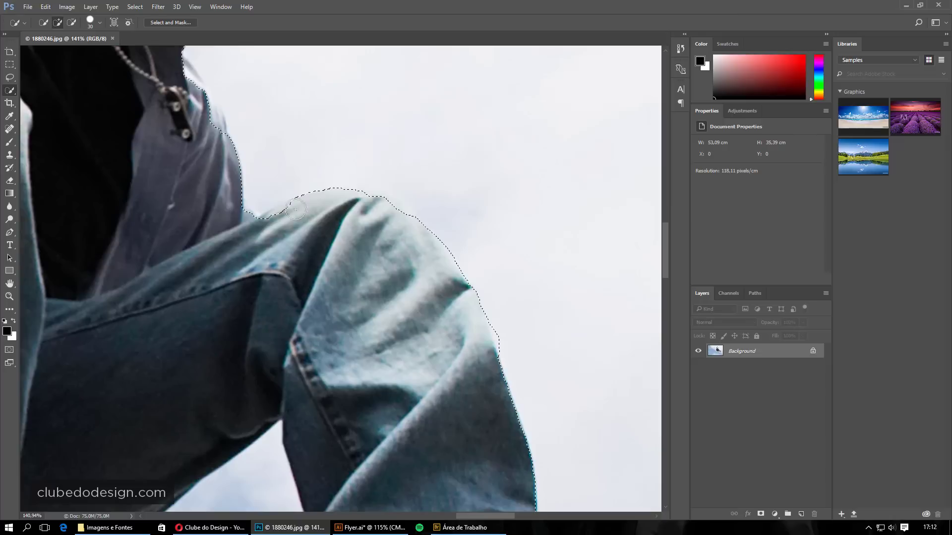
# Tidy the selection at the knee and leg, trimming sky beside the collar
pyautogui.moveTo(265, 224); pyautogui.dragTo(294, 213)
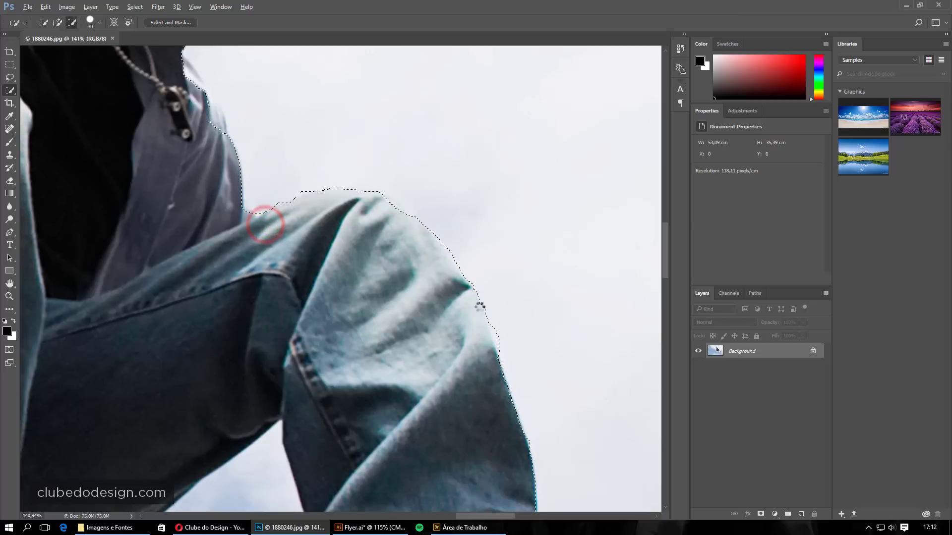
pyautogui.click(503, 321)
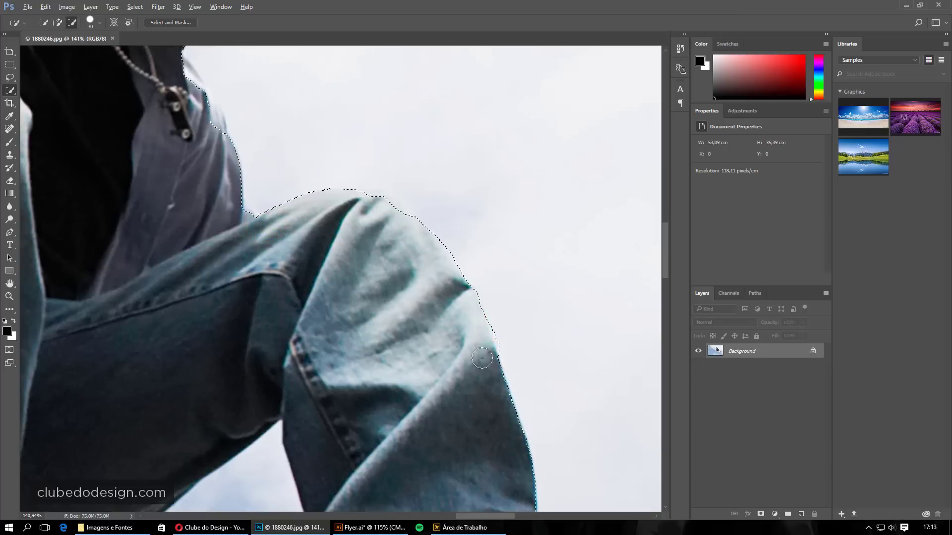
pyautogui.click(72, 22)
pyautogui.click(228, 173)
pyautogui.click(347, 212)
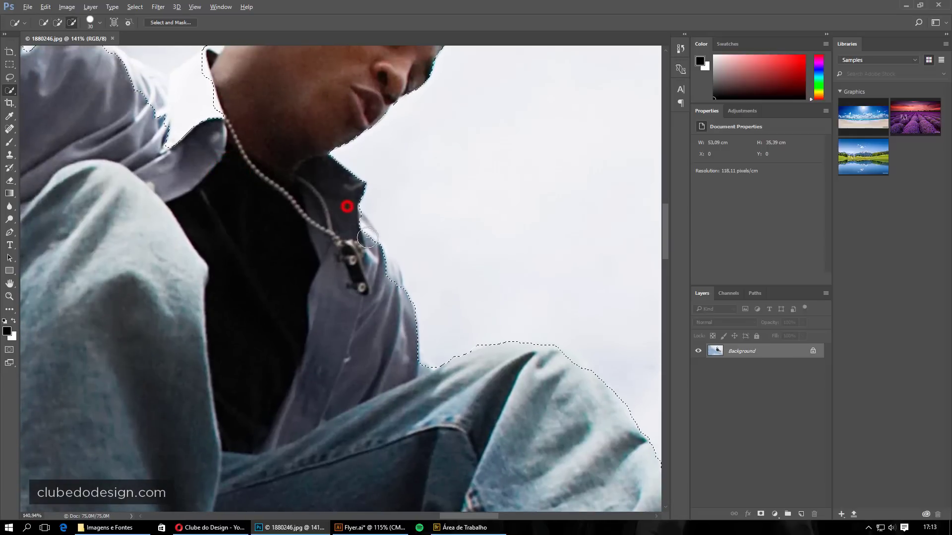
pyautogui.moveTo(378, 136)
pyautogui.mouseDown()
pyautogui.moveTo(404, 324)
pyautogui.moveTo(404, 416)
pyautogui.mouseUp()
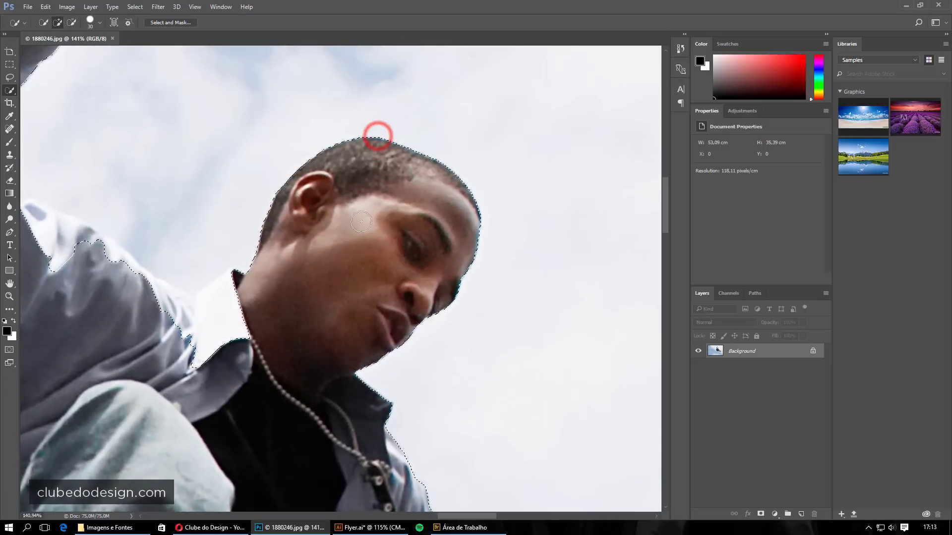
pyautogui.moveTo(227, 304); pyautogui.dragTo(407, 304)
pyautogui.click(436, 306)
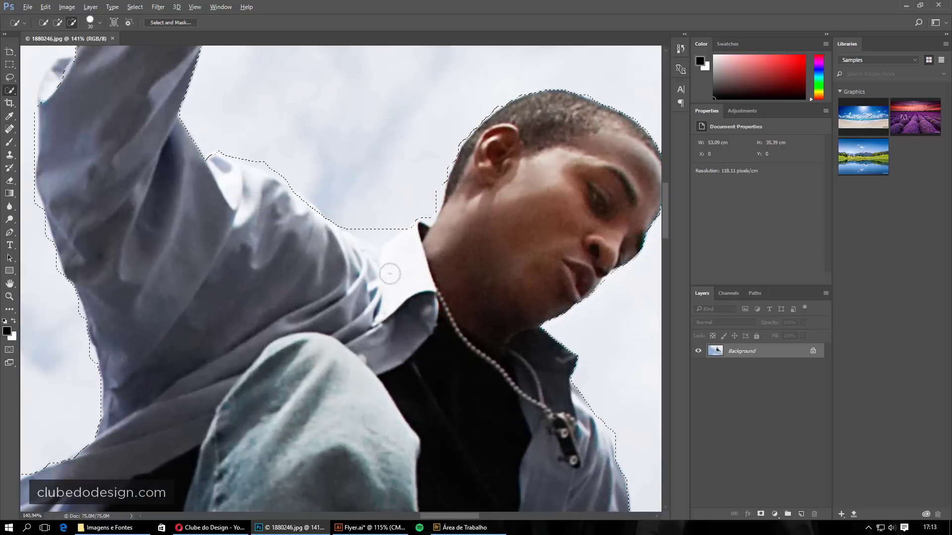
# Remove sky above the shoulder and add the neck and white collar
pyautogui.click(364, 222)
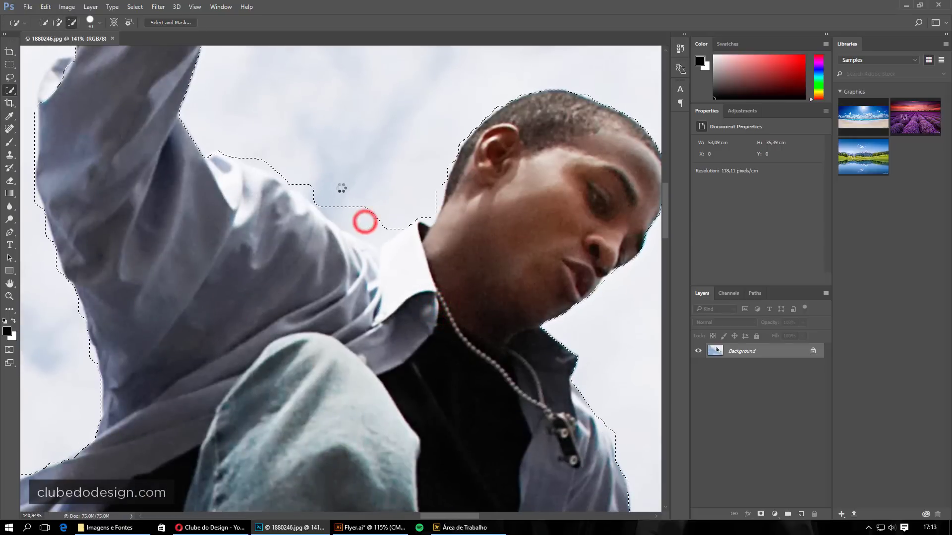
pyautogui.keyDown('alt'); pyautogui.click(333, 196); pyautogui.keyUp('alt')
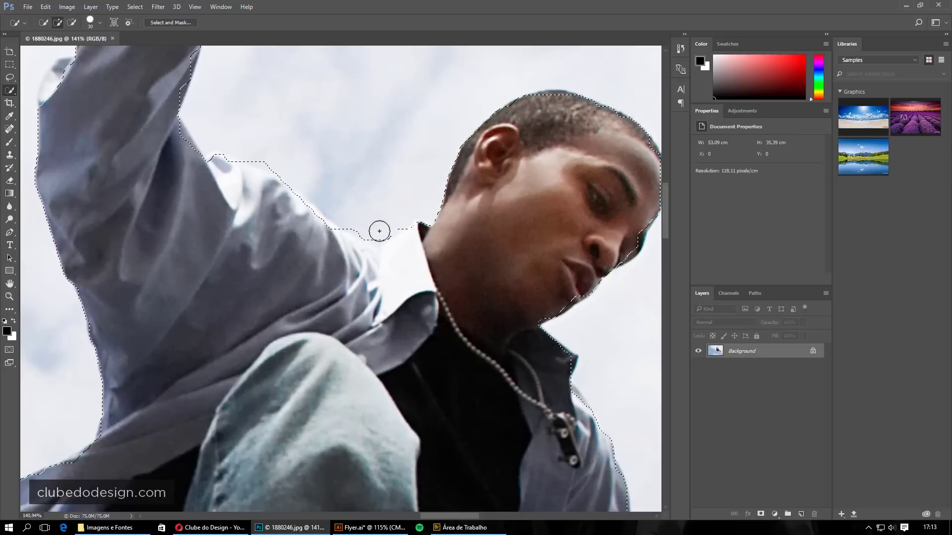
pyautogui.keyDown('alt'); pyautogui.click(347, 212); pyautogui.keyUp('alt')
pyautogui.click(395, 240)
pyautogui.keyDown('alt'); pyautogui.click(431, 241); pyautogui.keyUp('alt')
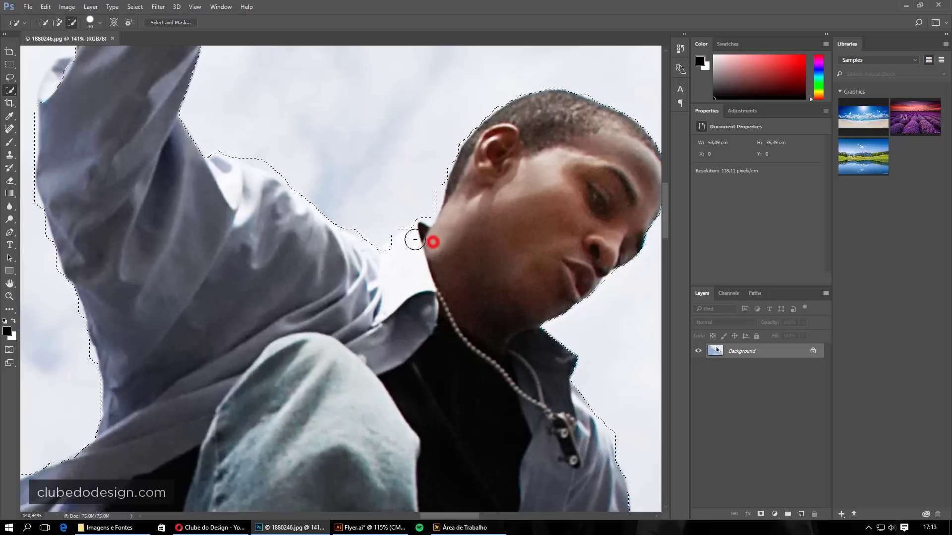
pyautogui.click(403, 244)
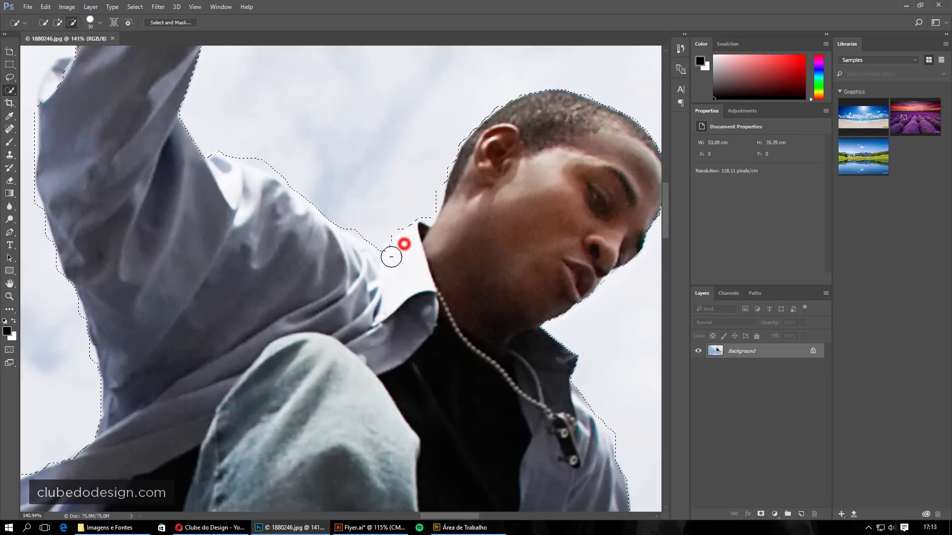
# Add the raised arm, sleeve and hand, removing sky between the fingers
pyautogui.moveTo(178, 62); pyautogui.dragTo(268, 191)
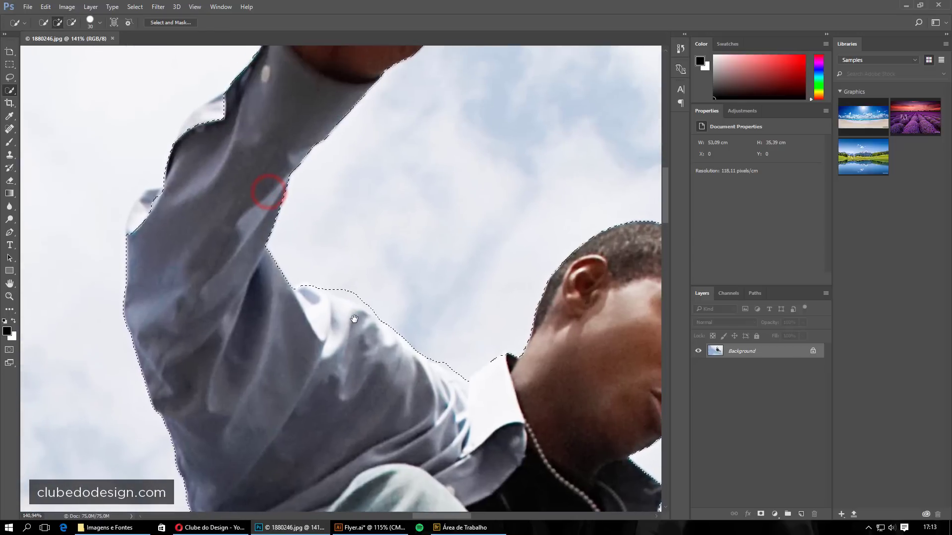
pyautogui.keyDown('alt'); pyautogui.click(321, 272); pyautogui.keyUp('alt')
pyautogui.keyDown('alt'); pyautogui.click(359, 293); pyautogui.keyUp('alt')
pyautogui.scroll(5, 340, 171)
pyautogui.click(341, 174)
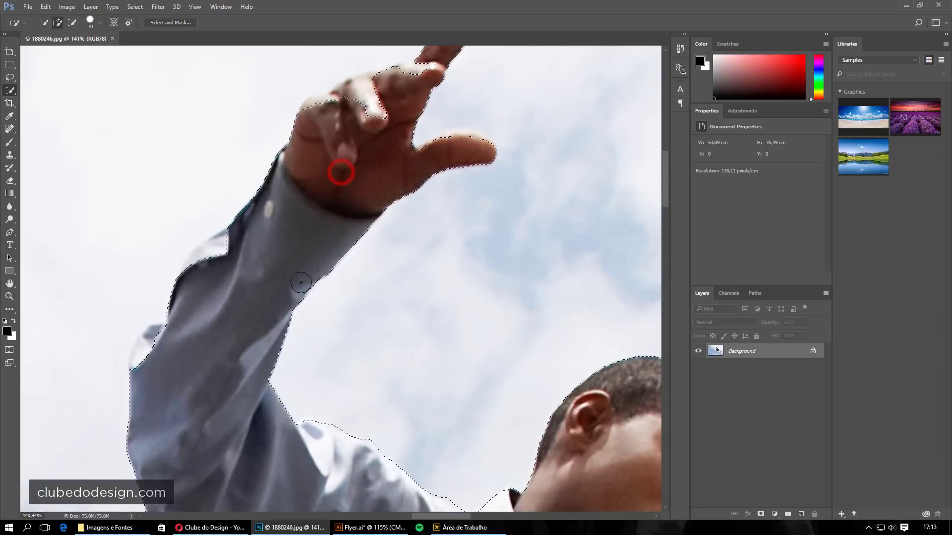
pyautogui.click(246, 238)
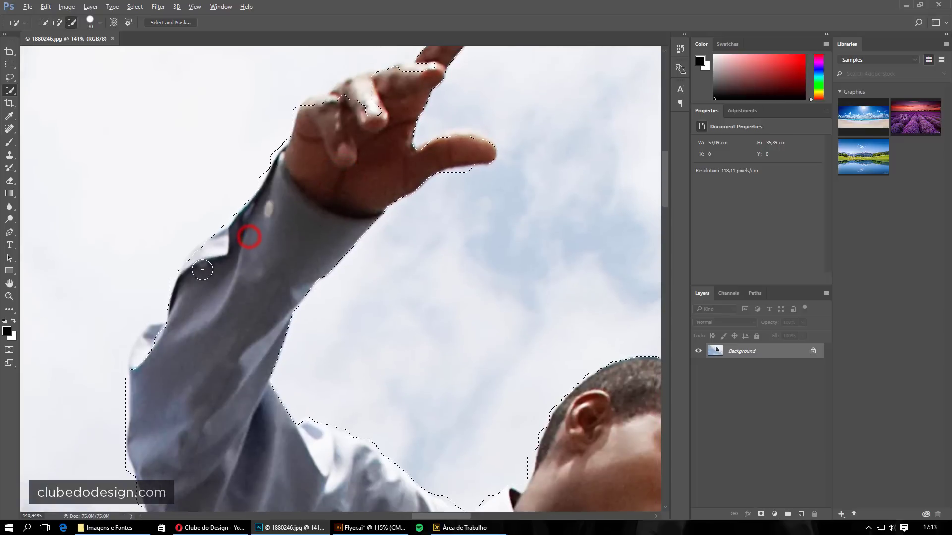
pyautogui.click(144, 357)
pyautogui.scroll(5, 211, 323)
pyautogui.click(357, 183)
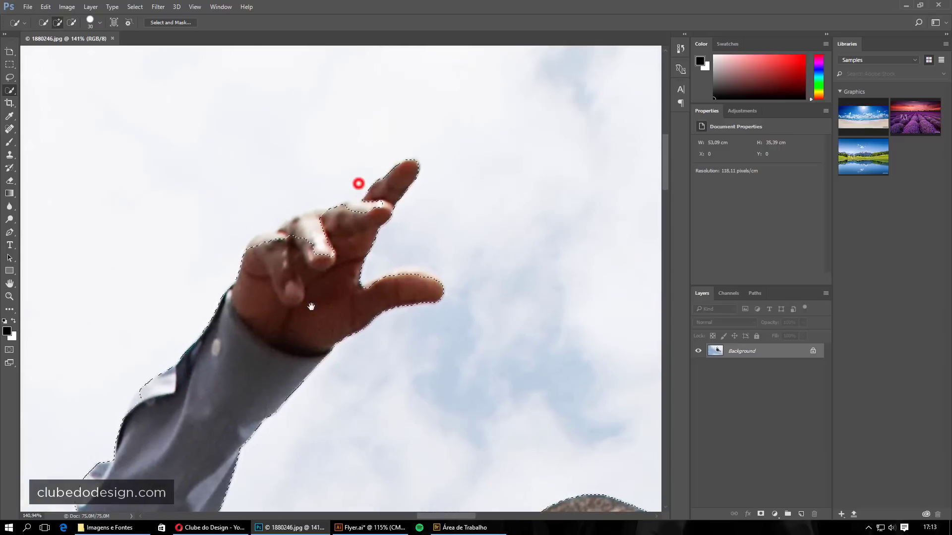
pyautogui.click(261, 255)
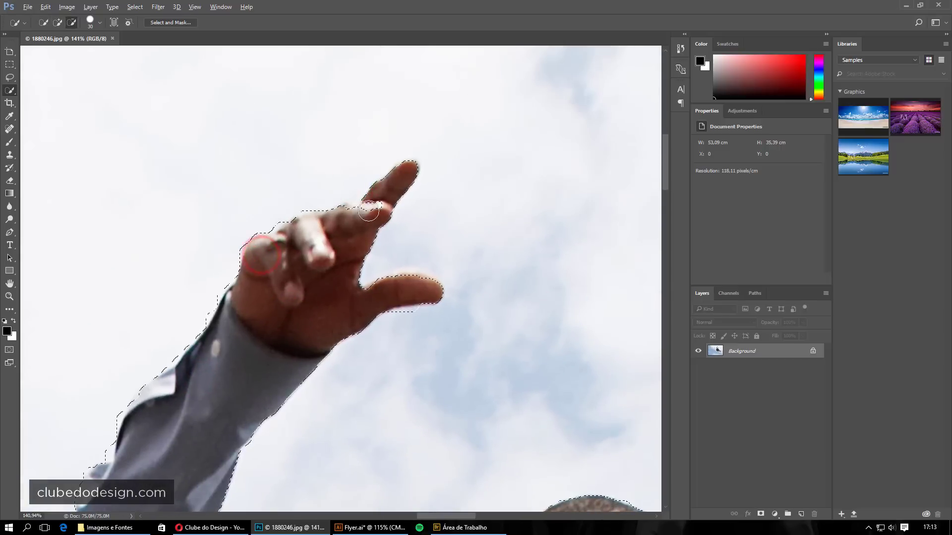
pyautogui.click(321, 383)
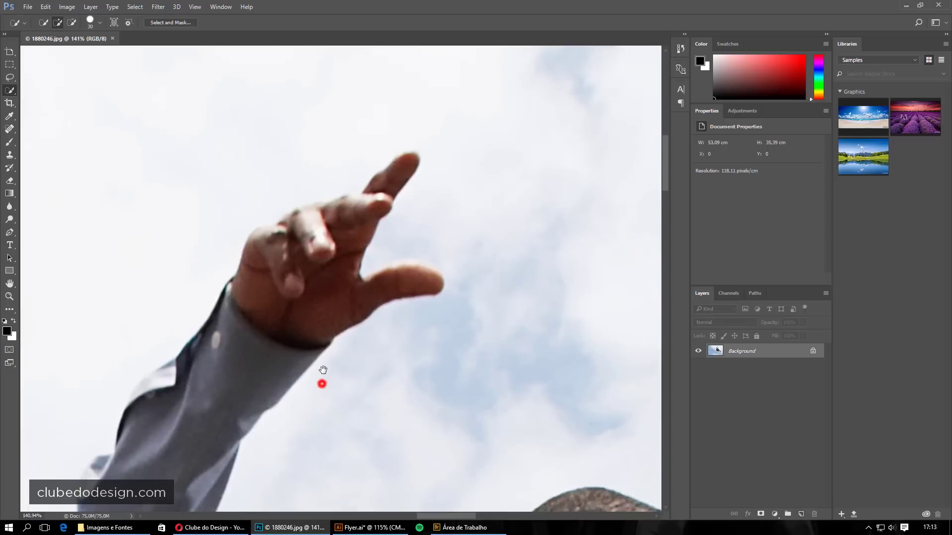
pyautogui.keyDown('alt'); pyautogui.click(322, 207); pyautogui.keyUp('alt')
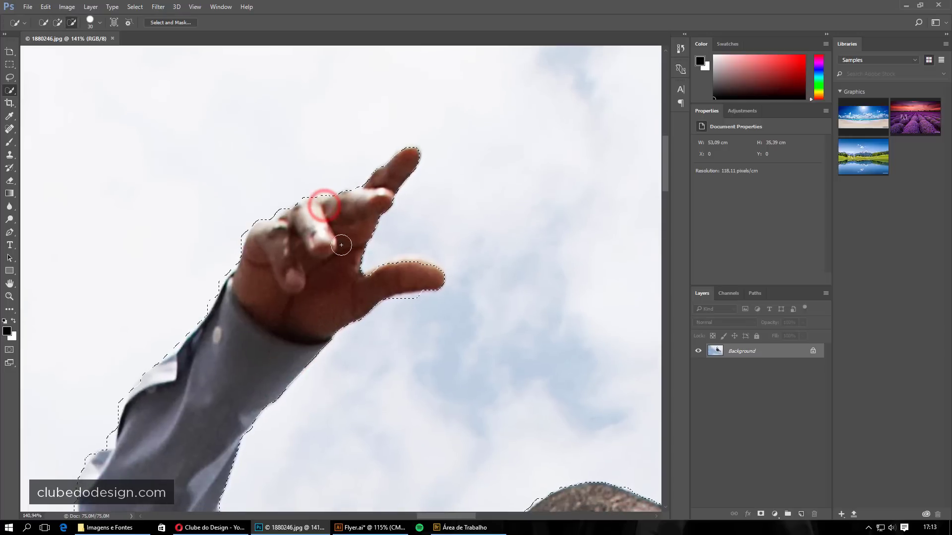
# Refine the selection along the scarf edge
pyautogui.moveTo(319, 340); pyautogui.dragTo(393, 167)
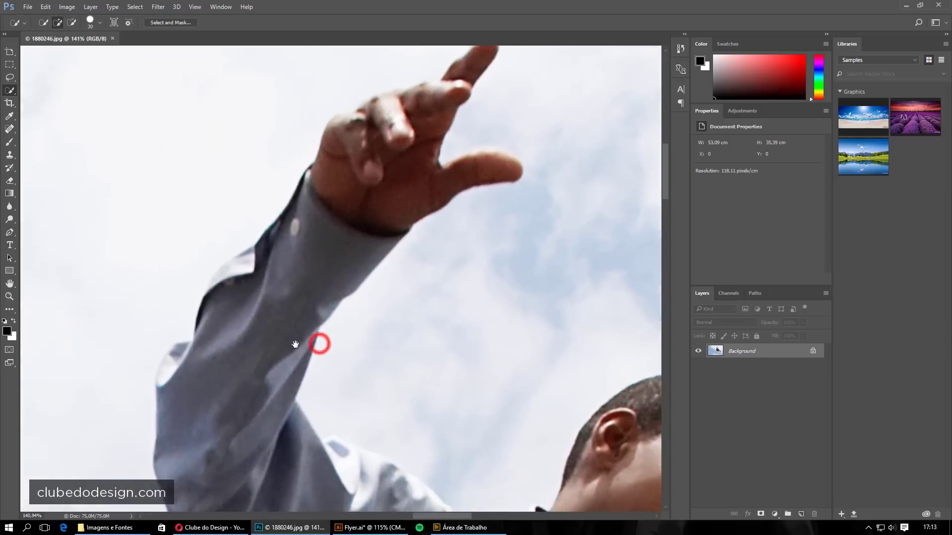
pyautogui.scroll(-5, 208, 297)
pyautogui.scroll(-5, 196, 253)
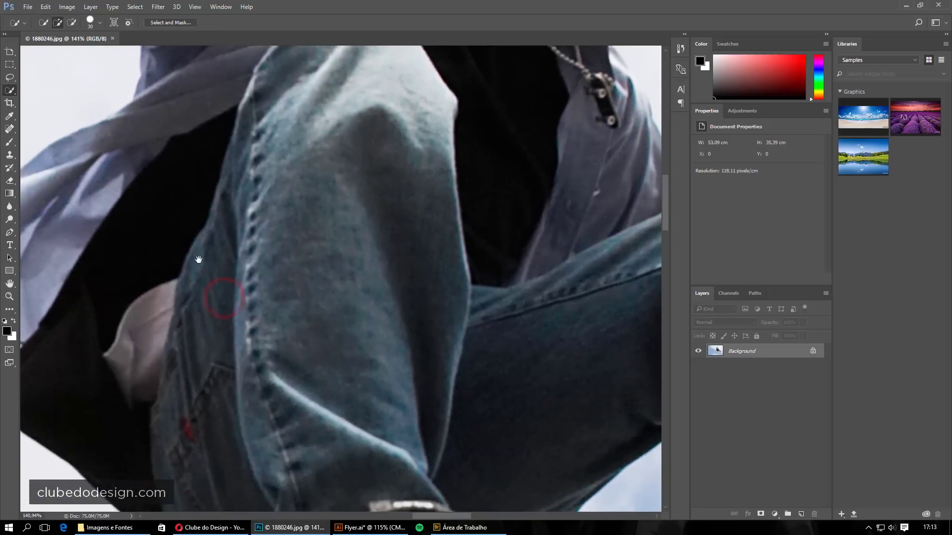
pyautogui.scroll(-3, 248, 233)
pyautogui.moveTo(263, 211); pyautogui.dragTo(412, 350)
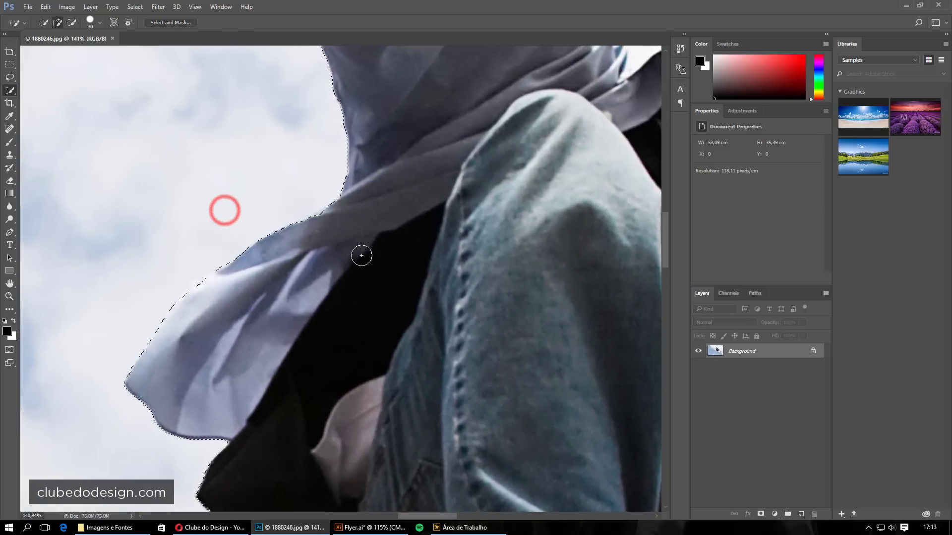
pyautogui.keyDown('alt'); pyautogui.click(320, 220); pyautogui.keyUp('alt')
# Fit the photo and invert the selection twice to verify only the skater is selected
pyautogui.hotkey('ctrl', '0')
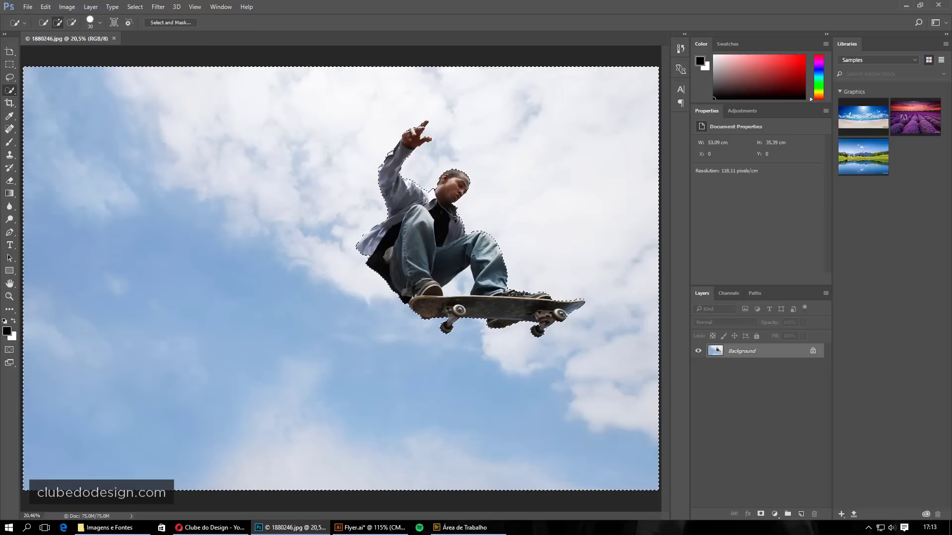
pyautogui.moveTo(496, 257)
pyautogui.mouseDown()
pyautogui.moveTo(527, 285)
pyautogui.moveTo(531, 261)
pyautogui.mouseUp()
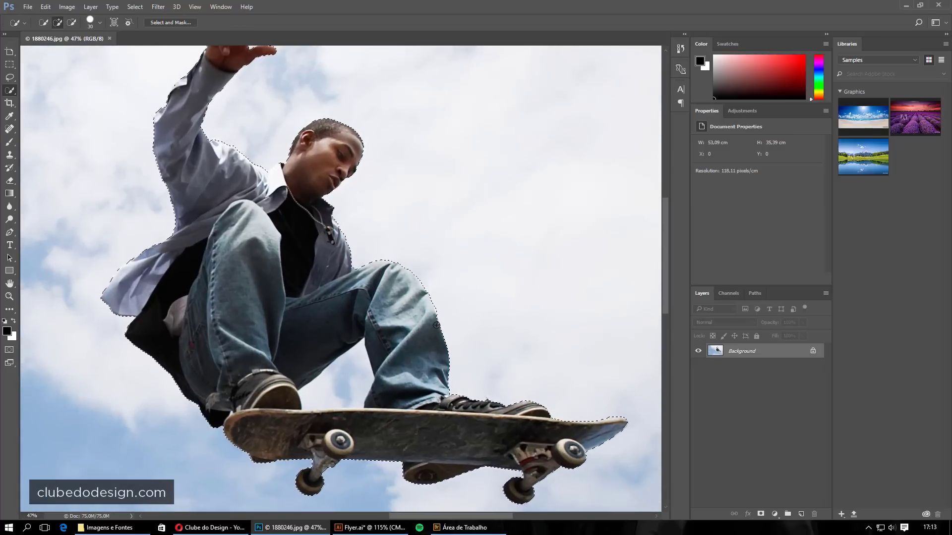
pyautogui.hotkey('ctrl', 'shift', 'i')
pyautogui.hotkey('ctrl', '0')
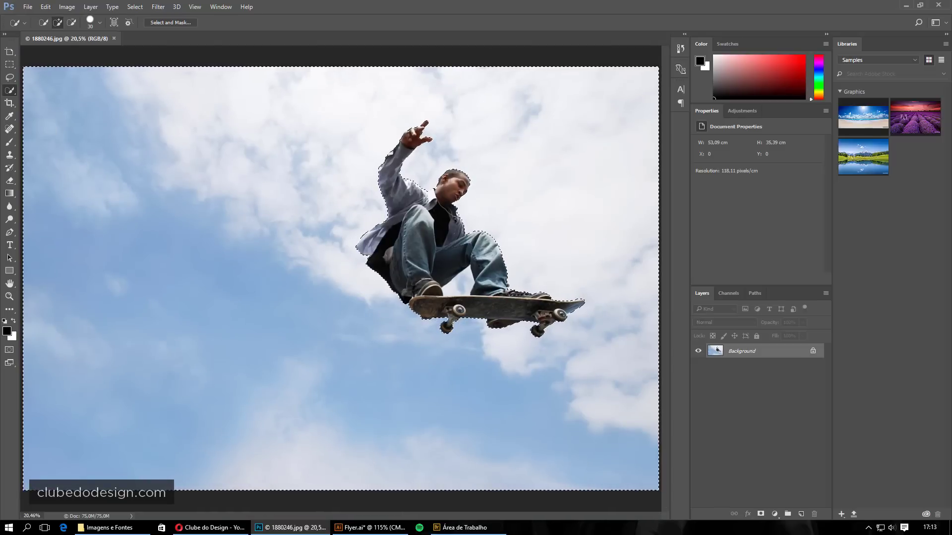
pyautogui.hotkey('ctrl', 'shift', 'i')
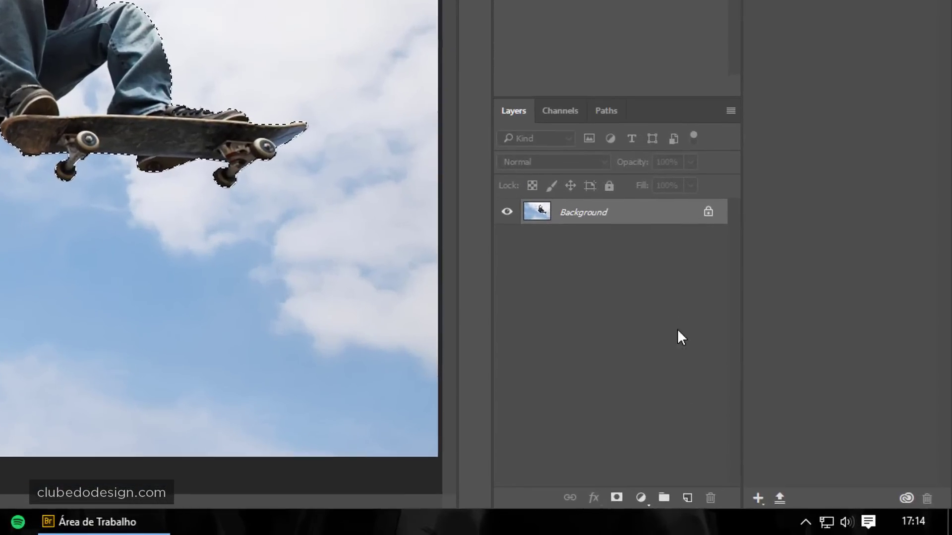
# Mask out the sky and crop the canvas tightly around the skater and board
pyautogui.click(616, 497)
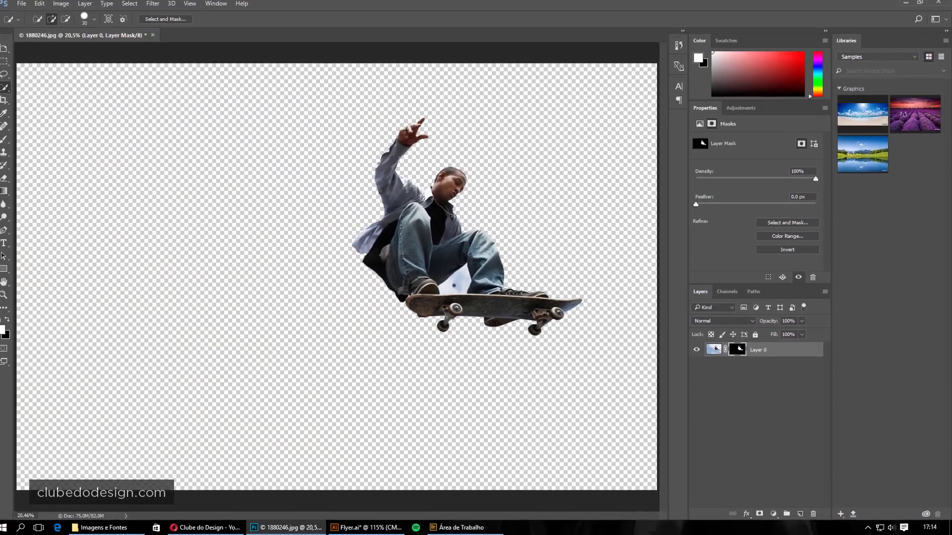
pyautogui.click(454, 271)
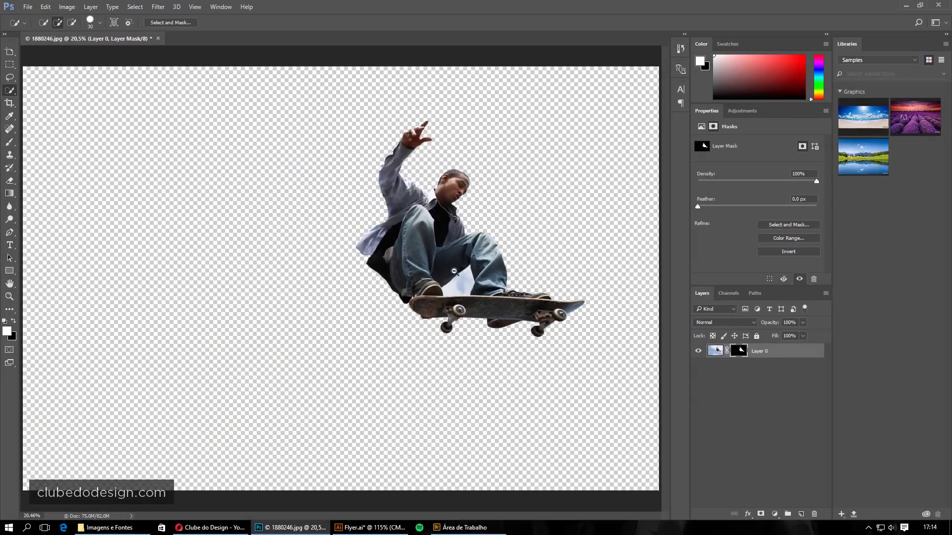
pyautogui.press('c')
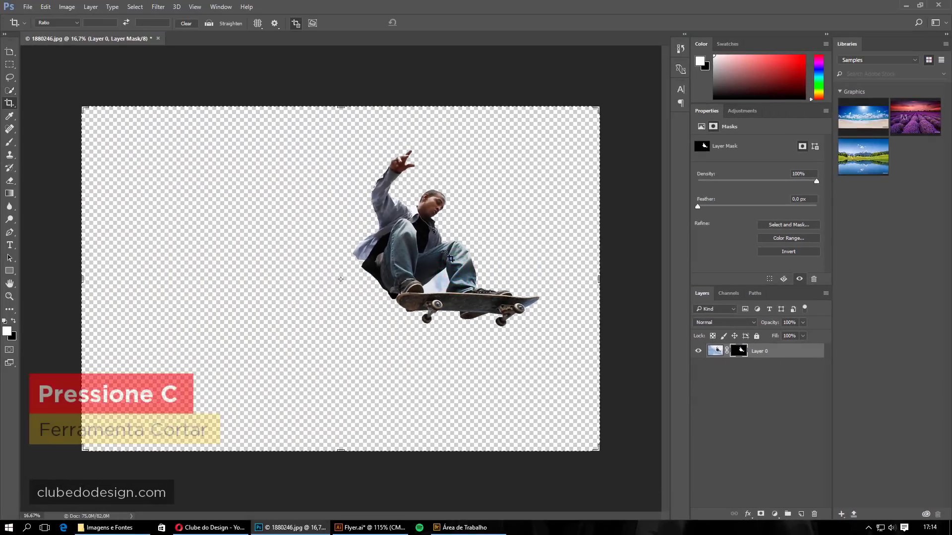
pyautogui.moveTo(83, 277); pyautogui.dragTo(212, 277)
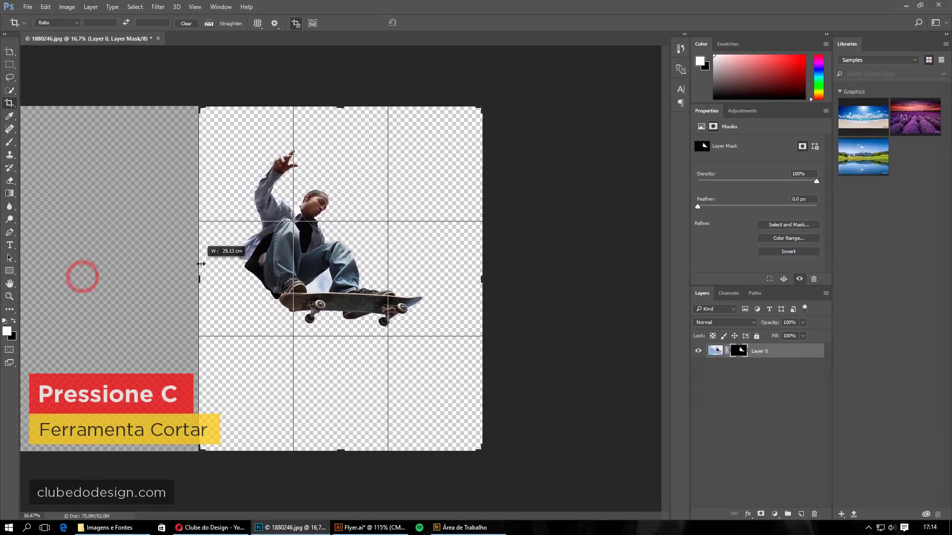
pyautogui.moveTo(346, 449); pyautogui.dragTo(347, 365)
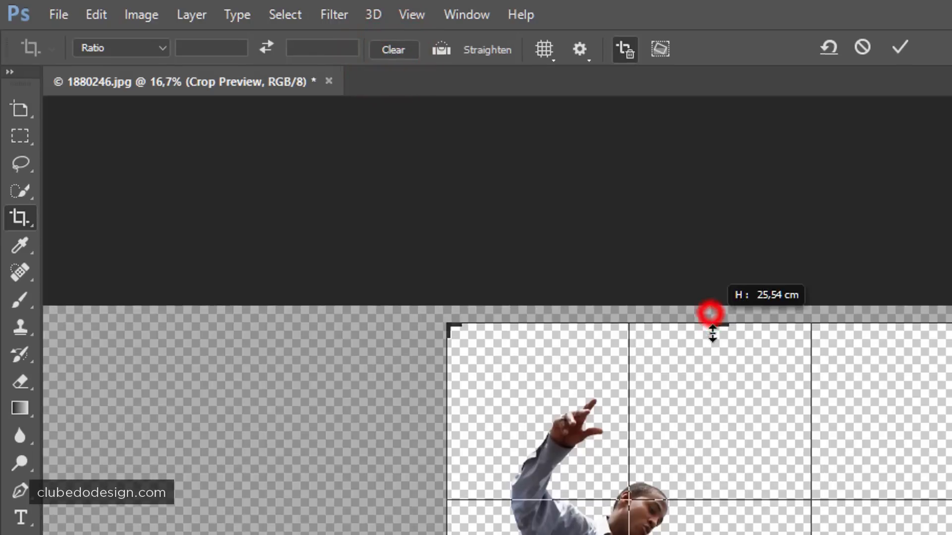
pyautogui.moveTo(499, 221); pyautogui.dragTo(498, 249)
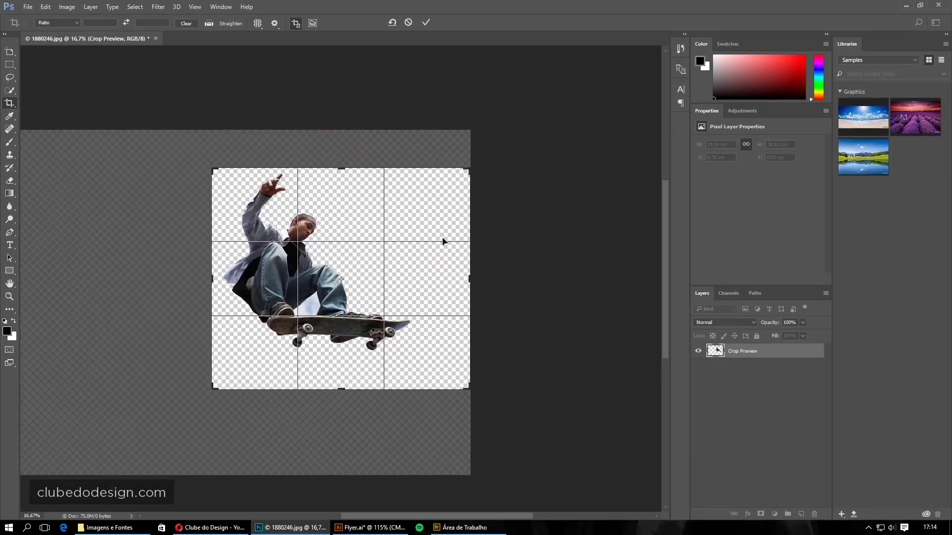
pyautogui.moveTo(466, 280); pyautogui.dragTo(443, 278)
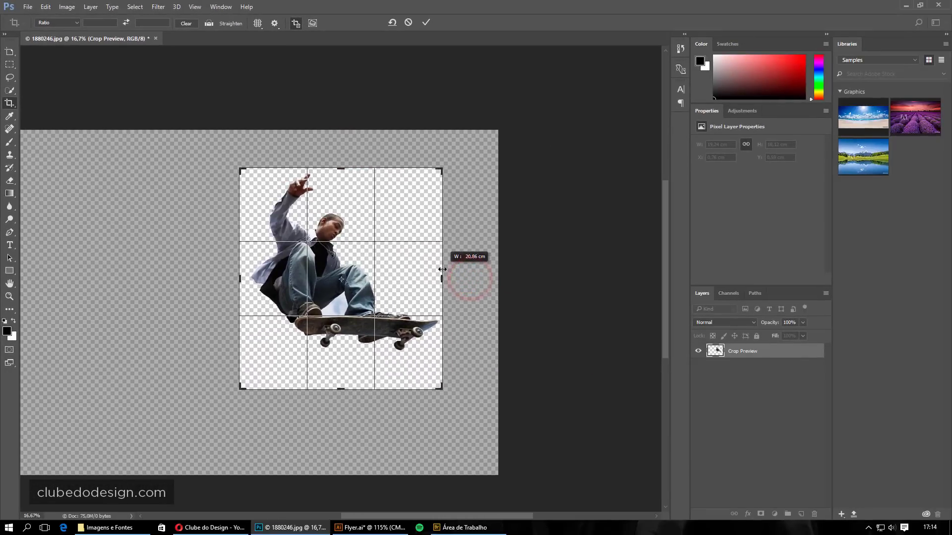
pyautogui.moveTo(343, 389); pyautogui.dragTo(341, 376)
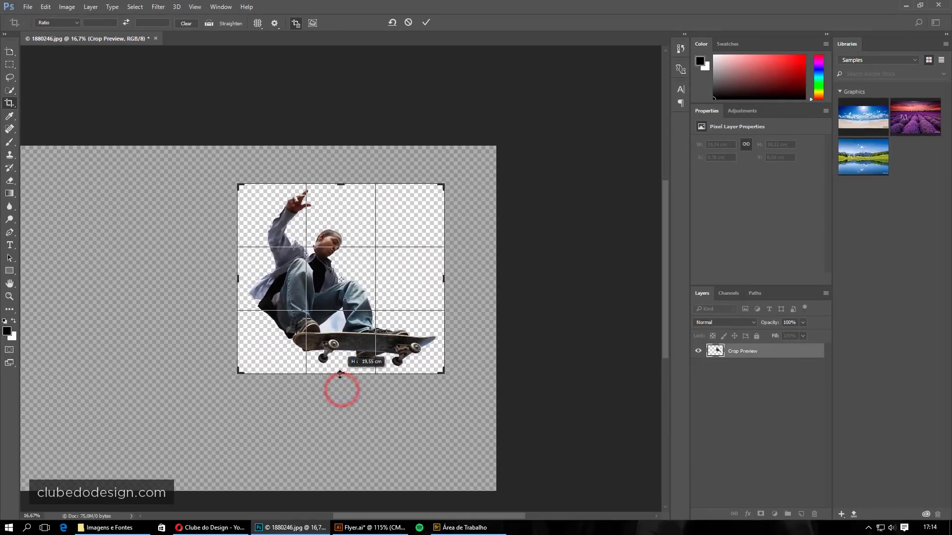
pyautogui.doubleClick(391, 222)
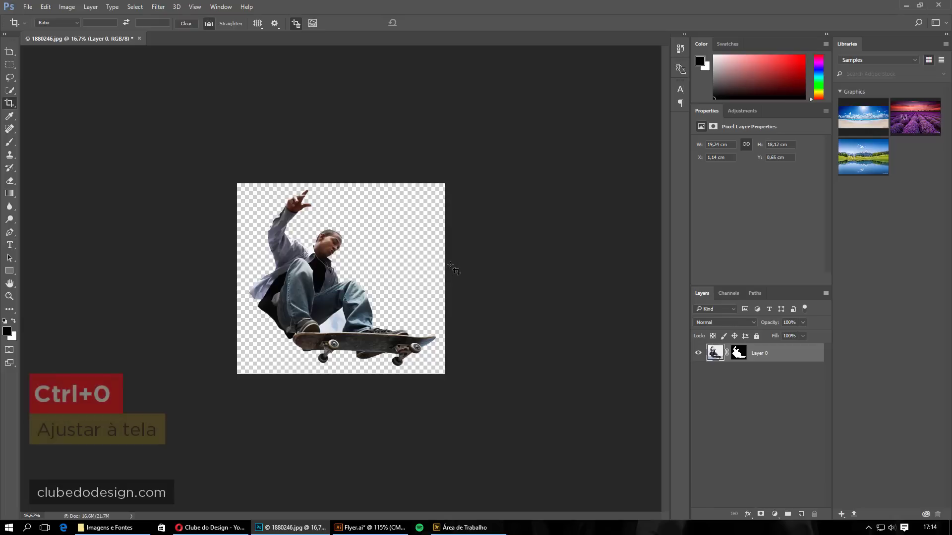
# Select the sky gap above the skateboard deck near the shoe
pyautogui.hotkey('ctrl', '0')
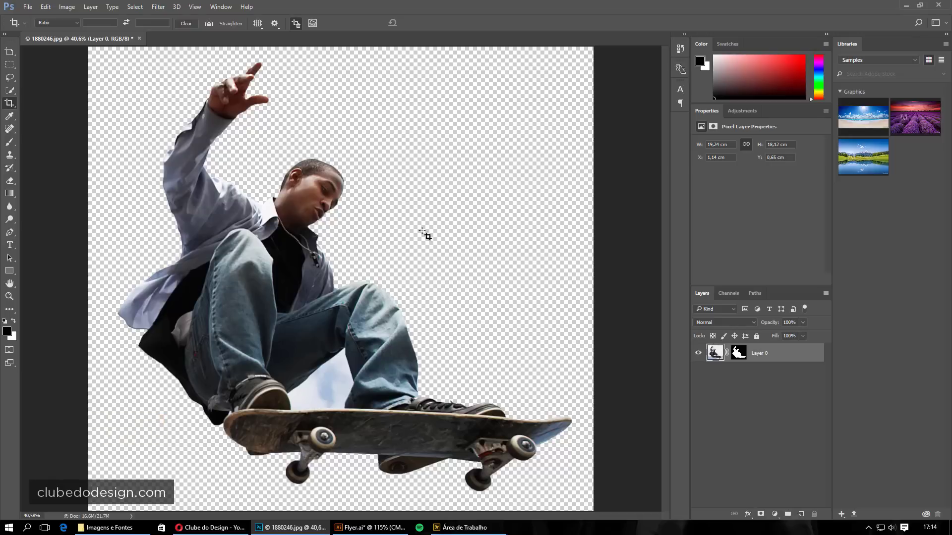
pyautogui.press('w')
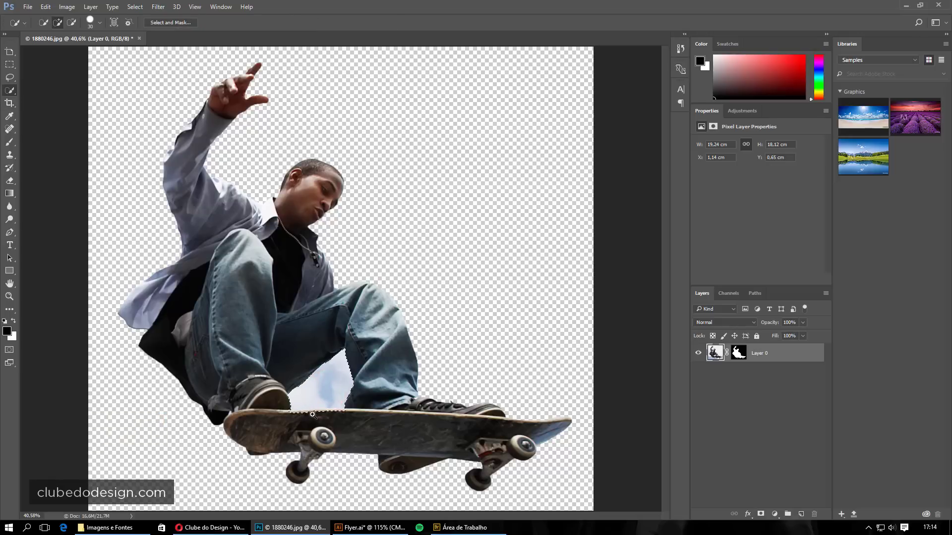
pyautogui.scroll(5, 311, 414)
pyautogui.moveTo(199, 403); pyautogui.dragTo(341, 421)
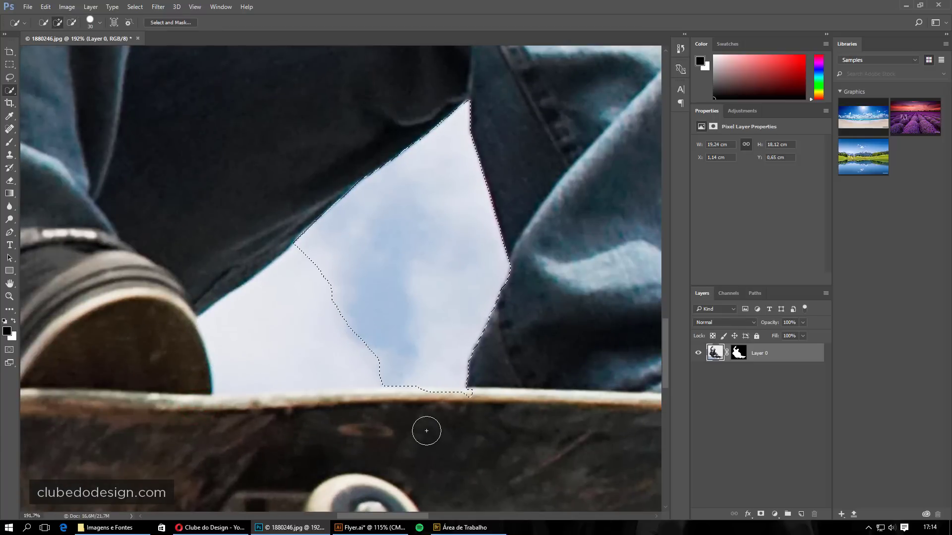
pyautogui.click(368, 338)
pyautogui.moveTo(226, 378); pyautogui.dragTo(263, 376)
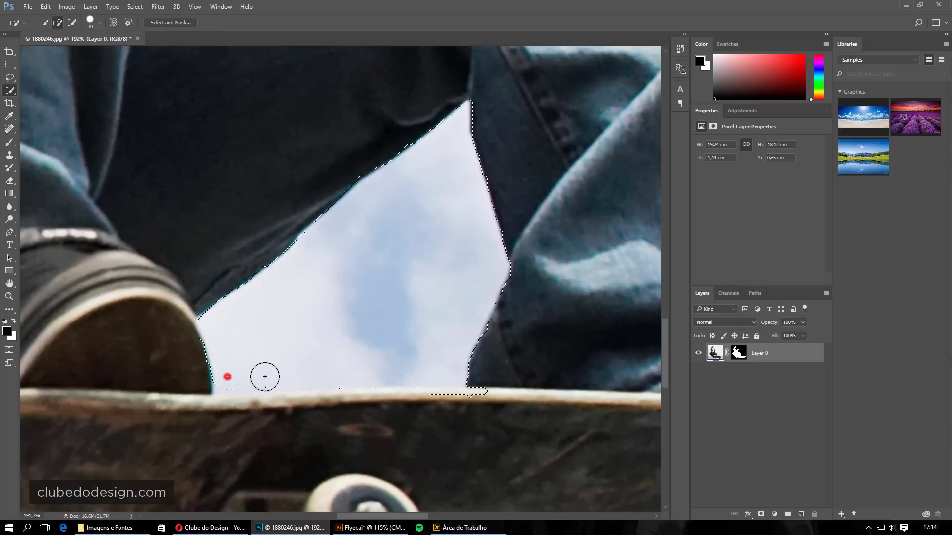
pyautogui.press('alt')
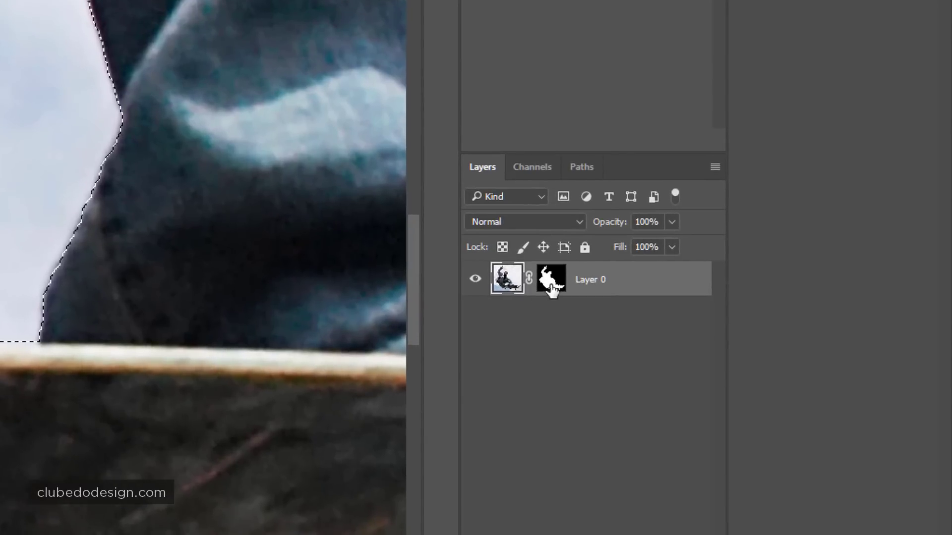
# Fill the selection black on the layer mask to hide the sky, then deselect
pyautogui.click(550, 286)
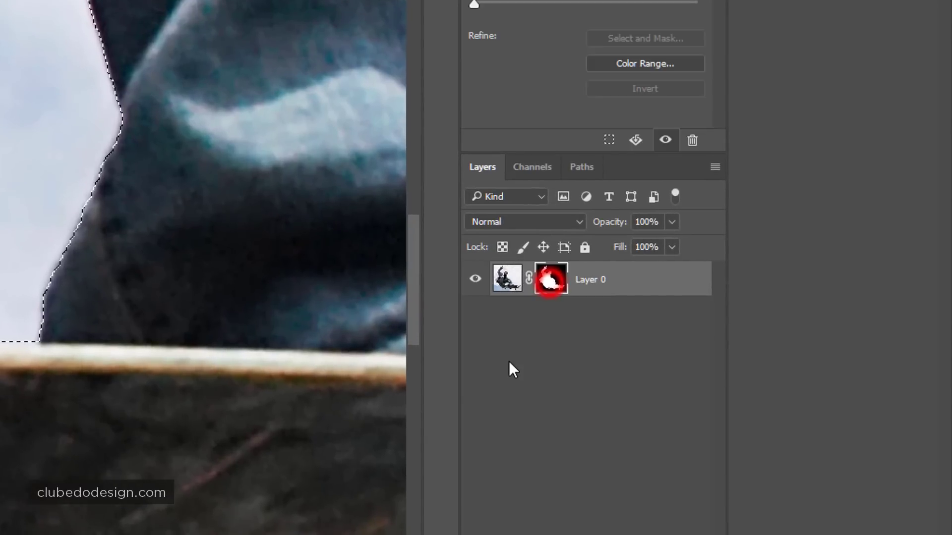
pyautogui.hotkey('ctrl', 'Delete')
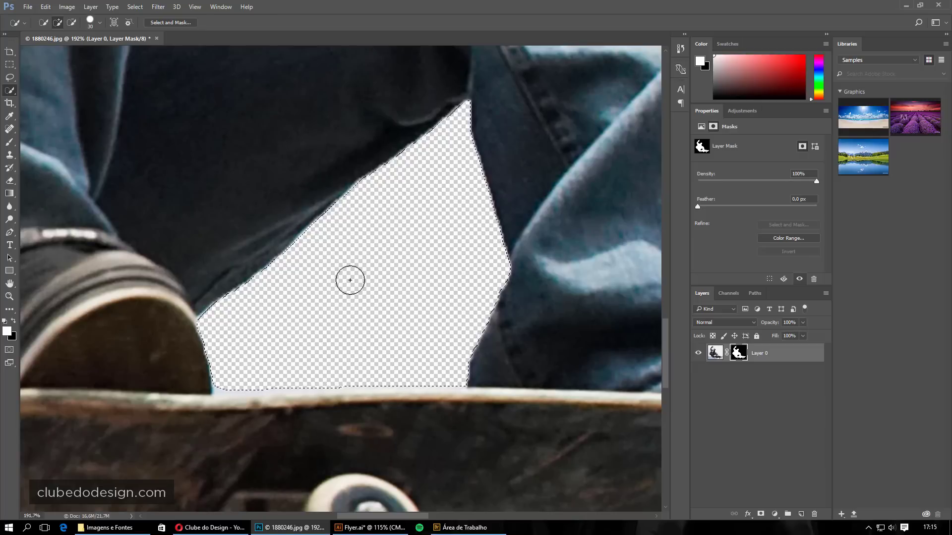
pyautogui.hotkey('alt', 'Delete')
pyautogui.hotkey('ctrl', 'Delete')
pyautogui.press('d')
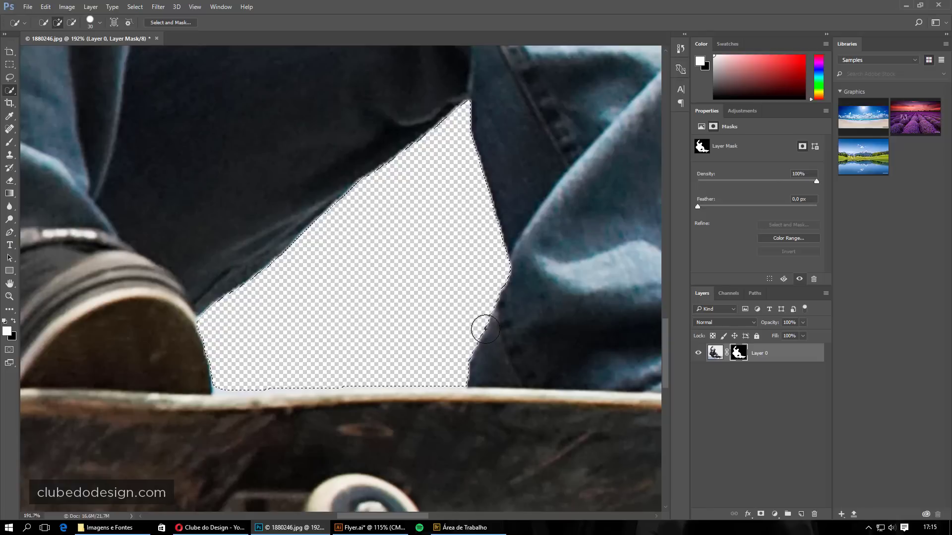
pyautogui.hotkey('ctrl', 'd')
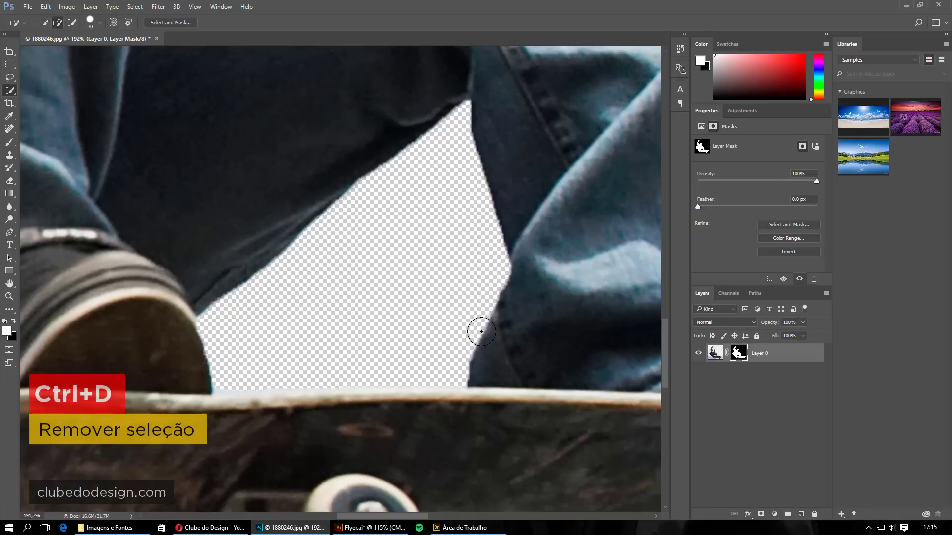
pyautogui.hotkey('ctrl', '0')
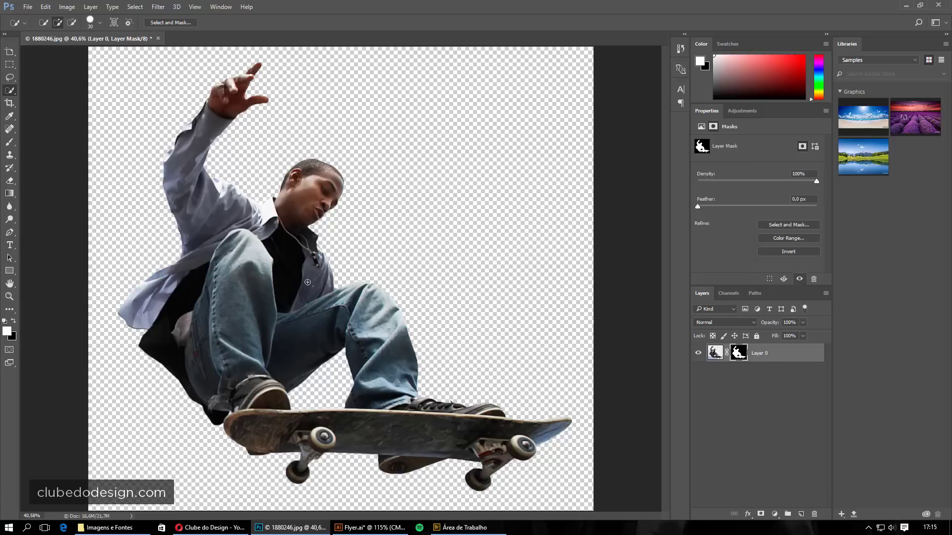
pyautogui.hotkey('ctrl', 'shift', 's')
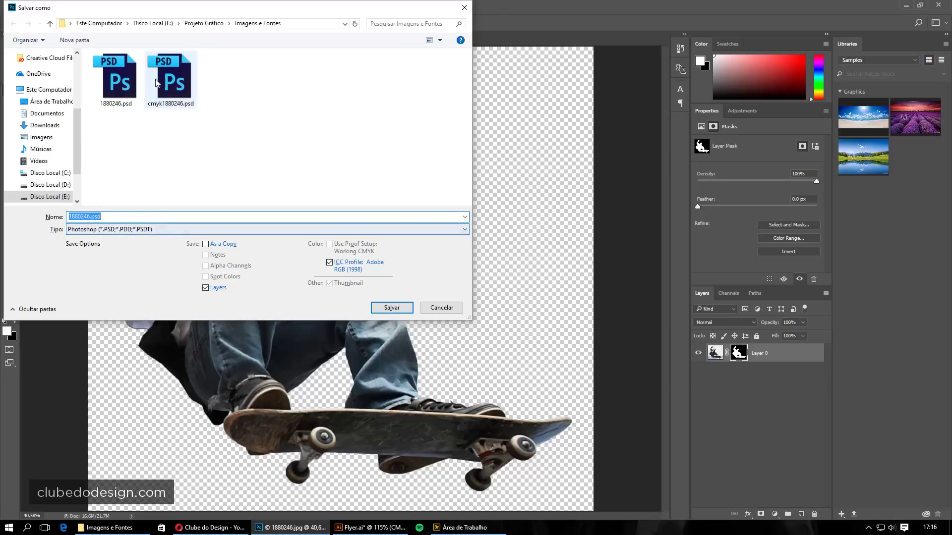
# Overwrite 1880246.psd with the cut-out, confirming the replacement and format options
pyautogui.doubleClick(116, 80)
pyautogui.click(500, 265)
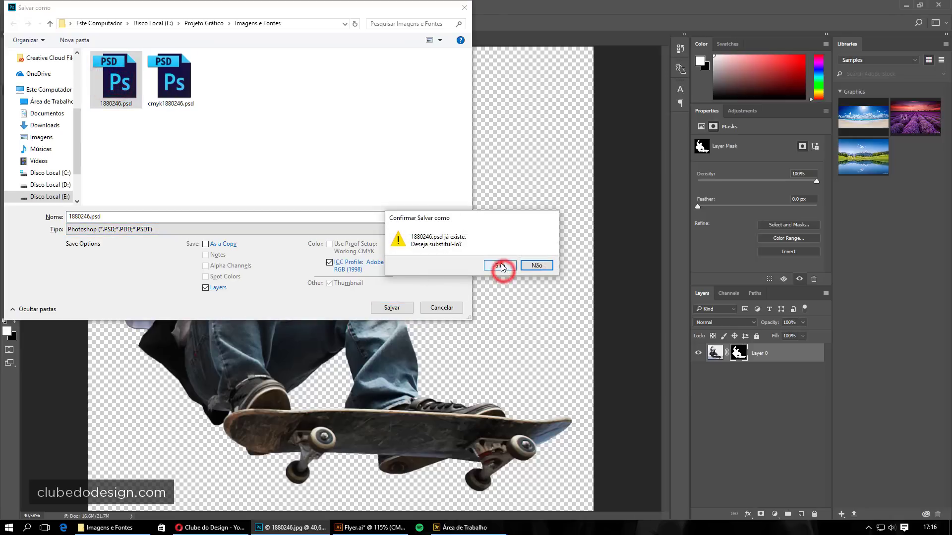
pyautogui.click(590, 161)
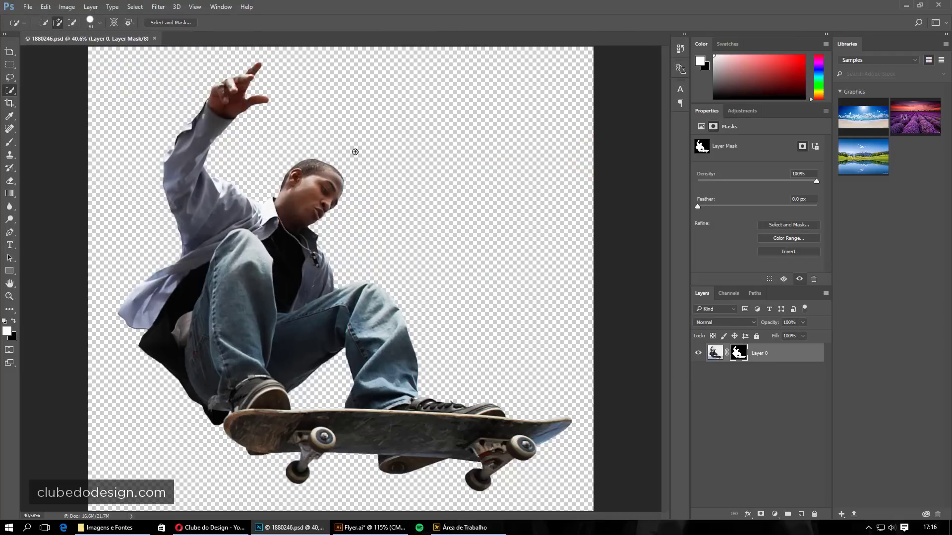
# Switch to Illustrator and move Flyer.ai into its own floating window, out of the way
pyautogui.click(369, 528)
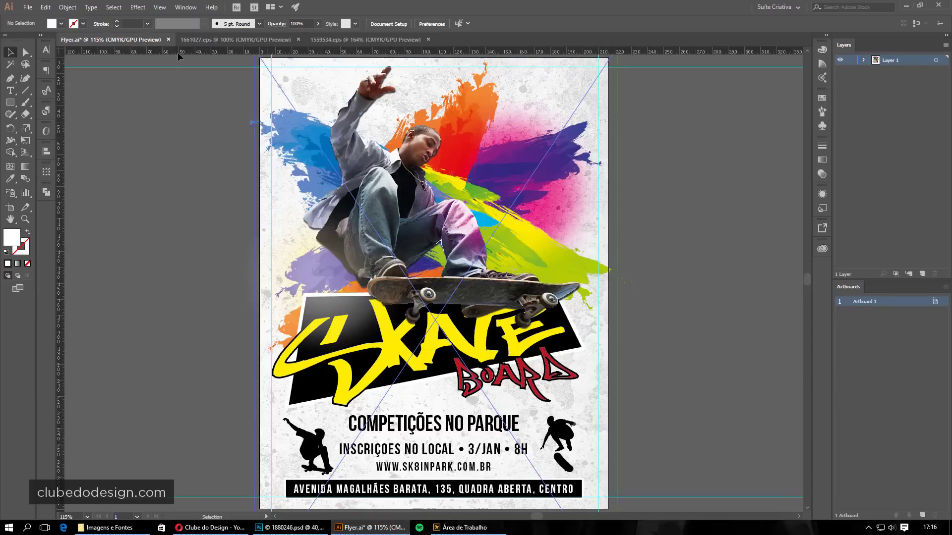
pyautogui.moveTo(146, 40); pyautogui.dragTo(148, 74)
pyautogui.moveTo(145, 39); pyautogui.dragTo(5, 20)
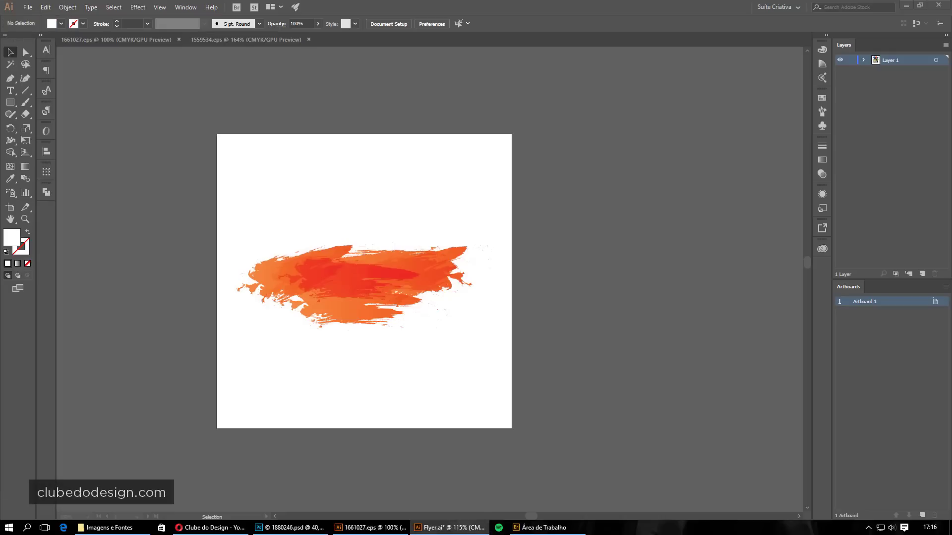
# Close the 1559534.eps and 1661027.eps tabs and start a new document from the File menu
pyautogui.click(265, 39)
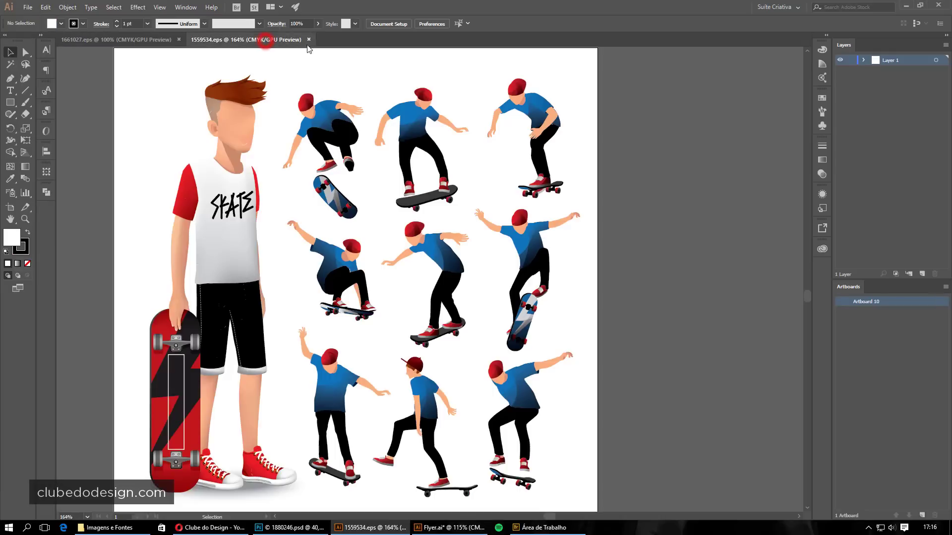
pyautogui.click(309, 40)
pyautogui.click(179, 39)
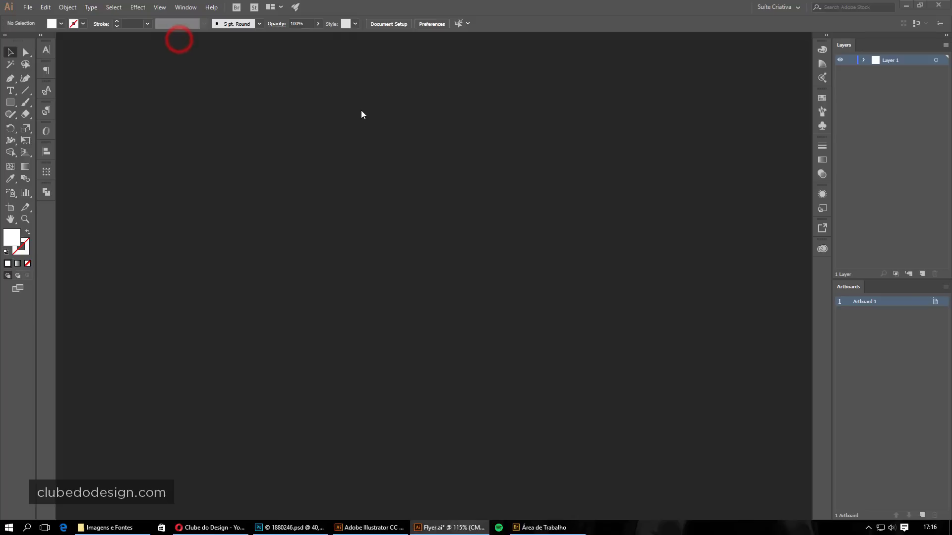
pyautogui.click(27, 7)
pyautogui.click(41, 18)
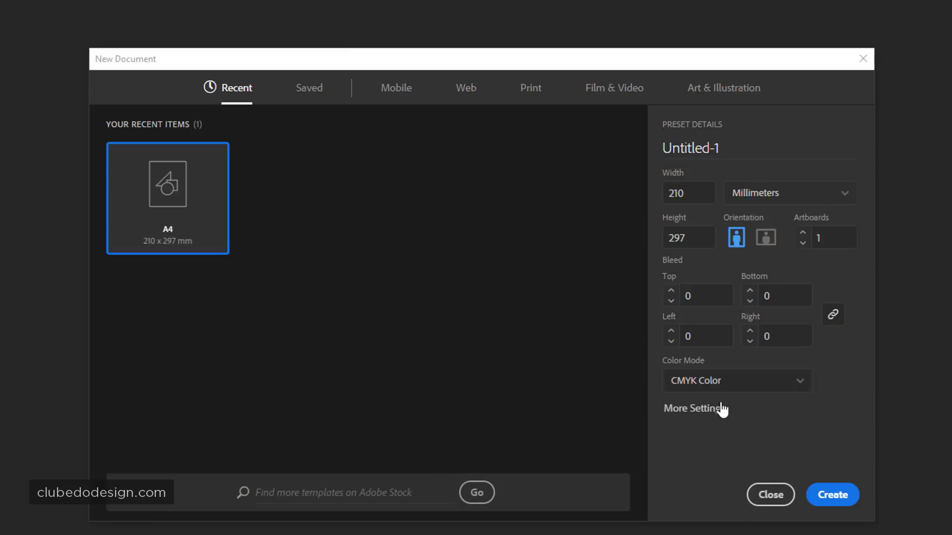
# Create a Print-profile A4 document with a 3 mm bleed on all sides
pyautogui.click(699, 408)
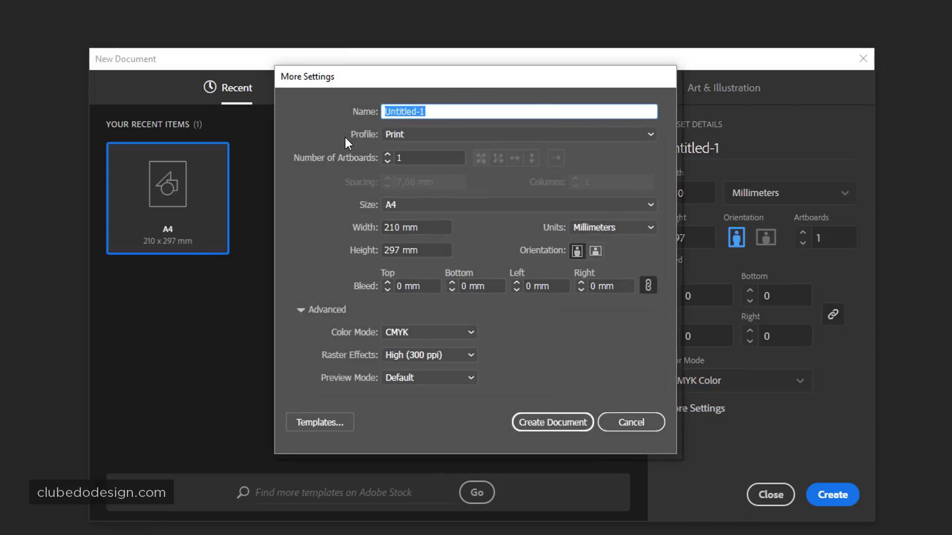
pyautogui.click(411, 135)
pyautogui.click(404, 170)
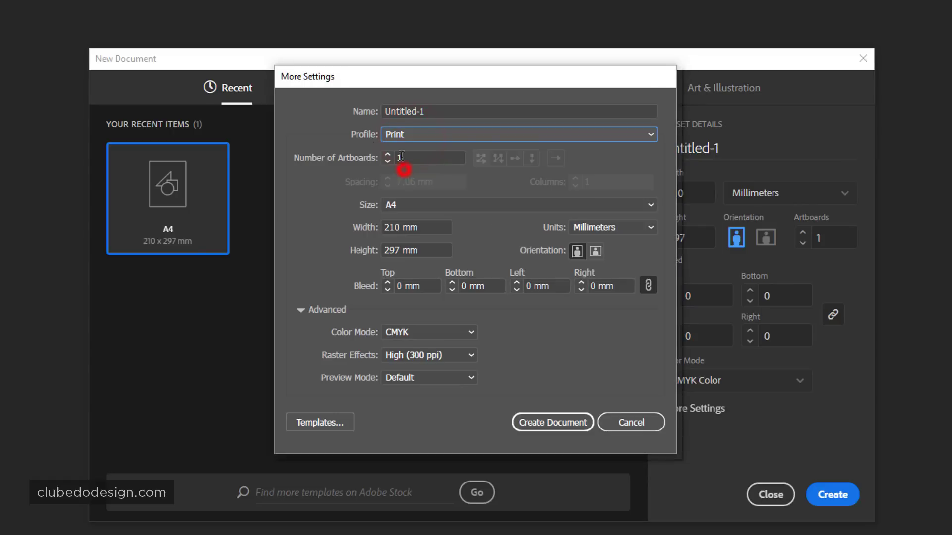
pyautogui.click(403, 203)
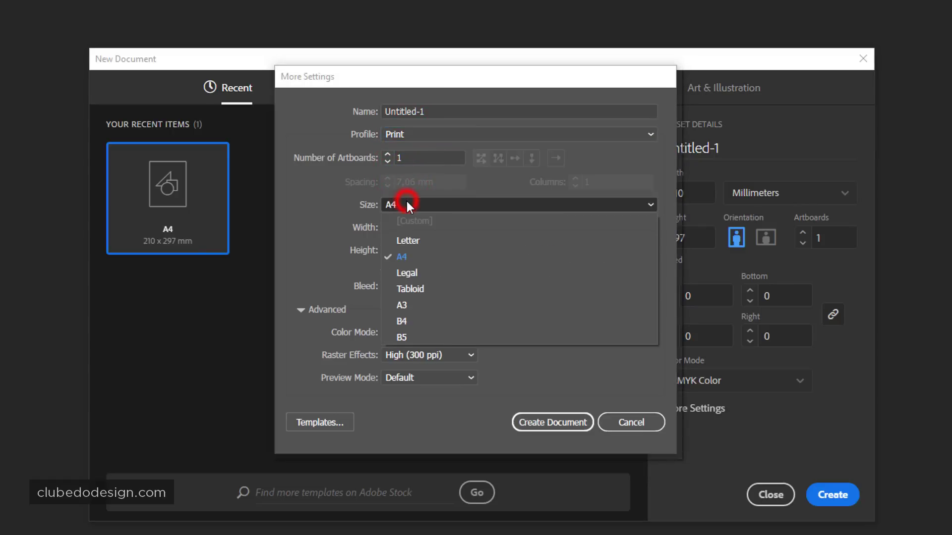
pyautogui.click(409, 258)
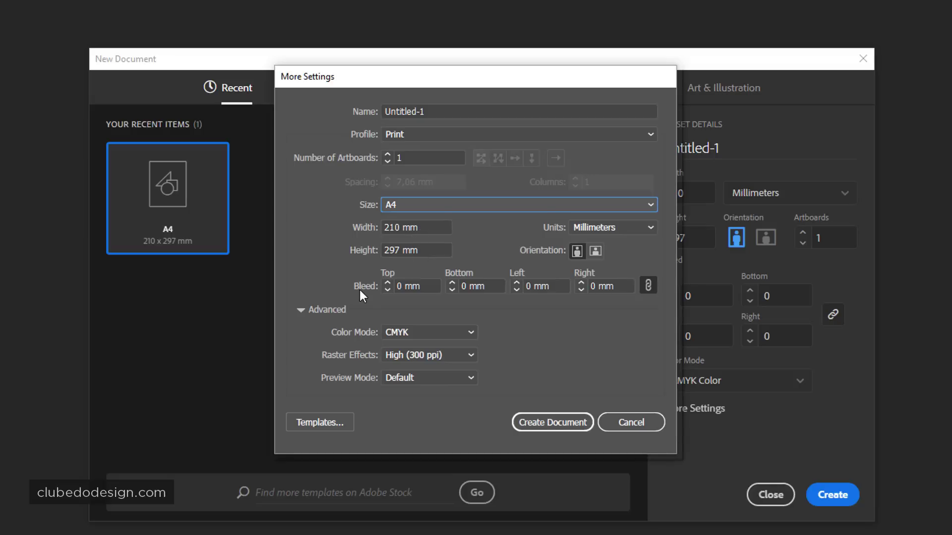
pyautogui.click(432, 285)
pyautogui.write('3')
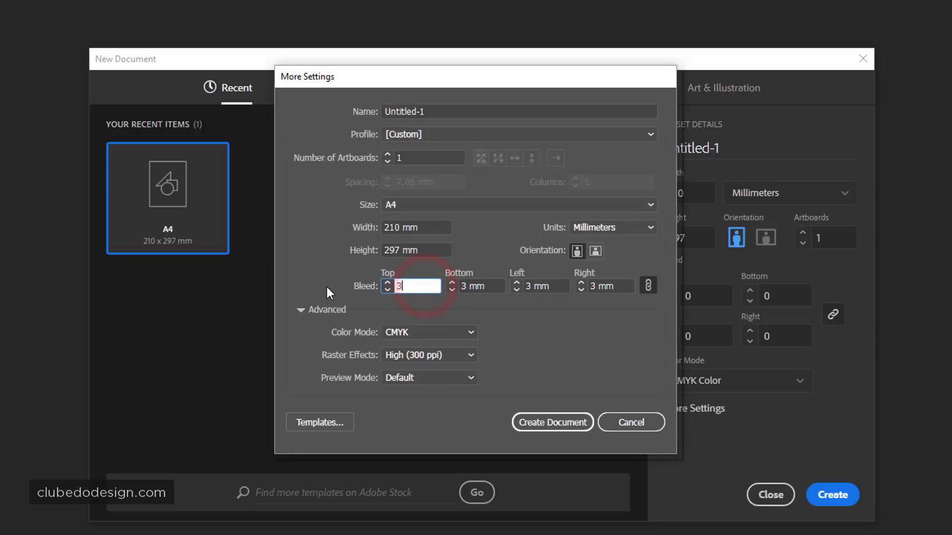
pyautogui.press('Tab')
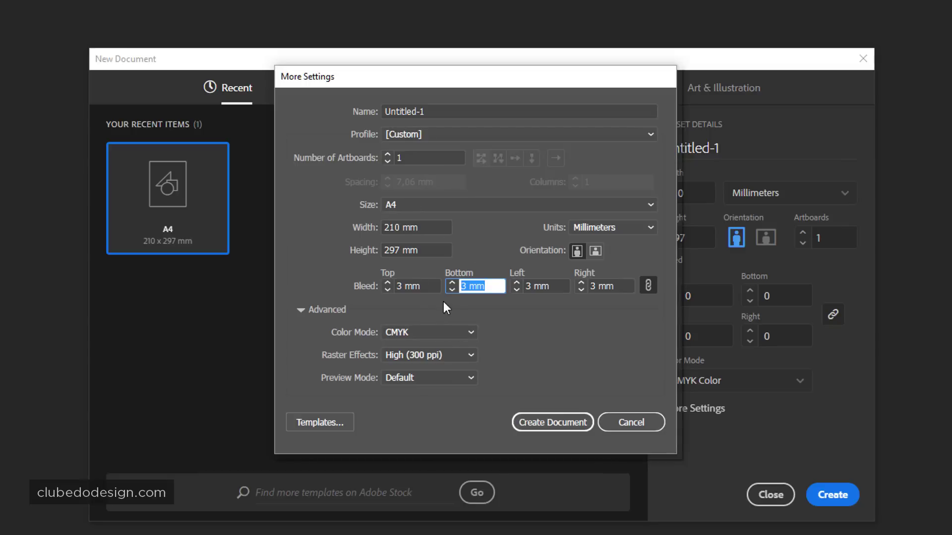
pyautogui.click(565, 423)
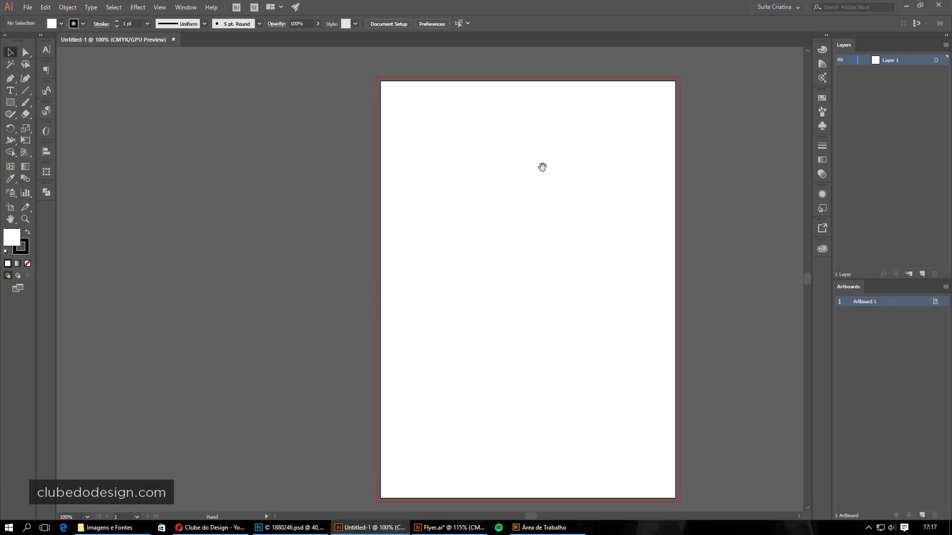
# Add a second layer and rename Layer 1 to 'Plano de Fundo'
pyautogui.moveTo(542, 167); pyautogui.dragTo(423, 161)
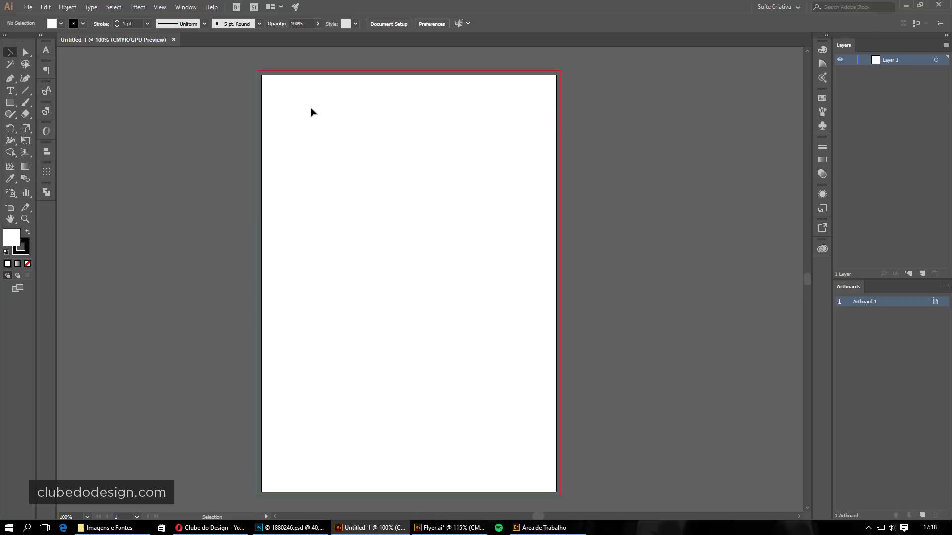
pyautogui.click(186, 7)
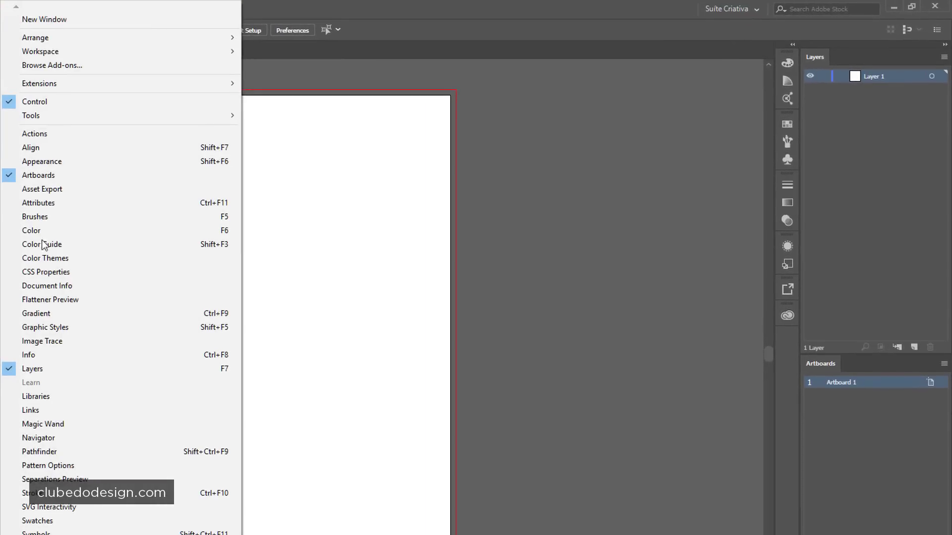
pyautogui.click(615, 262)
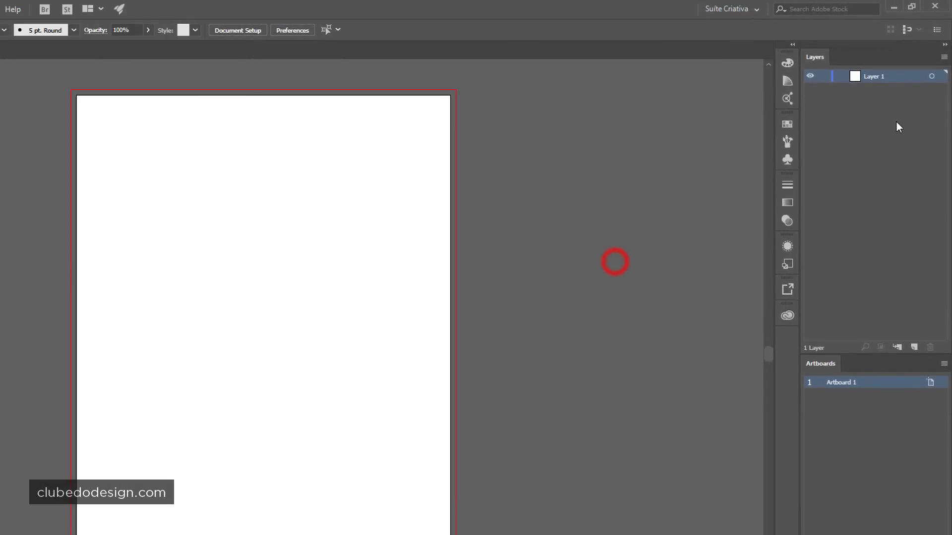
pyautogui.click(913, 346)
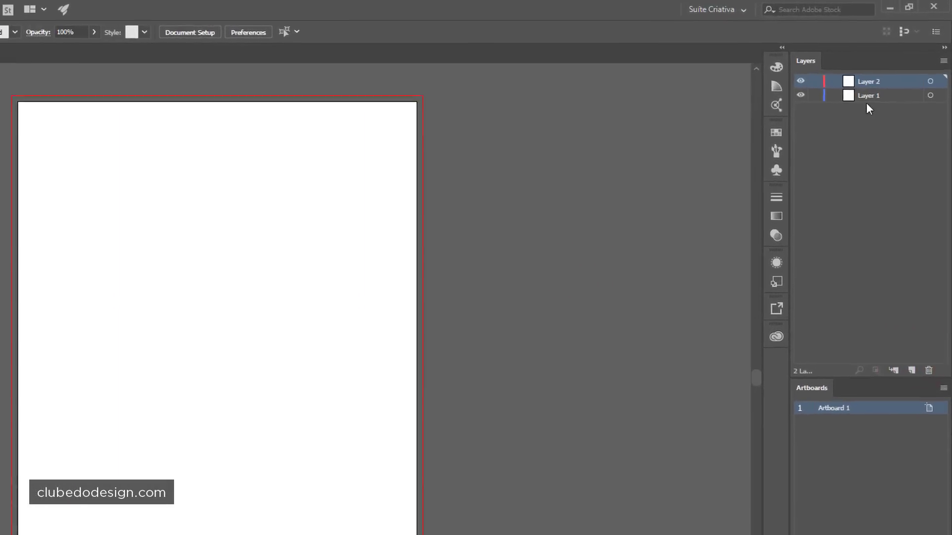
pyautogui.doubleClick(867, 95)
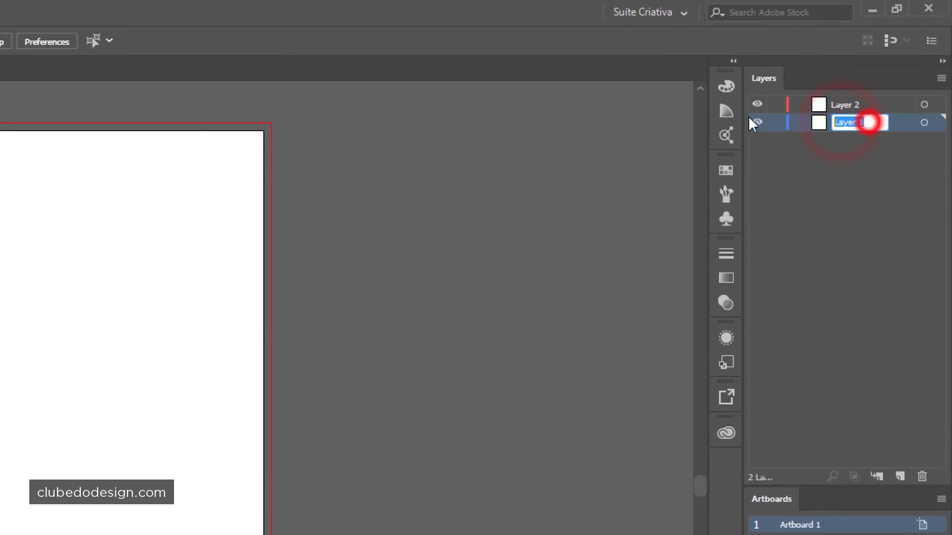
pyautogui.write('P')
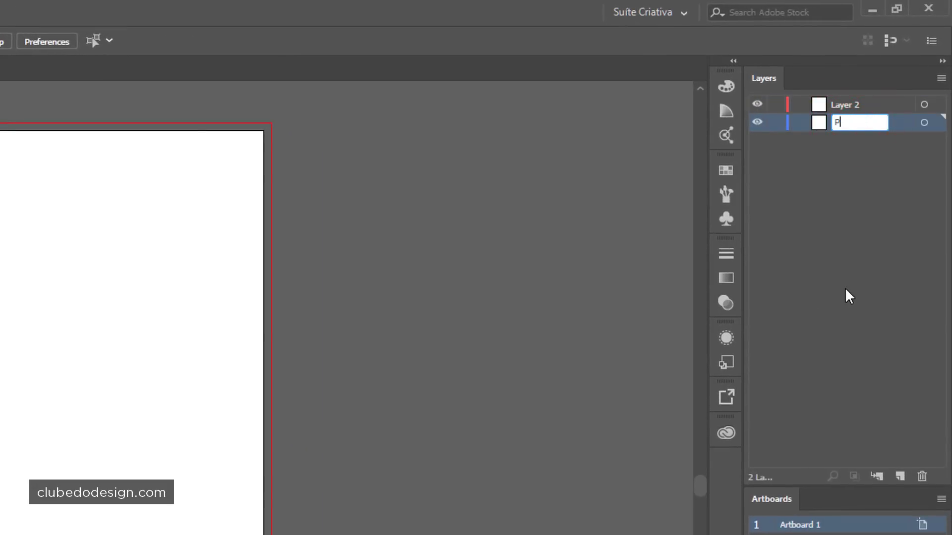
pyautogui.write('lano de ')
pyautogui.write('Fundo')
pyautogui.press('Return')
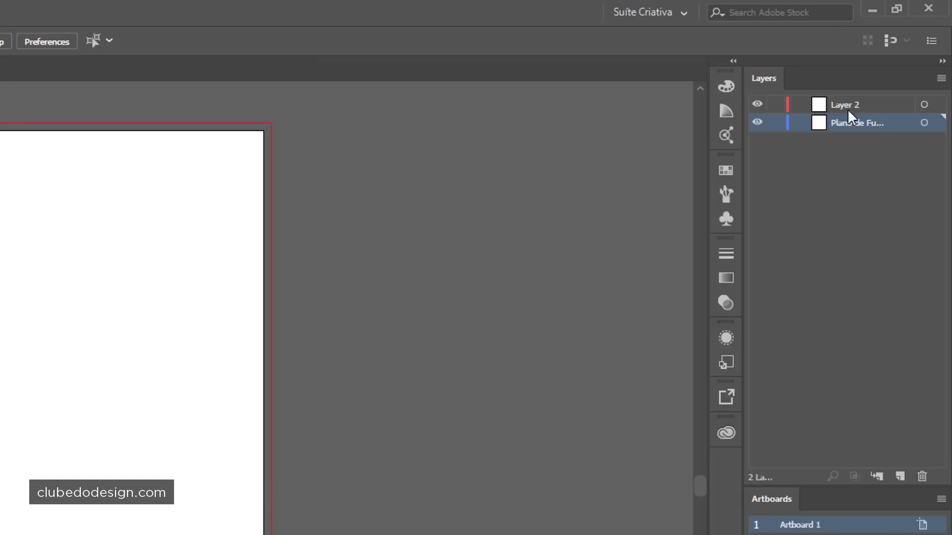
# Rename Layer 2 to 'Principal'
pyautogui.doubleClick(852, 102)
pyautogui.write('Prim')
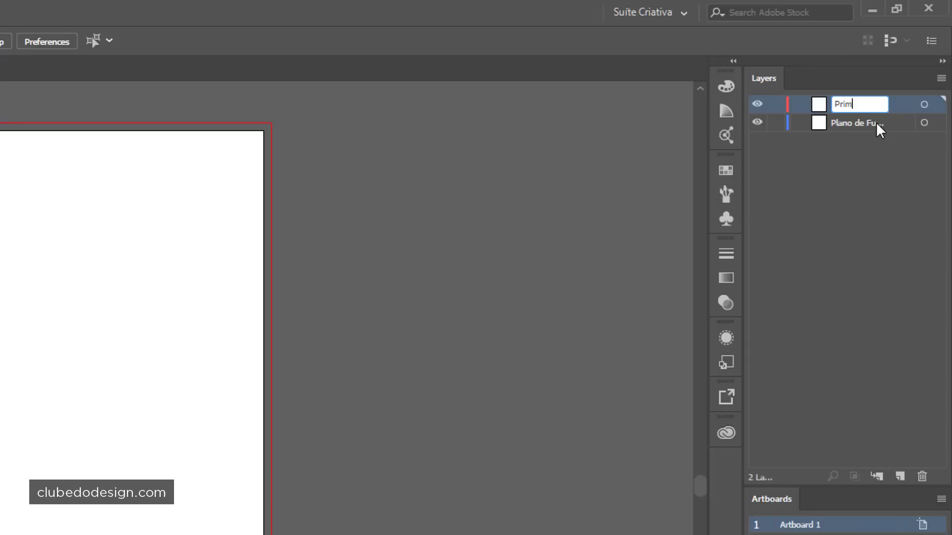
pyautogui.write('lano')
pyautogui.hotkey('ctrl', 'a')
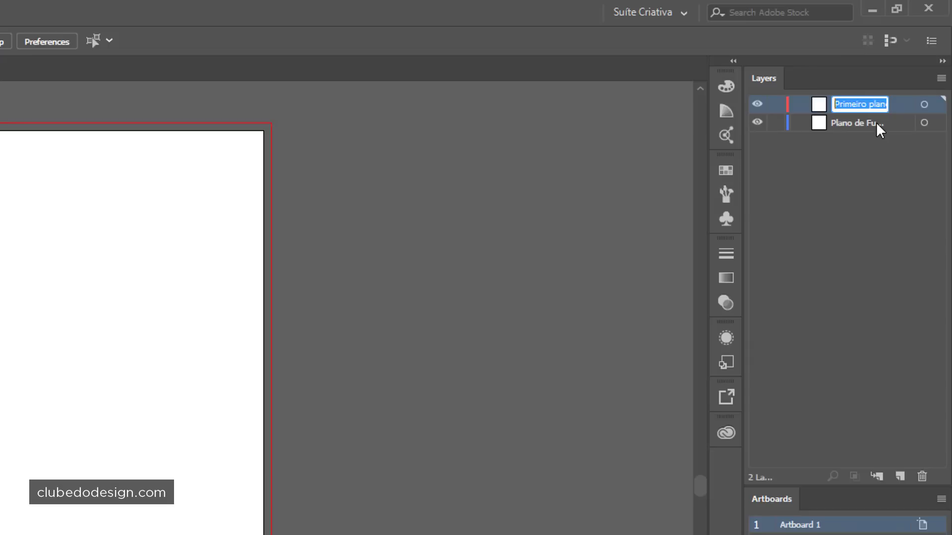
pyautogui.write('Principal')
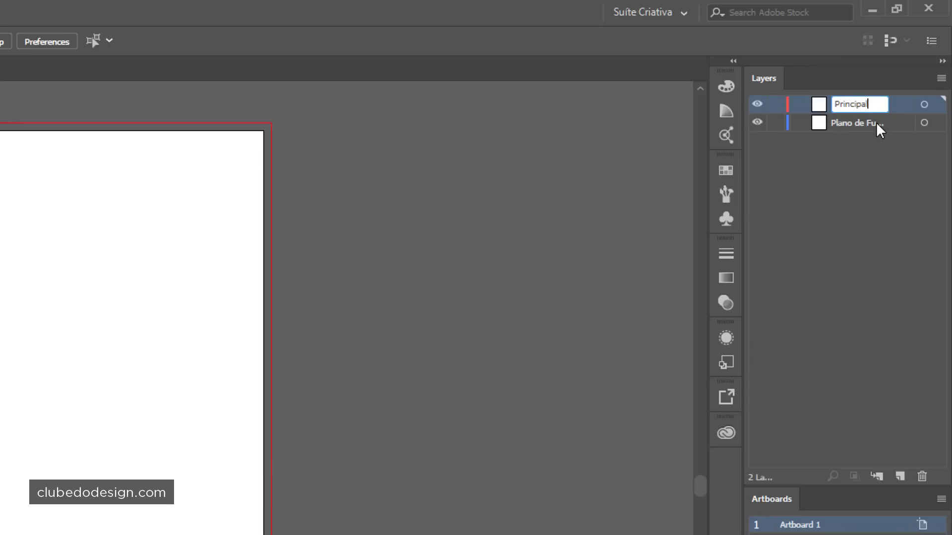
pyautogui.press('Return')
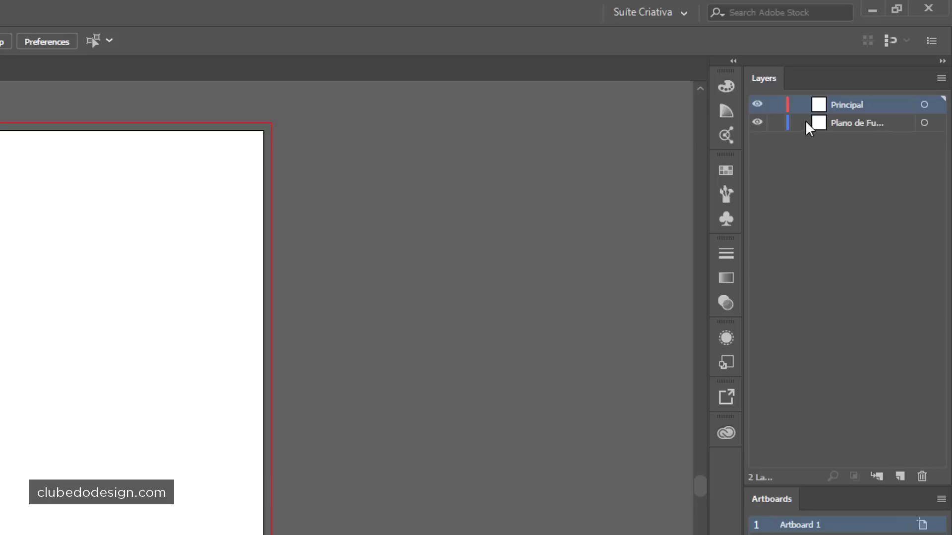
# Target the Plano de Fundo layer and show the rulers with Ctrl+R
pyautogui.moveTo(743, 151); pyautogui.dragTo(703, 153)
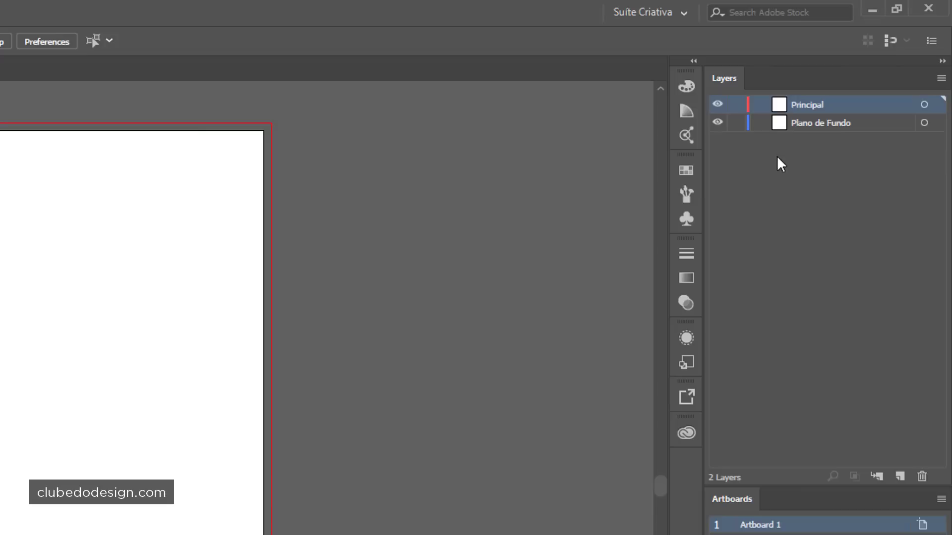
pyautogui.click(861, 128)
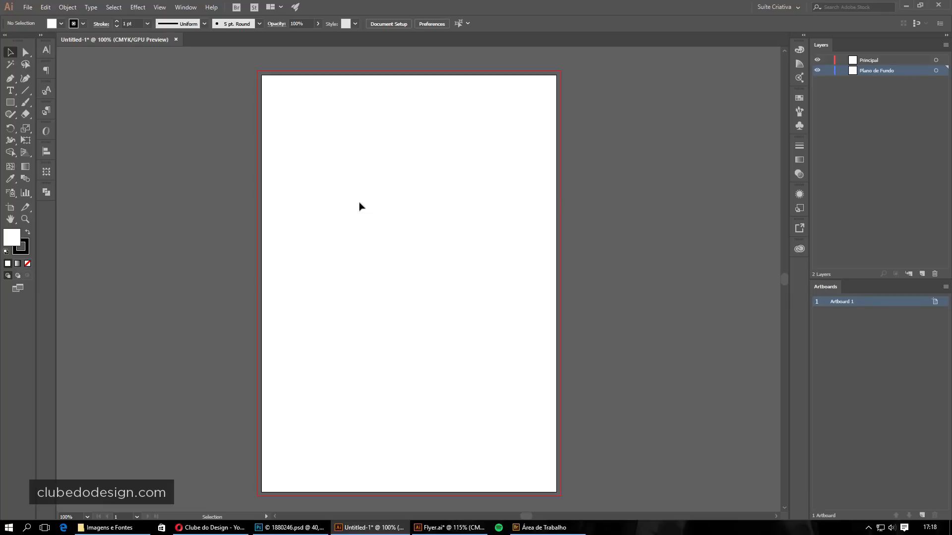
pyautogui.hotkey('ctrl', 'r')
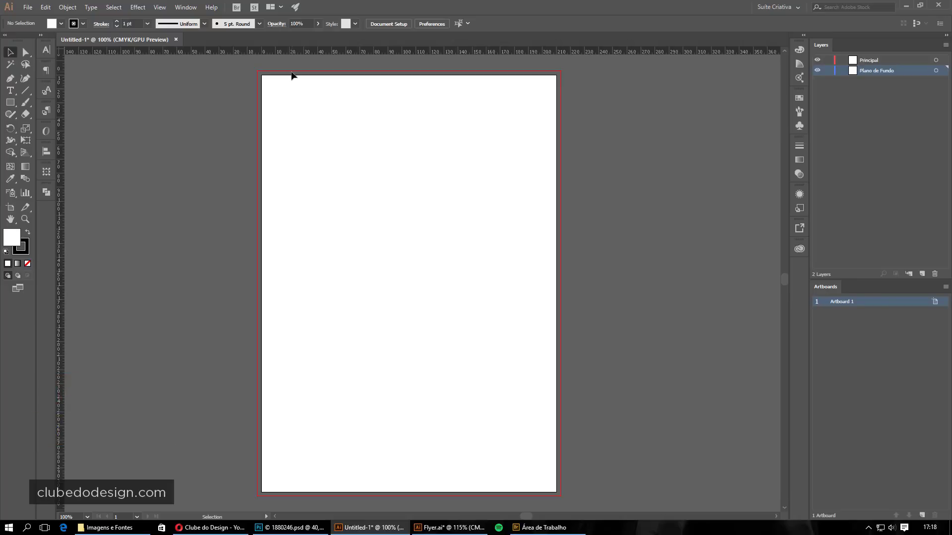
# Drag out a horizontal trial guide, delete it, and place another guide on the page
pyautogui.moveTo(315, 53); pyautogui.dragTo(313, 131)
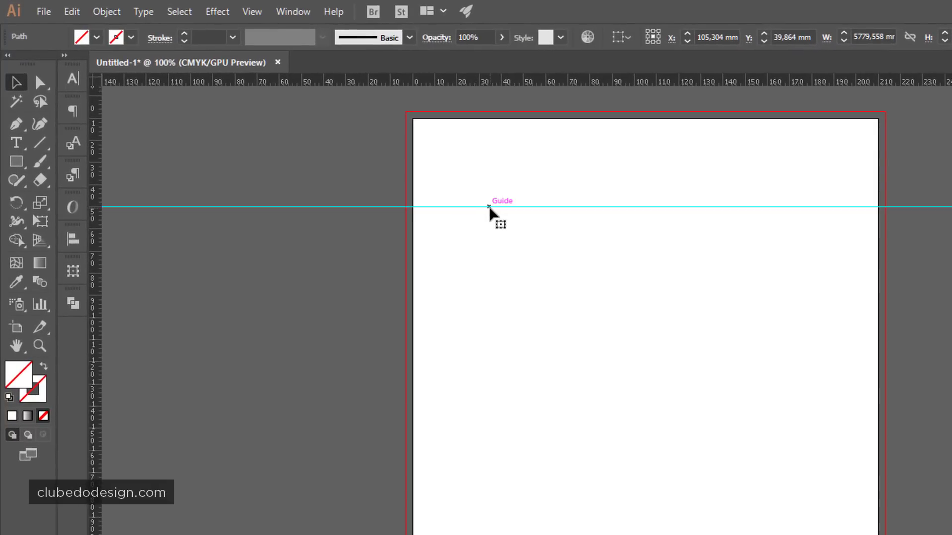
pyautogui.moveTo(490, 199)
pyautogui.mouseDown()
pyautogui.moveTo(492, 135)
pyautogui.moveTo(496, 147)
pyautogui.mouseUp()
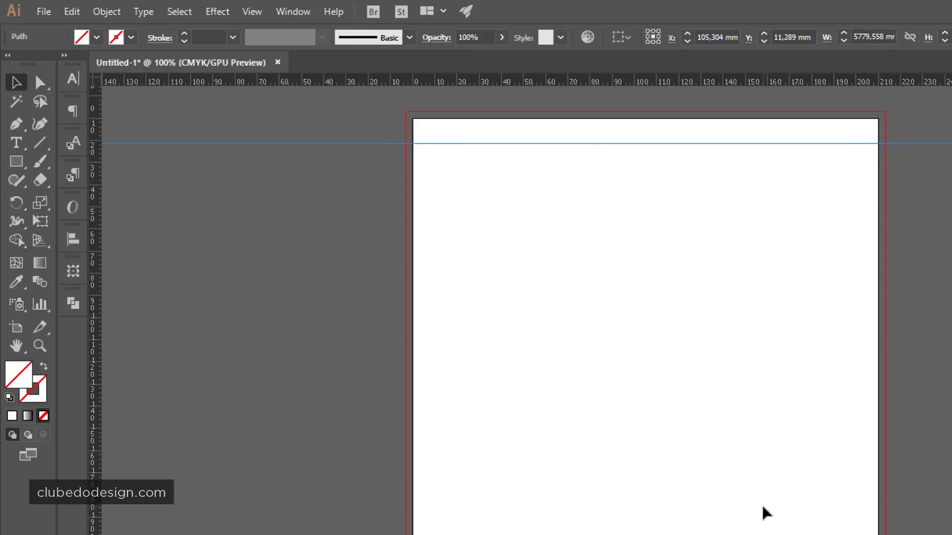
pyautogui.click(743, 498)
pyautogui.click(720, 168)
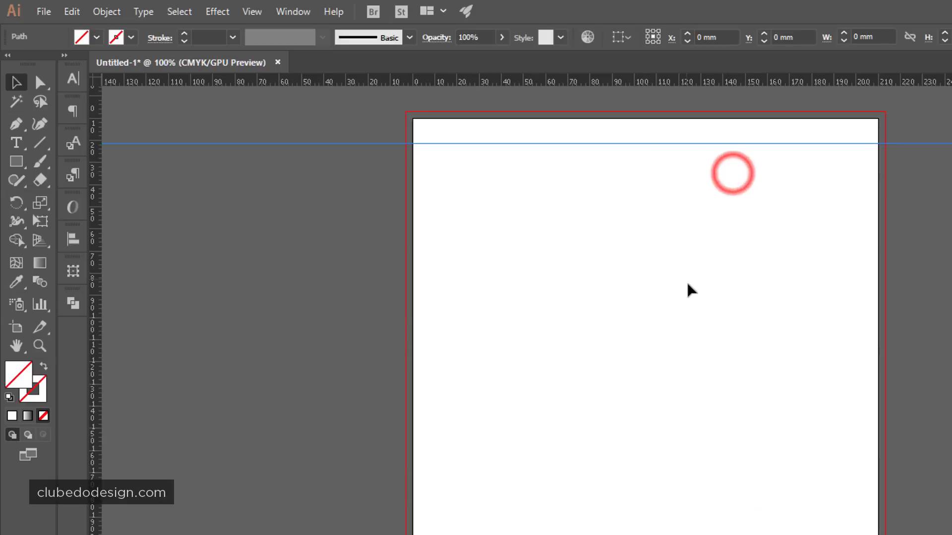
pyautogui.press('Delete')
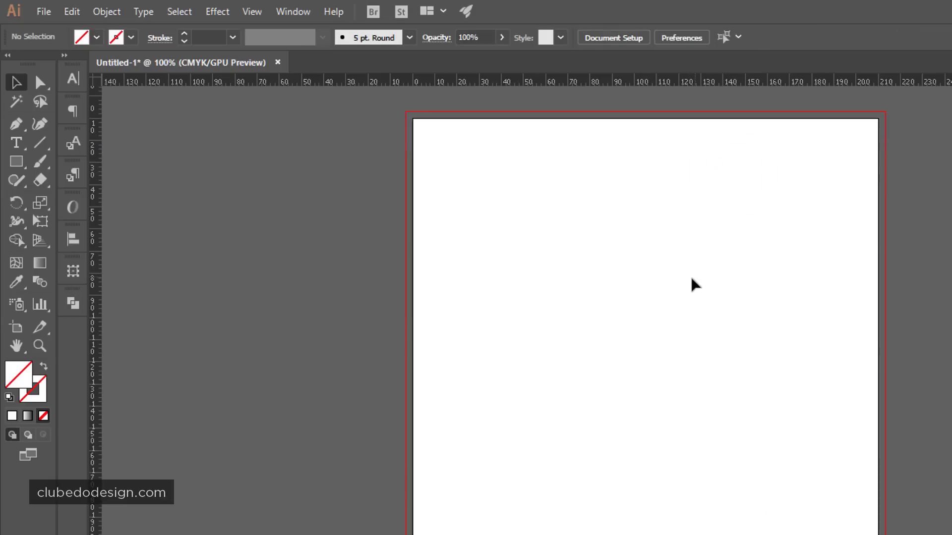
pyautogui.moveTo(541, 81); pyautogui.dragTo(545, 180)
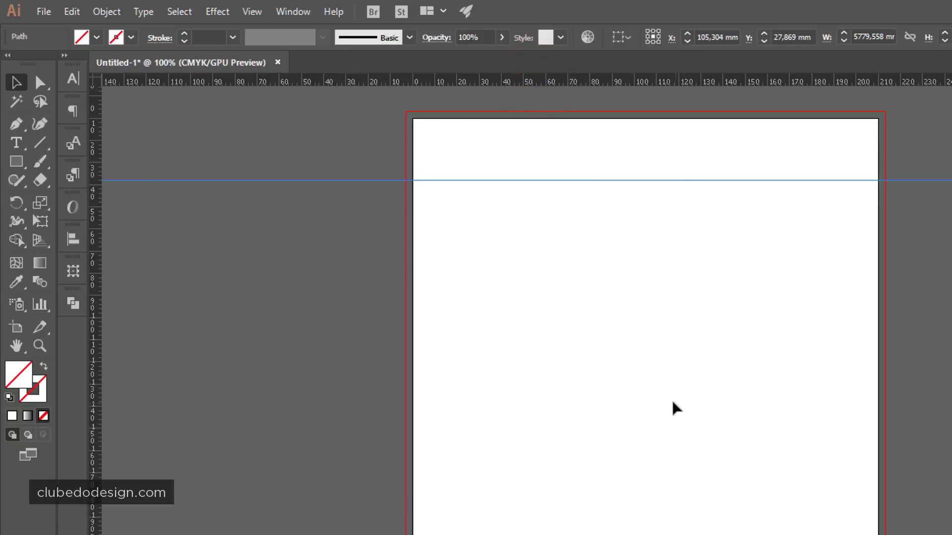
pyautogui.moveTo(589, 180); pyautogui.dragTo(590, 202)
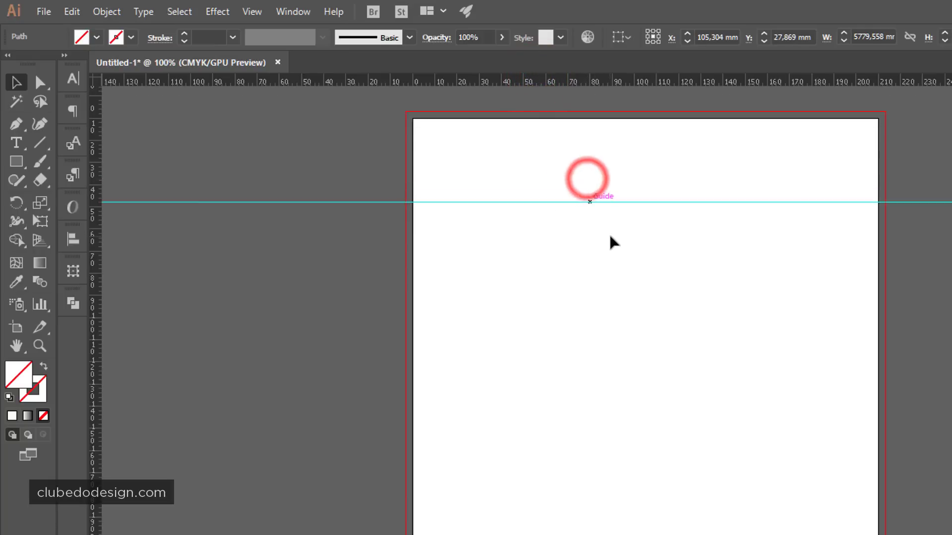
# Lock and then unlock the guides, and delete the trial guide
pyautogui.rightClick(667, 255)
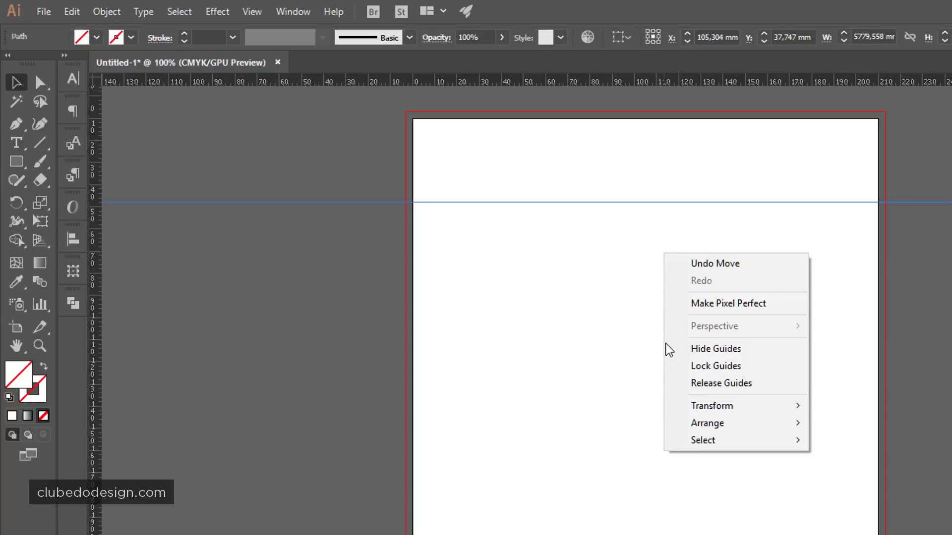
pyautogui.click(728, 366)
pyautogui.moveTo(673, 167)
pyautogui.mouseDown()
pyautogui.moveTo(724, 193)
pyautogui.moveTo(721, 201)
pyautogui.mouseUp()
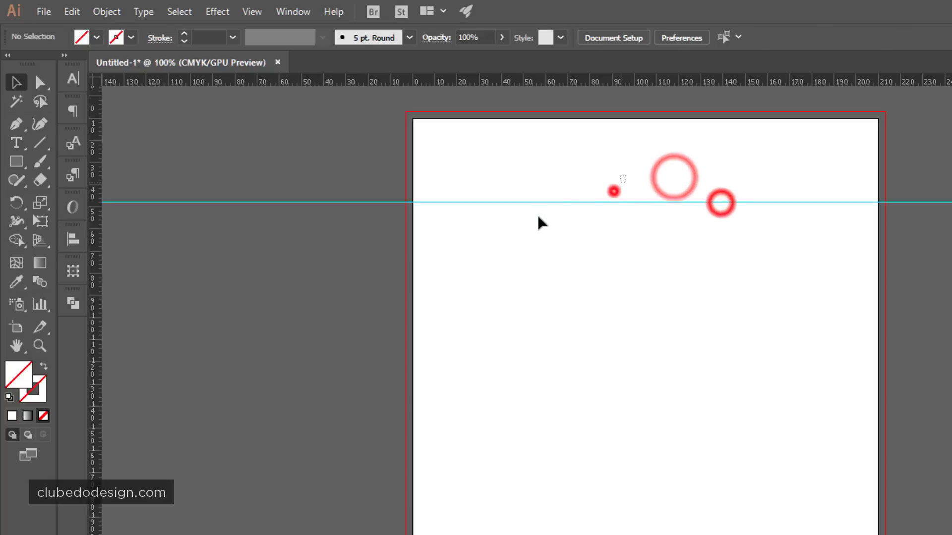
pyautogui.rightClick(600, 246)
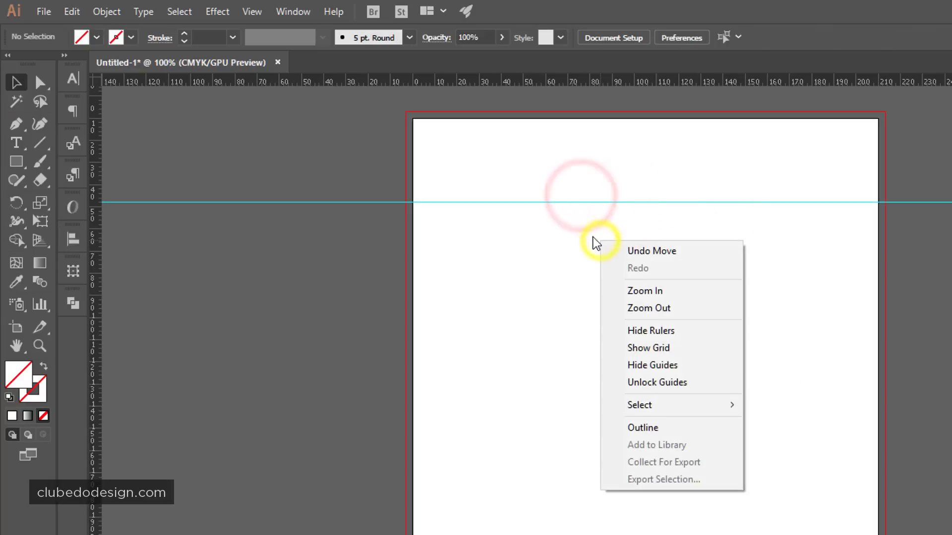
pyautogui.click(671, 384)
pyautogui.click(628, 187)
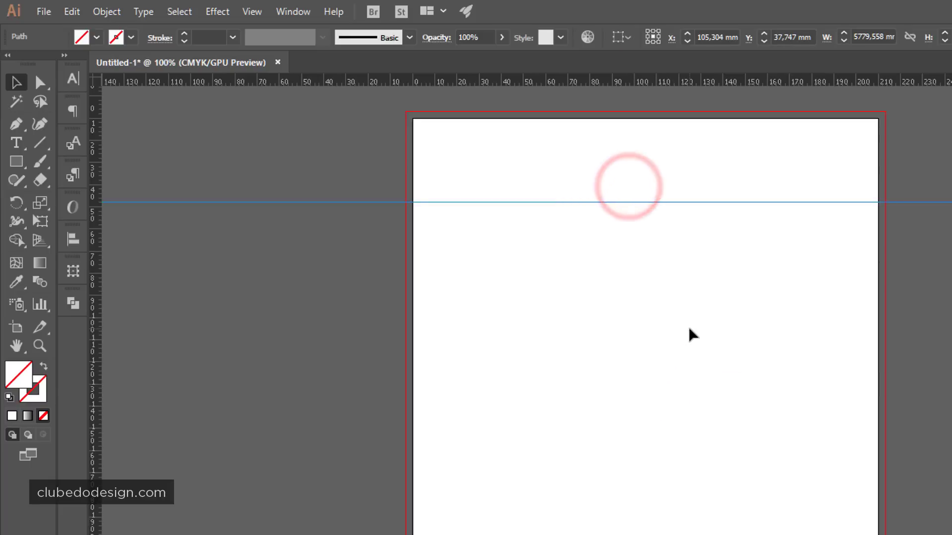
pyautogui.press('Delete')
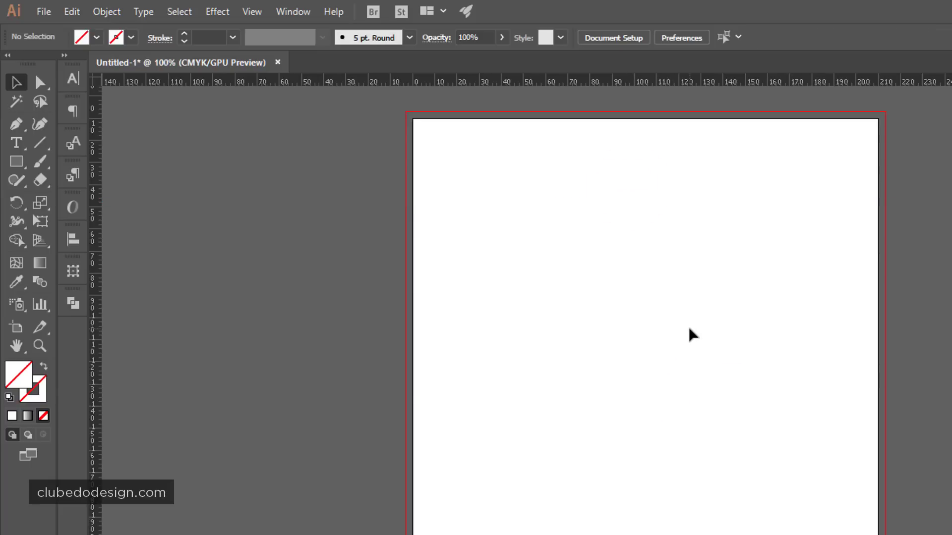
pyautogui.click(16, 162)
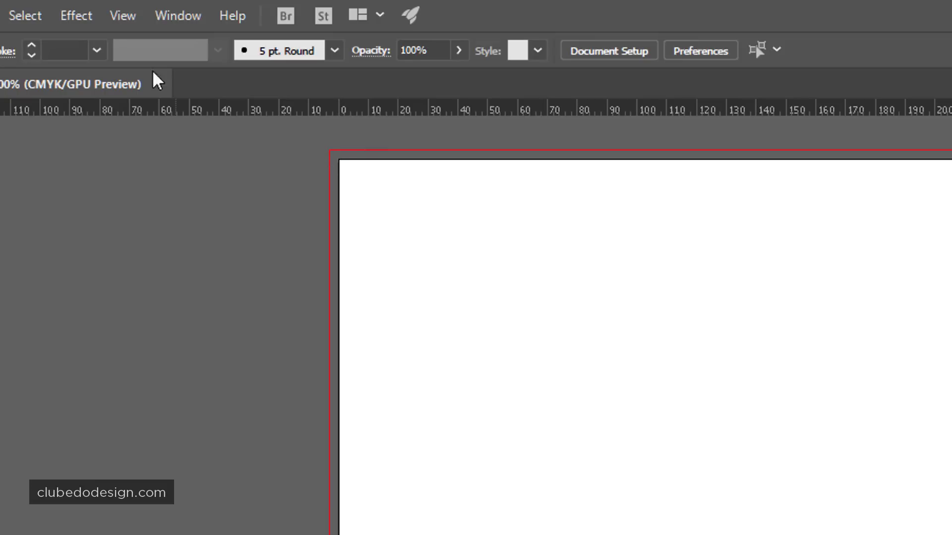
# Draw an unfilled rectangle corner to corner over the 210 × 297 mm artboard
pyautogui.click(121, 12)
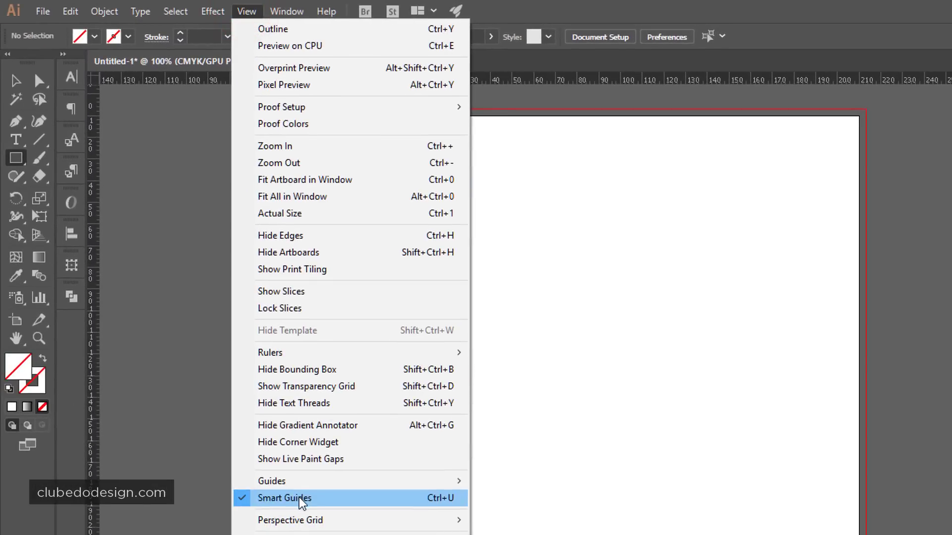
pyautogui.click(555, 429)
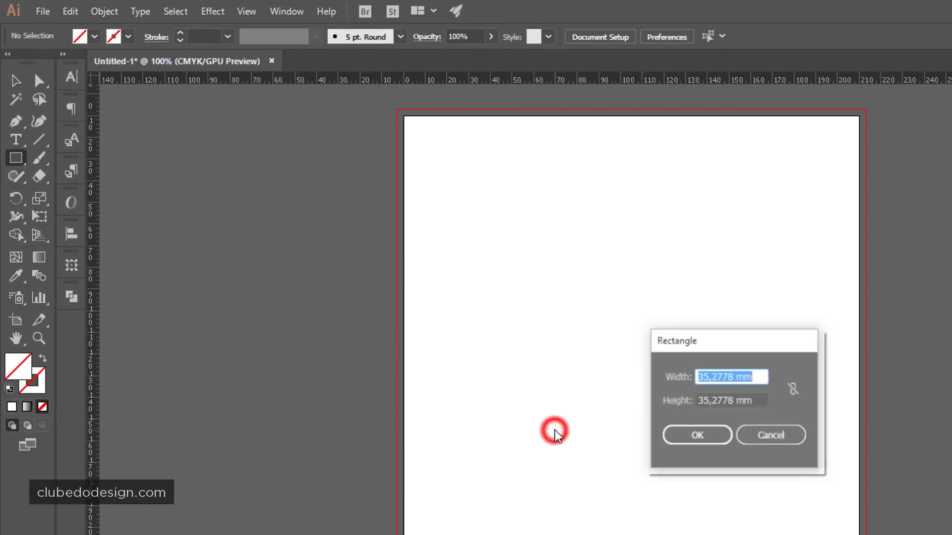
pyautogui.press('Escape')
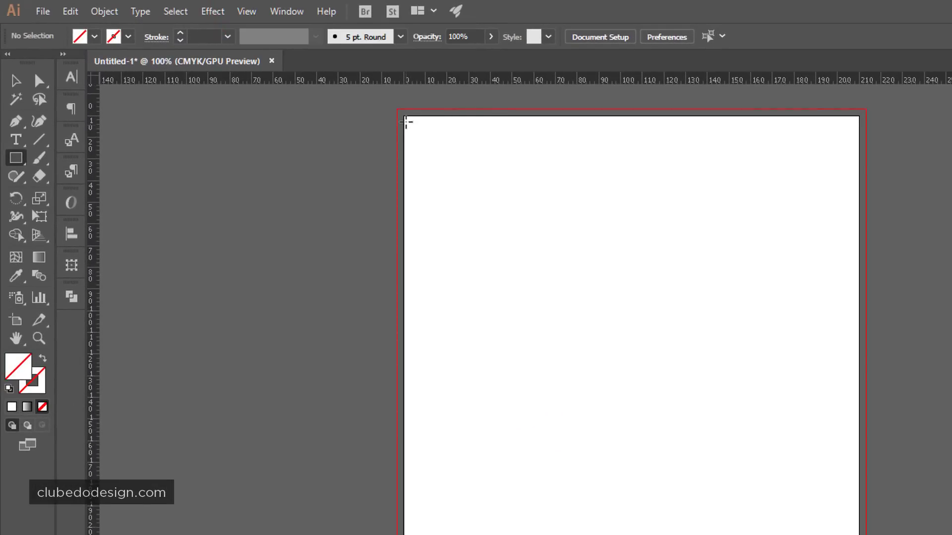
pyautogui.moveTo(404, 116)
pyautogui.mouseDown()
pyautogui.moveTo(556, 410)
pyautogui.moveTo(556, 491)
pyautogui.mouseUp()
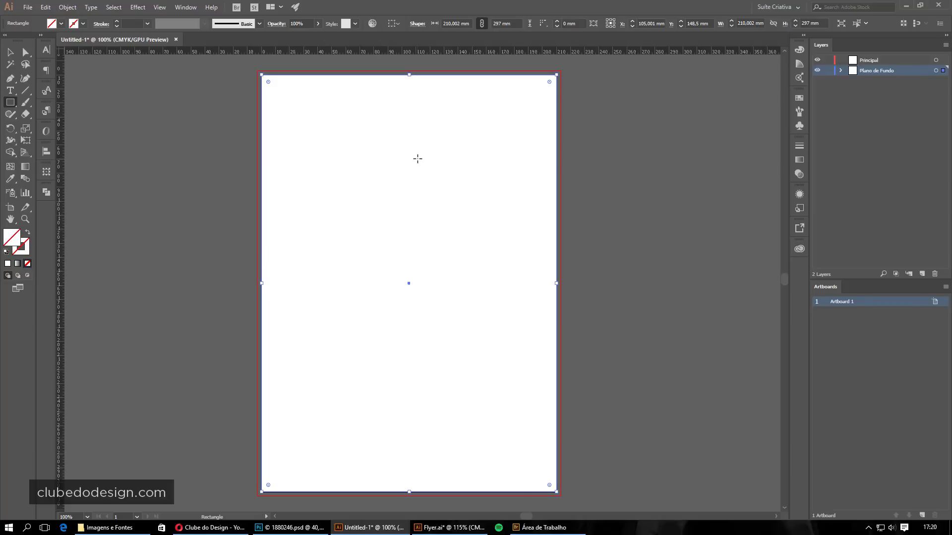
# Show the Transform panel and round the rectangle's width to exactly 210 mm
pyautogui.click(186, 7)
pyautogui.click(235, 432)
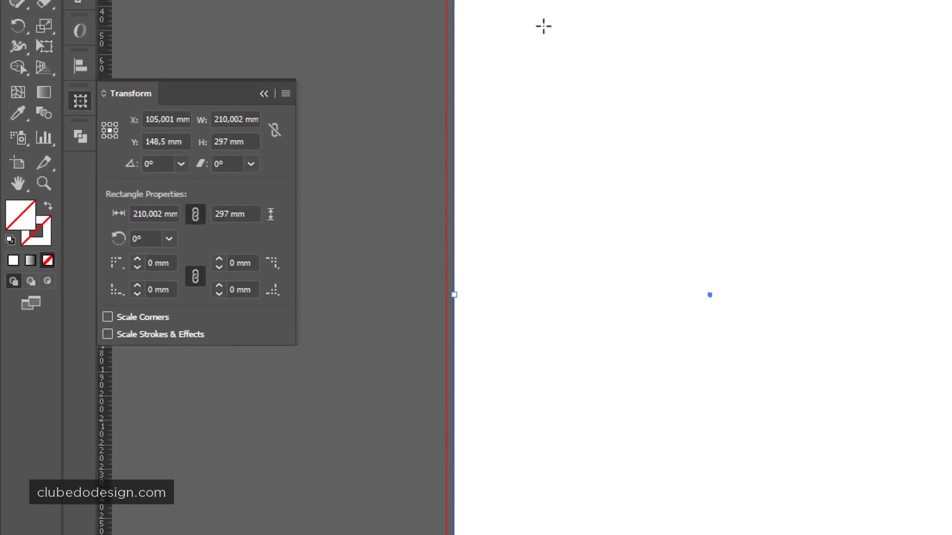
pyautogui.click(225, 119)
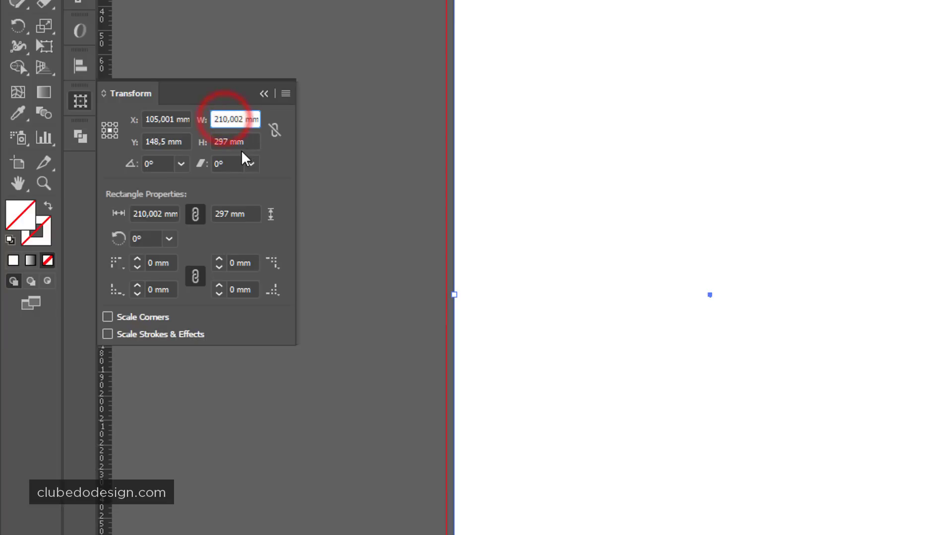
pyautogui.click(230, 142)
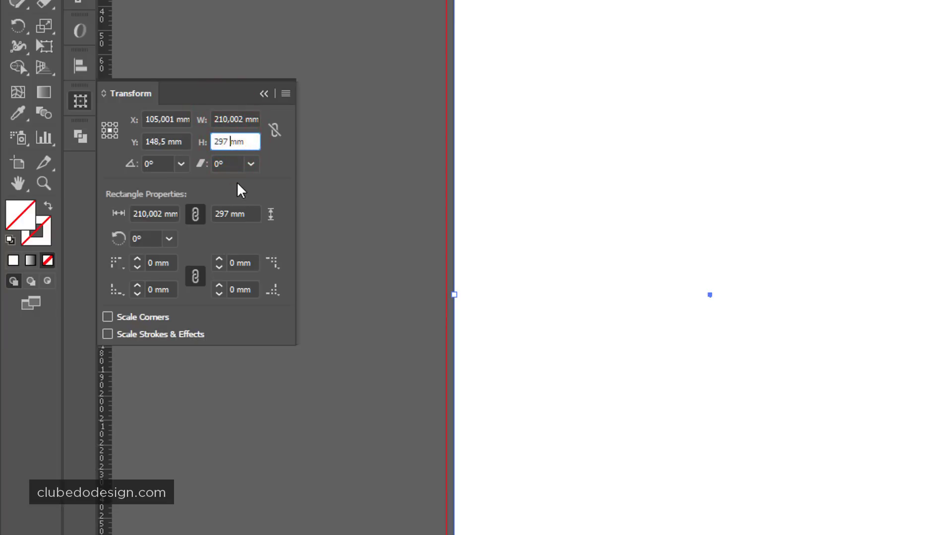
pyautogui.click(228, 120)
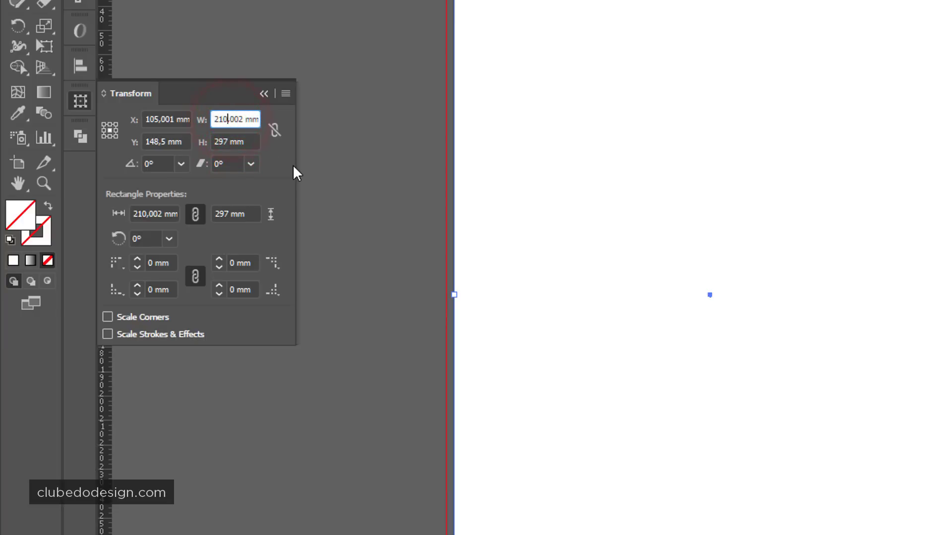
pyautogui.press('Delete')
pyautogui.press('Delete')
pyautogui.press('Delete')
pyautogui.press('Delete')
pyautogui.press('Return')
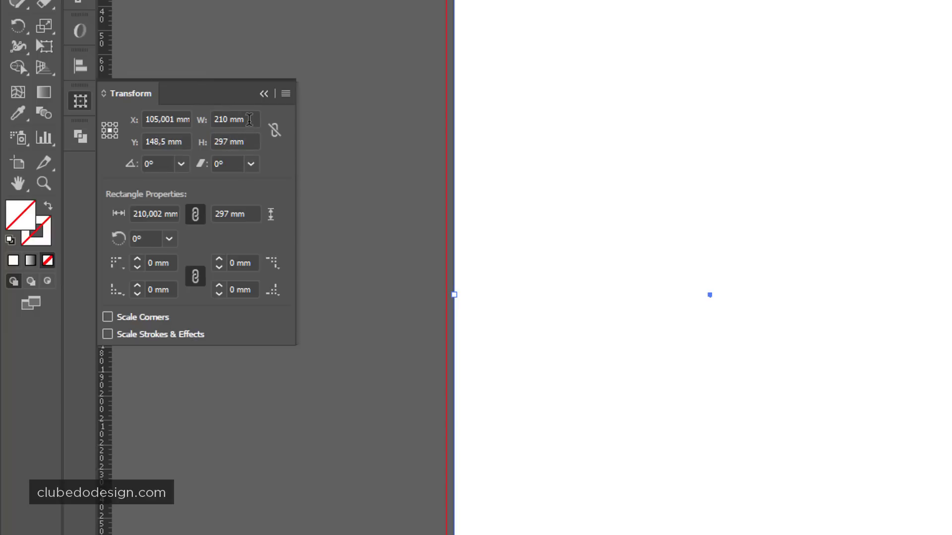
# Reduce the rectangle to 190 mm wide and 277 mm high
pyautogui.click(249, 120)
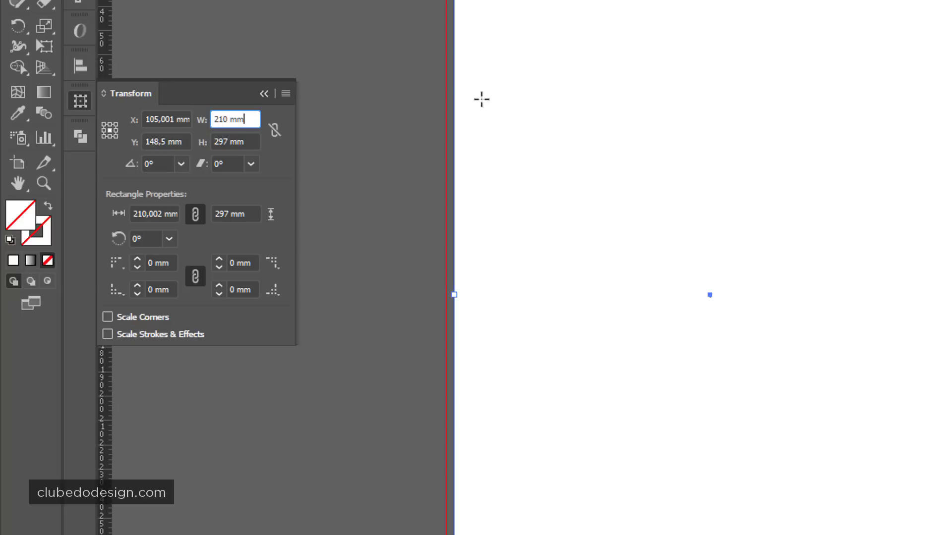
pyautogui.write('-20')
pyautogui.press('Return')
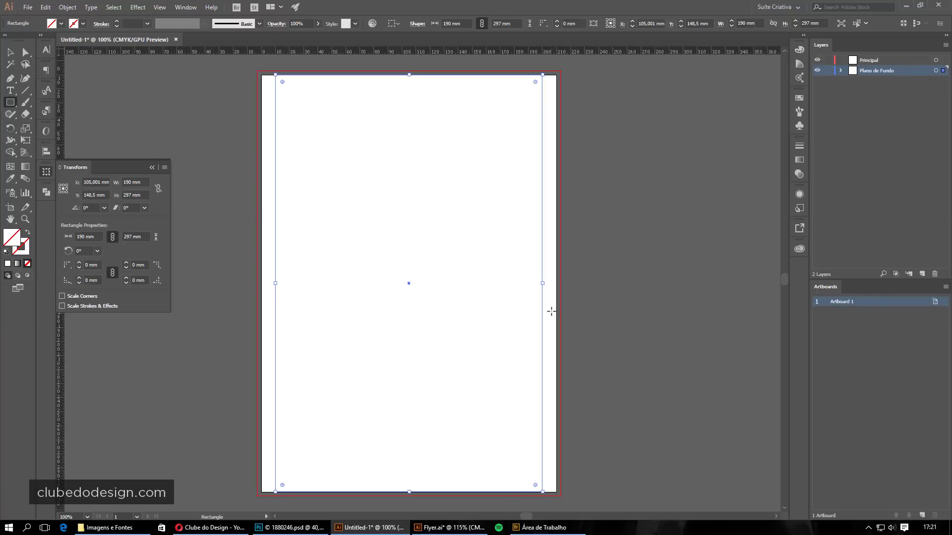
pyautogui.click(144, 195)
pyautogui.write('-20')
pyautogui.press('Return')
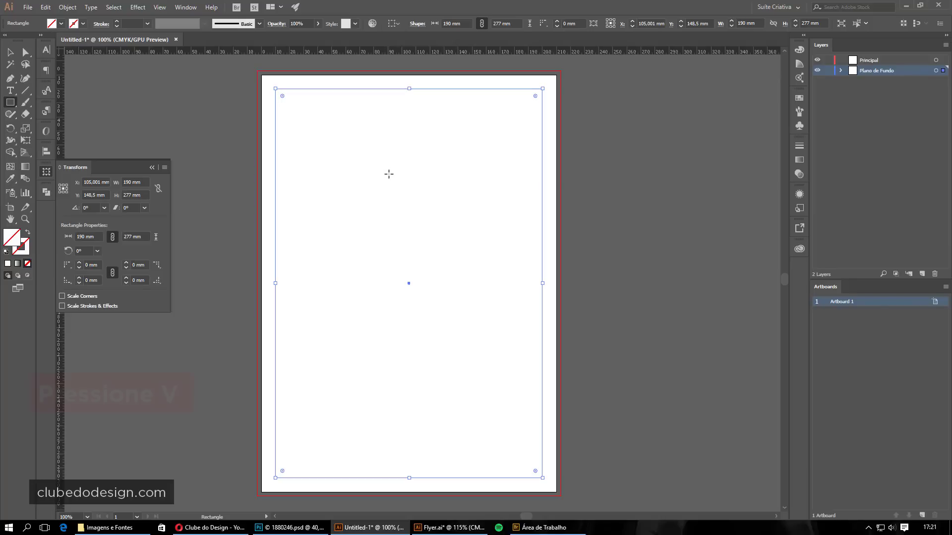
# Convert the margin rectangle into guides, undoing an accidental move of them
pyautogui.press('v')
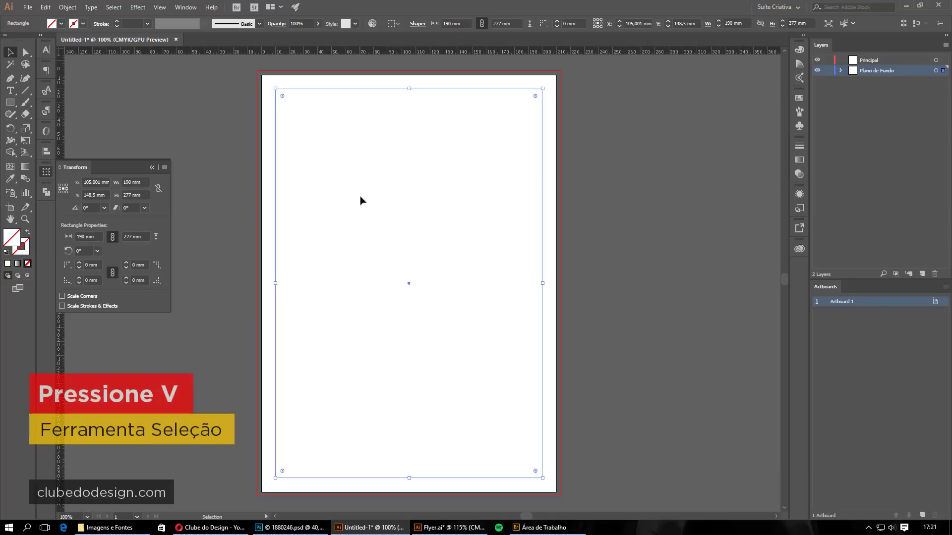
pyautogui.click(152, 167)
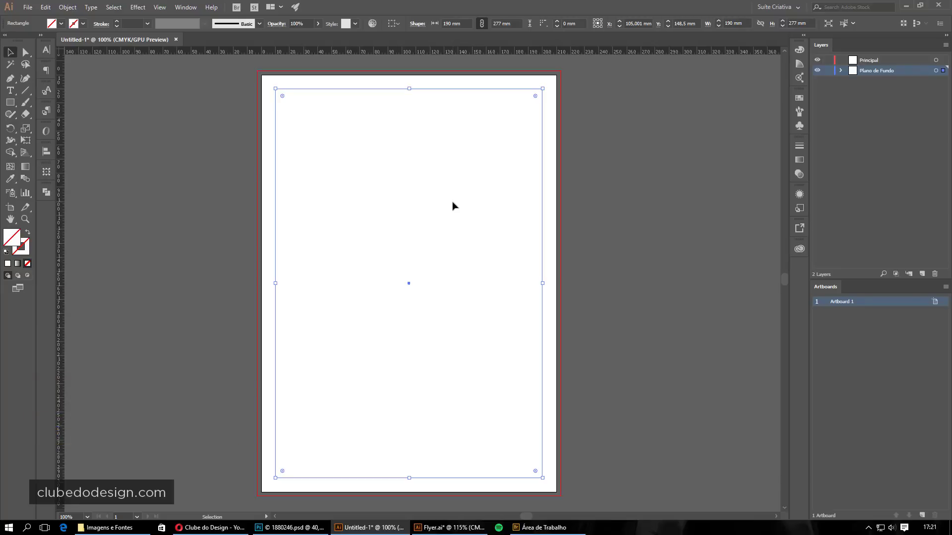
pyautogui.rightClick(428, 141)
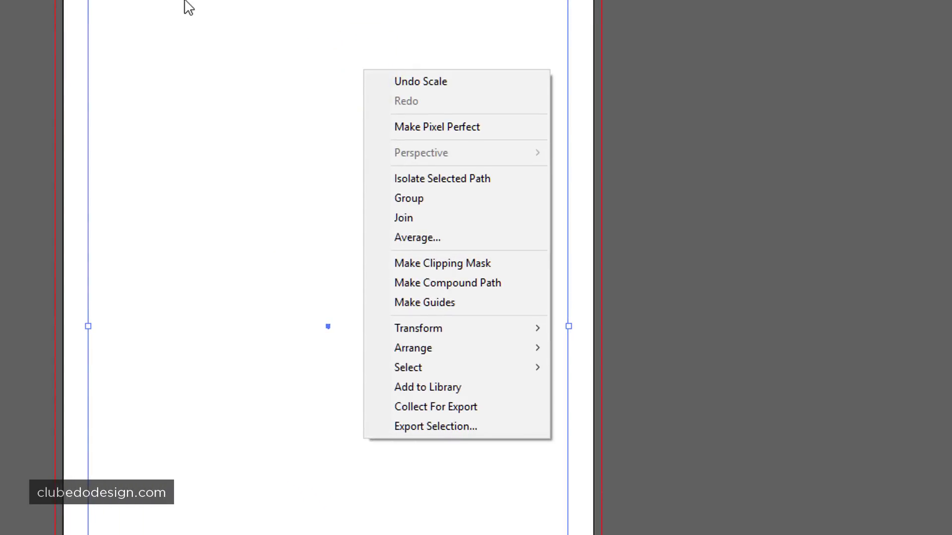
pyautogui.click(446, 308)
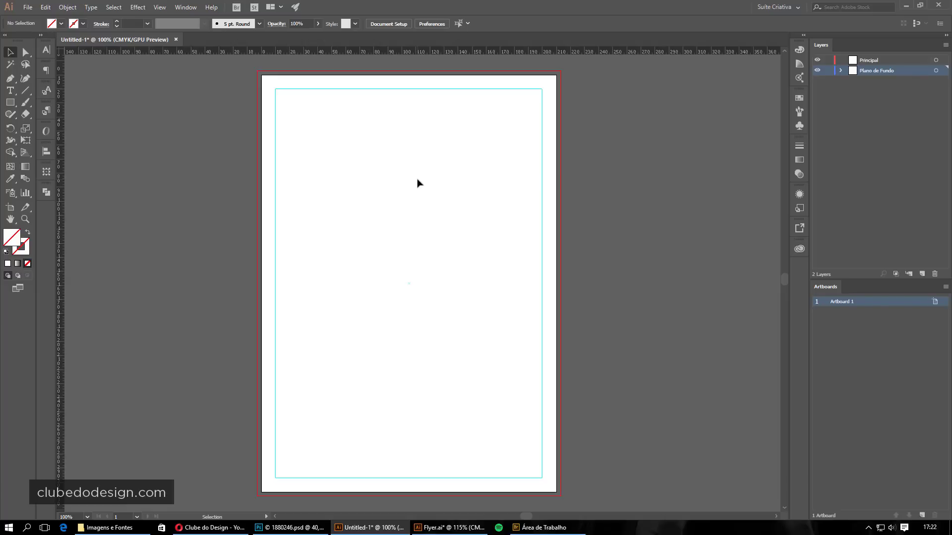
pyautogui.moveTo(487, 89); pyautogui.dragTo(540, 258)
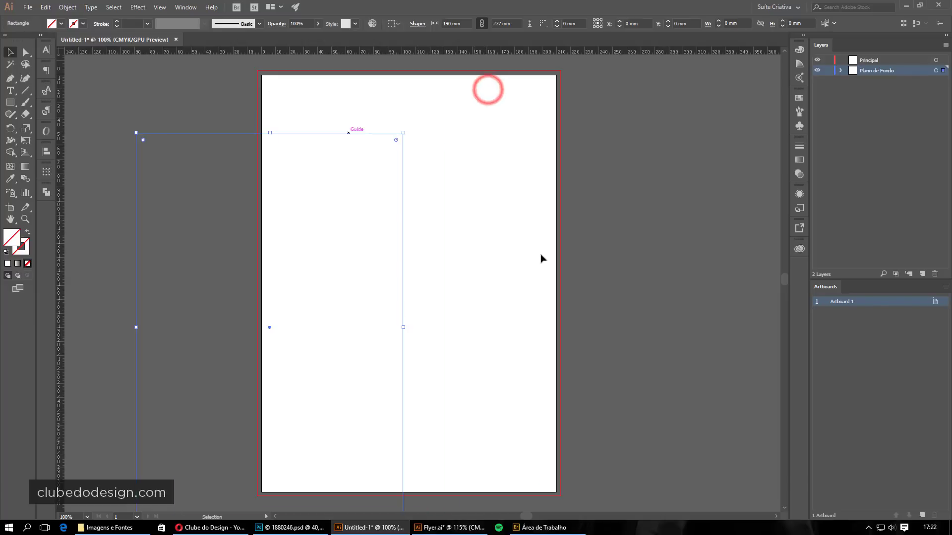
pyautogui.hotkey('ctrl', 'z')
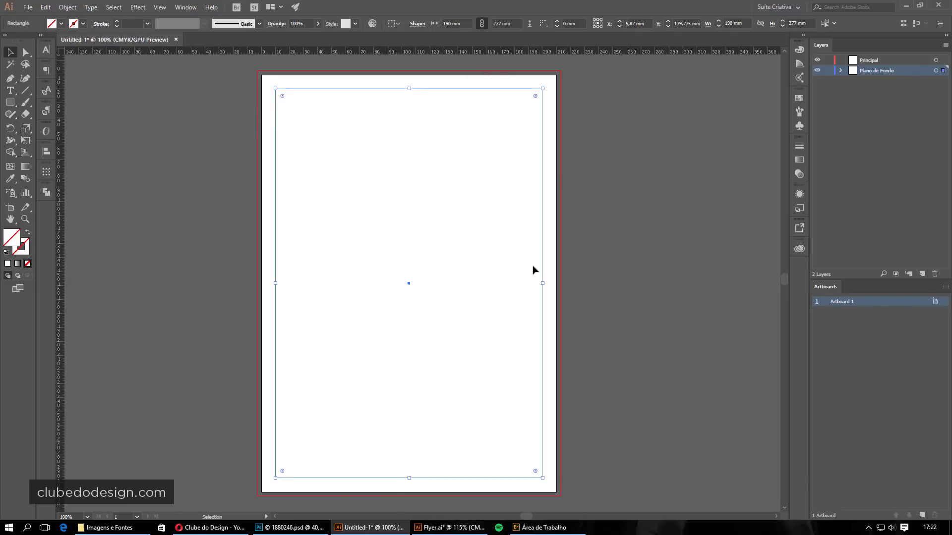
# Release the guides back into a rectangle and select it by its edge
pyautogui.click(590, 268)
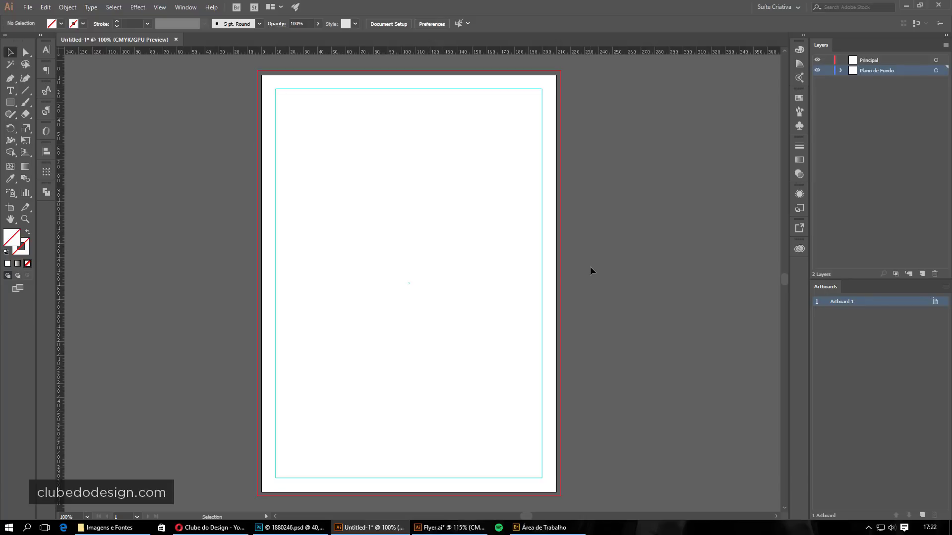
pyautogui.rightClick(540, 90)
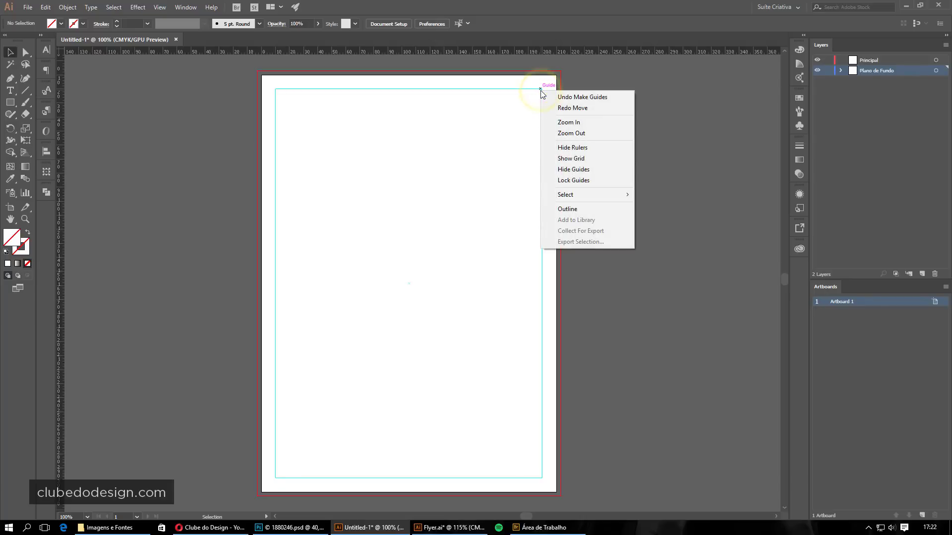
pyautogui.click(539, 89)
pyautogui.rightClick(517, 90)
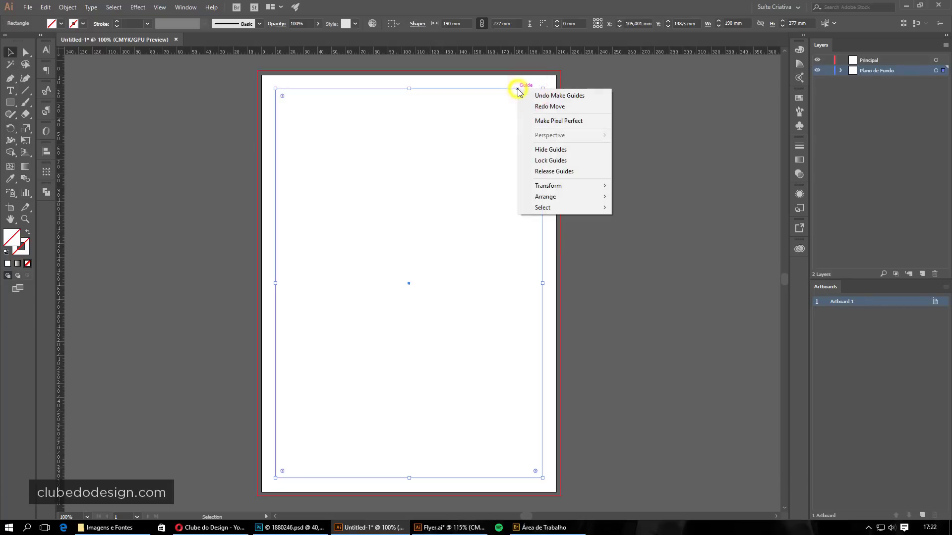
pyautogui.click(541, 170)
pyautogui.click(655, 142)
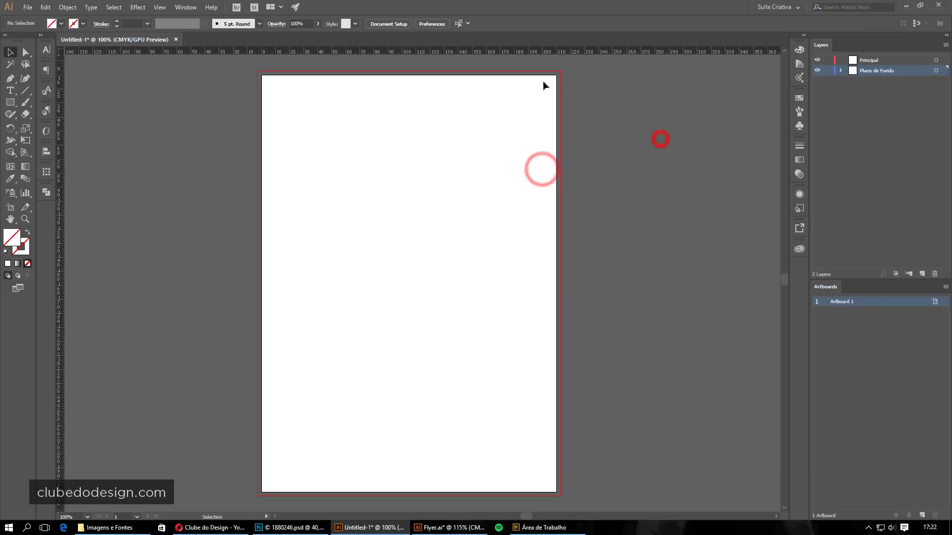
pyautogui.click(524, 90)
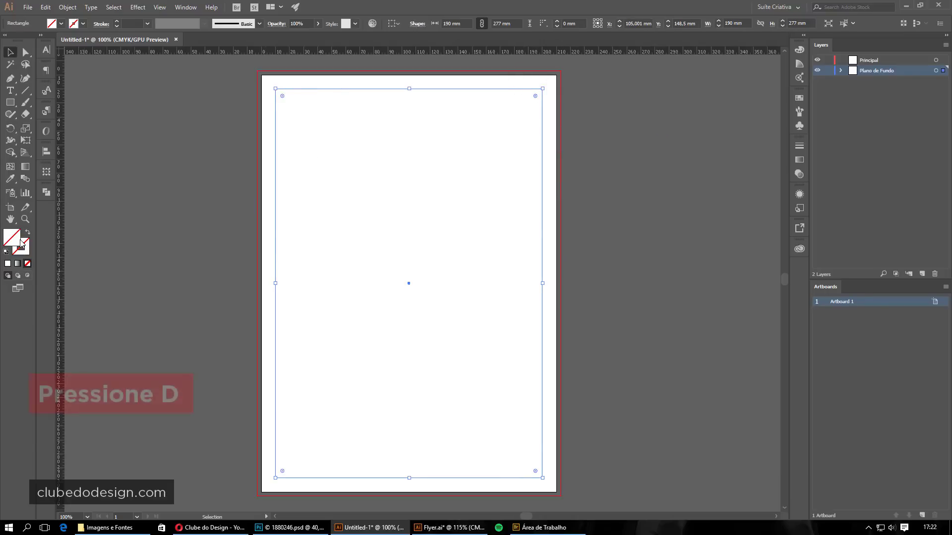
# Reset default colours, turn the inner rectangle into a guide, and lock the guides
pyautogui.press('d')
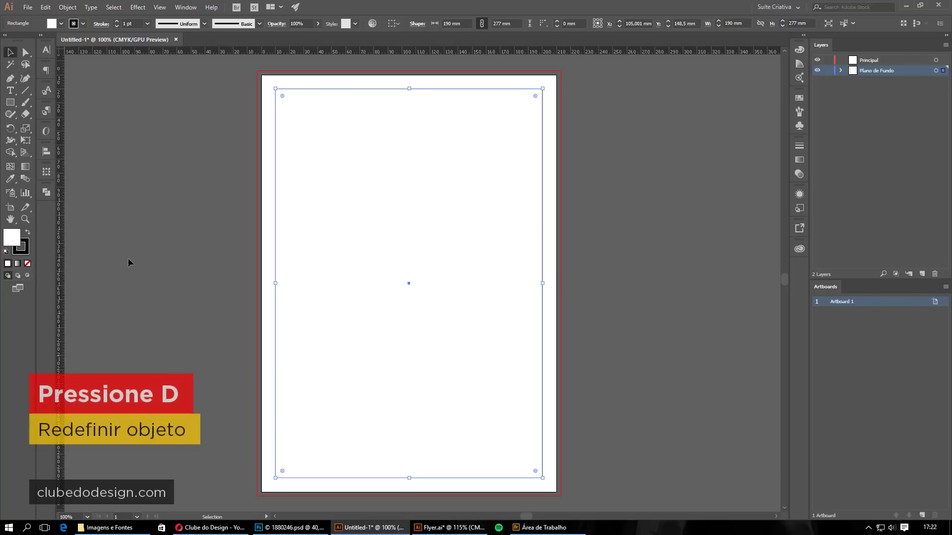
pyautogui.click(578, 158)
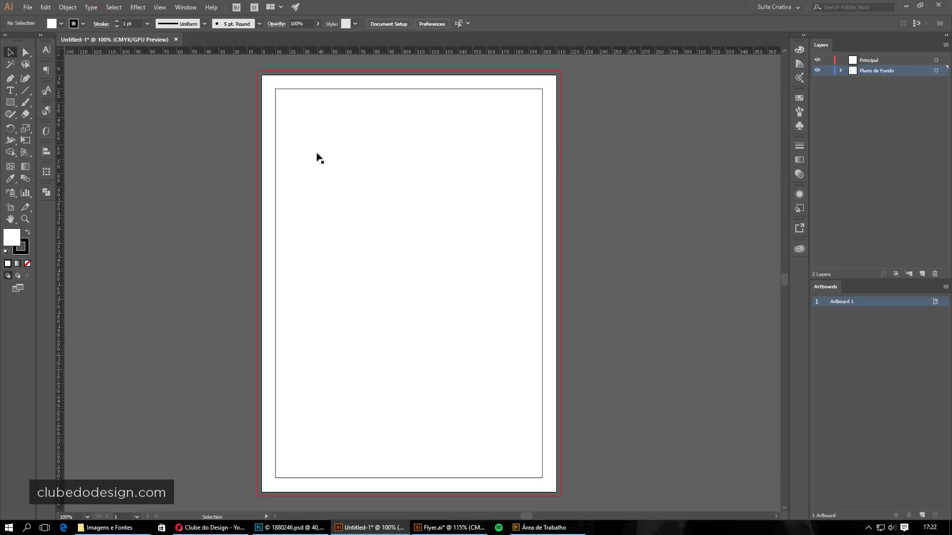
pyautogui.moveTo(239, 76); pyautogui.dragTo(335, 113)
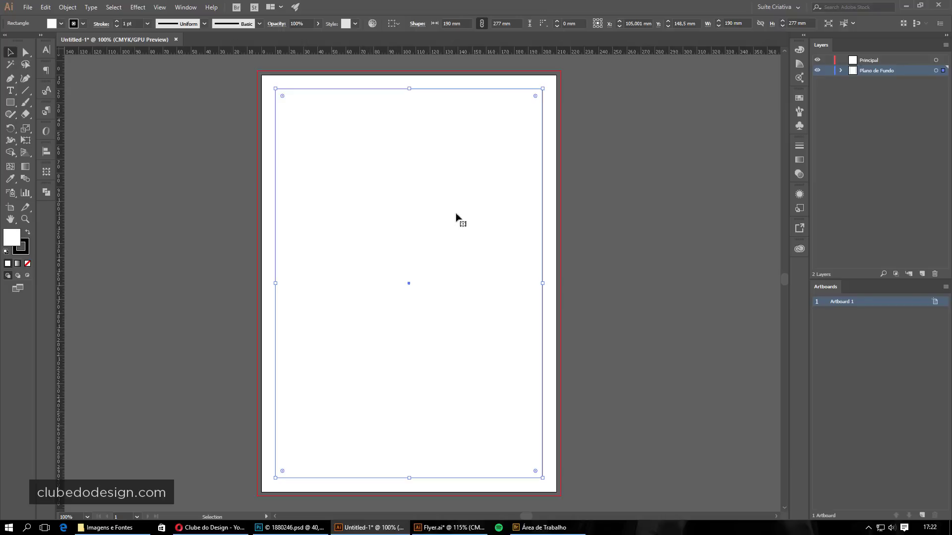
pyautogui.rightClick(513, 90)
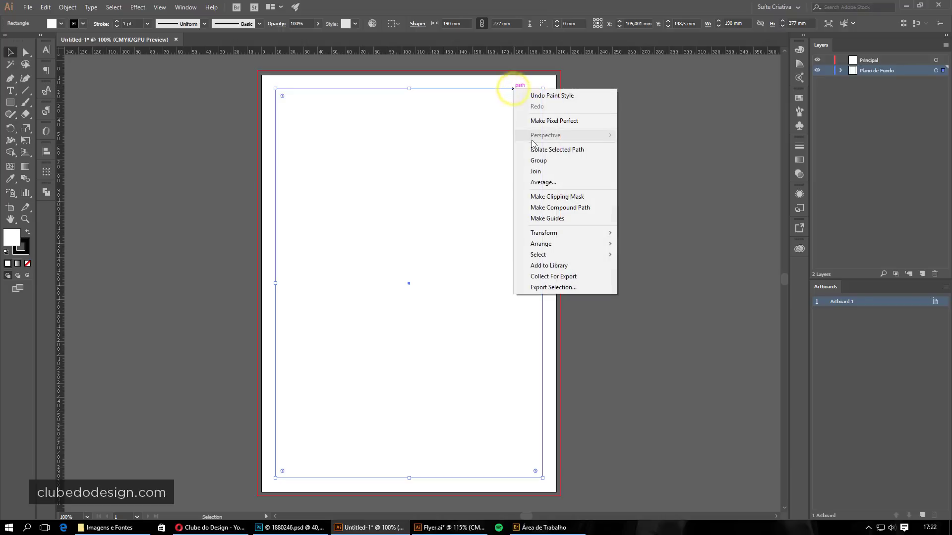
pyautogui.click(569, 224)
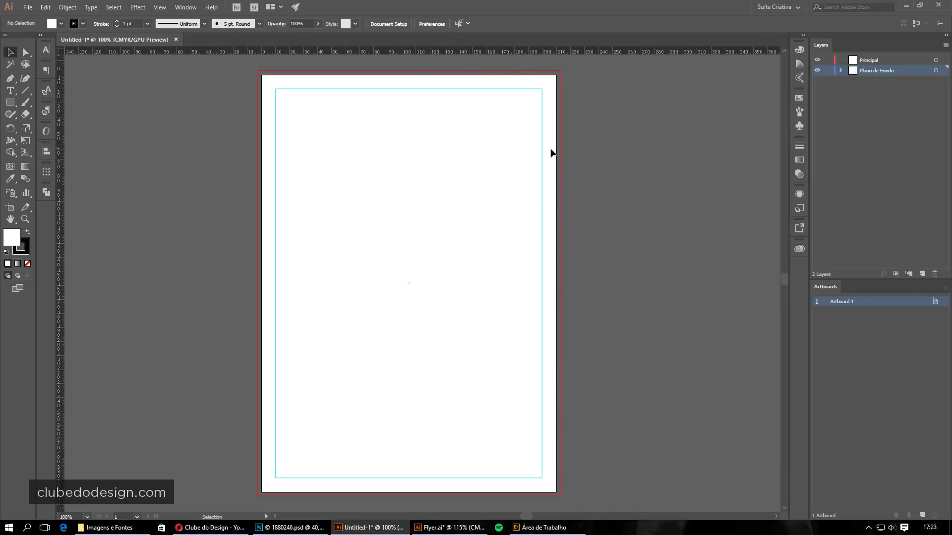
pyautogui.rightClick(457, 142)
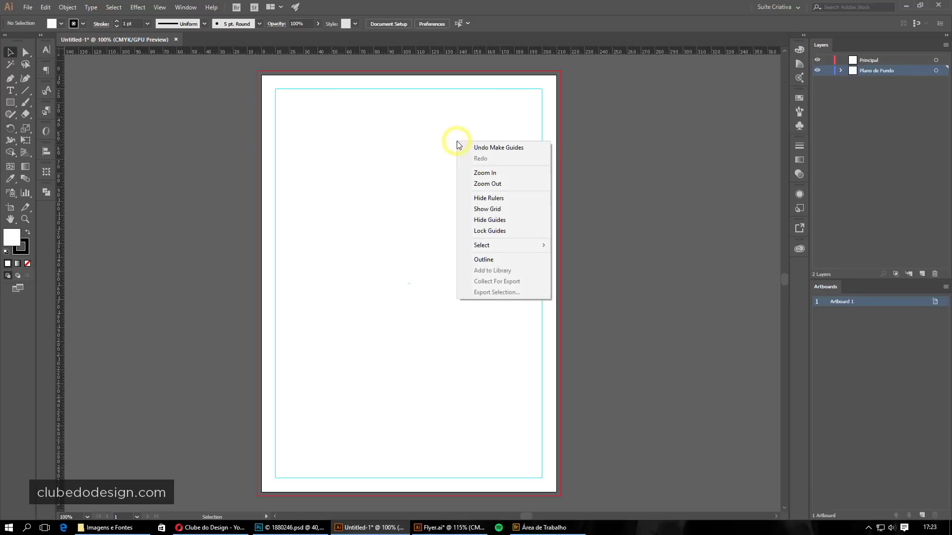
pyautogui.click(488, 231)
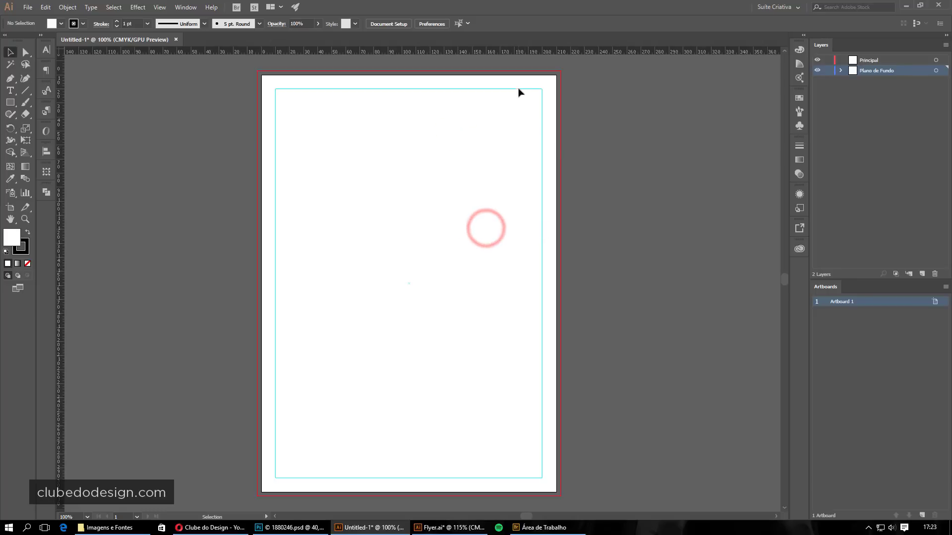
# Make several trial drags and clicks on the page around the locked margin guide
pyautogui.moveTo(549, 83); pyautogui.dragTo(484, 102)
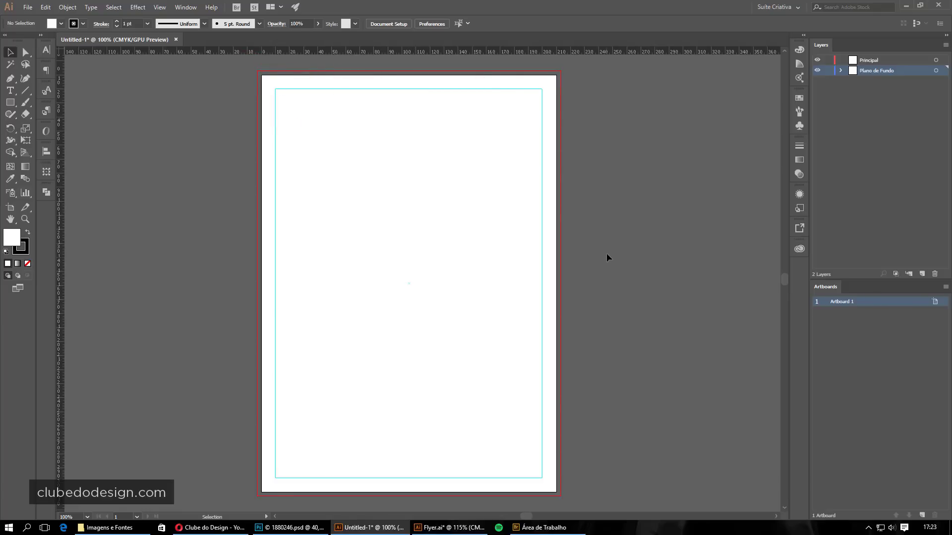
pyautogui.moveTo(578, 168); pyautogui.dragTo(531, 132)
pyautogui.moveTo(567, 100); pyautogui.dragTo(531, 135)
pyautogui.click(273, 85)
pyautogui.click(503, 85)
pyautogui.click(535, 91)
# Drag 1852209.jpg from the Imagens e Fontes folder into the document
pyautogui.click(129, 526)
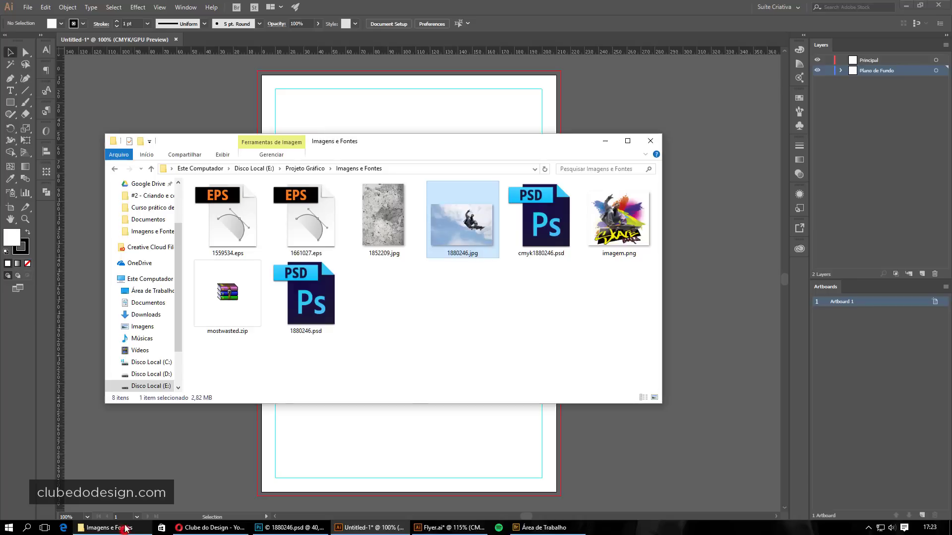
pyautogui.click(387, 383)
pyautogui.click(383, 214)
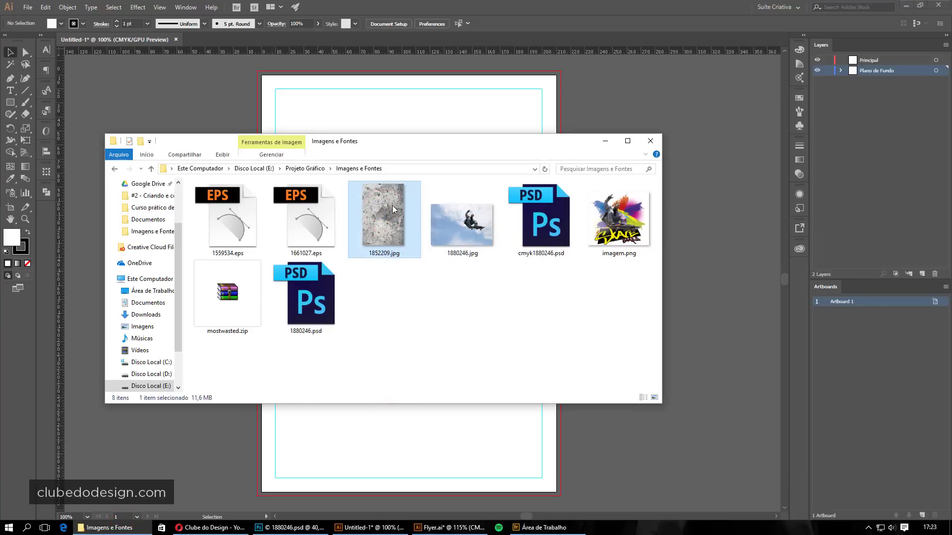
pyautogui.moveTo(386, 217); pyautogui.dragTo(443, 119)
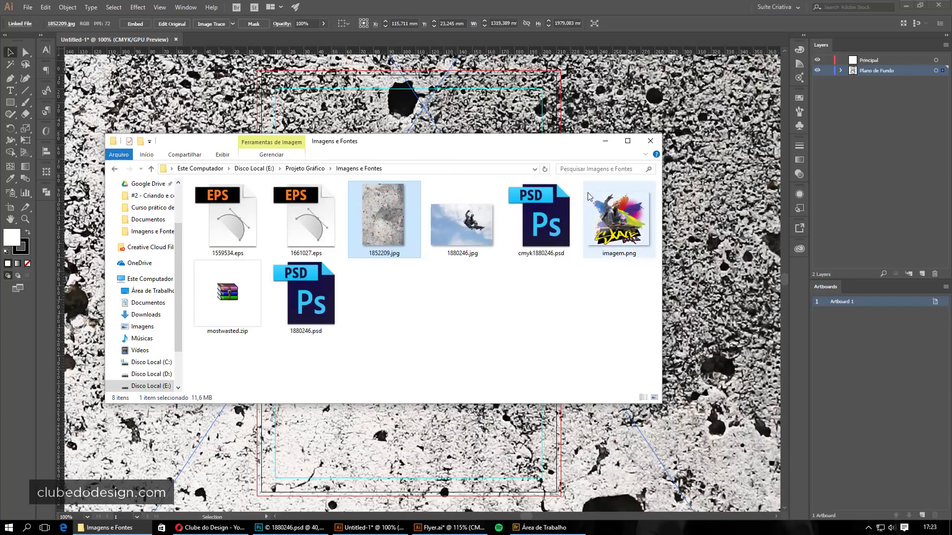
# Hide the folder window and load 1852209.jpg as a linked image with File > Place
pyautogui.click(604, 144)
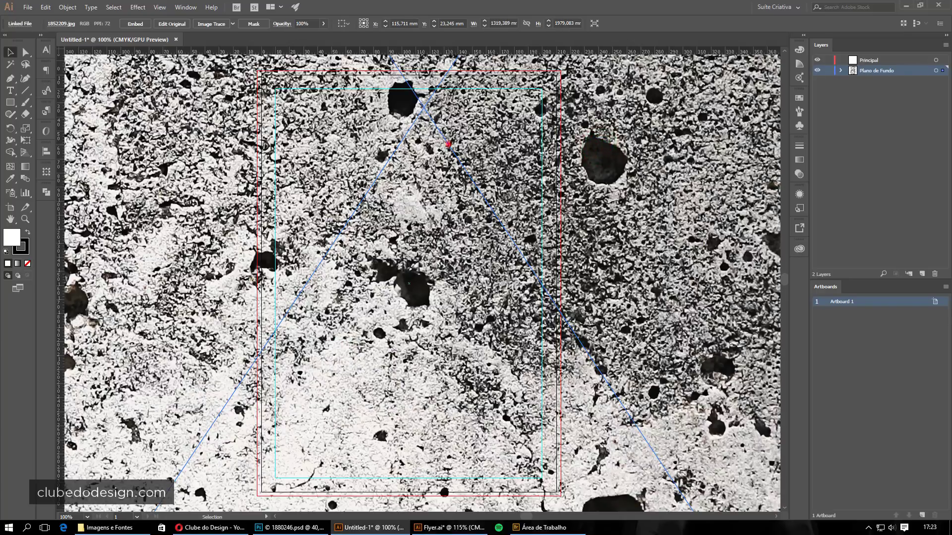
pyautogui.click(448, 144)
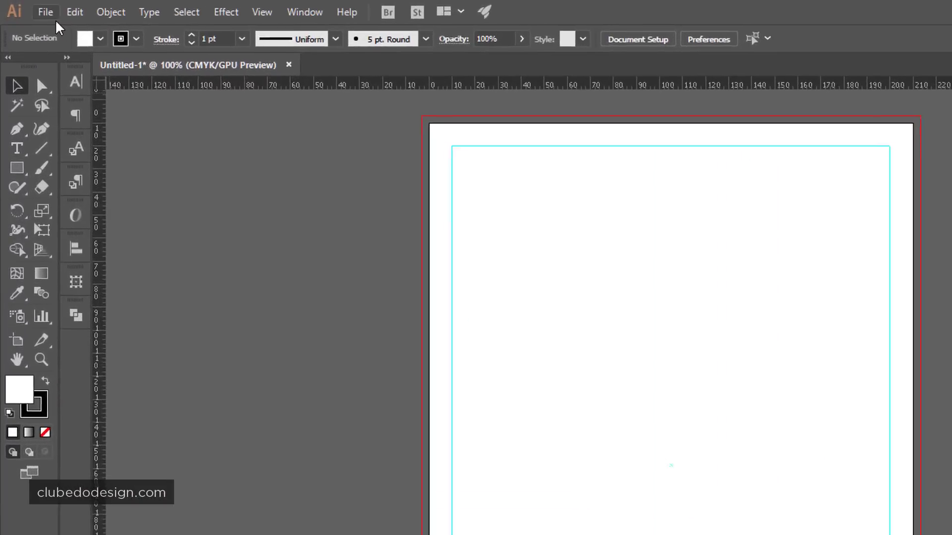
pyautogui.click(30, 8)
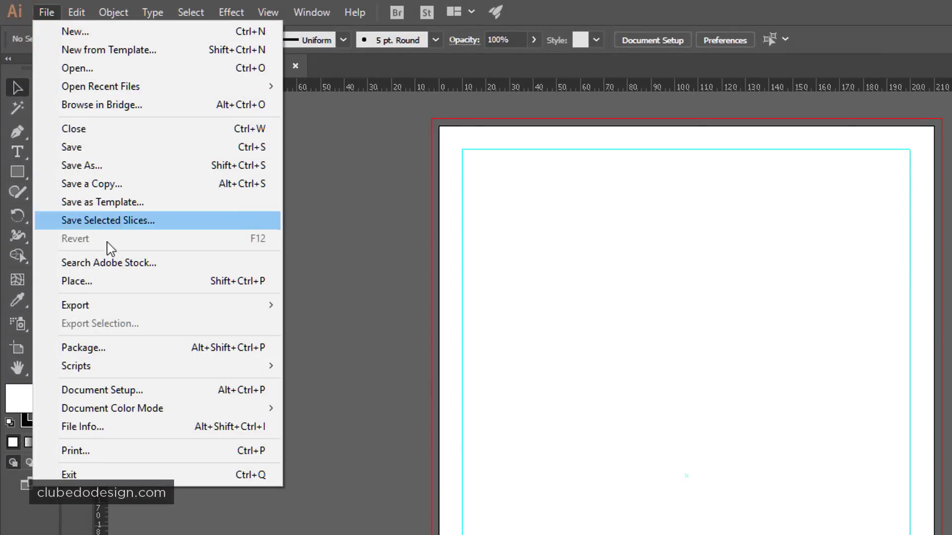
pyautogui.click(94, 280)
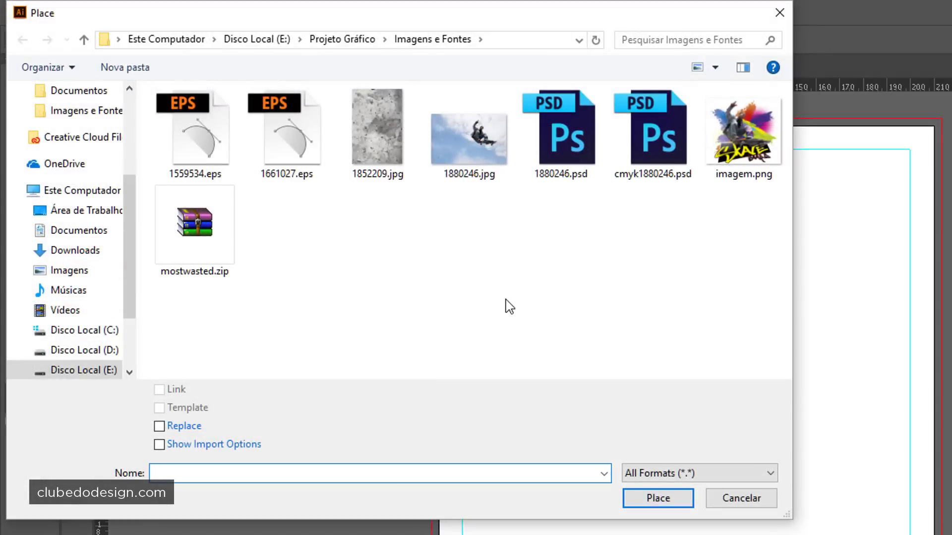
pyautogui.click(363, 120)
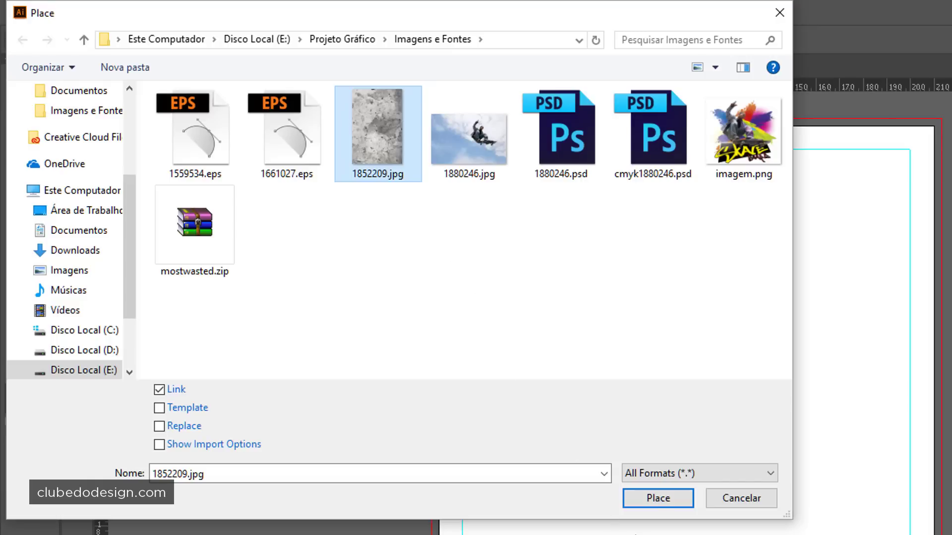
pyautogui.click(653, 499)
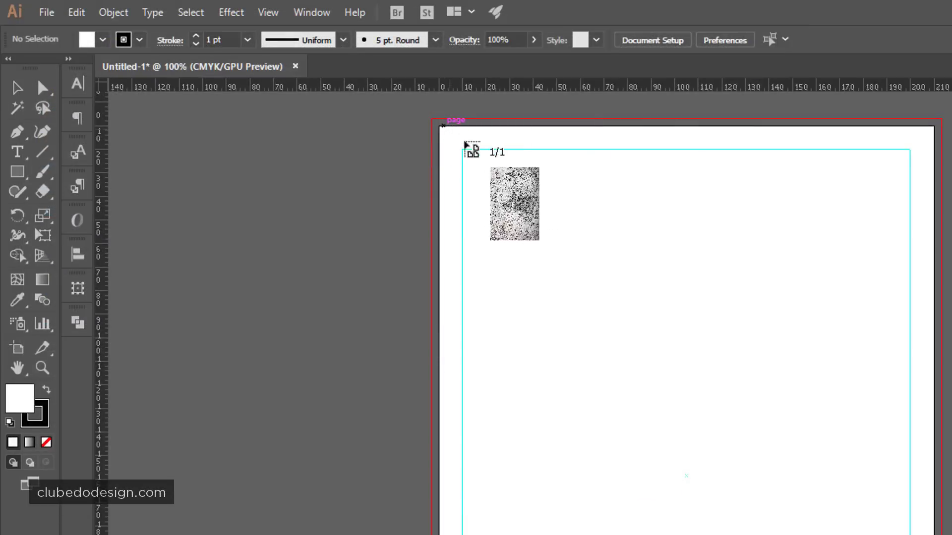
# Place the concrete texture and stretch it to fill the bleed at 216 × 303 mm
pyautogui.moveTo(468, 148)
pyautogui.mouseDown()
pyautogui.moveTo(608, 424)
pyautogui.moveTo(525, 451)
pyautogui.mouseUp()
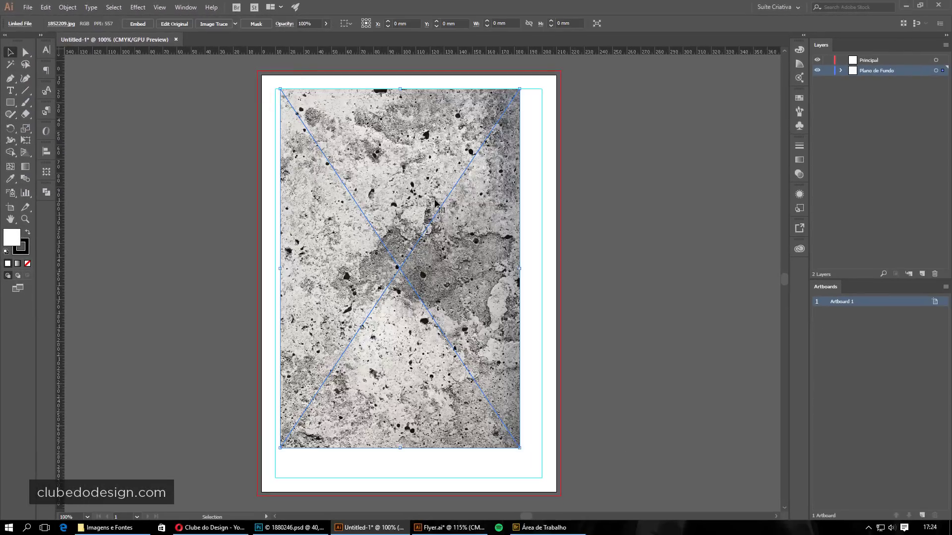
pyautogui.moveTo(374, 141); pyautogui.dragTo(350, 122)
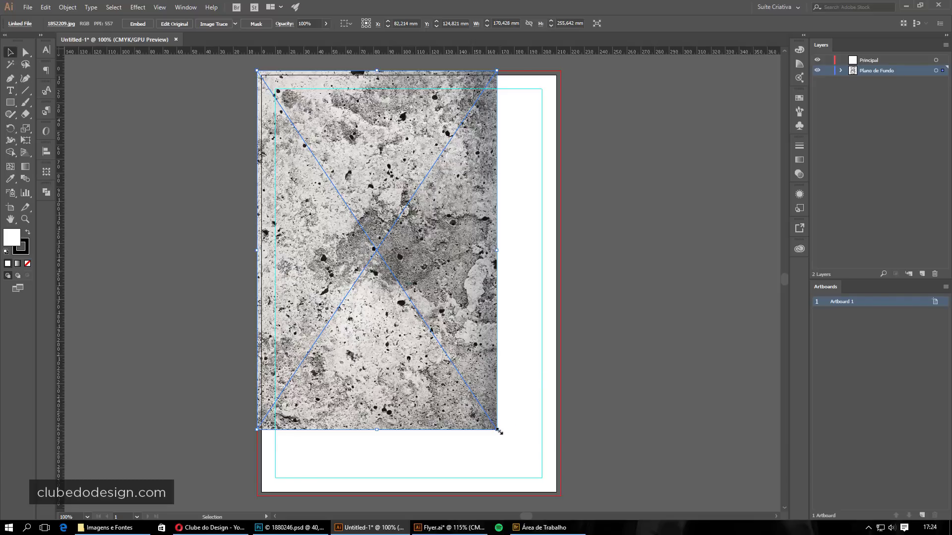
pyautogui.moveTo(497, 429)
pyautogui.mouseDown()
pyautogui.moveTo(551, 457)
pyautogui.moveTo(558, 497)
pyautogui.moveTo(568, 495)
pyautogui.mouseUp()
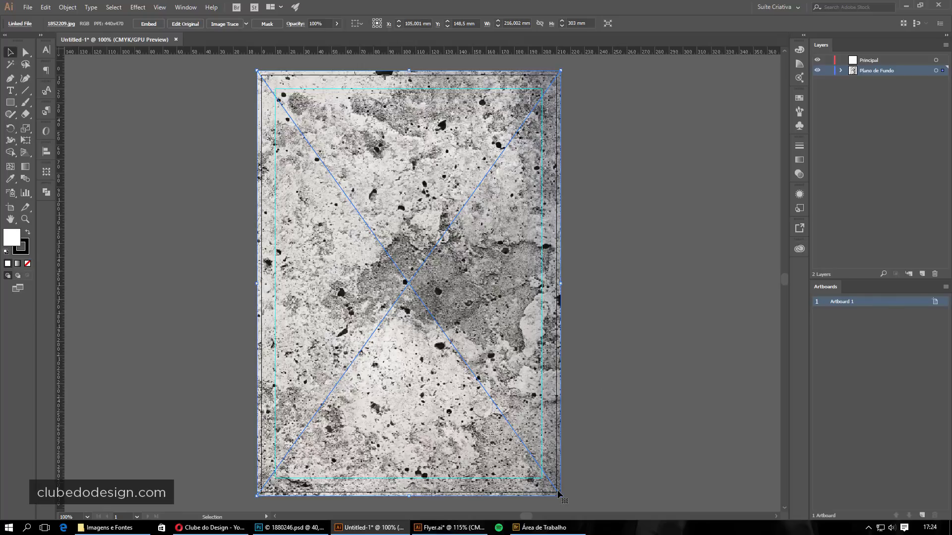
pyautogui.moveTo(559, 495)
pyautogui.mouseDown()
pyautogui.moveTo(456, 385)
pyautogui.moveTo(562, 497)
pyautogui.mouseUp()
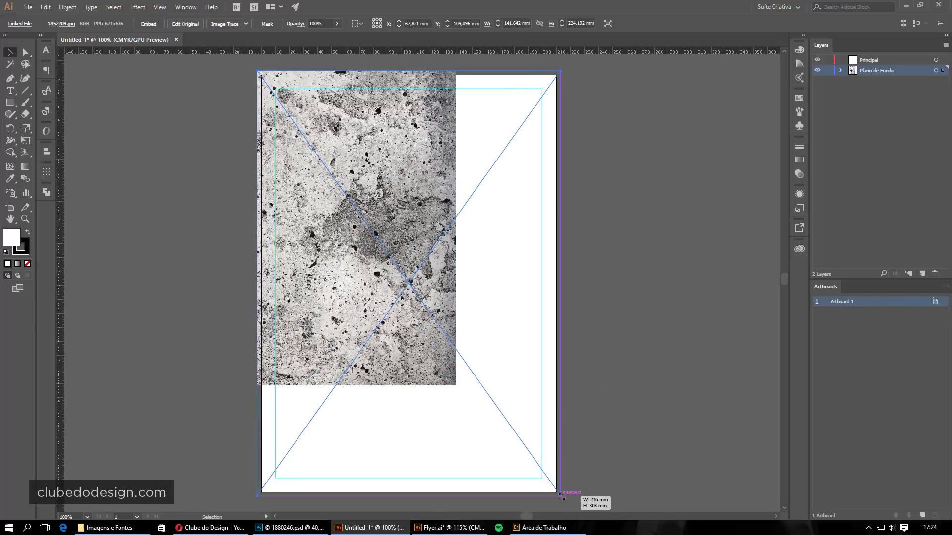
pyautogui.moveTo(562, 283)
pyautogui.mouseDown()
pyautogui.moveTo(541, 287)
pyautogui.moveTo(561, 270)
pyautogui.mouseUp()
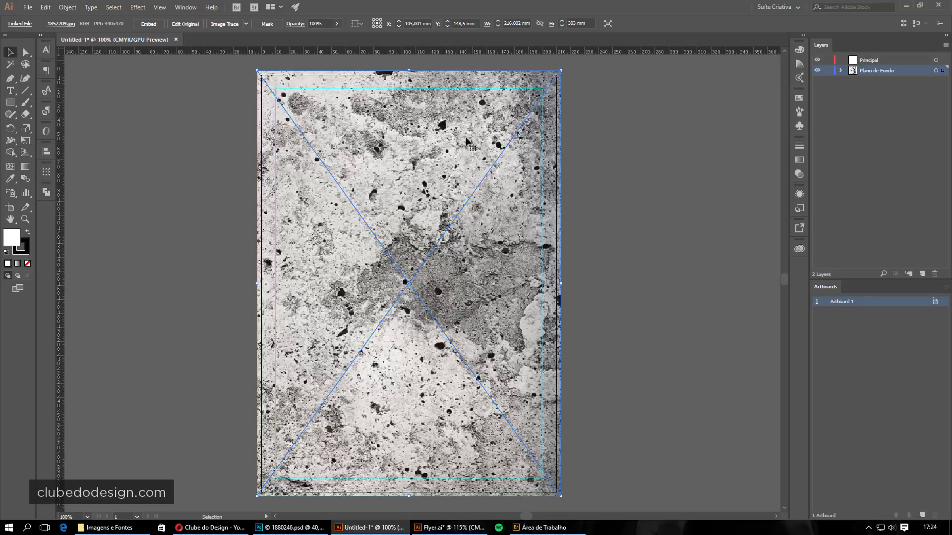
pyautogui.click(186, 7)
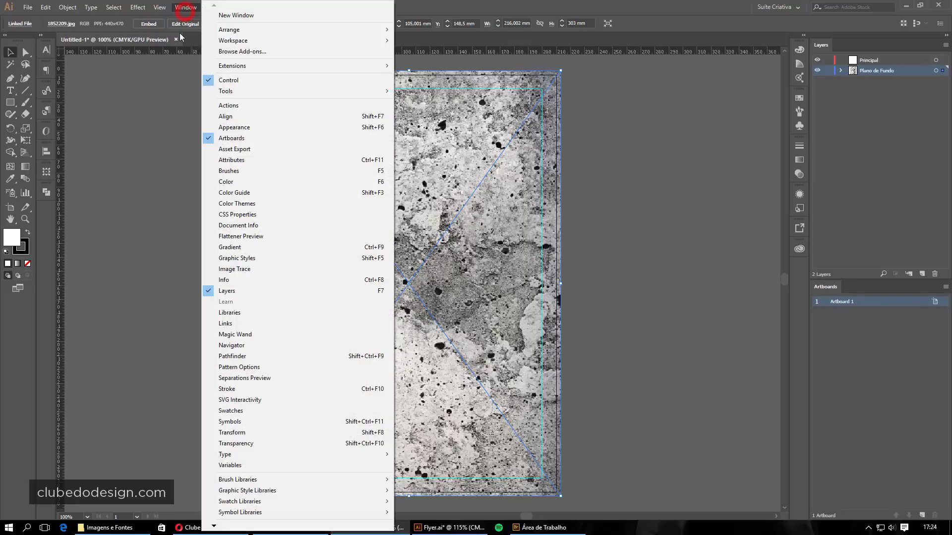
# Show the Transparency settings, keep Normal blend mode and set the texture opacity to 50%
pyautogui.click(240, 443)
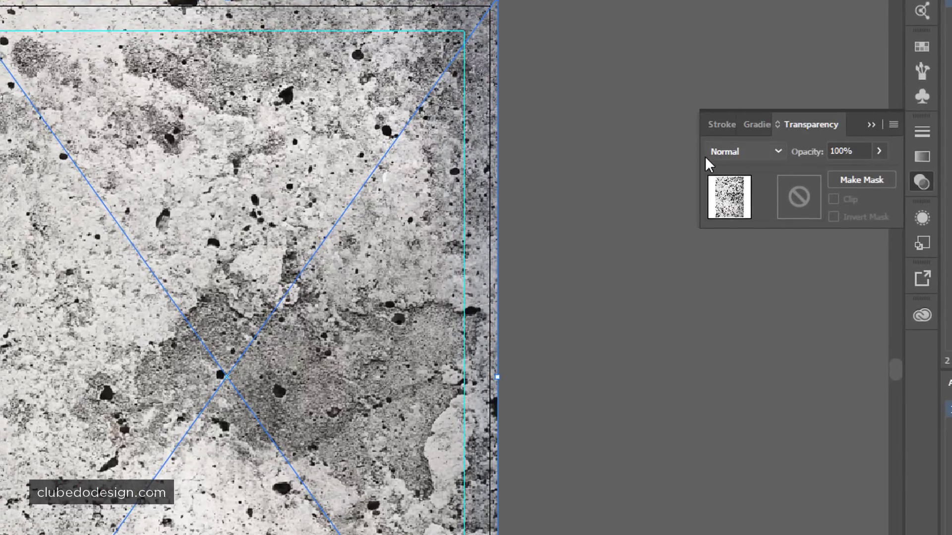
pyautogui.click(769, 151)
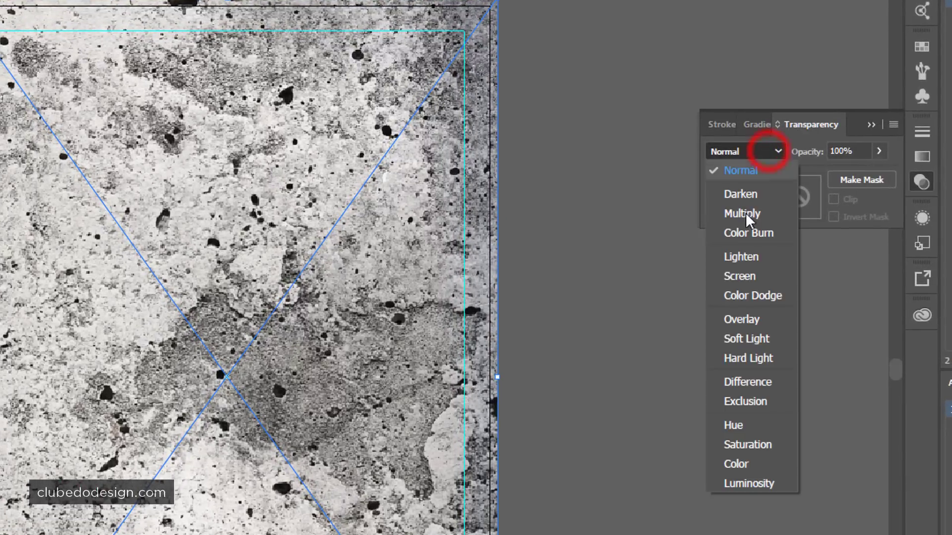
pyautogui.click(837, 150)
pyautogui.doubleClick(854, 151)
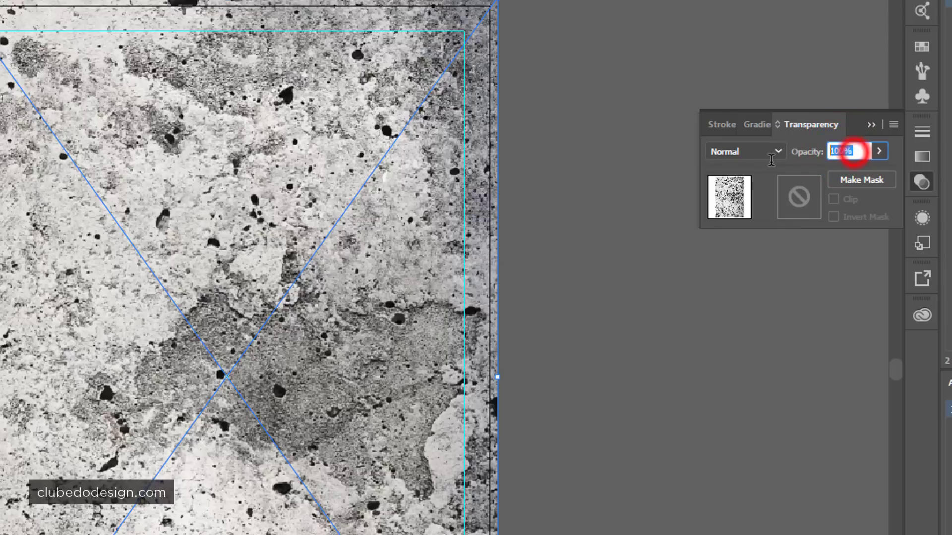
pyautogui.write('50')
pyautogui.press('Return')
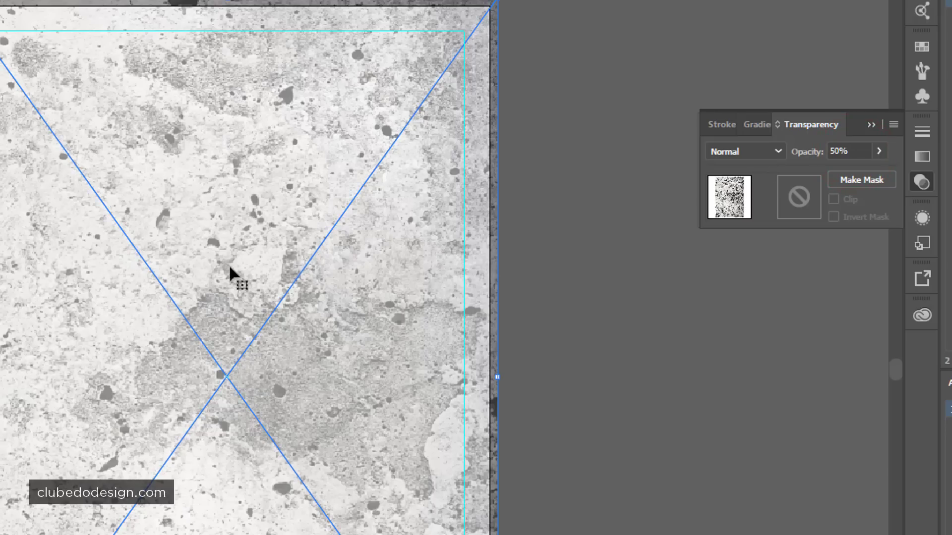
# Lower the texture opacity to 40%, then settle on 30% and deselect
pyautogui.doubleClick(845, 151)
pyautogui.write('40')
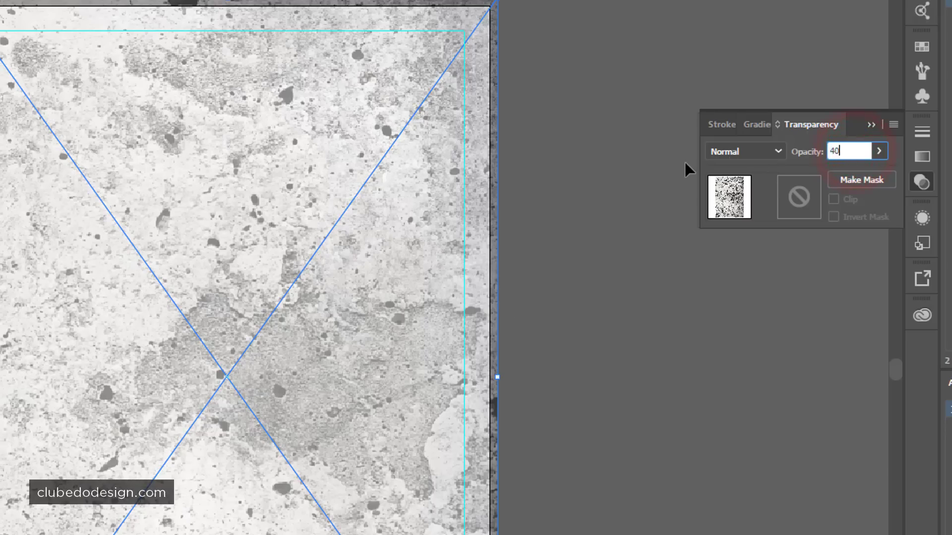
pyautogui.press('Return')
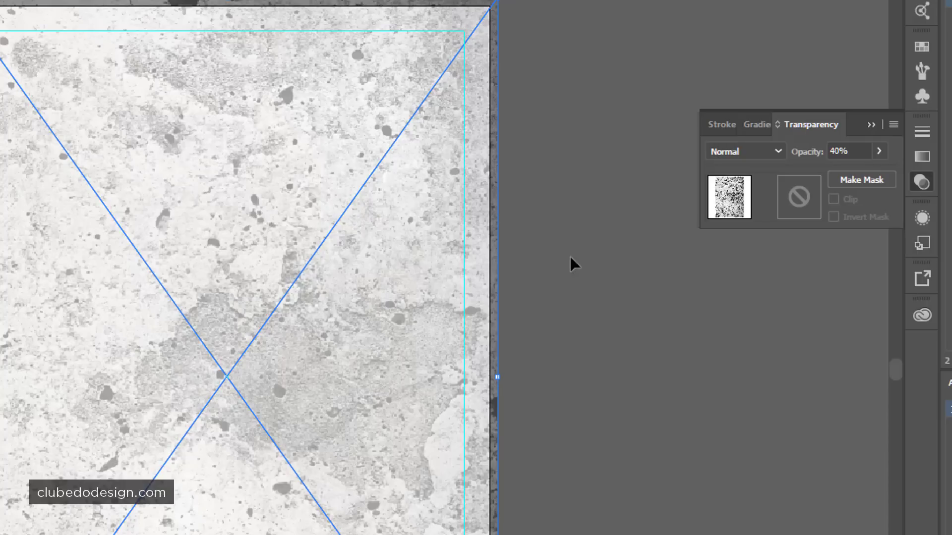
pyautogui.click(850, 150)
pyautogui.write('30')
pyautogui.press('Return')
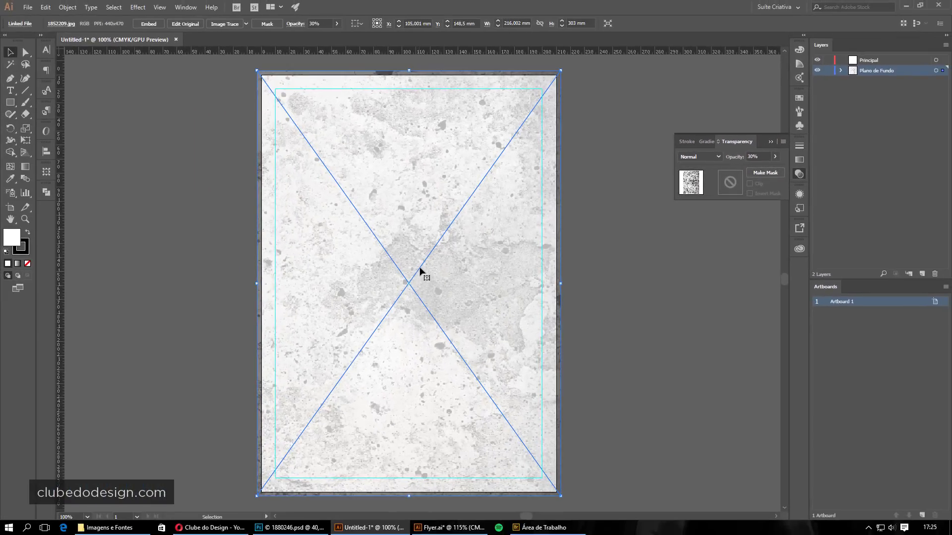
pyautogui.click(617, 250)
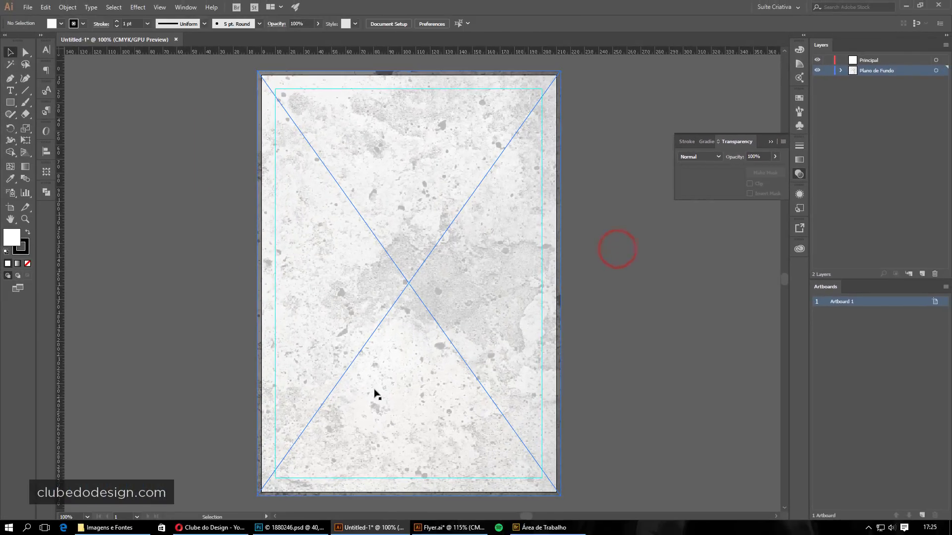
# Open 1661027.eps from Imagens e Fontes with its embedded profile and select the orange brush group
pyautogui.click(194, 331)
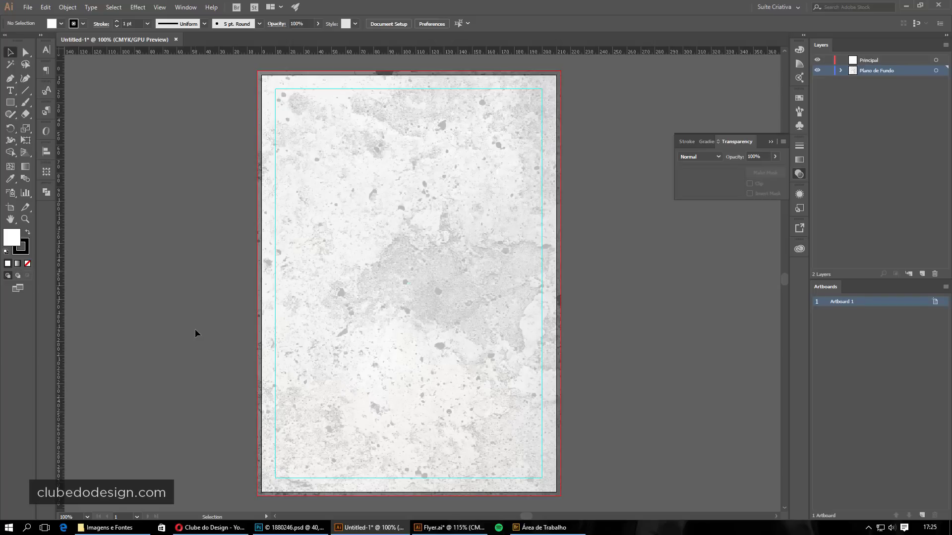
pyautogui.click(109, 527)
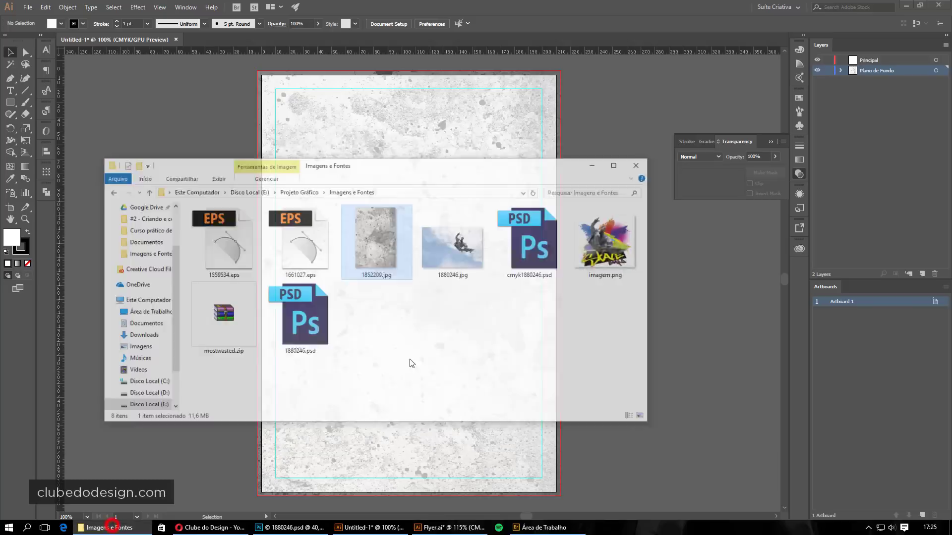
pyautogui.click(429, 323)
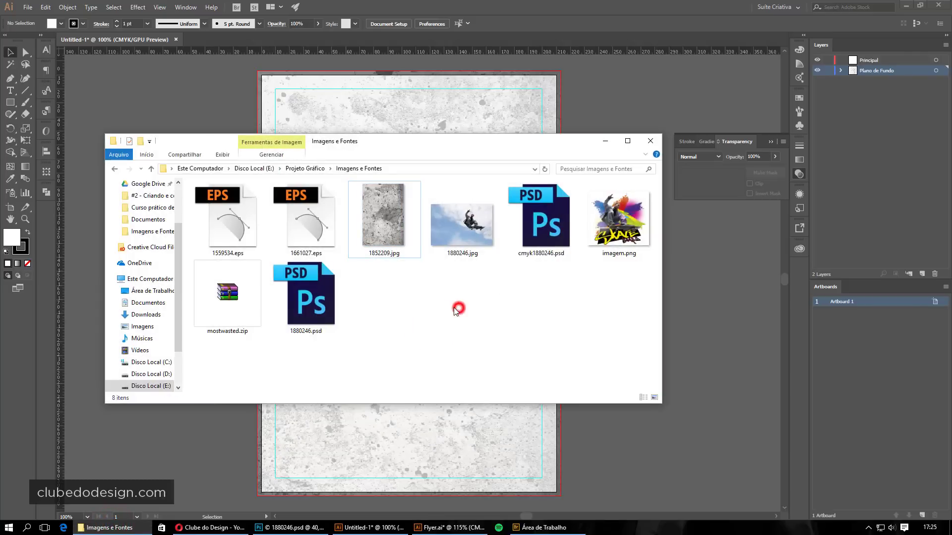
pyautogui.click(305, 221)
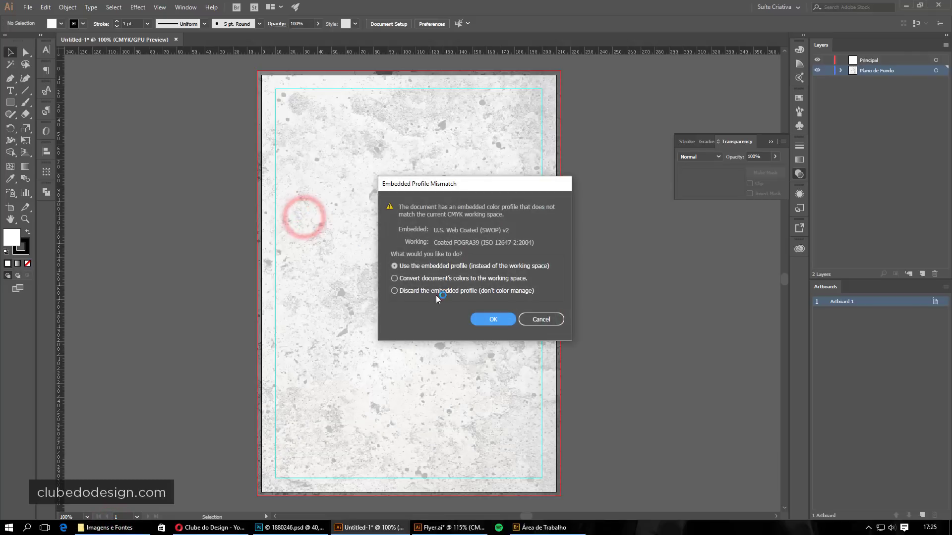
pyautogui.click(492, 320)
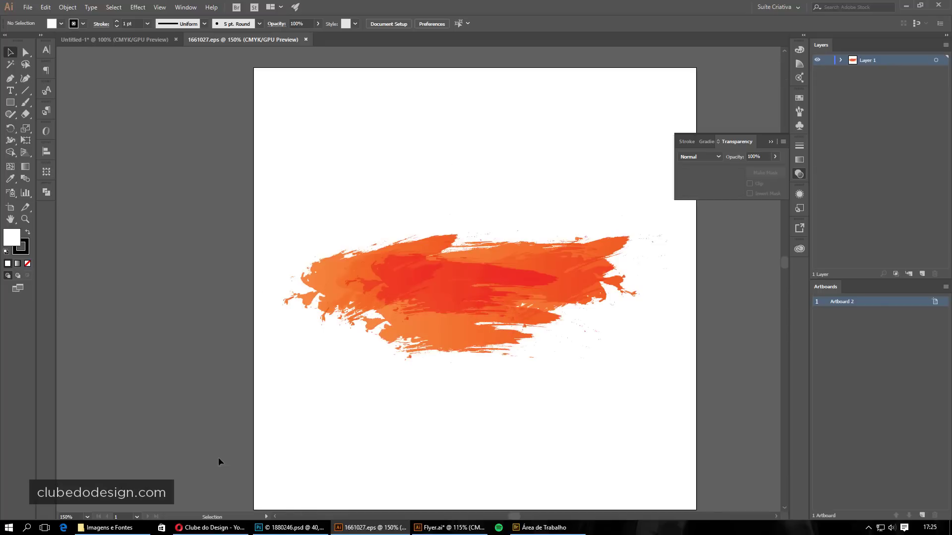
pyautogui.click(395, 187)
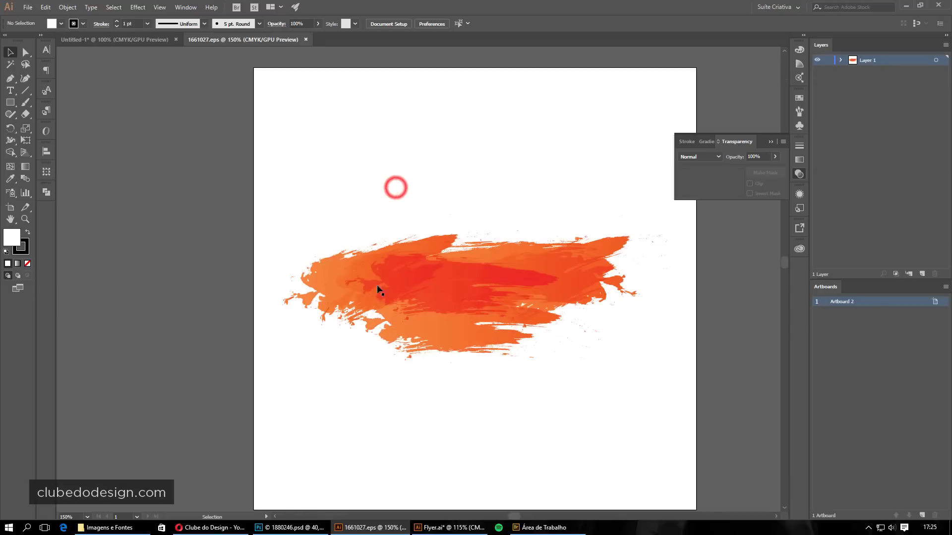
pyautogui.click(486, 320)
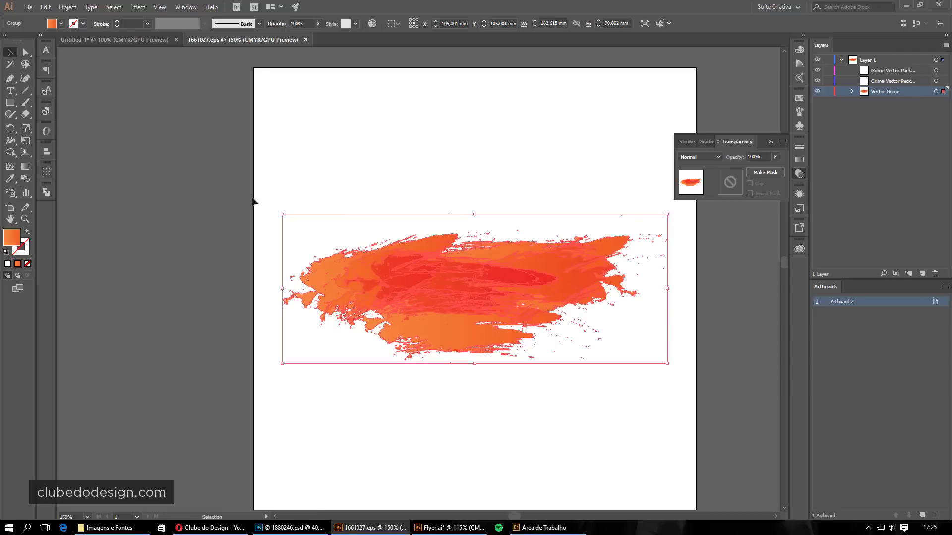
pyautogui.click(126, 38)
# Paste the orange paint stroke into the flyer, keeping colour numbers, and nudge it up-left
pyautogui.hotkey('ctrl', 'v')
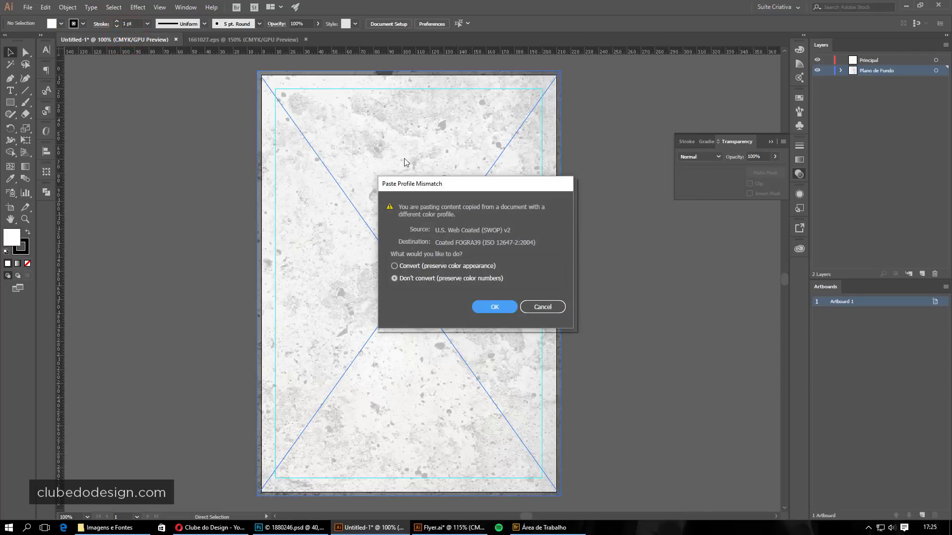
pyautogui.click(493, 308)
pyautogui.click(659, 315)
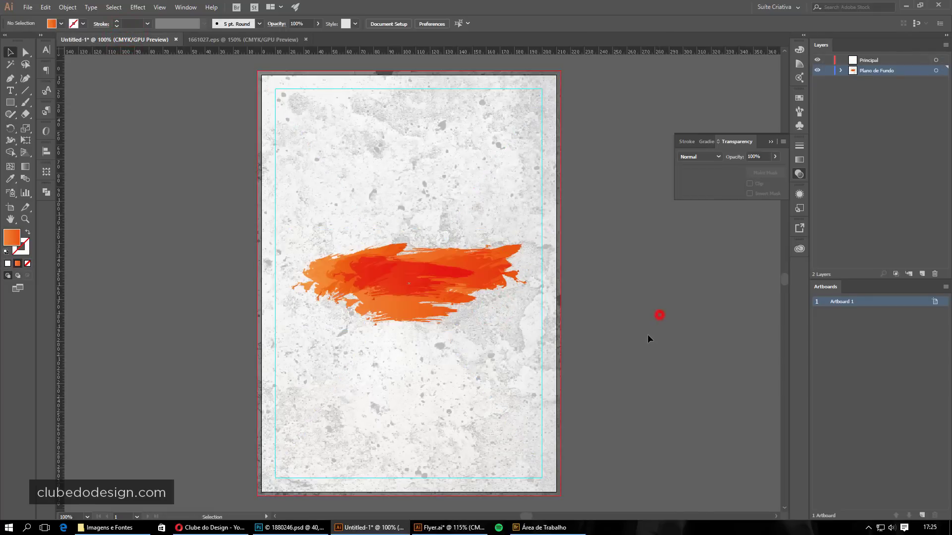
pyautogui.click(645, 339)
pyautogui.moveTo(463, 272); pyautogui.dragTo(474, 274)
# Drag the paint stroke up into the upper middle of the page
pyautogui.click(649, 399)
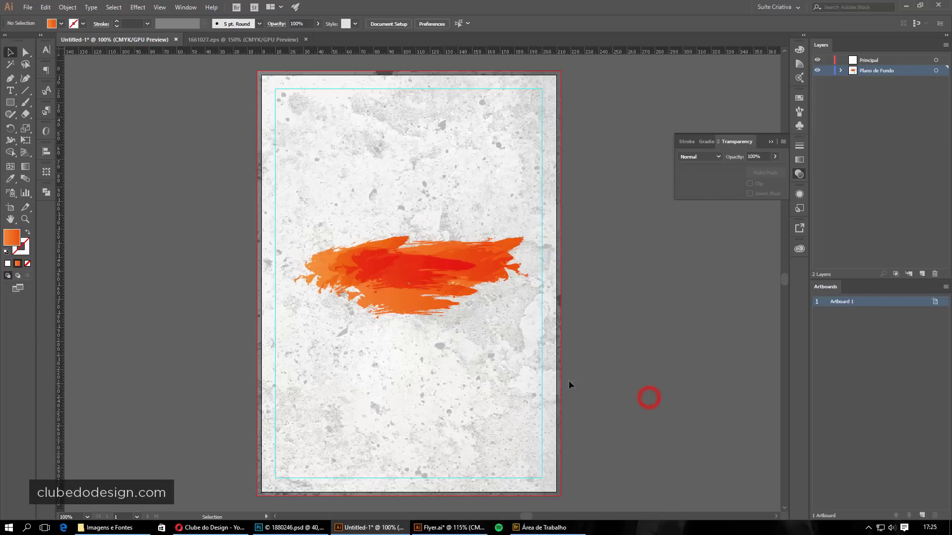
pyautogui.moveTo(449, 298); pyautogui.dragTo(426, 277)
pyautogui.click(624, 357)
pyautogui.click(638, 322)
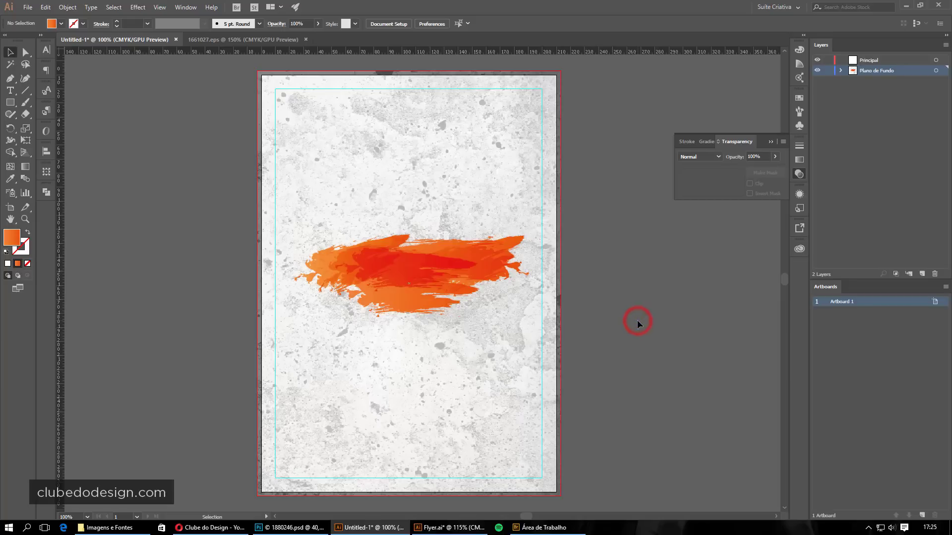
pyautogui.moveTo(458, 305); pyautogui.dragTo(458, 287)
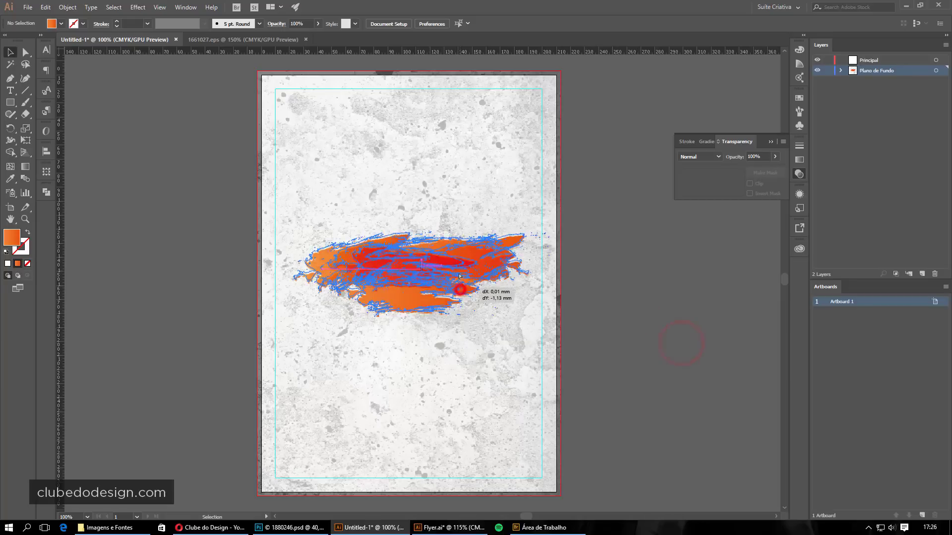
pyautogui.click(623, 377)
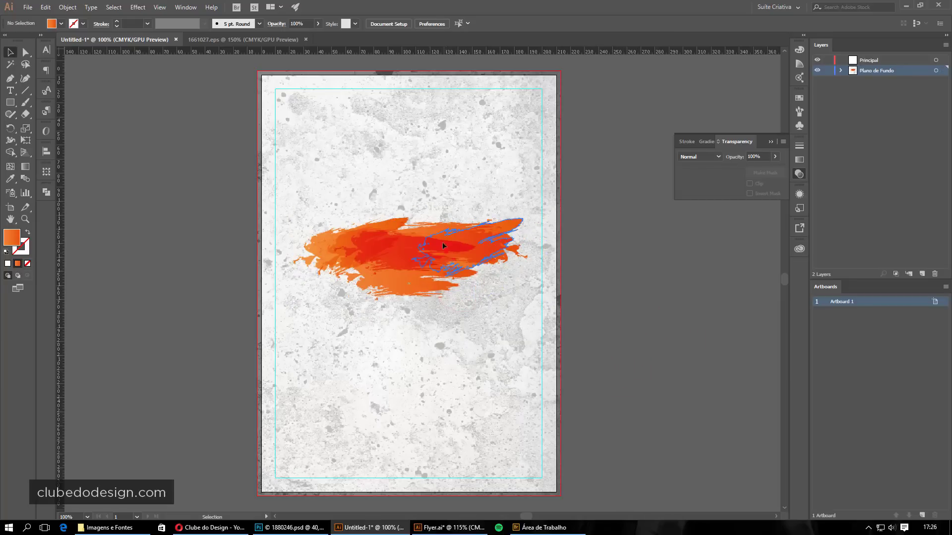
pyautogui.moveTo(510, 224); pyautogui.dragTo(510, 206)
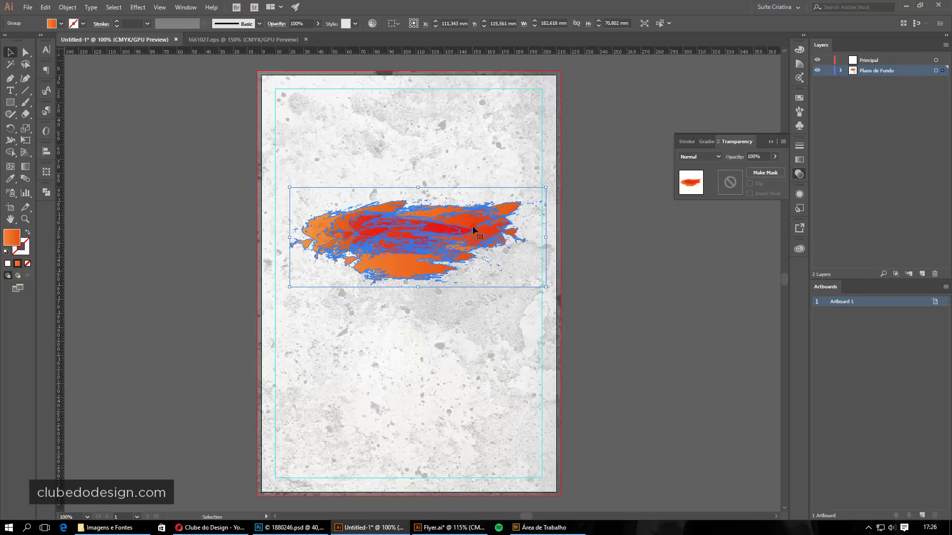
pyautogui.moveTo(468, 220); pyautogui.dragTo(473, 222)
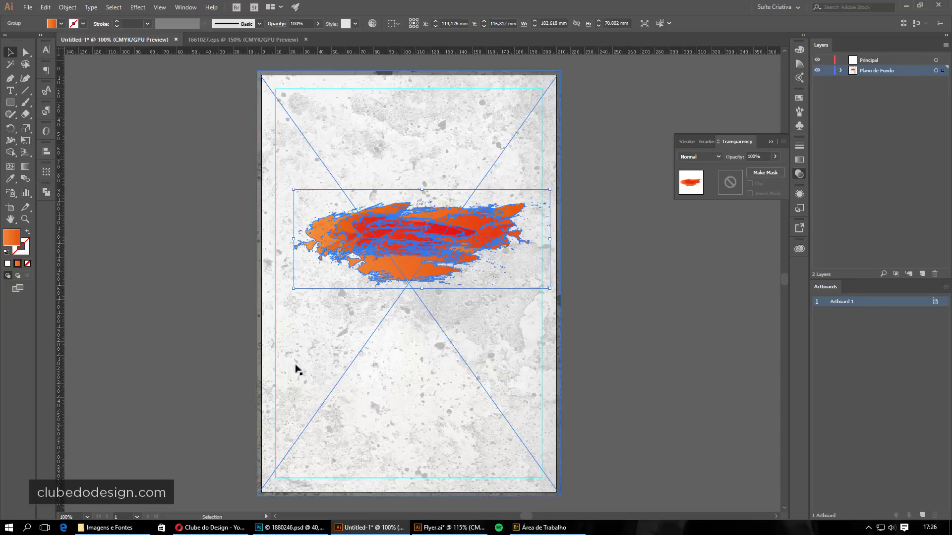
pyautogui.click(640, 303)
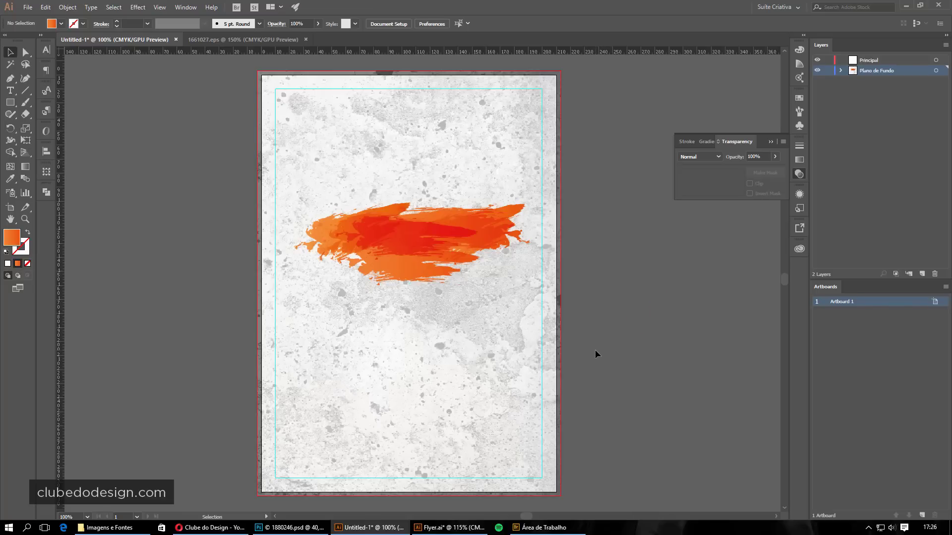
pyautogui.click(471, 254)
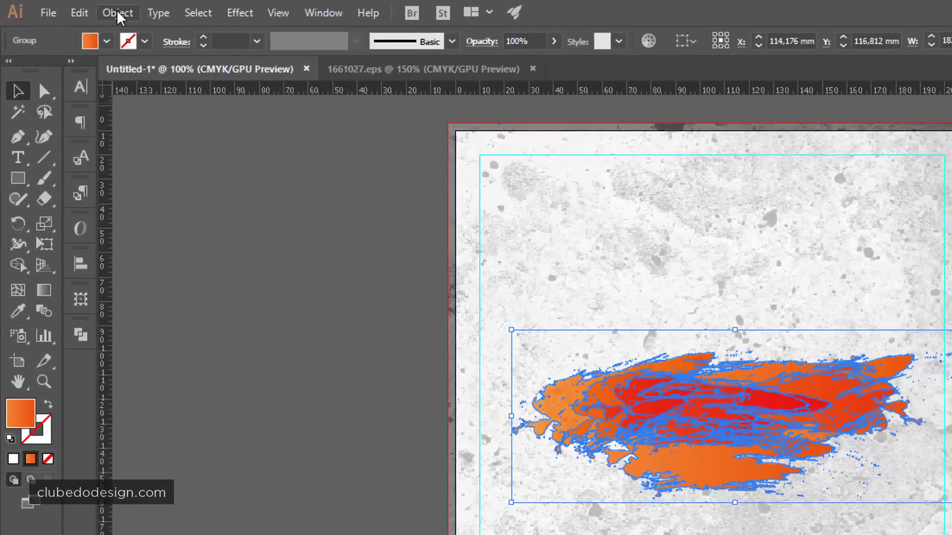
# Add a copy of the orange stroke rotated about 34° with the Rotate dialog
pyautogui.click(118, 13)
pyautogui.moveTo(153, 33)
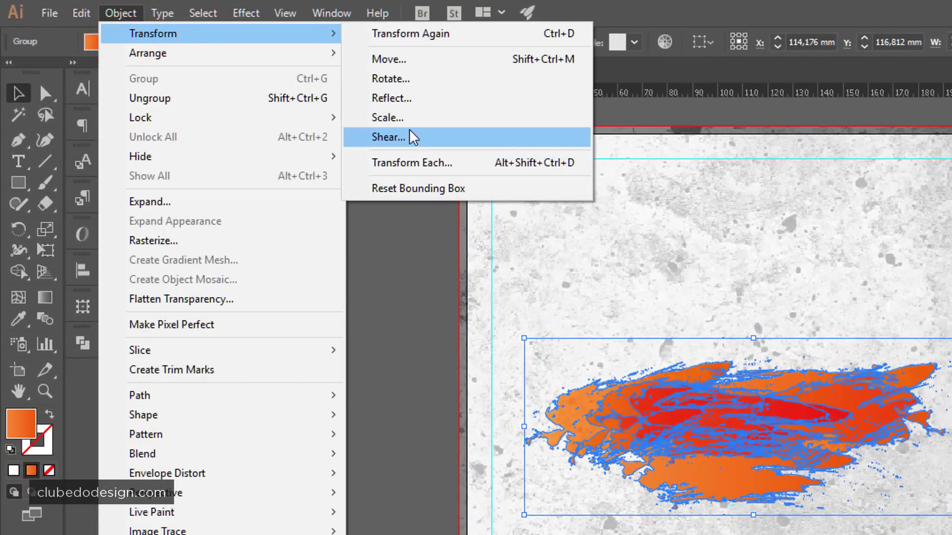
pyautogui.click(407, 79)
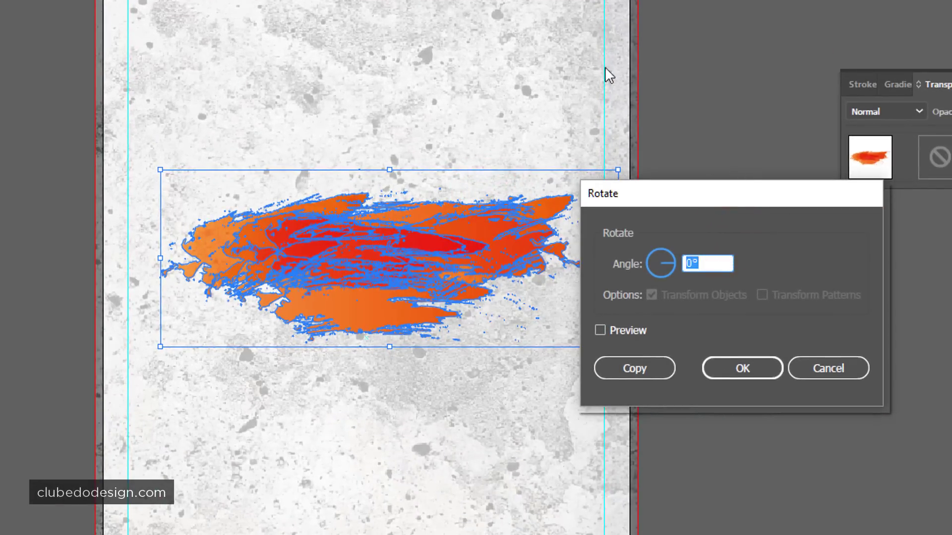
pyautogui.click(625, 332)
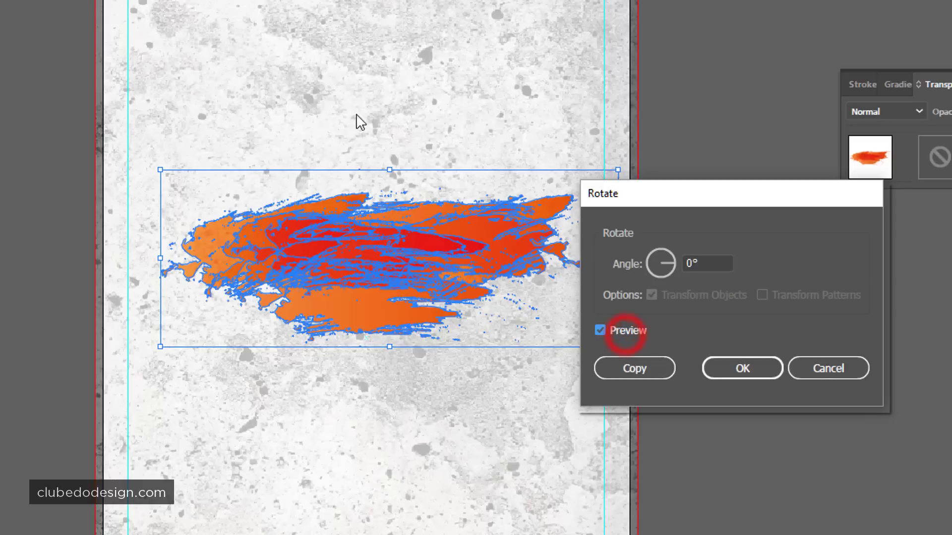
pyautogui.click(669, 255)
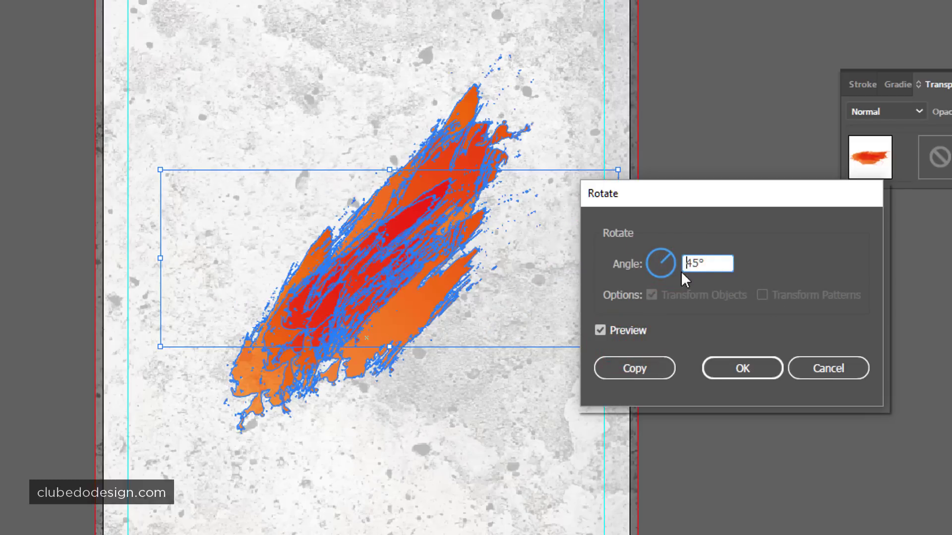
pyautogui.click(672, 256)
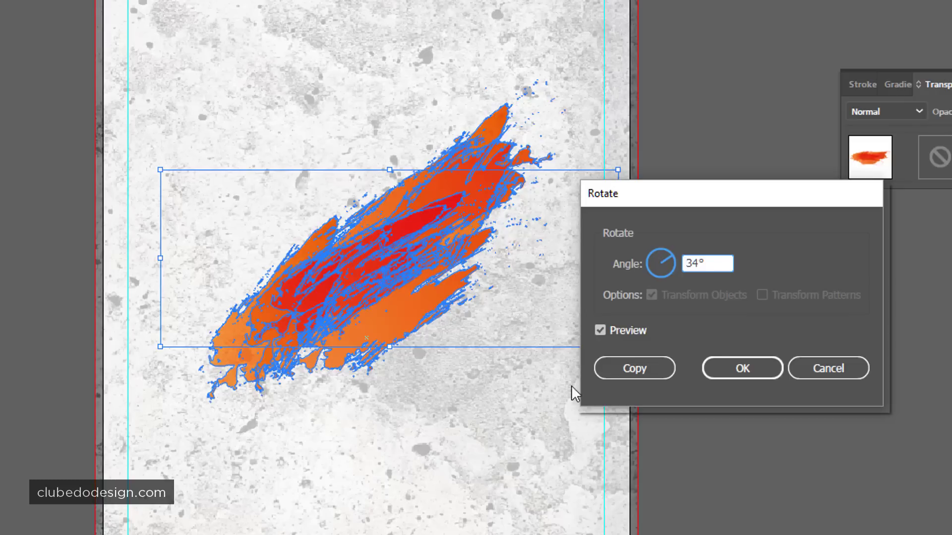
pyautogui.click(645, 371)
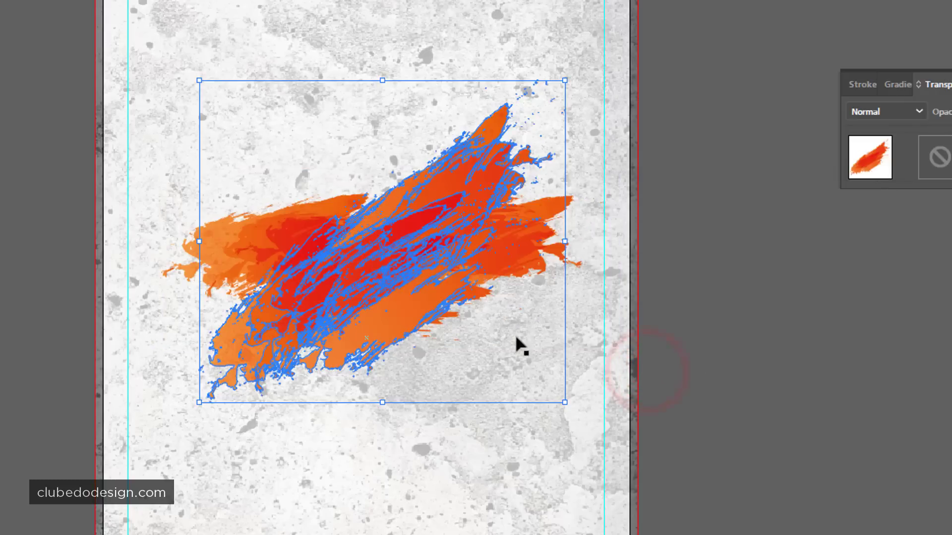
pyautogui.click(758, 361)
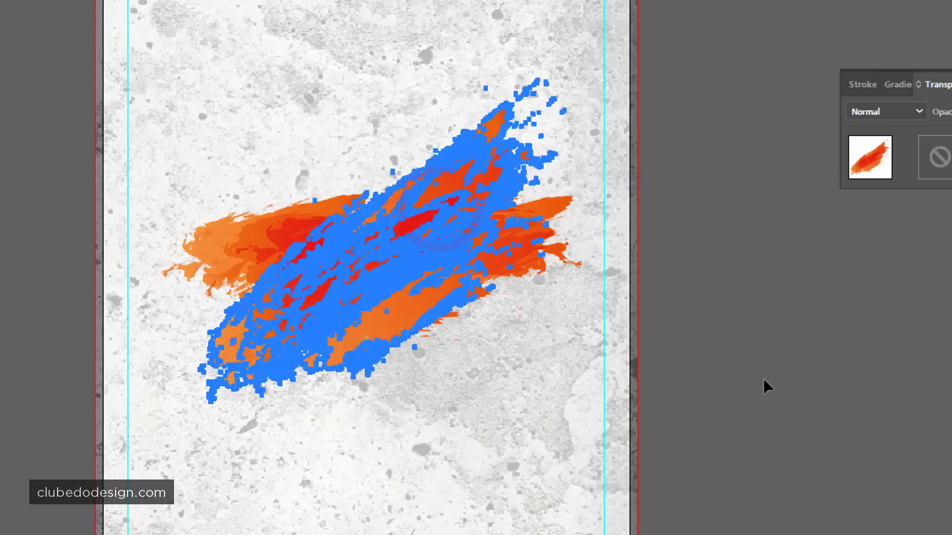
pyautogui.click(763, 379)
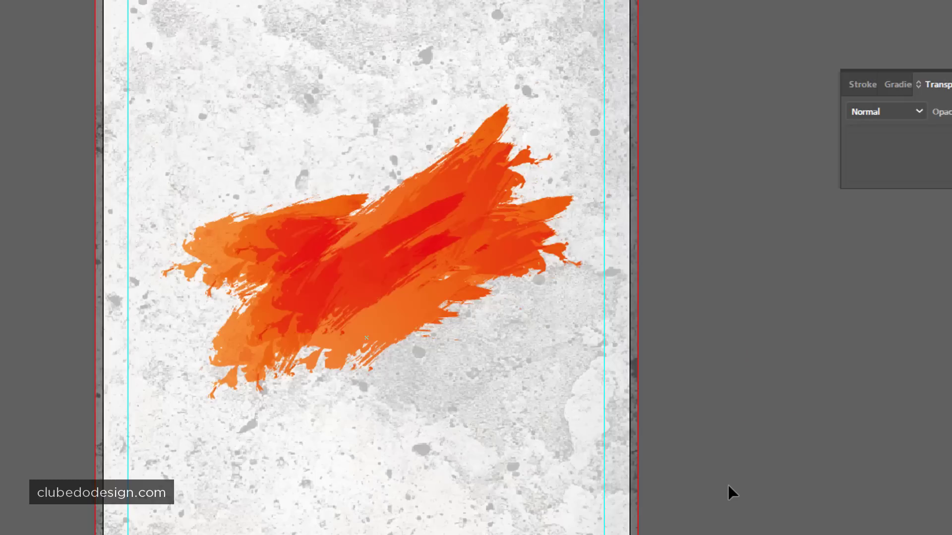
# Make another rotated copy of the orange splash so the copies cross into a starburst
pyautogui.click(462, 221)
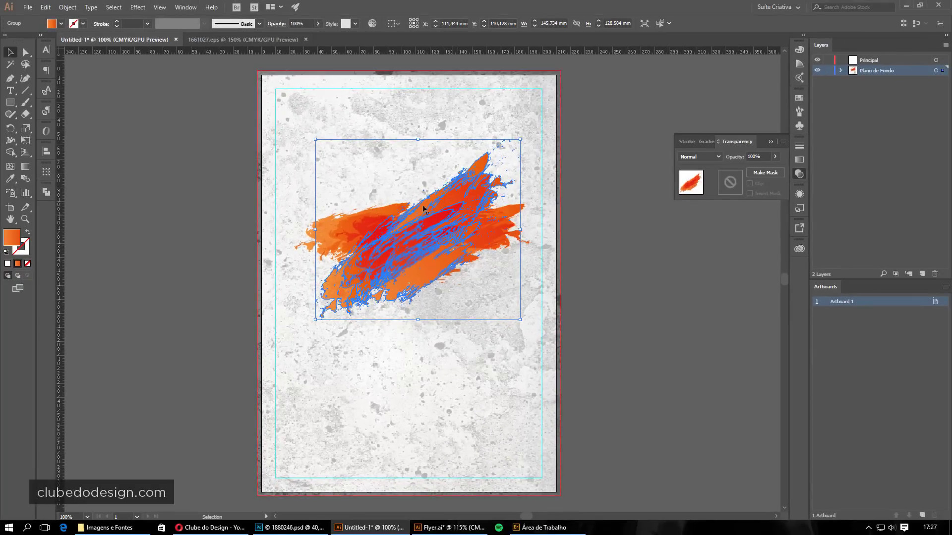
pyautogui.click(67, 7)
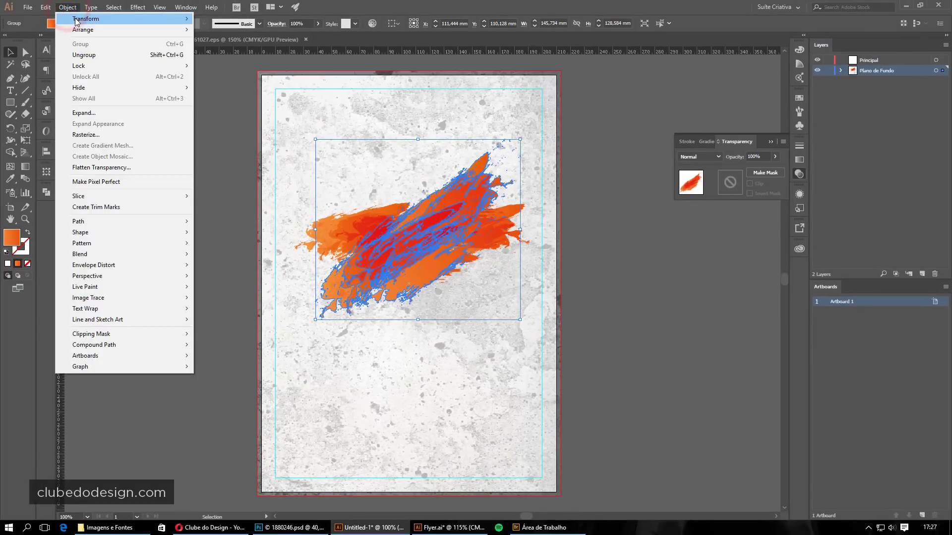
pyautogui.click(77, 20)
pyautogui.click(218, 44)
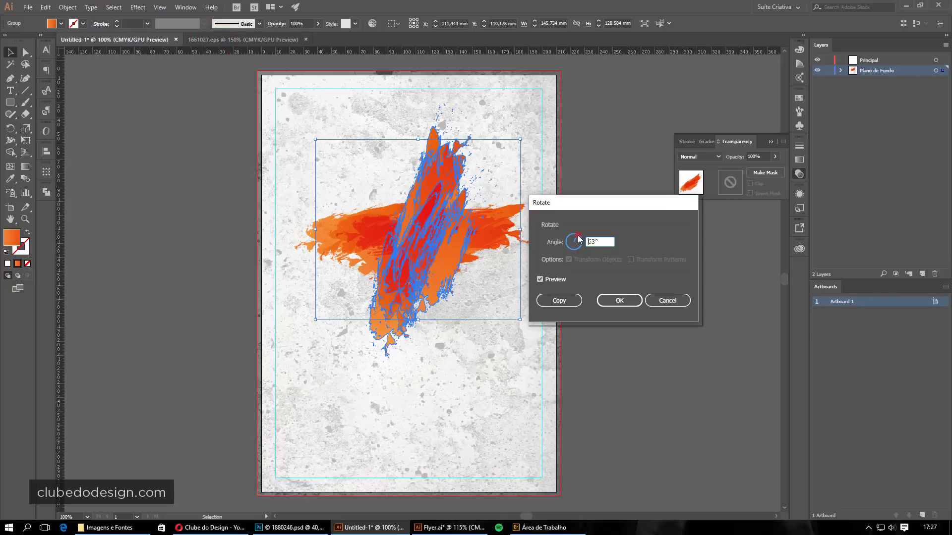
pyautogui.click(578, 239)
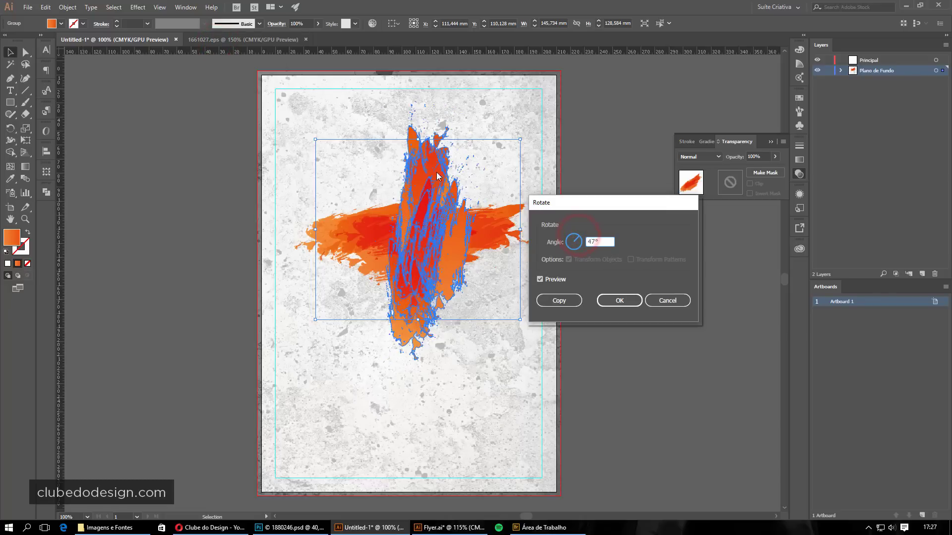
pyautogui.click(566, 300)
pyautogui.click(626, 263)
pyautogui.click(374, 93)
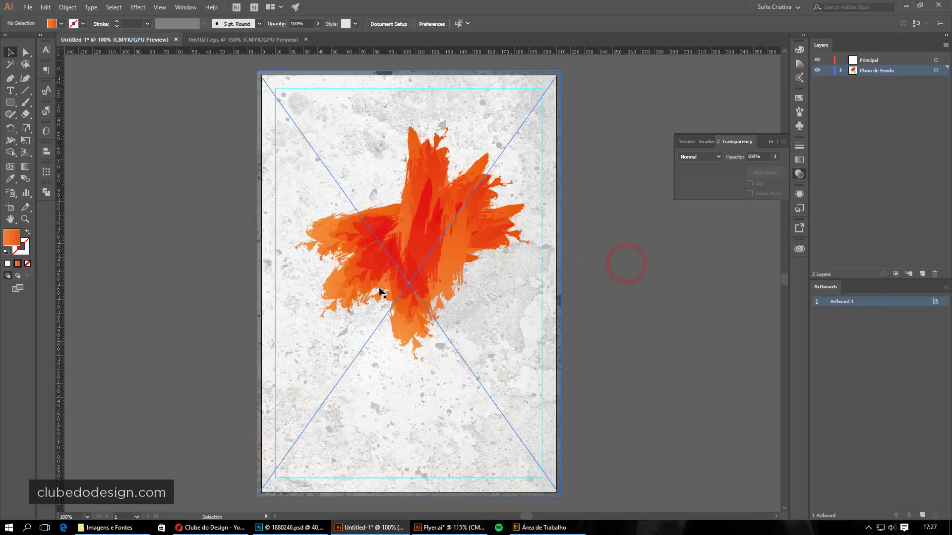
pyautogui.click(233, 293)
pyautogui.click(322, 216)
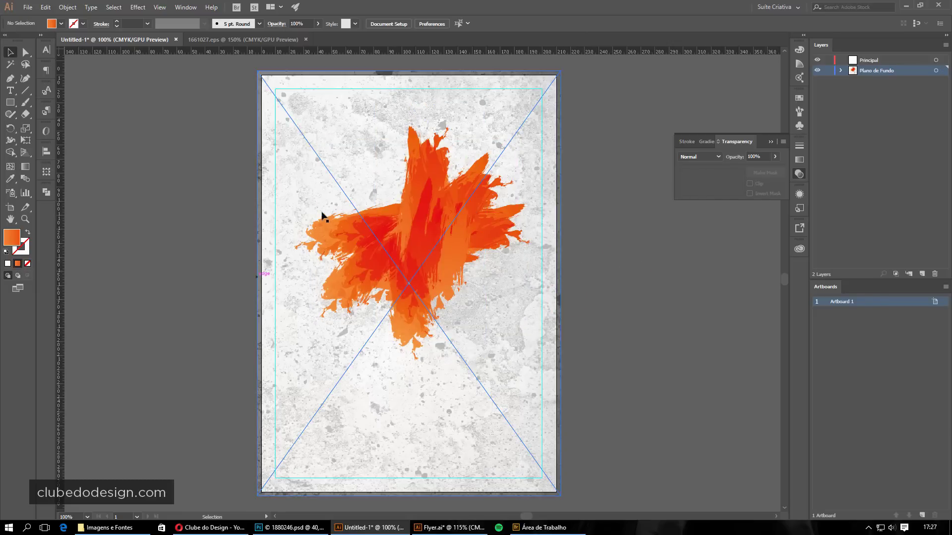
# Paste a copy of the splash in front and rotate it about 45°
pyautogui.click(431, 183)
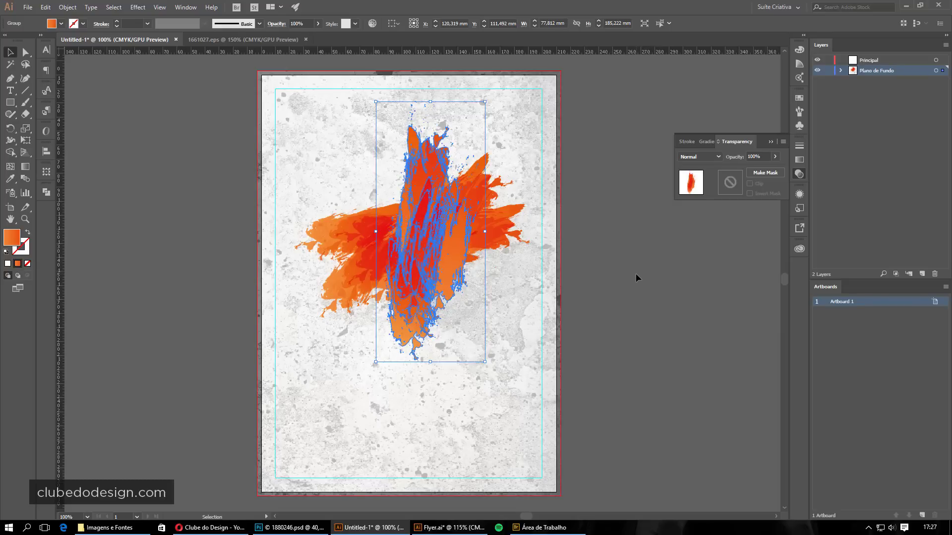
pyautogui.hotkey('ctrl', 'f')
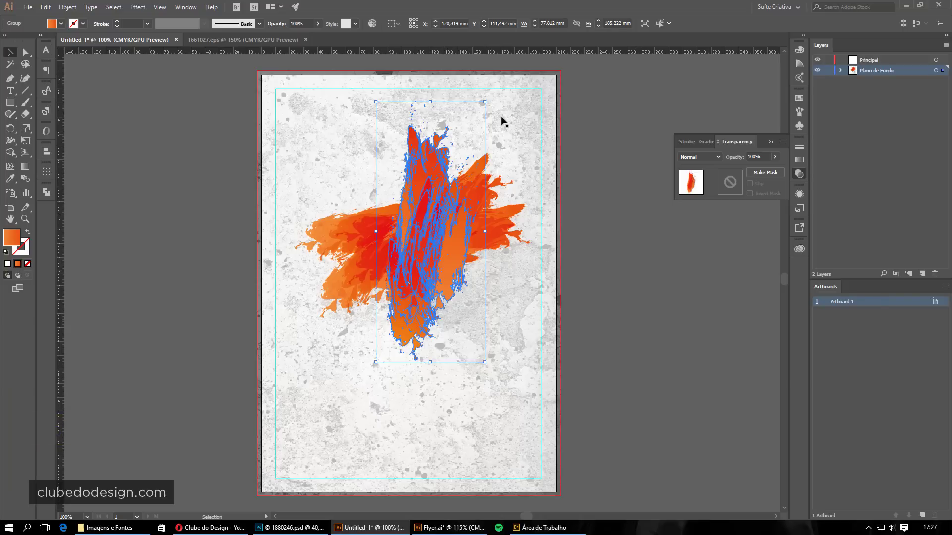
pyautogui.moveTo(488, 96)
pyautogui.mouseDown()
pyautogui.moveTo(398, 77)
pyautogui.moveTo(470, 60)
pyautogui.mouseUp()
pyautogui.moveTo(499, 92); pyautogui.dragTo(490, 97)
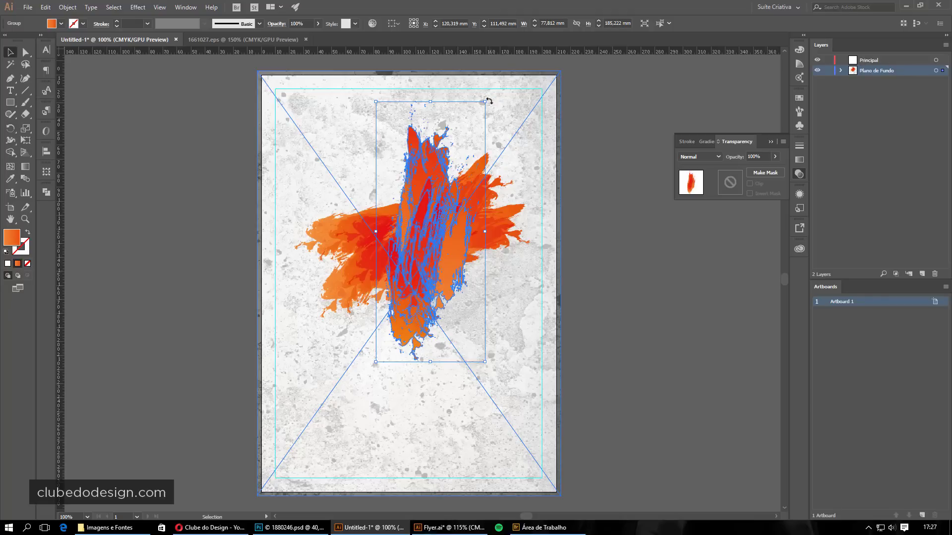
pyautogui.moveTo(488, 100)
pyautogui.mouseDown()
pyautogui.moveTo(361, 97)
pyautogui.moveTo(392, 395)
pyautogui.moveTo(485, 122)
pyautogui.moveTo(364, 107)
pyautogui.mouseUp()
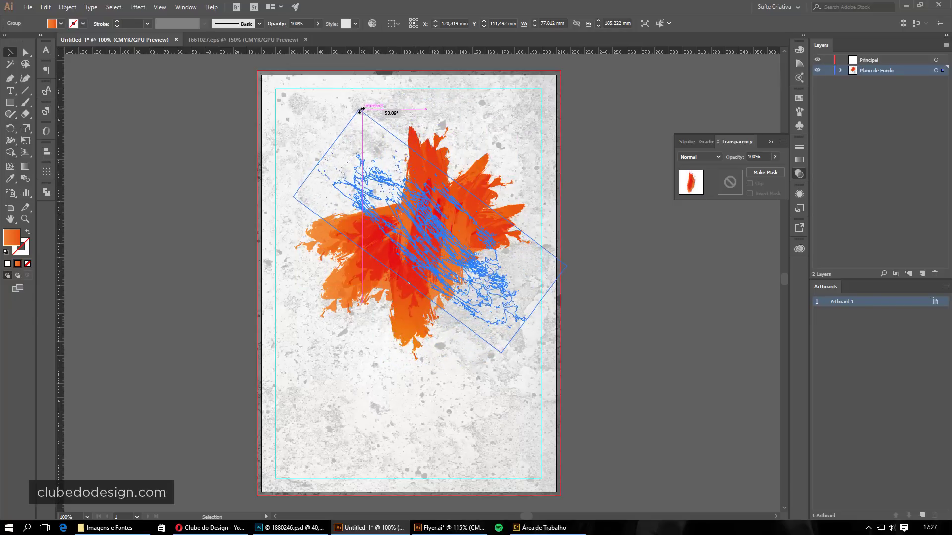
pyautogui.click(686, 350)
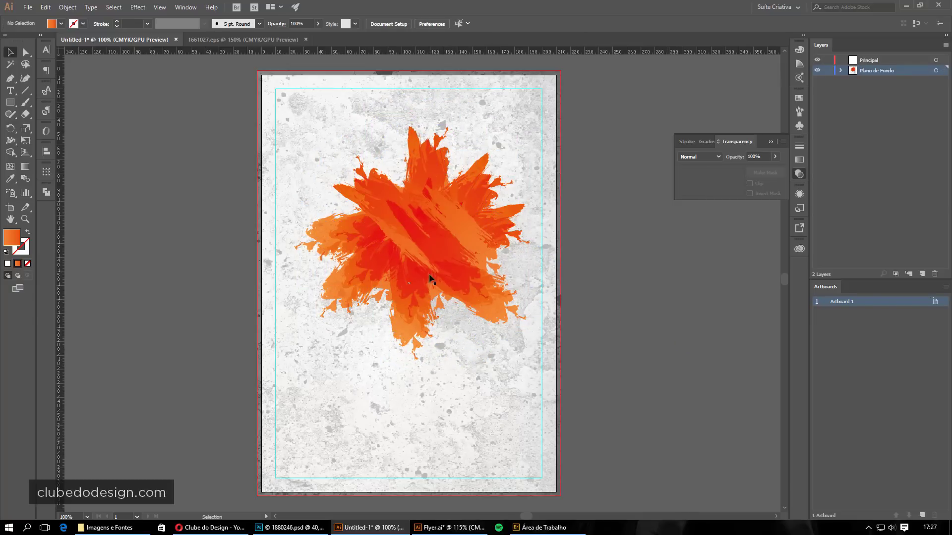
# Reposition the rotated copy, then enlarge another splash group and shift it left
pyautogui.moveTo(455, 263)
pyautogui.mouseDown()
pyautogui.moveTo(440, 149)
pyautogui.moveTo(533, 149)
pyautogui.mouseUp()
pyautogui.moveTo(495, 124); pyautogui.dragTo(304, 302)
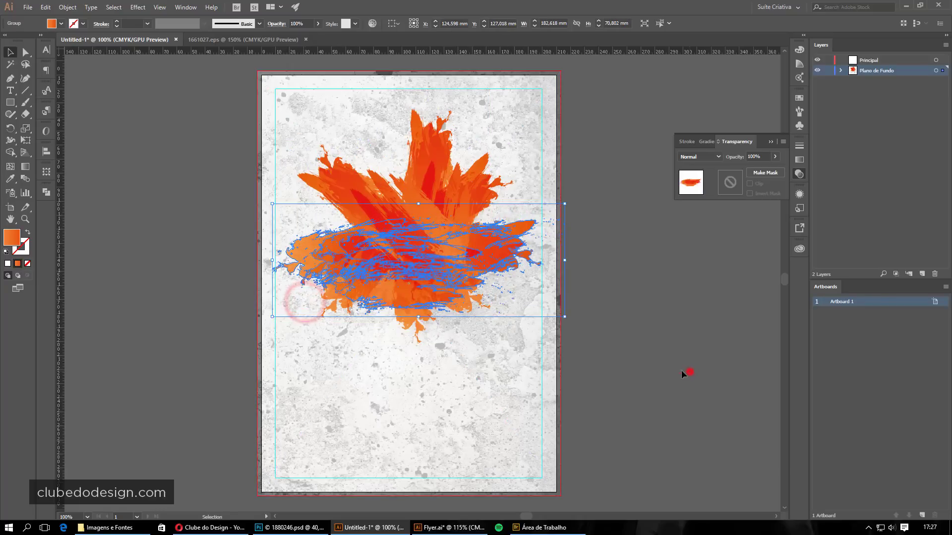
pyautogui.click(689, 373)
pyautogui.click(404, 327)
pyautogui.moveTo(490, 347); pyautogui.dragTo(515, 372)
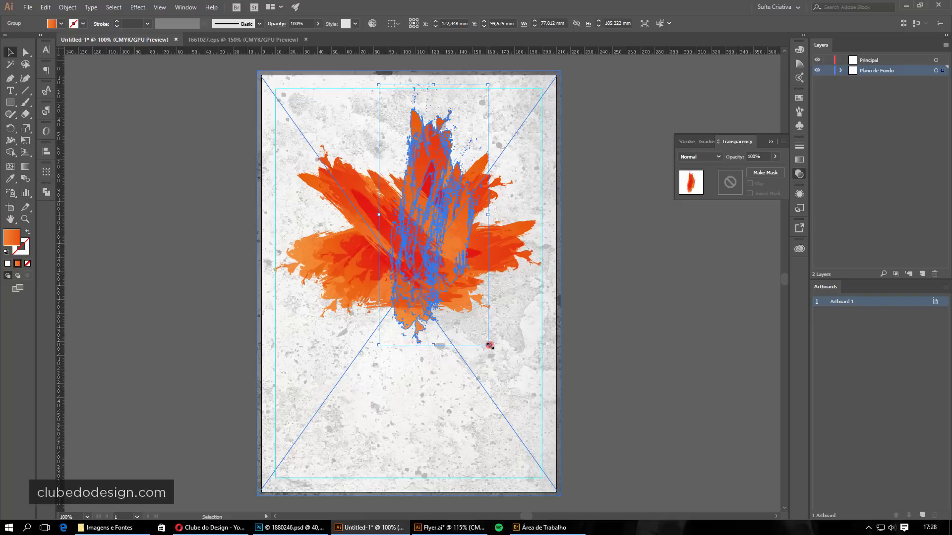
pyautogui.click(654, 347)
pyautogui.moveTo(450, 333); pyautogui.dragTo(426, 335)
pyautogui.click(627, 331)
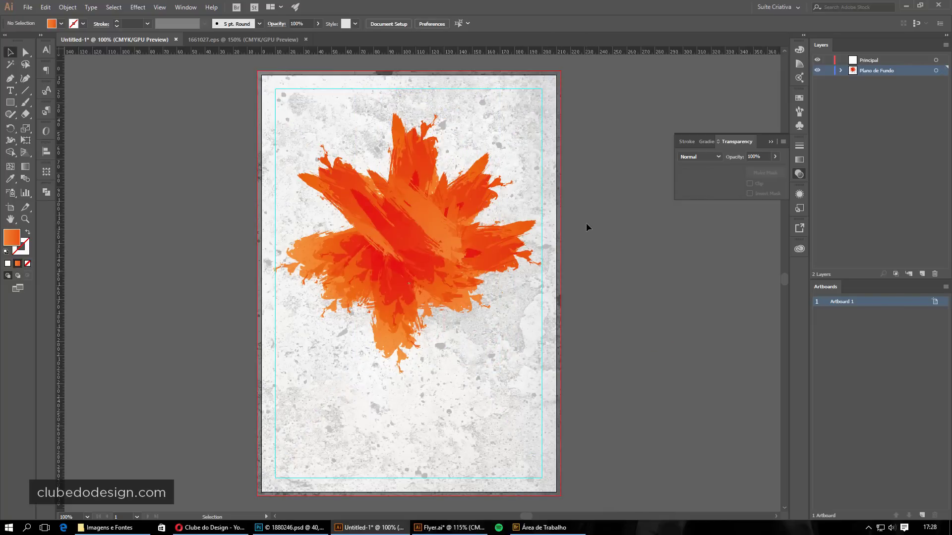
# Lower the top-left splash, rotate one group nearly horizontal and stretch another up-right
pyautogui.click(429, 227)
pyautogui.press('a')
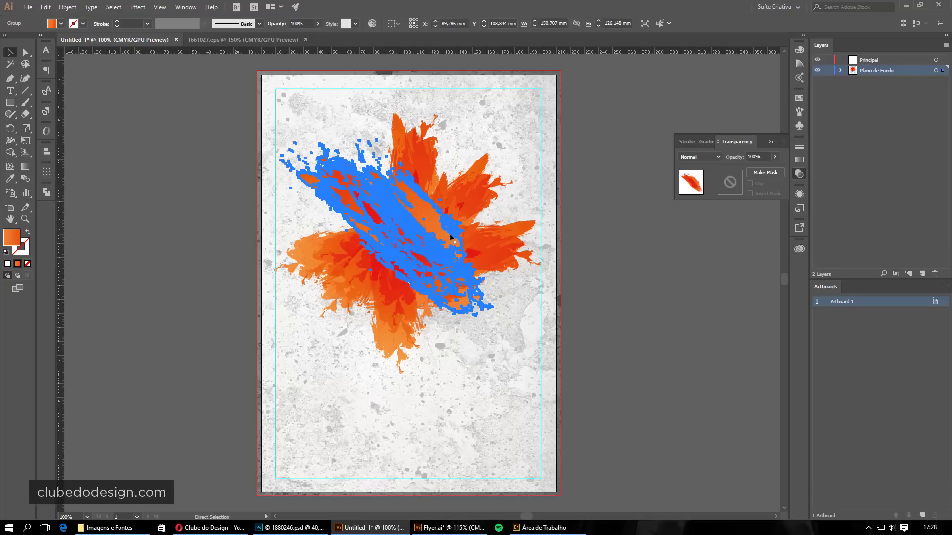
pyautogui.moveTo(451, 246); pyautogui.dragTo(459, 305)
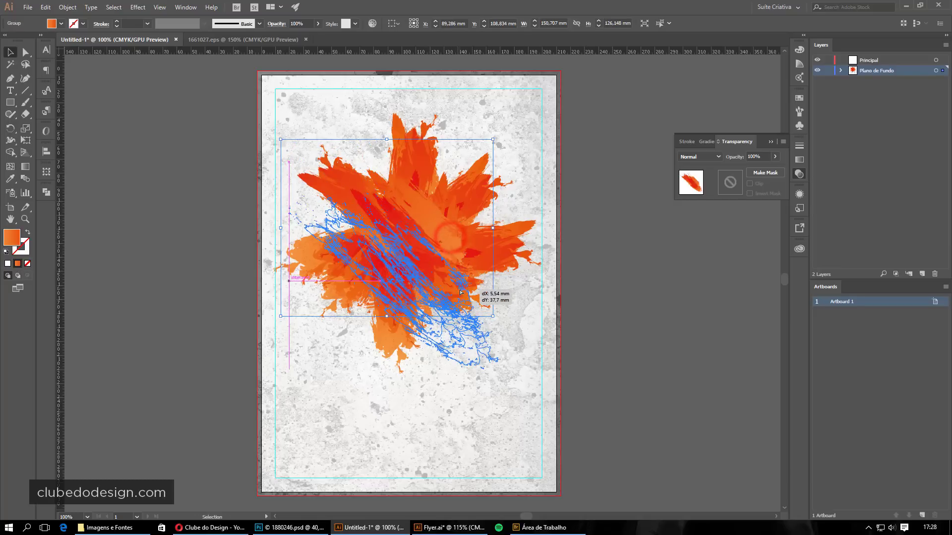
pyautogui.press('v')
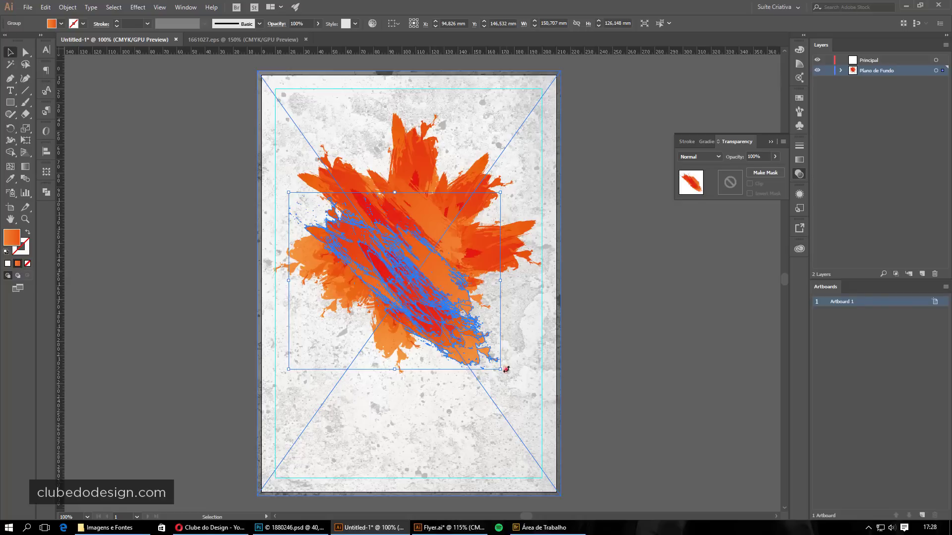
pyautogui.moveTo(505, 369); pyautogui.dragTo(545, 275)
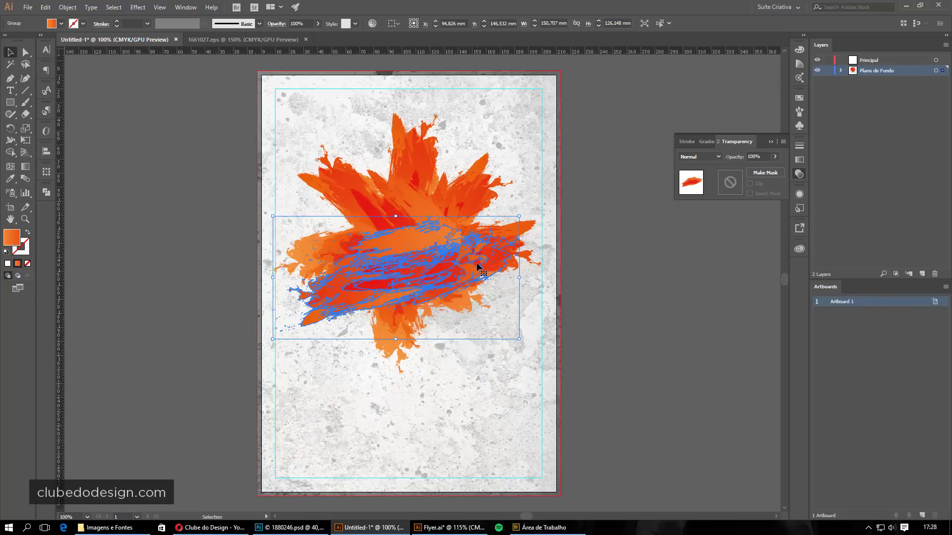
pyautogui.click(651, 323)
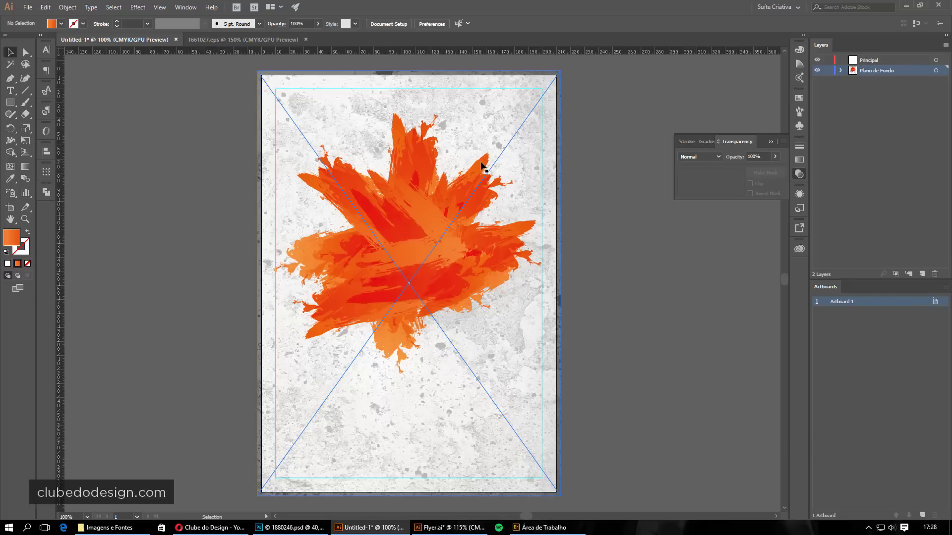
pyautogui.moveTo(483, 166); pyautogui.dragTo(515, 149)
pyautogui.click(644, 248)
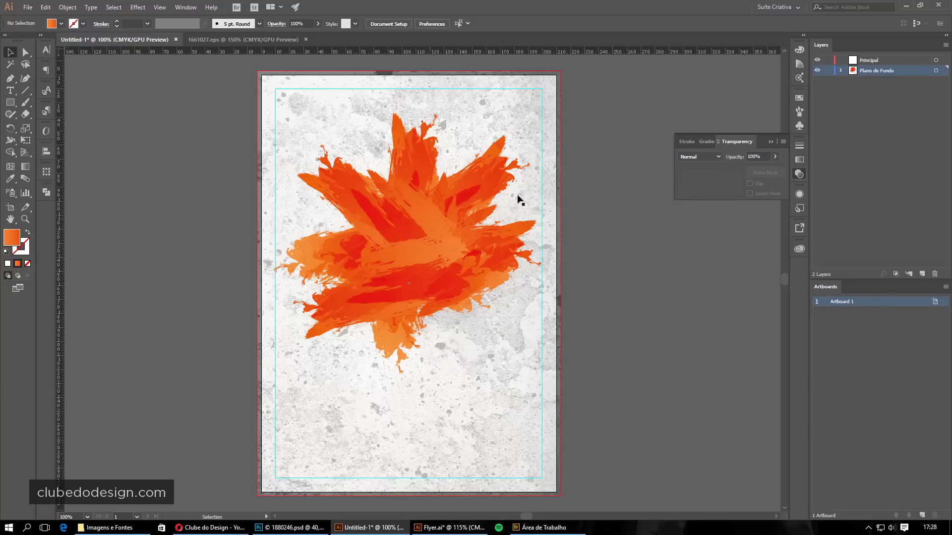
pyautogui.click(497, 176)
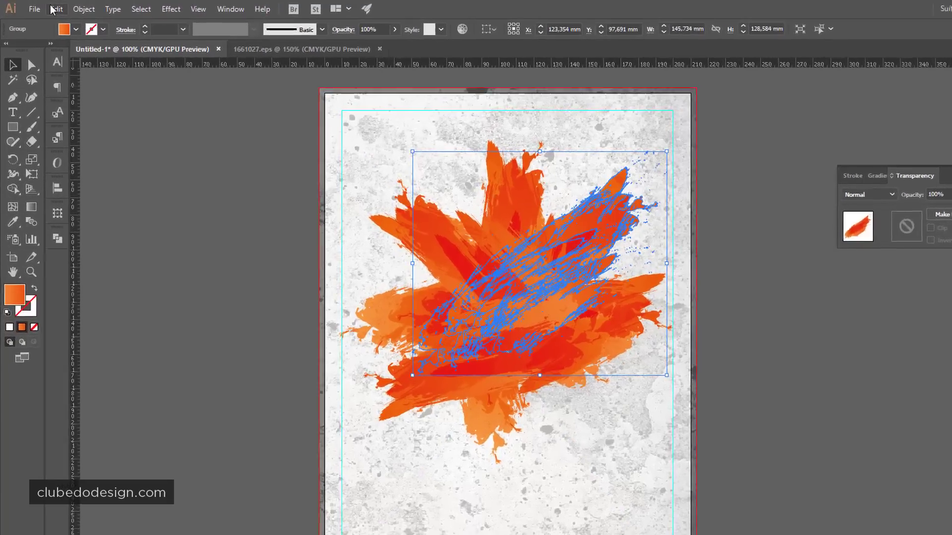
# Shift the selected splash group's colours to violet-blue on the Recolor Artwork colour wheel
pyautogui.click(45, 7)
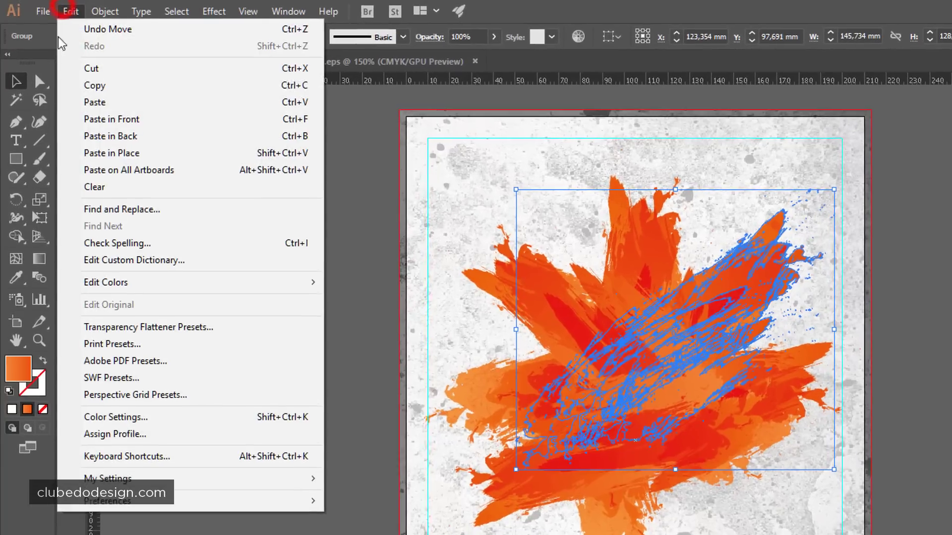
pyautogui.click(139, 283)
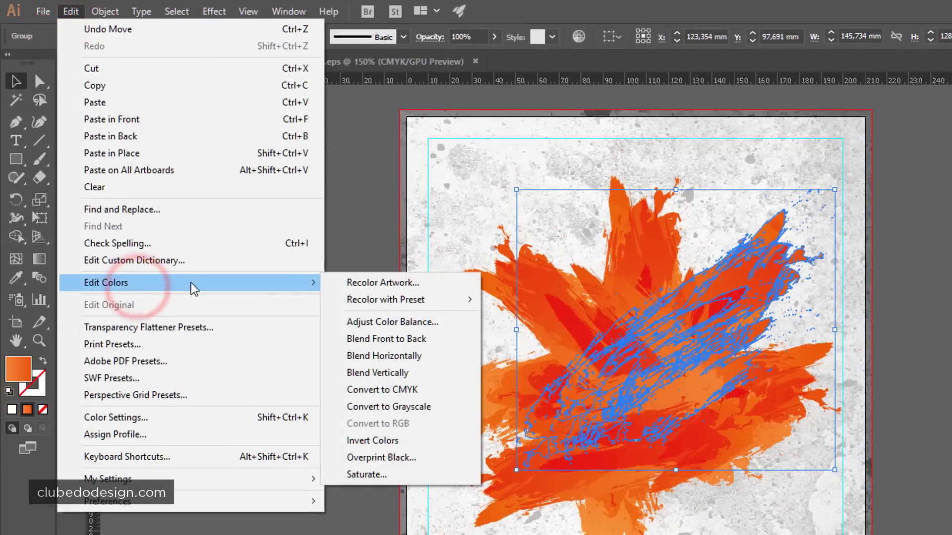
pyautogui.click(398, 286)
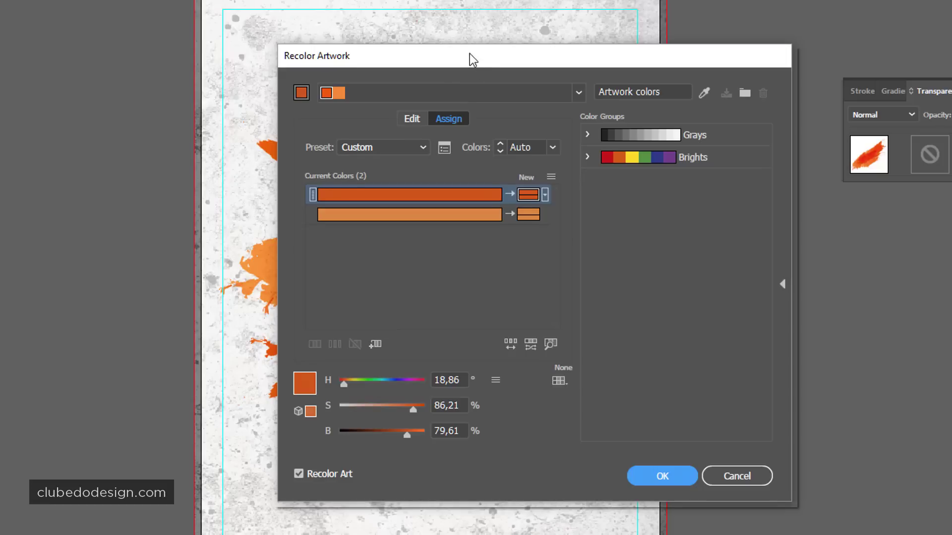
pyautogui.moveTo(560, 112); pyautogui.dragTo(872, 113)
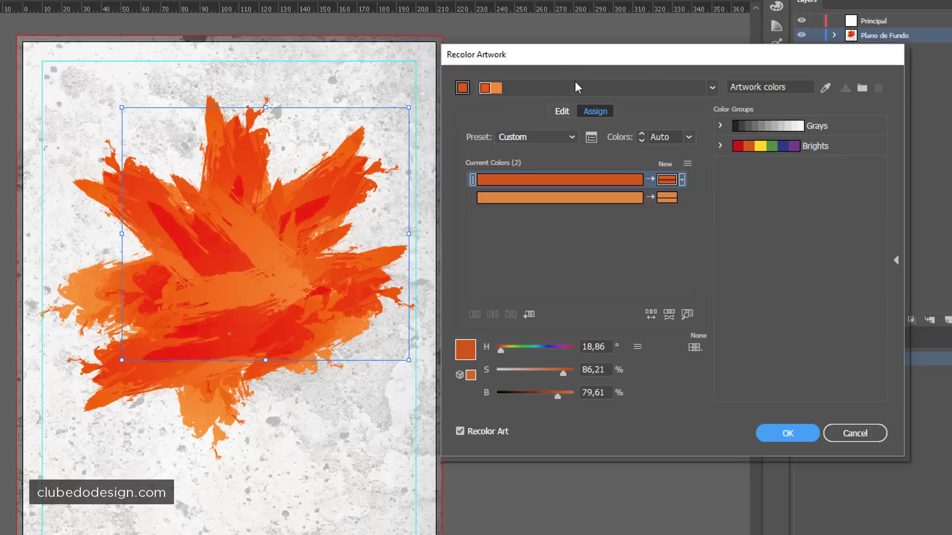
pyautogui.click(564, 112)
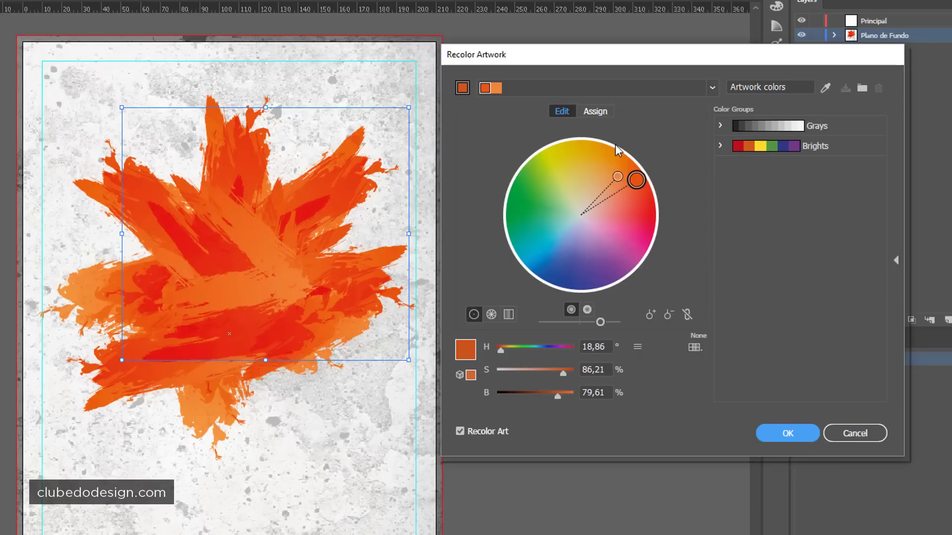
pyautogui.click(687, 315)
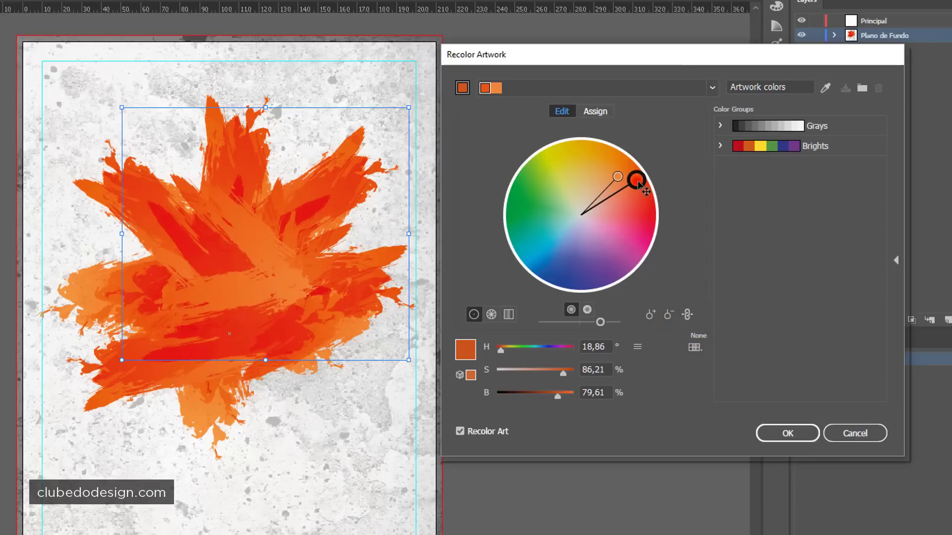
pyautogui.moveTo(636, 180)
pyautogui.mouseDown()
pyautogui.moveTo(653, 241)
pyautogui.moveTo(564, 204)
pyautogui.moveTo(592, 171)
pyautogui.moveTo(631, 242)
pyautogui.moveTo(585, 265)
pyautogui.mouseUp()
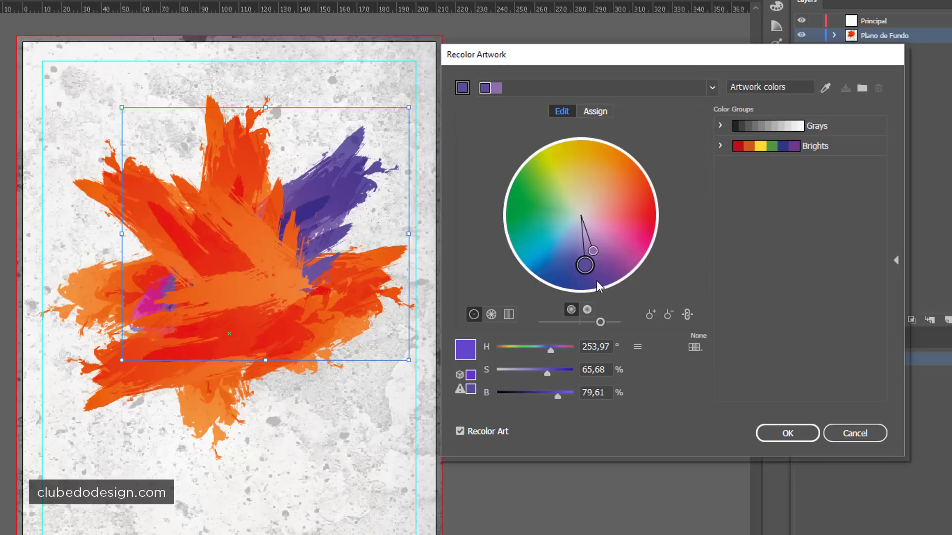
pyautogui.moveTo(595, 268); pyautogui.dragTo(582, 264)
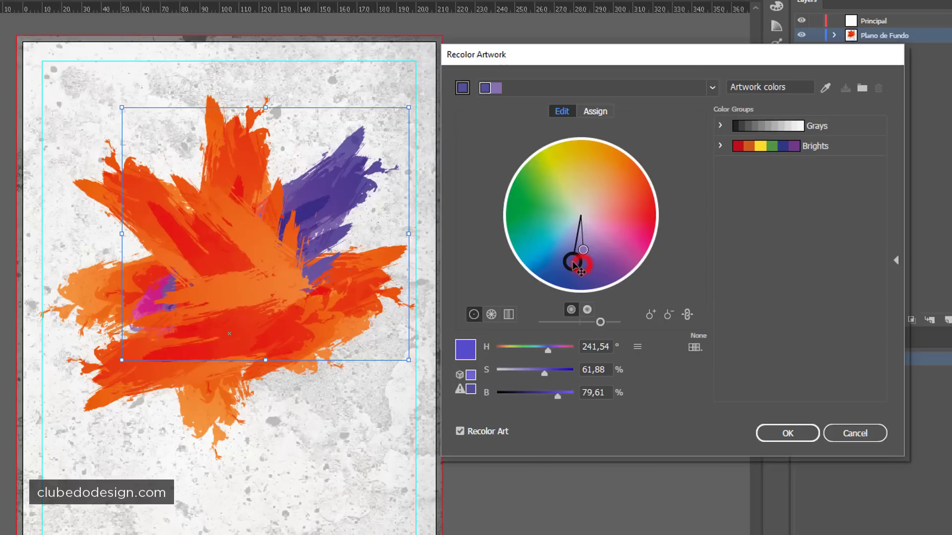
pyautogui.click(685, 313)
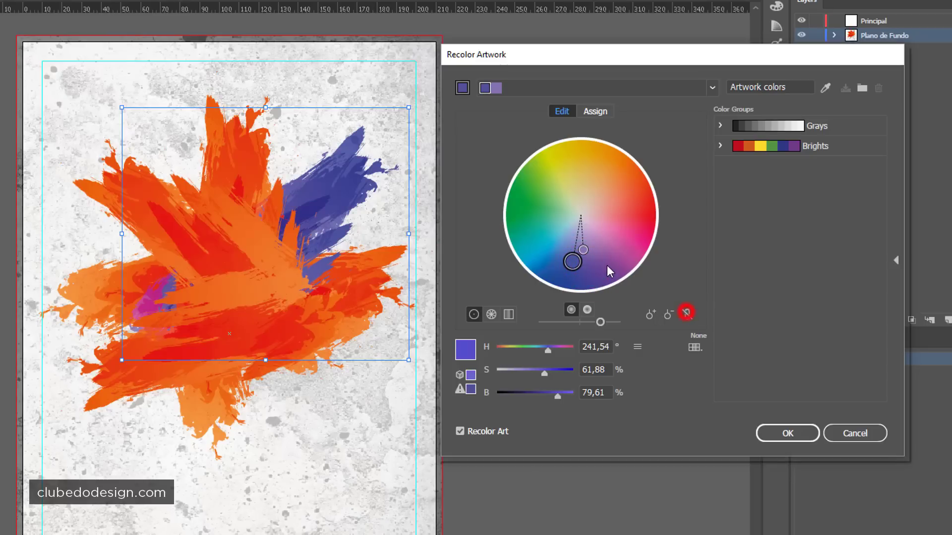
pyautogui.moveTo(588, 253); pyautogui.dragTo(587, 250)
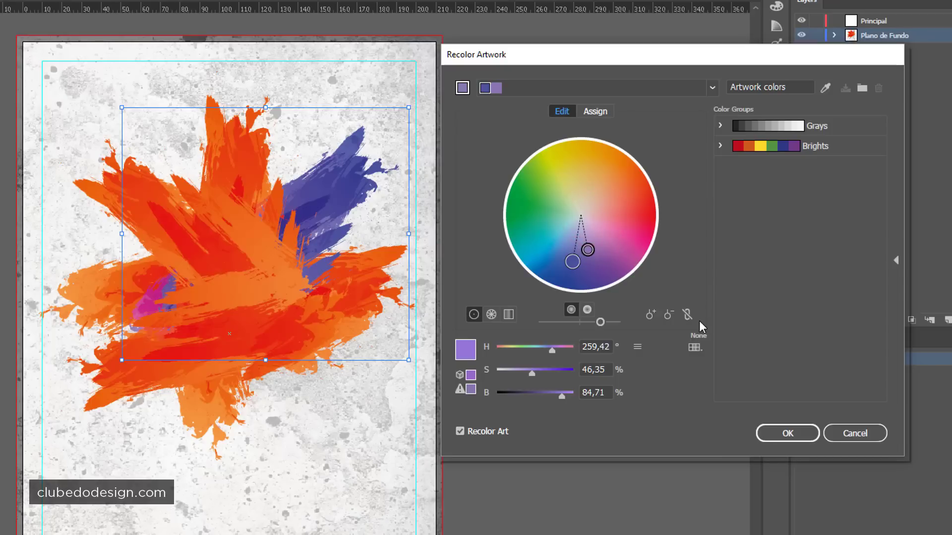
pyautogui.click(687, 314)
pyautogui.click(789, 435)
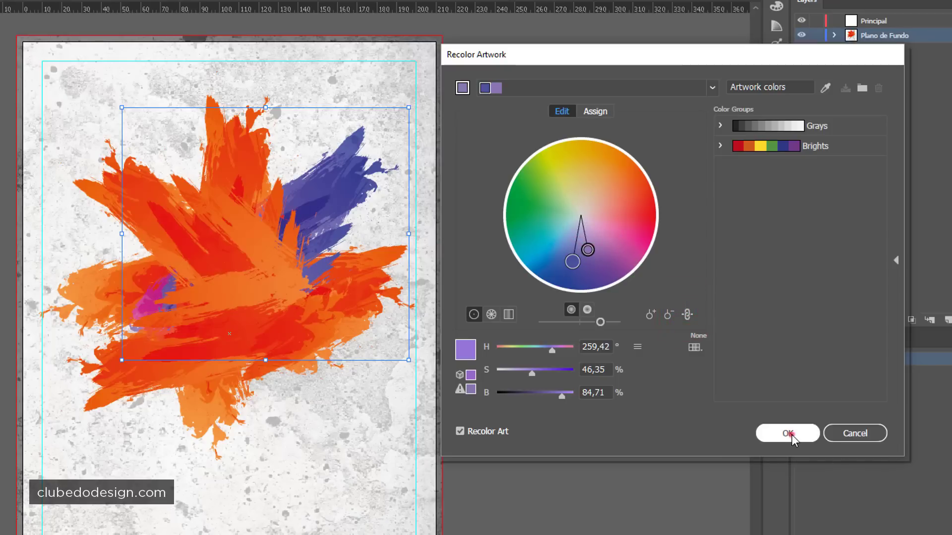
pyautogui.click(561, 405)
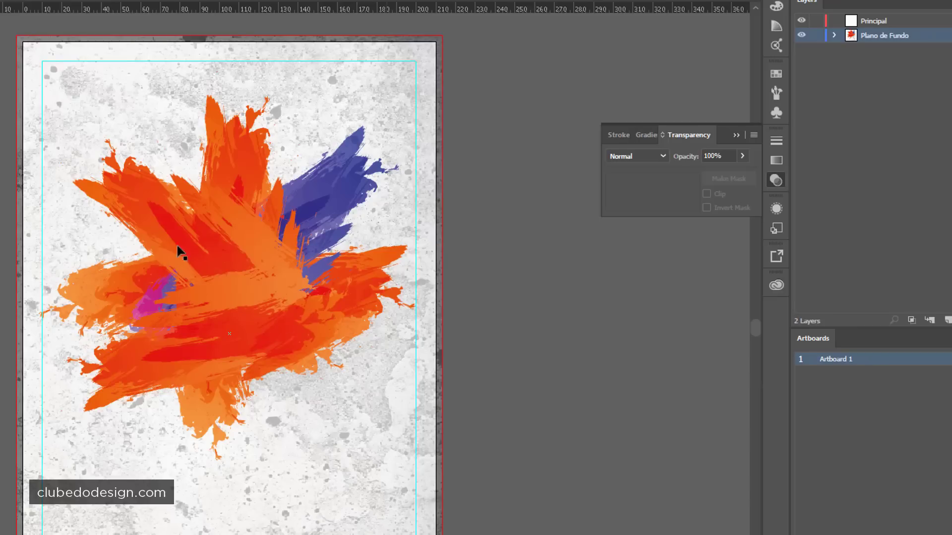
# Recolour another orange stroke group green using the linked Recolor Artwork colour wheel
pyautogui.click(168, 222)
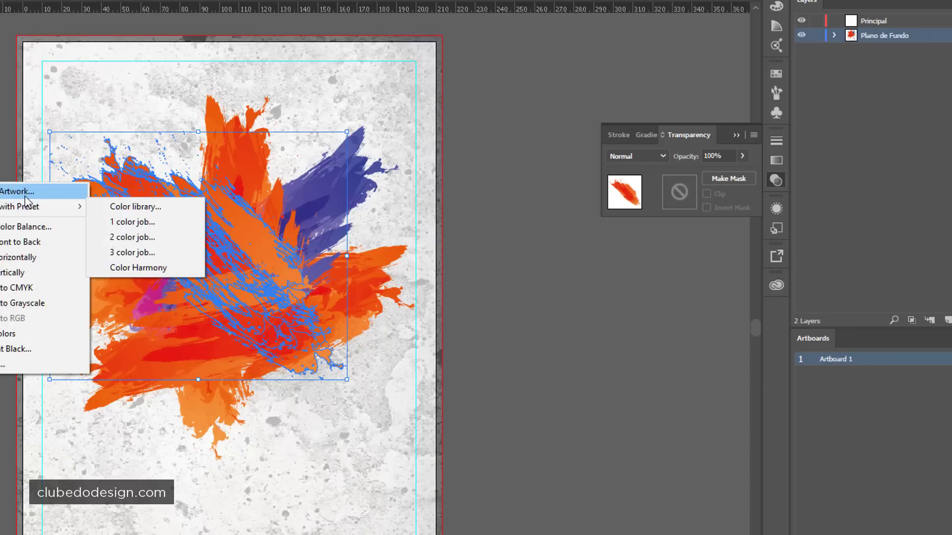
pyautogui.click(24, 193)
pyautogui.click(563, 111)
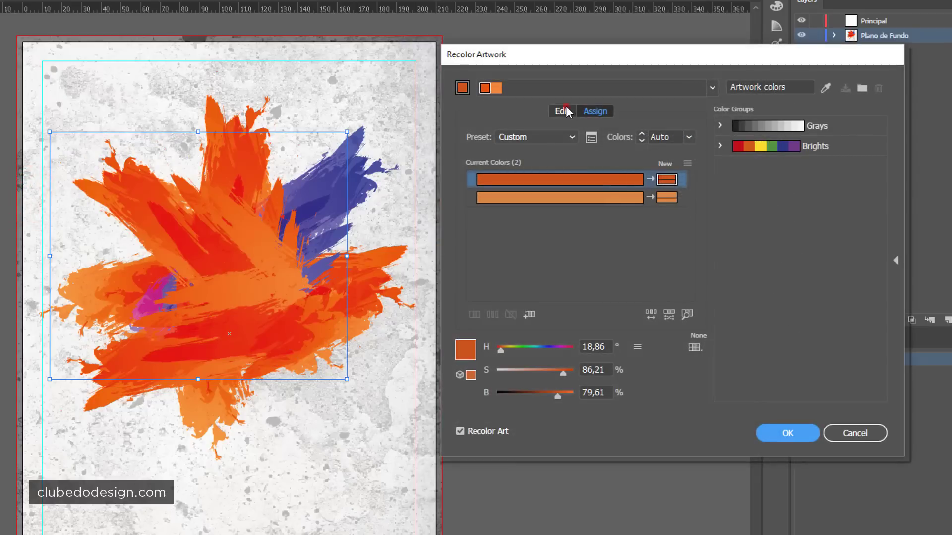
pyautogui.click(687, 314)
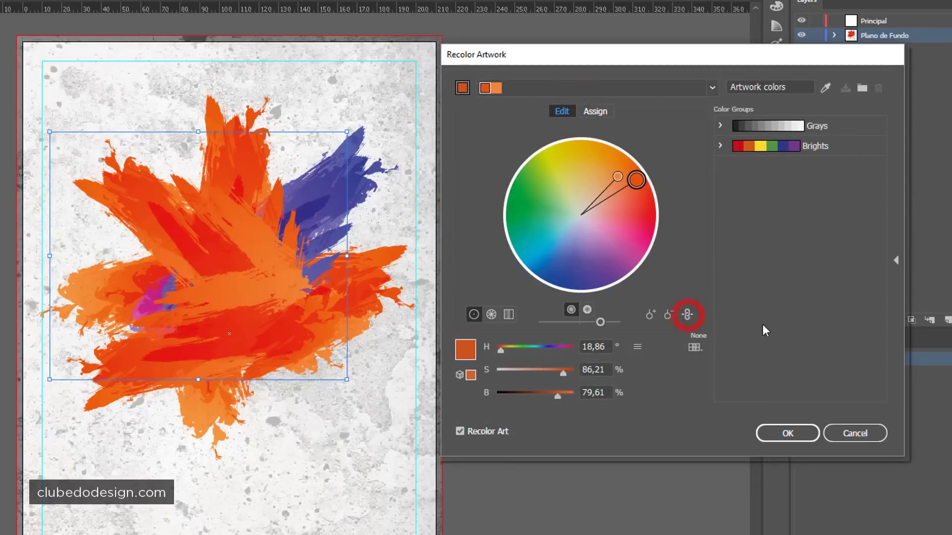
pyautogui.moveTo(632, 190); pyautogui.dragTo(608, 225)
pyautogui.moveTo(526, 214); pyautogui.dragTo(554, 180)
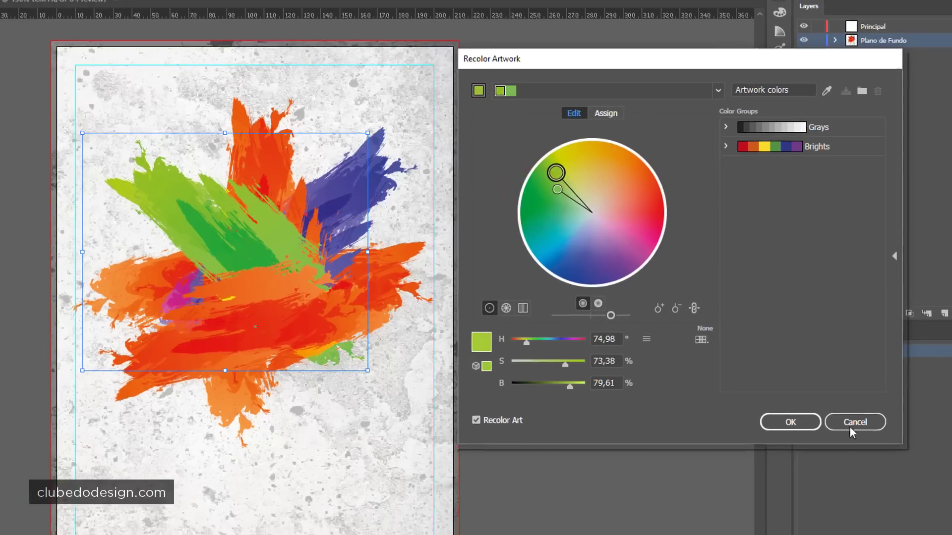
pyautogui.click(788, 433)
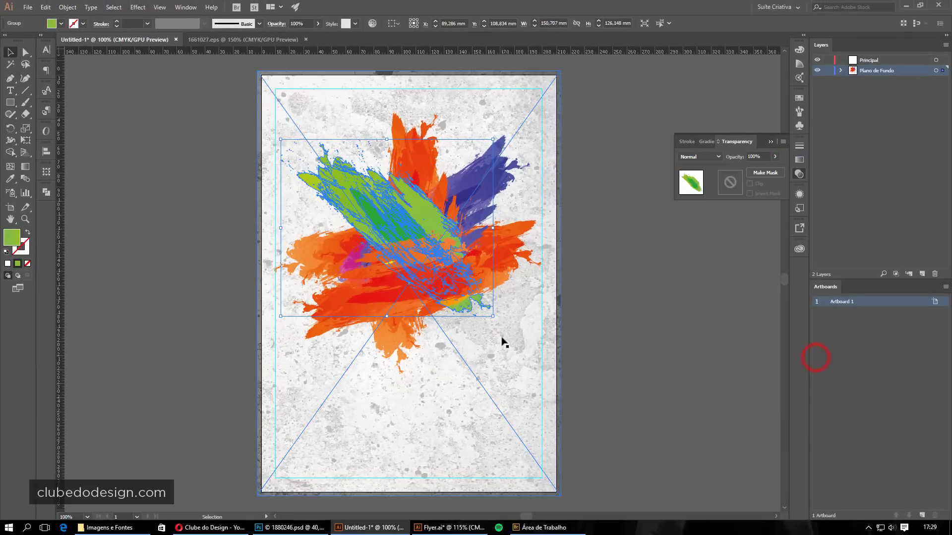
# Recolour a further orange stroke group bright blue via Edit Colors > Recolor Artwork
pyautogui.click(703, 320)
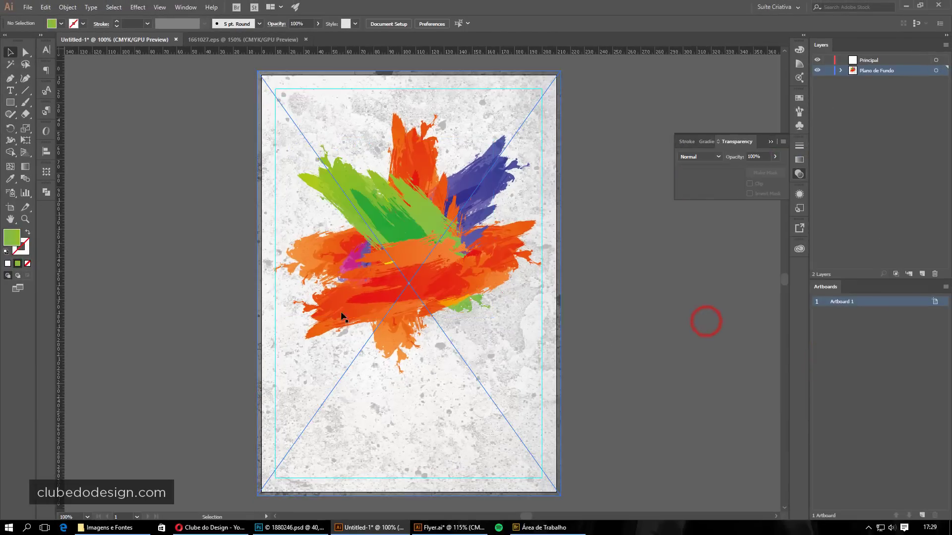
pyautogui.click(311, 257)
pyautogui.click(45, 7)
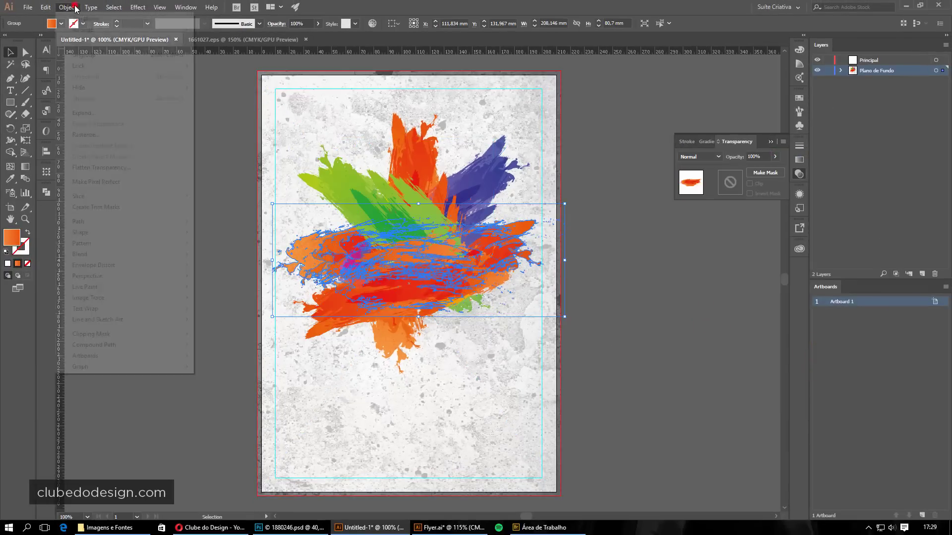
pyautogui.click(74, 182)
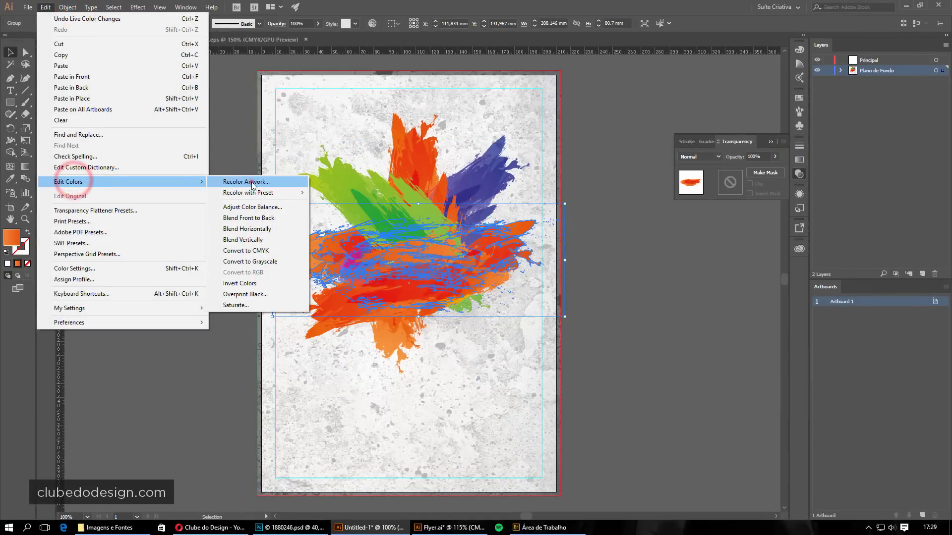
pyautogui.click(250, 182)
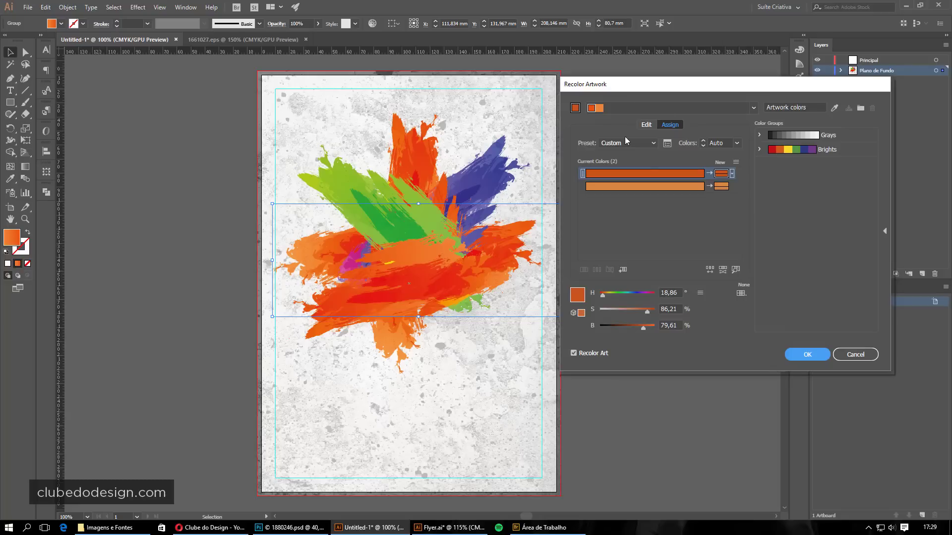
pyautogui.click(646, 125)
pyautogui.click(736, 269)
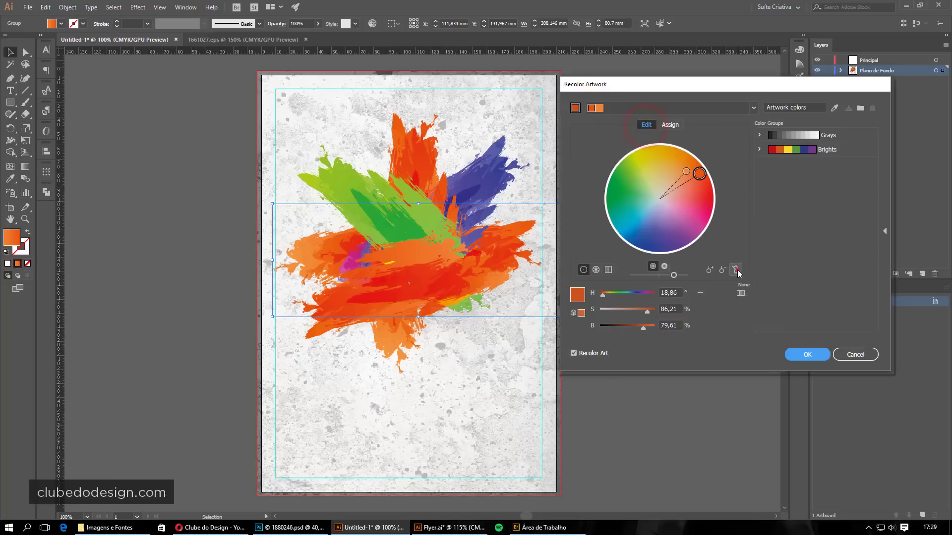
pyautogui.click(702, 208)
pyautogui.moveTo(699, 173)
pyautogui.mouseDown()
pyautogui.moveTo(703, 209)
pyautogui.moveTo(678, 228)
pyautogui.moveTo(633, 229)
pyautogui.mouseUp()
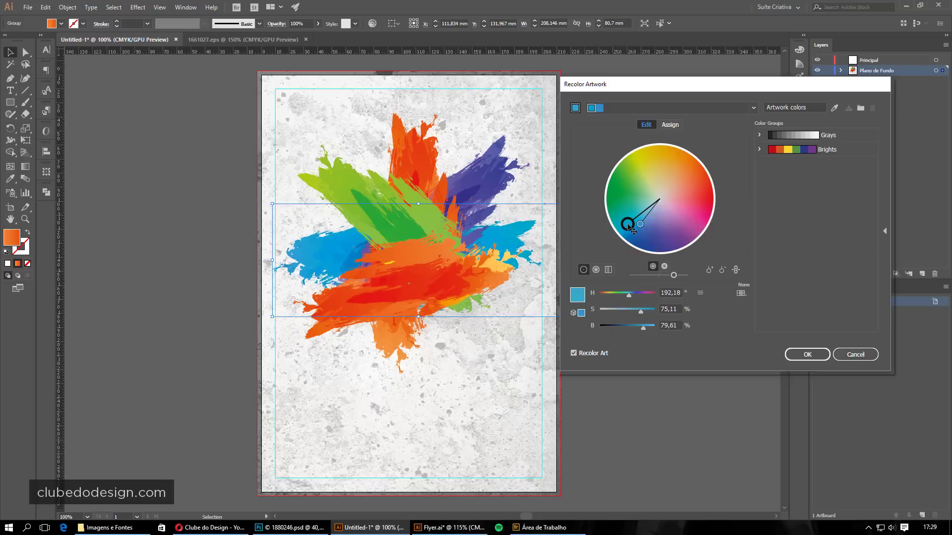
pyautogui.click(806, 354)
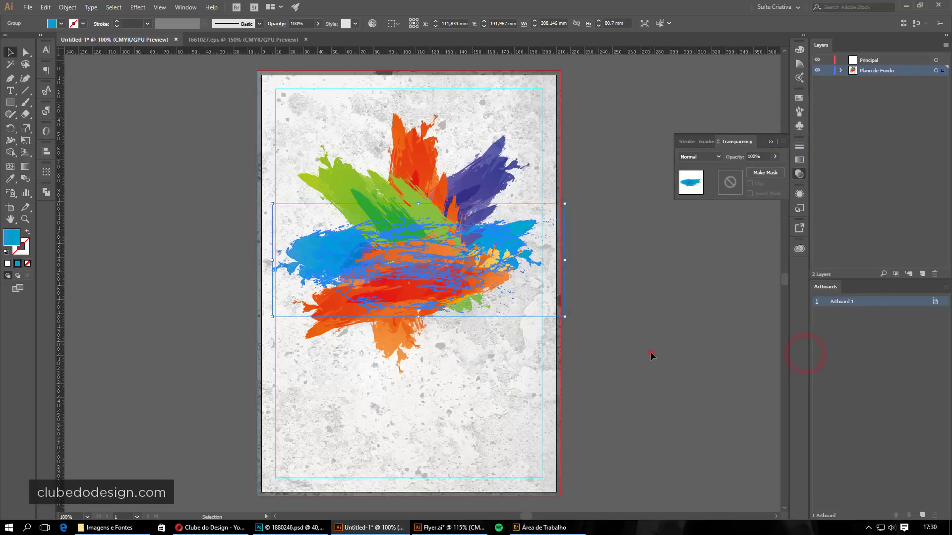
pyautogui.click(651, 355)
pyautogui.click(353, 312)
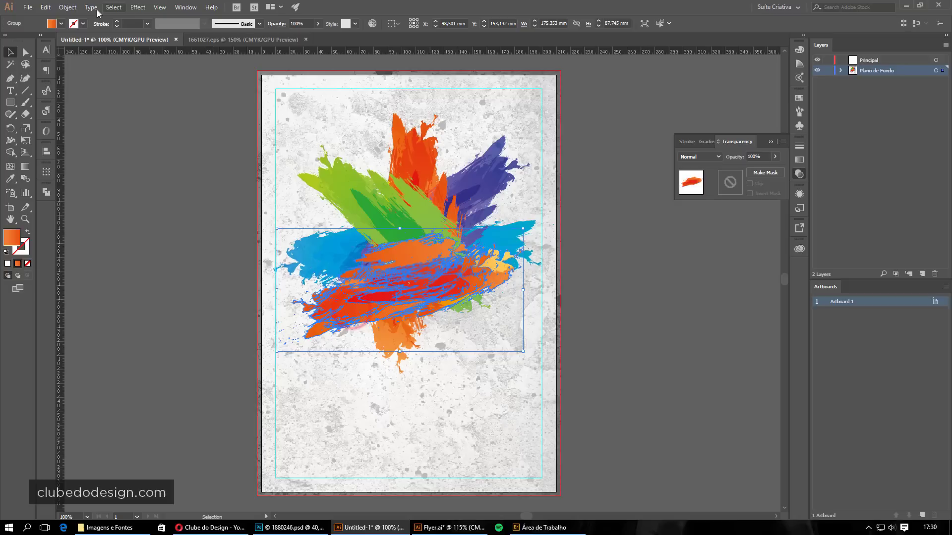
# Recolour the selected orange stroke purple with the Recolor Artwork colour wheel
pyautogui.click(52, 7)
pyautogui.click(78, 182)
pyautogui.click(226, 181)
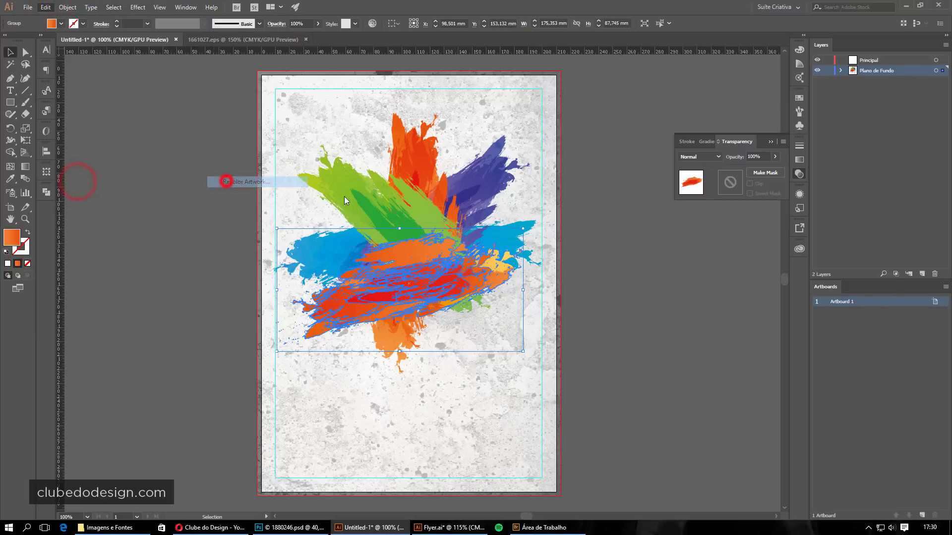
pyautogui.click(645, 126)
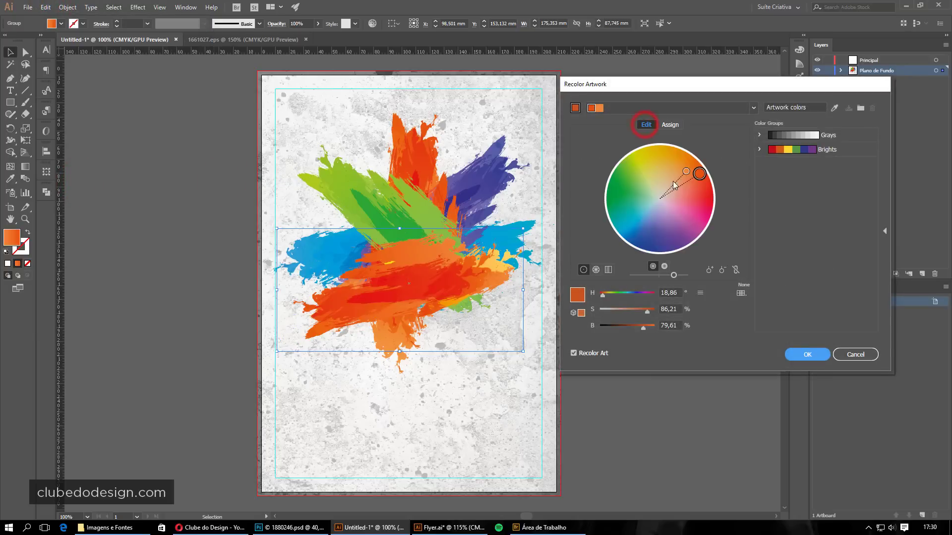
pyautogui.click(734, 270)
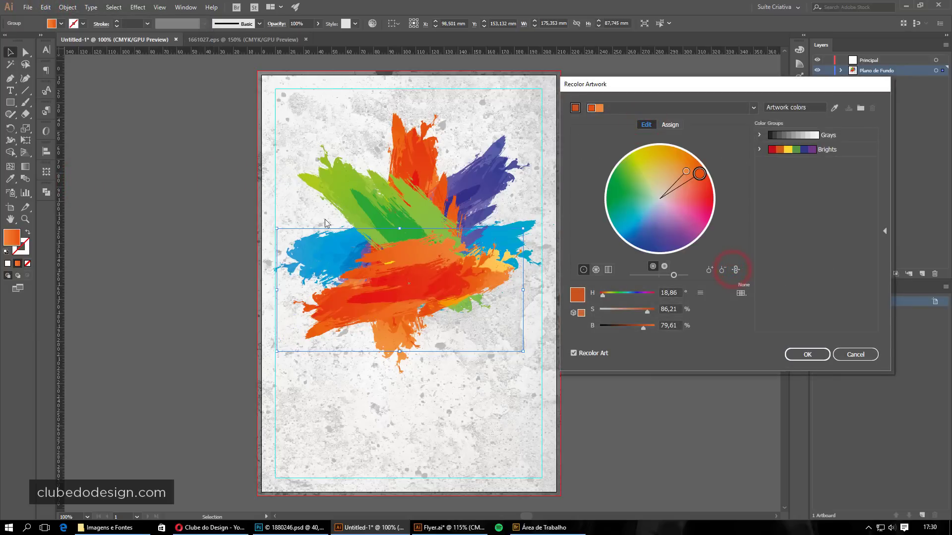
pyautogui.moveTo(699, 173); pyautogui.dragTo(667, 231)
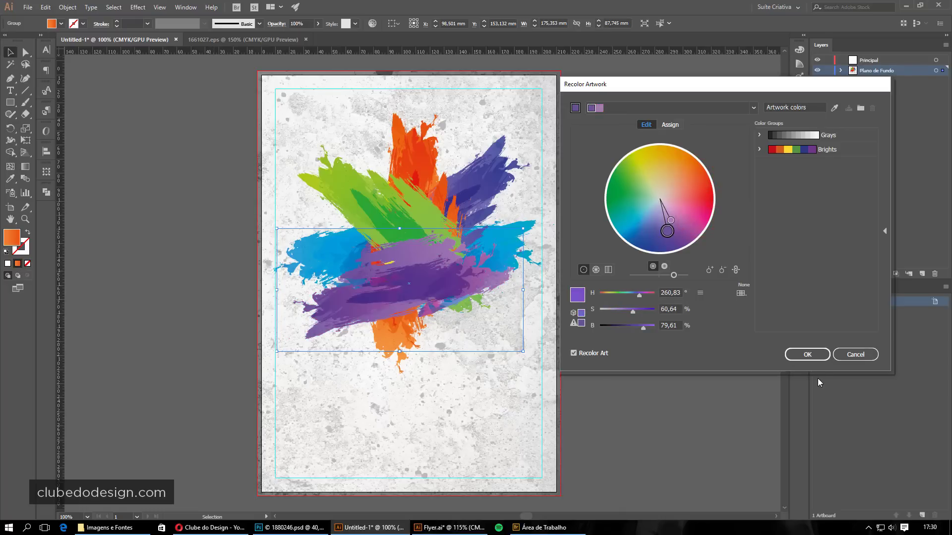
pyautogui.click(810, 354)
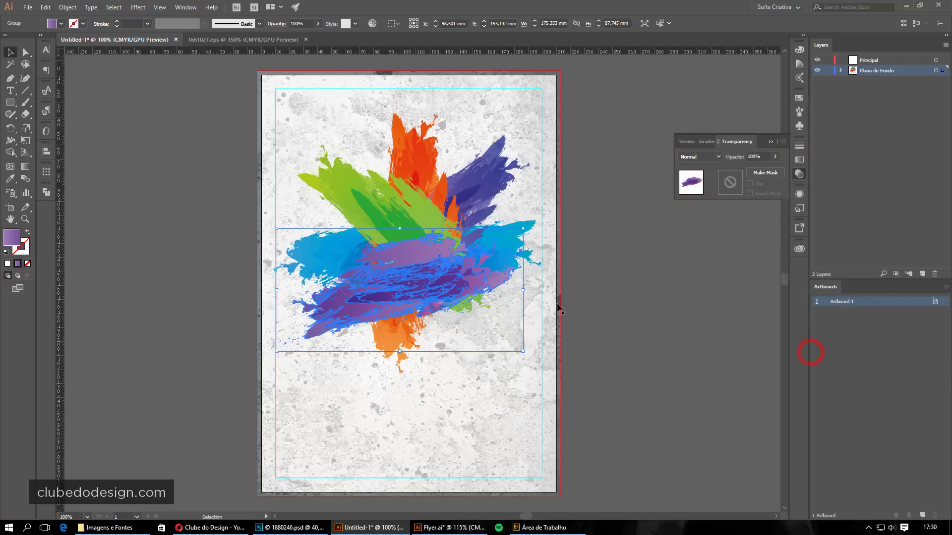
pyautogui.click(661, 289)
pyautogui.click(769, 142)
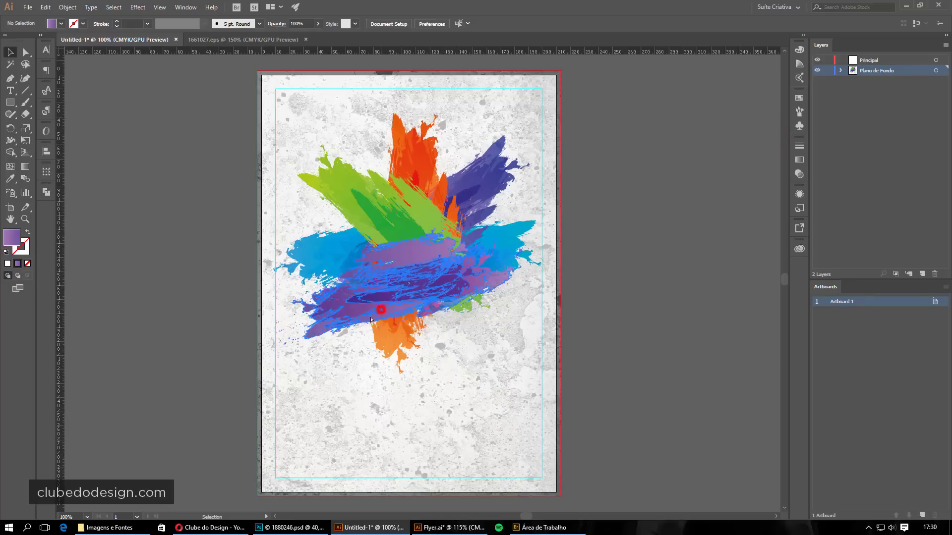
# Enlarge the blue stroke leftward so it spans about 231.641 × 89.809 mm
pyautogui.moveTo(533, 227); pyautogui.dragTo(545, 224)
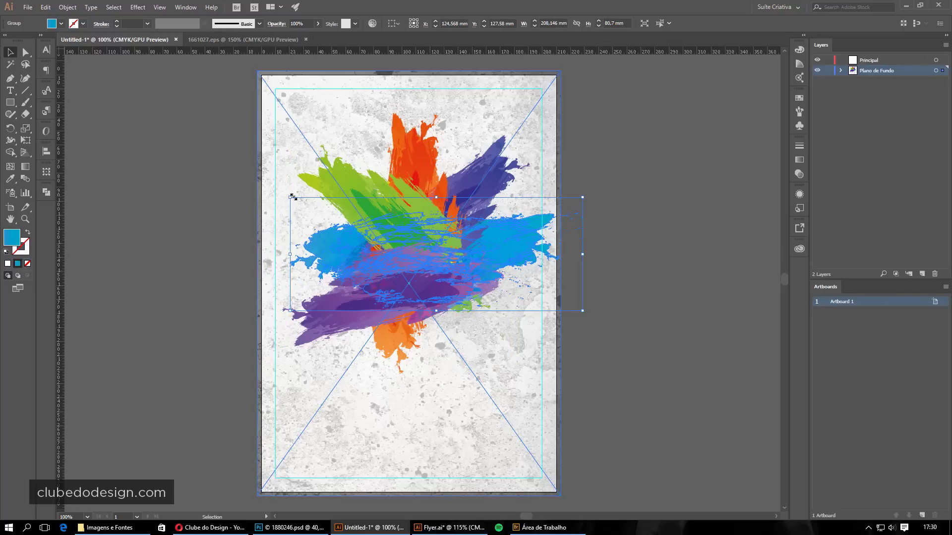
pyautogui.moveTo(291, 197); pyautogui.dragTo(263, 185)
pyautogui.click(689, 259)
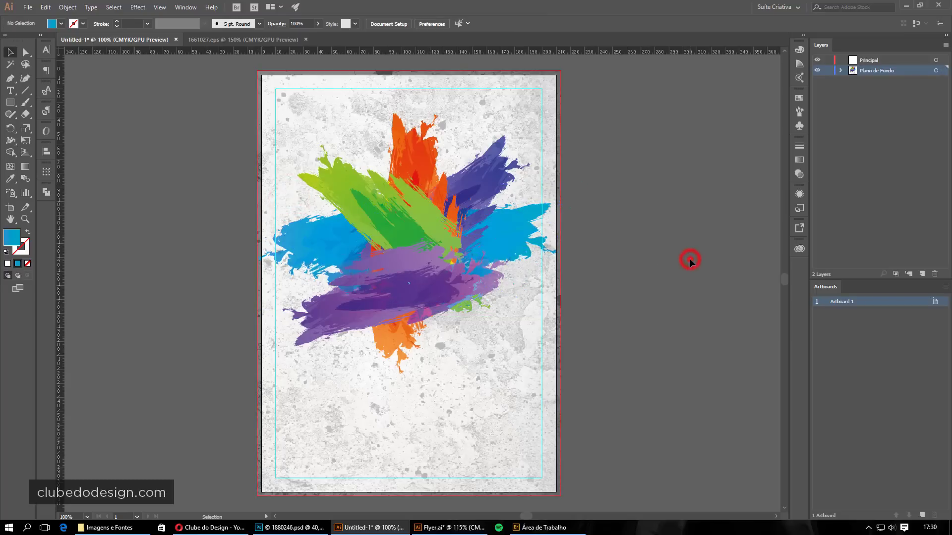
pyautogui.click(514, 233)
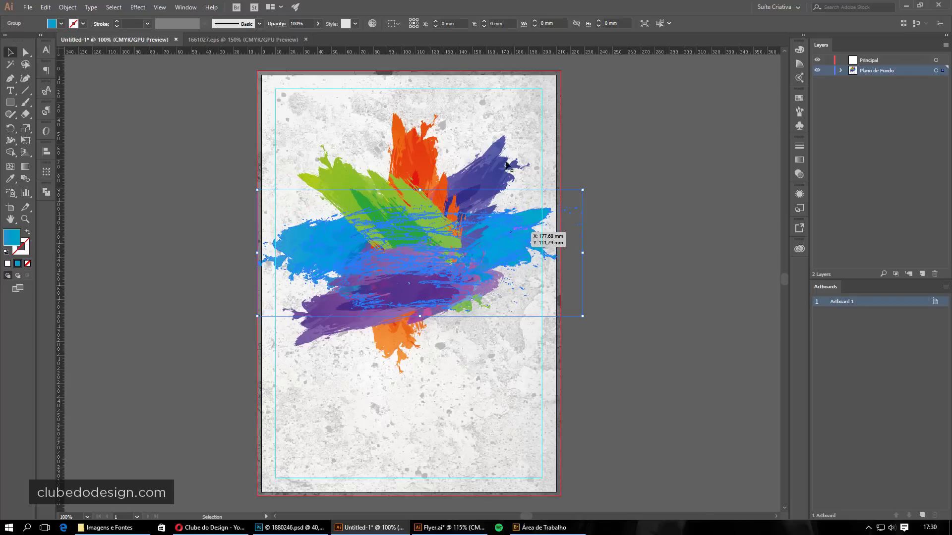
pyautogui.moveTo(397, 202); pyautogui.dragTo(398, 203)
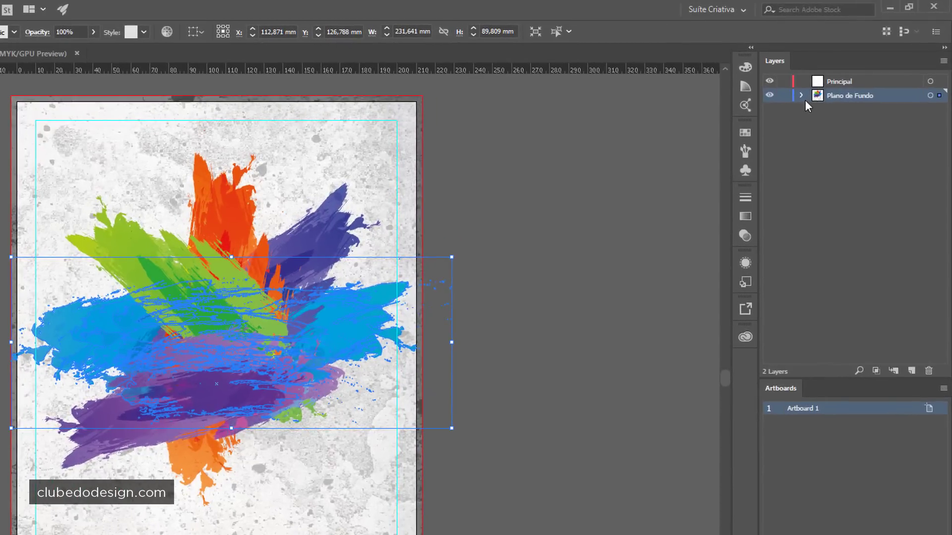
# Expand Plano de Fundo and lock the <Linked File> concrete texture
pyautogui.click(800, 95)
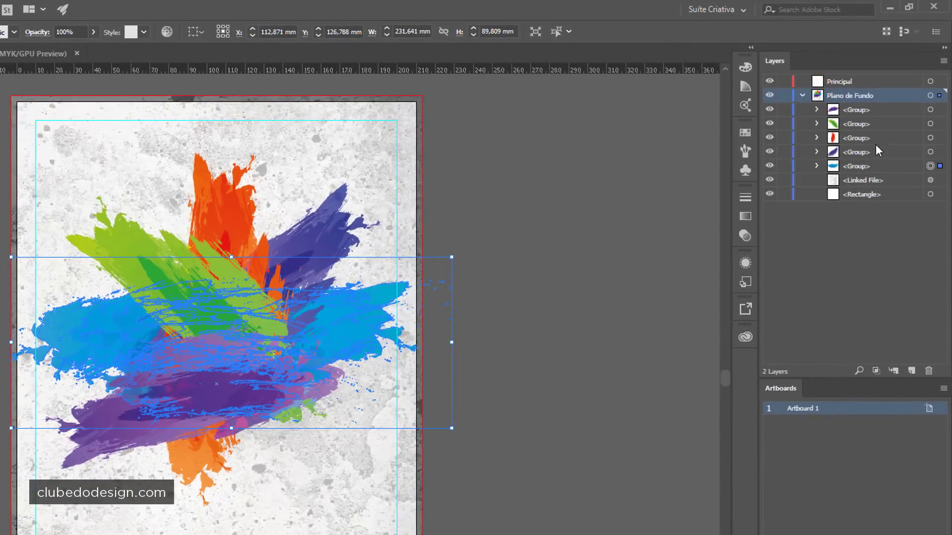
pyautogui.click(888, 181)
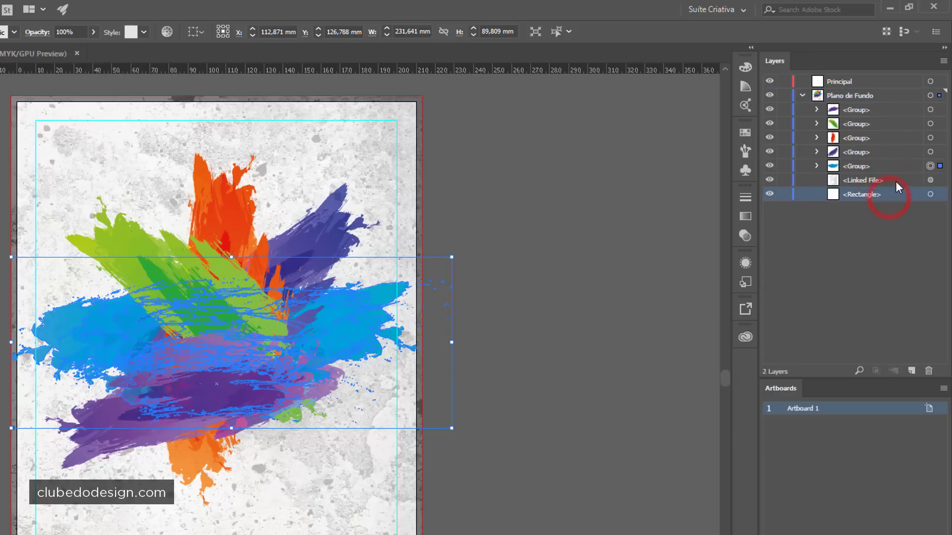
pyautogui.click(902, 181)
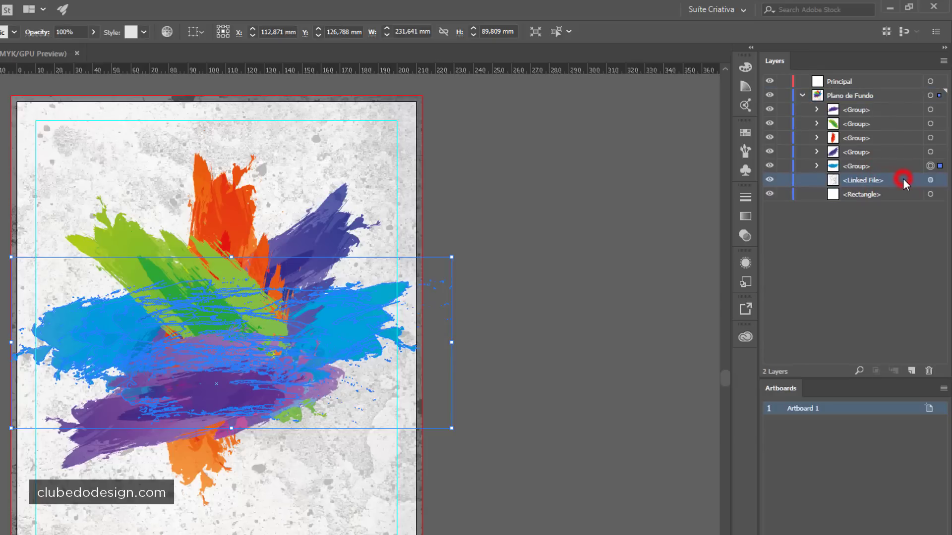
pyautogui.click(784, 180)
# Test that the five paint-stroke groups can be selected while the texture stays locked
pyautogui.moveTo(79, 182); pyautogui.dragTo(261, 244)
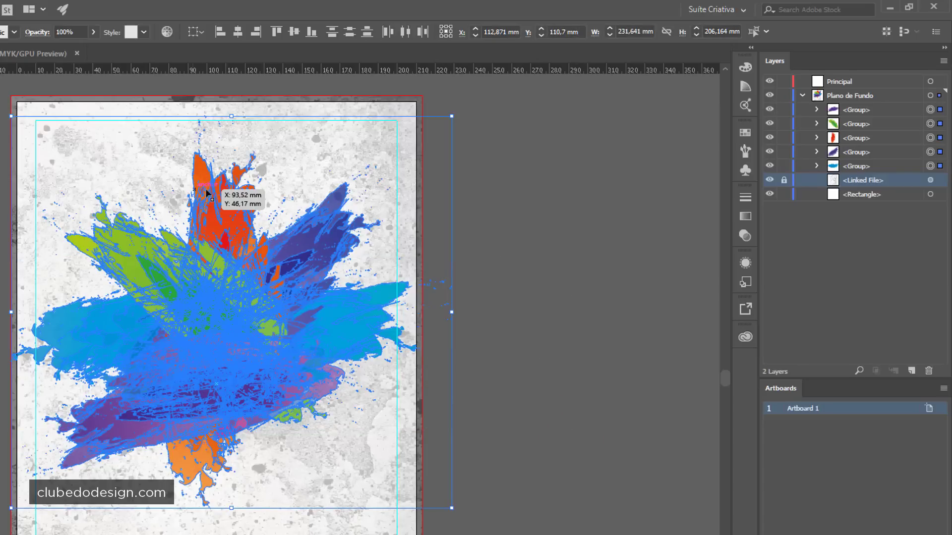
pyautogui.click(623, 231)
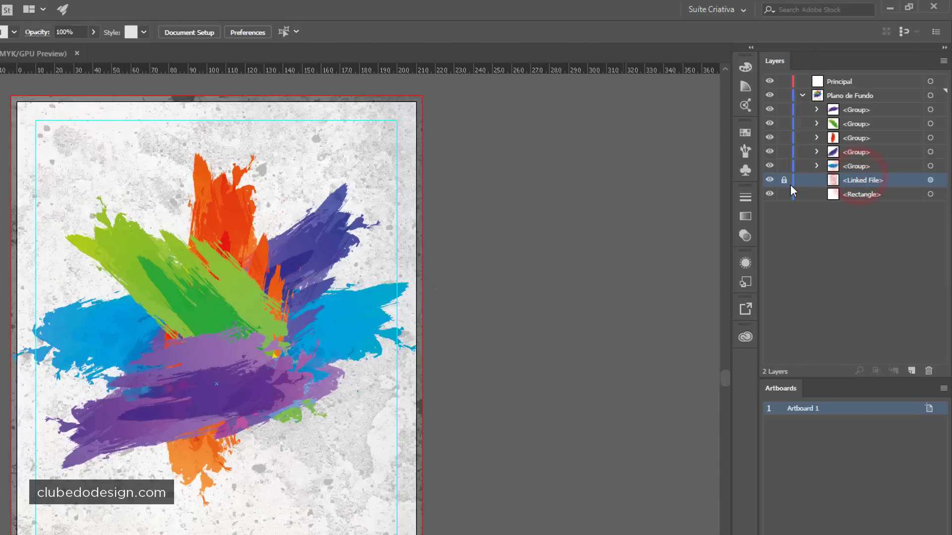
pyautogui.moveTo(418, 194); pyautogui.dragTo(394, 117)
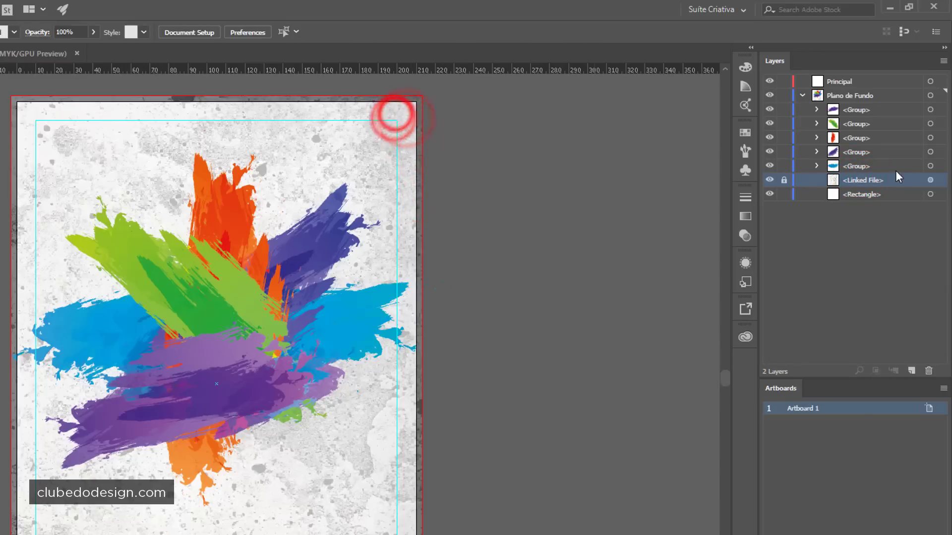
pyautogui.click(938, 166)
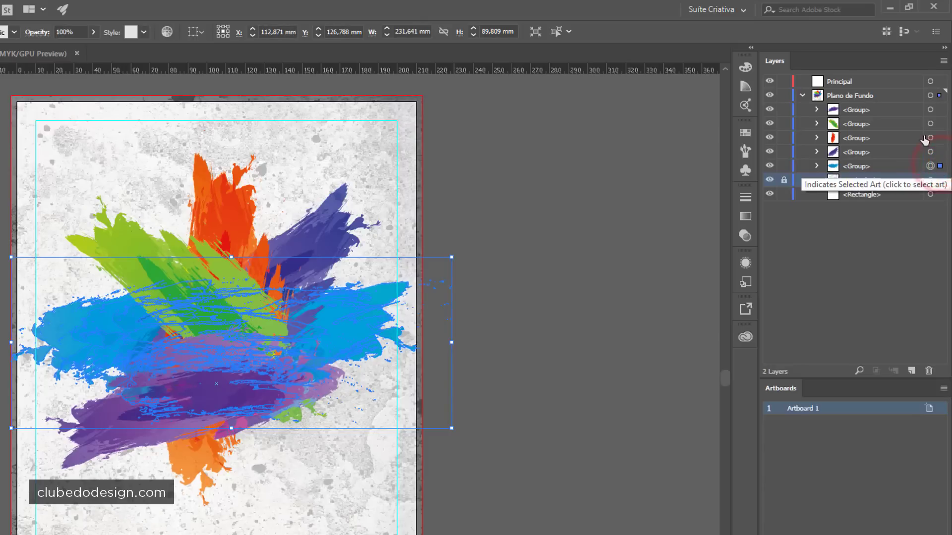
pyautogui.click(939, 110)
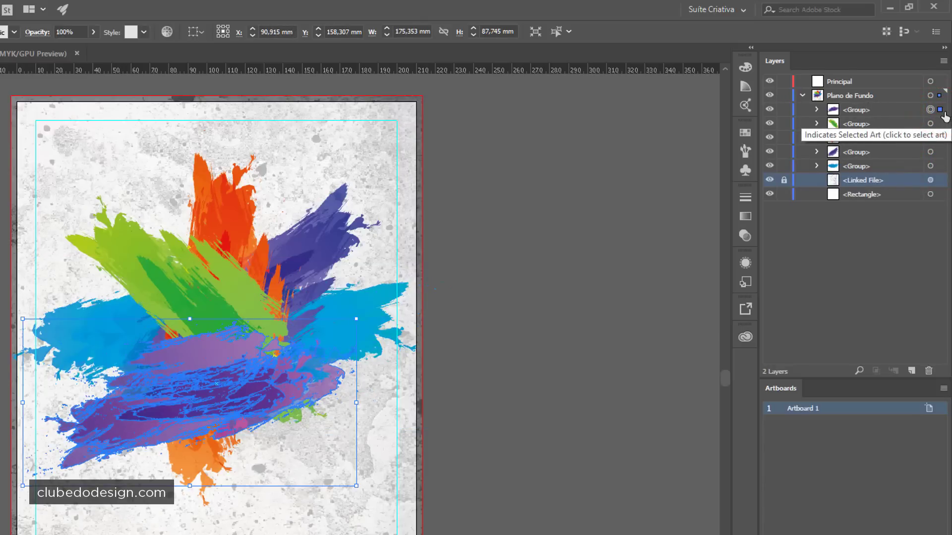
pyautogui.keyDown('shift'); pyautogui.click(939, 123); pyautogui.keyUp('shift')
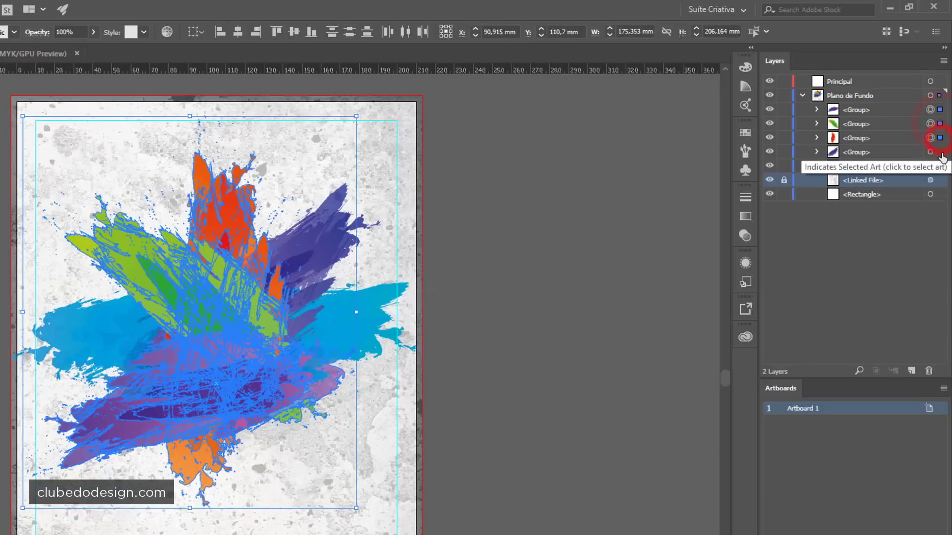
pyautogui.keyDown('shift'); pyautogui.click(940, 151); pyautogui.keyUp('shift')
pyautogui.click(608, 205)
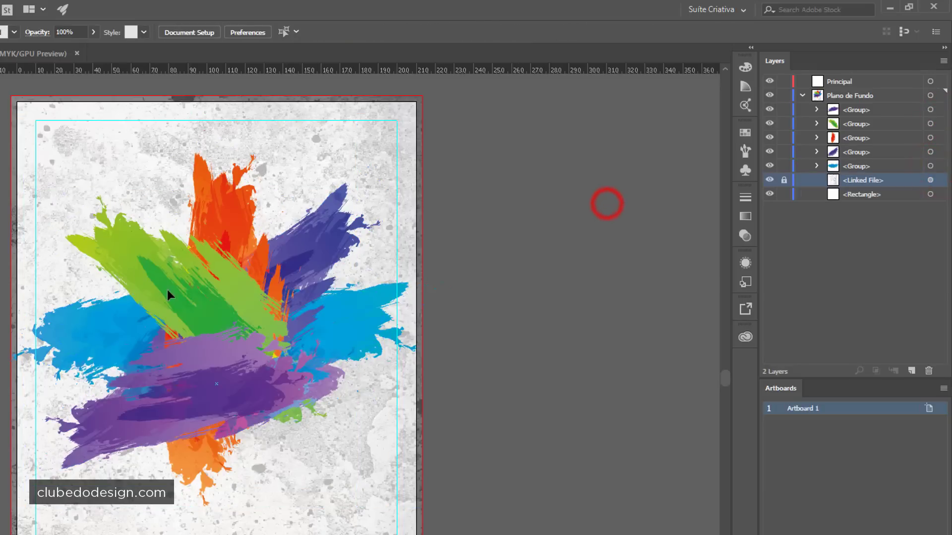
# Select all the paint strokes and reposition the starburst on the page
pyautogui.hotkey('ctrl', 'a')
pyautogui.moveTo(269, 322); pyautogui.dragTo(266, 292)
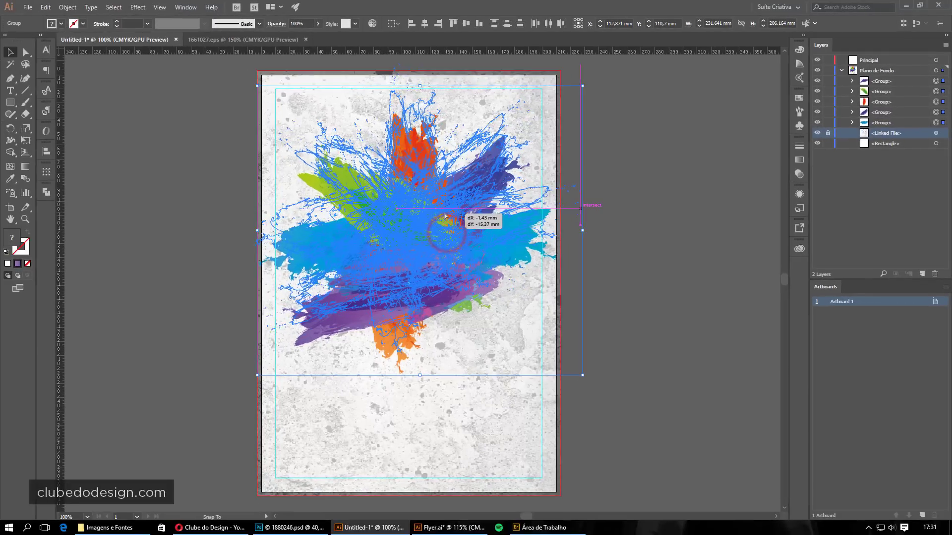
pyautogui.moveTo(445, 216); pyautogui.dragTo(444, 218)
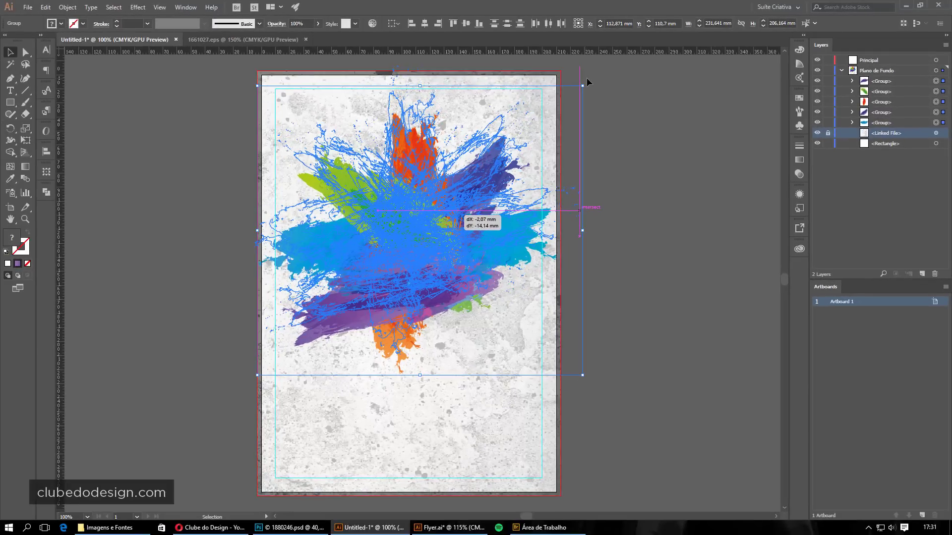
pyautogui.moveTo(588, 82)
pyautogui.mouseDown()
pyautogui.moveTo(583, 88)
pyautogui.moveTo(590, 58)
pyautogui.mouseUp()
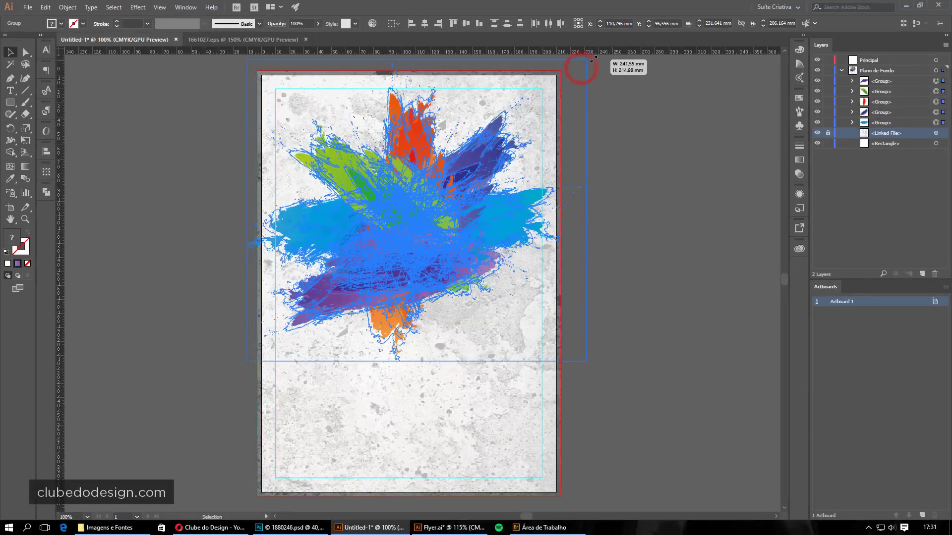
pyautogui.moveTo(456, 185)
pyautogui.mouseDown()
pyautogui.moveTo(574, 242)
pyautogui.moveTo(561, 245)
pyautogui.mouseUp()
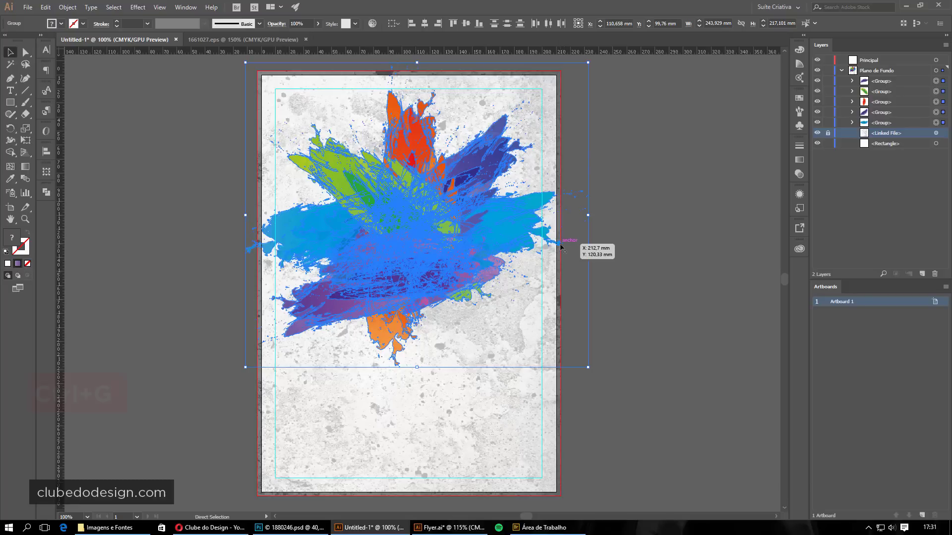
# Group the five paint-stroke groups into a single starburst group
pyautogui.hotkey('ctrl', 'g')
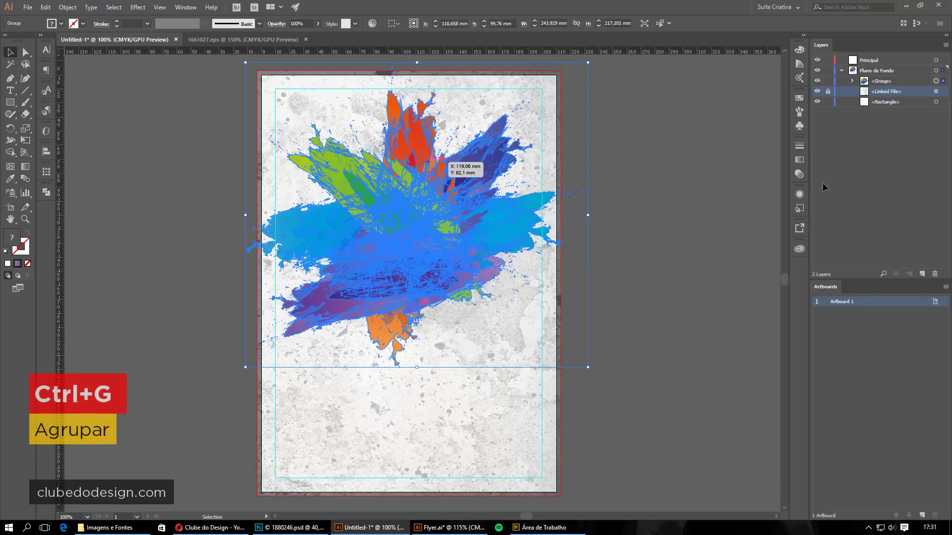
pyautogui.click(906, 81)
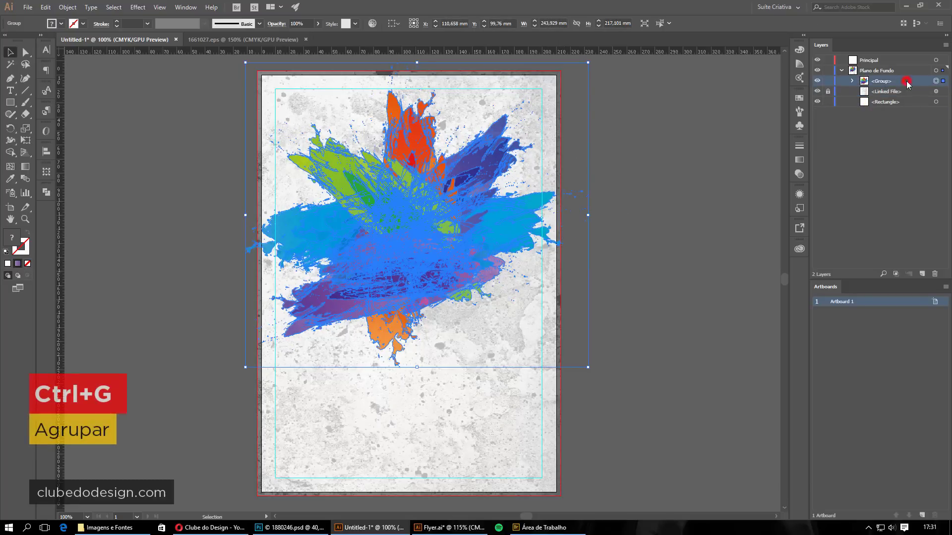
pyautogui.click(657, 204)
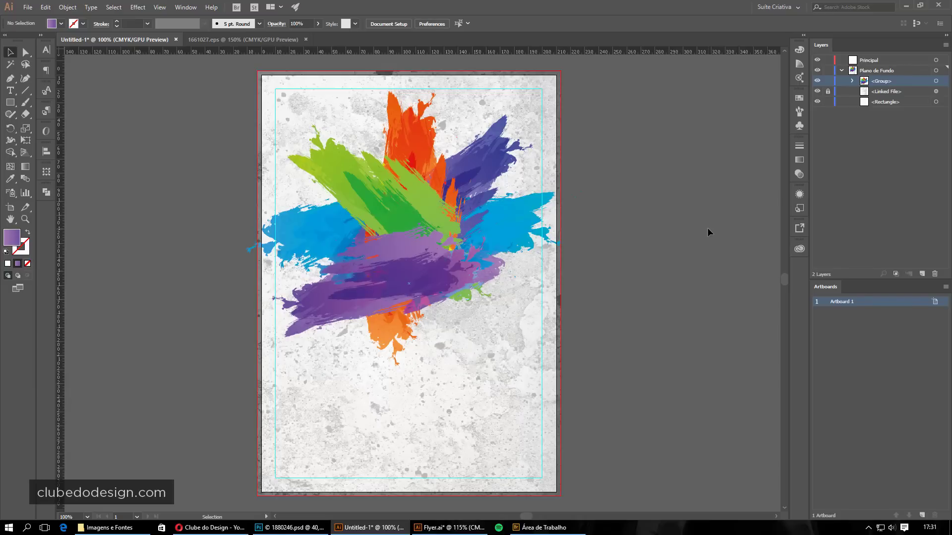
# Collapse and lock the Plano de Fundo background layer
pyautogui.click(841, 71)
pyautogui.click(839, 71)
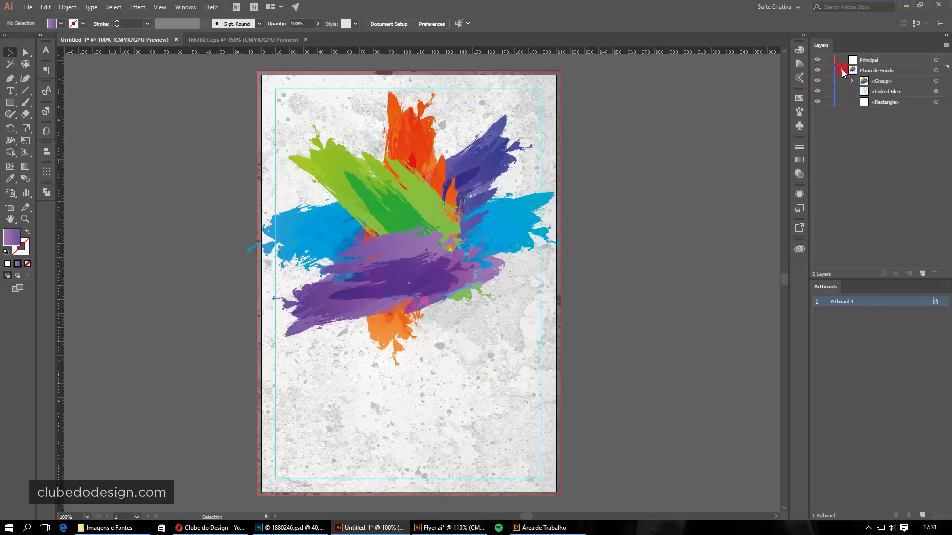
pyautogui.click(842, 70)
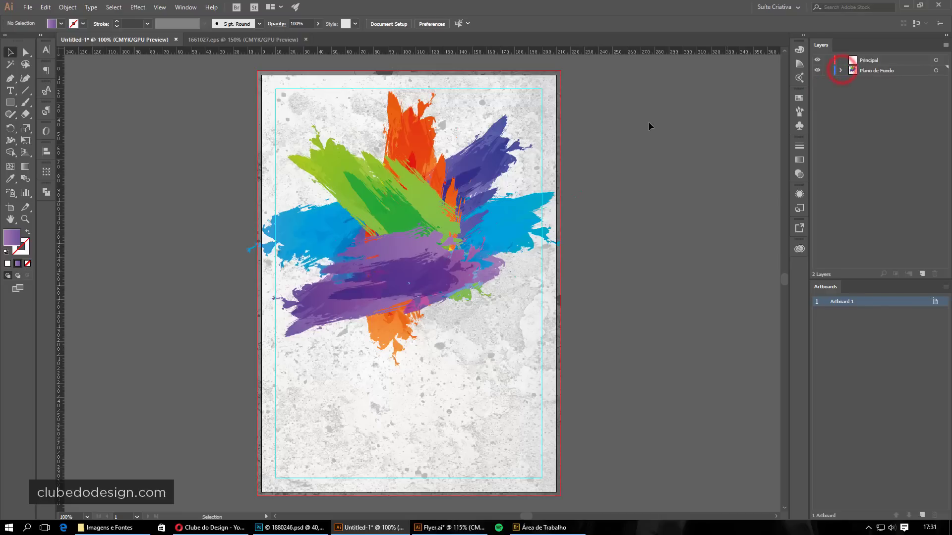
pyautogui.click(917, 72)
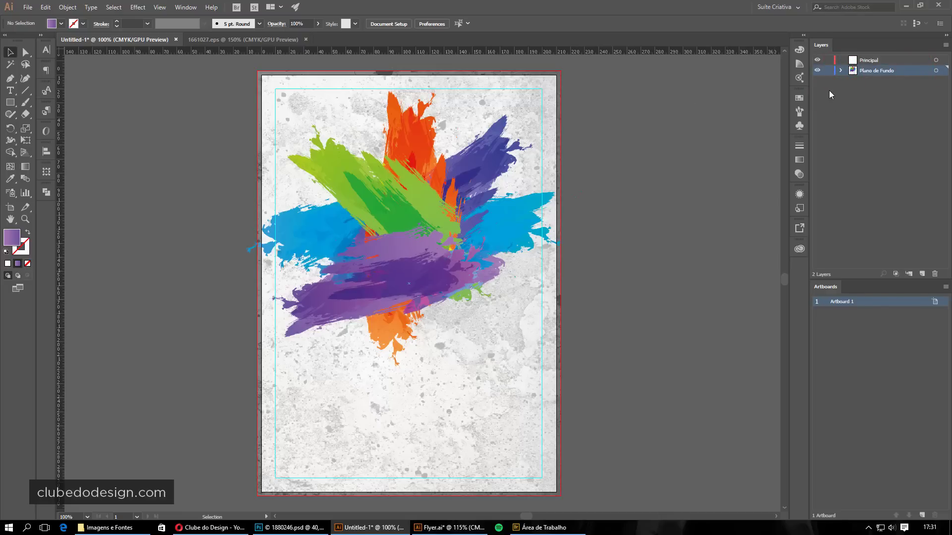
pyautogui.click(828, 70)
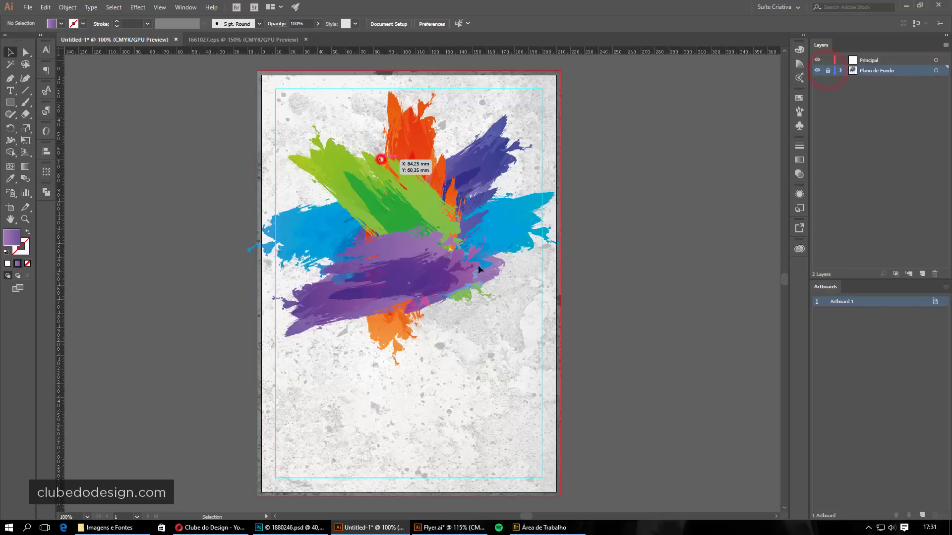
# Click several spots across the artboard over the locked background artwork
pyautogui.click(219, 270)
pyautogui.click(534, 216)
pyautogui.click(322, 232)
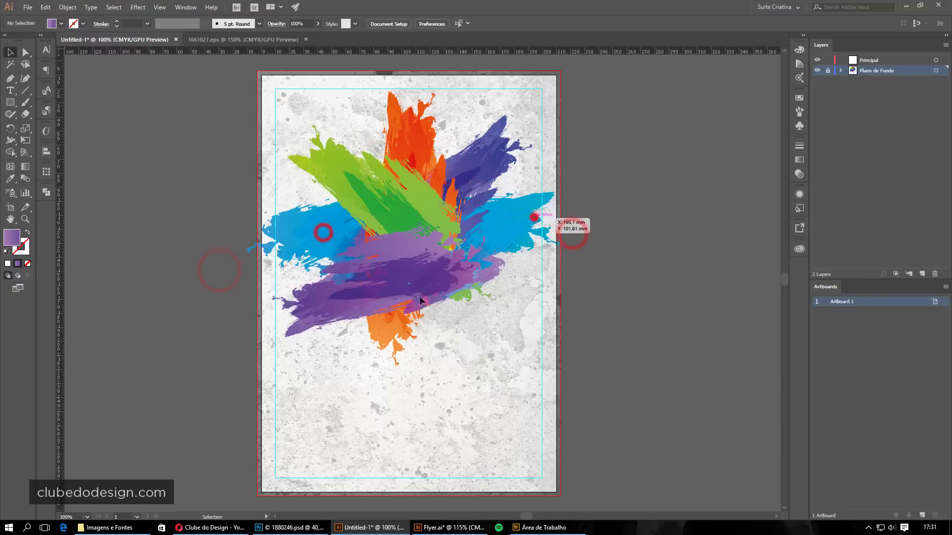
pyautogui.click(438, 175)
pyautogui.click(292, 197)
pyautogui.click(434, 201)
pyautogui.click(464, 304)
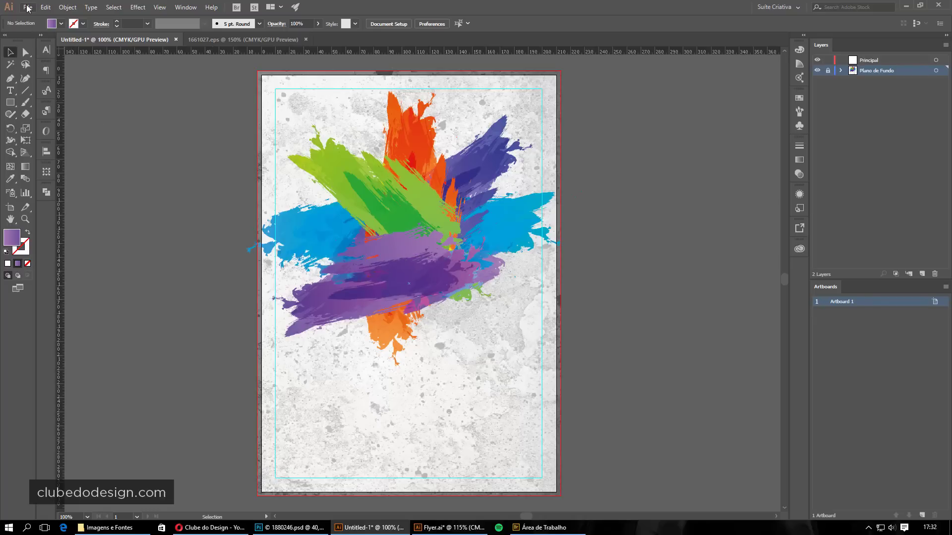
# Place 1880246.psd as a linked image on the Principal layer
pyautogui.click(876, 60)
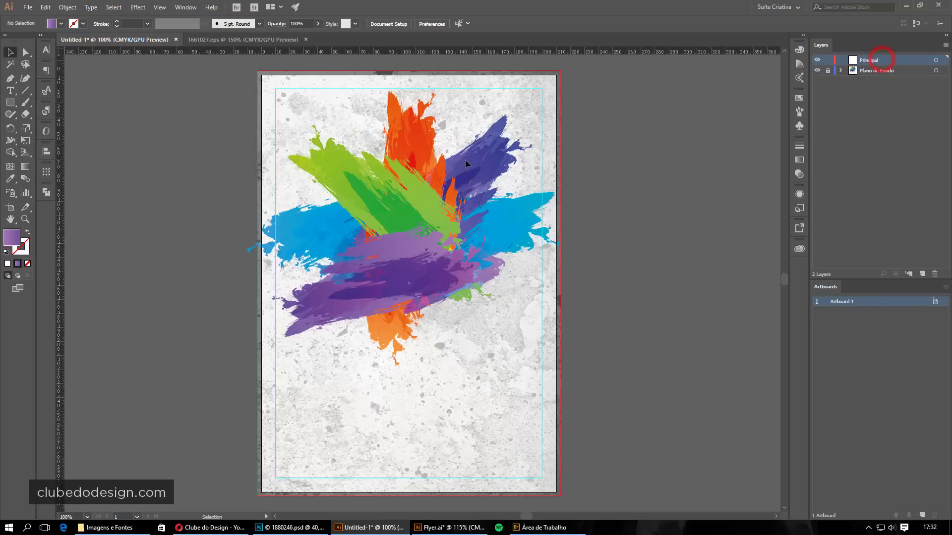
pyautogui.click(22, 7)
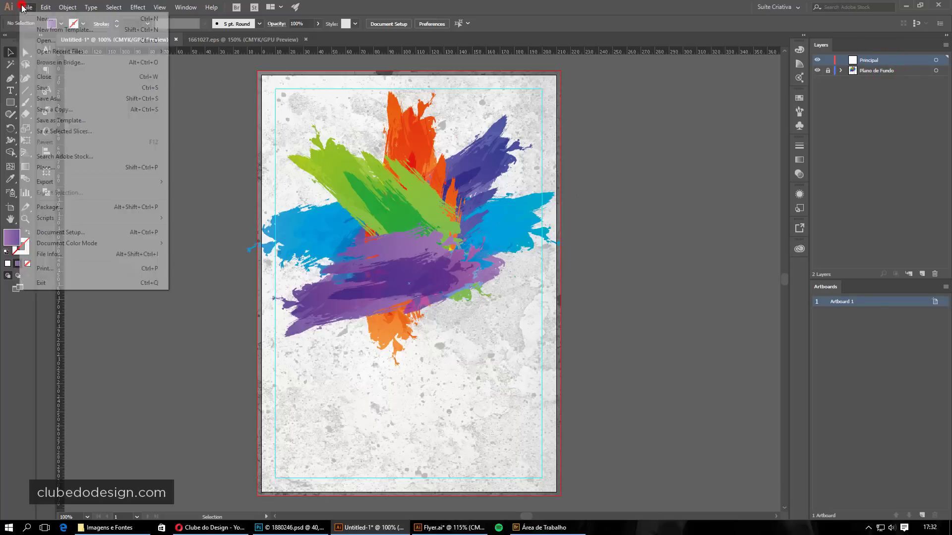
pyautogui.click(50, 169)
pyautogui.click(333, 77)
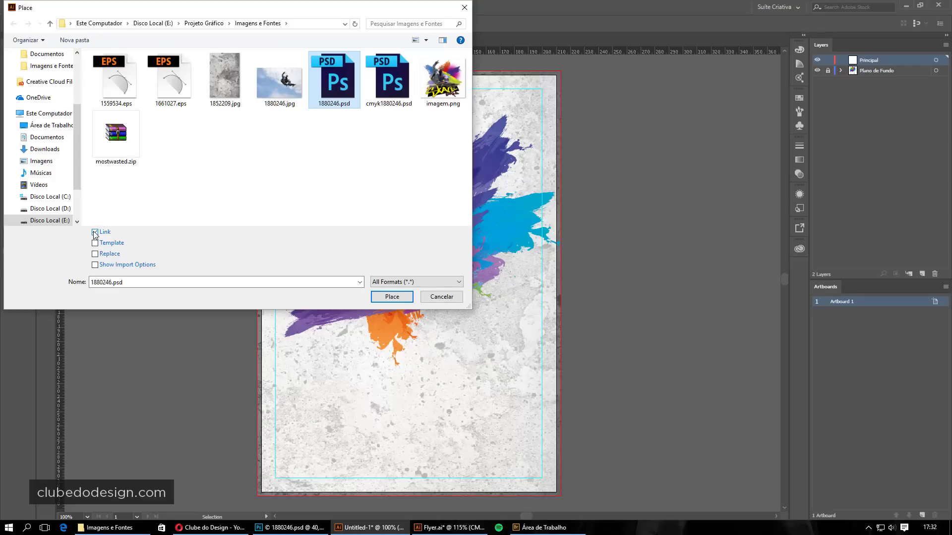
pyautogui.click(391, 297)
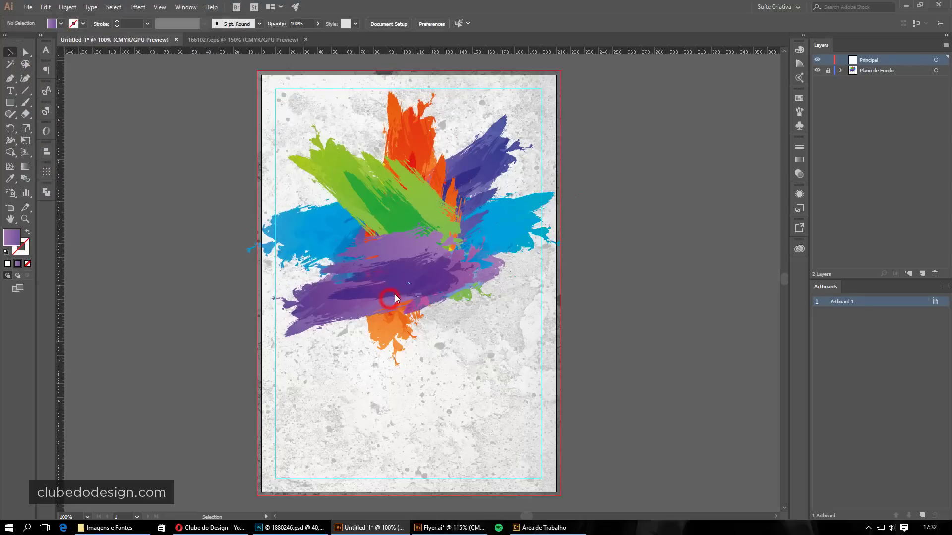
pyautogui.moveTo(311, 138)
pyautogui.mouseDown()
pyautogui.moveTo(361, 202)
pyautogui.moveTo(528, 337)
pyautogui.mouseUp()
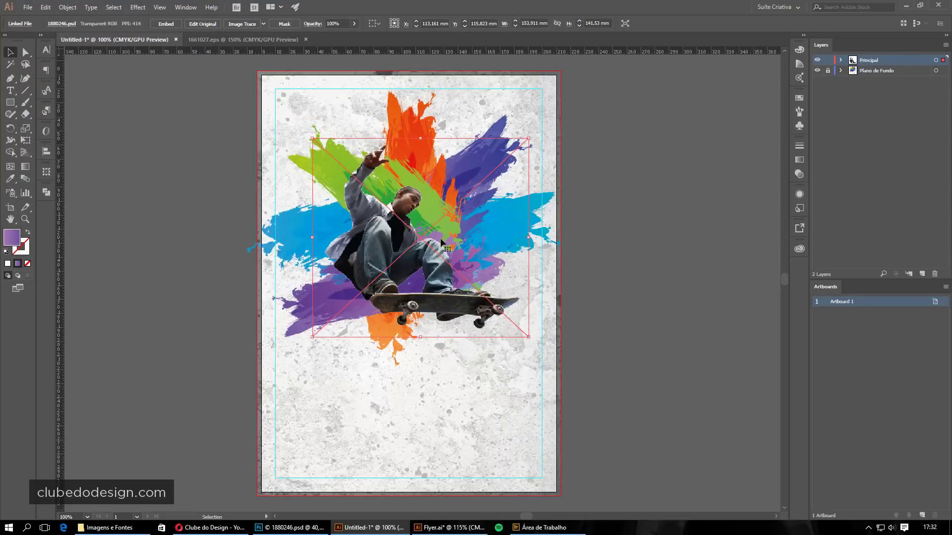
# Move and resize the skateboarder photo to about 195.1 × 179.4 mm over the starburst
pyautogui.moveTo(423, 241); pyautogui.dragTo(392, 190)
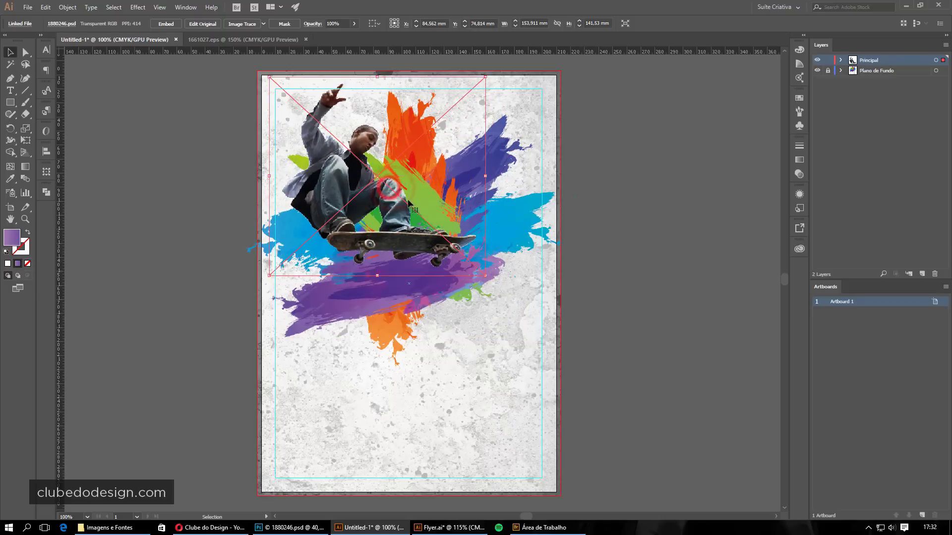
pyautogui.moveTo(393, 189); pyautogui.dragTo(388, 186)
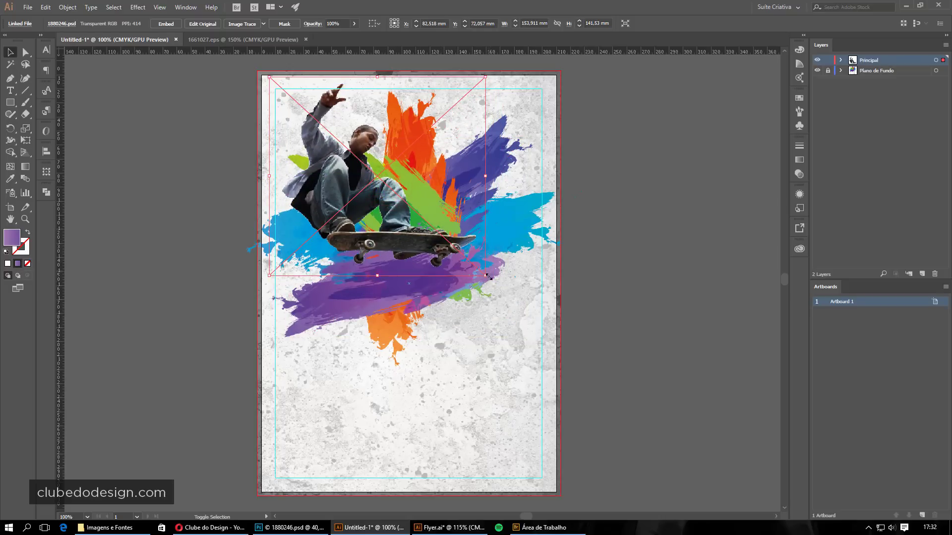
pyautogui.moveTo(485, 275)
pyautogui.mouseDown()
pyautogui.moveTo(520, 308)
pyautogui.moveTo(385, 326)
pyautogui.moveTo(429, 294)
pyautogui.mouseUp()
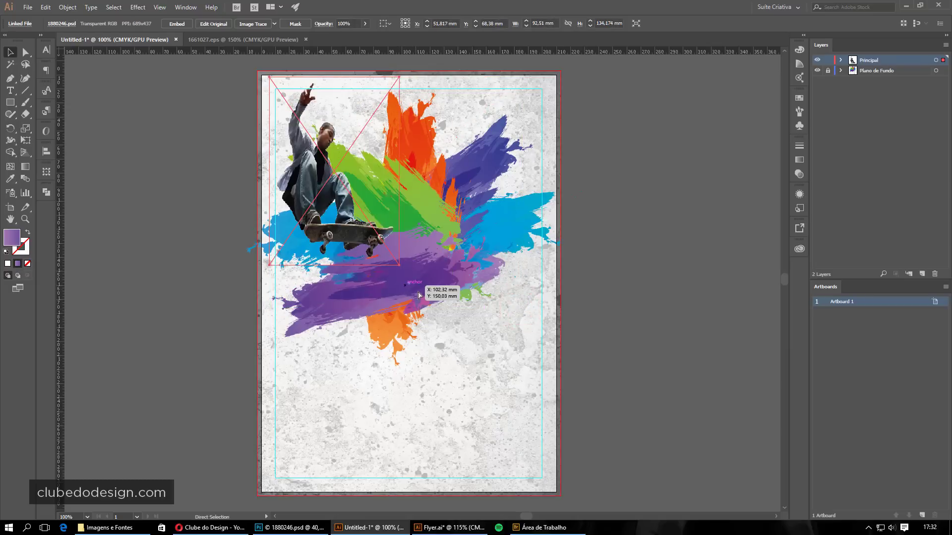
pyautogui.hotkey('ctrl', 'z')
pyautogui.moveTo(521, 308)
pyautogui.mouseDown()
pyautogui.moveTo(571, 342)
pyautogui.moveTo(544, 328)
pyautogui.mouseUp()
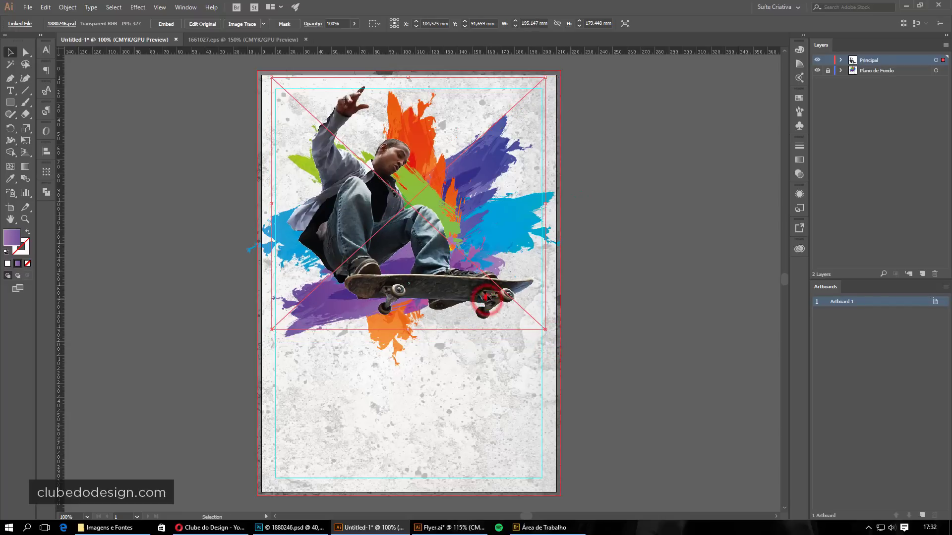
pyautogui.click(481, 291)
pyautogui.click(624, 297)
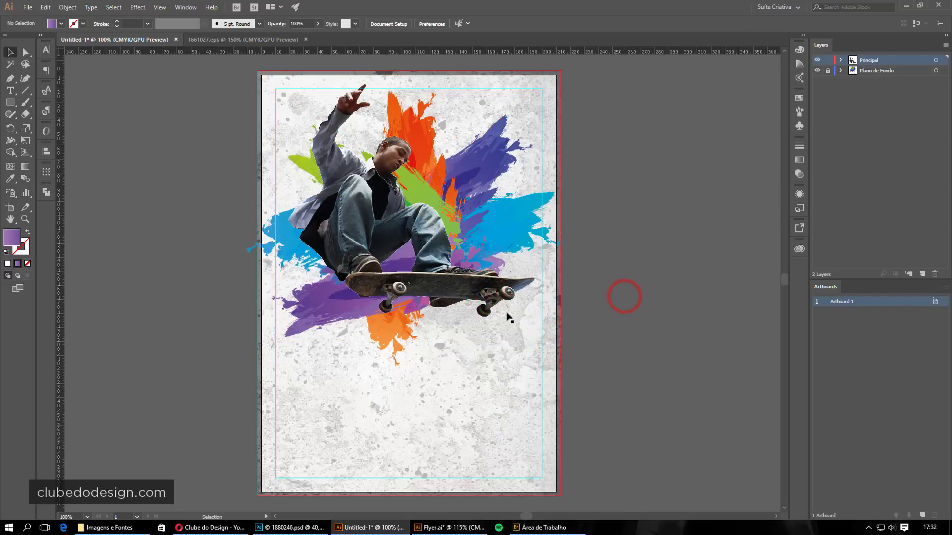
pyautogui.click(424, 258)
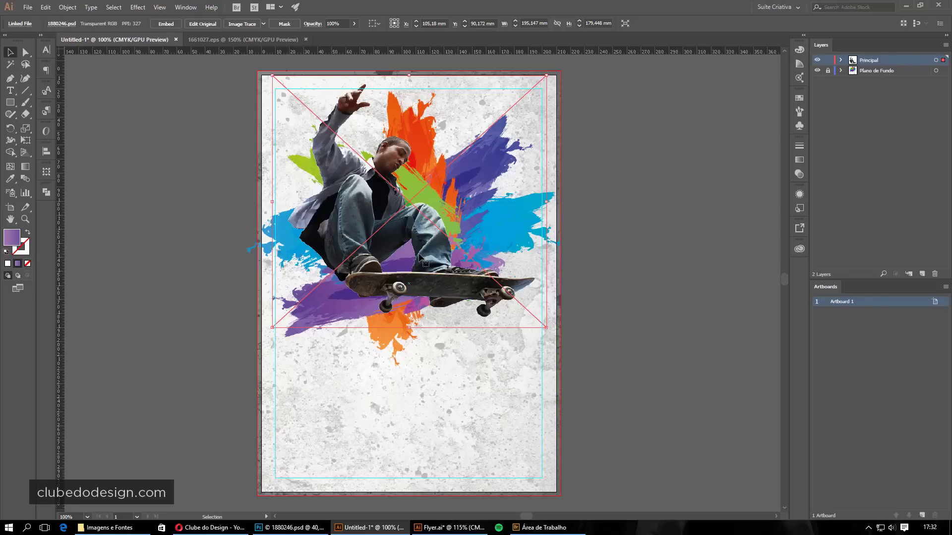
# Open the Links panel, move it off the artwork and make it taller
pyautogui.click(185, 7)
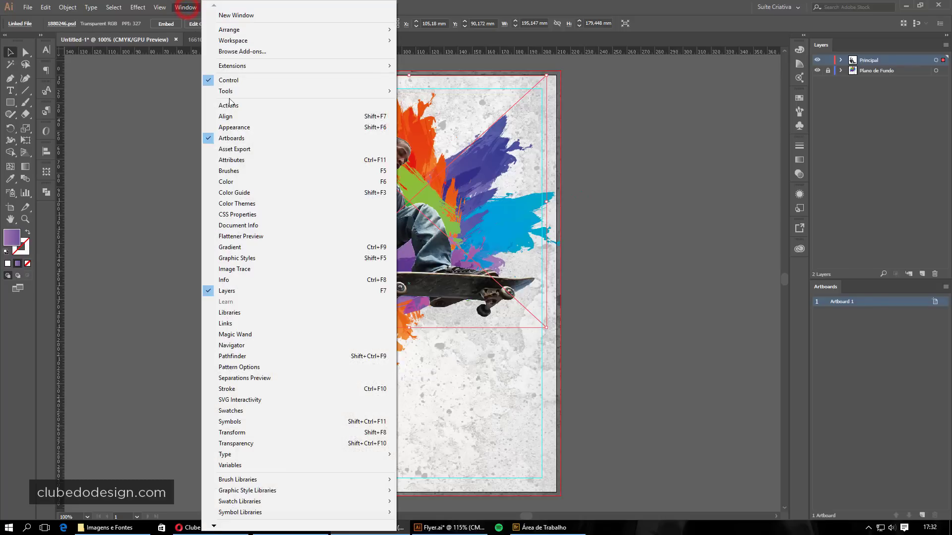
pyautogui.click(228, 323)
pyautogui.click(339, 190)
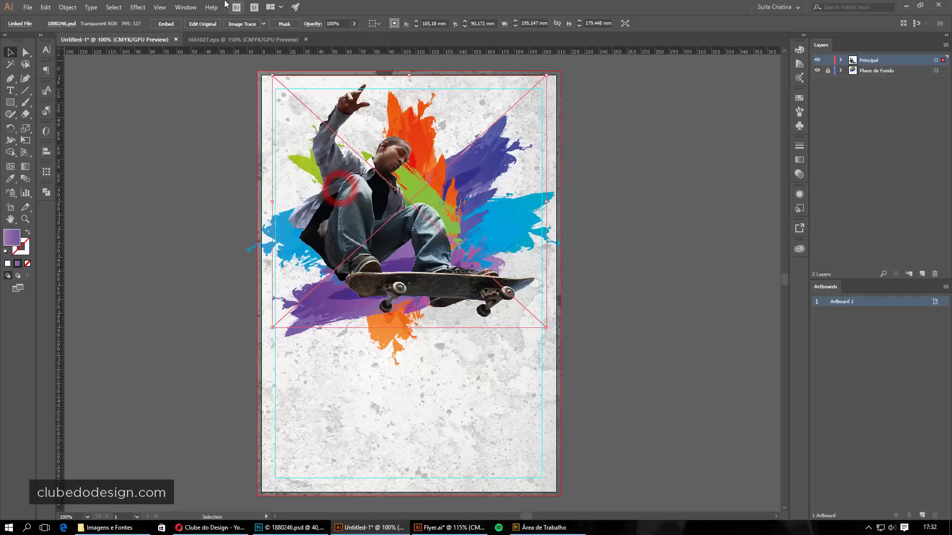
pyautogui.click(186, 7)
pyautogui.click(230, 323)
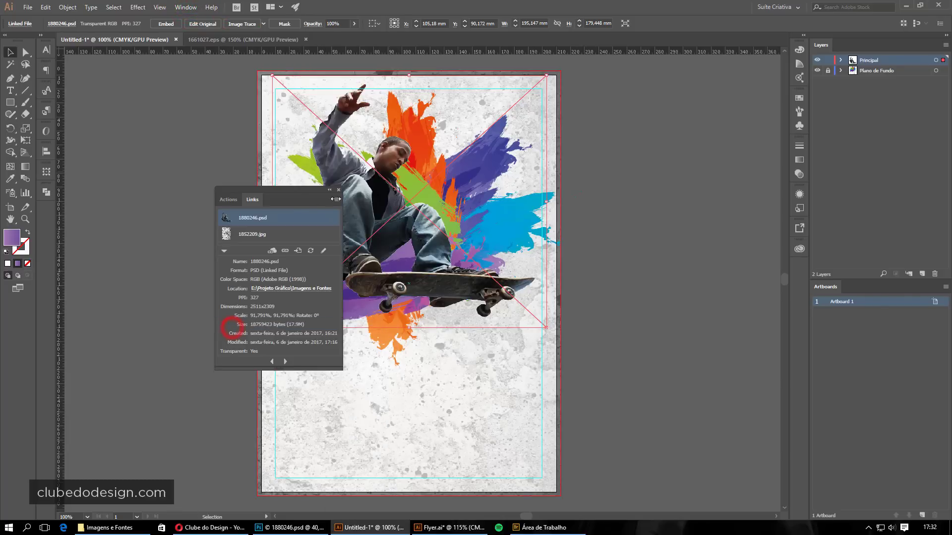
pyautogui.moveTo(294, 188); pyautogui.dragTo(575, 87)
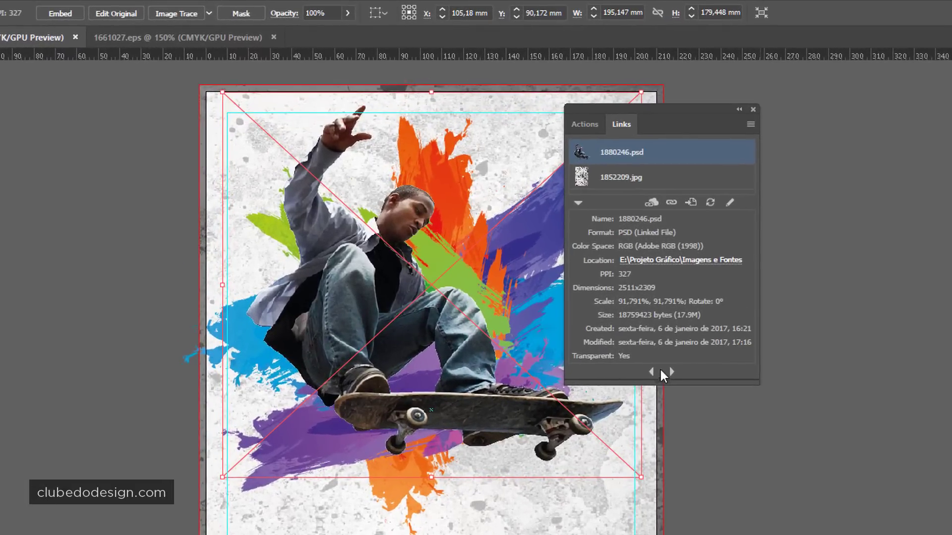
pyautogui.moveTo(658, 381); pyautogui.dragTo(658, 534)
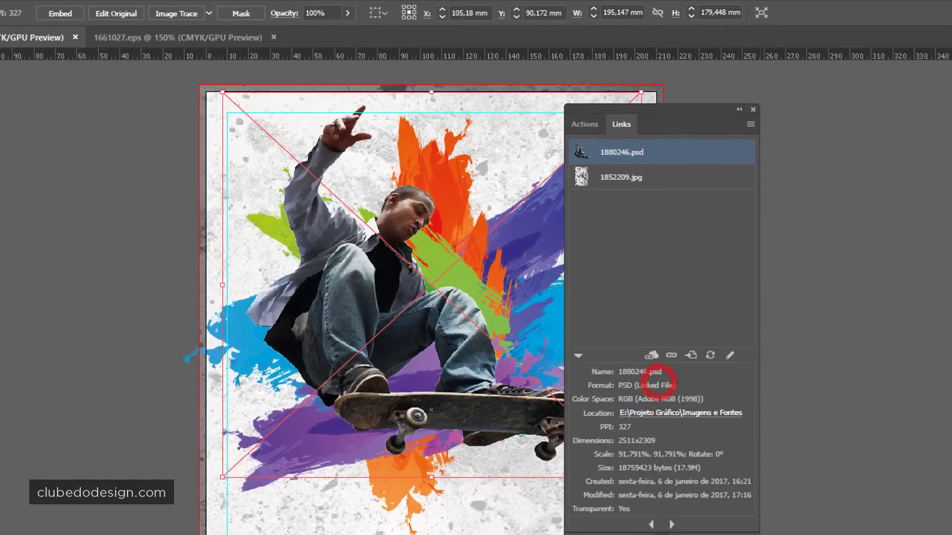
# Inspect the 1852209.jpg and 1880246.psd links, showing the PSD's details
pyautogui.click(665, 152)
pyautogui.moveTo(696, 107); pyautogui.dragTo(805, 100)
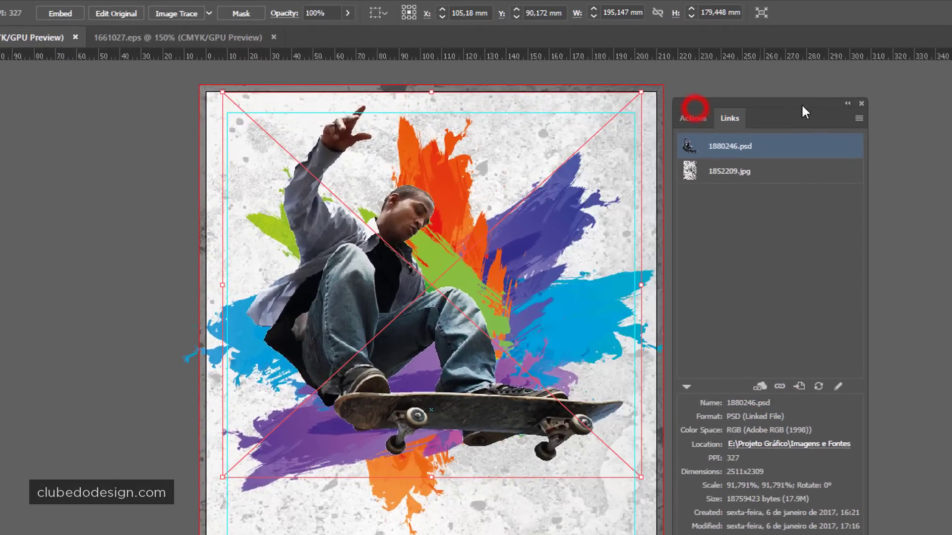
pyautogui.click(799, 172)
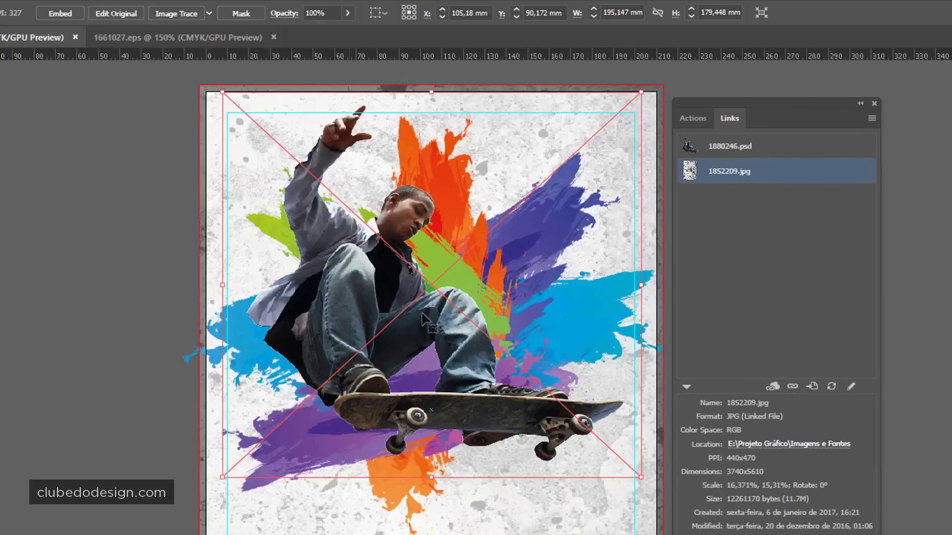
pyautogui.click(832, 277)
pyautogui.click(765, 146)
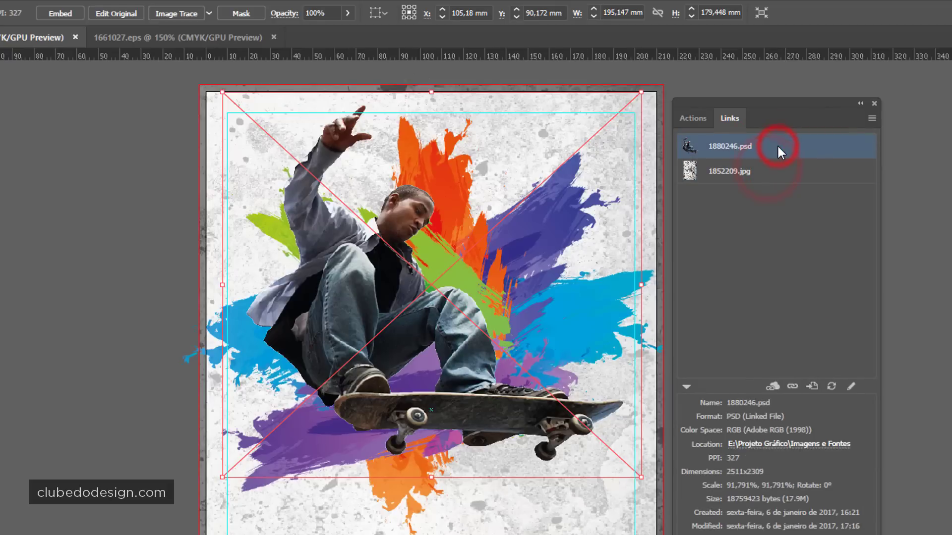
pyautogui.click(686, 386)
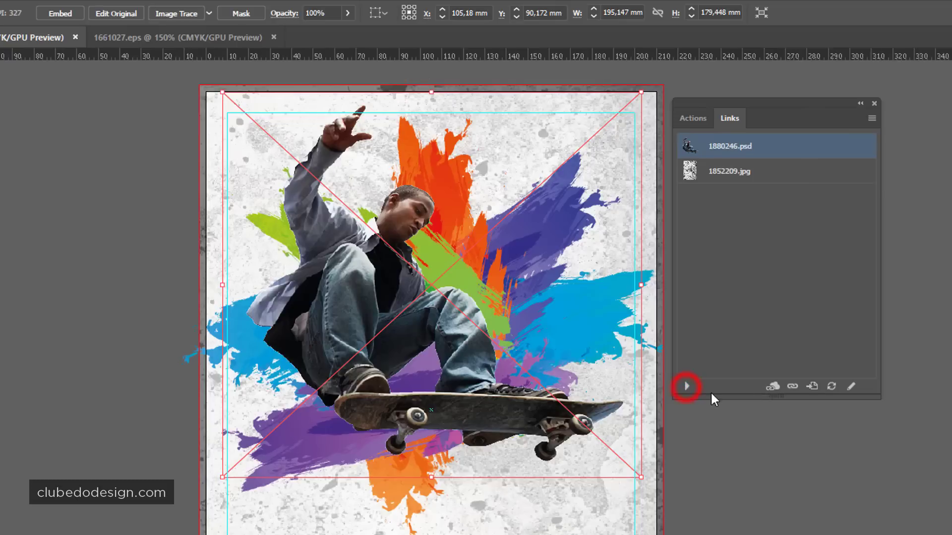
pyautogui.click(686, 387)
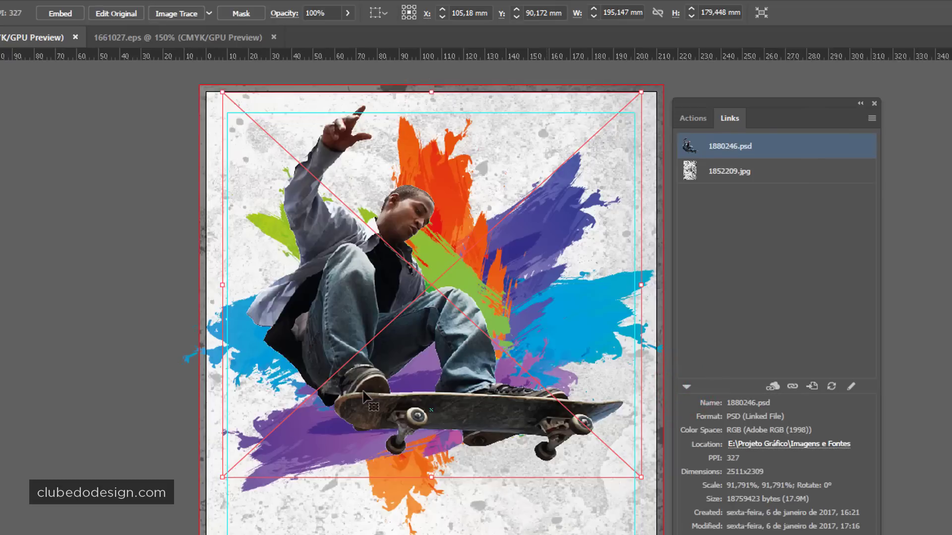
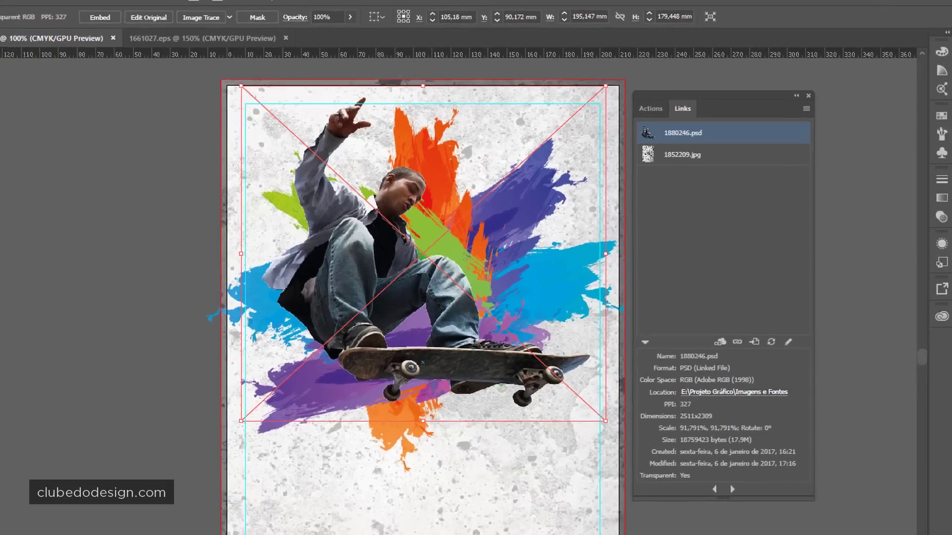
# Bring up the skater photo in Photoshop and add a Black & White adjustment layer
pyautogui.click(297, 527)
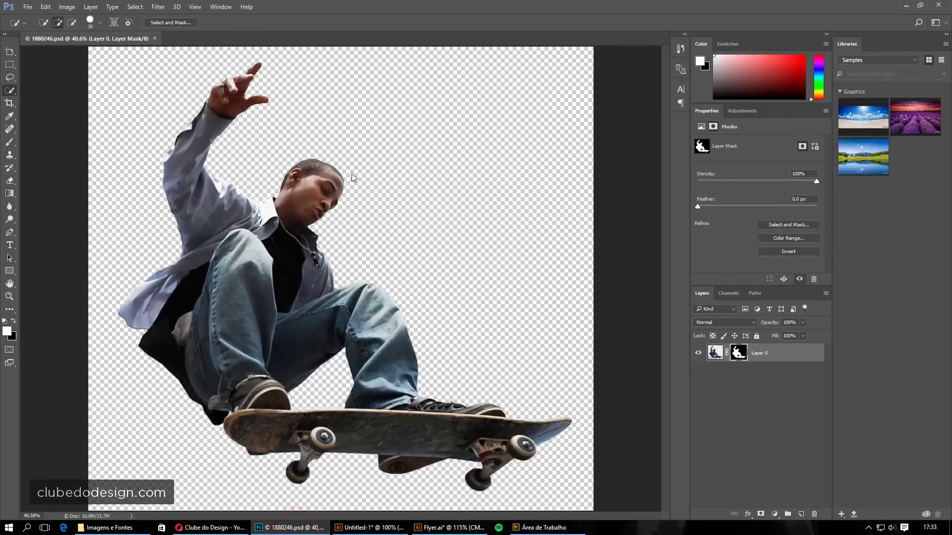
pyautogui.click(434, 530)
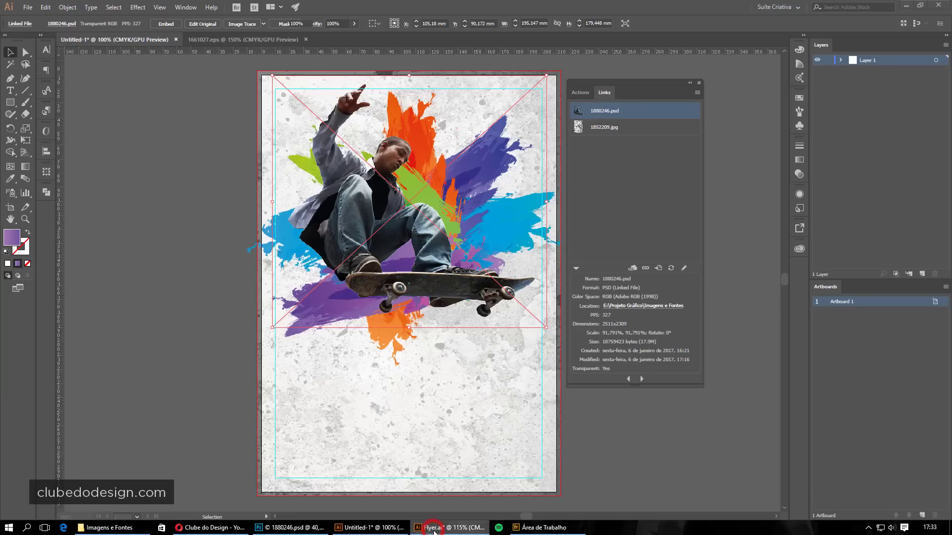
pyautogui.click(381, 527)
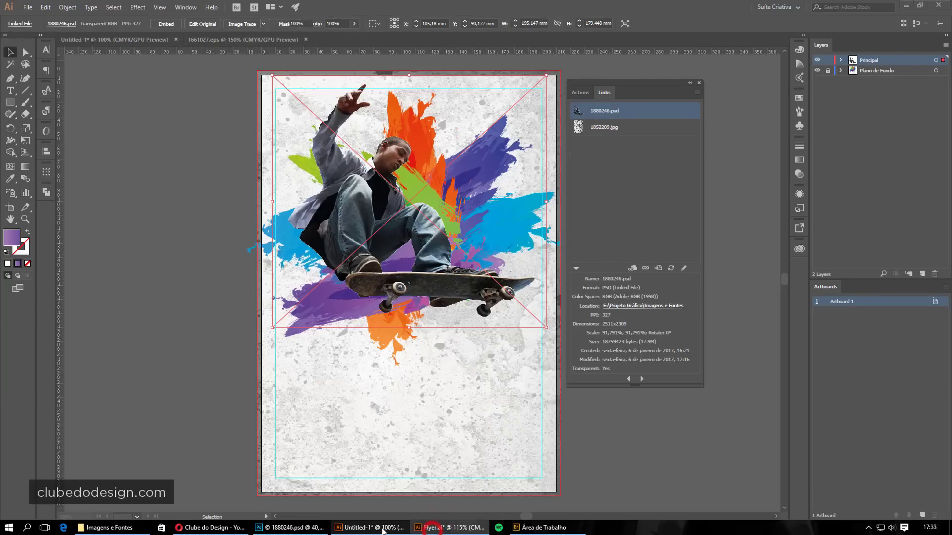
pyautogui.click(290, 527)
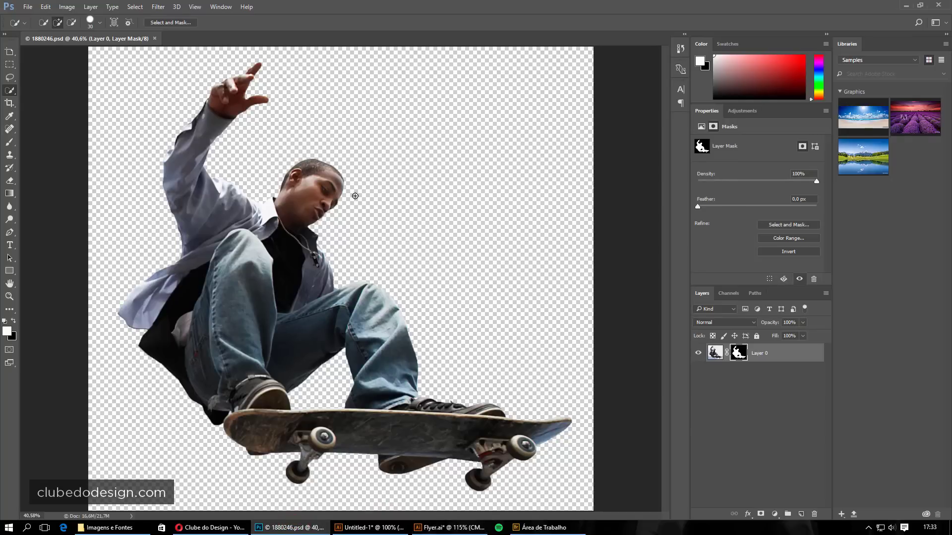
pyautogui.click(778, 515)
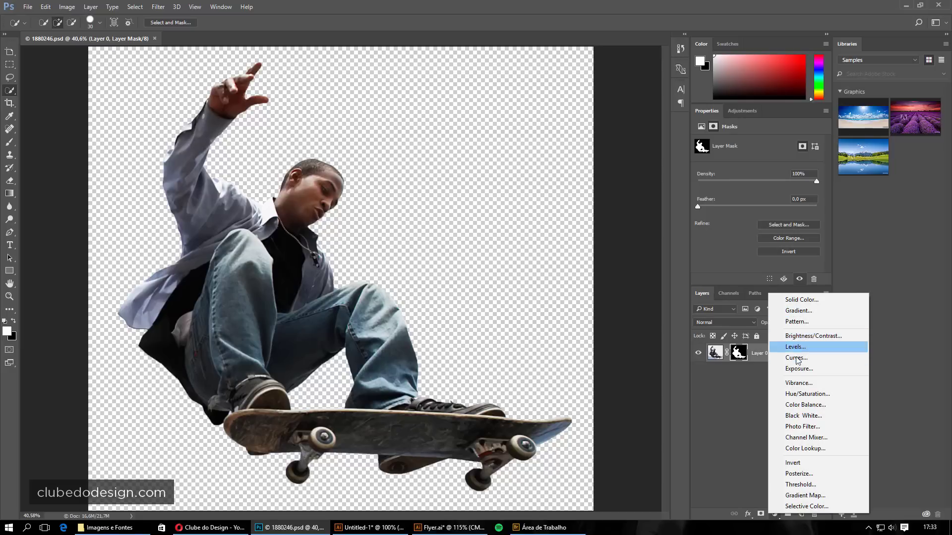
pyautogui.click(825, 421)
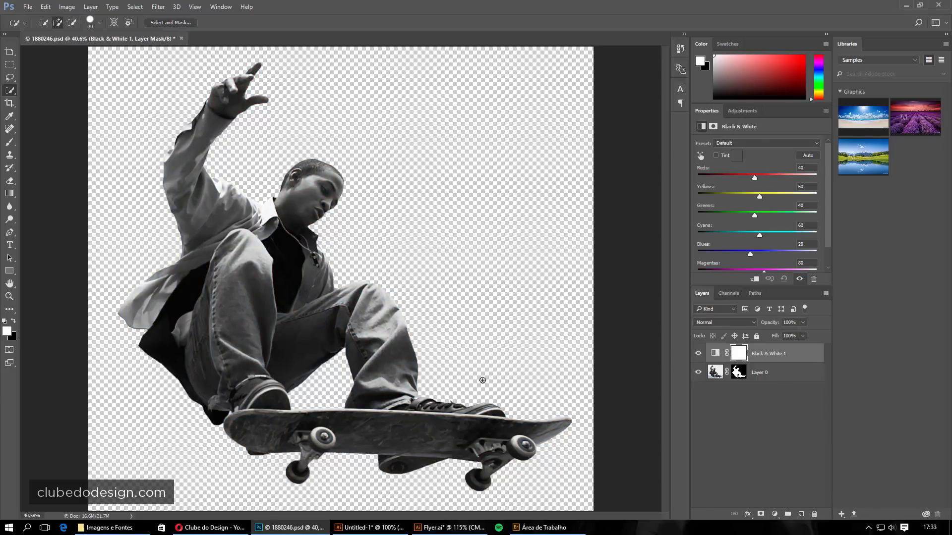
# Save the photo with the Black & White layer and return to the Untitled-1 flyer
pyautogui.click(782, 357)
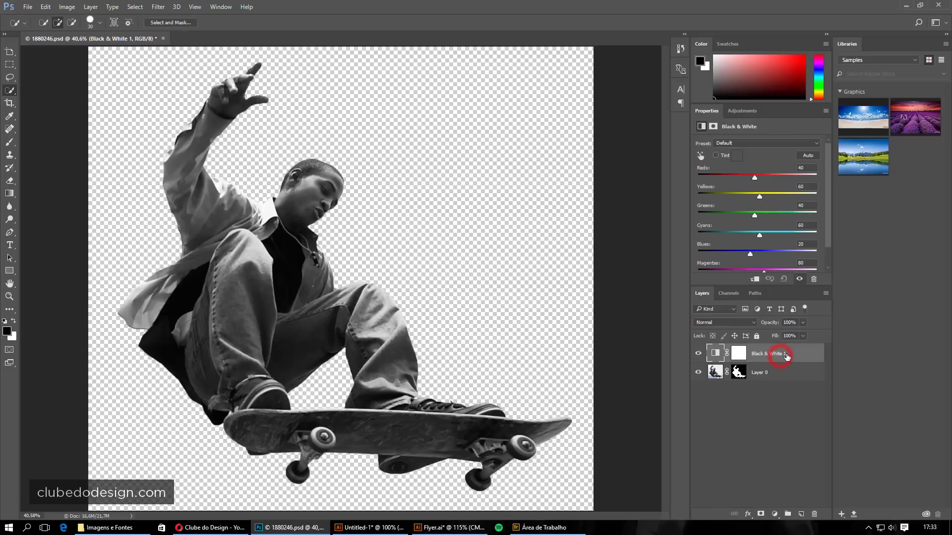
pyautogui.hotkey('ctrl', 's')
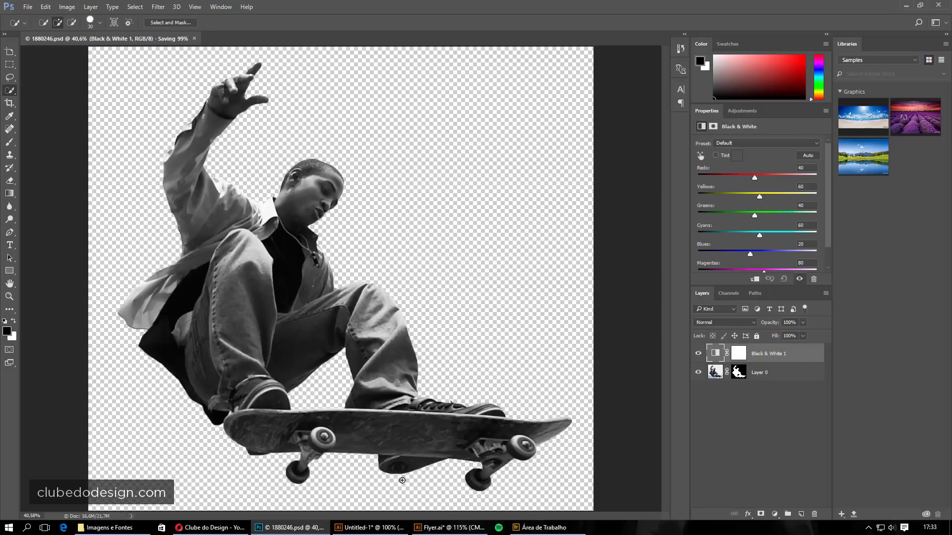
pyautogui.click(391, 530)
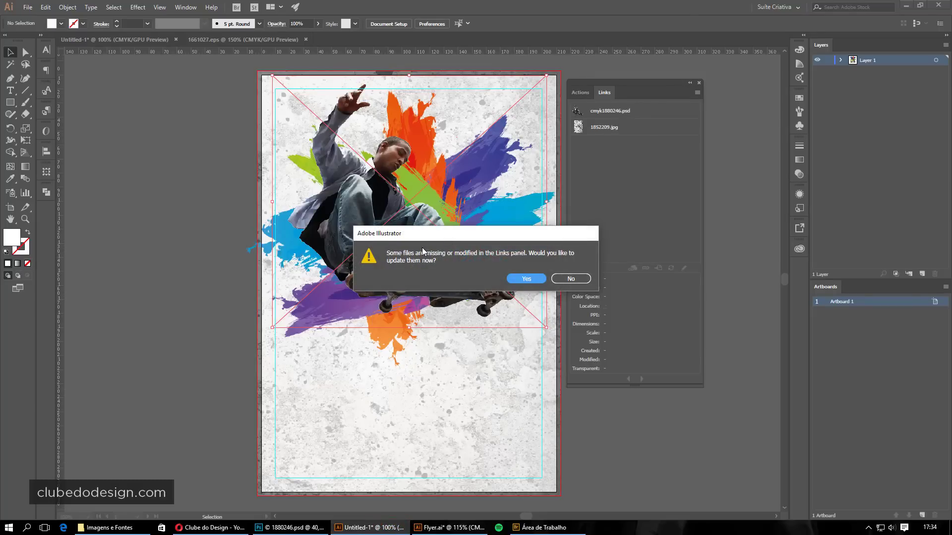
# Accept updating the modified skater link to grayscale, then bring up the Imagens e Fontes folder
pyautogui.click(528, 278)
pyautogui.click(174, 229)
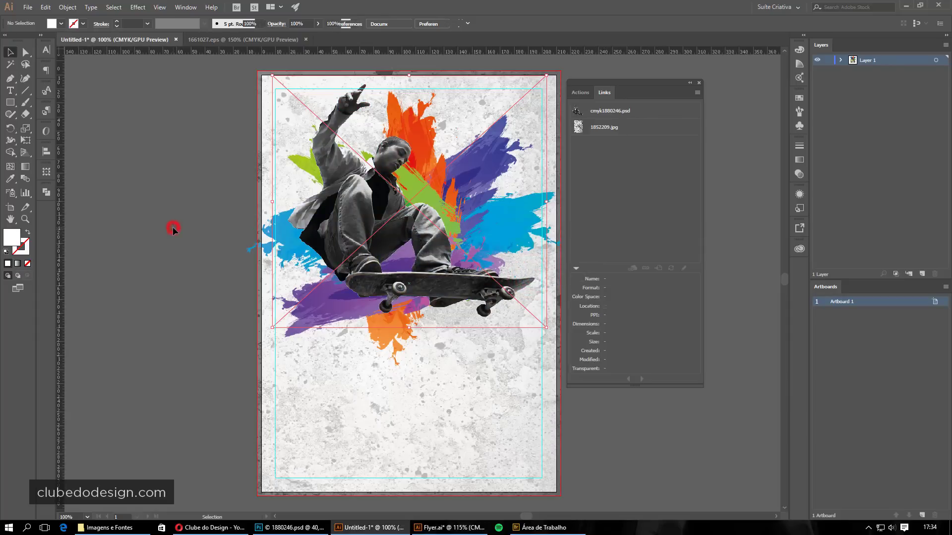
pyautogui.click(170, 145)
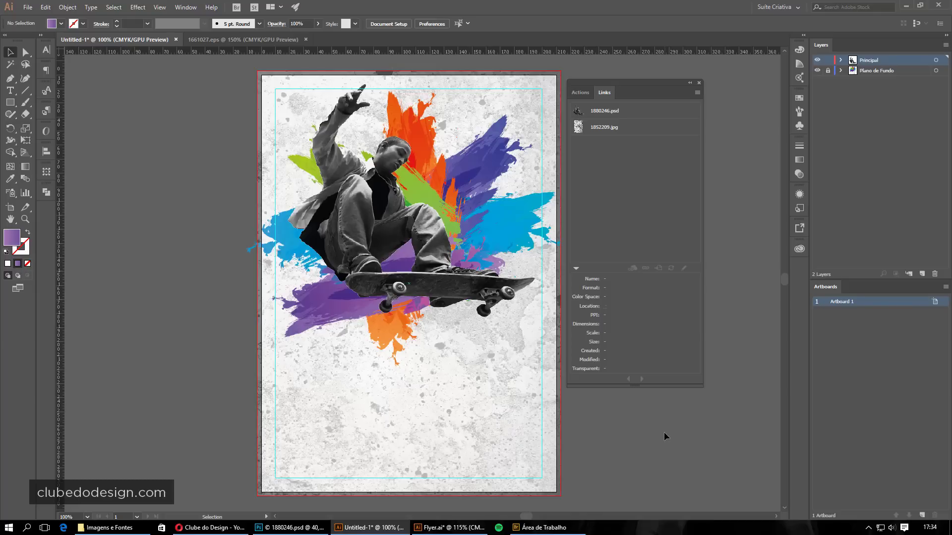
pyautogui.click(106, 527)
pyautogui.click(434, 321)
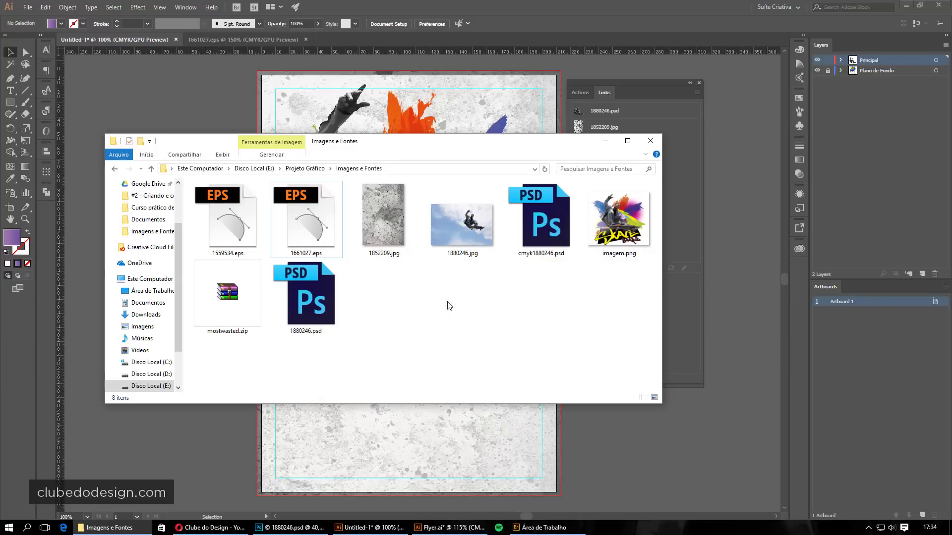
# Drag 1880246.psd from the Imagens e Fontes folder onto the flyer artboard
pyautogui.click(327, 289)
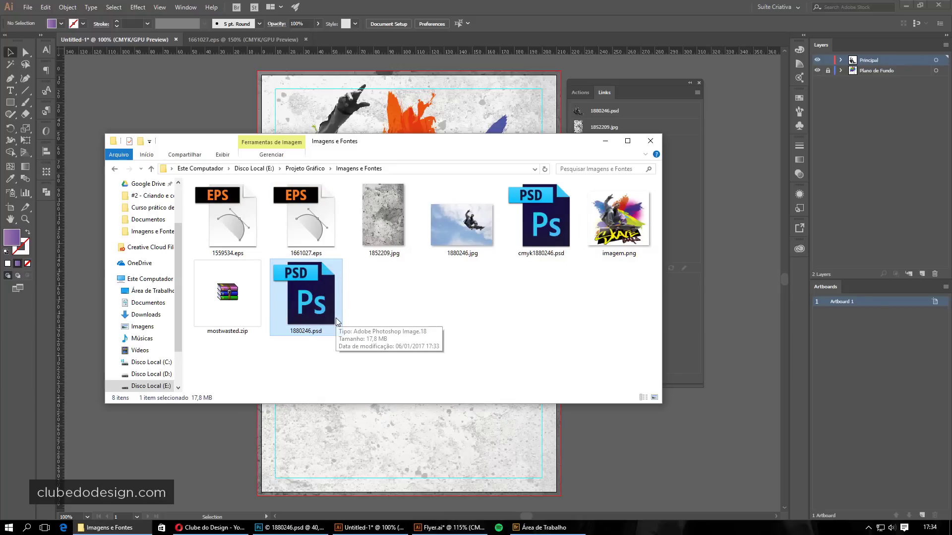
pyautogui.moveTo(336, 321); pyautogui.dragTo(372, 329)
pyautogui.click(690, 438)
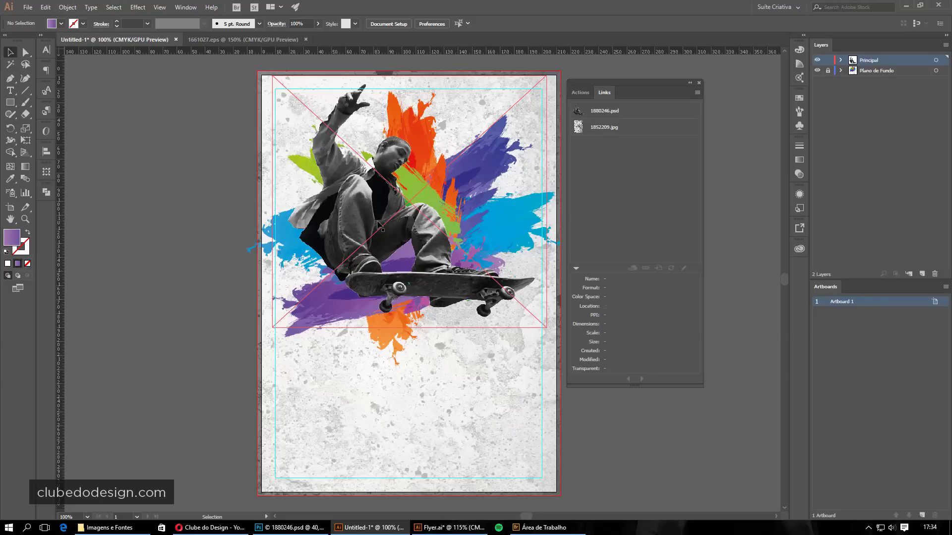
# Select the placed skater image and check the Imagens e Fontes folder
pyautogui.click(639, 421)
pyautogui.click(471, 307)
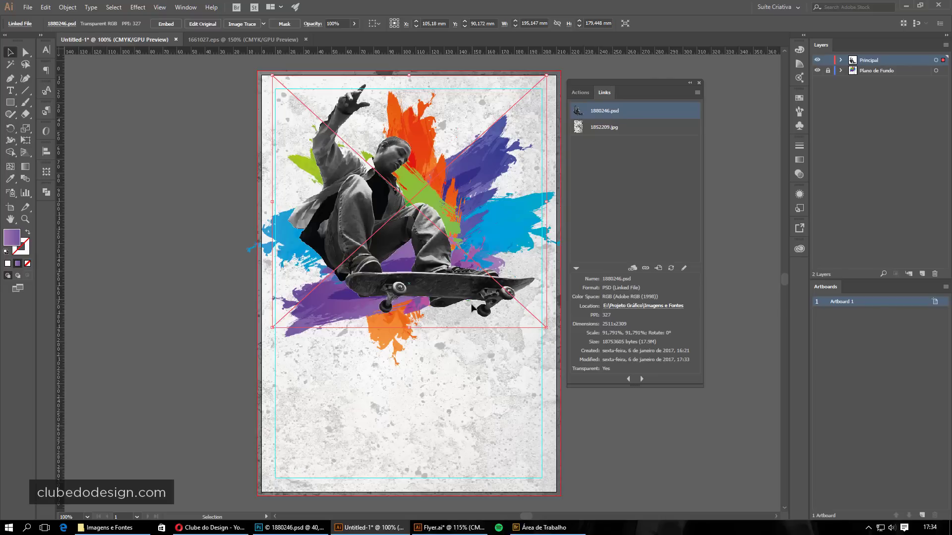
pyautogui.click(106, 528)
pyautogui.click(465, 268)
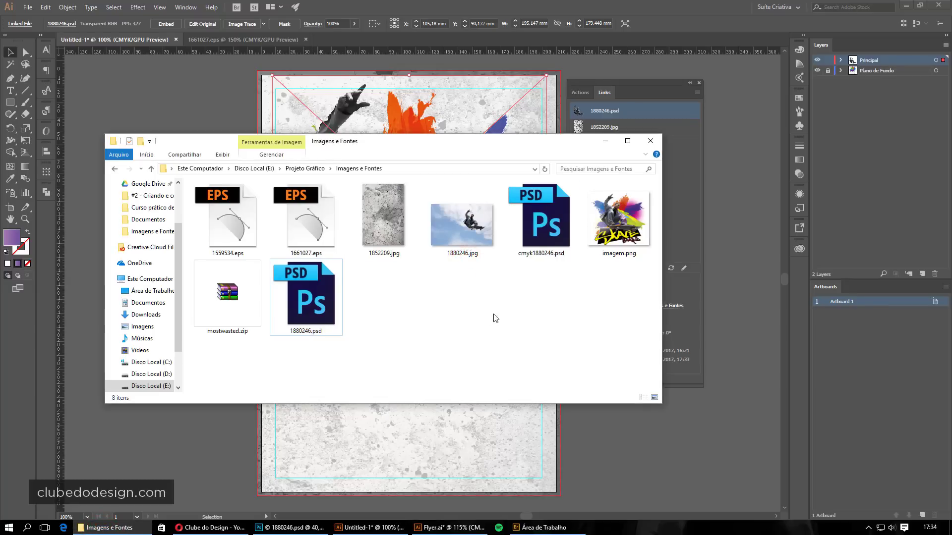
pyautogui.click(466, 327)
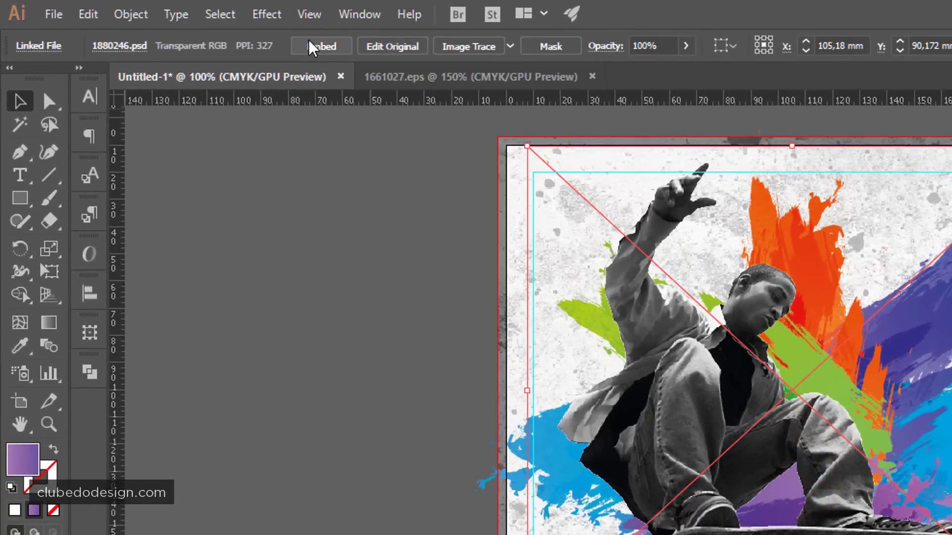
# Embed the skater photo with default Photoshop Import Options and move it up and left
pyautogui.click(312, 45)
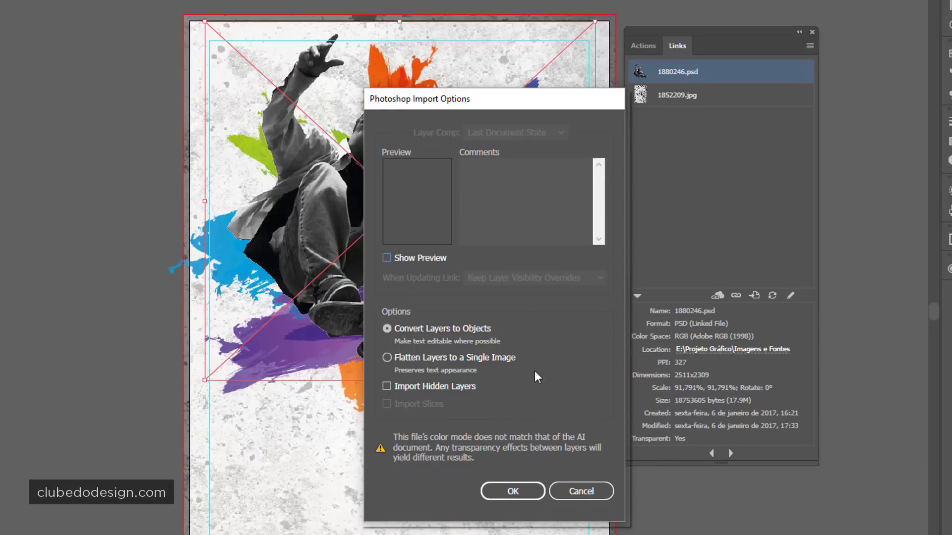
pyautogui.click(514, 492)
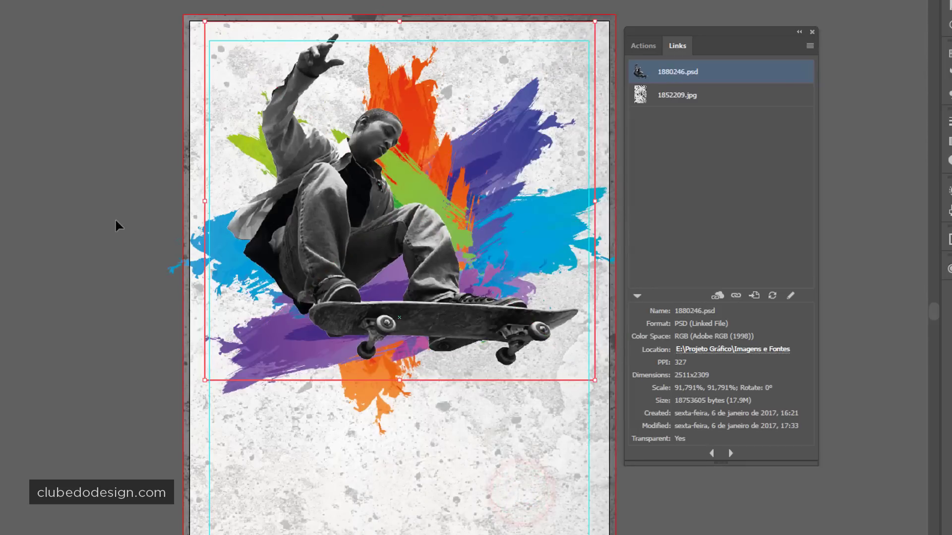
pyautogui.click(117, 218)
pyautogui.moveTo(377, 242)
pyautogui.mouseDown()
pyautogui.moveTo(316, 216)
pyautogui.moveTo(345, 185)
pyautogui.mouseUp()
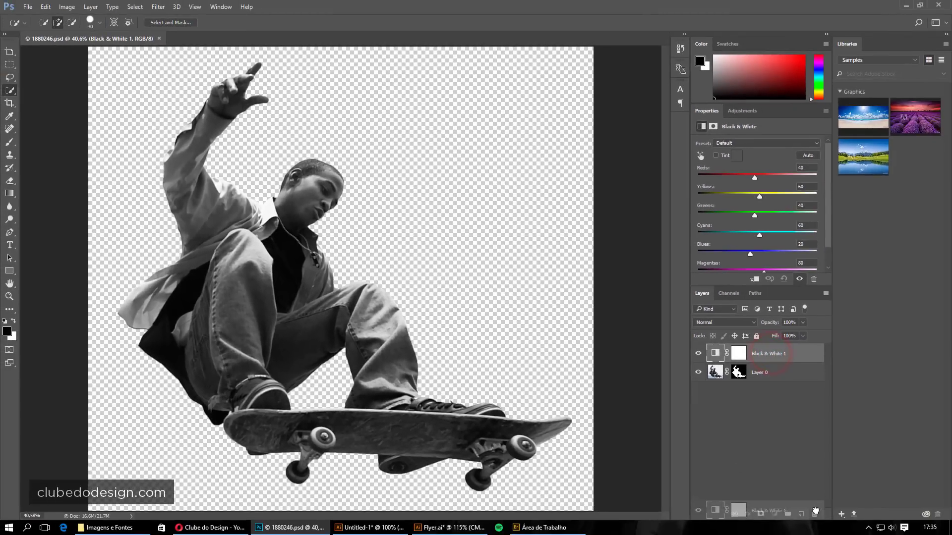
# Delete the Black & White 1 layer, save the colour photo, and return to Untitled-1
pyautogui.press('Delete')
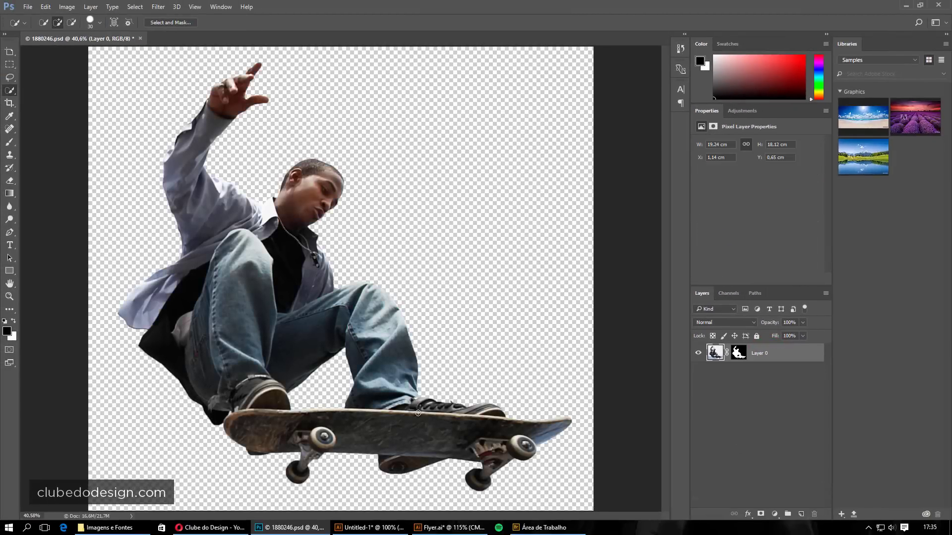
pyautogui.hotkey('ctrl', 's')
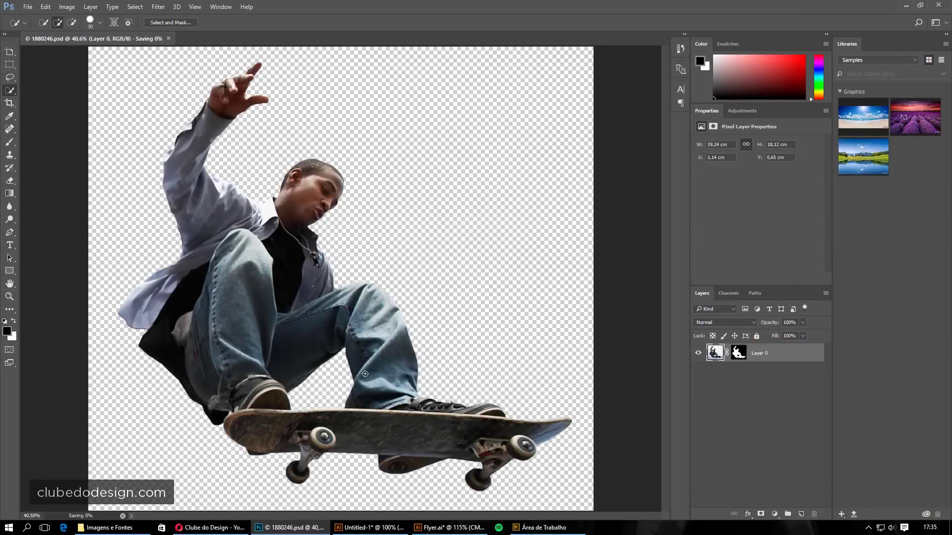
pyautogui.click(367, 528)
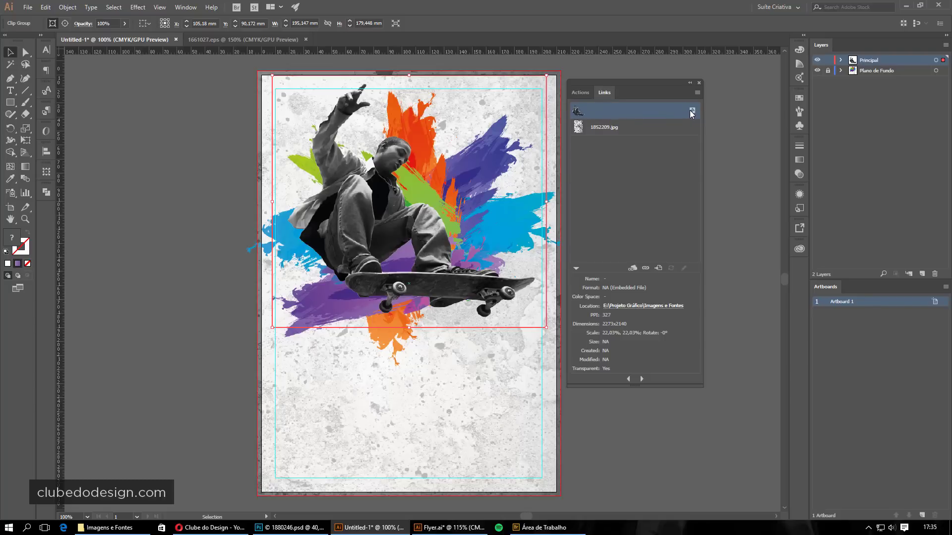
# Update the 1880246.psd link to show the colour skater, then close the Links panel
pyautogui.click(197, 173)
pyautogui.click(371, 201)
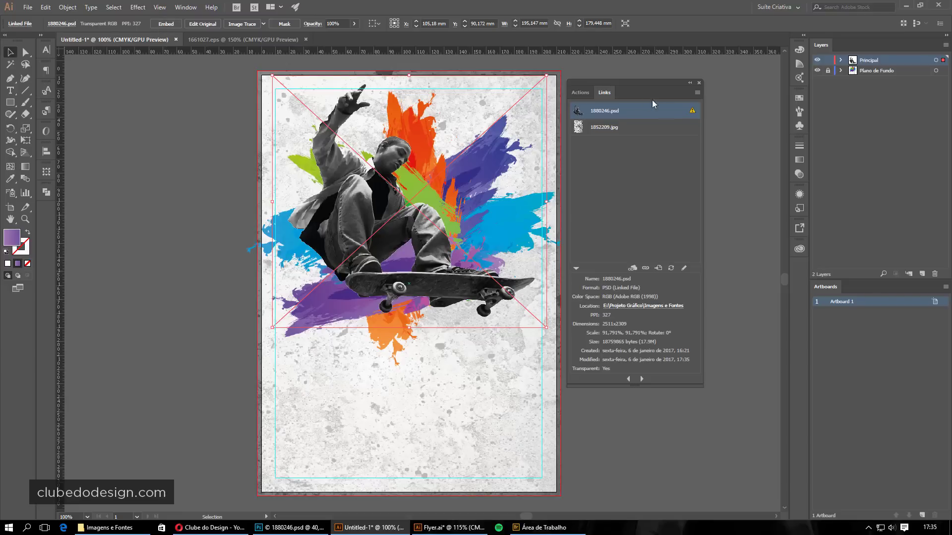
pyautogui.click(692, 111)
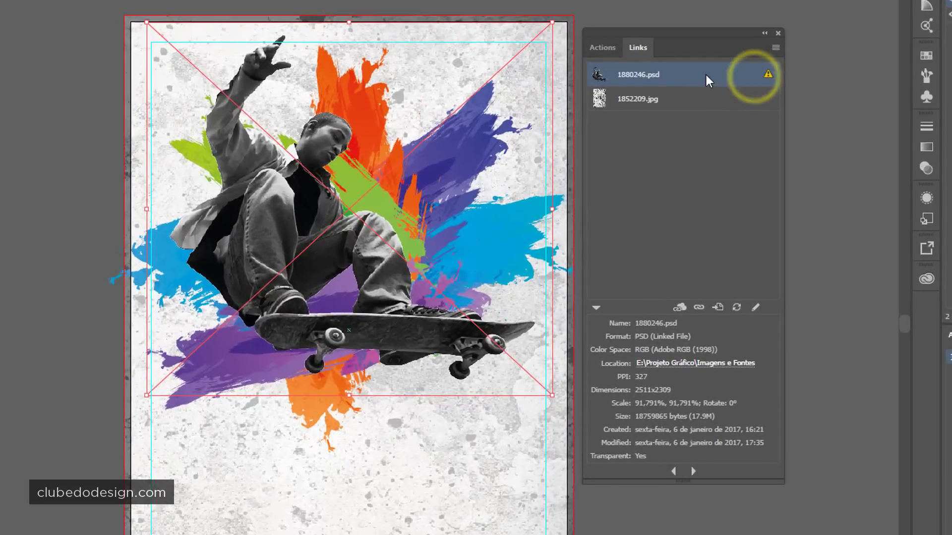
pyautogui.click(693, 75)
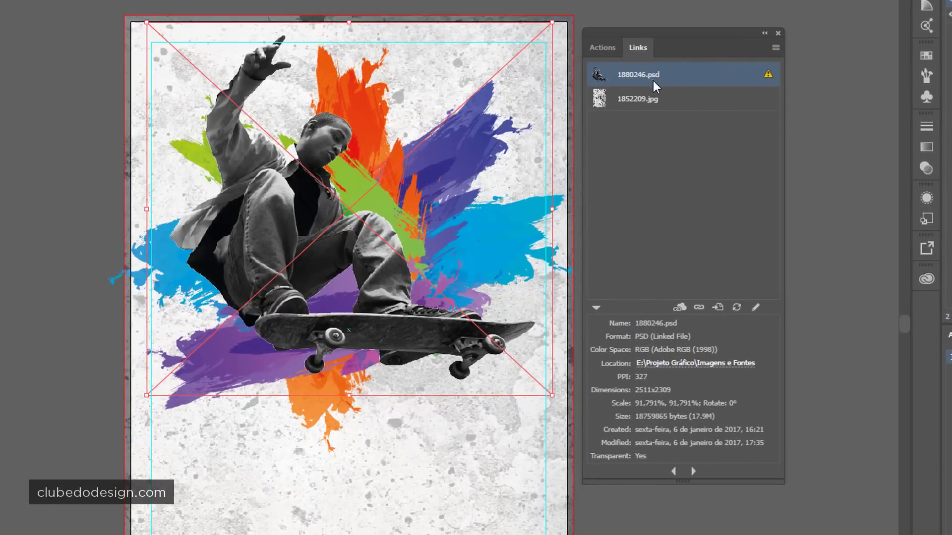
pyautogui.click(734, 308)
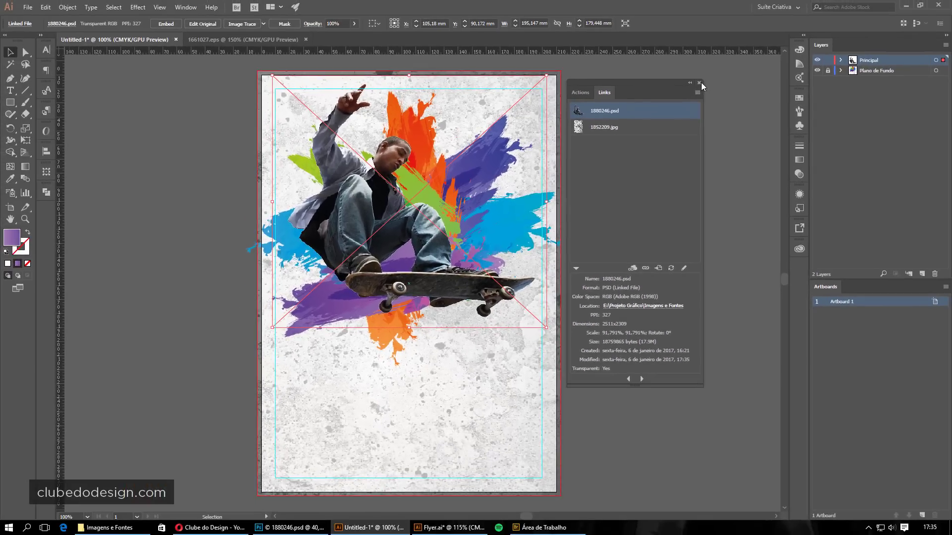
pyautogui.click(699, 83)
pyautogui.click(694, 103)
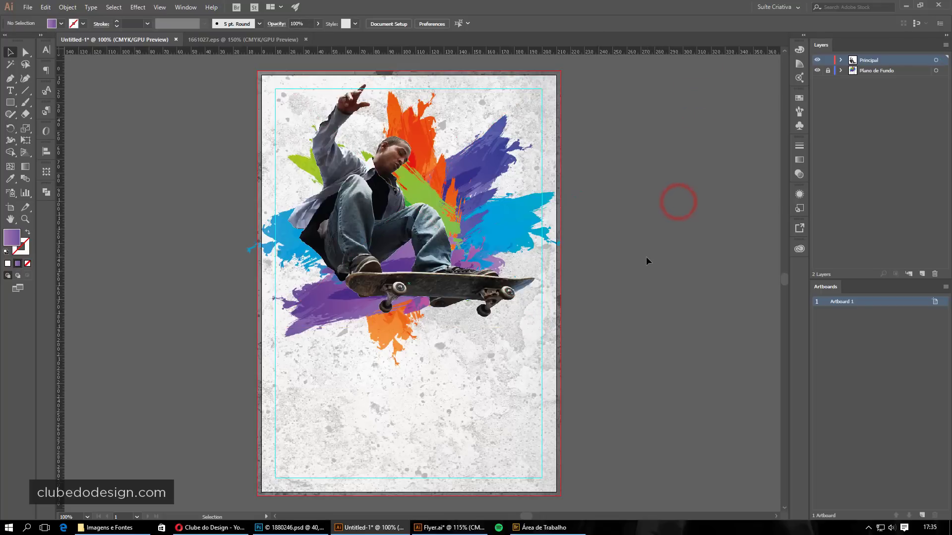
# Expand the Principal layer to find the skater photo and switch to Draw Behind mode
pyautogui.click(383, 194)
pyautogui.click(694, 317)
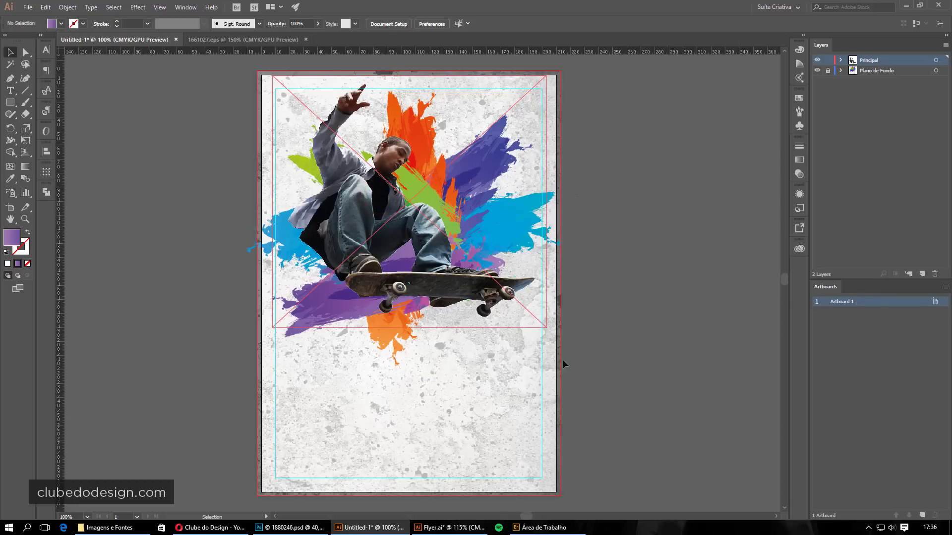
pyautogui.click(841, 60)
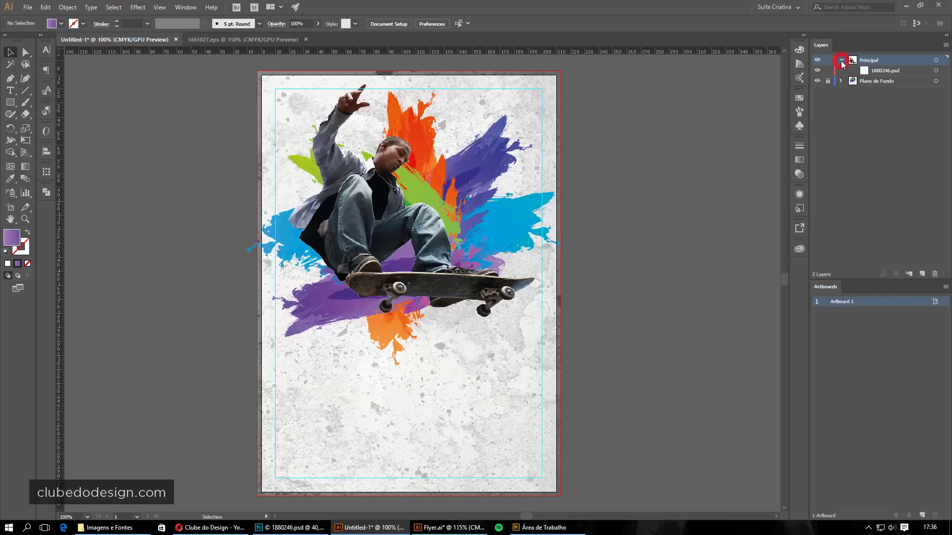
pyautogui.click(882, 60)
pyautogui.click(396, 190)
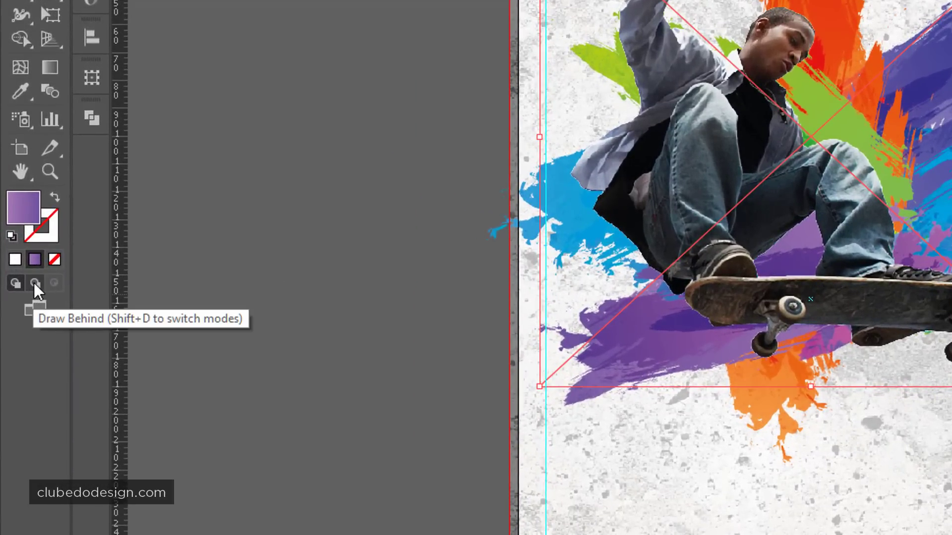
pyautogui.click(35, 285)
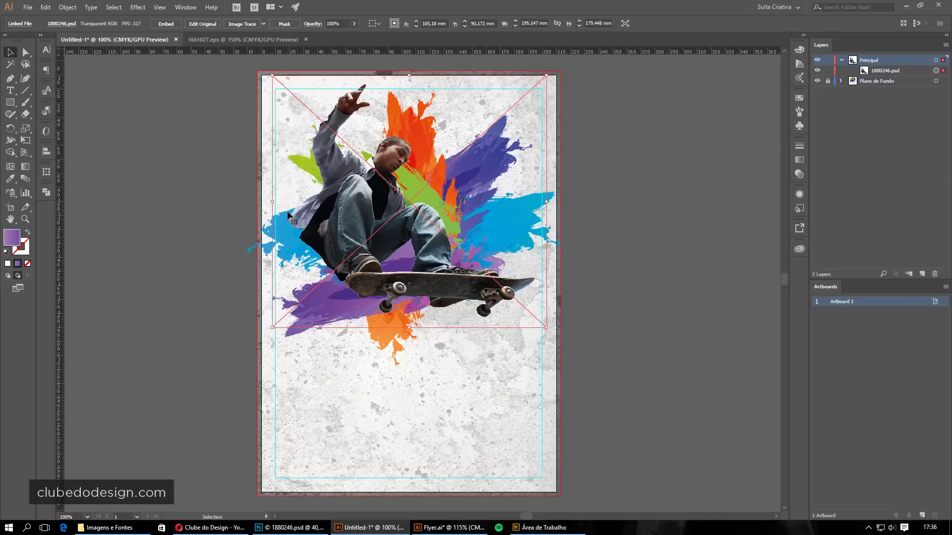
pyautogui.click(18, 276)
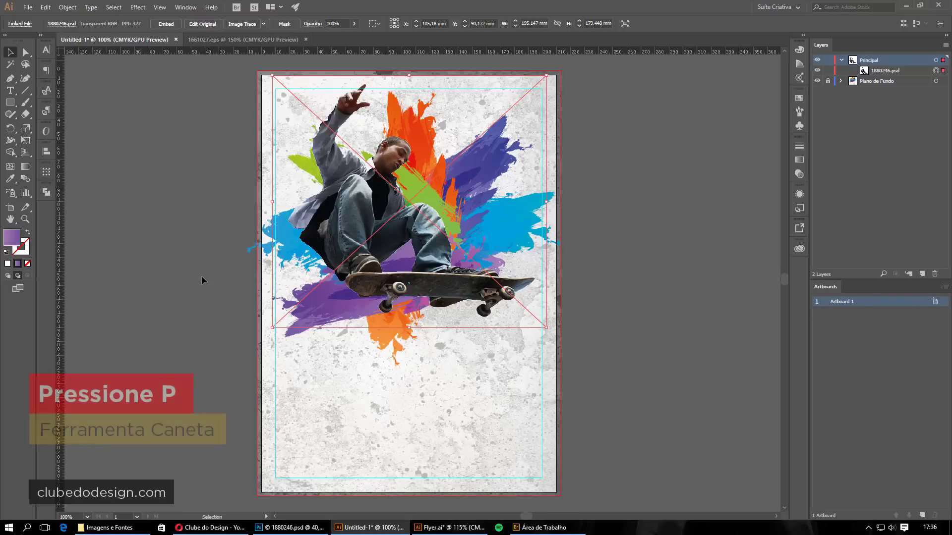
# Draw a closed four-point path under the skateboard with default white fill and black stroke
pyautogui.press('p')
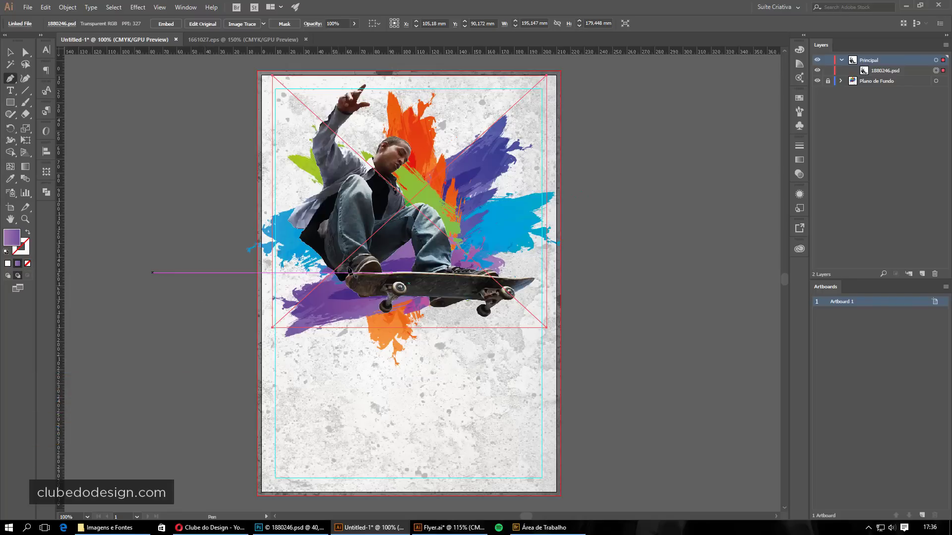
pyautogui.click(304, 261)
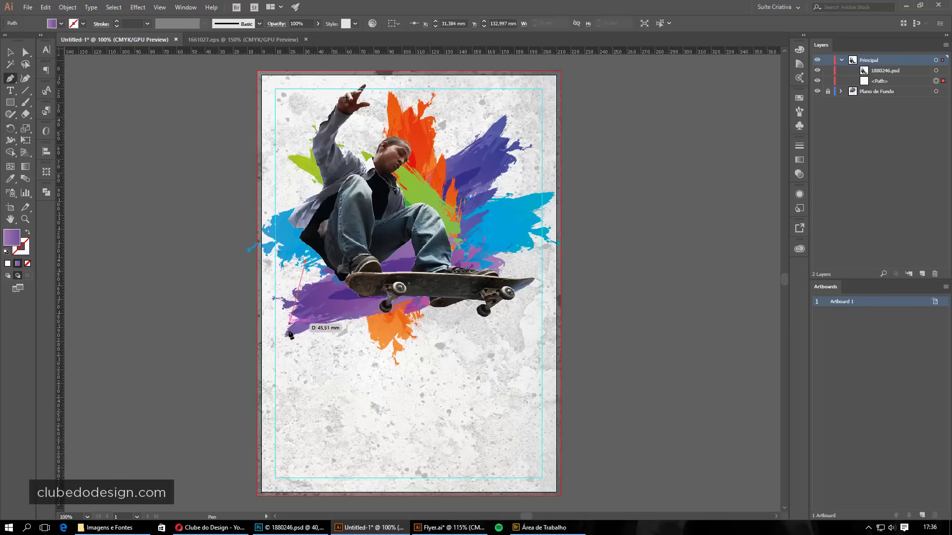
pyautogui.click(285, 370)
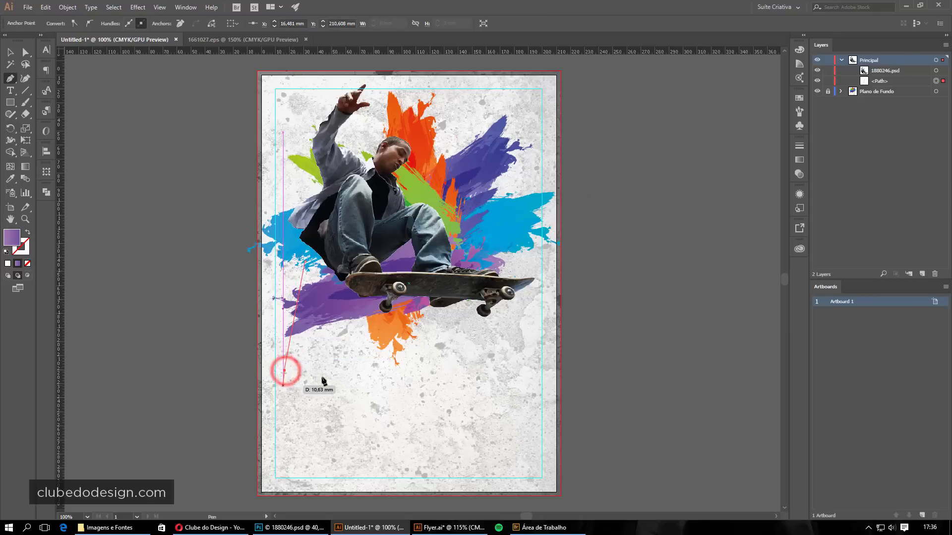
pyautogui.click(531, 332)
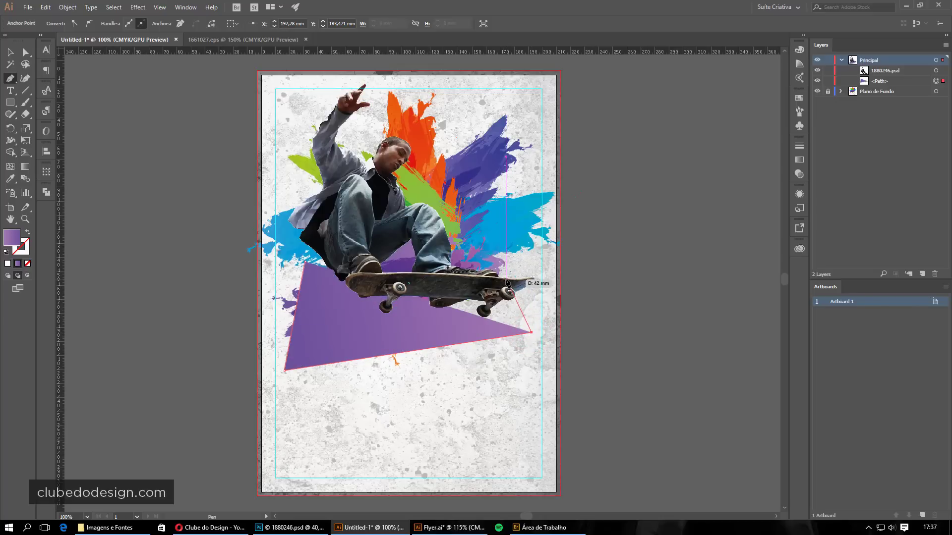
pyautogui.click(506, 279)
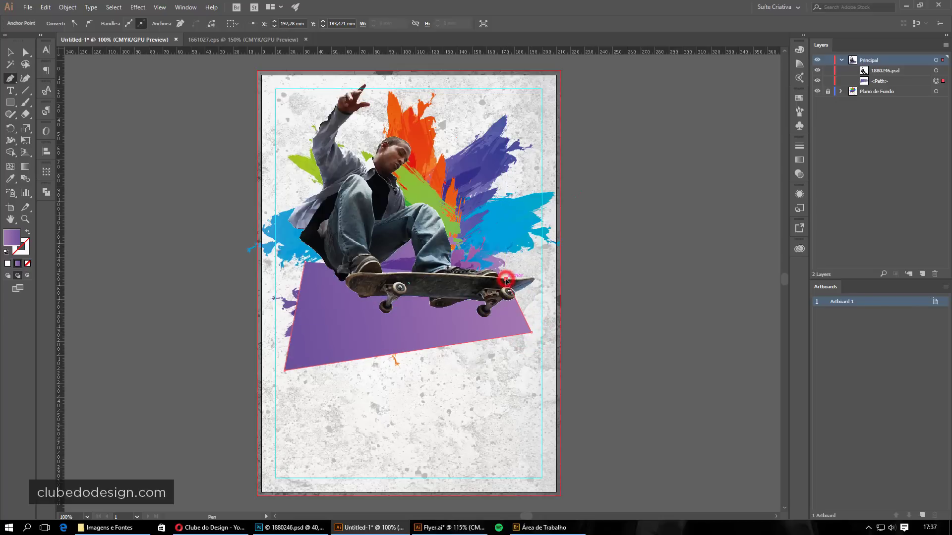
pyautogui.click(306, 263)
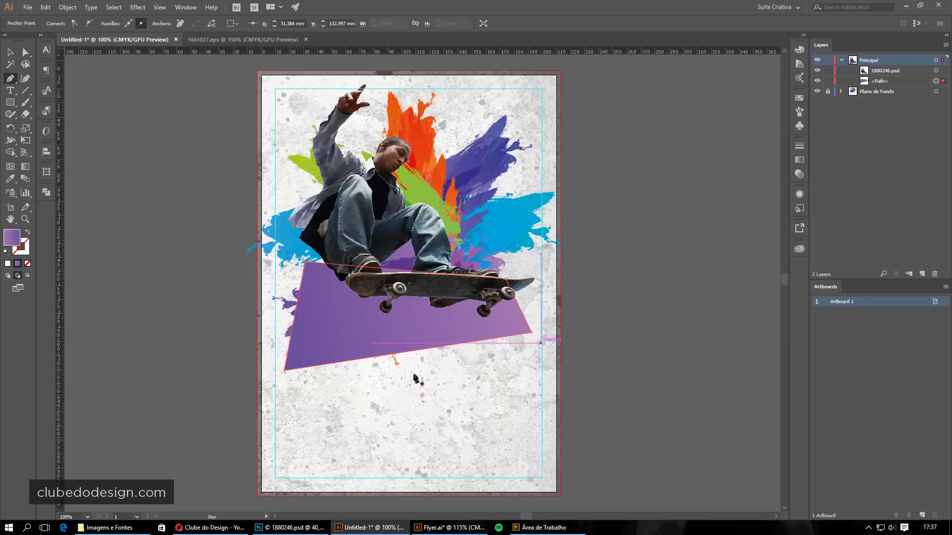
pyautogui.press('d')
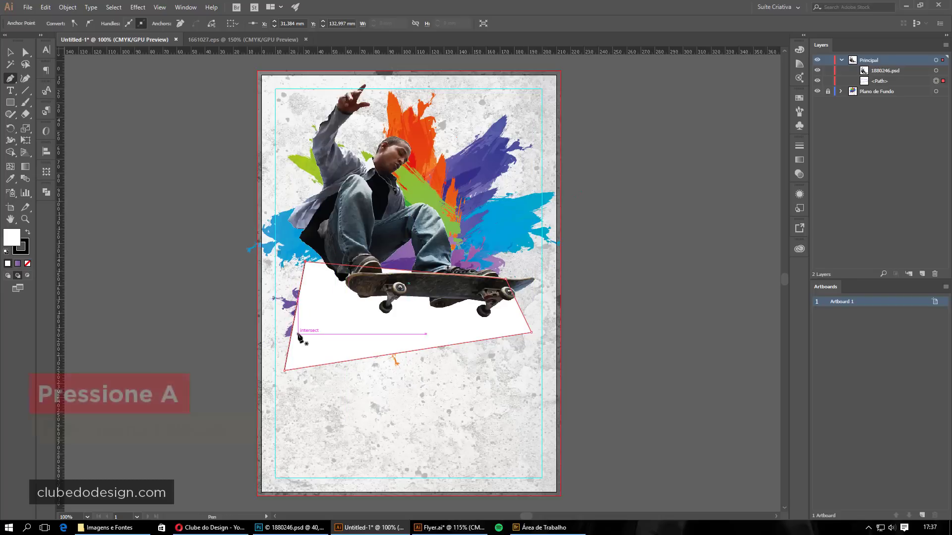
# Move the white shape lower, drop its top-left corner, and lock the skater photo layer
pyautogui.press('a')
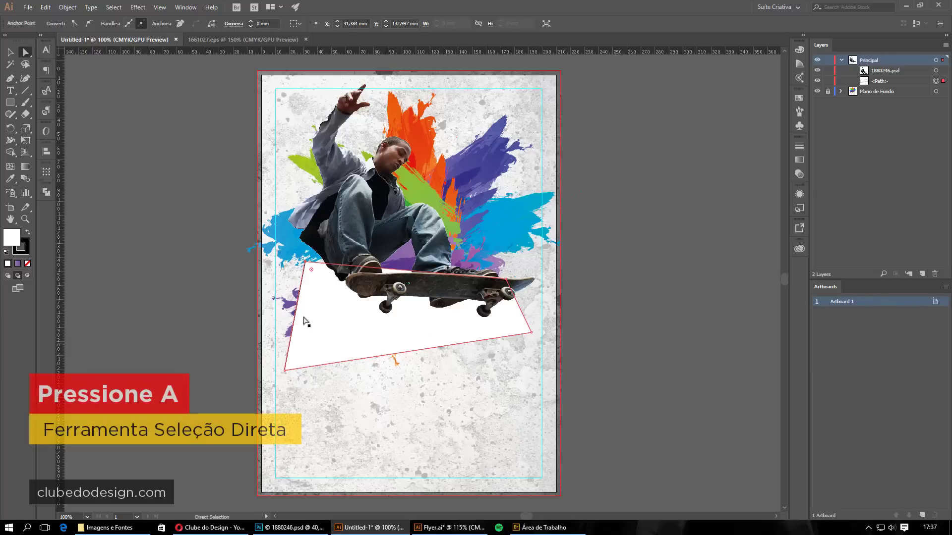
pyautogui.click(332, 365)
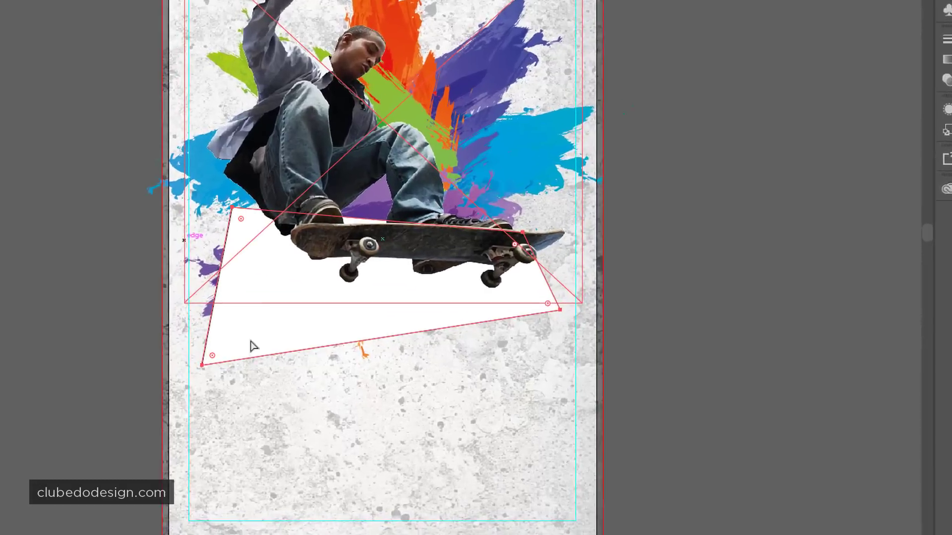
pyautogui.click(221, 319)
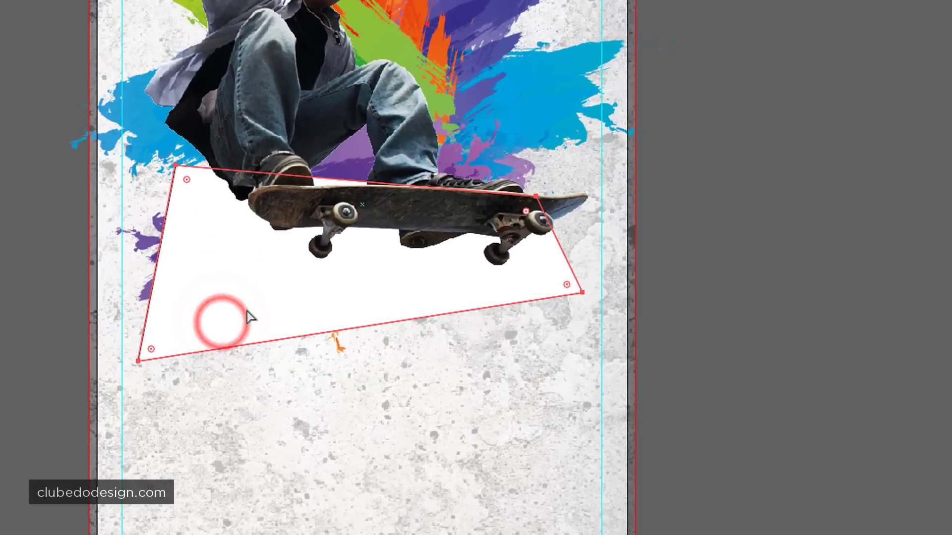
pyautogui.moveTo(174, 171); pyautogui.dragTo(182, 224)
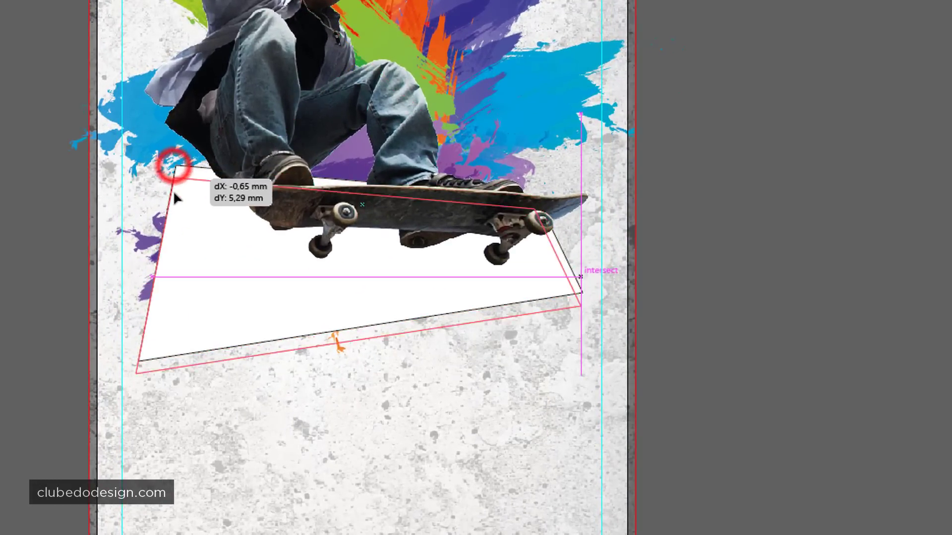
pyautogui.click(174, 196)
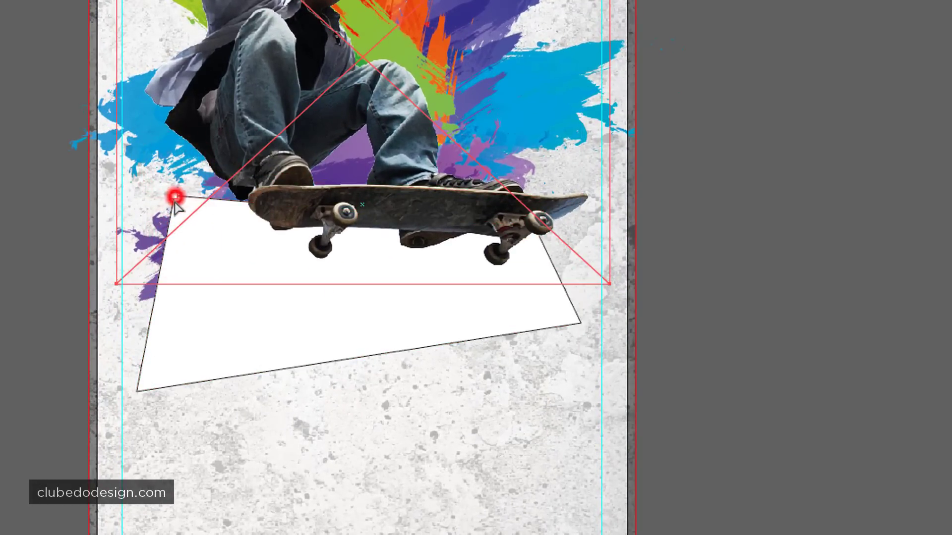
pyautogui.moveTo(174, 196); pyautogui.dragTo(168, 226)
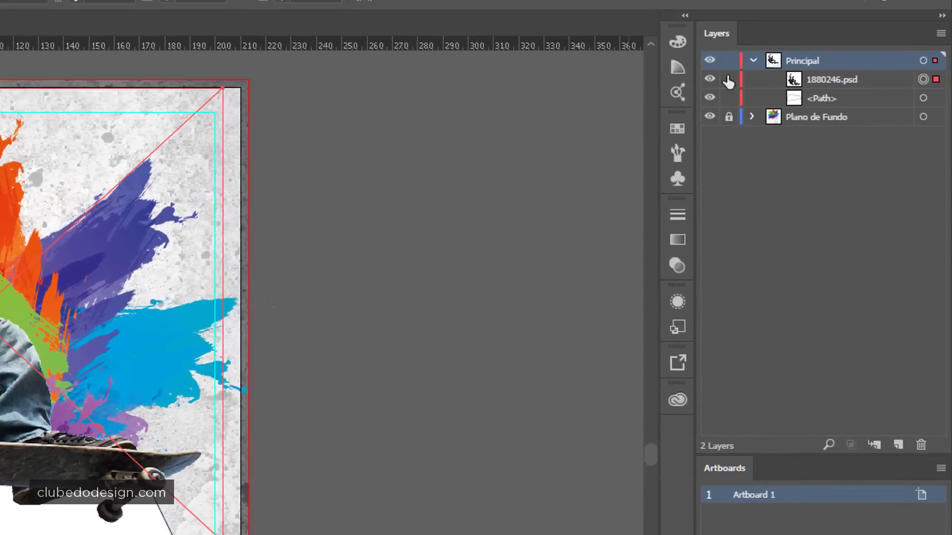
pyautogui.click(727, 79)
# Shift the white shape up-left and adjust its corner anchors
pyautogui.click(313, 347)
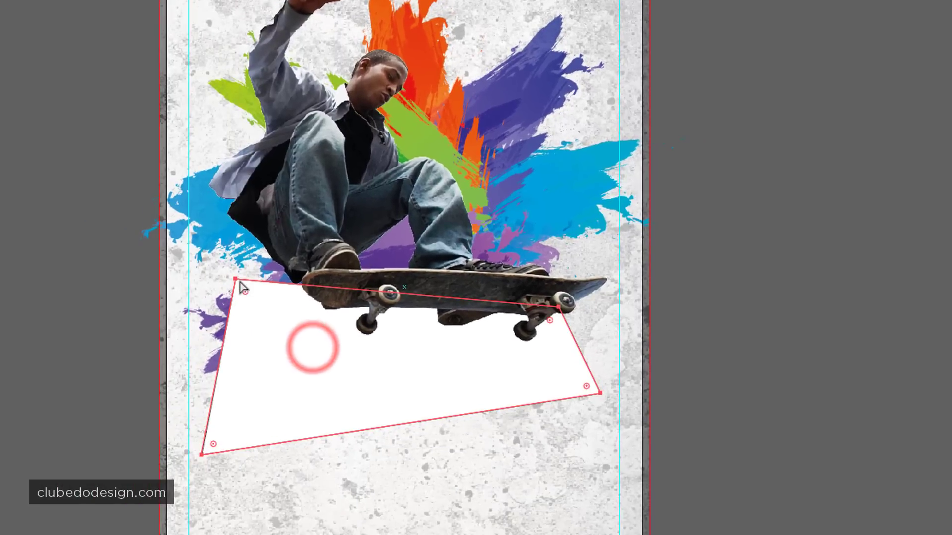
pyautogui.moveTo(238, 280); pyautogui.dragTo(247, 328)
pyautogui.click(229, 296)
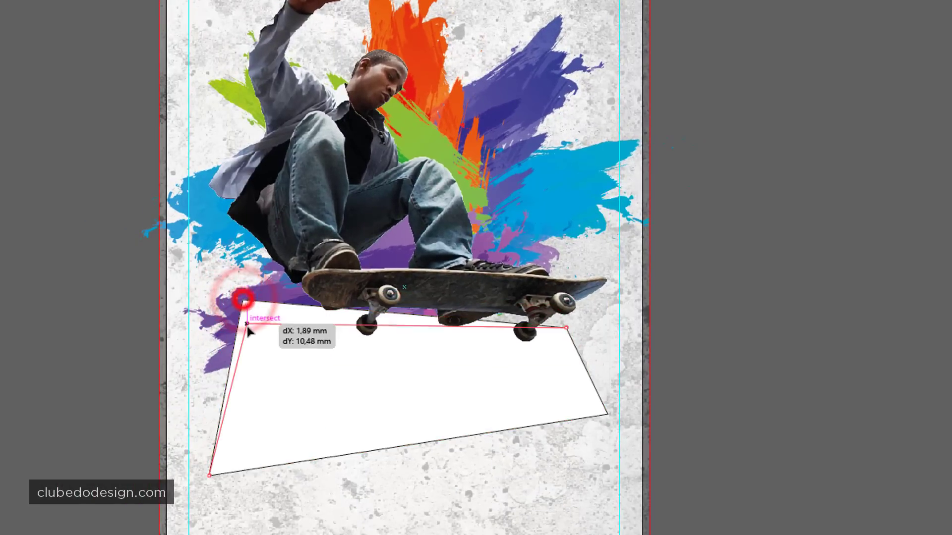
pyautogui.moveTo(365, 391); pyautogui.dragTo(353, 352)
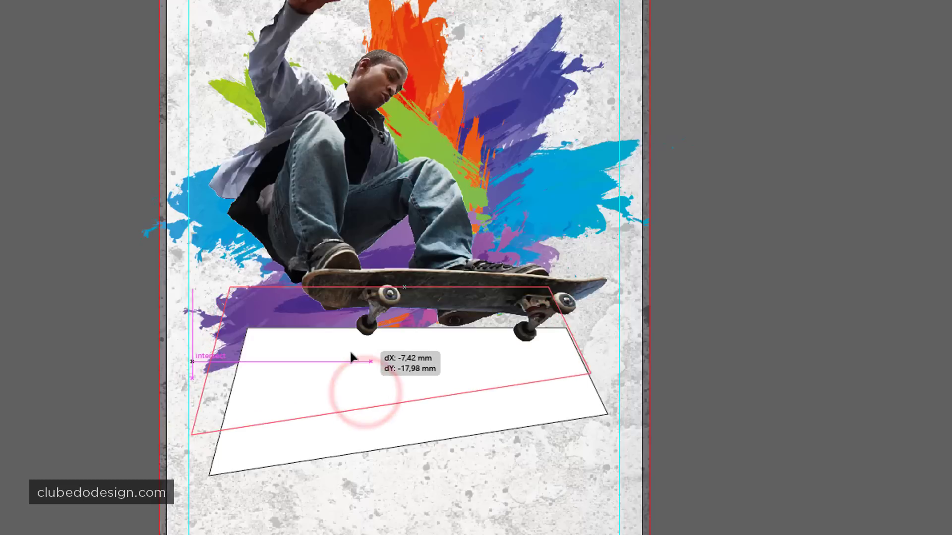
pyautogui.click(377, 459)
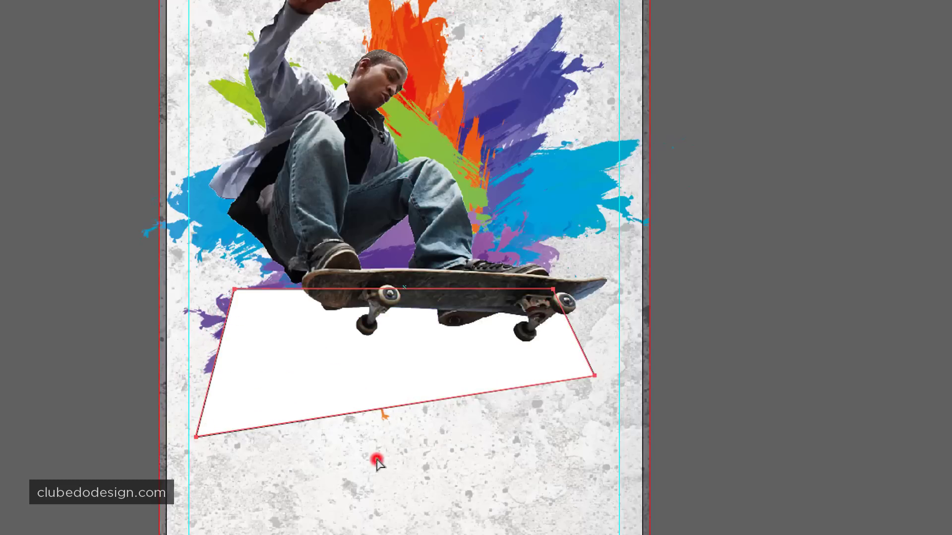
pyautogui.click(234, 292)
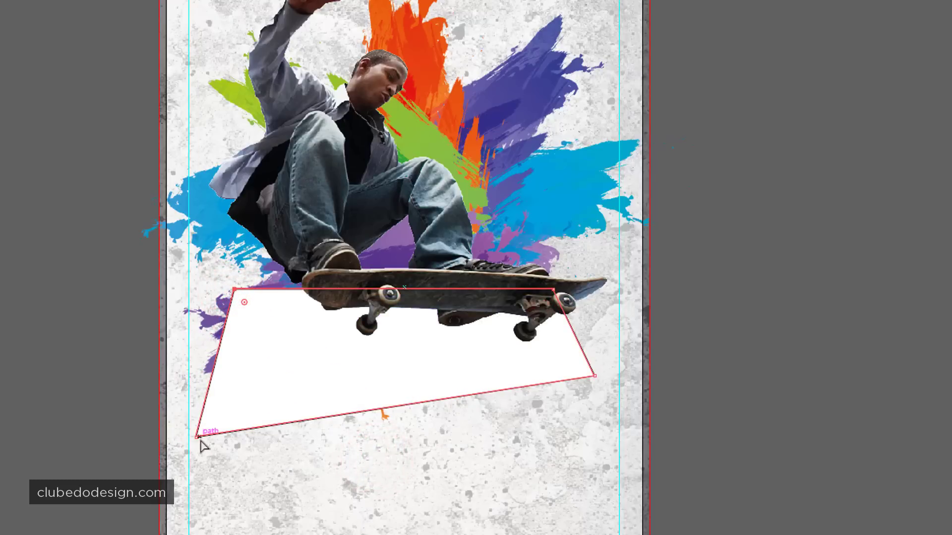
pyautogui.moveTo(198, 439); pyautogui.dragTo(204, 429)
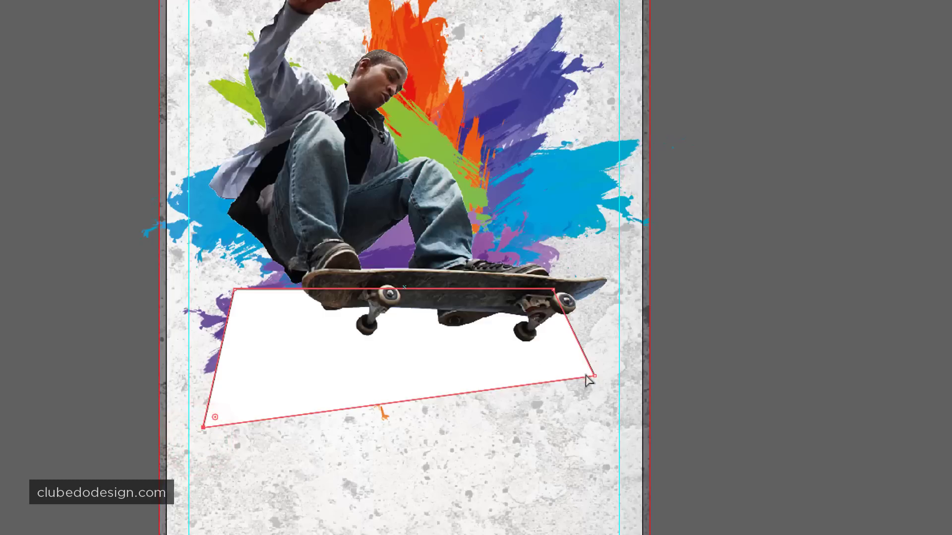
pyautogui.moveTo(595, 377); pyautogui.dragTo(590, 368)
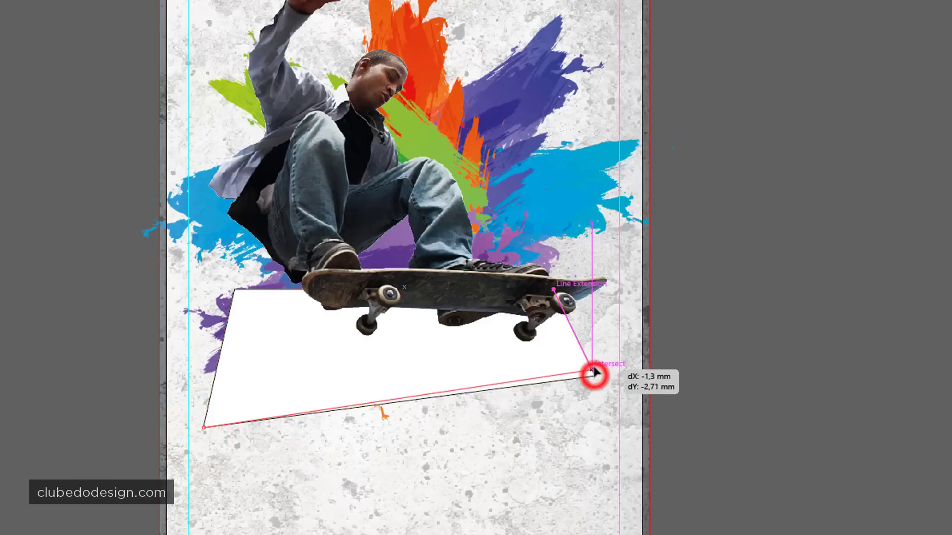
pyautogui.moveTo(553, 289); pyautogui.dragTo(555, 295)
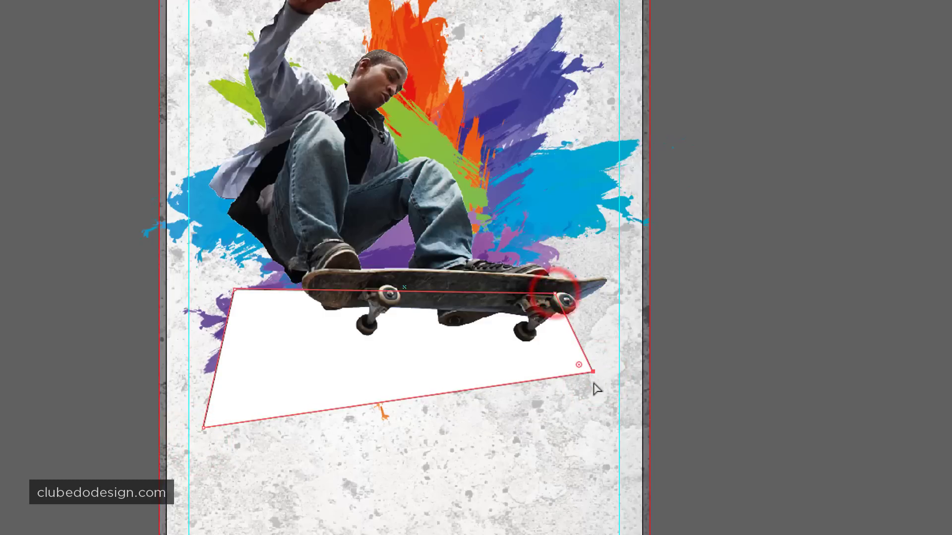
# Fine-tune the bottom-left and top-left corners and nudge the whole shape down-right
pyautogui.click(410, 364)
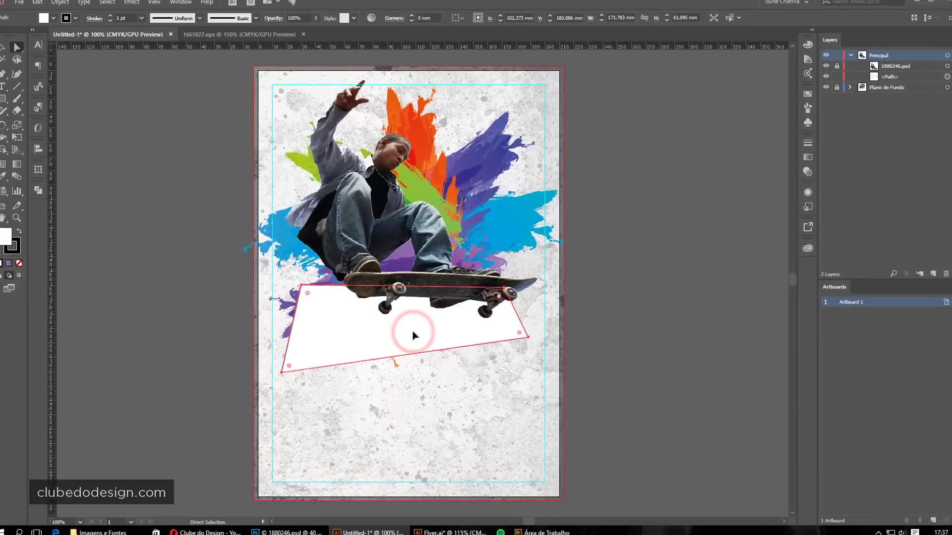
pyautogui.click(324, 383)
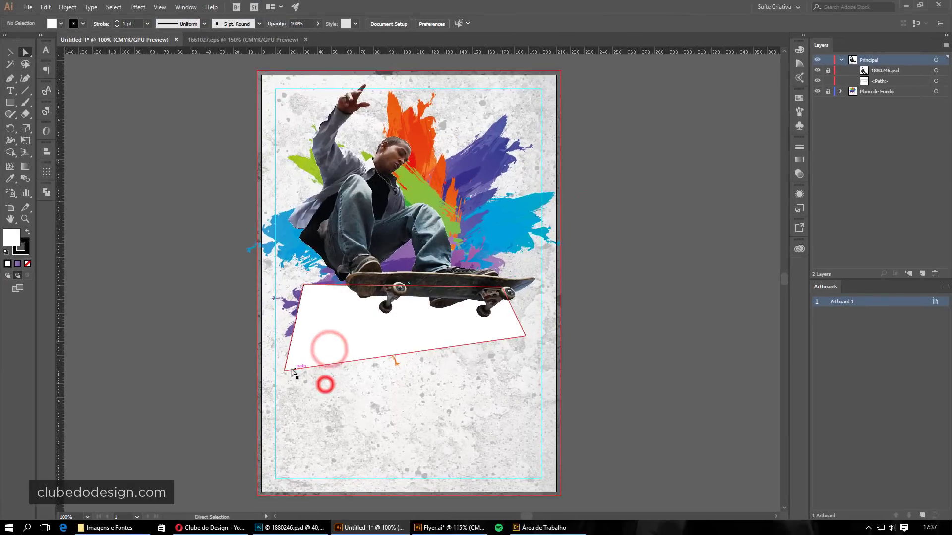
pyautogui.click(284, 370)
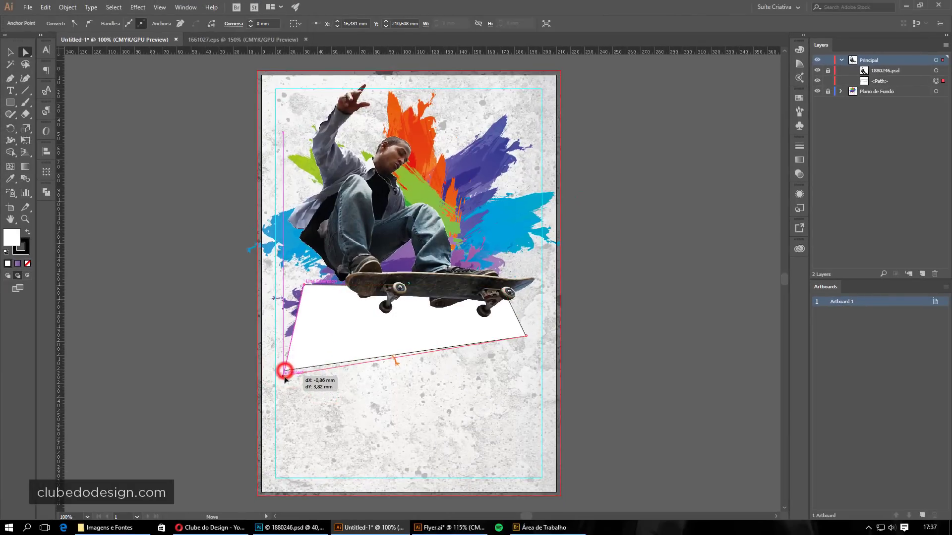
pyautogui.moveTo(285, 372); pyautogui.dragTo(287, 382)
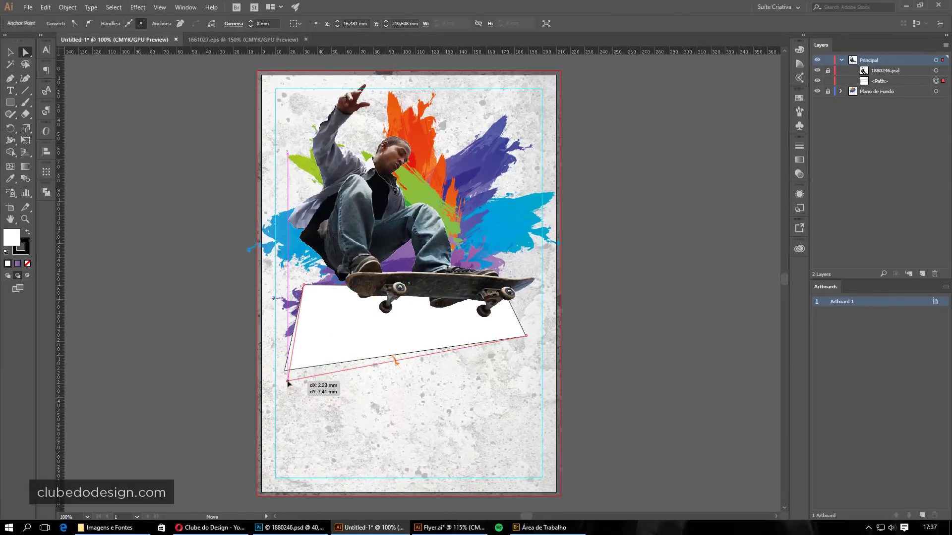
pyautogui.moveTo(421, 334); pyautogui.dragTo(424, 343)
pyautogui.click(298, 403)
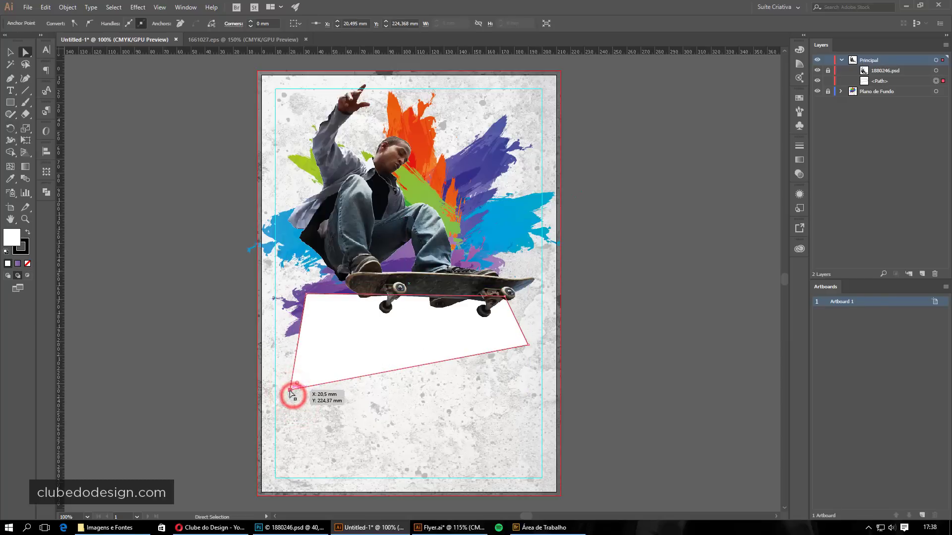
pyautogui.moveTo(288, 387); pyautogui.dragTo(281, 386)
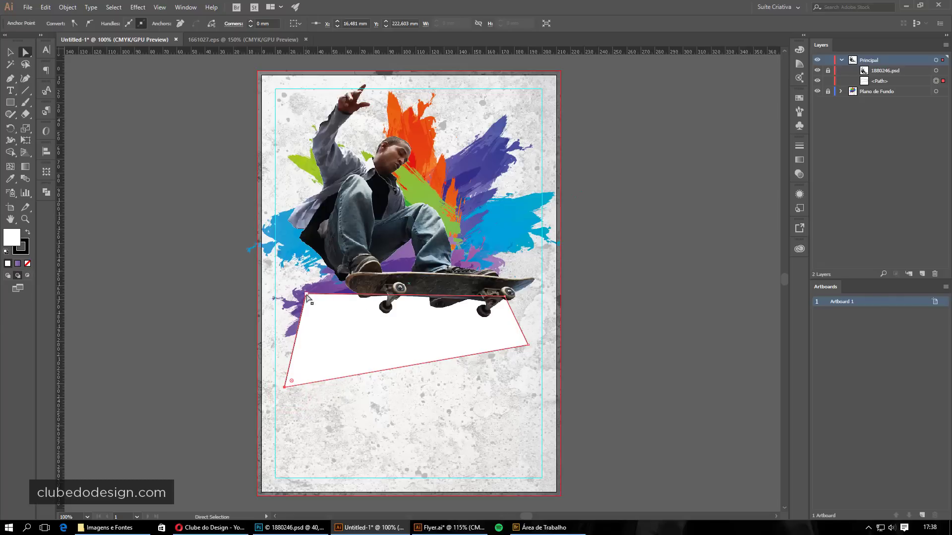
pyautogui.moveTo(306, 295); pyautogui.dragTo(303, 296)
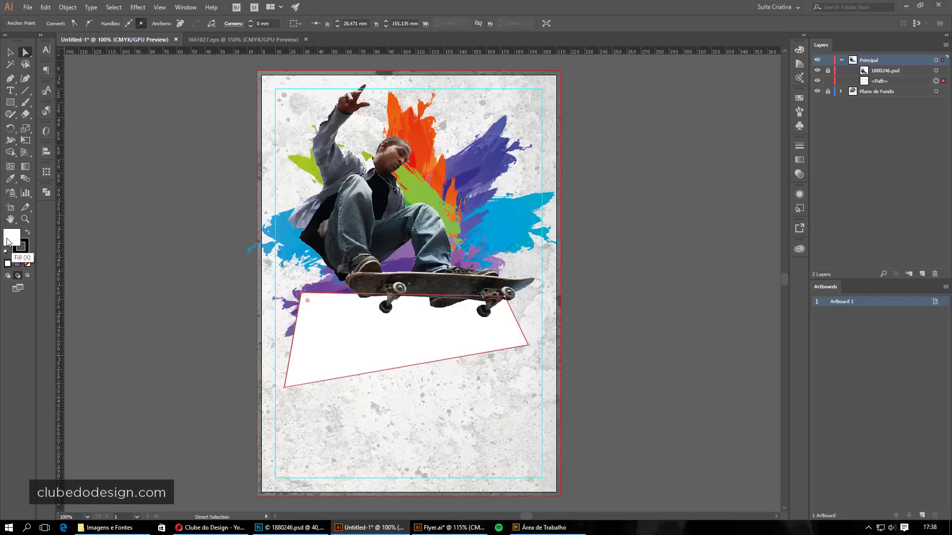
# Give the quadrilateral a black fill and white stroke from the Swatches panel
pyautogui.click(799, 98)
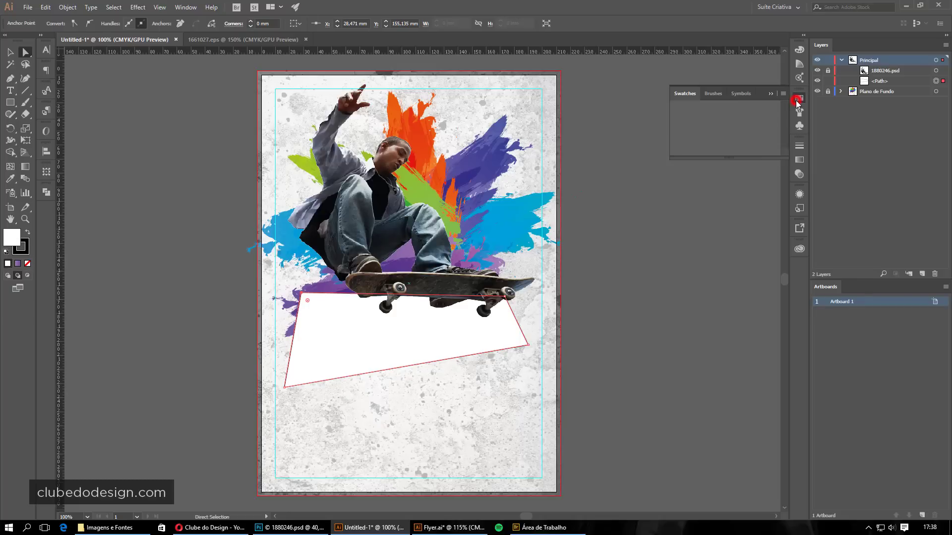
pyautogui.moveTo(729, 159); pyautogui.dragTo(728, 211)
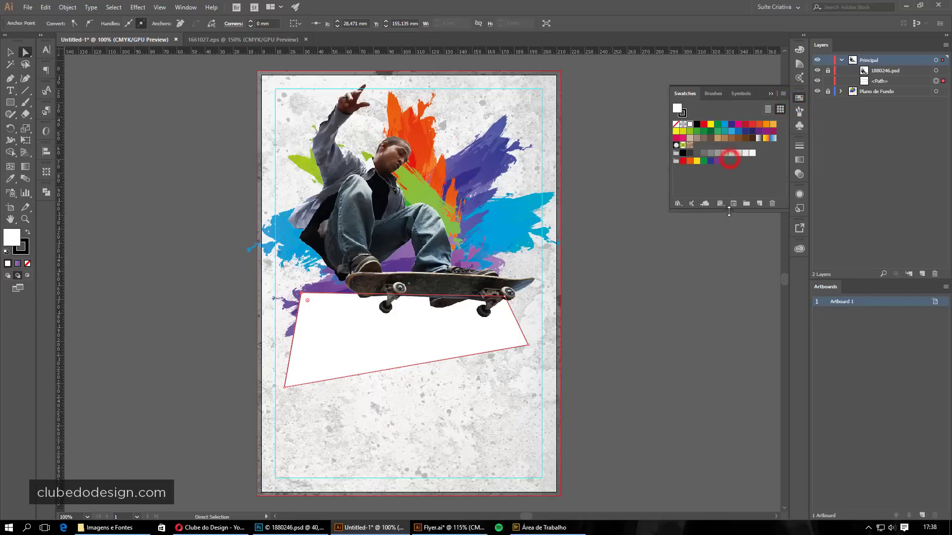
pyautogui.click(185, 7)
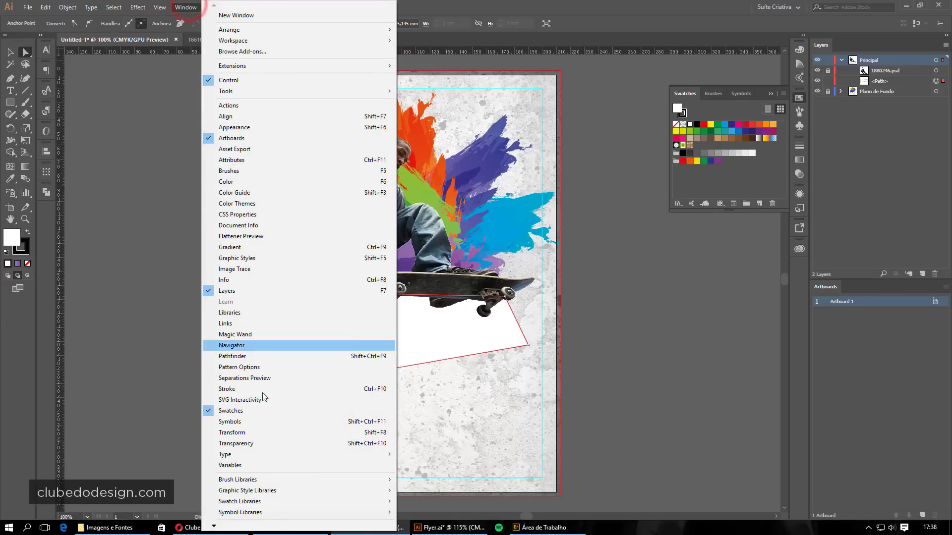
pyautogui.click(714, 188)
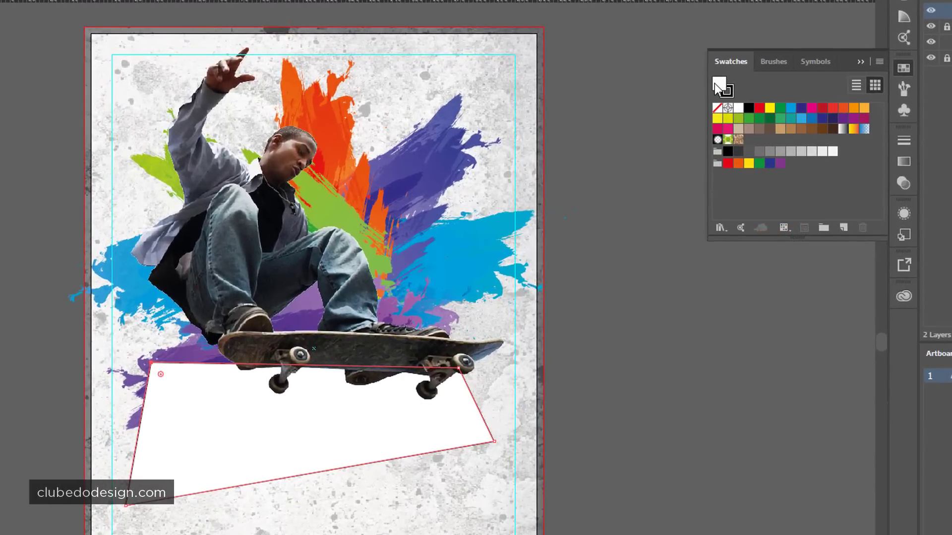
pyautogui.click(748, 108)
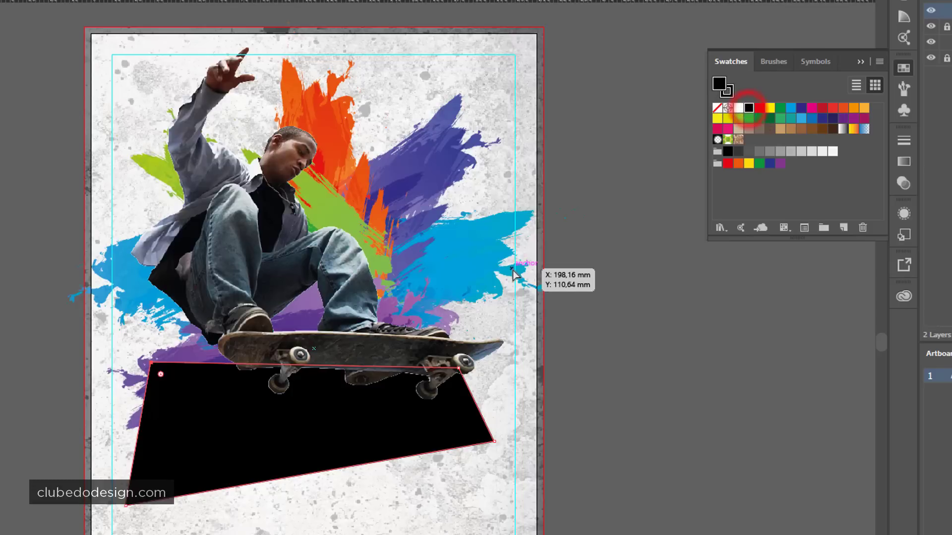
pyautogui.click(727, 91)
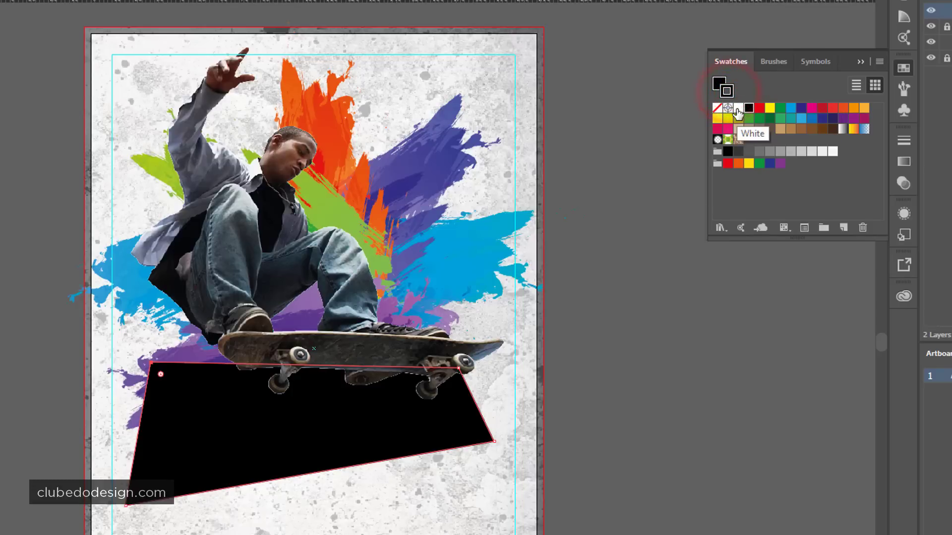
pyautogui.click(738, 108)
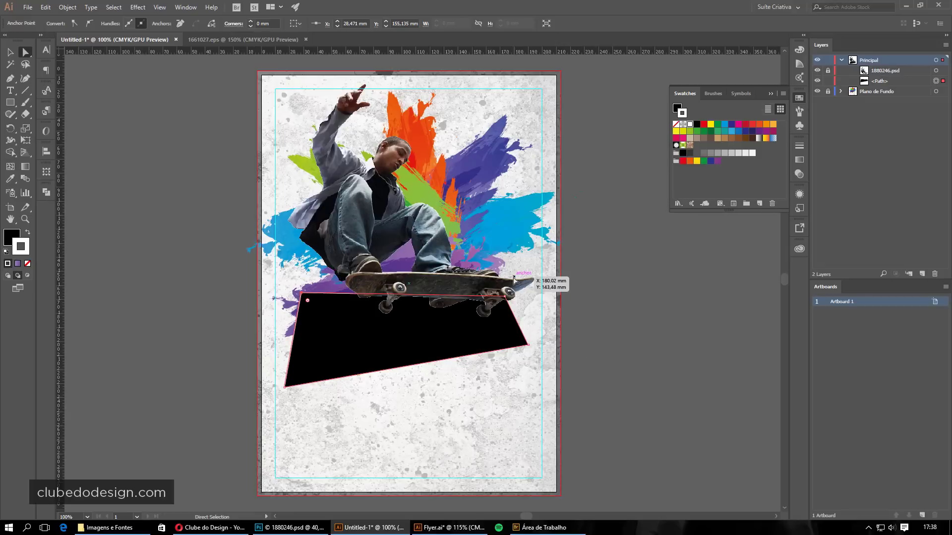
pyautogui.press('v')
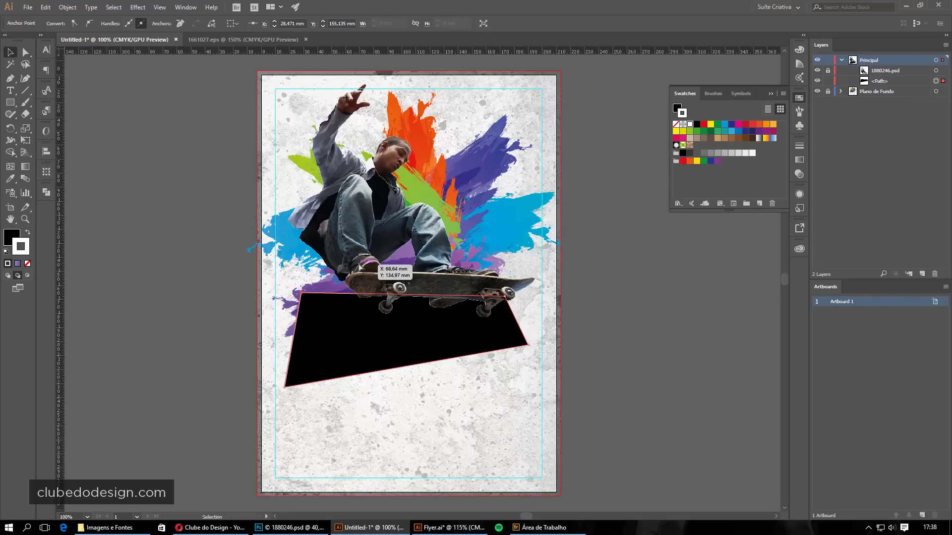
# Reselect the quadrilateral and raise its stroke weight to 5 pt in the Control bar
pyautogui.click(651, 337)
pyautogui.click(459, 333)
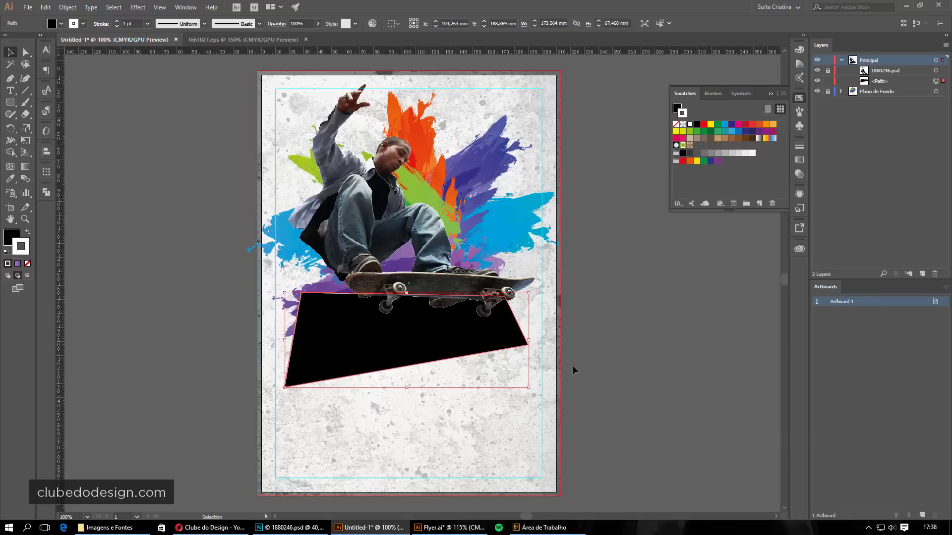
pyautogui.click(633, 343)
pyautogui.click(436, 344)
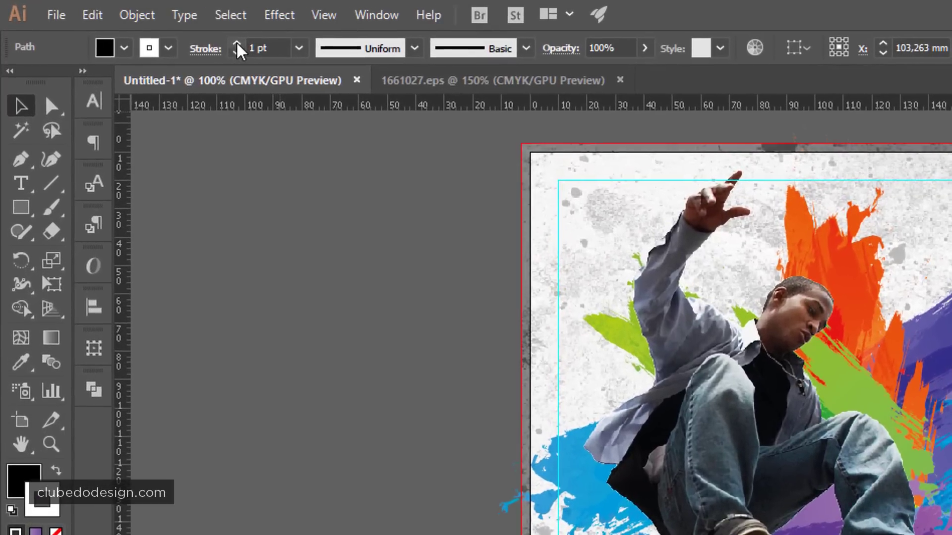
pyautogui.click(117, 21)
pyautogui.click(237, 45)
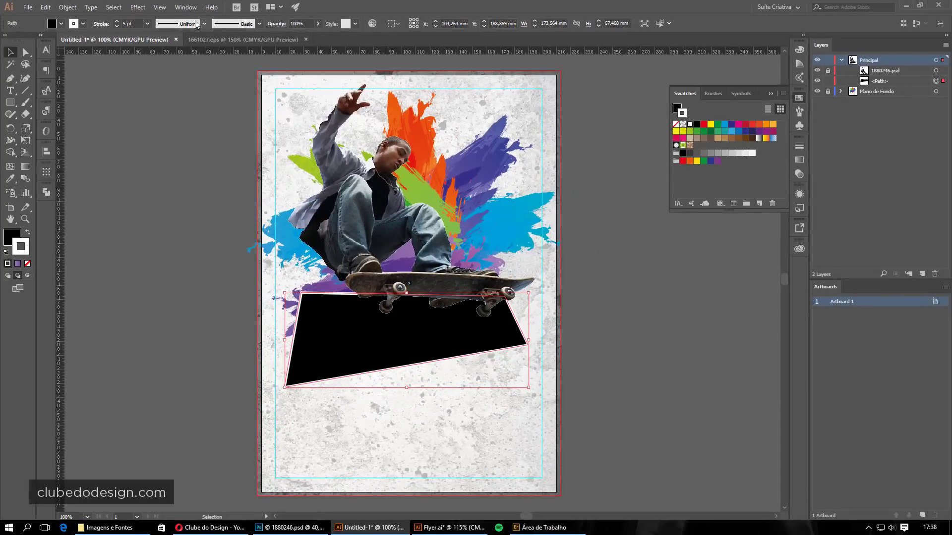
# In the Stroke panel, align the stroke to Outside and set its weight to 6 pt
pyautogui.click(180, 8)
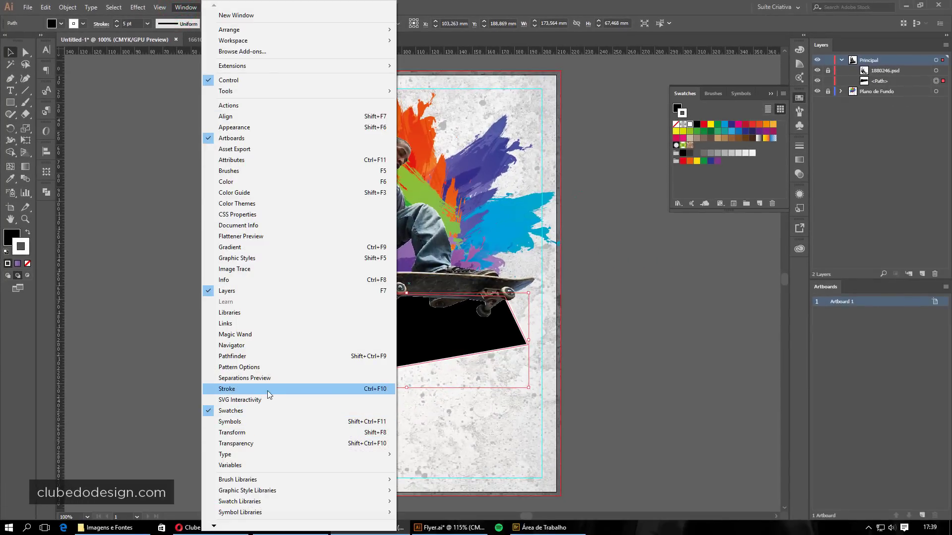
pyautogui.click(266, 389)
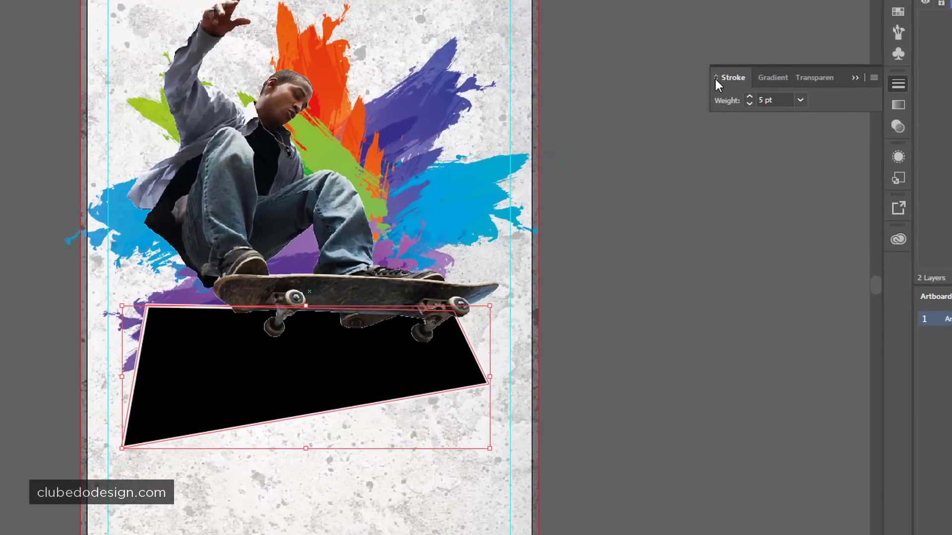
pyautogui.click(715, 78)
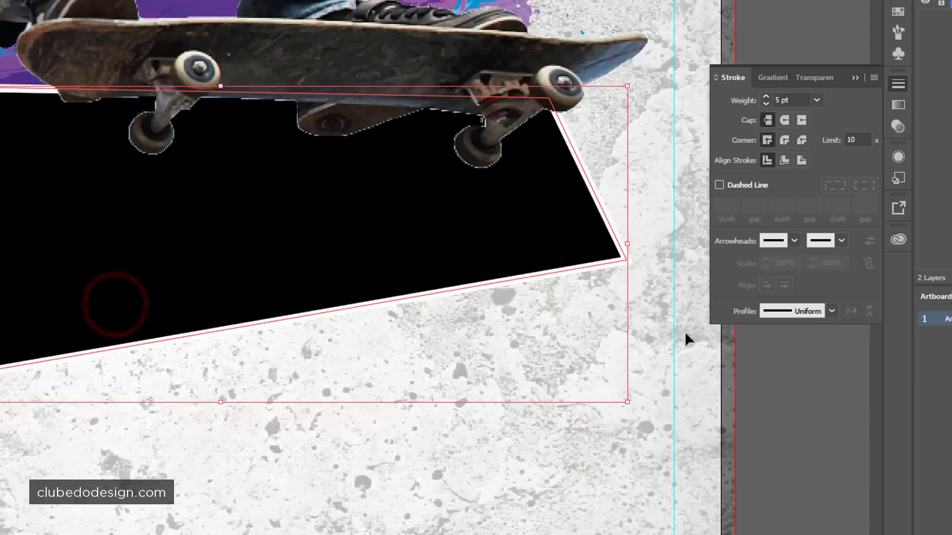
pyautogui.hotkey('ctrl', '+')
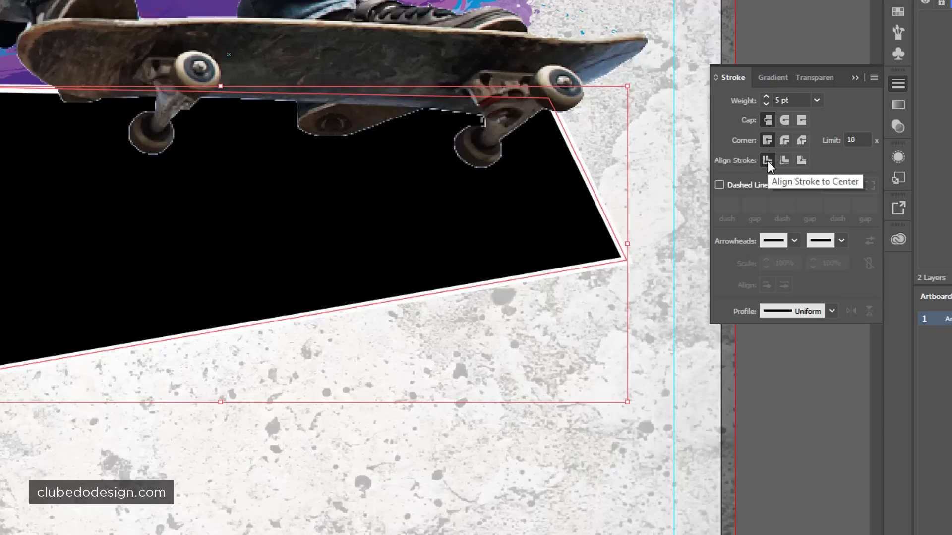
pyautogui.click(779, 160)
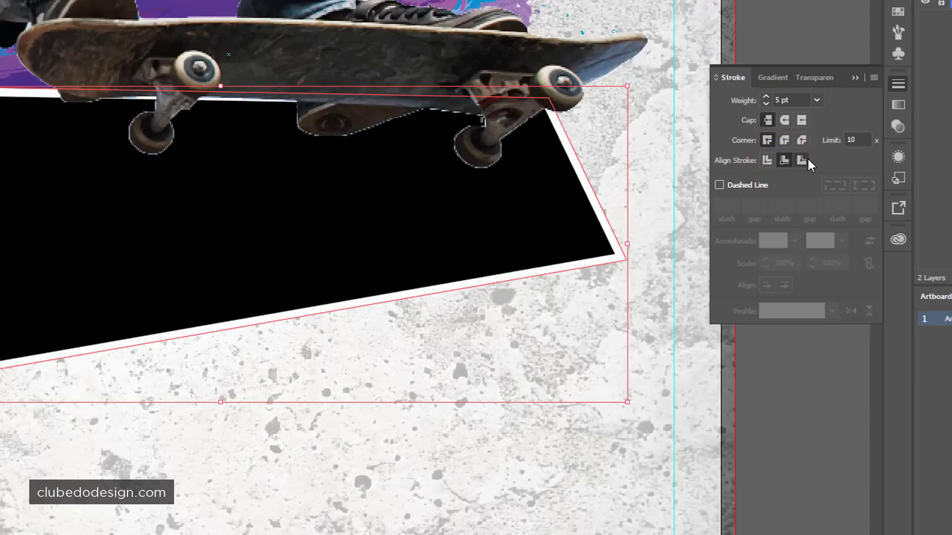
pyautogui.click(801, 159)
pyautogui.click(767, 160)
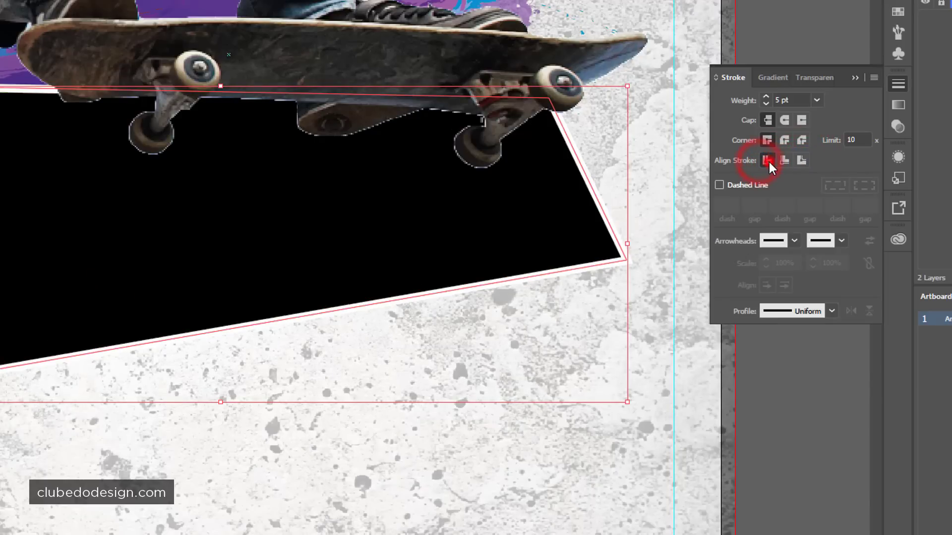
pyautogui.click(784, 160)
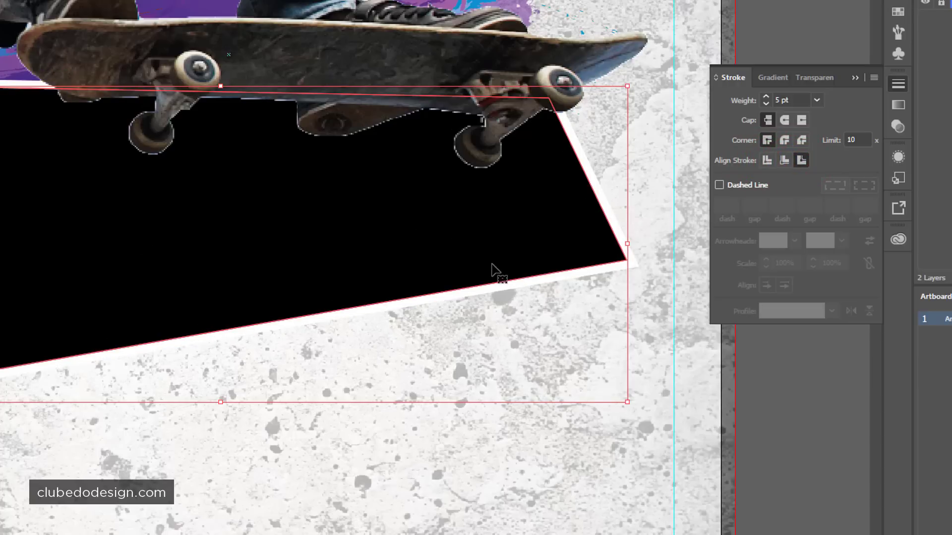
pyautogui.click(767, 96)
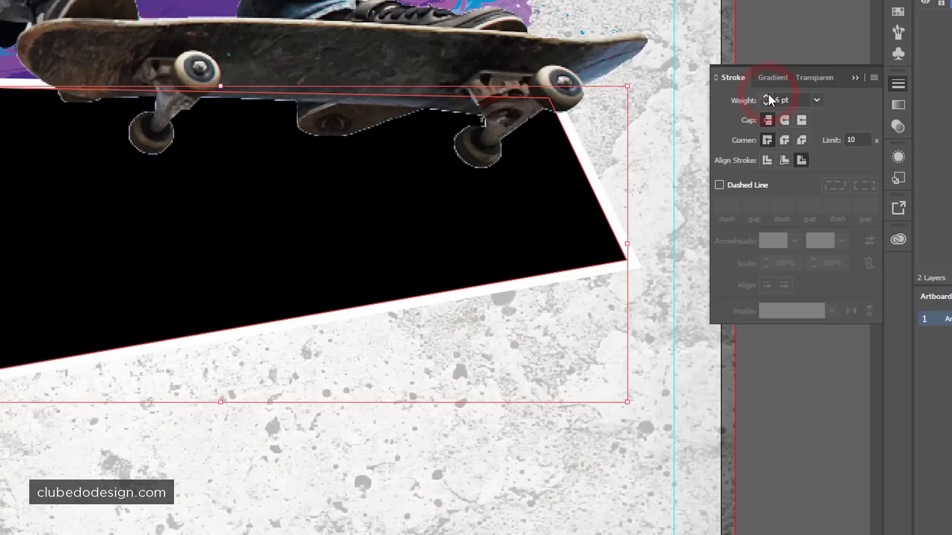
# Zoom in on the skateboard's lower edge over the black shape, then bring up Photoshop
pyautogui.moveTo(315, 187); pyautogui.dragTo(318, 270)
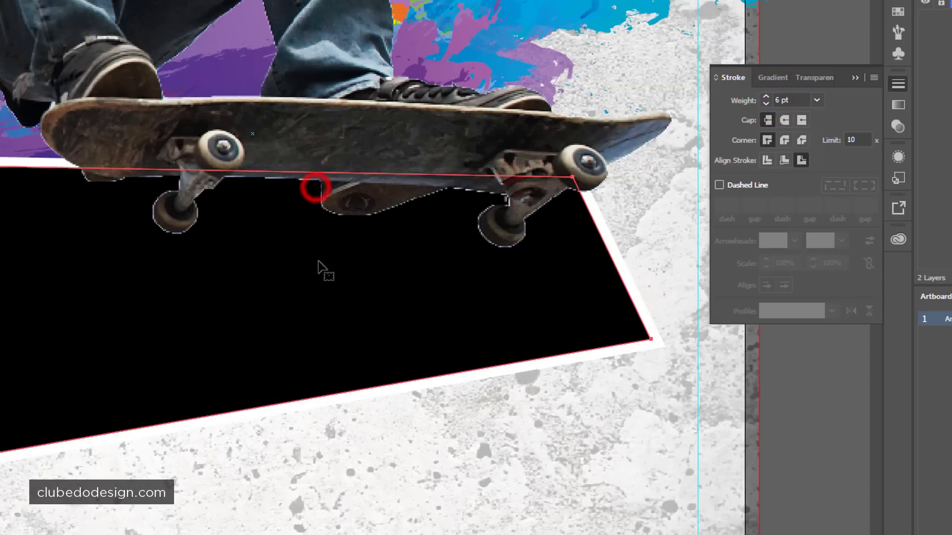
pyautogui.click(817, 423)
pyautogui.keyDown('alt'); pyautogui.click(358, 230); pyautogui.keyUp('alt')
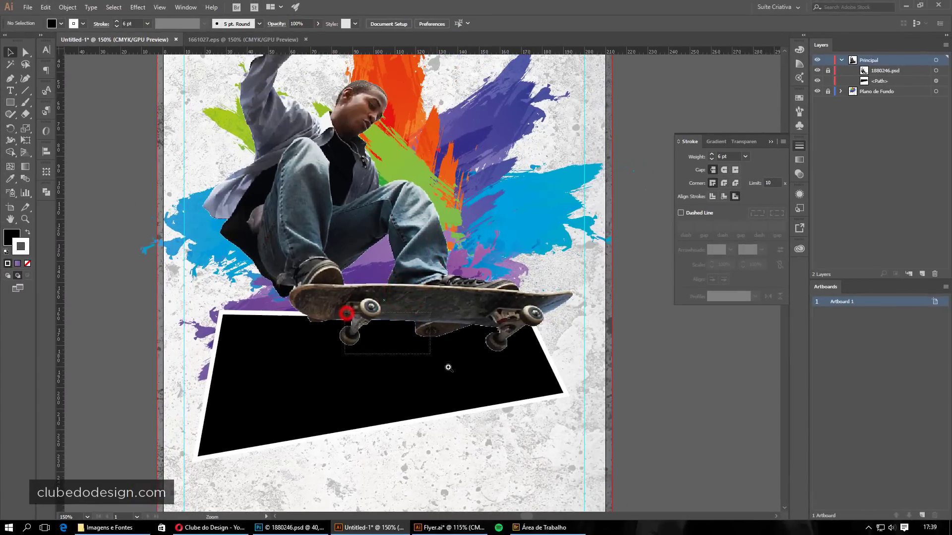
pyautogui.moveTo(448, 367); pyautogui.dragTo(444, 340)
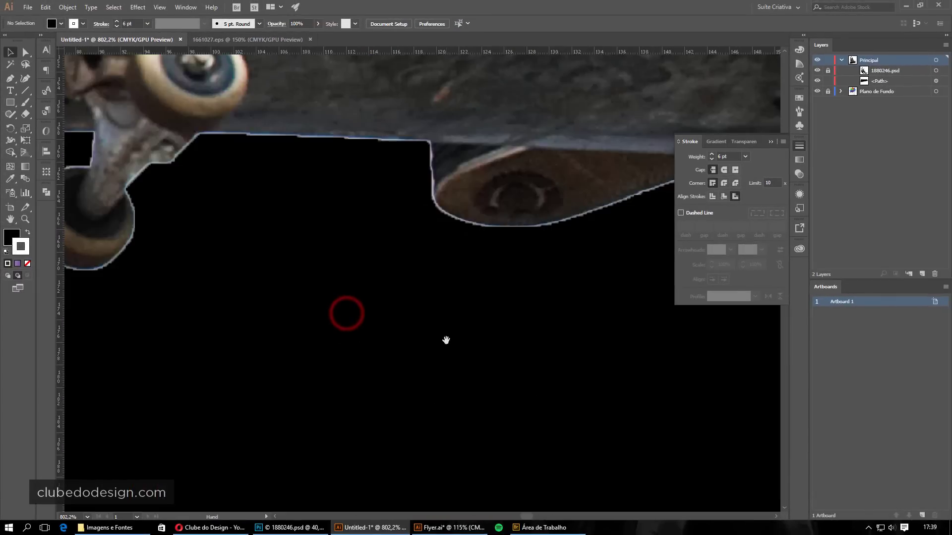
pyautogui.click(448, 323)
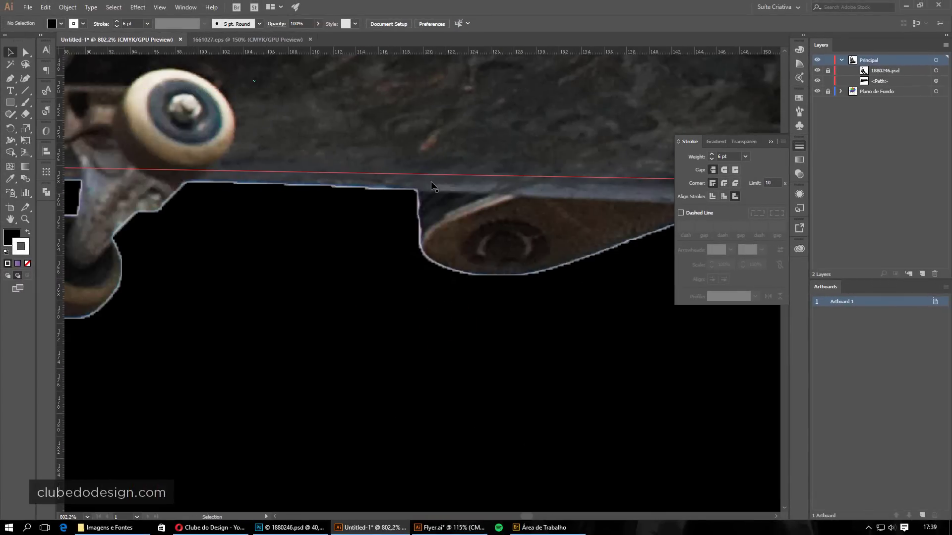
pyautogui.moveTo(593, 286); pyautogui.dragTo(351, 312)
pyautogui.keyDown('alt'); pyautogui.click(415, 295); pyautogui.keyUp('alt')
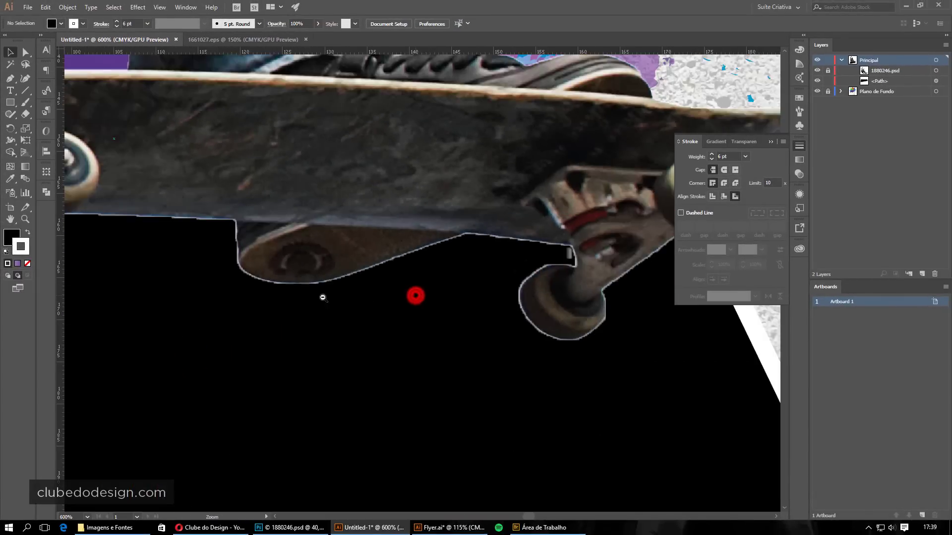
pyautogui.keyDown('alt'); pyautogui.click(493, 348); pyautogui.keyUp('alt')
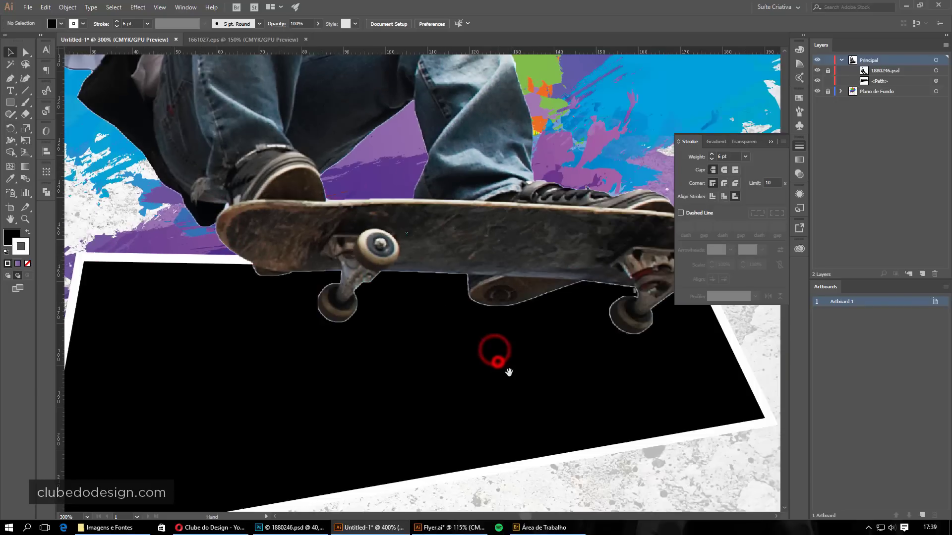
pyautogui.click(508, 373)
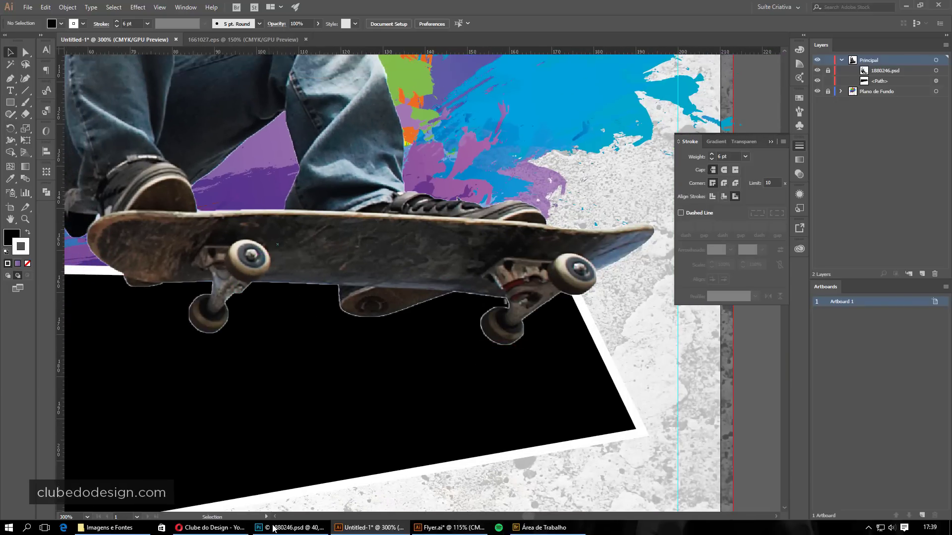
pyautogui.click(273, 527)
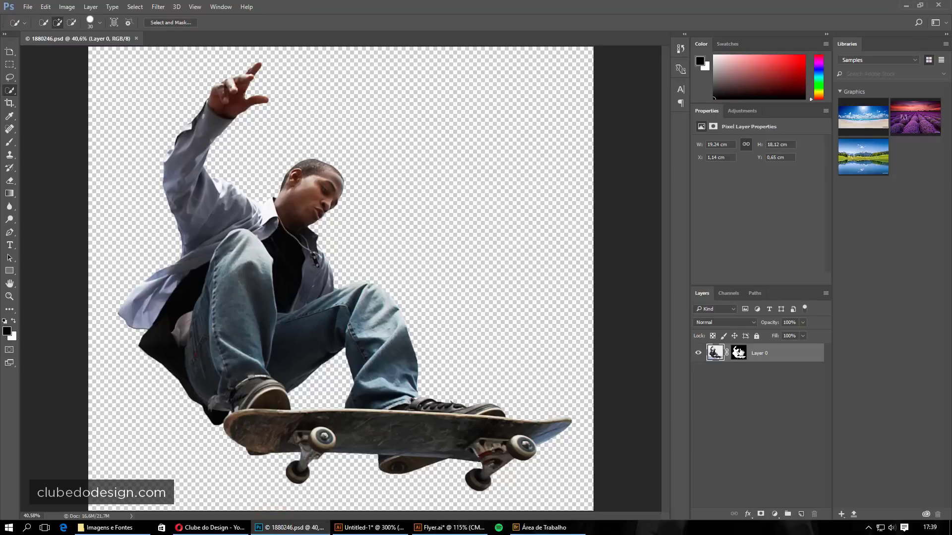
# Open the Layer 0 mask in Select and Mask, reopening it after a first exit
pyautogui.click(739, 352)
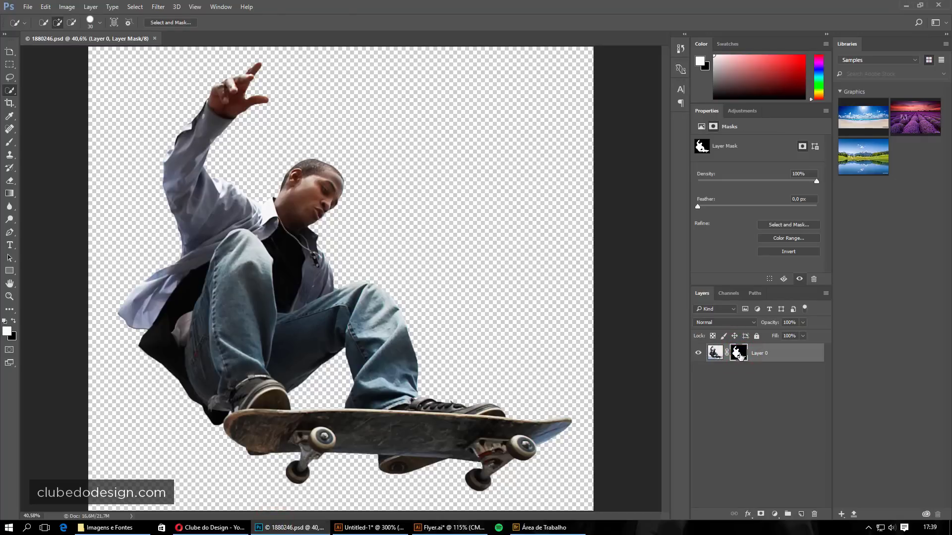
pyautogui.doubleClick(738, 353)
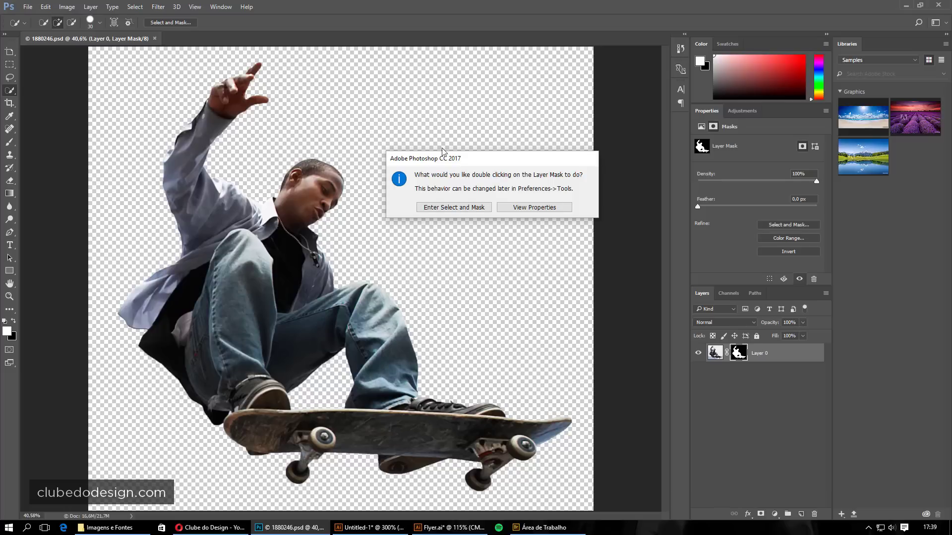
pyautogui.click(471, 212)
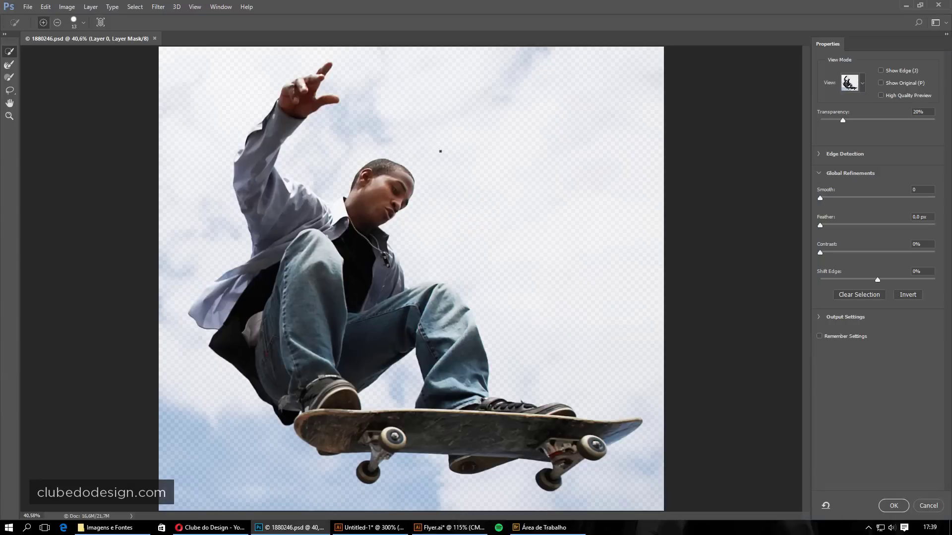
pyautogui.click(929, 506)
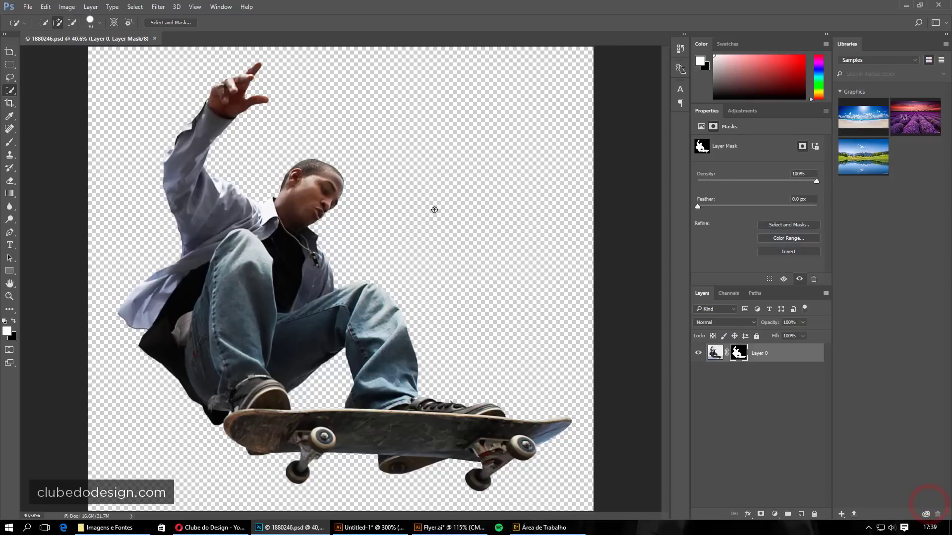
pyautogui.click(738, 353)
pyautogui.click(220, 7)
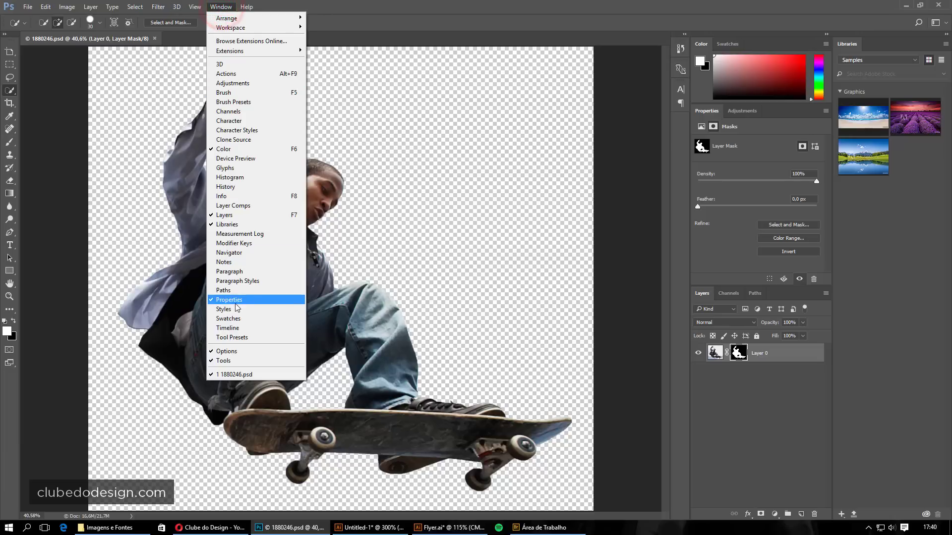
pyautogui.click(738, 353)
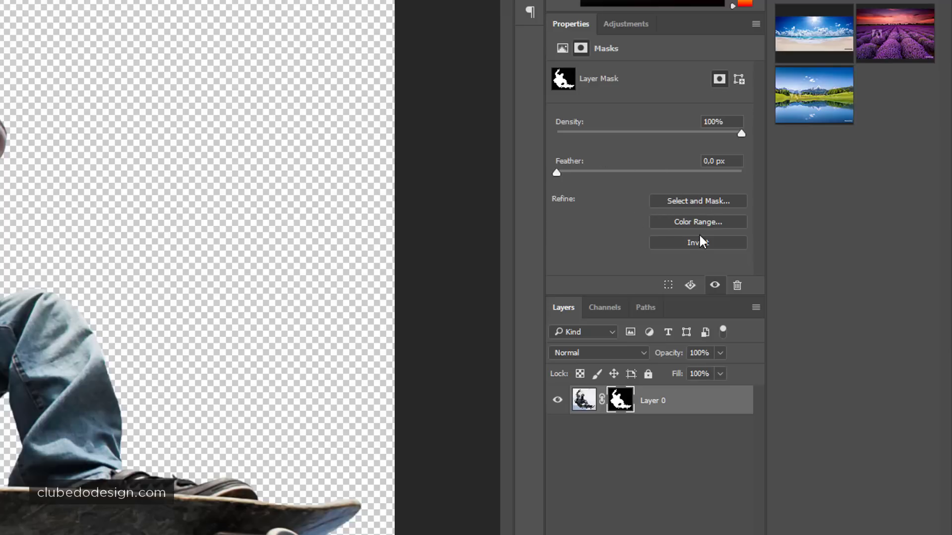
pyautogui.click(681, 199)
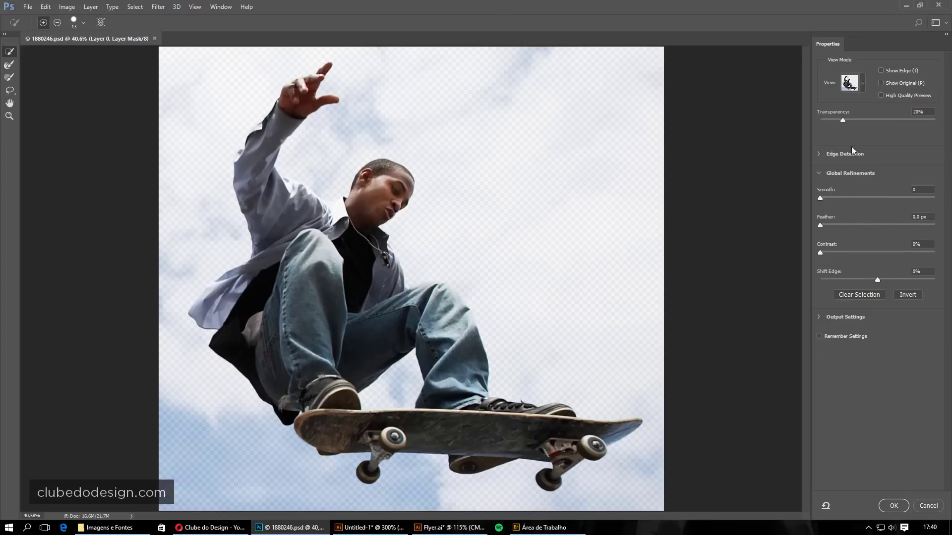
# Cycle the Select and Mask views: black and white, on white, and transparency
pyautogui.click(862, 84)
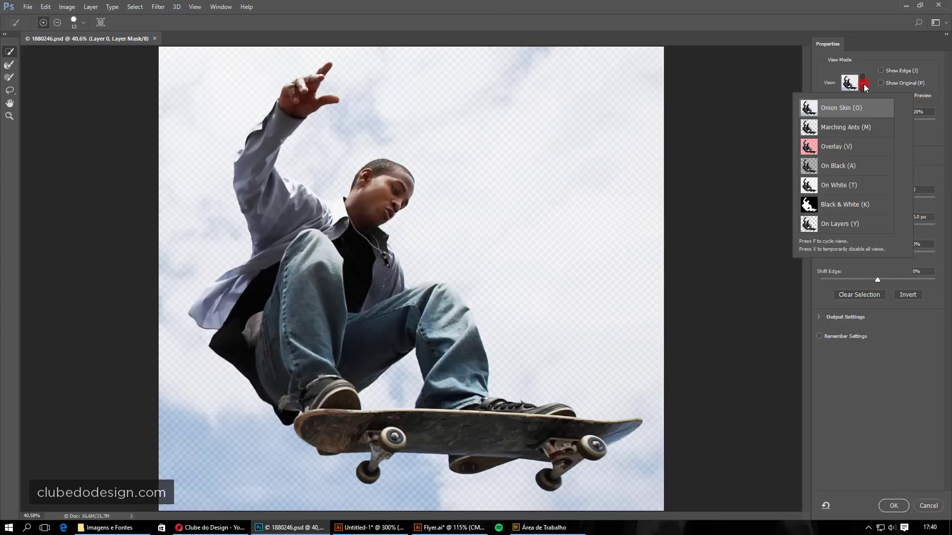
pyautogui.click(813, 204)
pyautogui.click(813, 185)
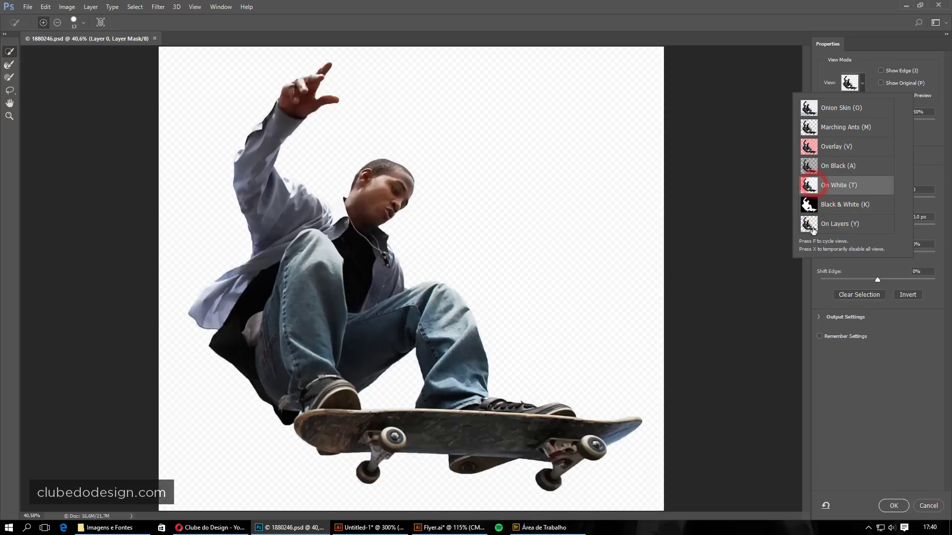
pyautogui.click(811, 225)
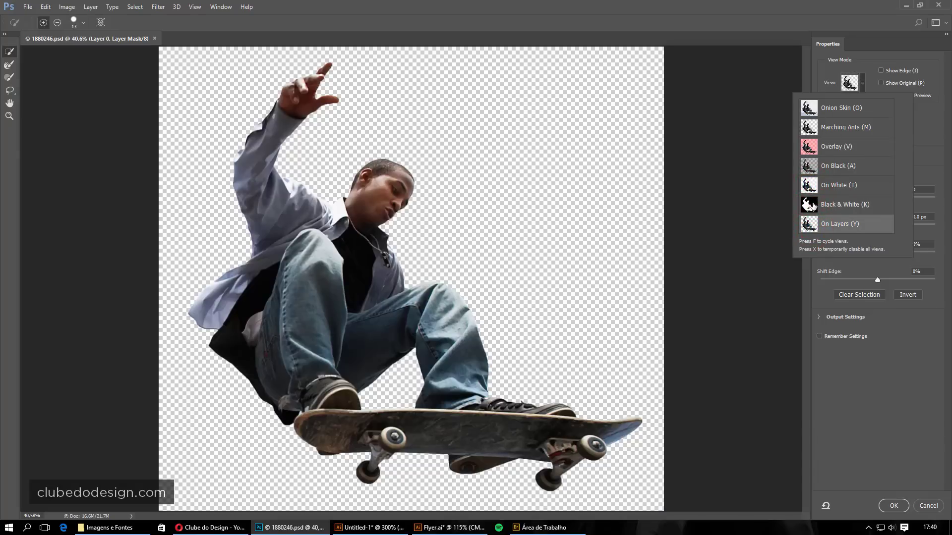
pyautogui.click(812, 204)
pyautogui.click(813, 185)
pyautogui.click(810, 204)
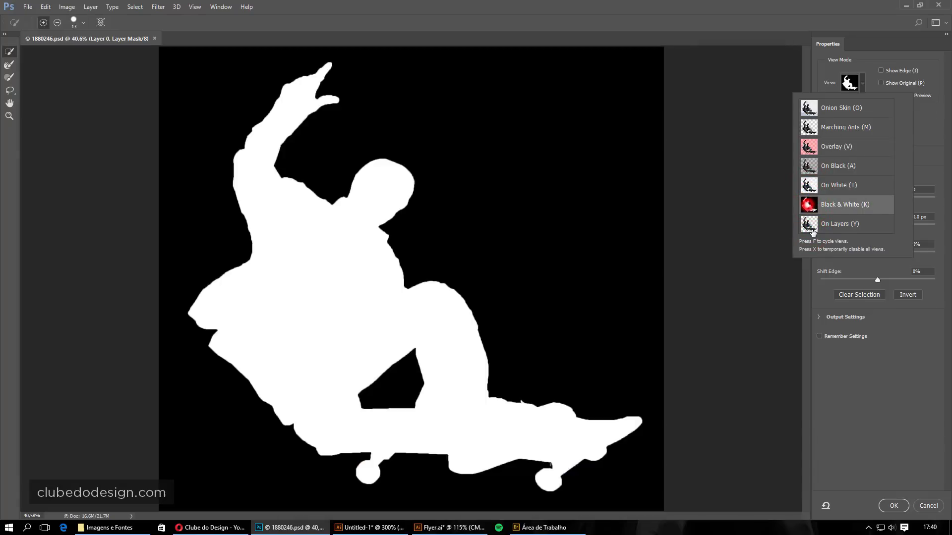
pyautogui.click(813, 226)
# Set Shift Edge to -33% and apply with output to Layer Mask
pyautogui.moveTo(445, 456)
pyautogui.mouseDown()
pyautogui.moveTo(521, 444)
pyautogui.moveTo(506, 283)
pyautogui.mouseUp()
pyautogui.scroll(2, 457, 312)
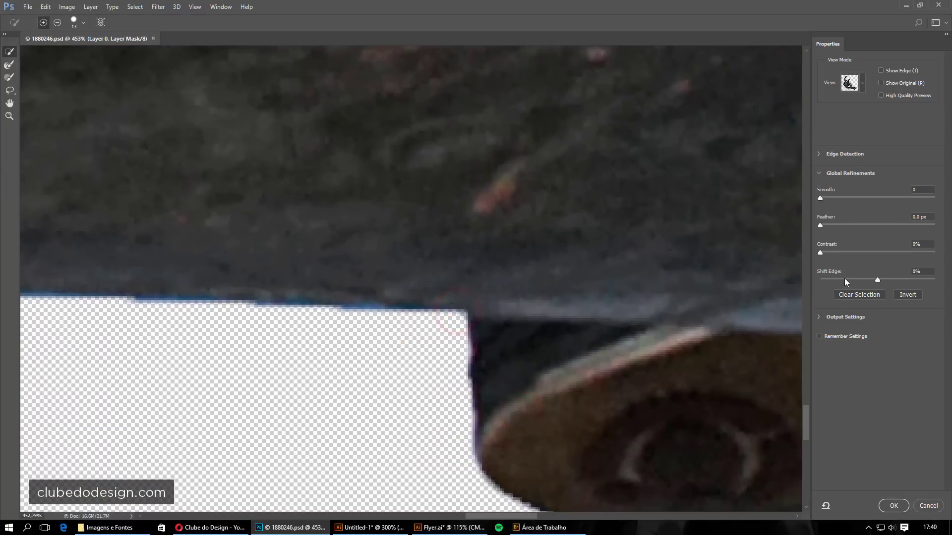
pyautogui.moveTo(844, 280)
pyautogui.mouseDown()
pyautogui.moveTo(826, 281)
pyautogui.moveTo(847, 279)
pyautogui.mouseUp()
pyautogui.moveTo(905, 280)
pyautogui.mouseDown()
pyautogui.moveTo(950, 281)
pyautogui.moveTo(858, 282)
pyautogui.mouseUp()
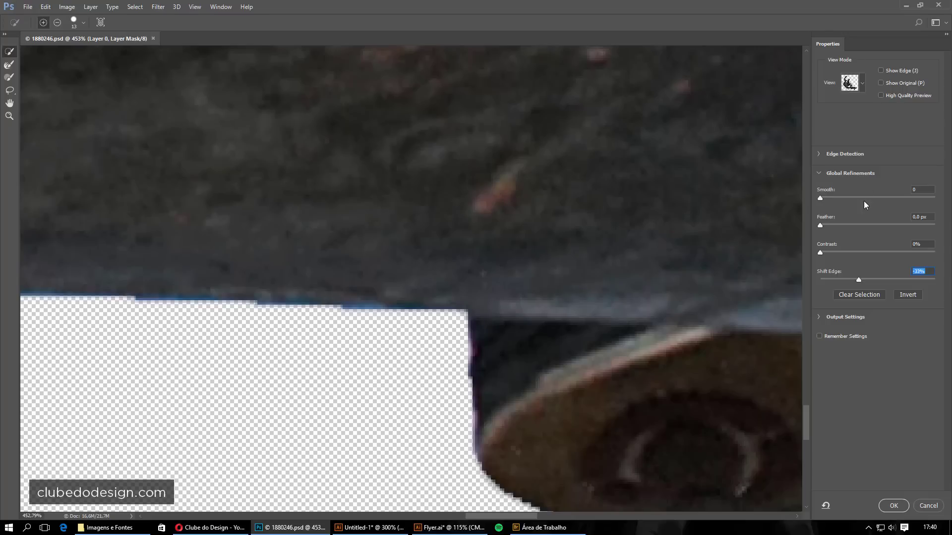
pyautogui.click(818, 319)
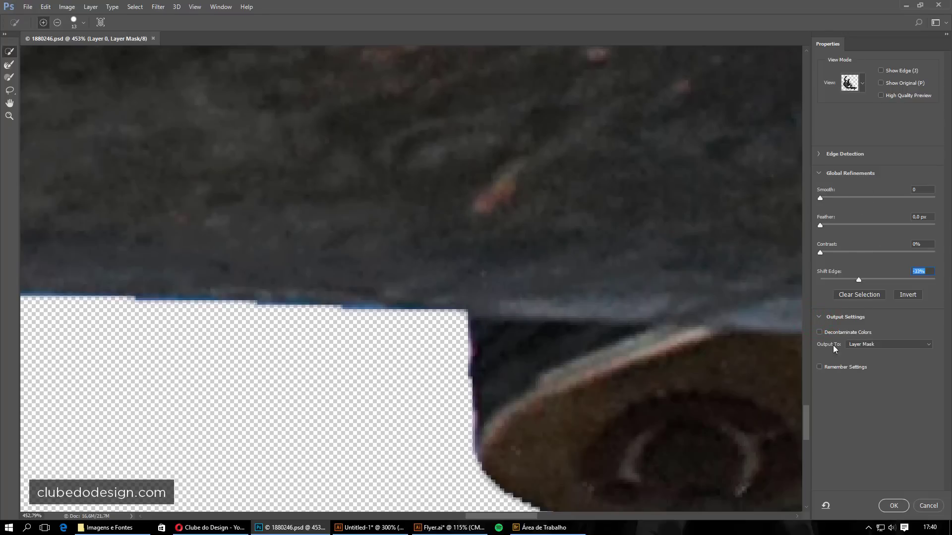
pyautogui.click(864, 347)
pyautogui.click(857, 358)
pyautogui.click(893, 505)
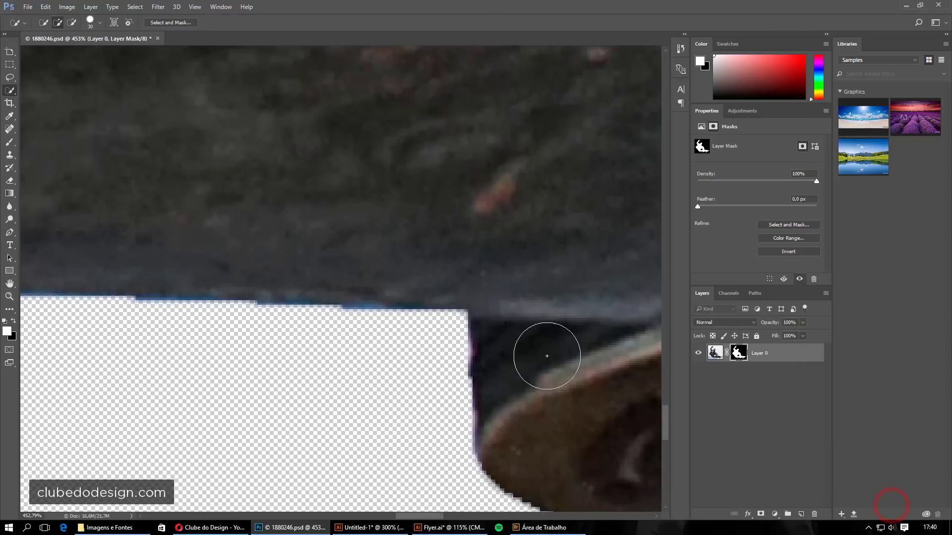
# Fit the whole skater image in the window and save it
pyautogui.scroll(-5, 477, 289)
pyautogui.hotkey('ctrl', '0')
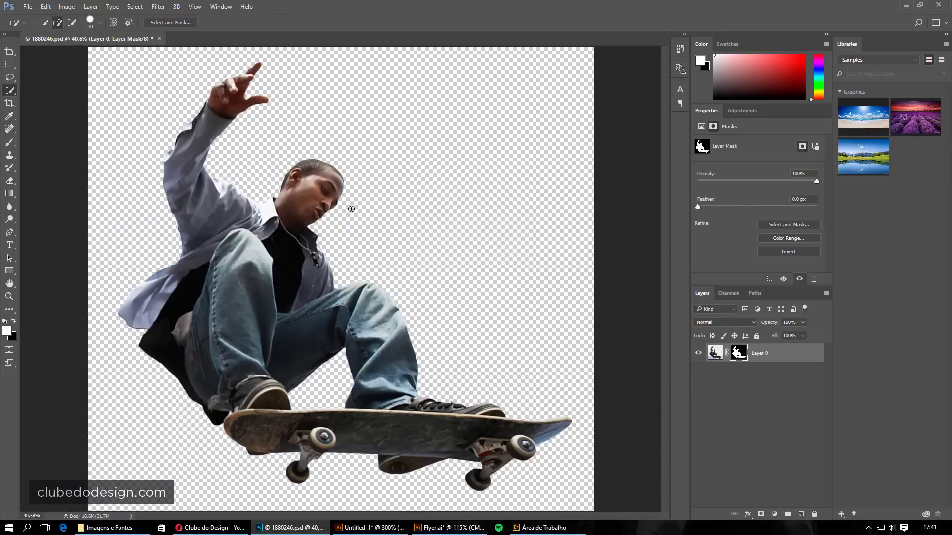
pyautogui.hotkey('ctrl', 's')
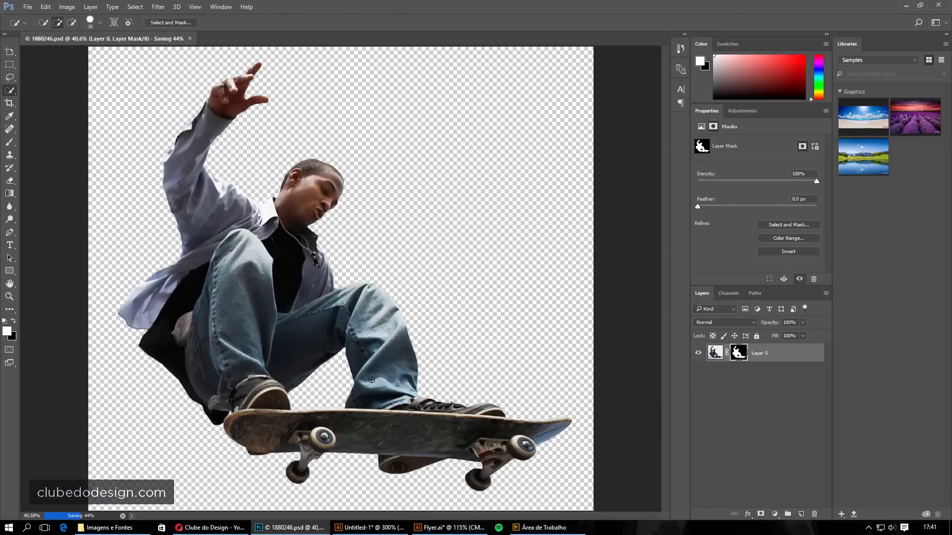
# Update the placed skater link in Illustrator and inspect the truck edge before returning to Photoshop
pyautogui.click(369, 528)
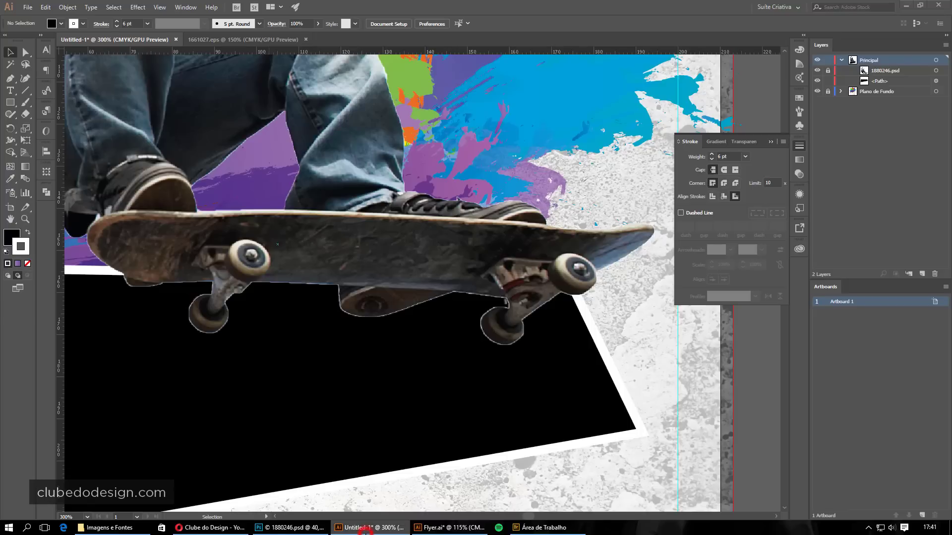
pyautogui.click(526, 285)
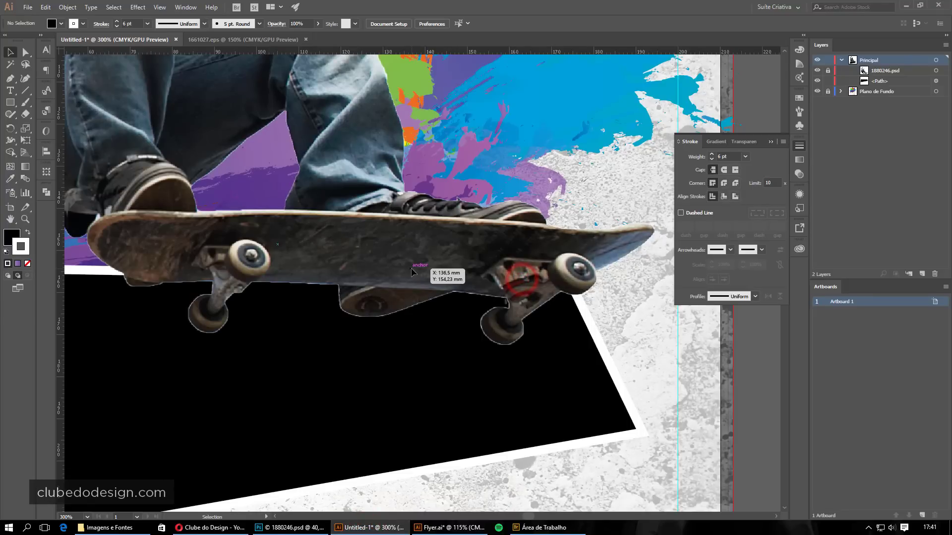
pyautogui.moveTo(434, 297); pyautogui.dragTo(446, 298)
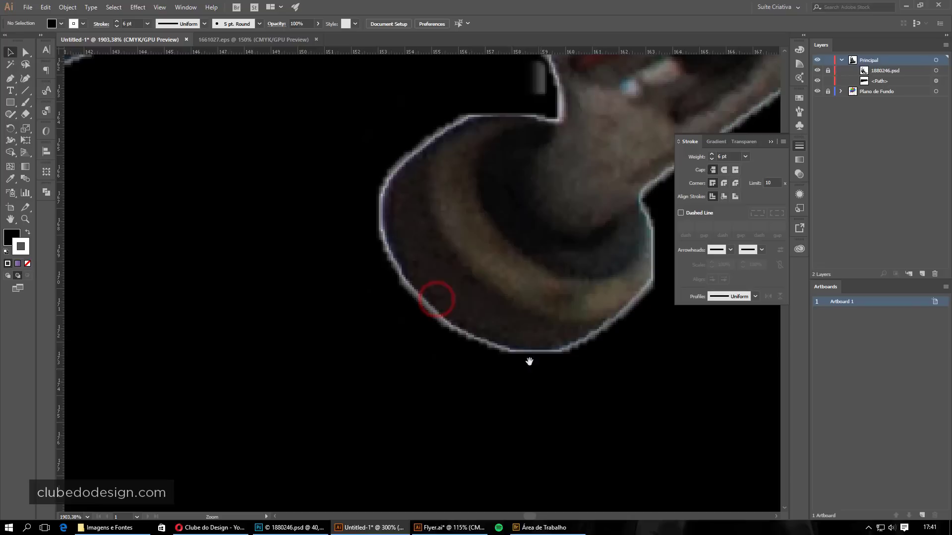
pyautogui.keyDown('alt'); pyautogui.click(416, 263); pyautogui.keyUp('alt')
pyautogui.keyDown('alt'); pyautogui.click(367, 271); pyautogui.keyUp('alt')
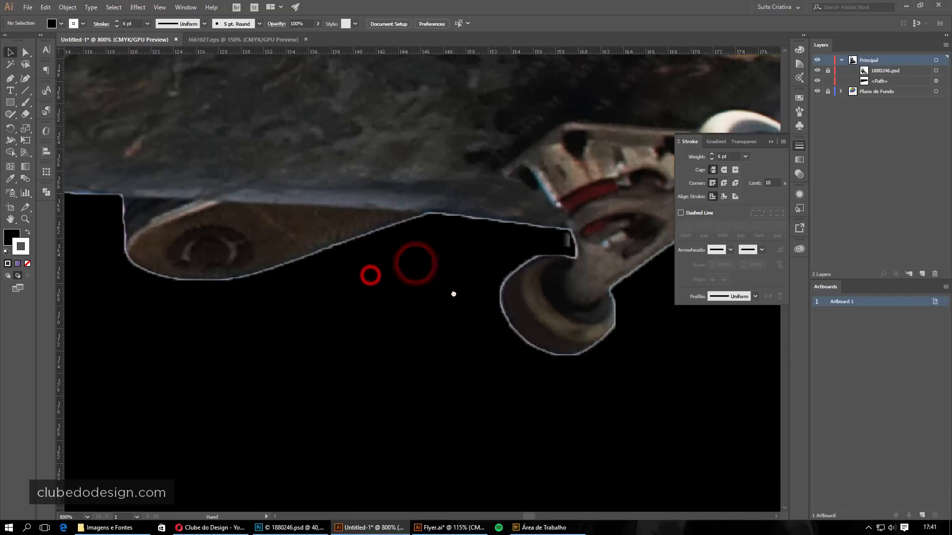
pyautogui.click(310, 527)
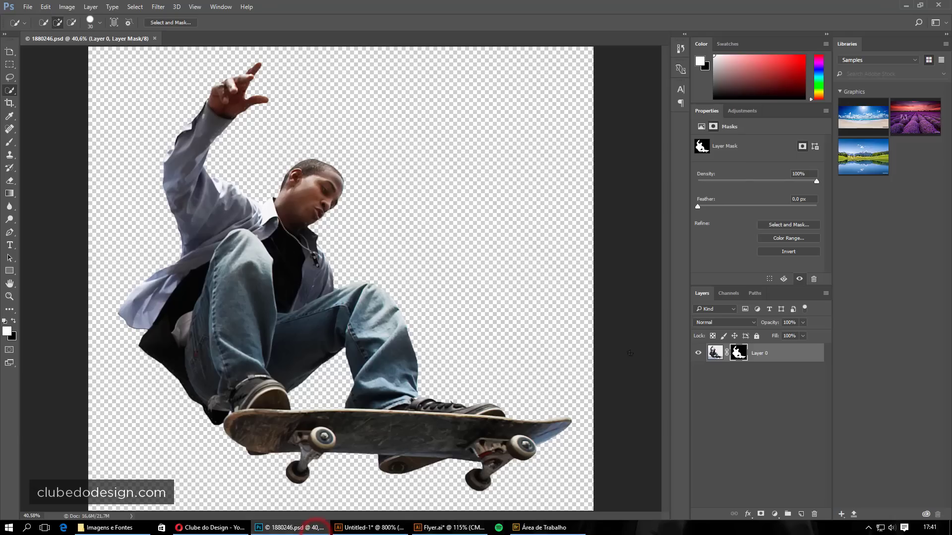
# Refine the mask to -36% Shift Edge with 1.5 px feather, apply, and save
pyautogui.doubleClick(737, 352)
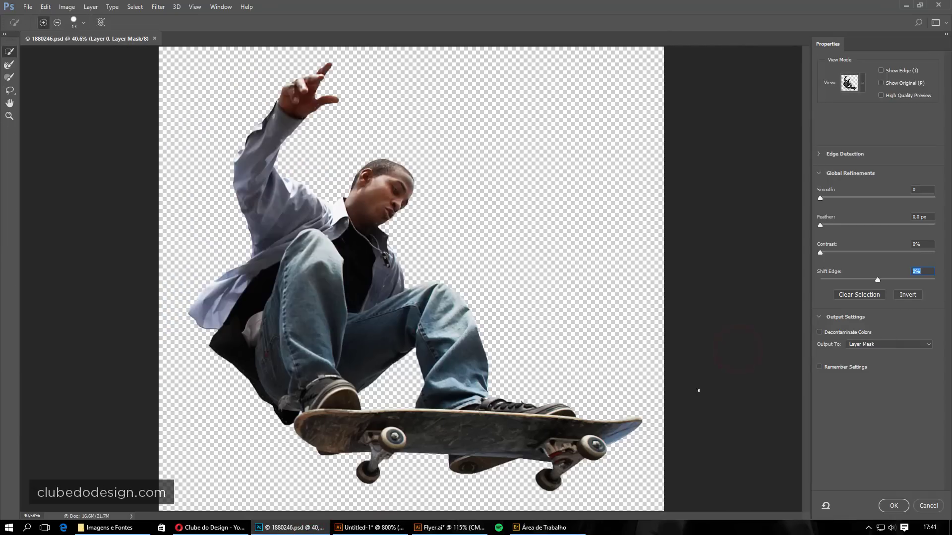
pyautogui.keyDown('ctrl'); pyautogui.click(455, 448); pyautogui.keyUp('ctrl')
pyautogui.moveTo(545, 409); pyautogui.dragTo(568, 321)
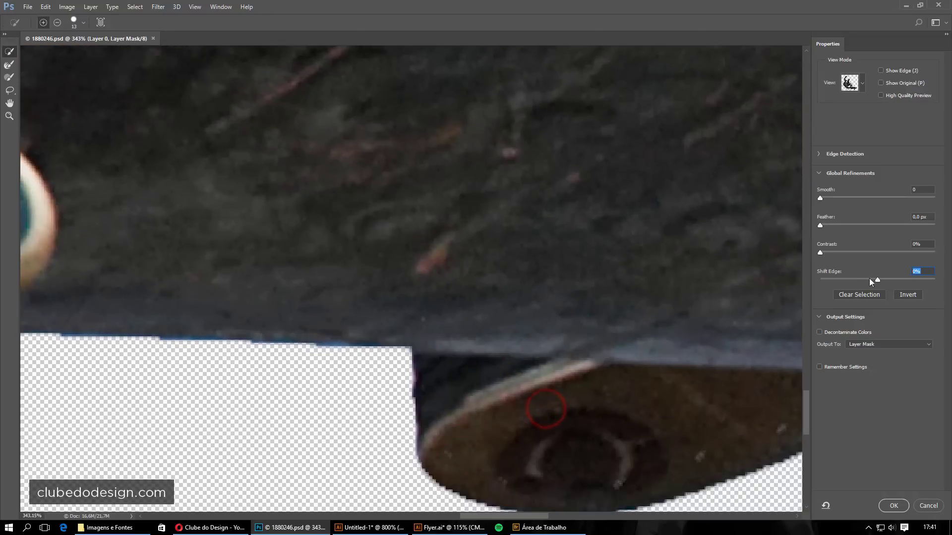
pyautogui.moveTo(834, 279)
pyautogui.mouseDown()
pyautogui.moveTo(795, 278)
pyautogui.moveTo(849, 276)
pyautogui.moveTo(840, 260)
pyautogui.moveTo(829, 267)
pyautogui.mouseUp()
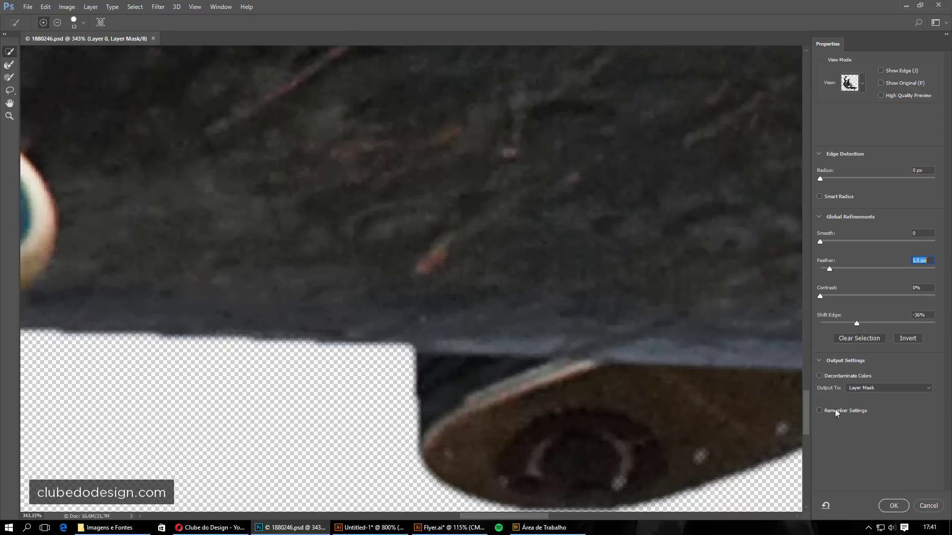
pyautogui.click(894, 506)
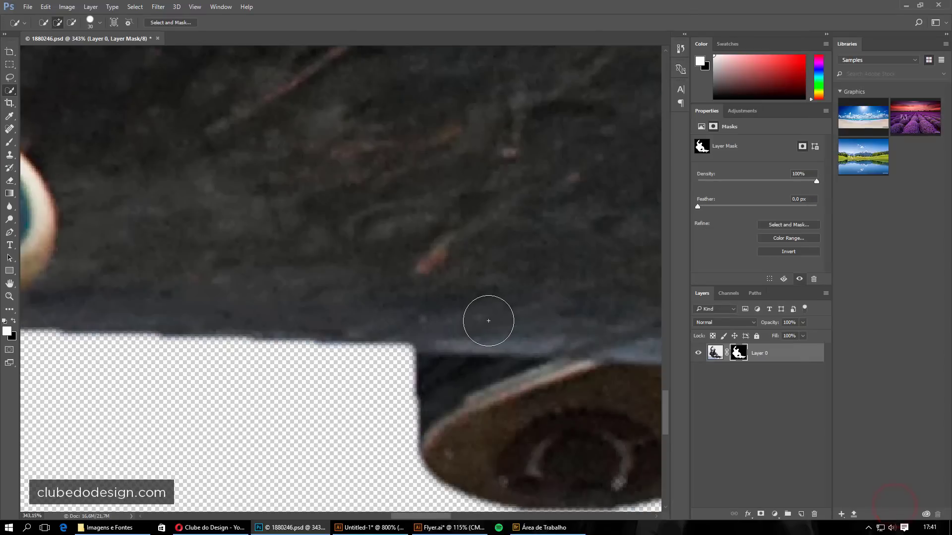
pyautogui.hotkey('ctrl', 's')
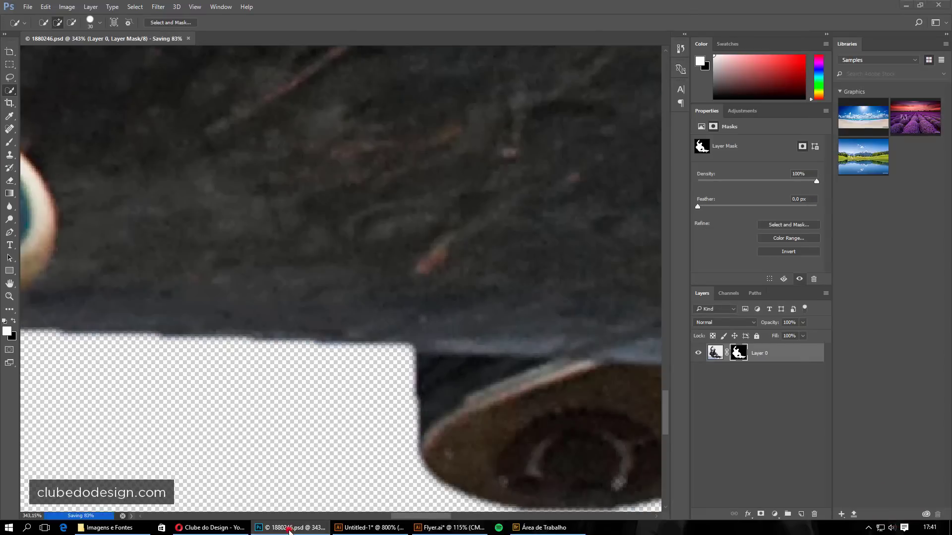
pyautogui.click(288, 527)
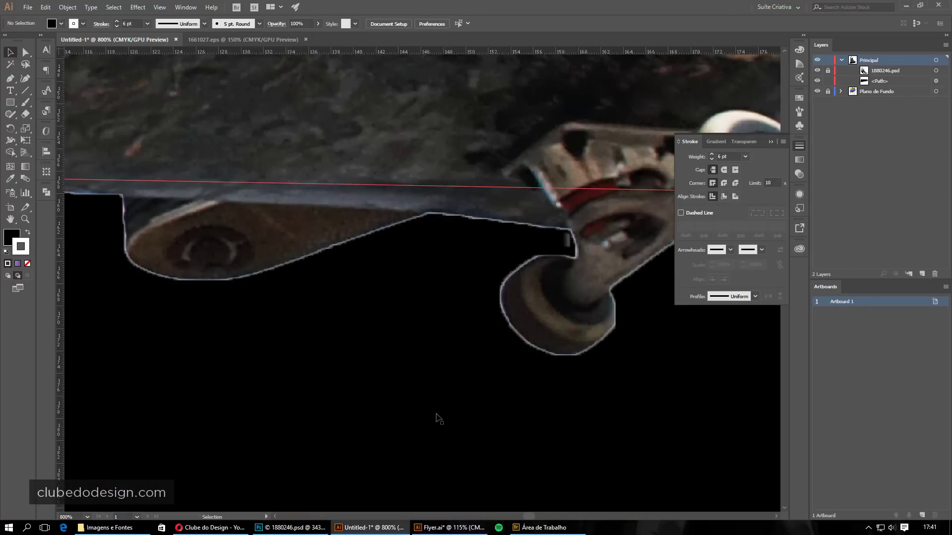
# Zoom out over the flyer to view the whole skater and black shape
pyautogui.hotkey('ctrl', '-')
pyautogui.hotkey('ctrl', '-')
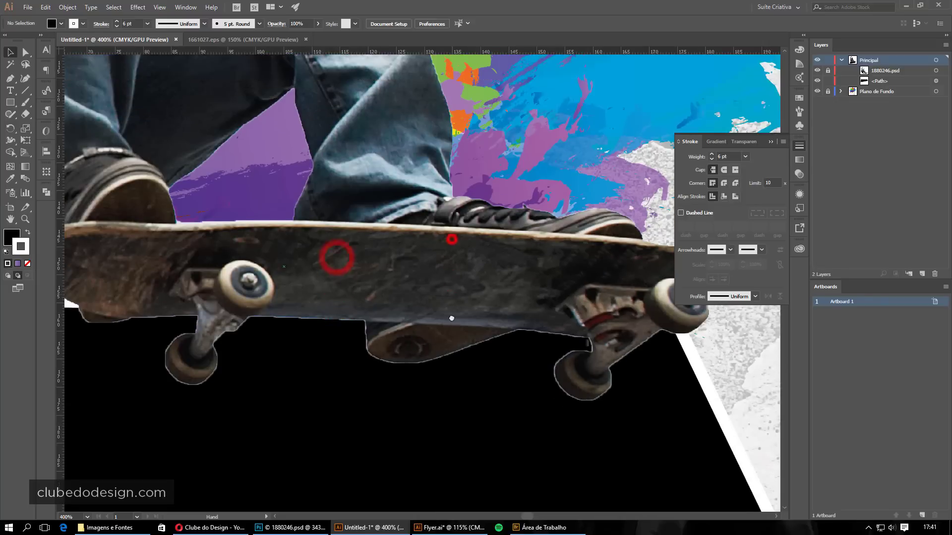
pyautogui.click(403, 349)
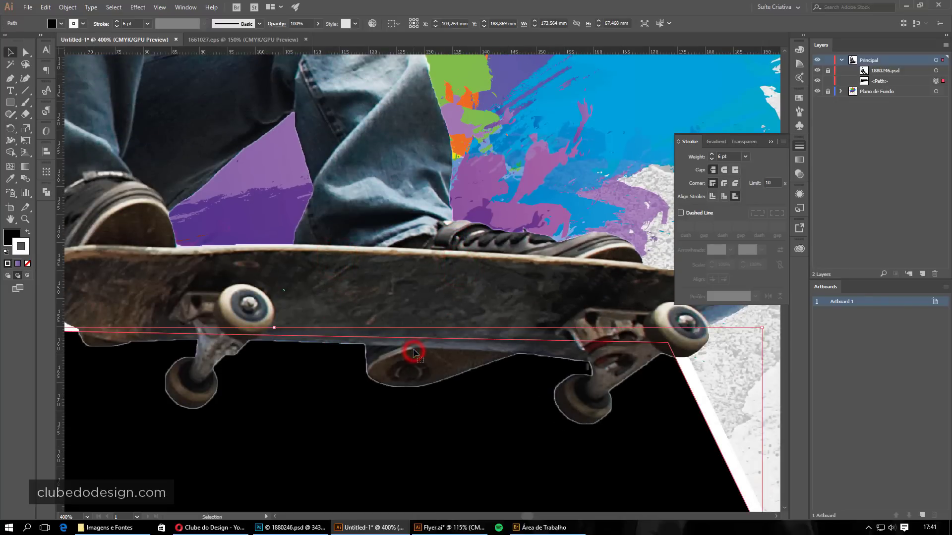
pyautogui.hotkey('ctrl', '-')
pyautogui.moveTo(443, 340); pyautogui.dragTo(420, 439)
pyautogui.click(760, 364)
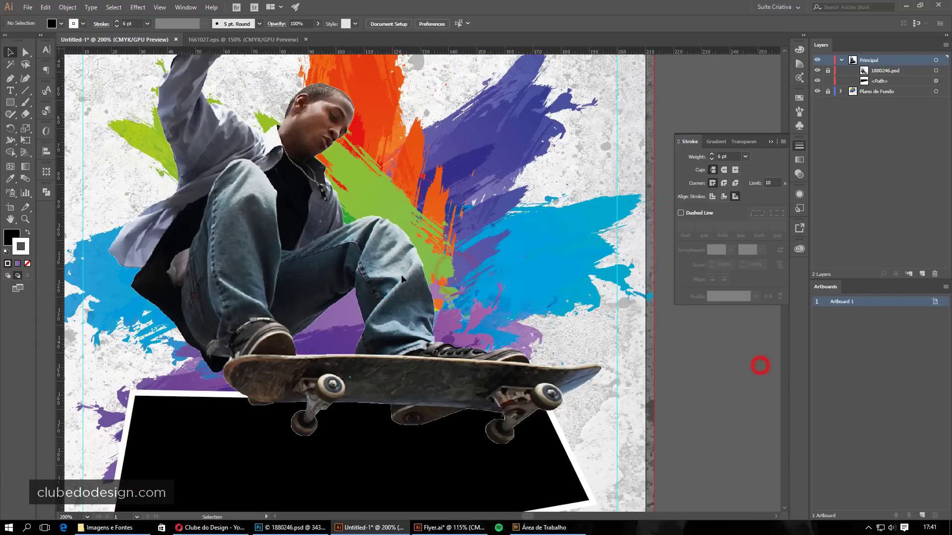
# Update the placed skater image to the saved version and zoom in on the board edge
pyautogui.click(291, 528)
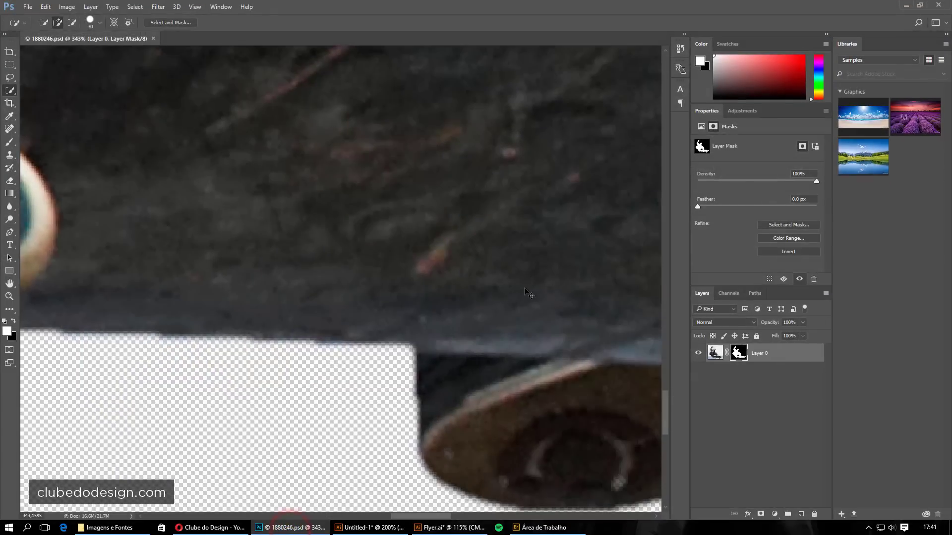
pyautogui.click(353, 528)
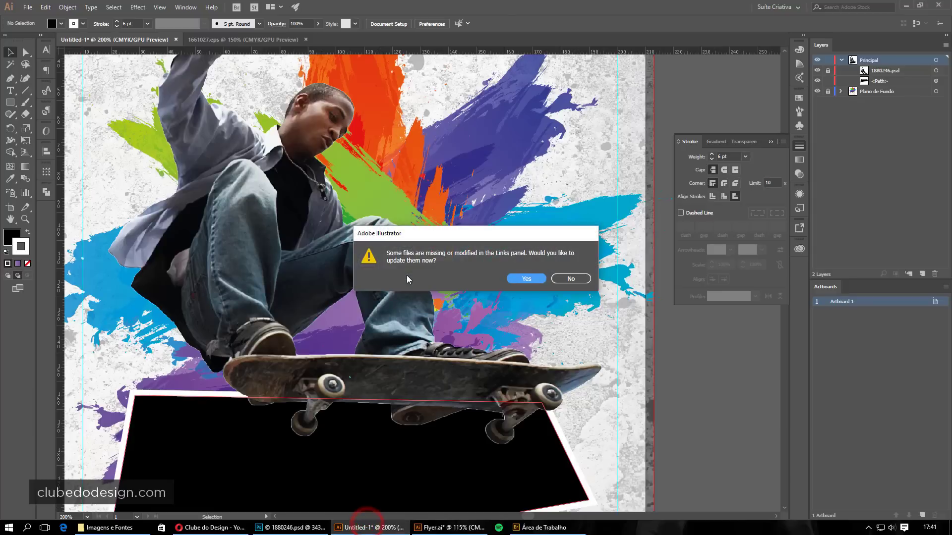
pyautogui.click(525, 279)
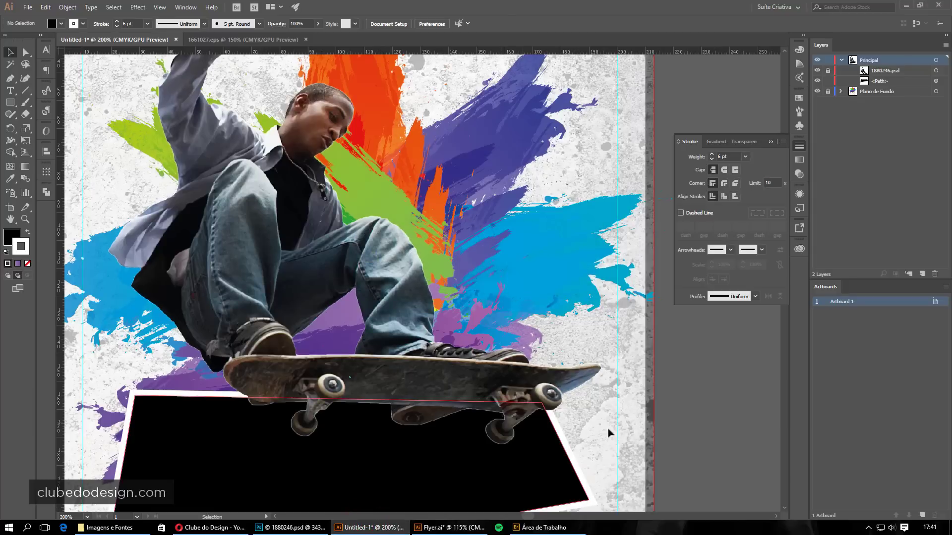
pyautogui.click(434, 411)
pyautogui.keyDown('alt'); pyautogui.click(415, 355); pyautogui.keyUp('alt')
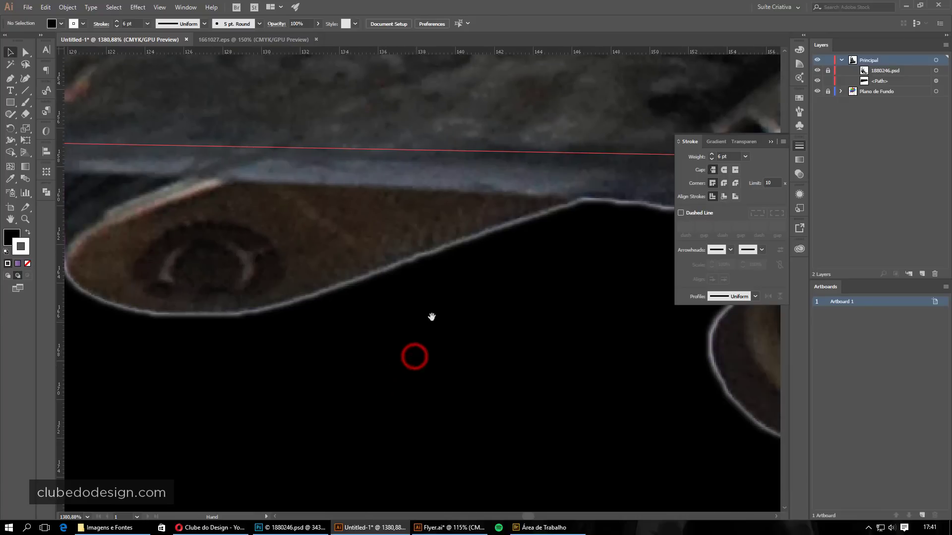
pyautogui.keyDown('alt'); pyautogui.click(440, 313); pyautogui.keyUp('alt')
pyautogui.keyDown('alt'); pyautogui.click(440, 313); pyautogui.keyUp('alt')
# Zoom back out and frame the skateboard over the black shape
pyautogui.keyDown('alt'); pyautogui.click(308, 254); pyautogui.keyUp('alt')
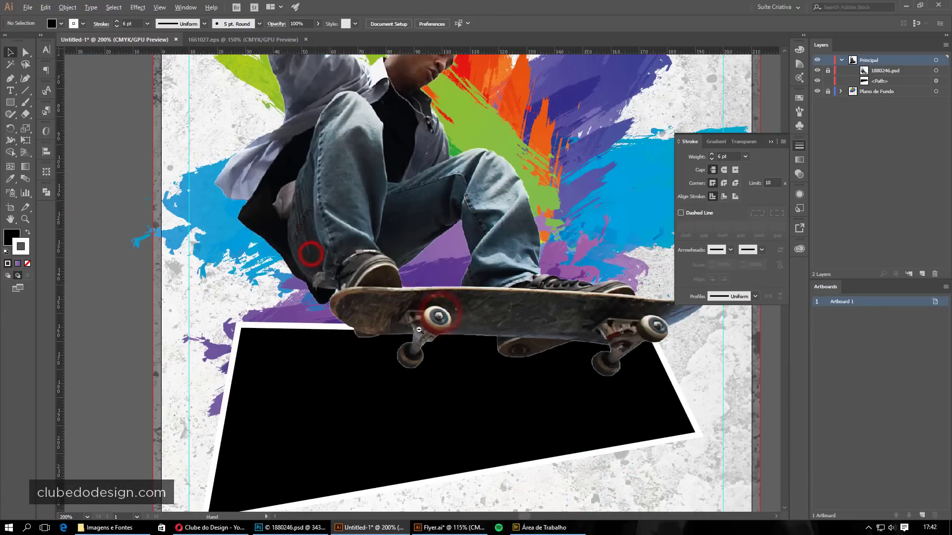
pyautogui.keyDown('alt'); pyautogui.click(412, 322); pyautogui.keyUp('alt')
pyautogui.moveTo(606, 382); pyautogui.dragTo(471, 382)
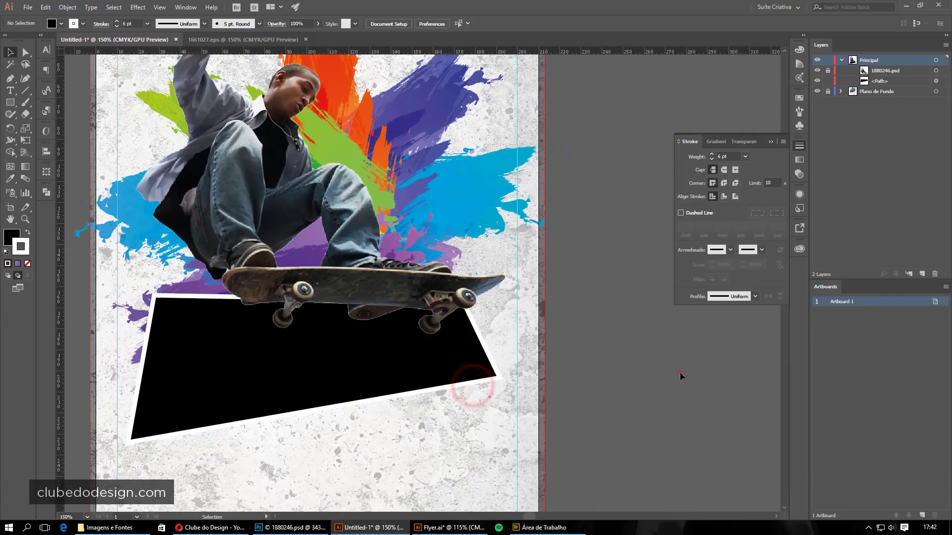
pyautogui.moveTo(417, 296); pyautogui.dragTo(446, 377)
pyautogui.keyDown('ctrl'); pyautogui.click(399, 291); pyautogui.keyUp('ctrl')
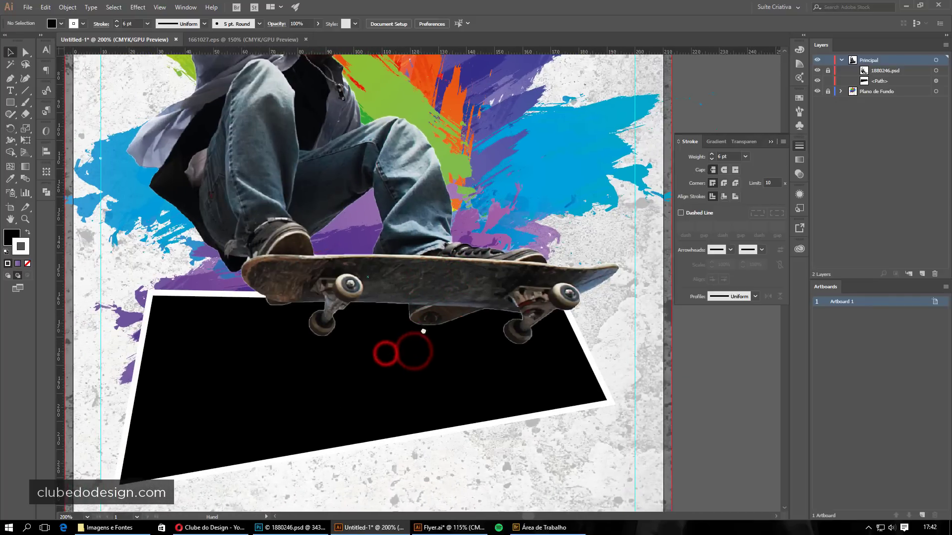
pyautogui.moveTo(346, 342); pyautogui.dragTo(399, 268)
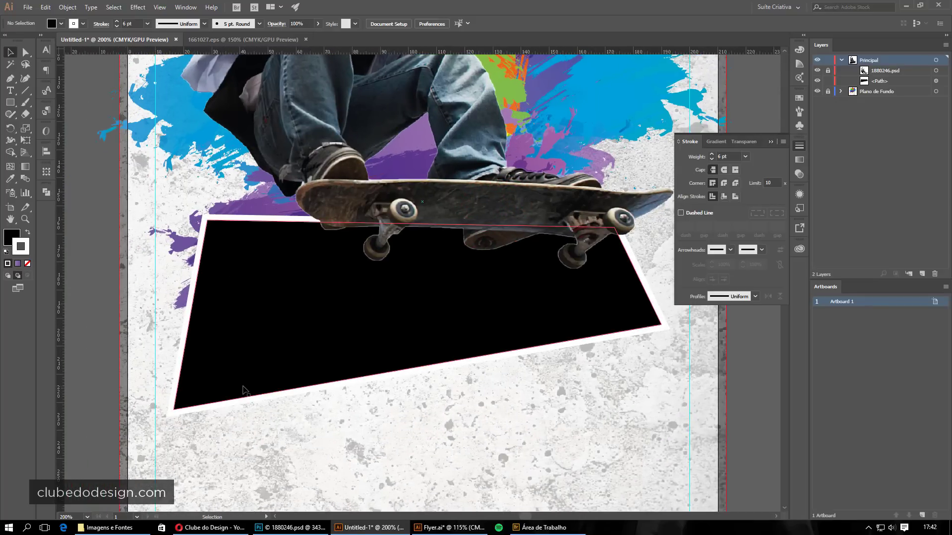
pyautogui.moveTo(322, 283); pyautogui.dragTo(312, 302)
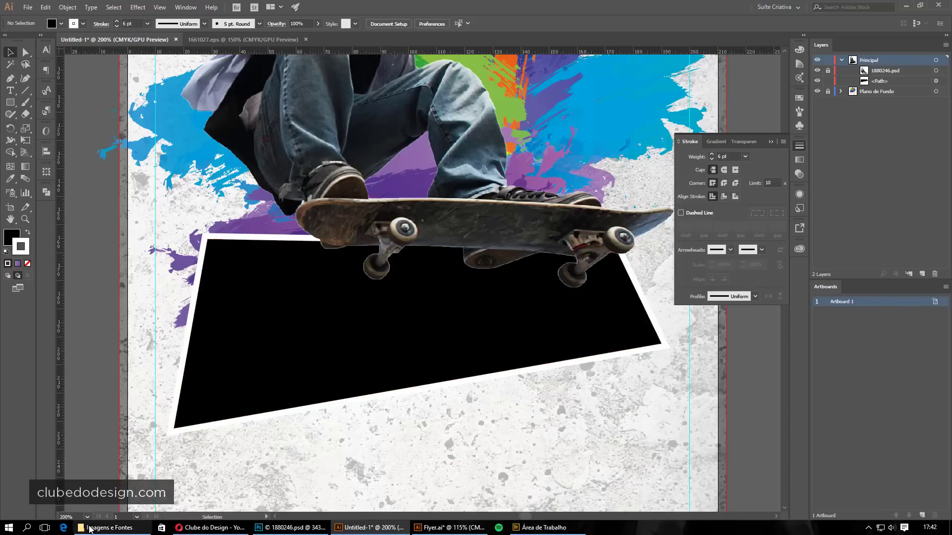
# Open mostwasted.zip from the Imagens e Fontes folder and preview Mostwasted.ttf
pyautogui.click(104, 528)
pyautogui.click(445, 330)
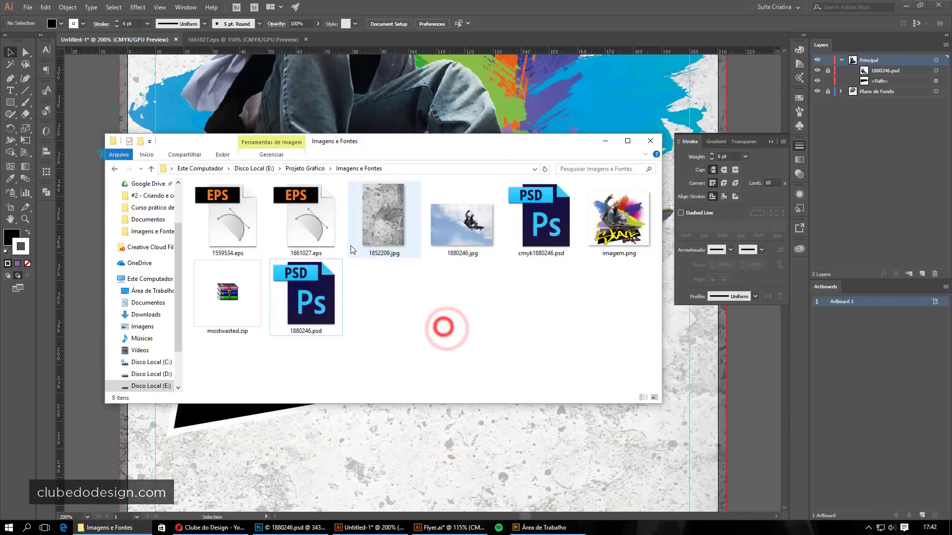
pyautogui.click(224, 302)
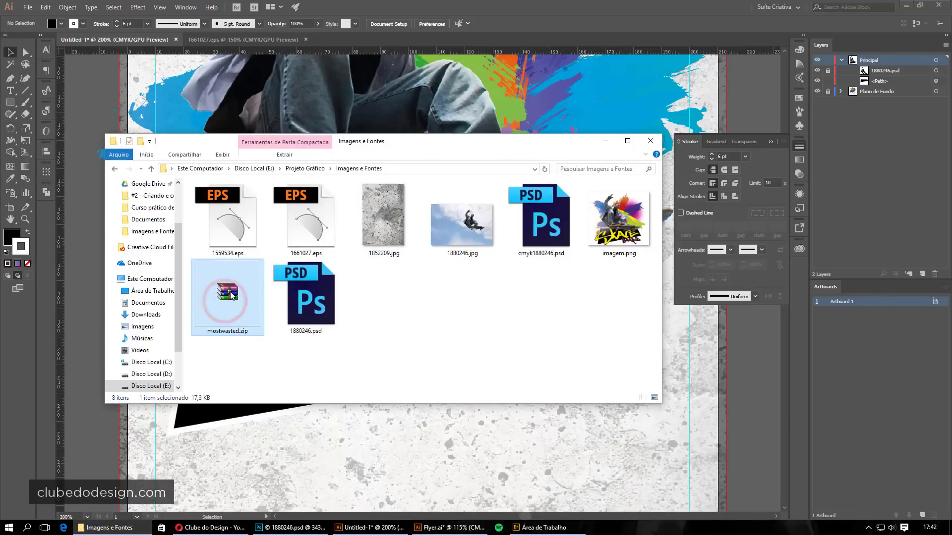
pyautogui.doubleClick(230, 292)
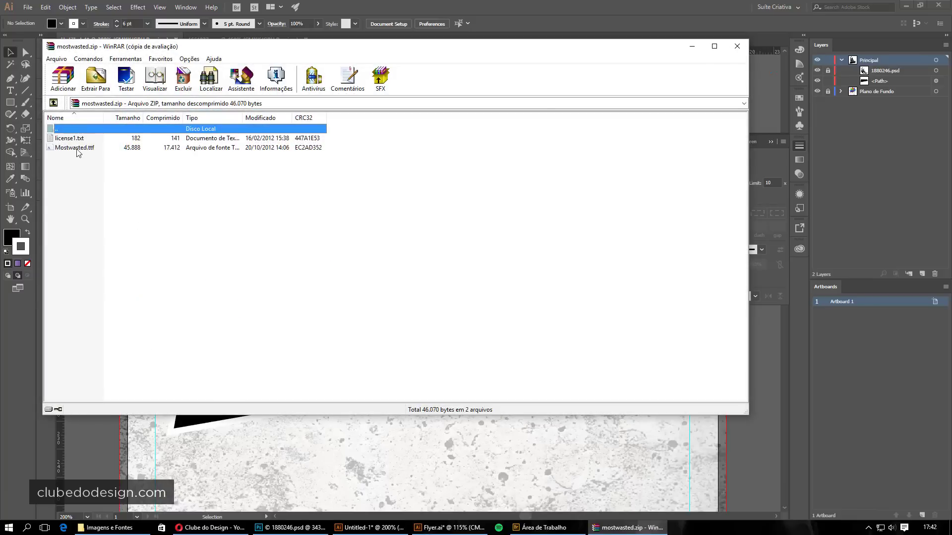
pyautogui.doubleClick(76, 148)
# Install the Most Wazted font and close the font preview, WinRAR and folder windows
pyautogui.click(93, 41)
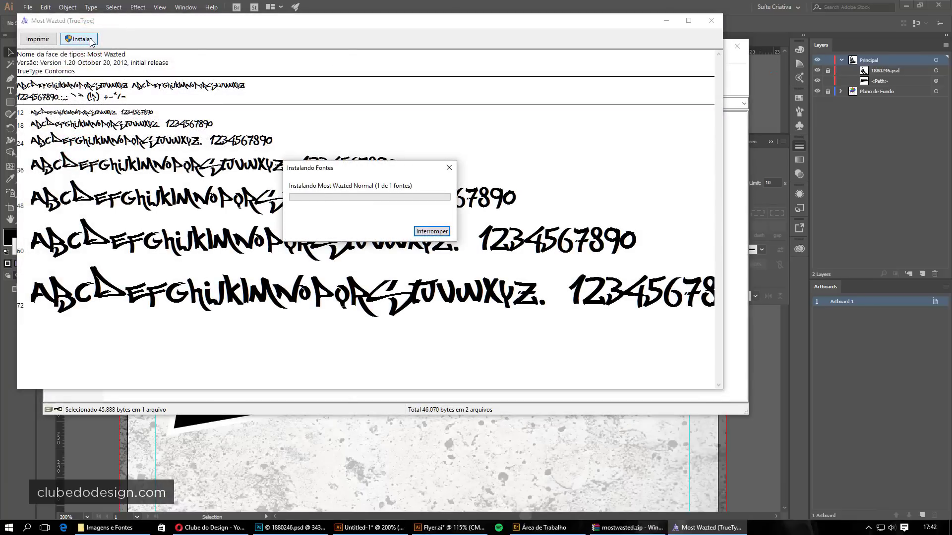
pyautogui.click(711, 21)
pyautogui.click(737, 46)
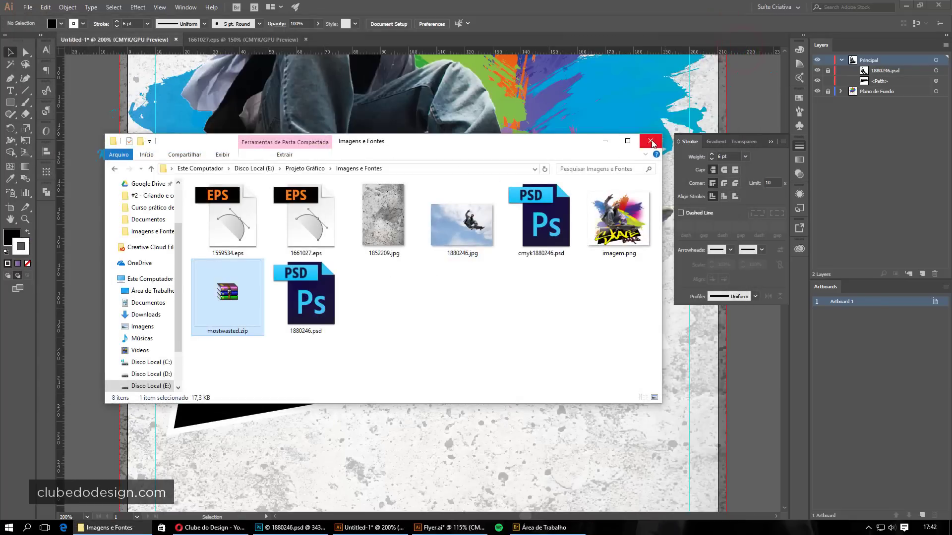
pyautogui.click(650, 140)
pyautogui.click(768, 142)
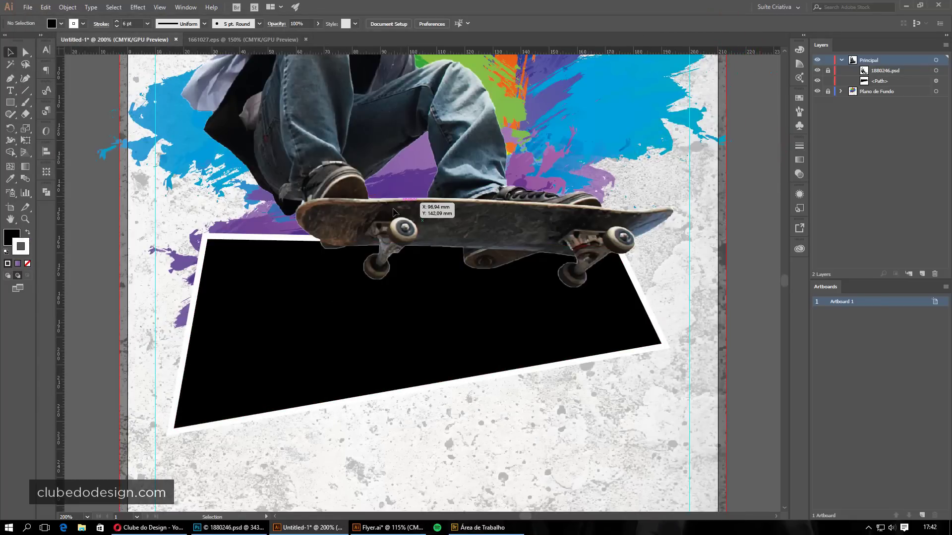
# Close Explorer and select the skater image in Illustrator
pyautogui.click(507, 206)
pyautogui.click(471, 144)
pyautogui.click(479, 131)
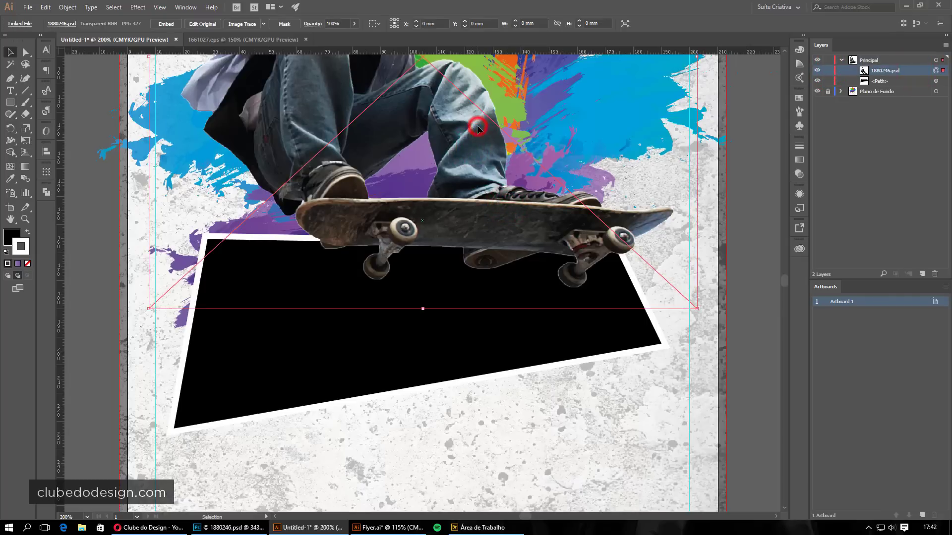
pyautogui.click(500, 224)
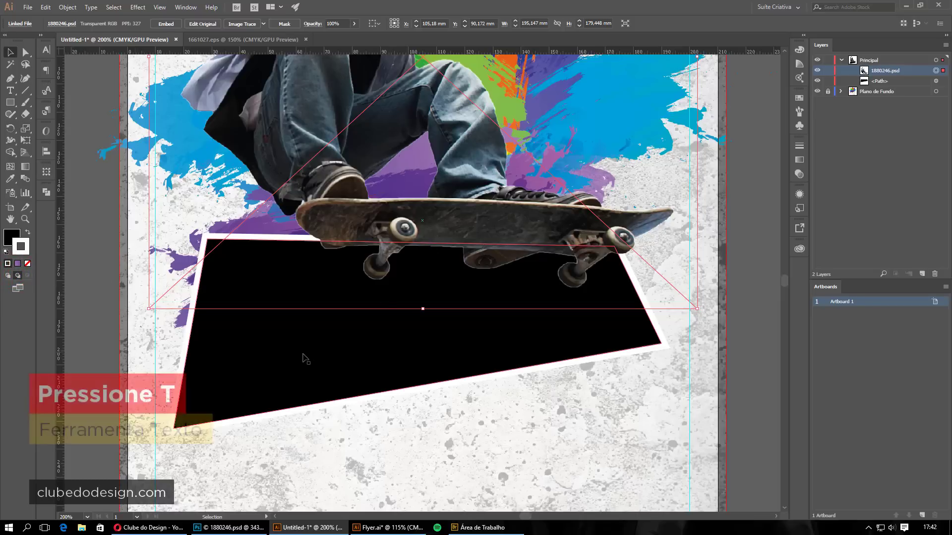
# Type 'Skate' on the black quadrilateral and colour it white
pyautogui.press('t')
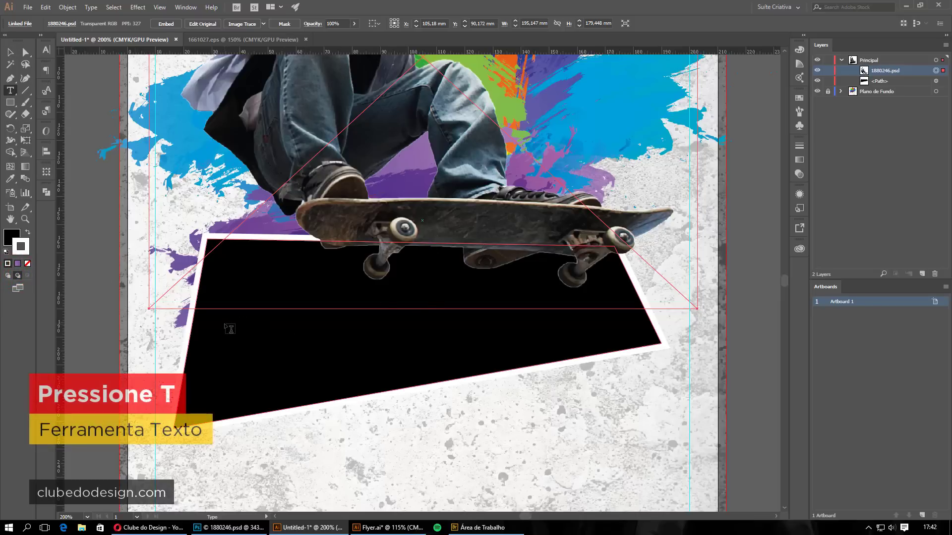
pyautogui.click(229, 328)
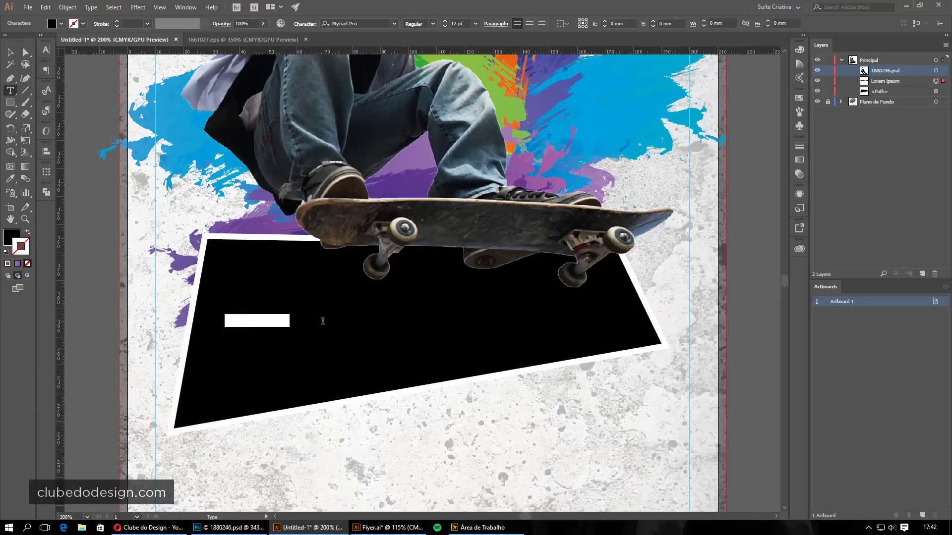
pyautogui.write('S')
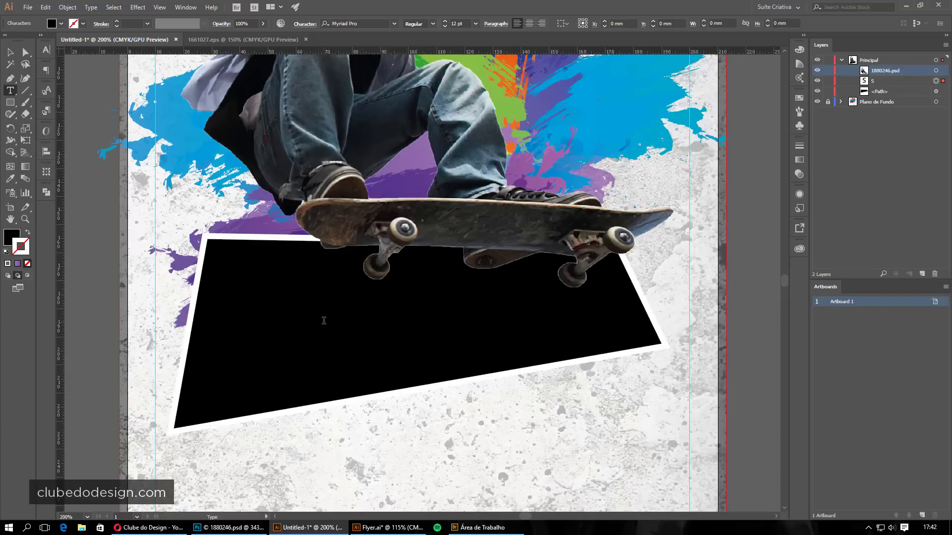
pyautogui.write('kate')
pyautogui.hotkey('ctrl', 'a')
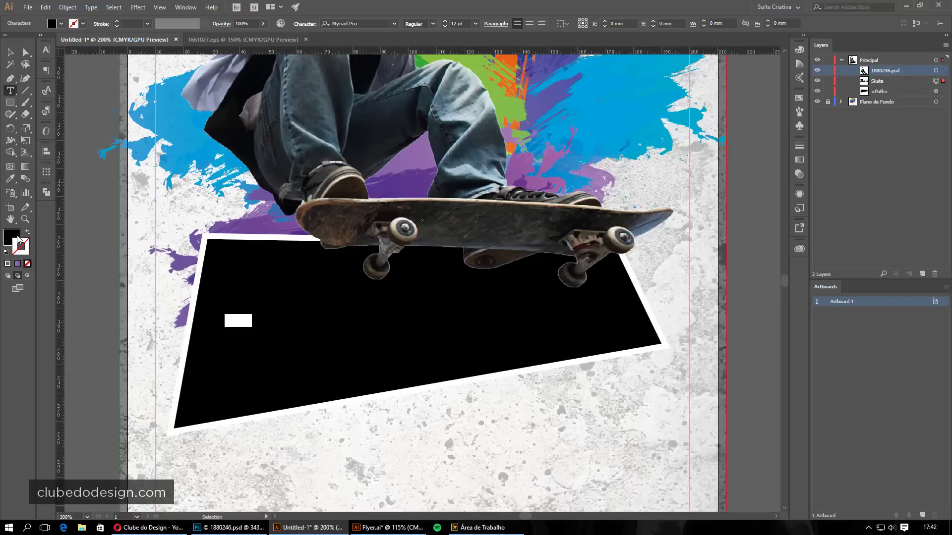
pyautogui.click(13, 235)
pyautogui.click(798, 98)
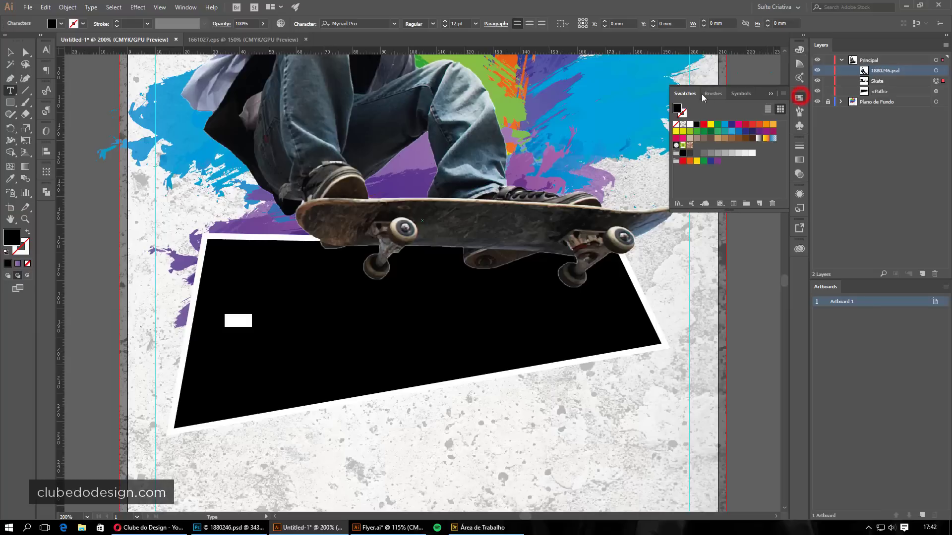
pyautogui.click(689, 125)
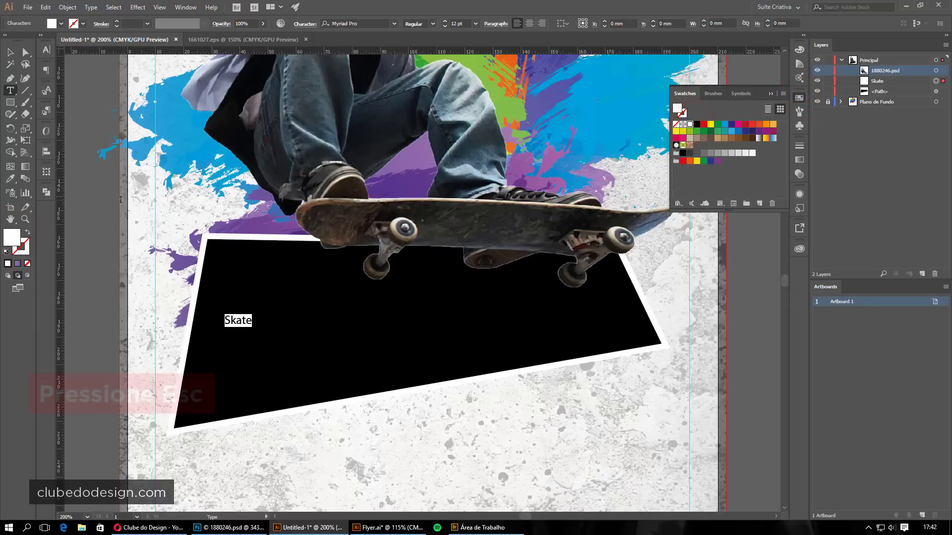
pyautogui.press('Escape')
pyautogui.press('Escape')
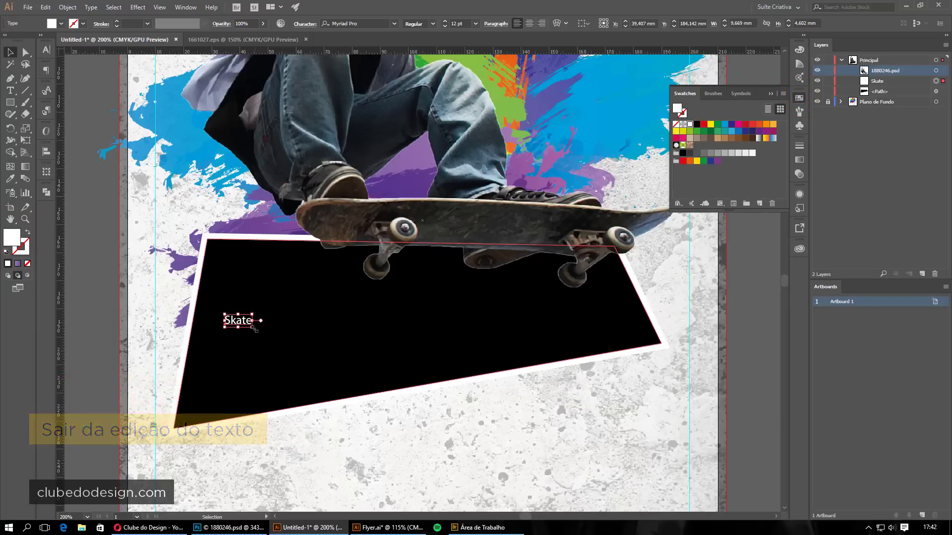
# Enlarge the Skate text and tilt it onto the black shape
pyautogui.moveTo(252, 327); pyautogui.dragTo(531, 459)
pyautogui.moveTo(493, 388); pyautogui.dragTo(524, 349)
pyautogui.moveTo(527, 399); pyautogui.dragTo(531, 392)
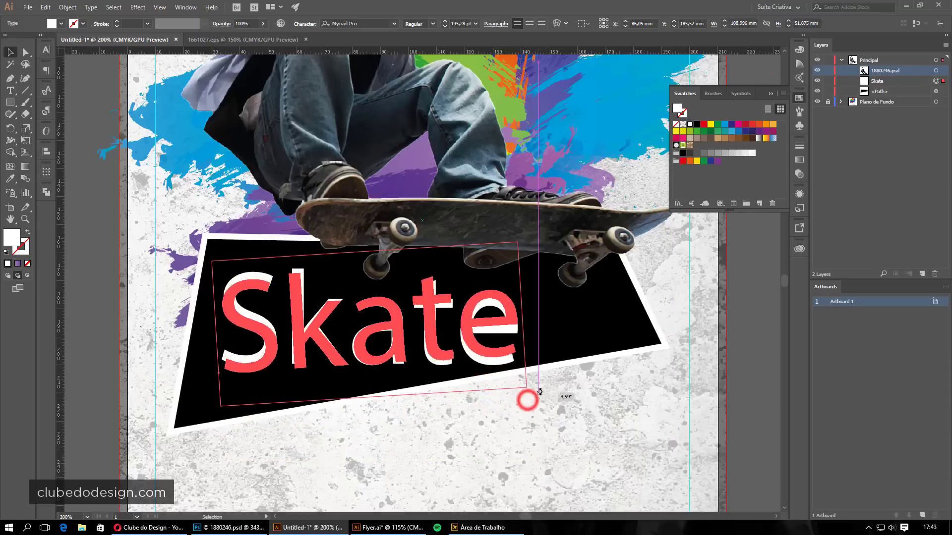
pyautogui.moveTo(518, 240); pyautogui.dragTo(605, 191)
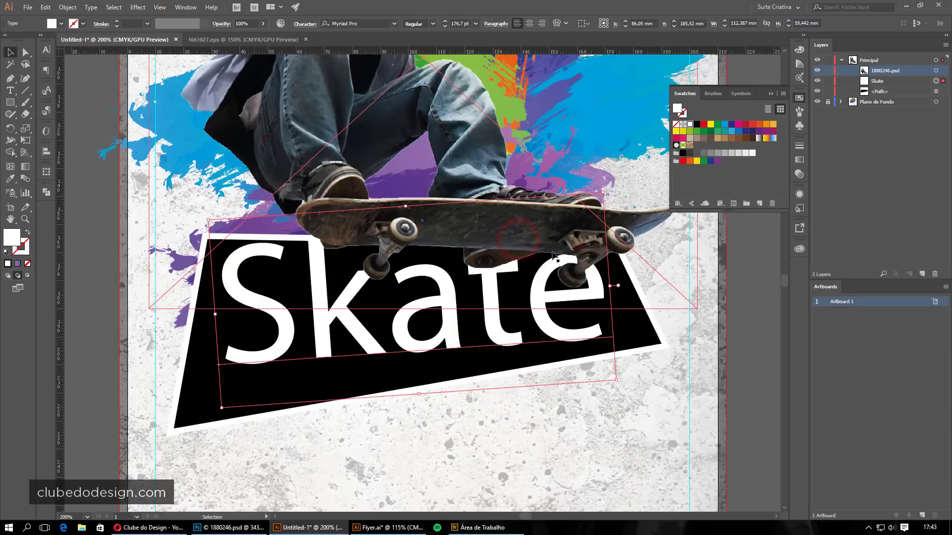
# Nudge the skater image slightly up-right and lock it
pyautogui.click(492, 283)
pyautogui.moveTo(494, 322); pyautogui.dragTo(503, 316)
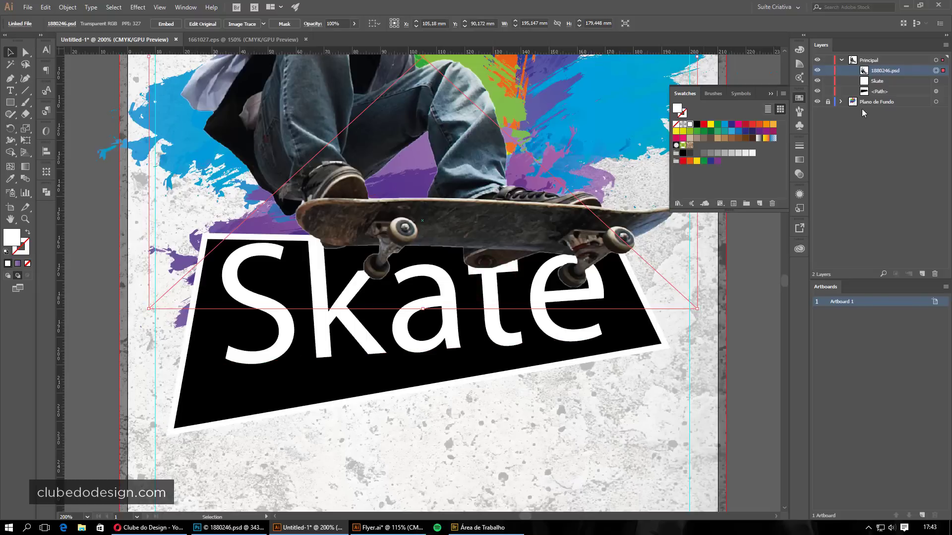
pyautogui.click(839, 73)
pyautogui.click(824, 71)
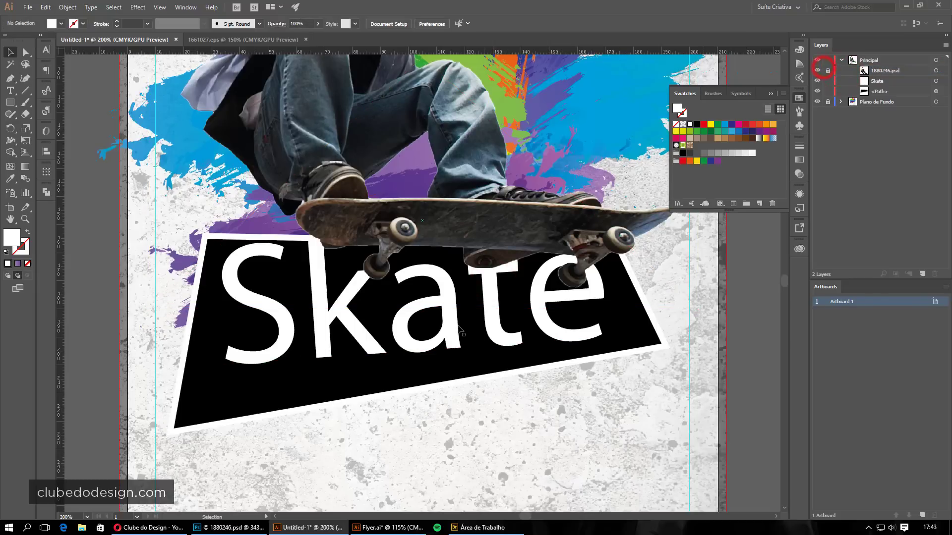
# Rotate the Skate text slightly and bring up the font family list
pyautogui.click(453, 291)
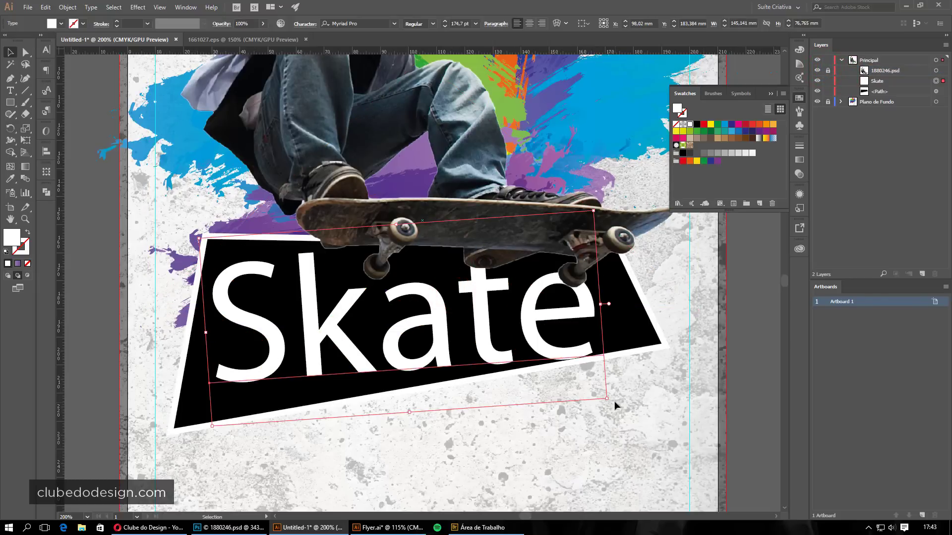
pyautogui.moveTo(613, 402); pyautogui.dragTo(614, 389)
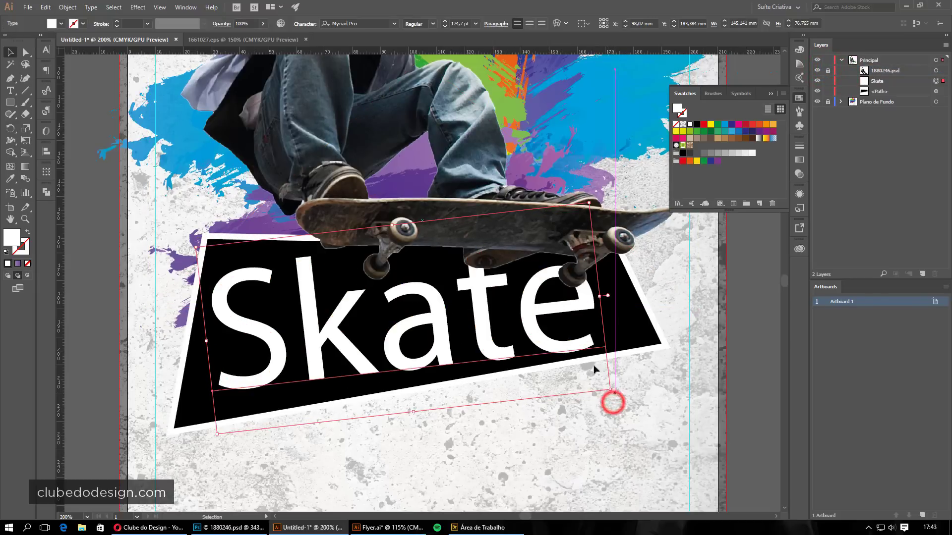
pyautogui.click(540, 333)
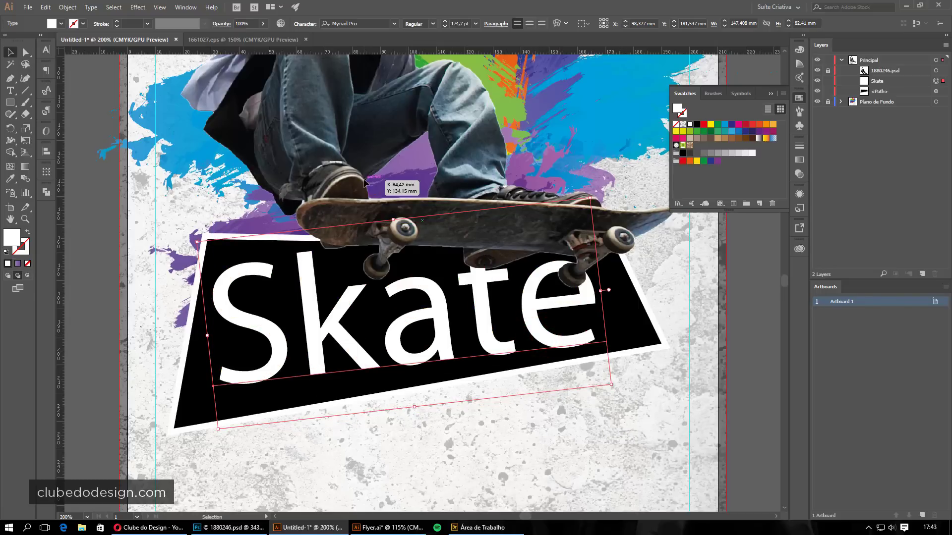
pyautogui.click(393, 24)
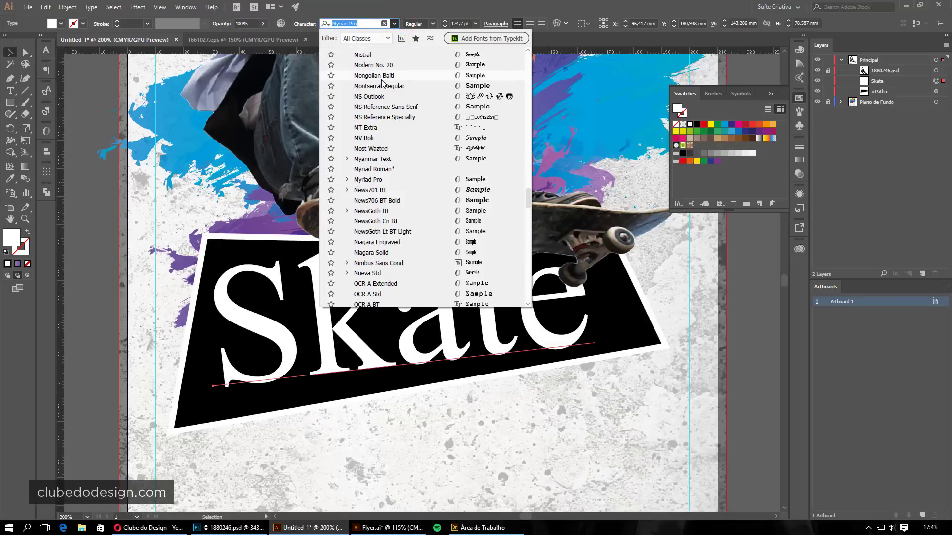
# Set Skate in Most Wazted at about 198 pt, colour it yellow, and duplicate it below
pyautogui.click(380, 149)
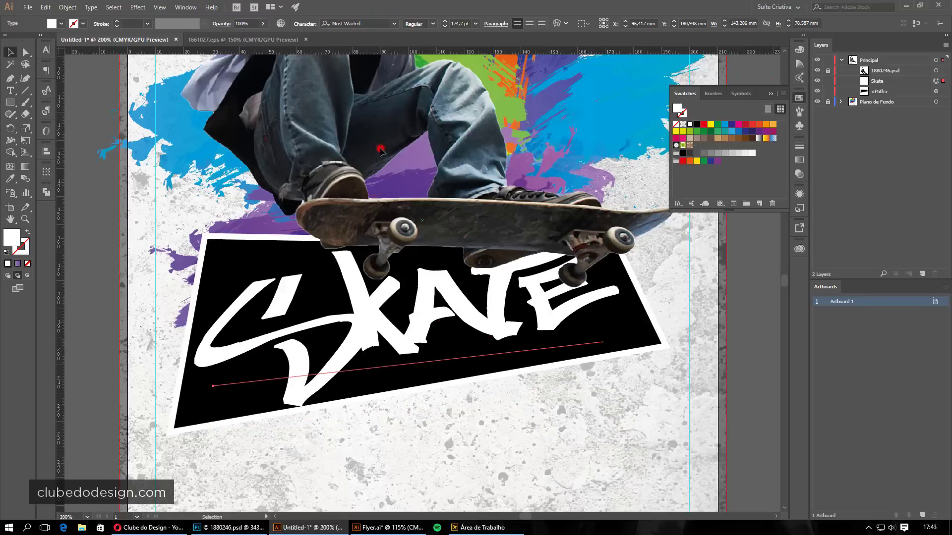
pyautogui.moveTo(416, 301); pyautogui.dragTo(385, 313)
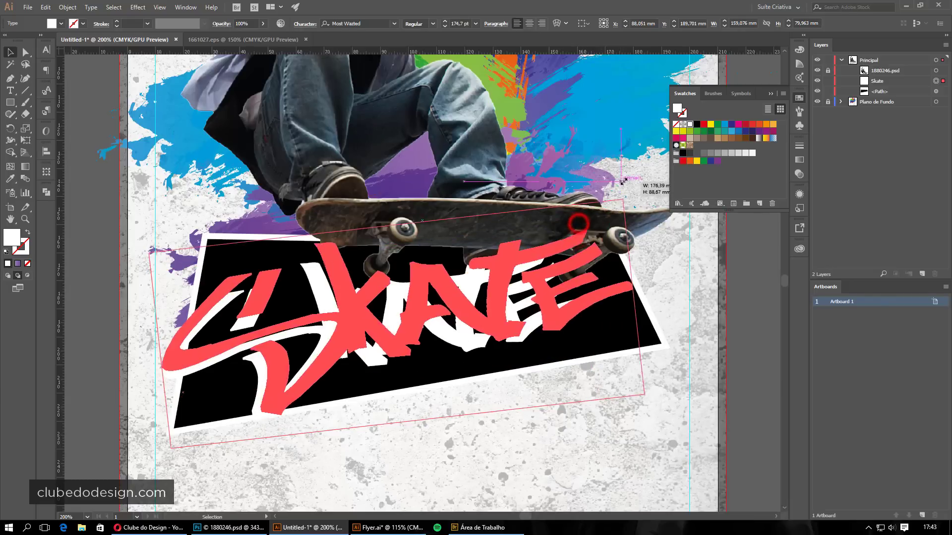
pyautogui.hotkey('ctrl', 'shift', '.')
pyautogui.hotkey('ctrl', 'shift', '.')
pyautogui.hotkey('ctrl', 'shift', '.')
pyautogui.moveTo(476, 310); pyautogui.dragTo(461, 324)
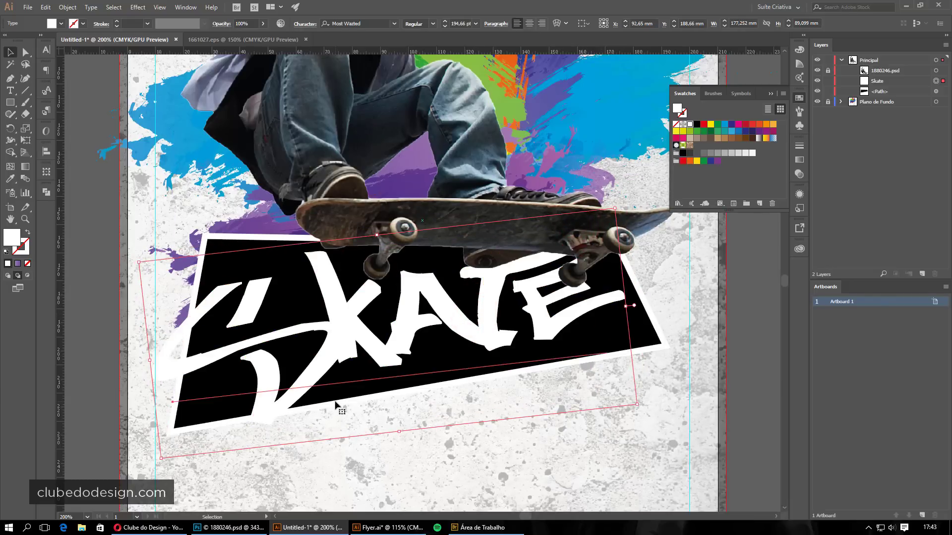
pyautogui.moveTo(163, 459); pyautogui.dragTo(153, 461)
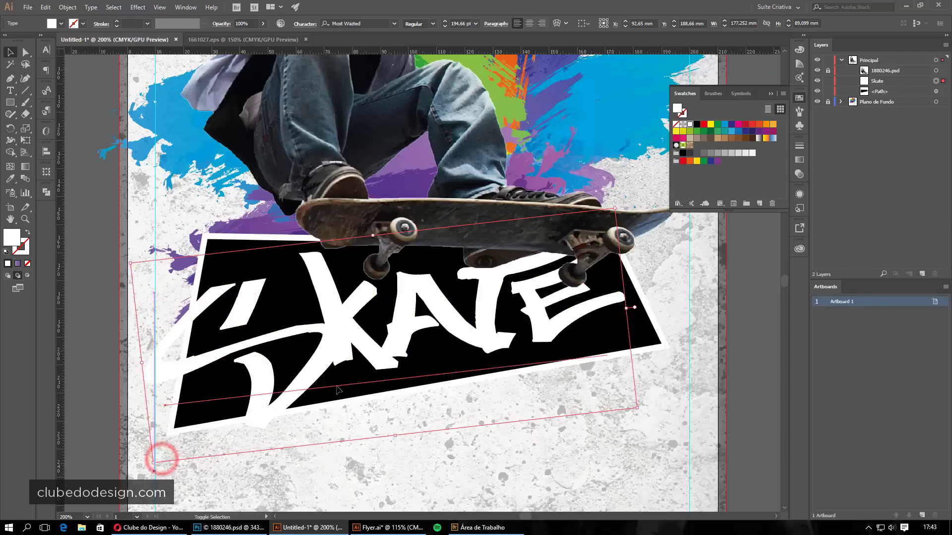
pyautogui.moveTo(352, 339); pyautogui.dragTo(352, 341)
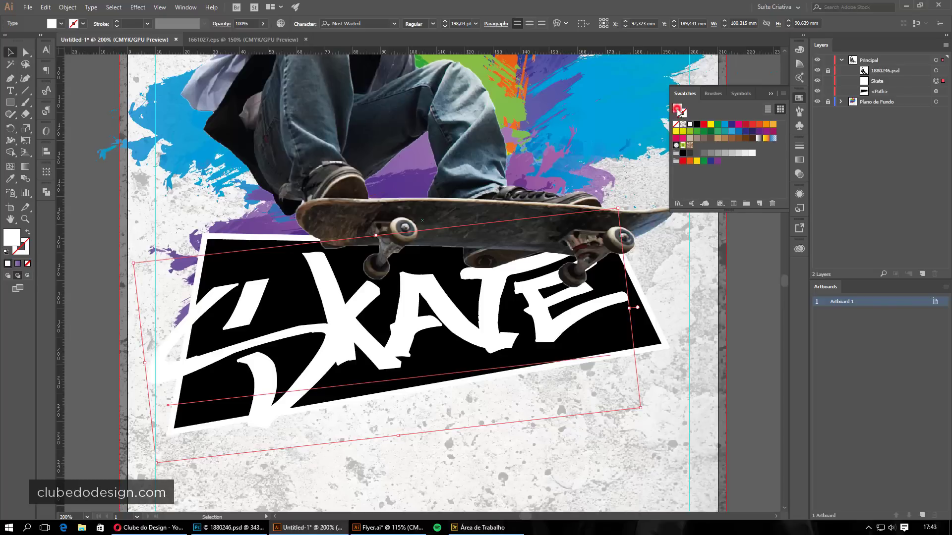
pyautogui.click(711, 124)
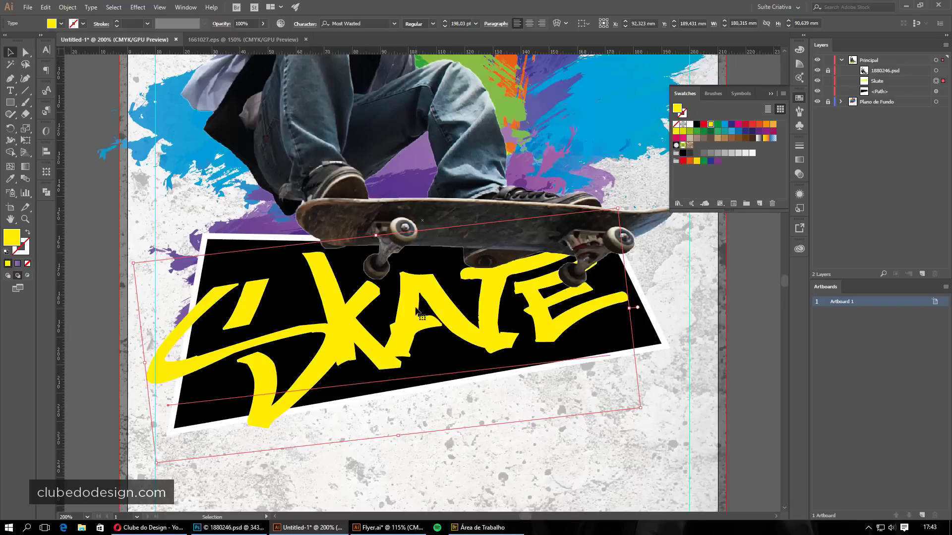
pyautogui.moveTo(346, 362); pyautogui.dragTo(506, 461)
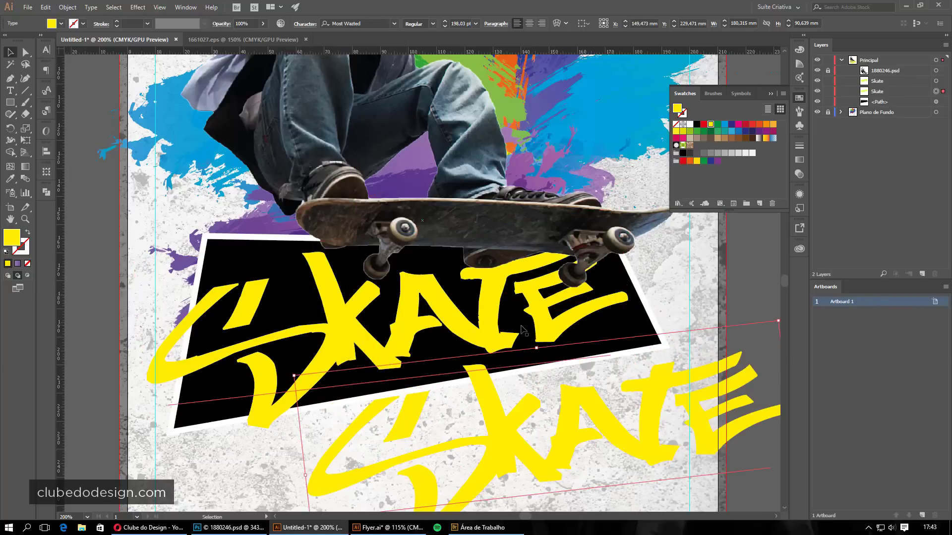
# Shrink the Skate copy, shift it right, and retype its text as 'Board'
pyautogui.keyDown('ctrl'); pyautogui.keyDown('alt'); pyautogui.click(512, 368); pyautogui.keyUp('alt'); pyautogui.keyUp('ctrl')
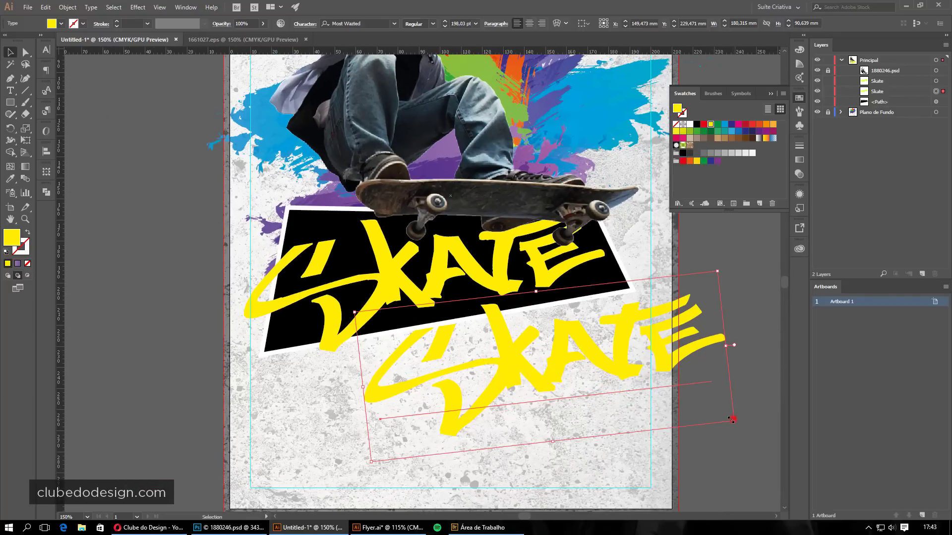
pyautogui.moveTo(733, 419); pyautogui.dragTo(533, 364)
pyautogui.moveTo(476, 338)
pyautogui.mouseDown()
pyautogui.moveTo(578, 341)
pyautogui.moveTo(501, 355)
pyautogui.moveTo(561, 367)
pyautogui.moveTo(585, 356)
pyautogui.mouseUp()
pyautogui.doubleClick(570, 321)
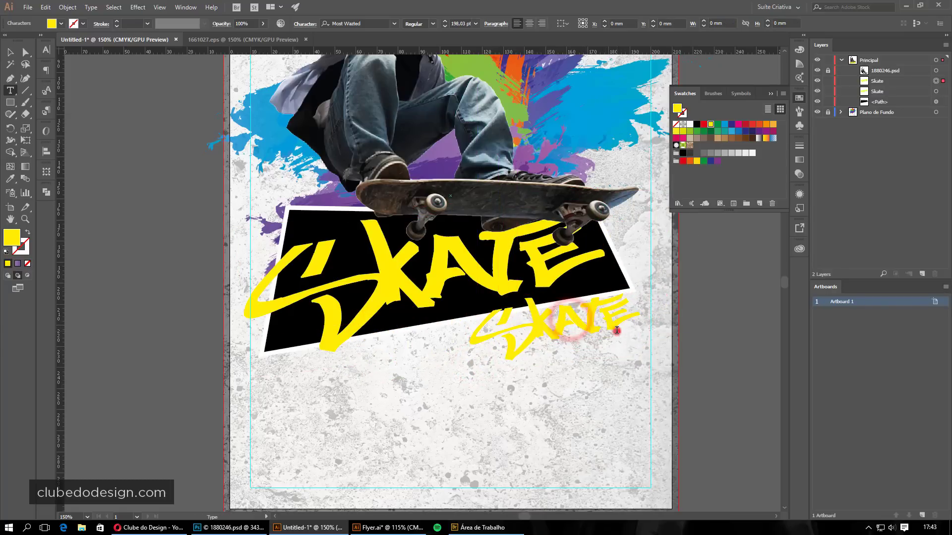
pyautogui.tripleClick(615, 323)
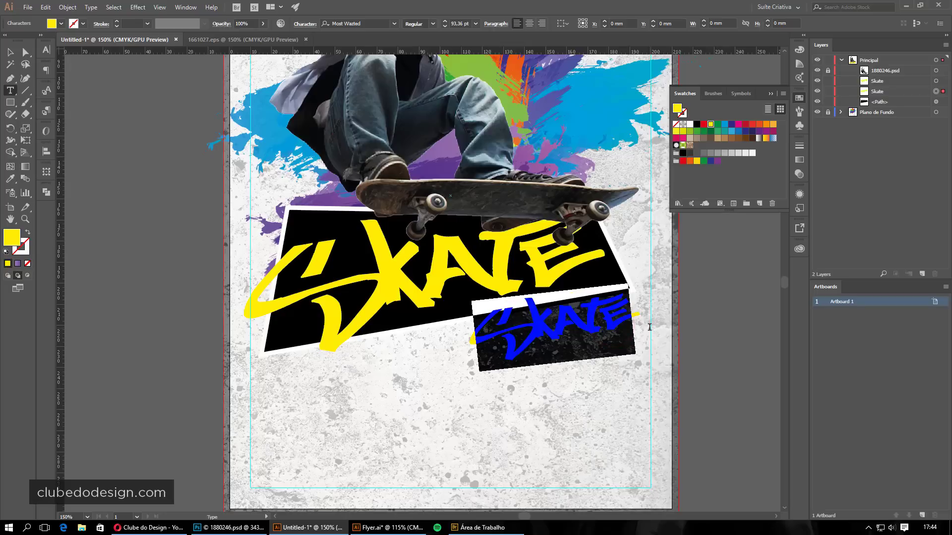
pyautogui.write('Board')
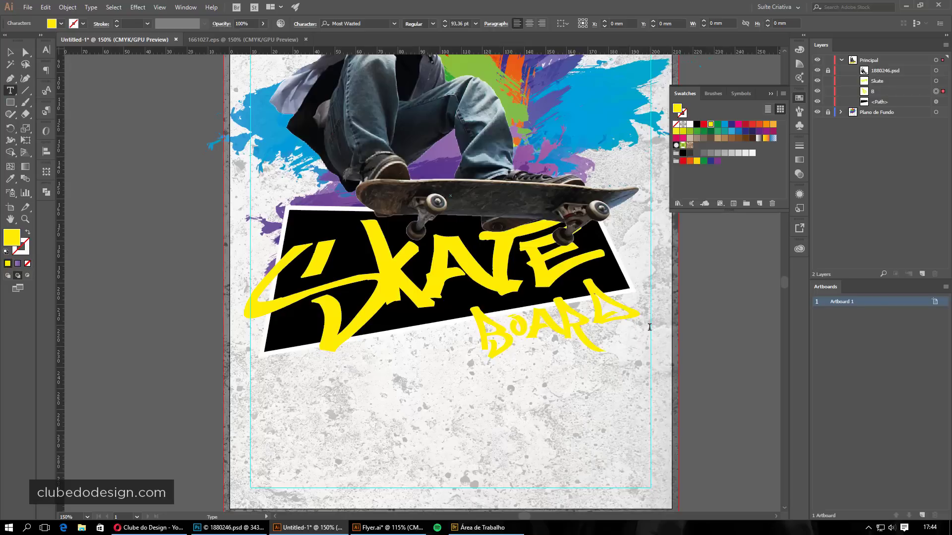
pyautogui.press('Escape')
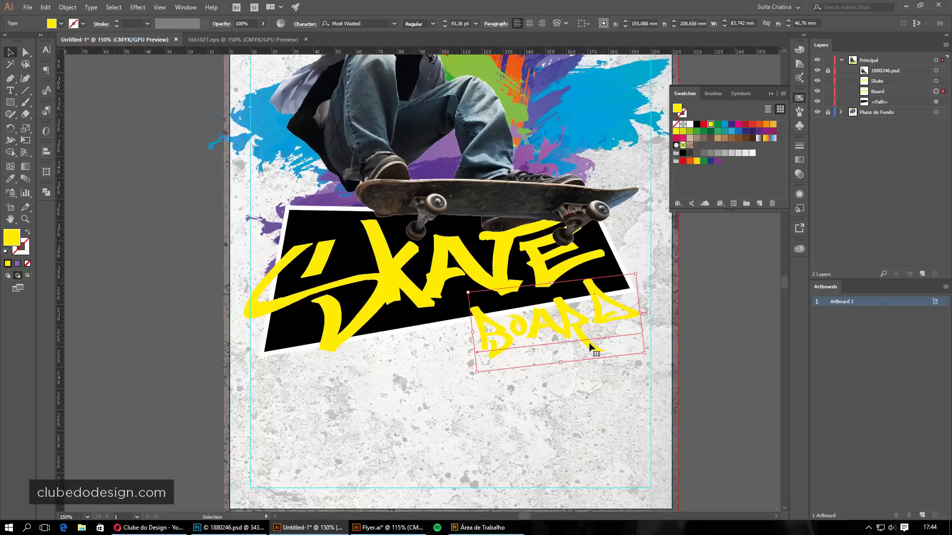
# Color the Board text red with the red swatch
pyautogui.keyDown('shift'); pyautogui.click(587, 345); pyautogui.keyUp('shift')
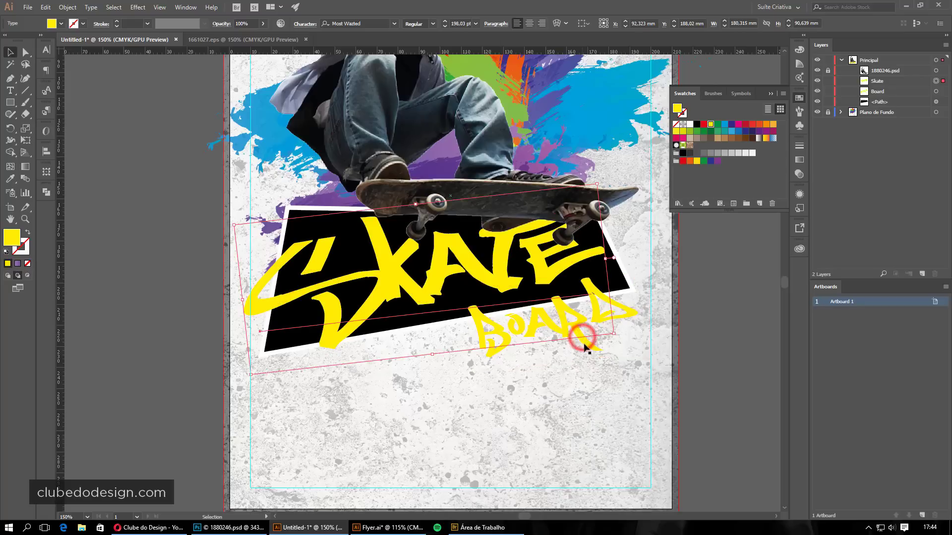
pyautogui.click(595, 352)
pyautogui.press('v')
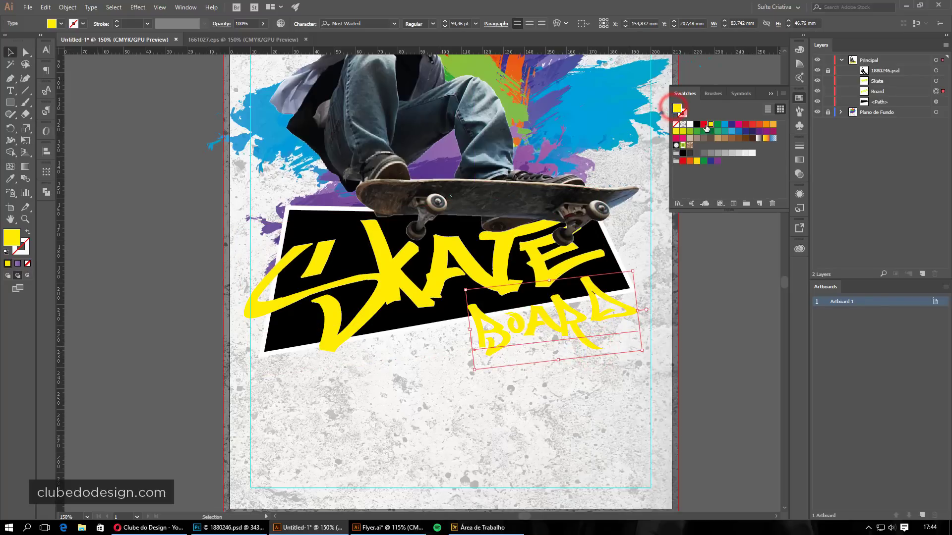
pyautogui.click(704, 124)
pyautogui.click(732, 270)
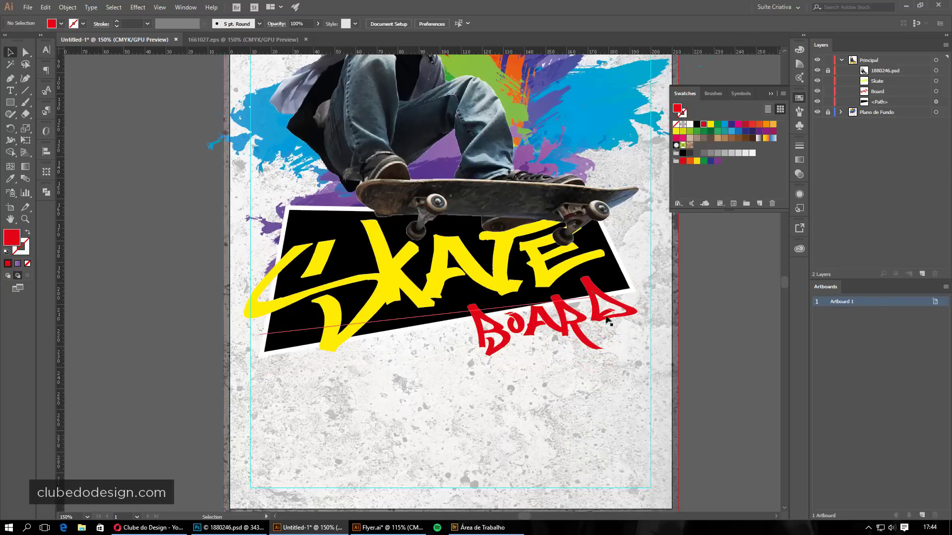
pyautogui.click(331, 337)
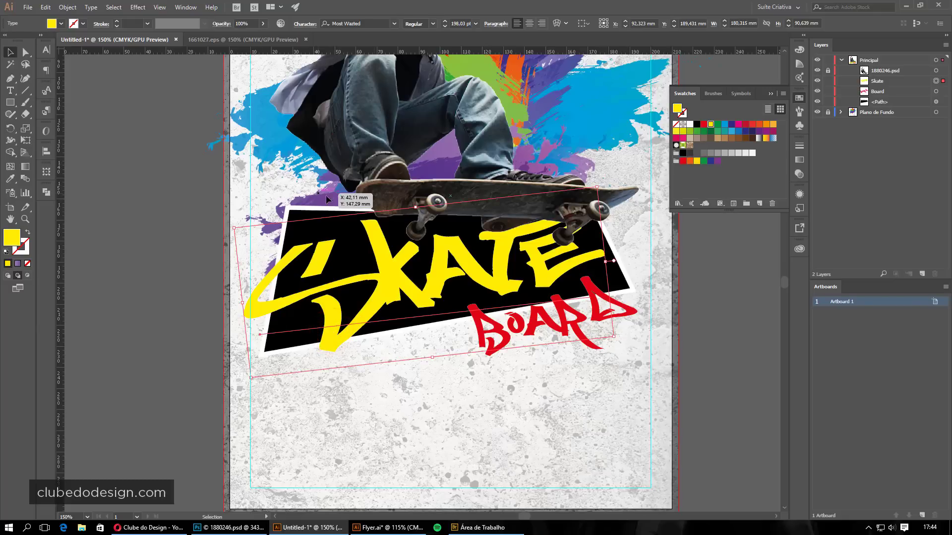
# Give SKATE a black 8 pt stroke, testing inside, outside and center alignment
pyautogui.click(802, 144)
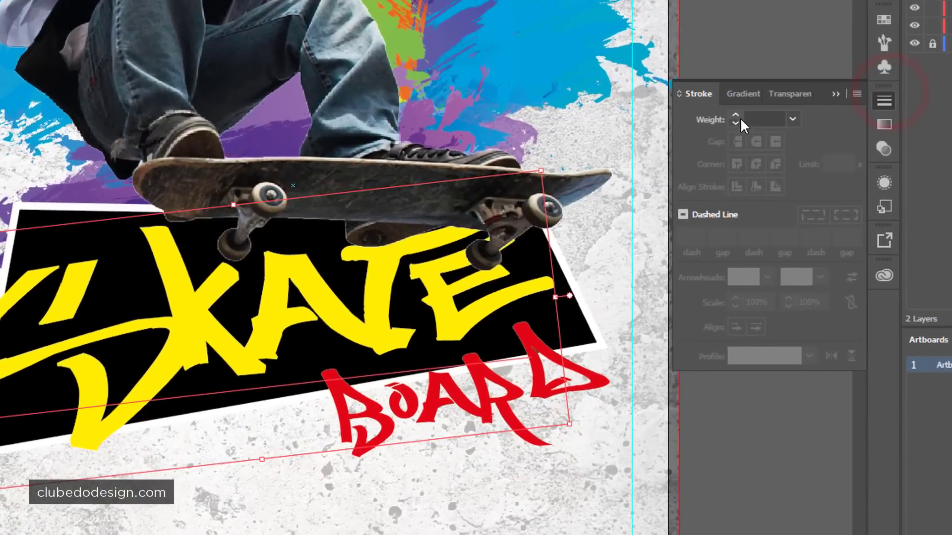
pyautogui.click(711, 153)
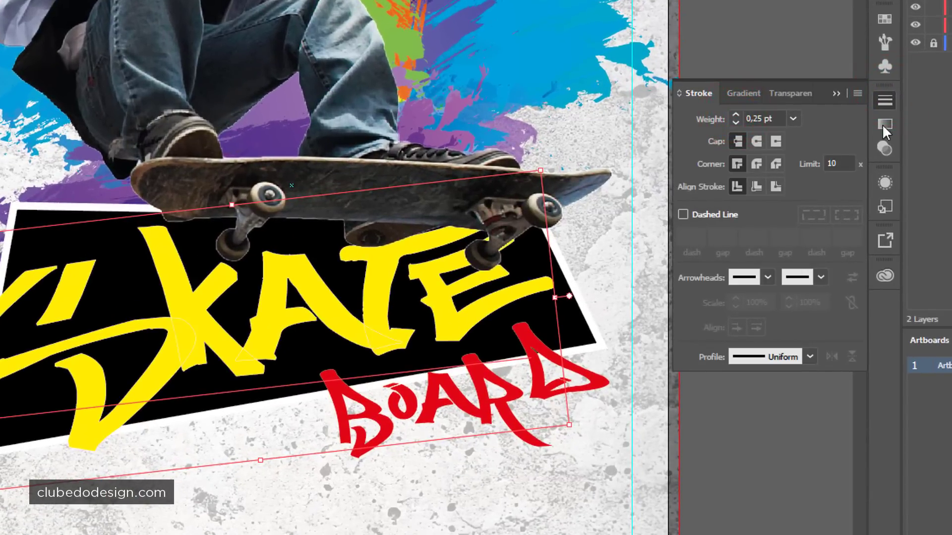
pyautogui.click(884, 19)
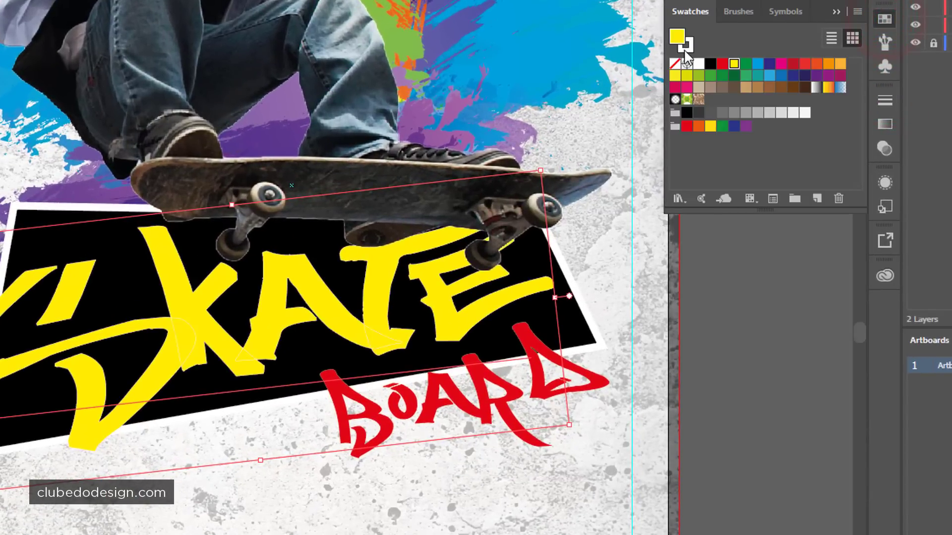
pyautogui.click(710, 63)
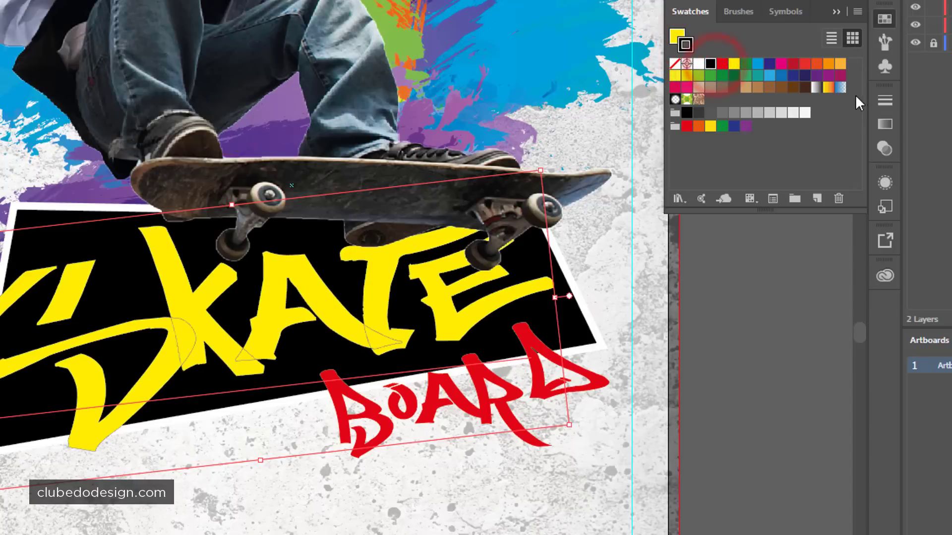
pyautogui.click(884, 100)
pyautogui.click(734, 116)
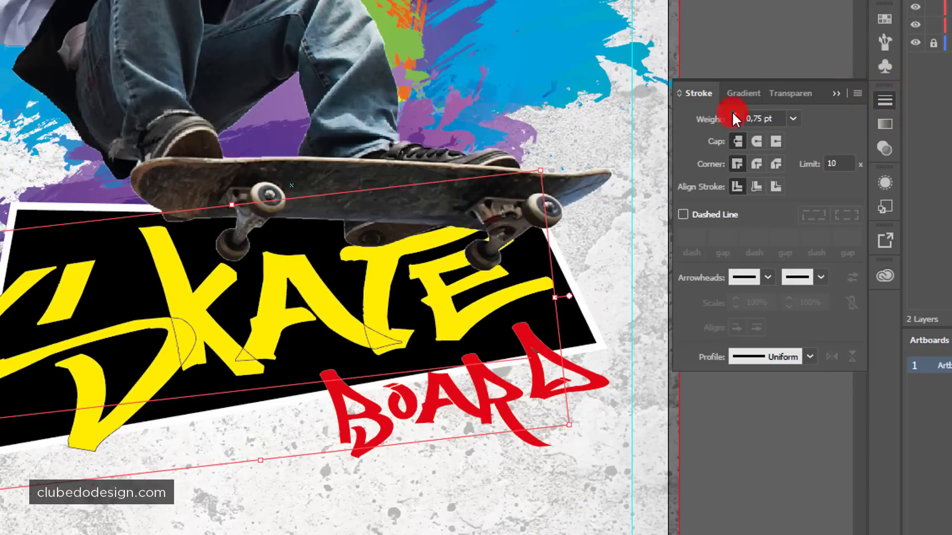
pyautogui.click(756, 187)
pyautogui.click(776, 186)
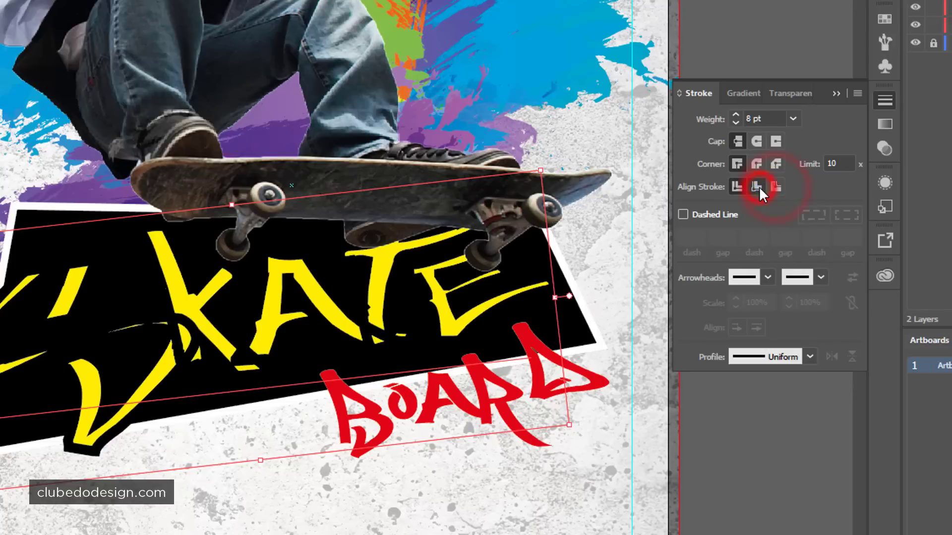
pyautogui.click(737, 187)
# Set the SKATE stroke back to None
pyautogui.click(884, 19)
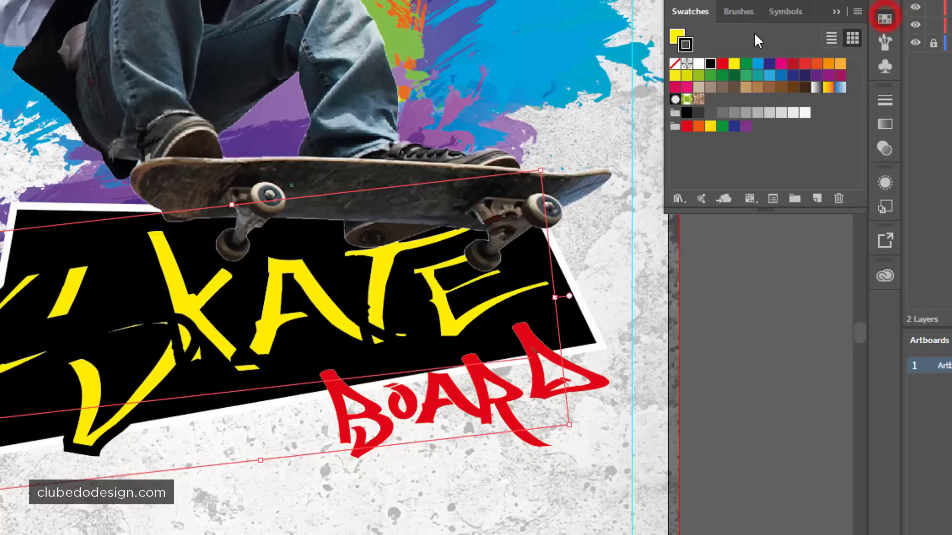
pyautogui.click(674, 63)
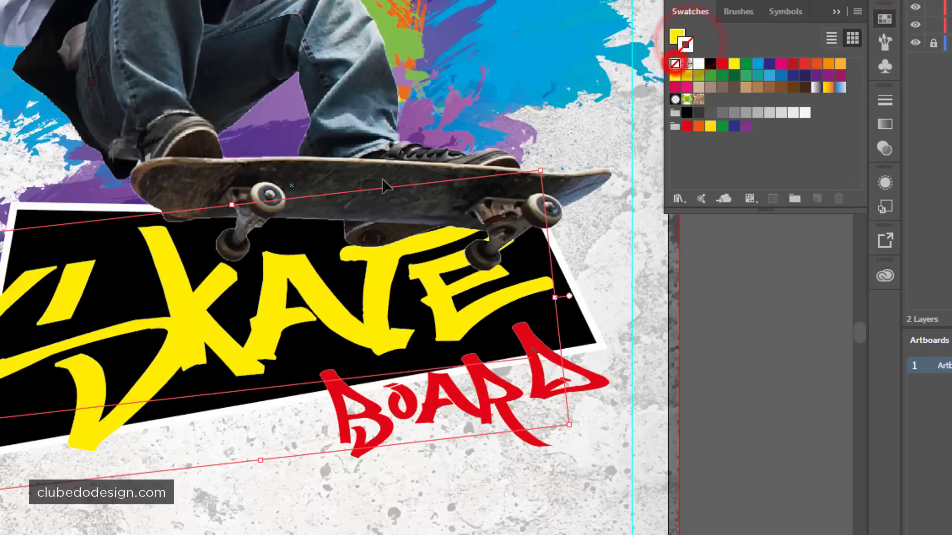
pyautogui.click(836, 10)
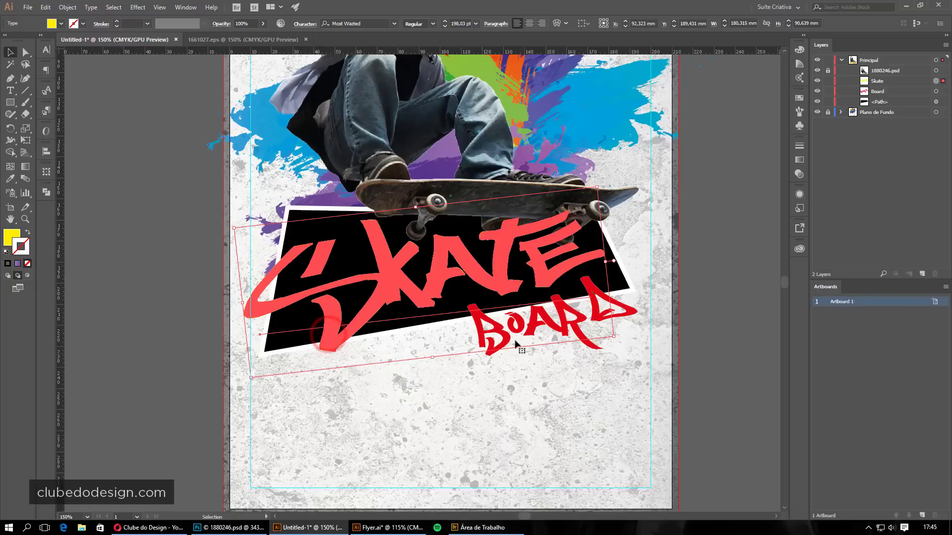
# Select both the BOARD and SKATE titles together
pyautogui.click(488, 372)
pyautogui.click(621, 315)
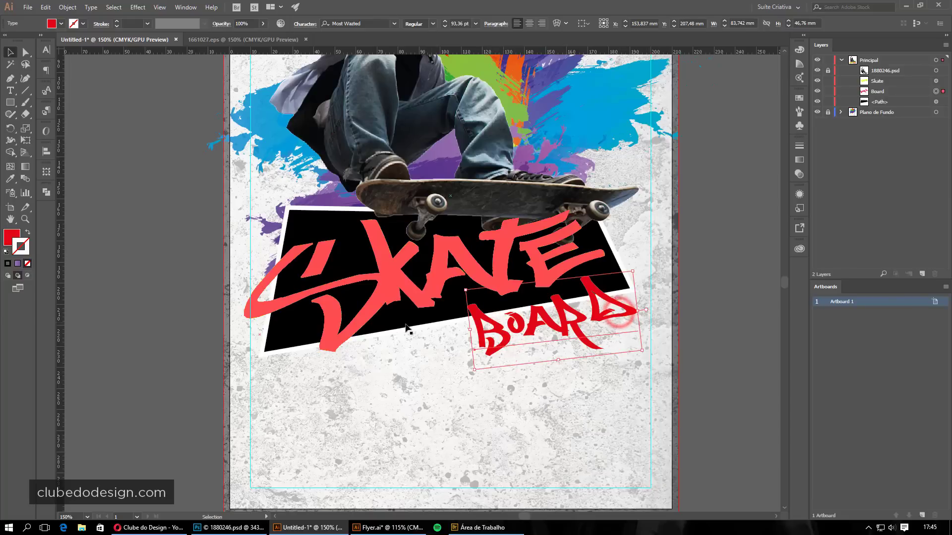
pyautogui.keyDown('shift'); pyautogui.click(356, 327); pyautogui.keyUp('shift')
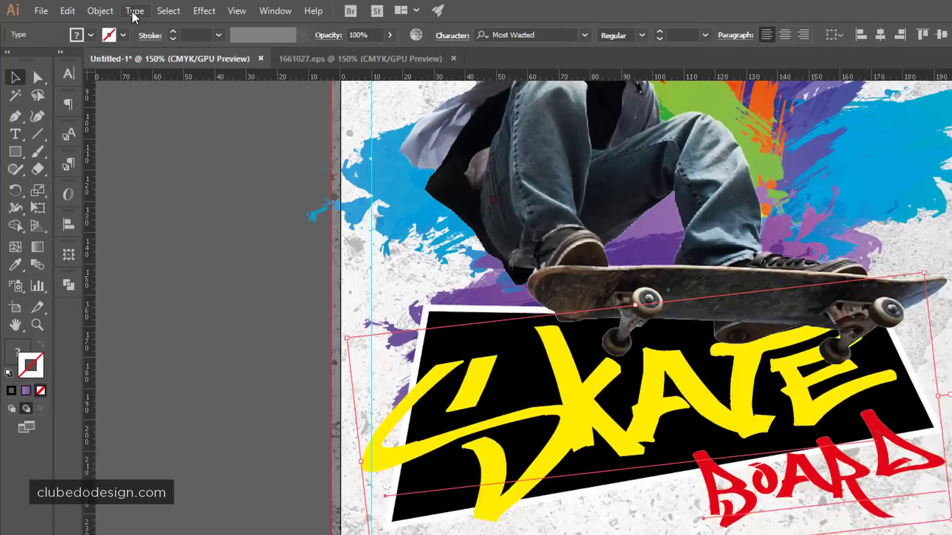
pyautogui.click(90, 8)
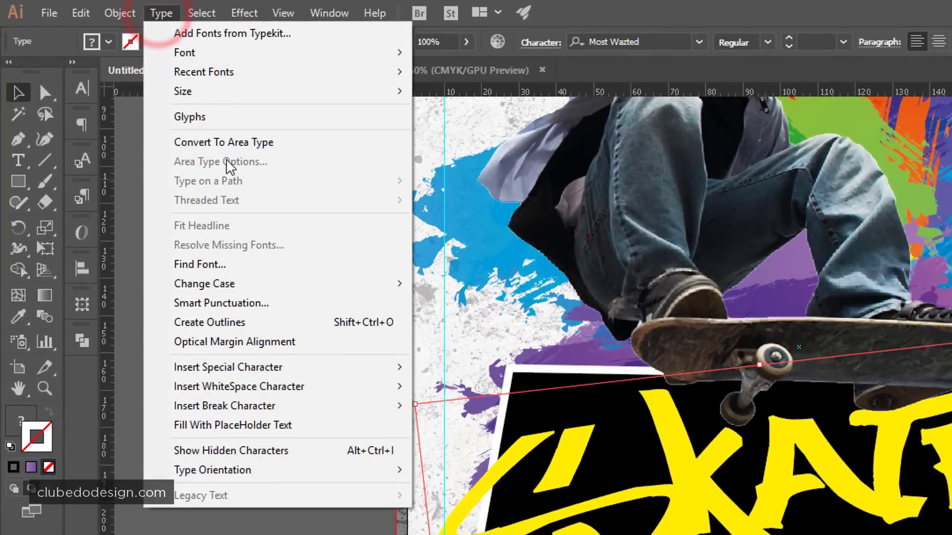
# Convert both titles to outlines and ungroup the SKATE lettering with Ctrl+Shift+G
pyautogui.click(233, 322)
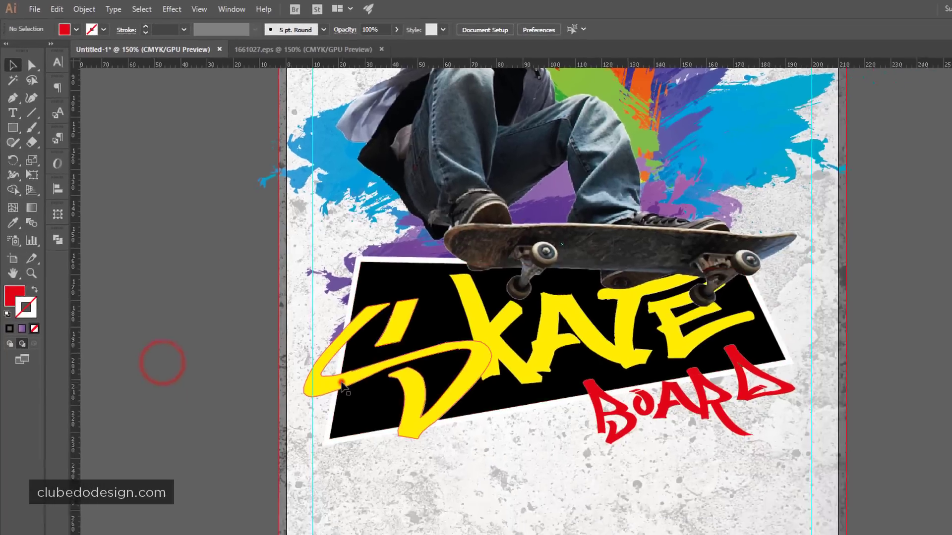
pyautogui.moveTo(273, 305); pyautogui.dragTo(205, 278)
pyautogui.hotkey('ctrl', 'z')
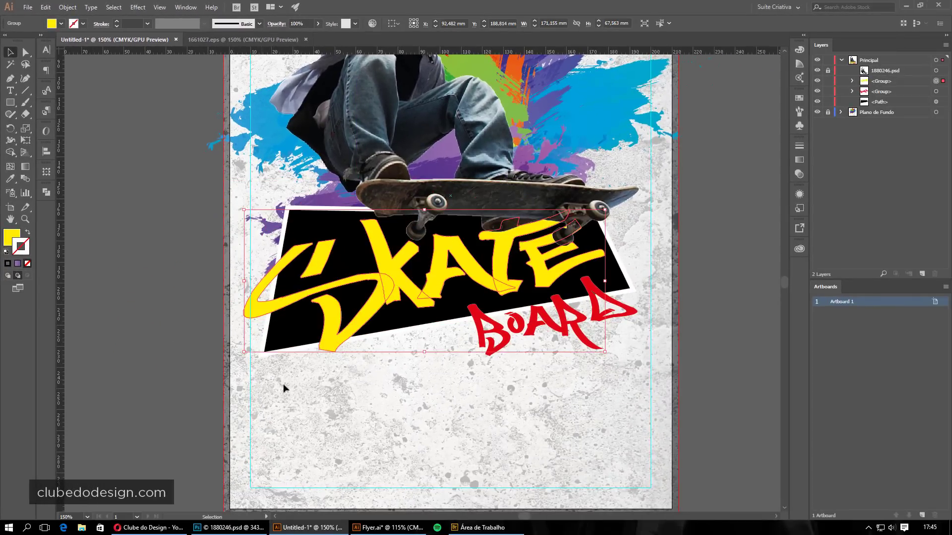
pyautogui.click(554, 333)
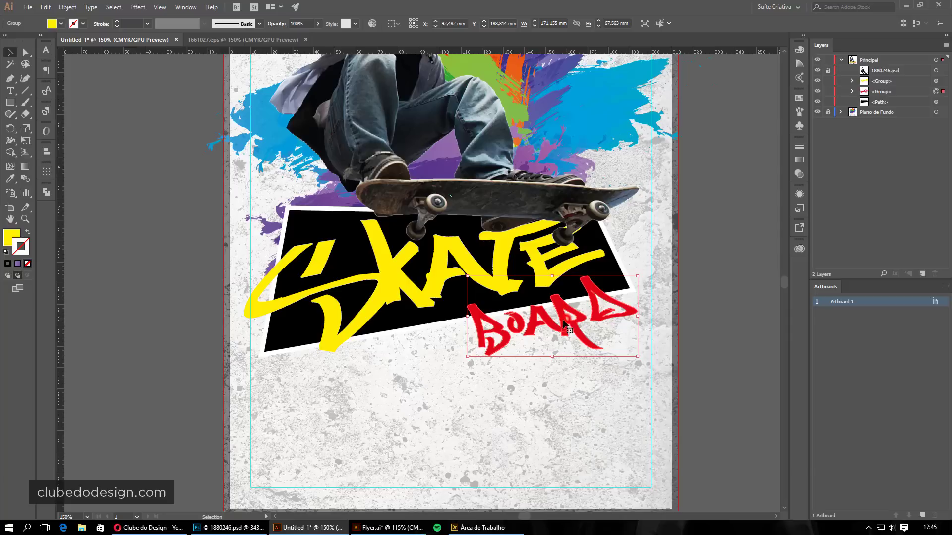
pyautogui.click(367, 281)
pyautogui.hotkey('ctrl', 'shift', 'g')
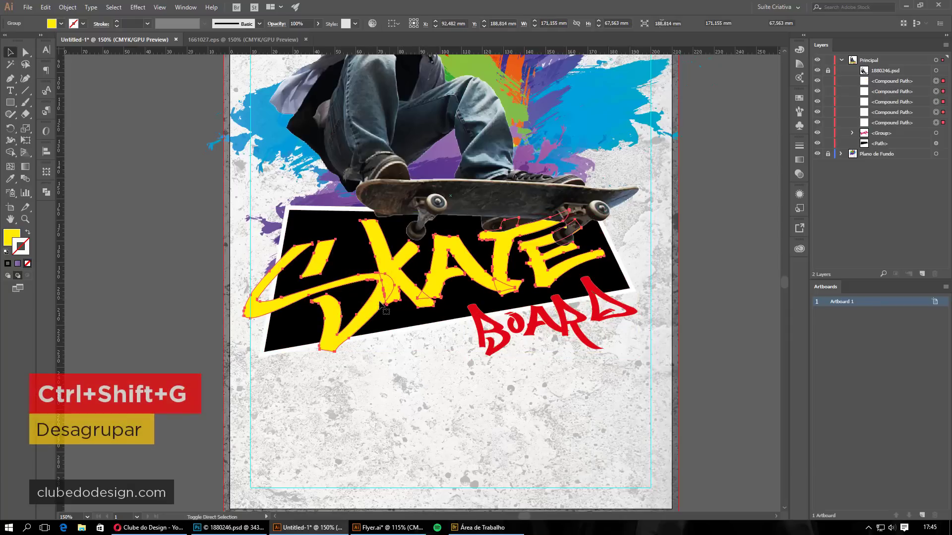
# Select all the separate SKATE letter pieces, starting from the S
pyautogui.click(159, 292)
pyautogui.moveTo(380, 303); pyautogui.dragTo(315, 318)
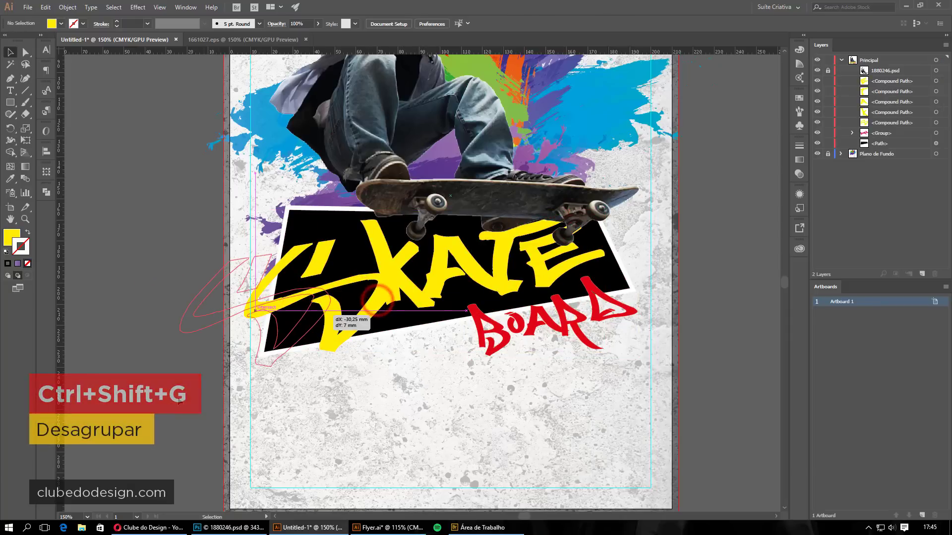
pyautogui.moveTo(409, 273); pyautogui.dragTo(340, 292)
pyautogui.hotkey('ctrl', 'z')
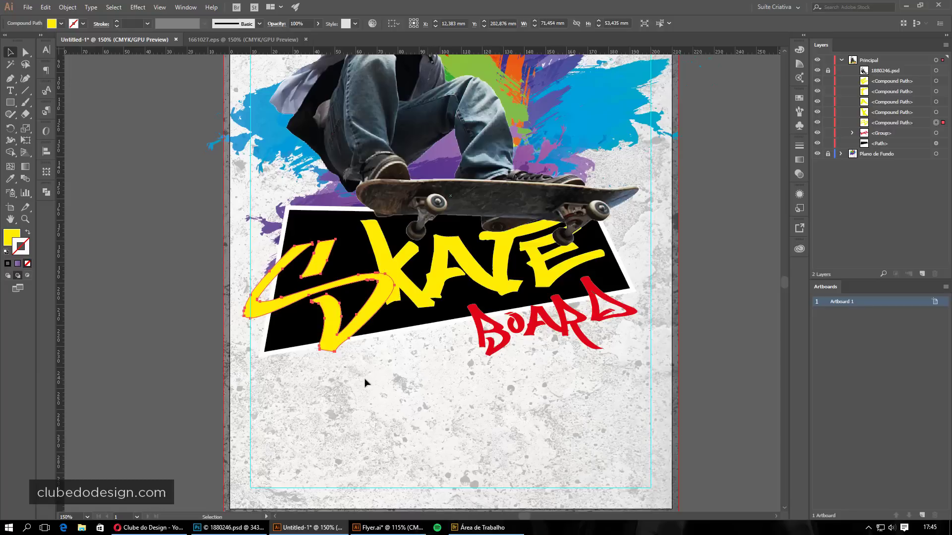
pyautogui.keyDown('shift'); pyautogui.click(376, 225); pyautogui.keyUp('shift')
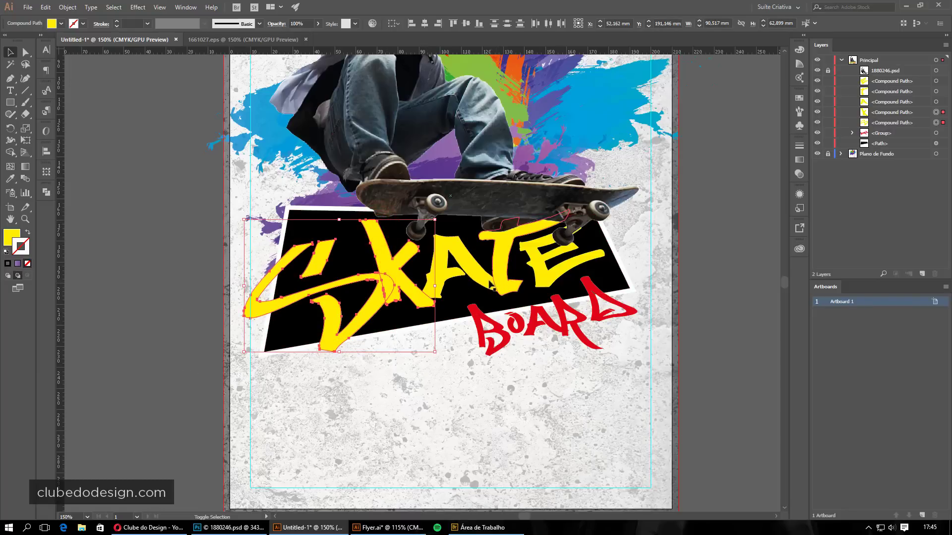
pyautogui.keyDown('shift'); pyautogui.click(502, 260); pyautogui.keyUp('shift')
pyautogui.keyDown('shift'); pyautogui.click(549, 280); pyautogui.keyUp('shift')
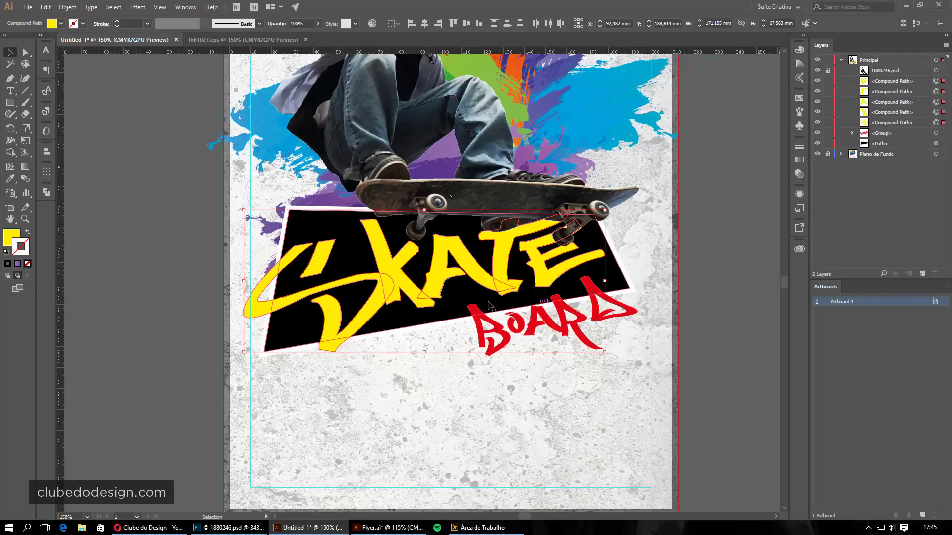
pyautogui.click(185, 7)
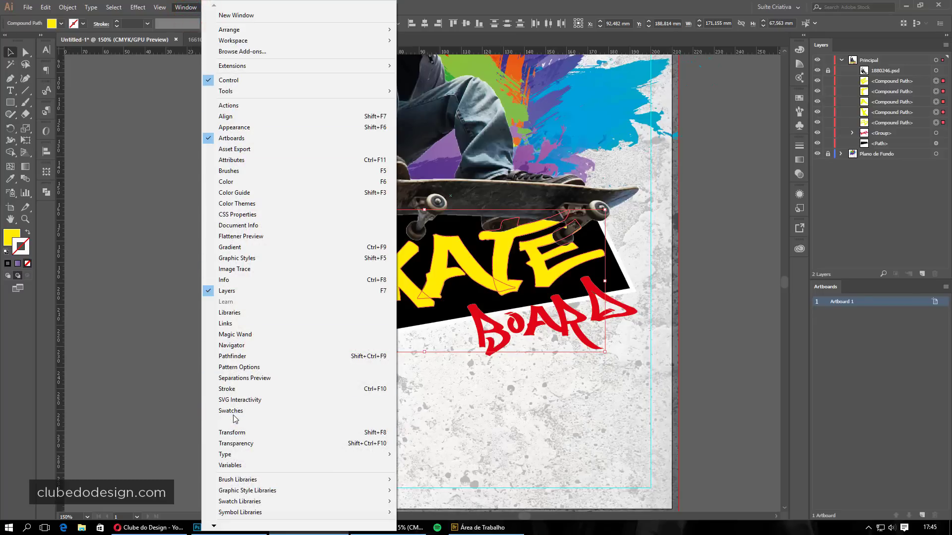
# Unite and expand the SKATE letters with Pathfinder, then nudge them into place
pyautogui.click(239, 357)
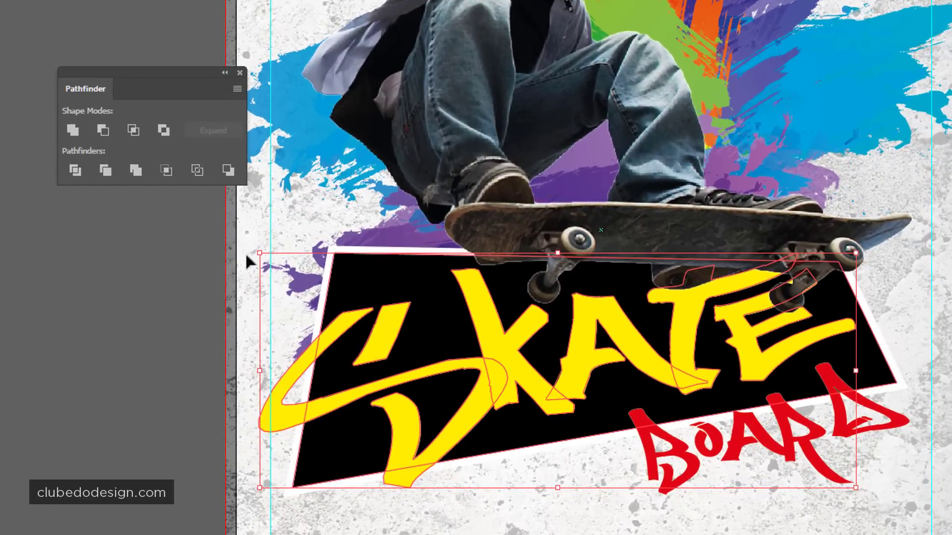
pyautogui.keyDown('alt'); pyautogui.click(70, 131); pyautogui.keyUp('alt')
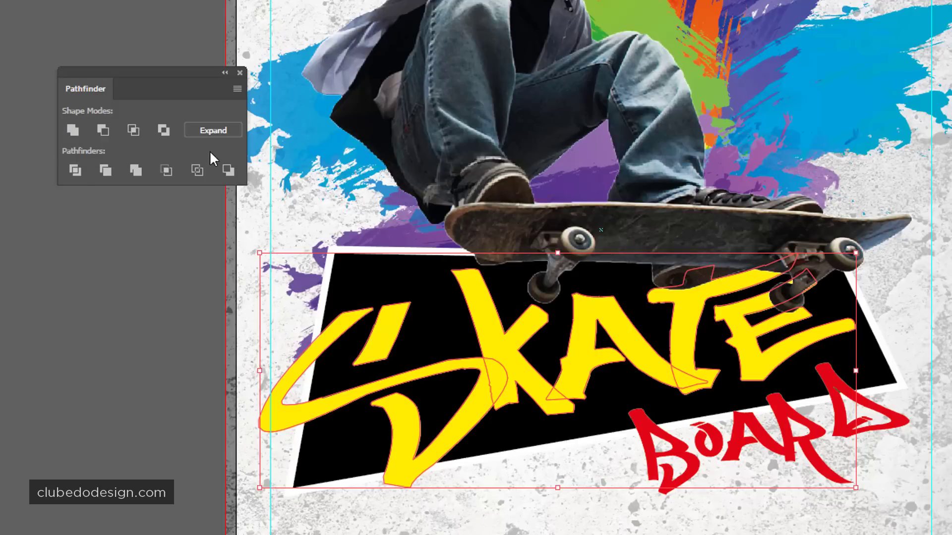
pyautogui.click(211, 130)
pyautogui.click(151, 434)
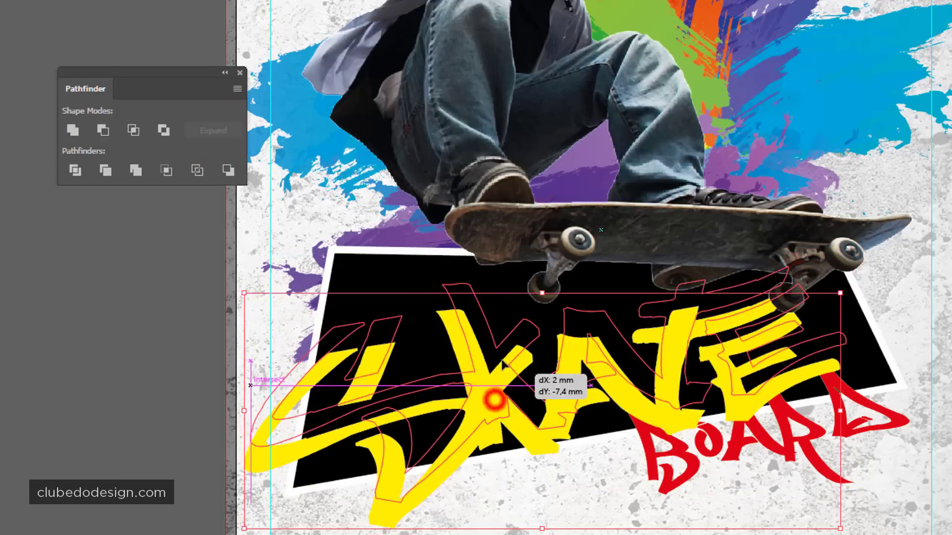
pyautogui.moveTo(496, 392); pyautogui.dragTo(489, 397)
pyautogui.moveTo(601, 361); pyautogui.dragTo(610, 358)
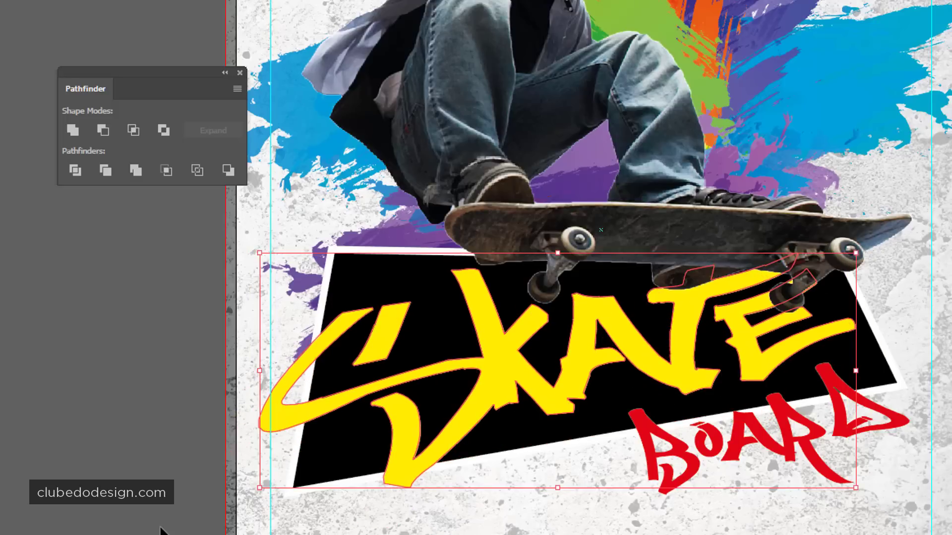
pyautogui.click(152, 508)
# Reposition the R and D of BOARD and select all five BOARD letters
pyautogui.moveTo(690, 487); pyautogui.dragTo(686, 492)
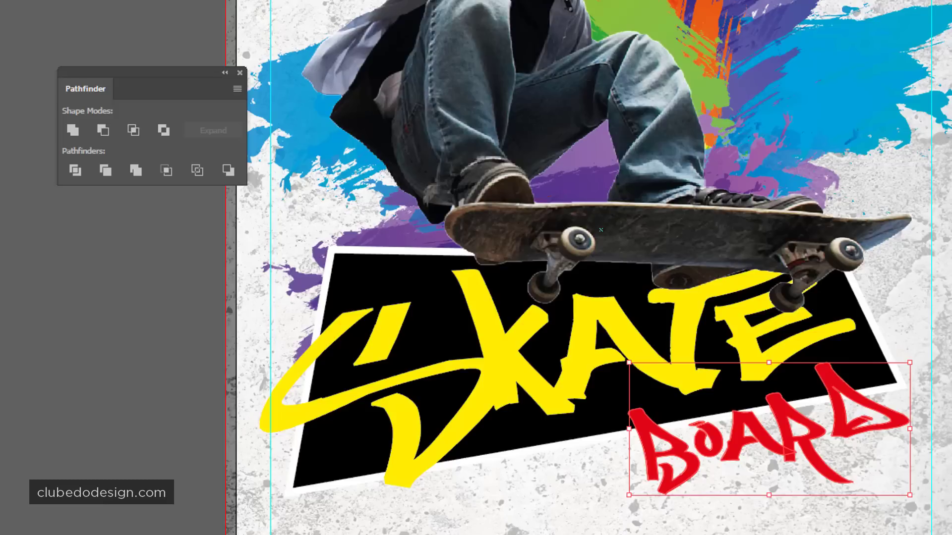
pyautogui.moveTo(679, 494); pyautogui.dragTo(680, 499)
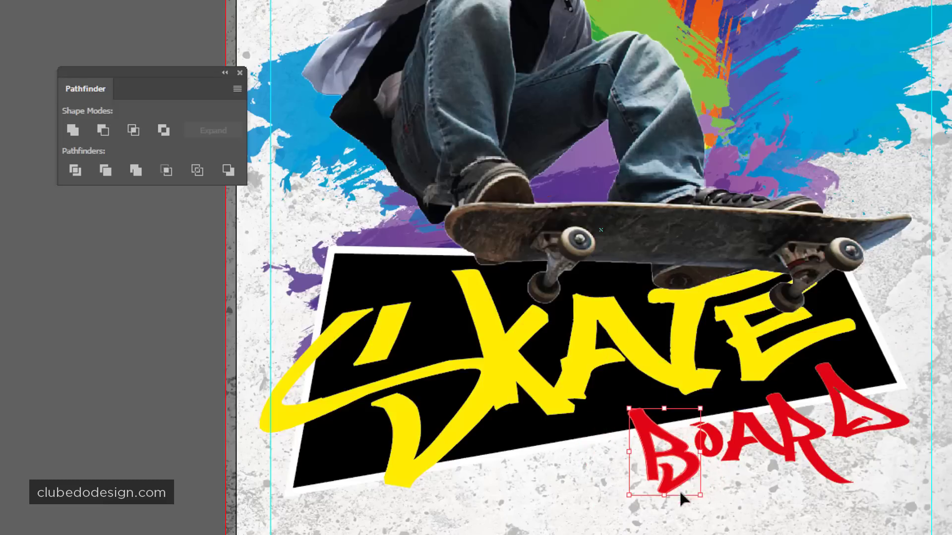
pyautogui.click(863, 421)
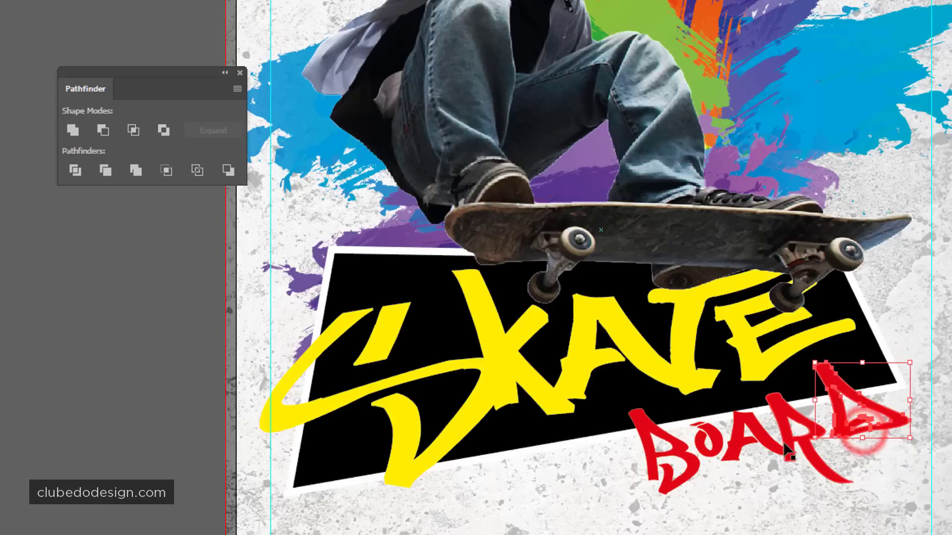
pyautogui.keyDown('shift'); pyautogui.click(793, 436); pyautogui.keyUp('shift')
pyautogui.moveTo(773, 446); pyautogui.dragTo(744, 456)
pyautogui.keyDown('shift'); pyautogui.click(739, 436); pyautogui.keyUp('shift')
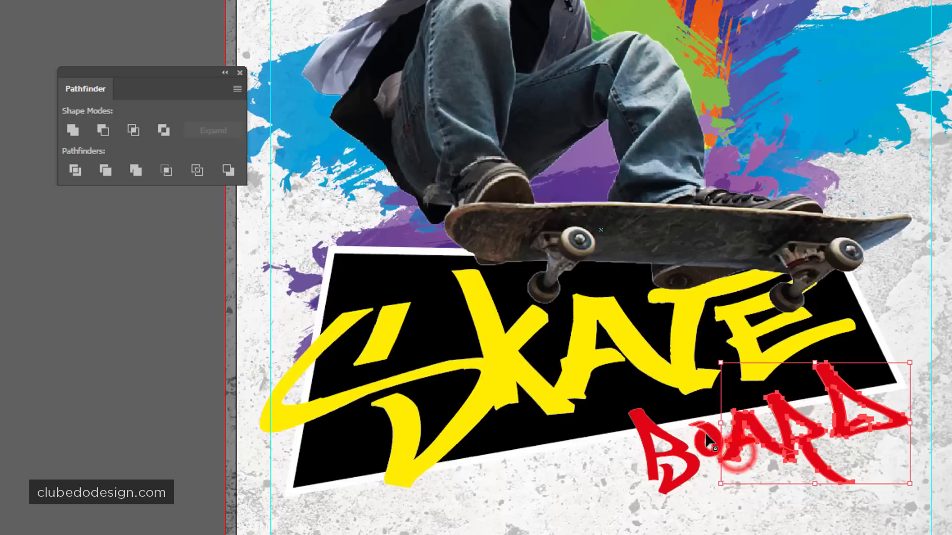
pyautogui.keyDown('shift'); pyautogui.click(707, 426); pyautogui.keyUp('shift')
pyautogui.keyDown('shift'); pyautogui.click(639, 421); pyautogui.keyUp('shift')
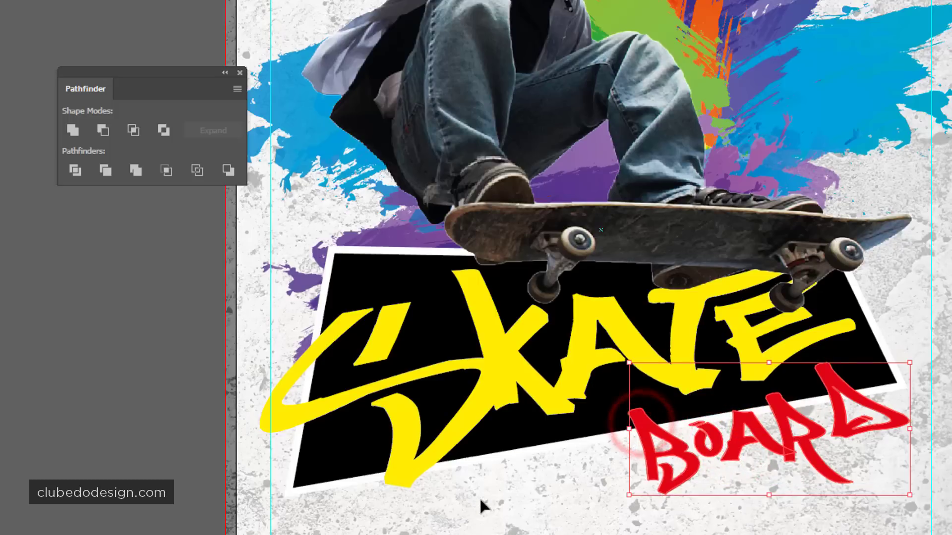
# Unite and expand BOARD into one path and move it slightly lower
pyautogui.click(72, 130)
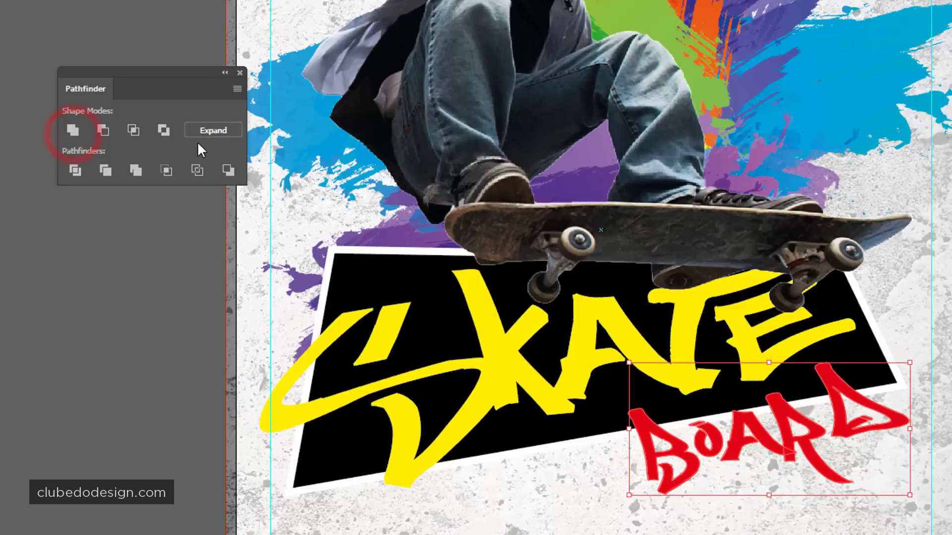
pyautogui.click(208, 131)
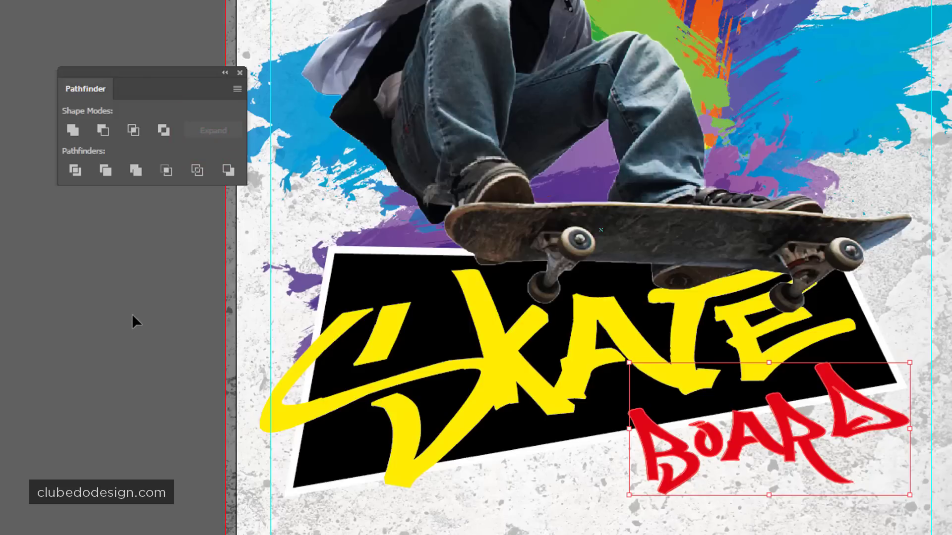
pyautogui.click(128, 302)
pyautogui.moveTo(659, 466); pyautogui.dragTo(648, 478)
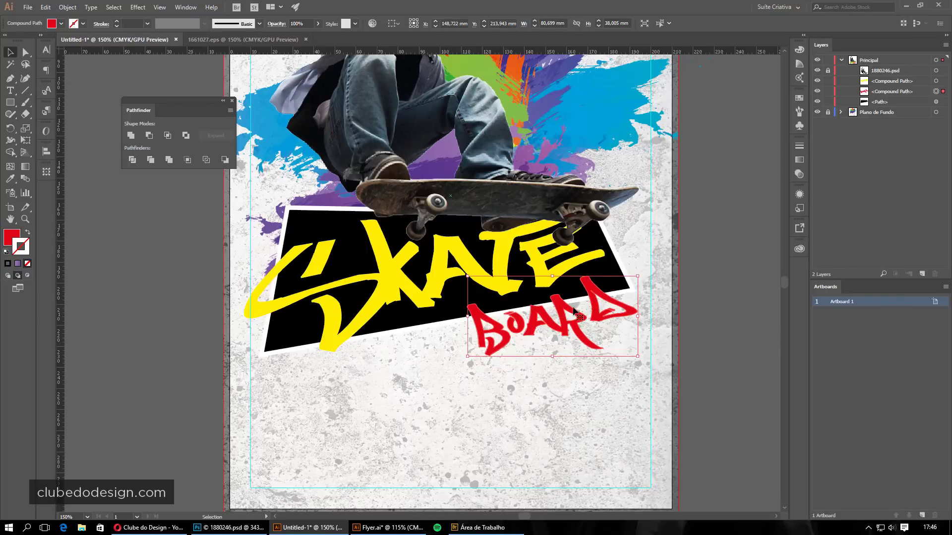
# Give SKATE a 6 pt black stroke aligned outside the letters
pyautogui.click(697, 289)
pyautogui.click(399, 278)
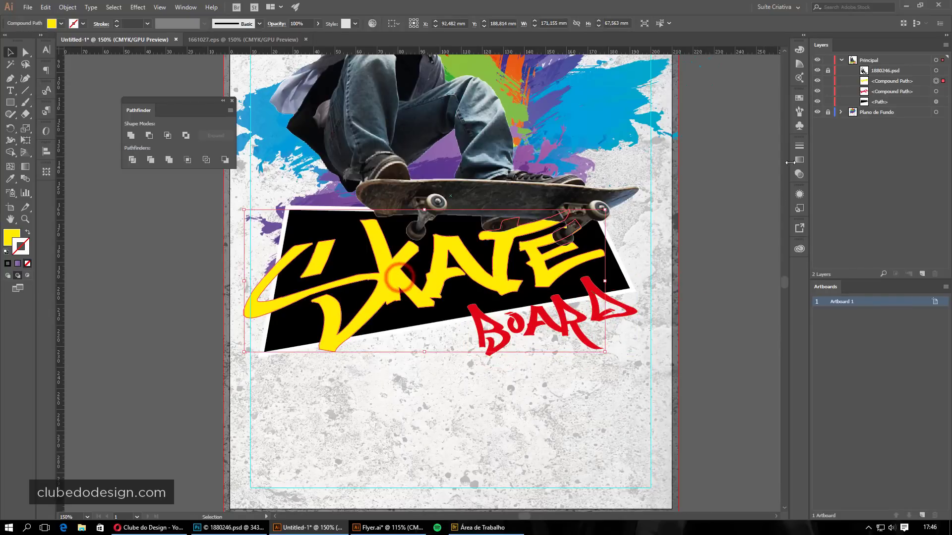
pyautogui.click(798, 147)
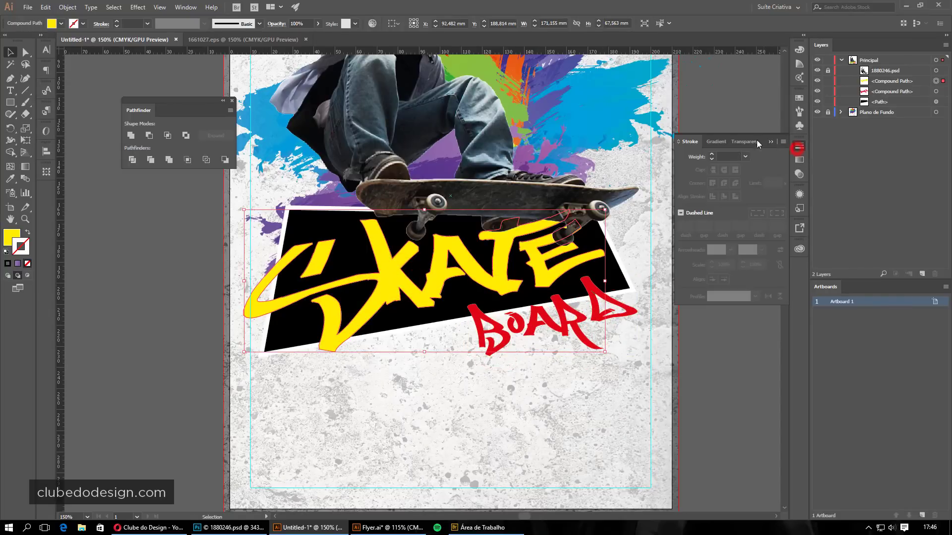
pyautogui.click(799, 99)
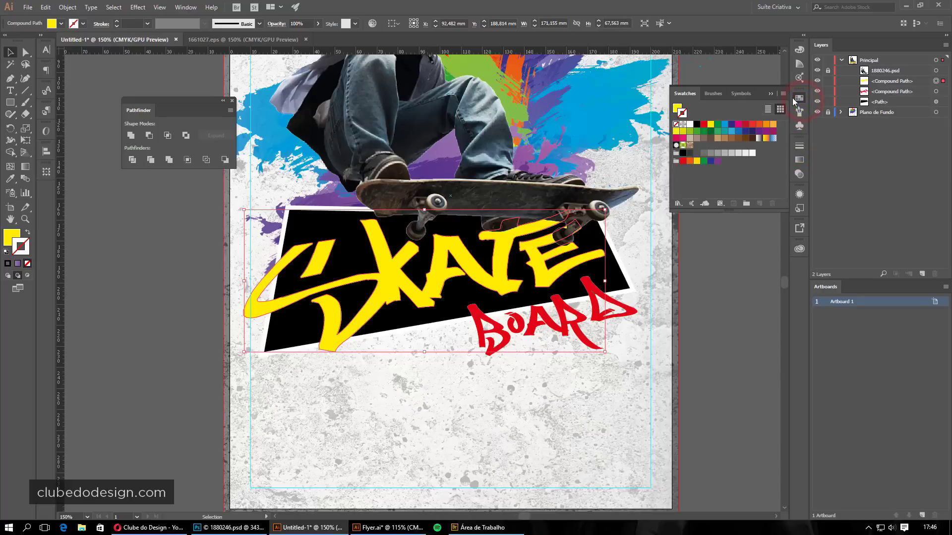
pyautogui.click(695, 126)
pyautogui.click(798, 148)
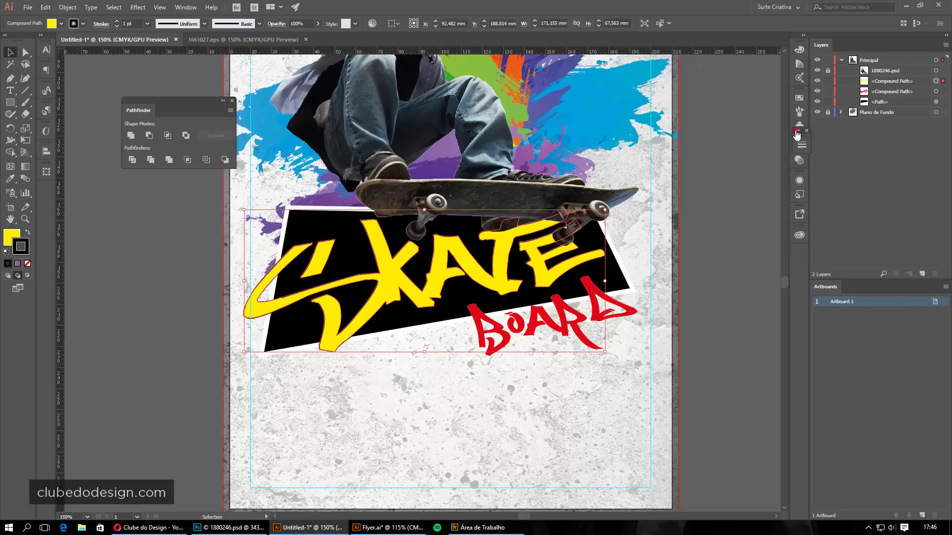
pyautogui.click(795, 133)
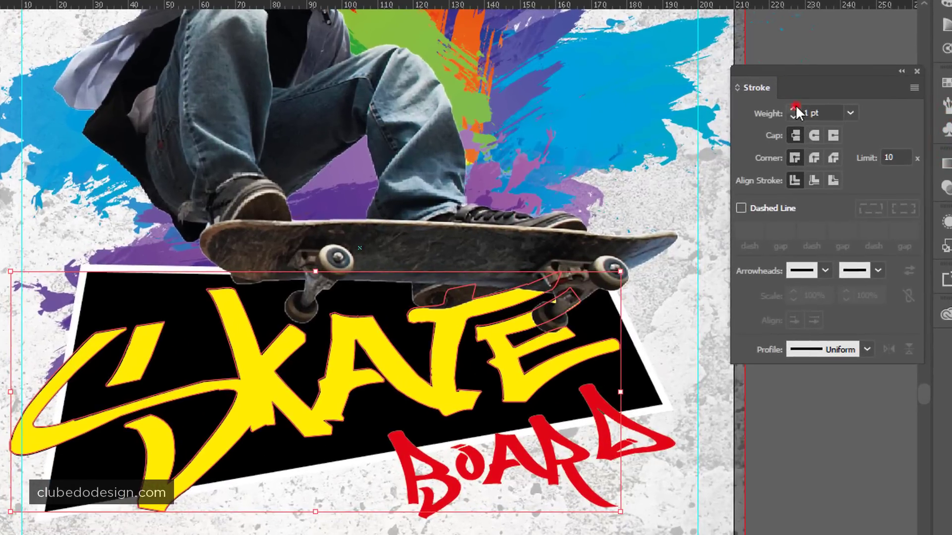
pyautogui.click(795, 105)
pyautogui.click(795, 105)
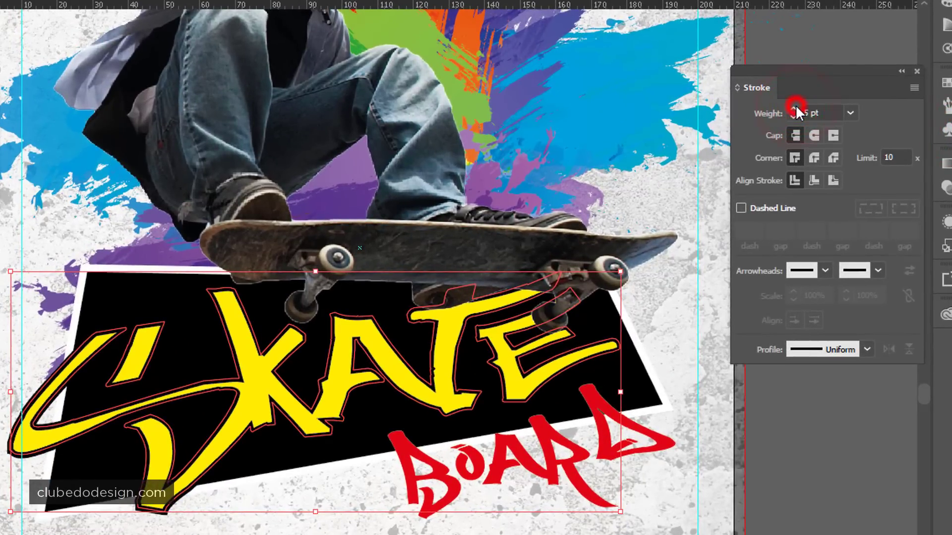
pyautogui.click(794, 108)
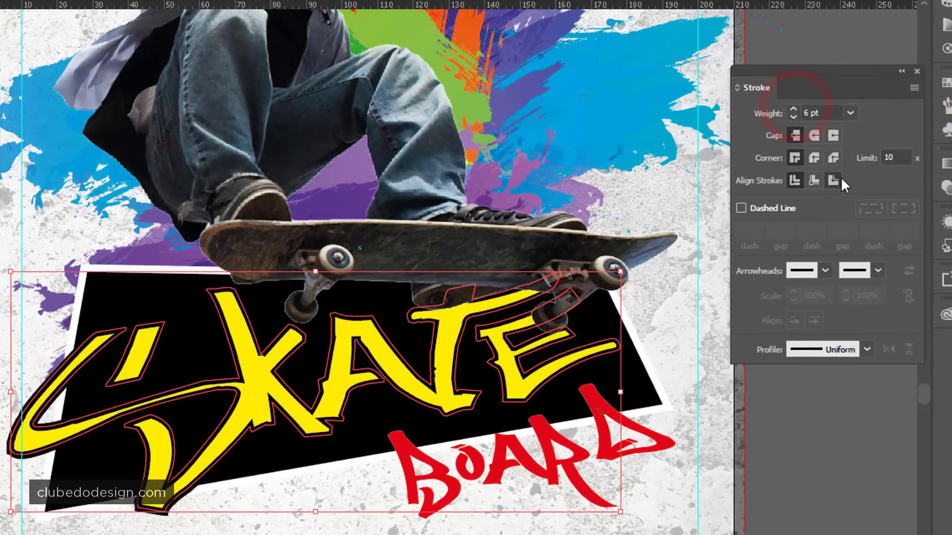
pyautogui.click(834, 179)
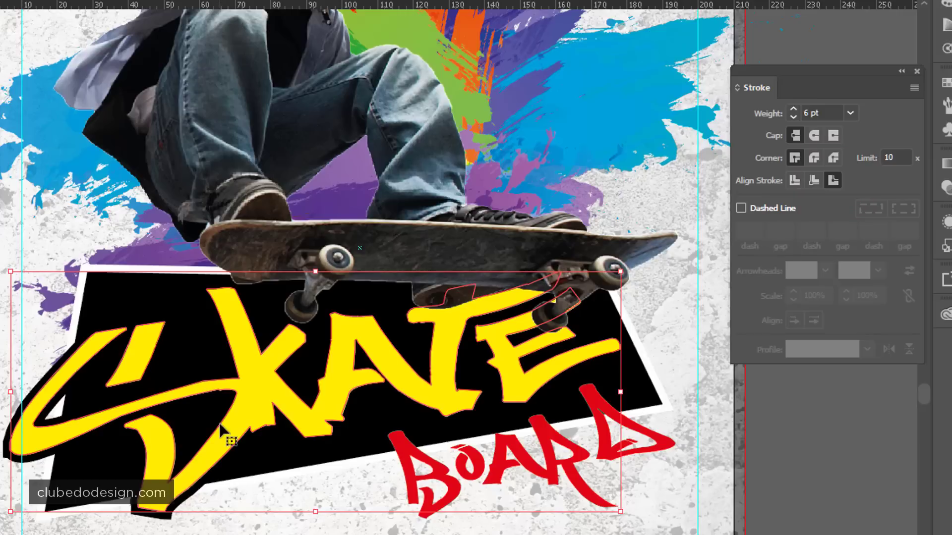
pyautogui.click(832, 506)
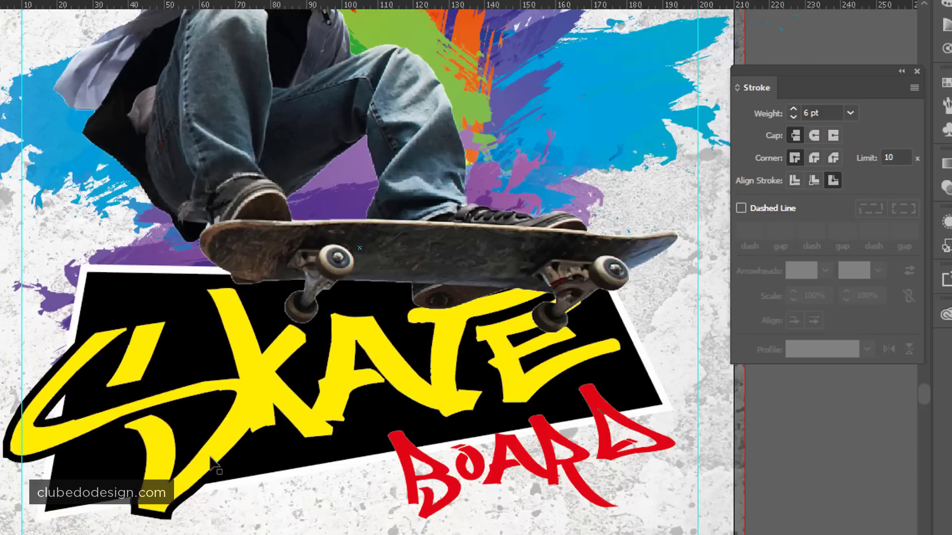
# Give BOARD a 4 pt black stroke aligned outside the letters
pyautogui.click(449, 481)
pyautogui.click(946, 82)
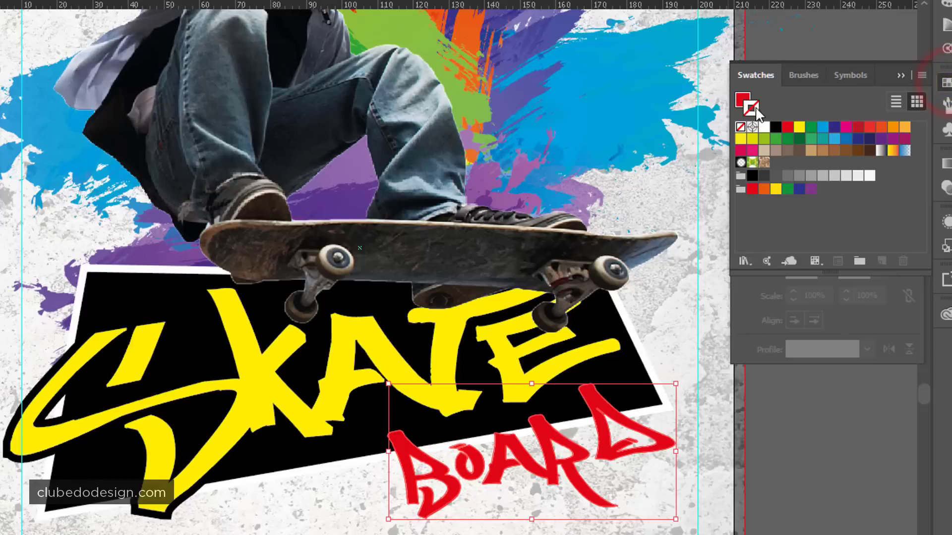
pyautogui.click(776, 127)
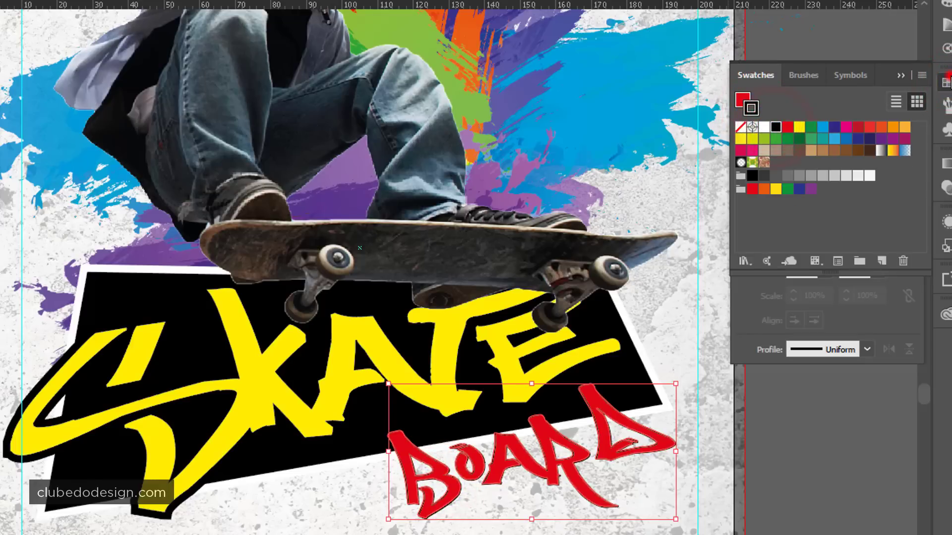
pyautogui.click(947, 82)
pyautogui.click(835, 180)
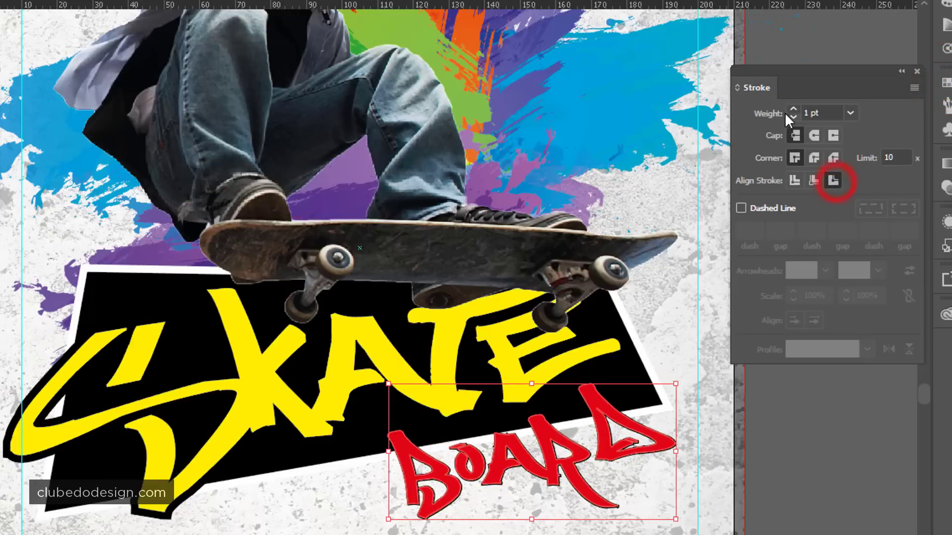
pyautogui.click(792, 108)
pyautogui.click(792, 108)
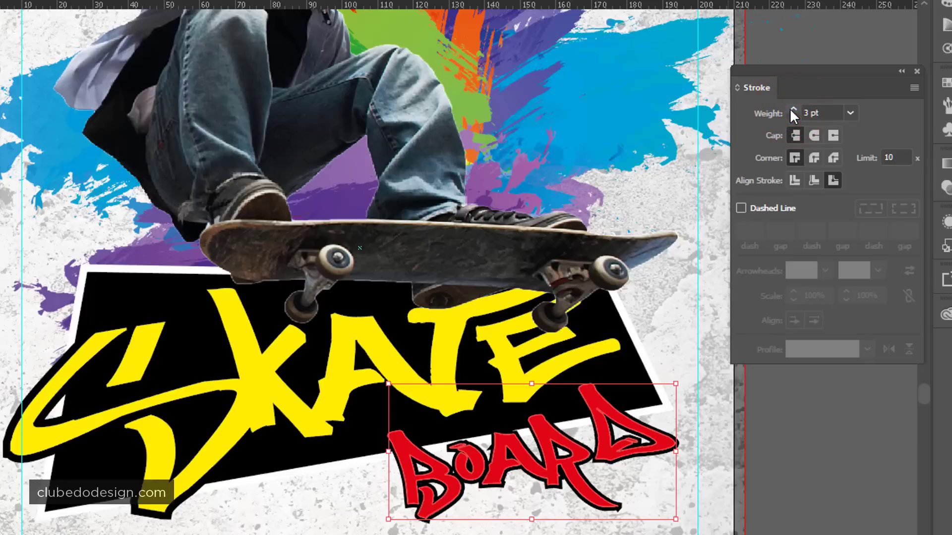
pyautogui.click(792, 108)
pyautogui.click(813, 523)
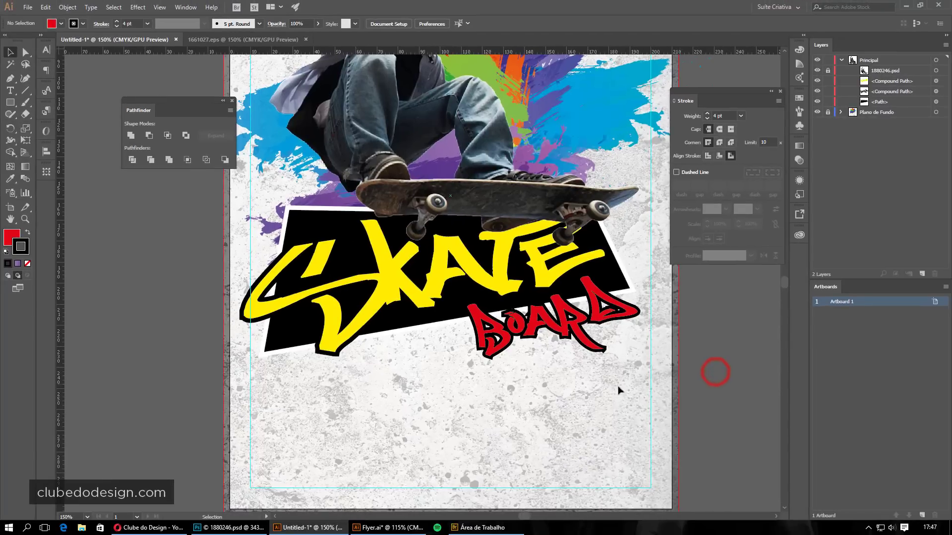
pyautogui.moveTo(505, 351); pyautogui.dragTo(437, 378)
# Zoom to the empty area below the titles, dock the Stroke panel, and place point text there
pyautogui.click(650, 319)
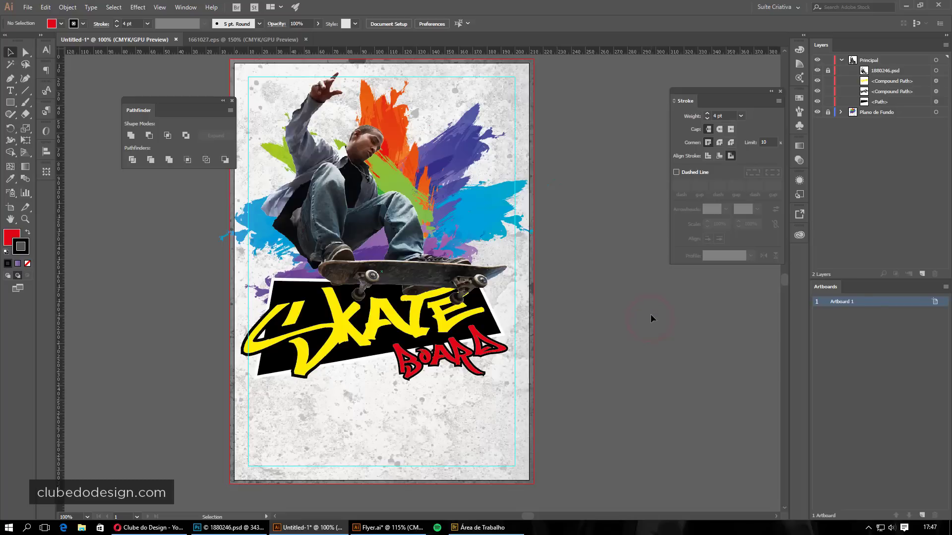
pyautogui.click(190, 330)
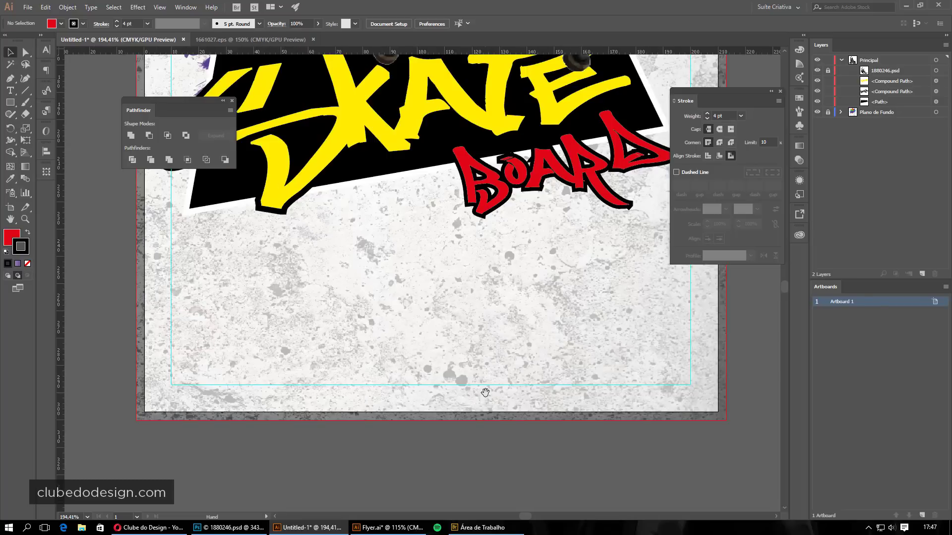
pyautogui.moveTo(485, 393)
pyautogui.mouseDown()
pyautogui.moveTo(459, 427)
pyautogui.moveTo(448, 396)
pyautogui.mouseUp()
pyautogui.moveTo(397, 333); pyautogui.dragTo(464, 349)
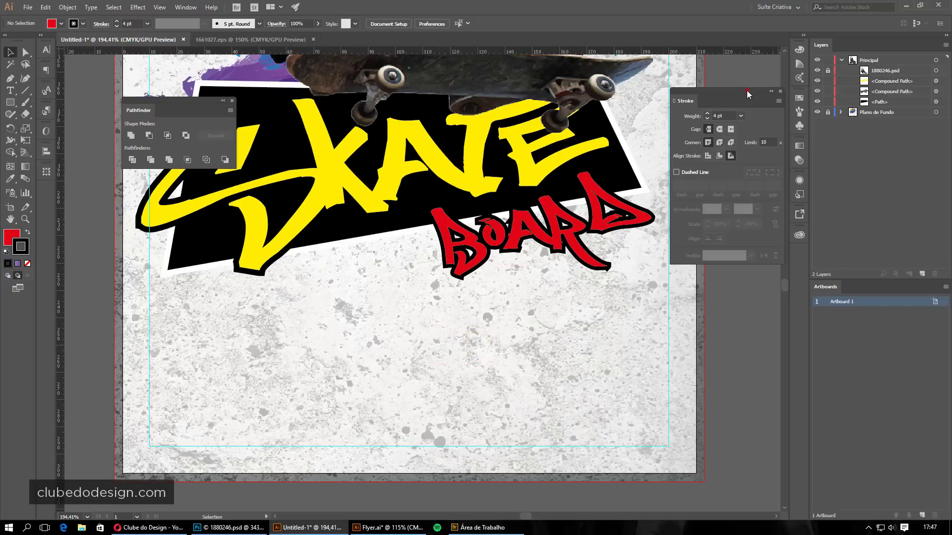
pyautogui.moveTo(747, 91); pyautogui.dragTo(801, 145)
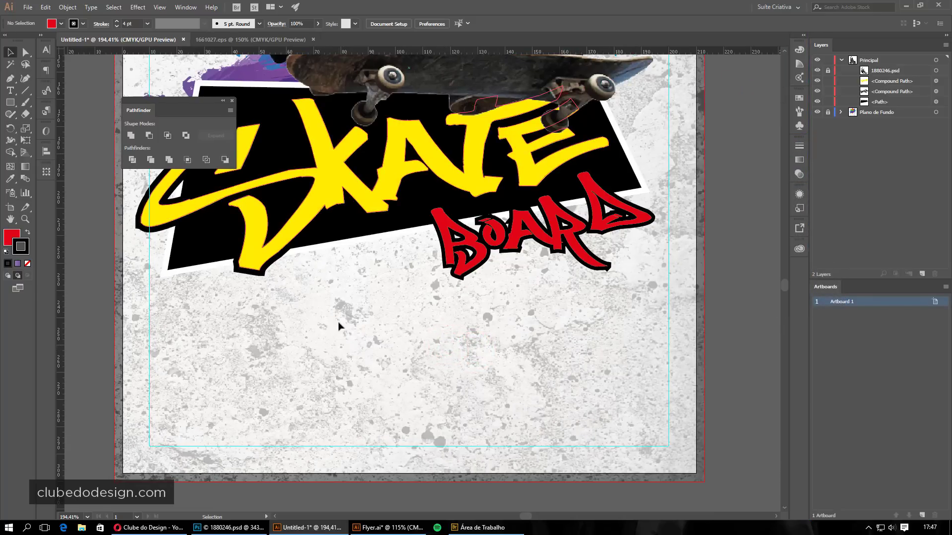
pyautogui.press('t')
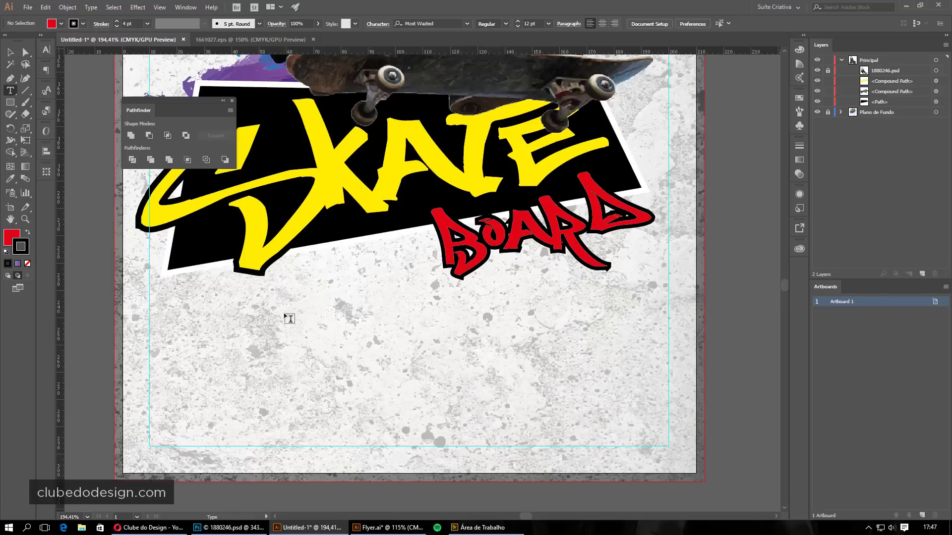
pyautogui.click(272, 322)
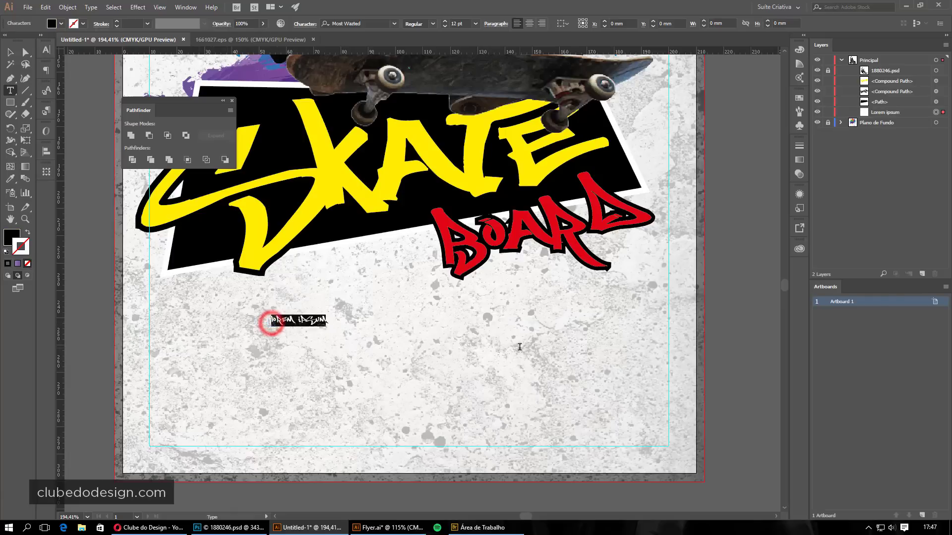
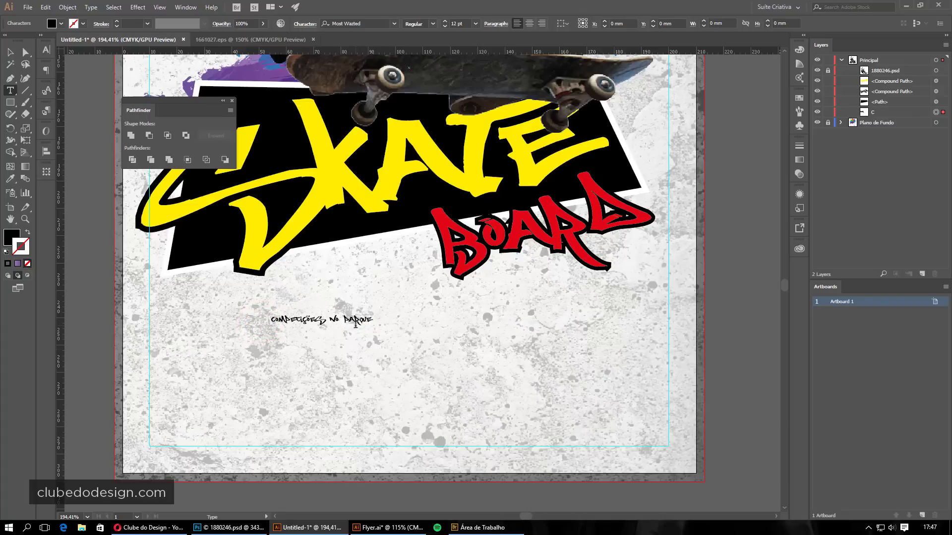
# Enlarge the COMPETIÇÕES NO PARQUE subtitle about four times and move it under the logo
pyautogui.press('Escape')
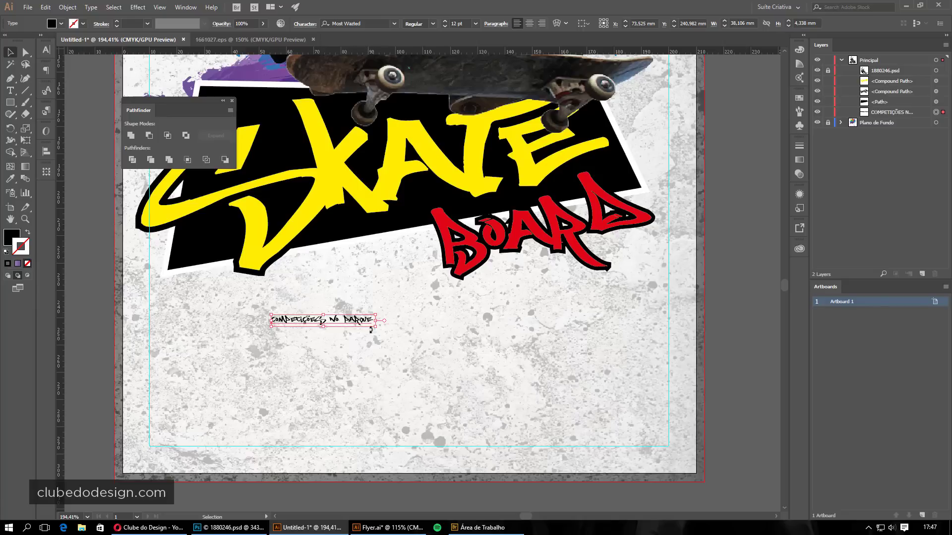
pyautogui.moveTo(376, 327); pyautogui.dragTo(695, 363)
pyautogui.moveTo(618, 342); pyautogui.dragTo(565, 323)
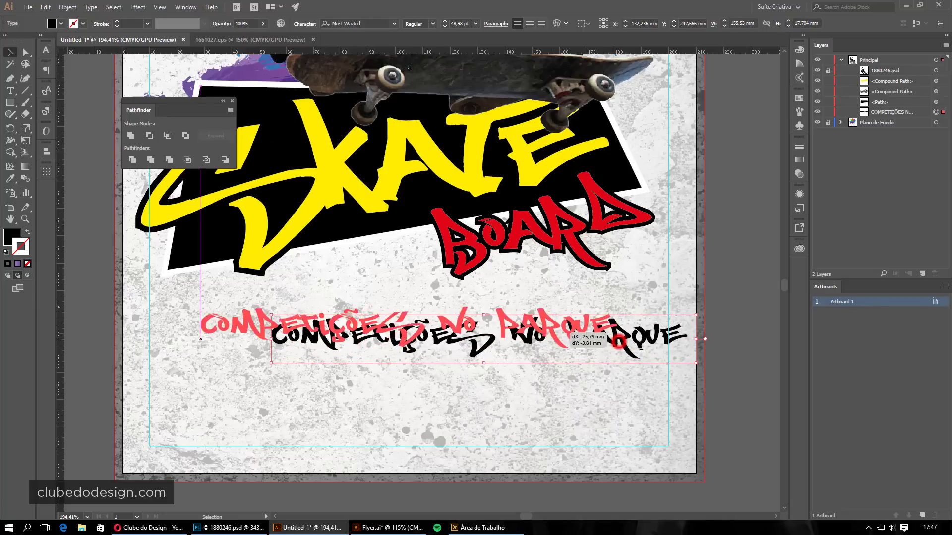
pyautogui.moveTo(618, 342); pyautogui.dragTo(605, 339)
# Set the subtitle in Bebas Neue and shift it slightly to the right
pyautogui.click(372, 24)
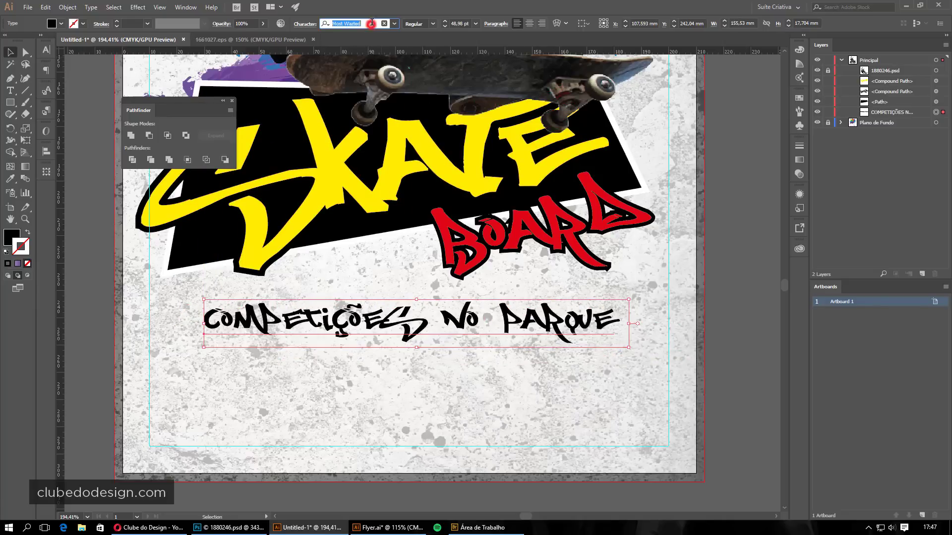
pyautogui.write('BEBAS')
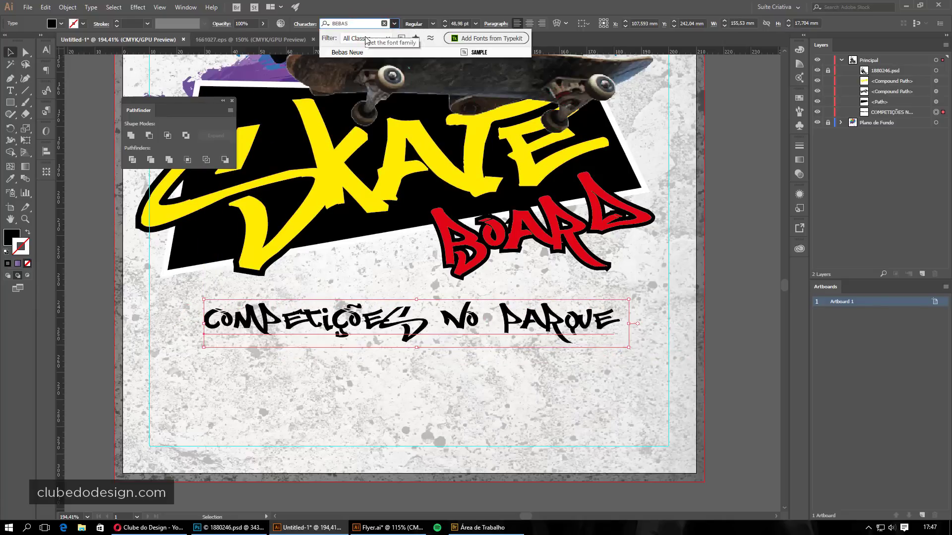
pyautogui.click(352, 51)
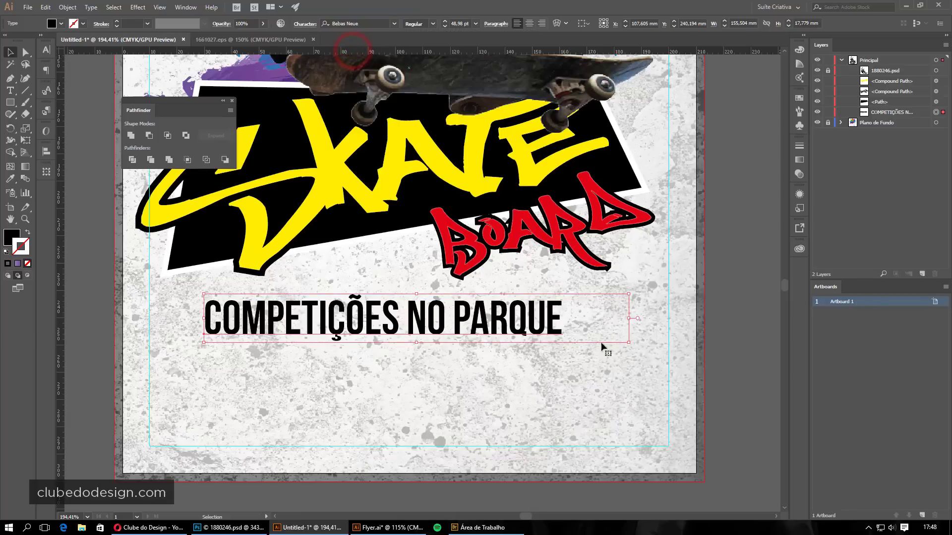
pyautogui.press('t')
pyautogui.click(565, 324)
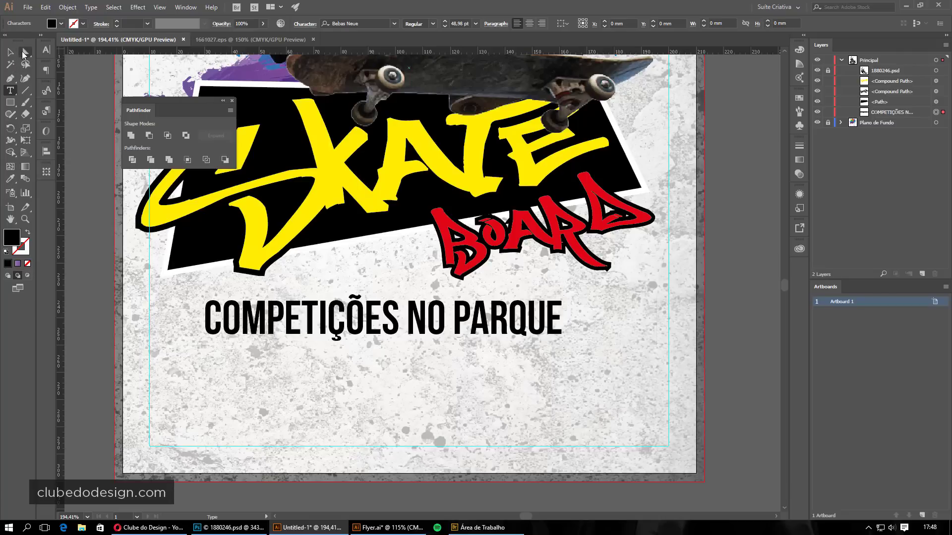
pyautogui.click(9, 52)
pyautogui.moveTo(459, 327); pyautogui.dragTo(482, 329)
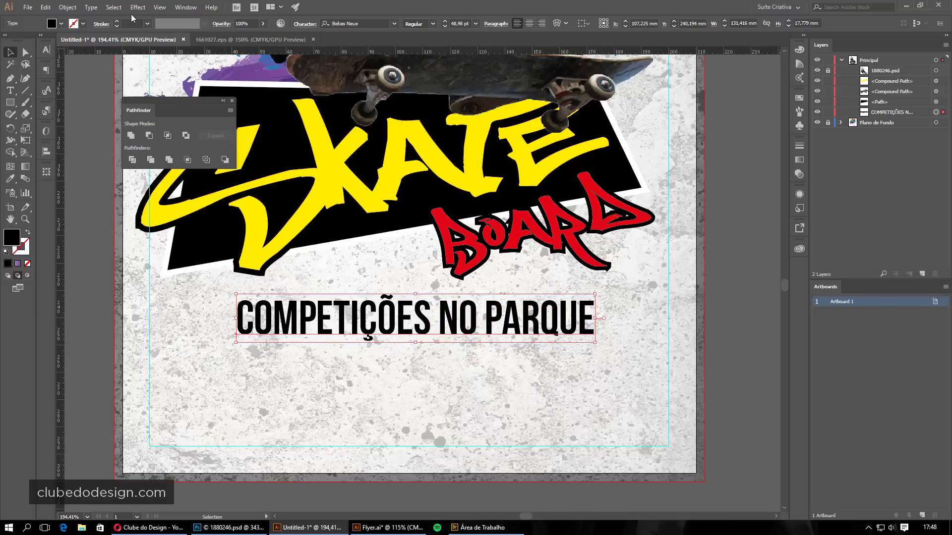
# Centre the subtitle horizontally on the artboard using Align To Artboard
pyautogui.click(185, 7)
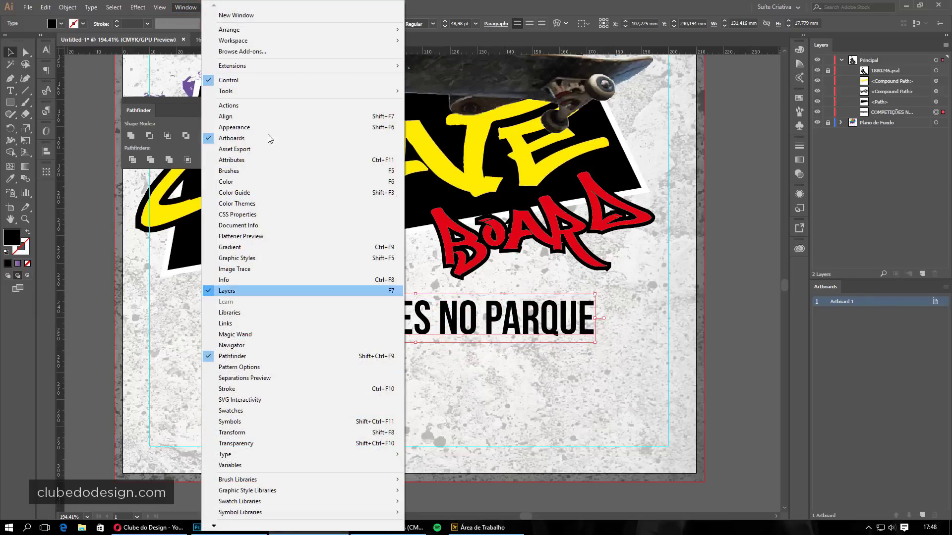
pyautogui.click(232, 117)
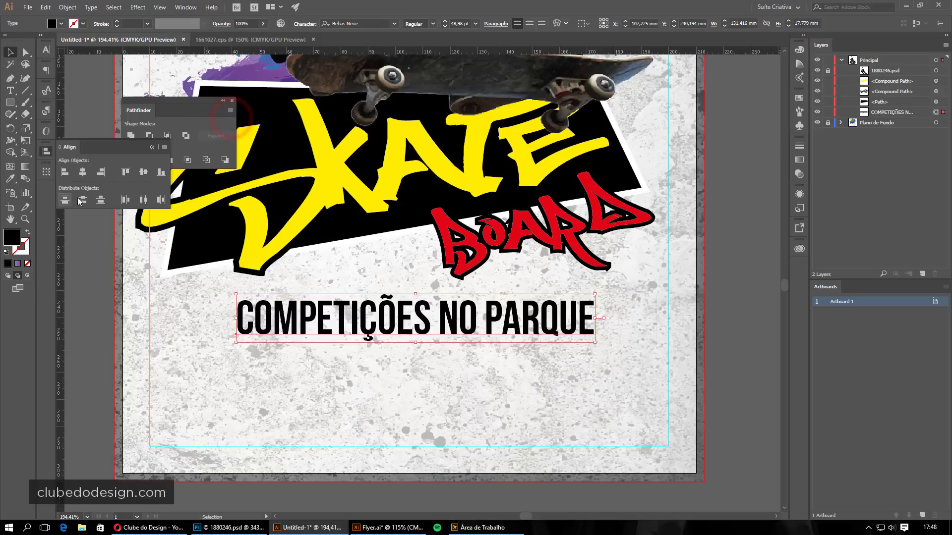
pyautogui.click(60, 148)
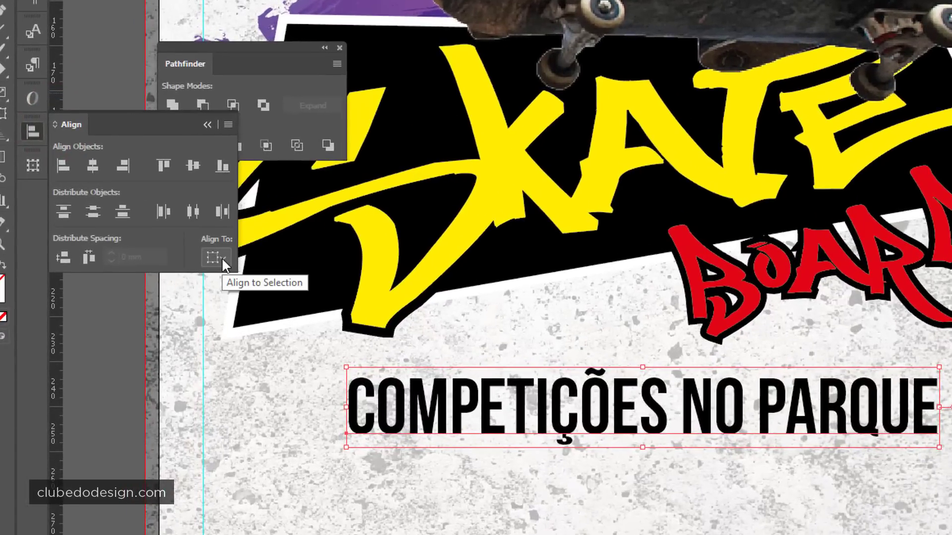
pyautogui.click(223, 258)
pyautogui.click(248, 311)
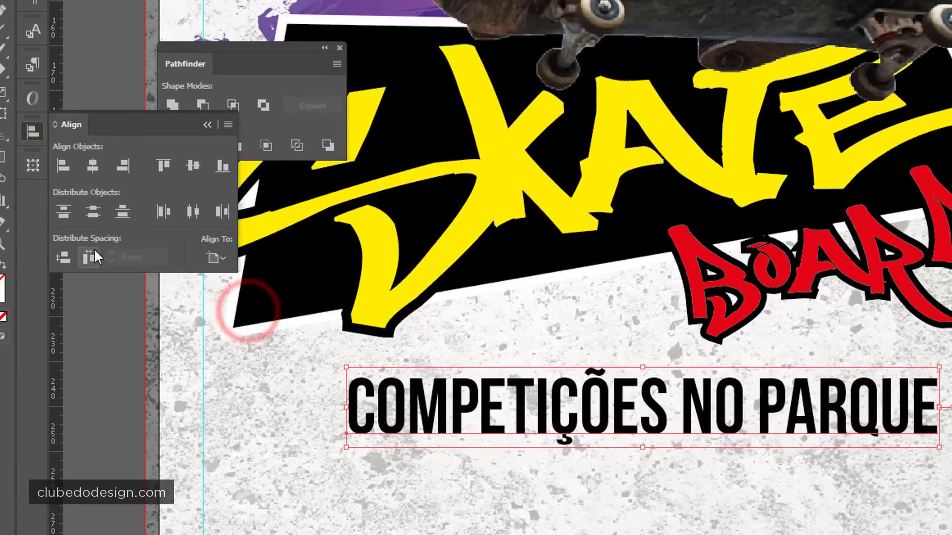
pyautogui.click(92, 165)
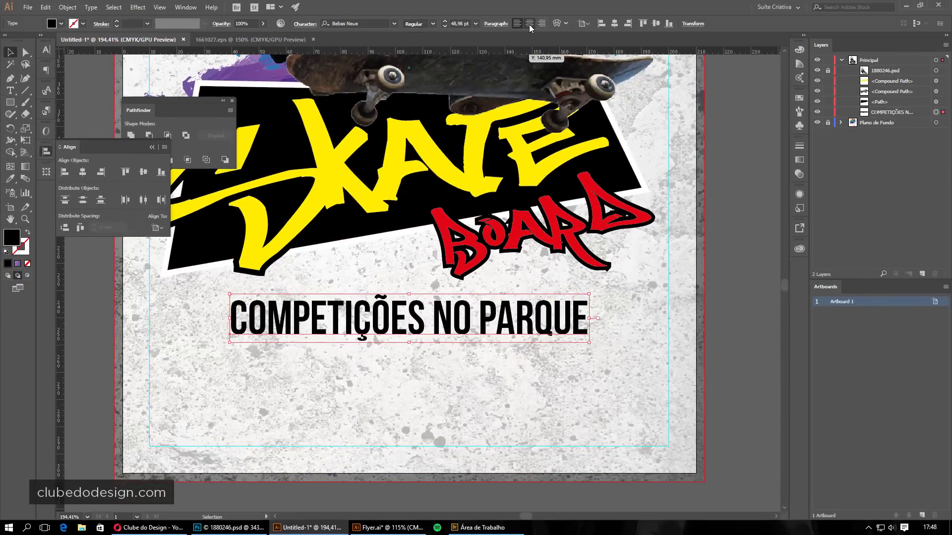
# Give the subtitle centred paragraph alignment, re-centre it on the artboard, and deselect
pyautogui.click(529, 23)
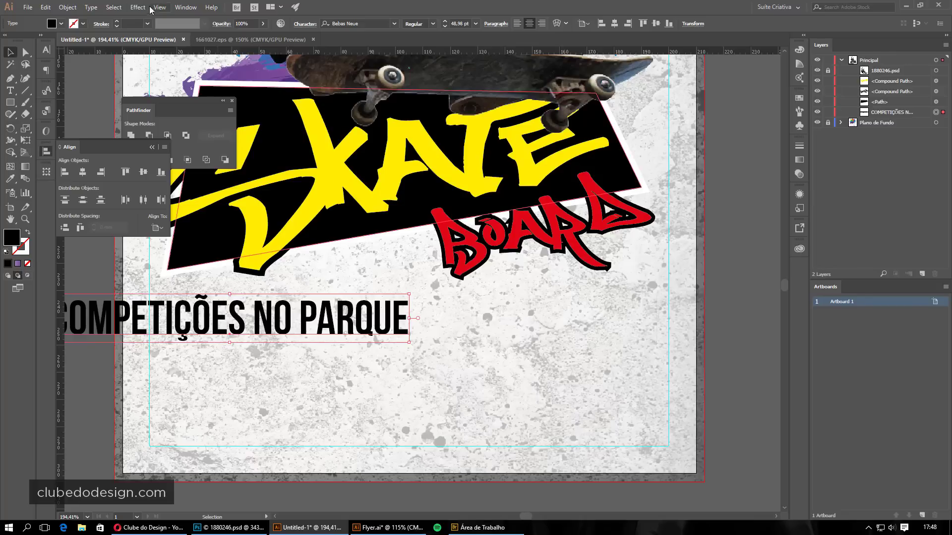
pyautogui.click(180, 8)
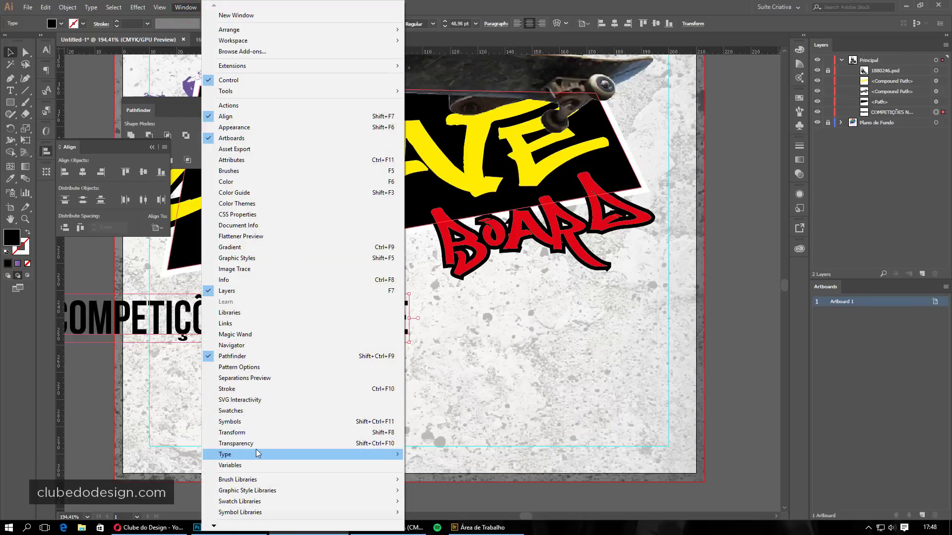
pyautogui.moveTo(225, 454)
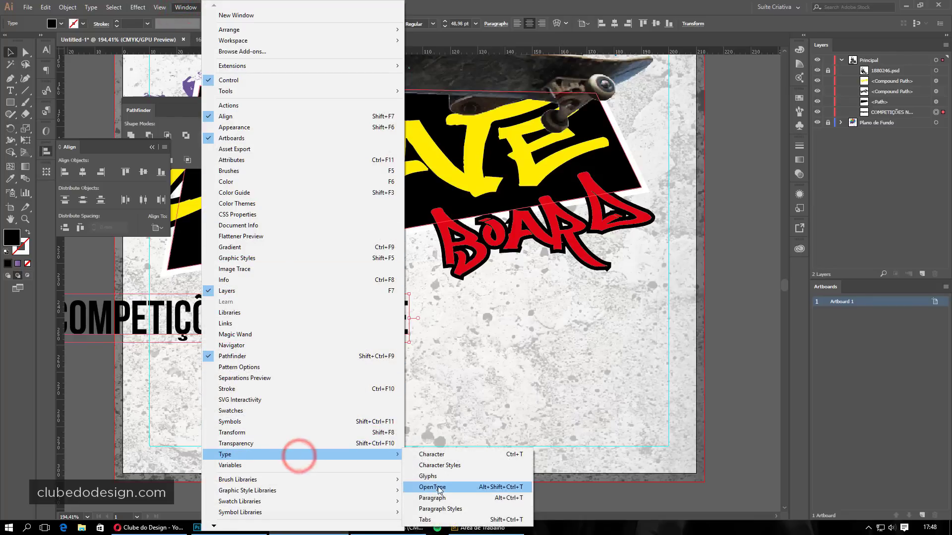
pyautogui.click(440, 498)
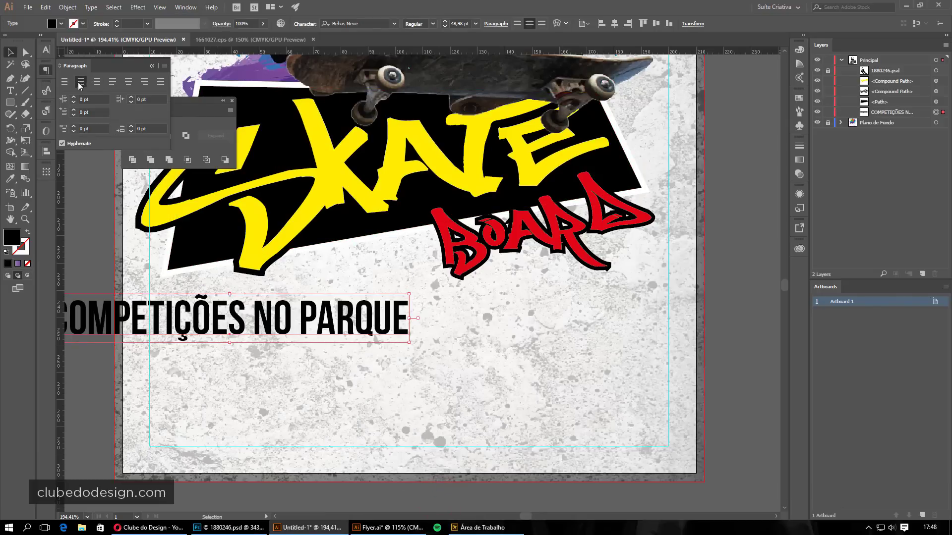
pyautogui.click(152, 63)
pyautogui.click(47, 150)
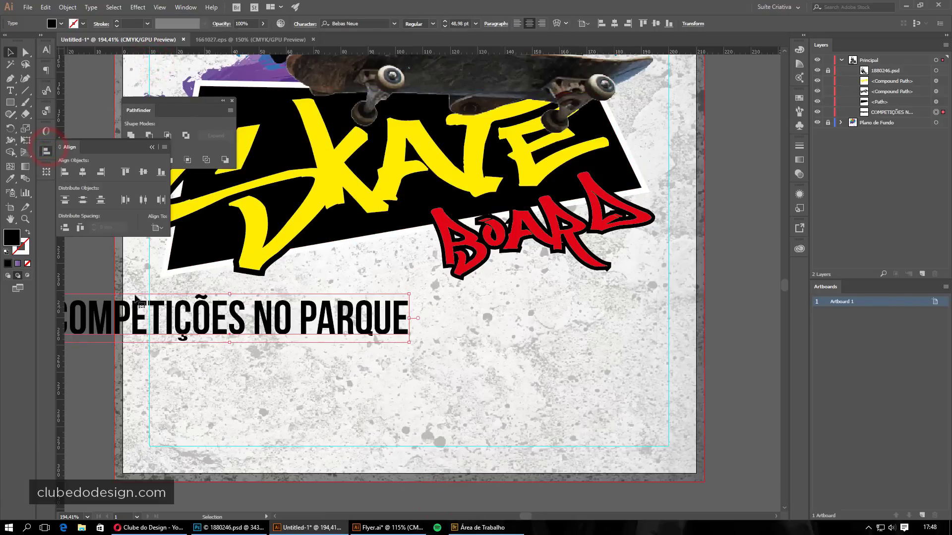
pyautogui.click(84, 172)
pyautogui.click(723, 355)
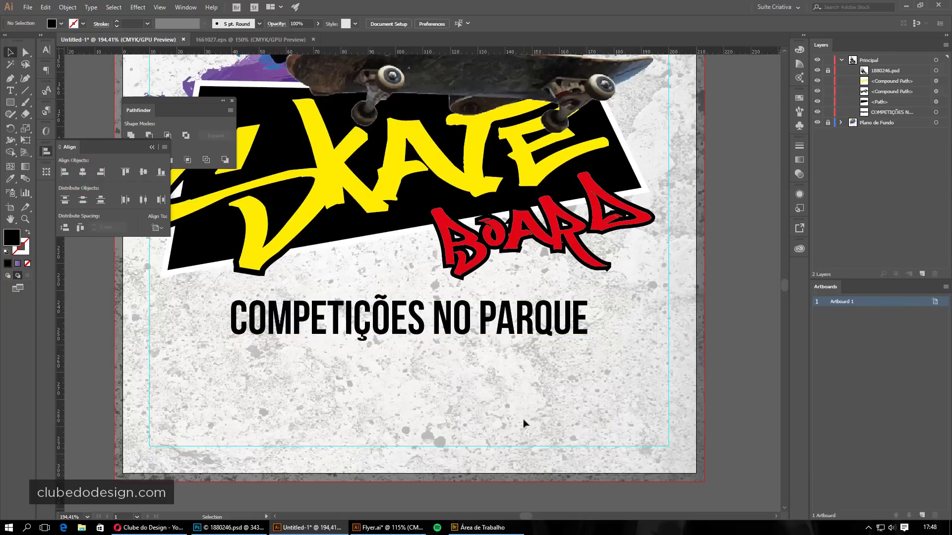
# Put away the Align and Pathfinder panels and place a duplicate subtitle directly below the original
pyautogui.click(154, 150)
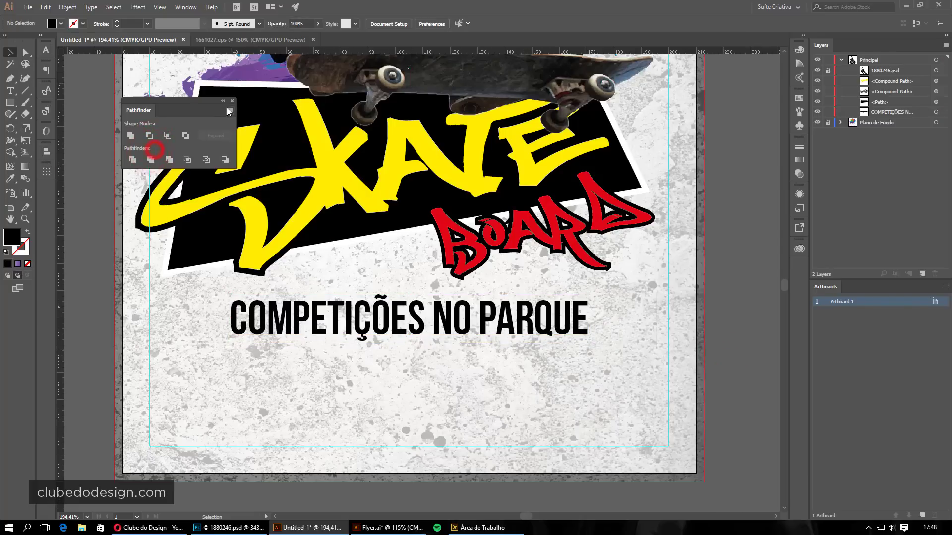
pyautogui.click(234, 101)
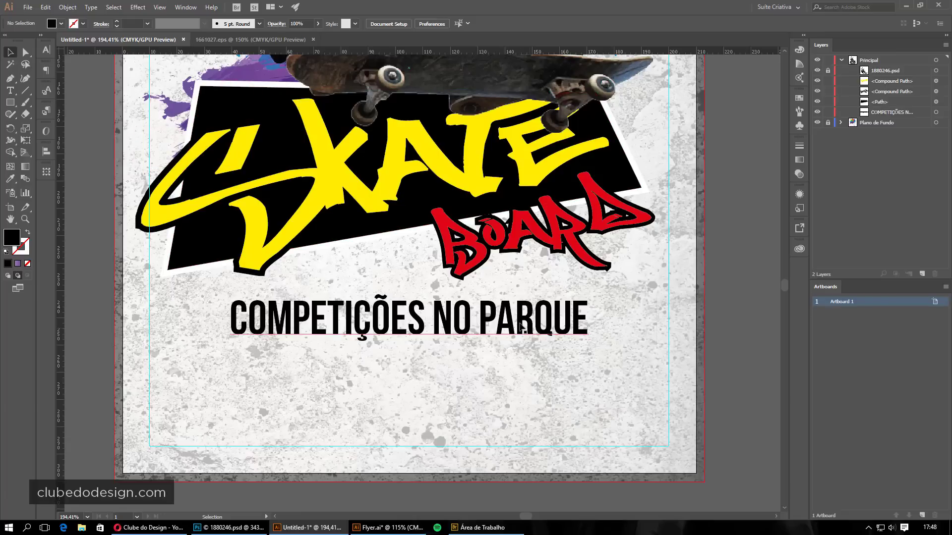
pyautogui.moveTo(486, 320)
pyautogui.mouseDown()
pyautogui.moveTo(442, 340)
pyautogui.moveTo(487, 310)
pyautogui.mouseUp()
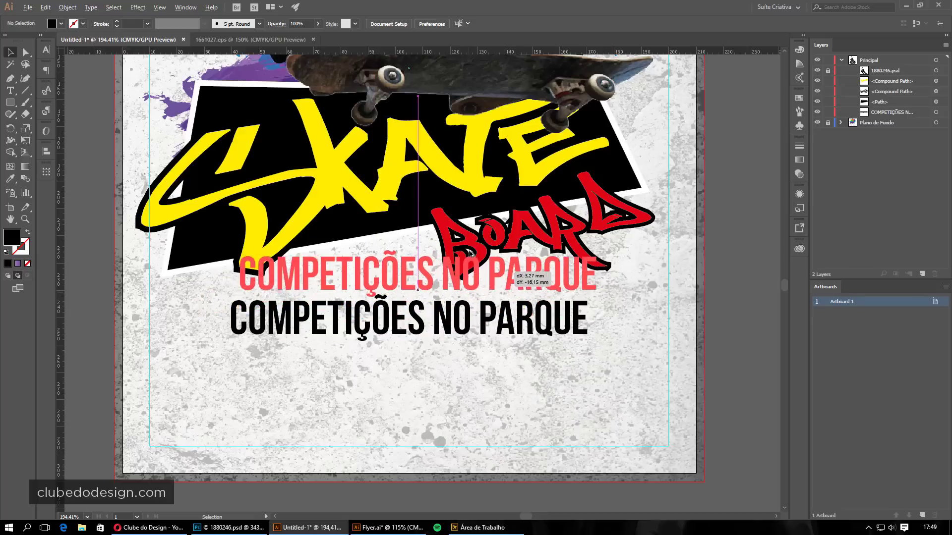
pyautogui.moveTo(487, 310)
pyautogui.mouseDown()
pyautogui.moveTo(472, 251)
pyautogui.moveTo(501, 350)
pyautogui.mouseUp()
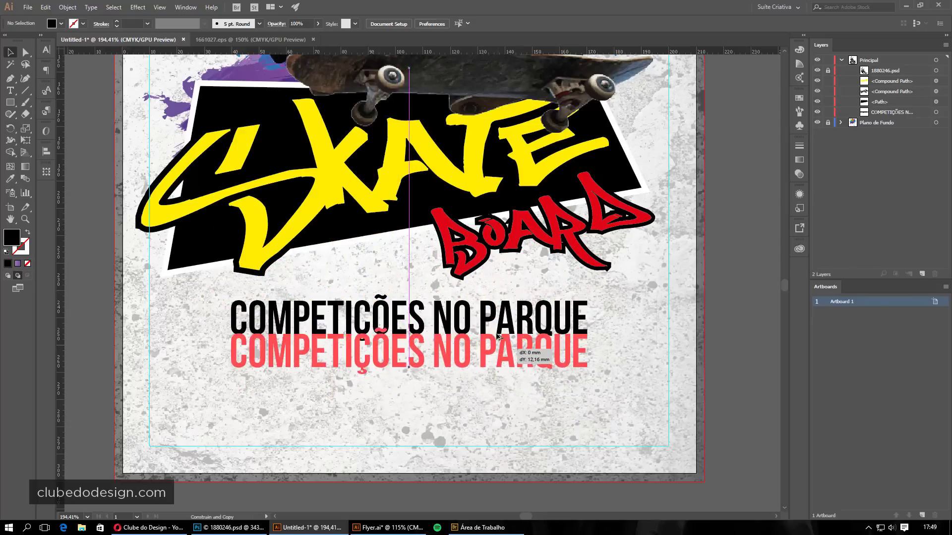
pyautogui.moveTo(502, 351)
pyautogui.mouseDown()
pyautogui.moveTo(499, 389)
pyautogui.moveTo(490, 336)
pyautogui.mouseUp()
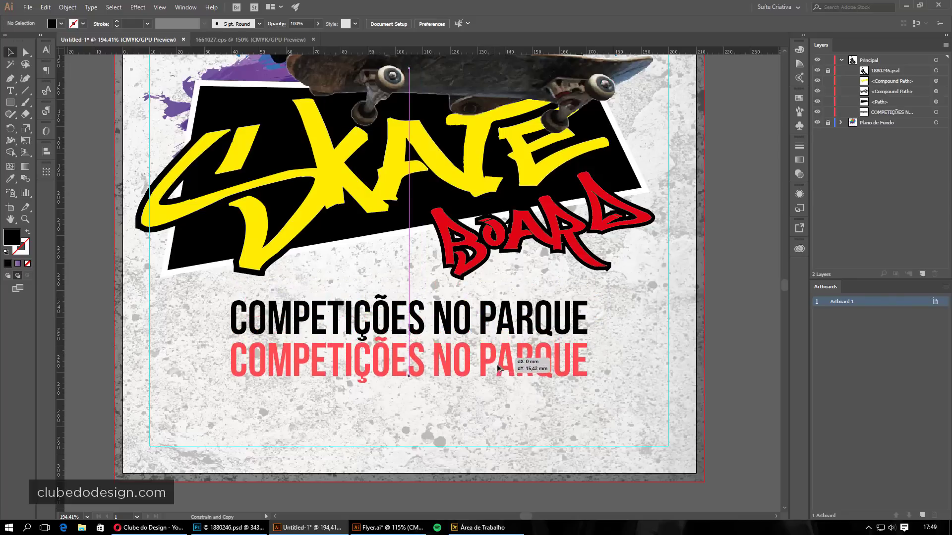
pyautogui.moveTo(491, 336); pyautogui.dragTo(501, 391)
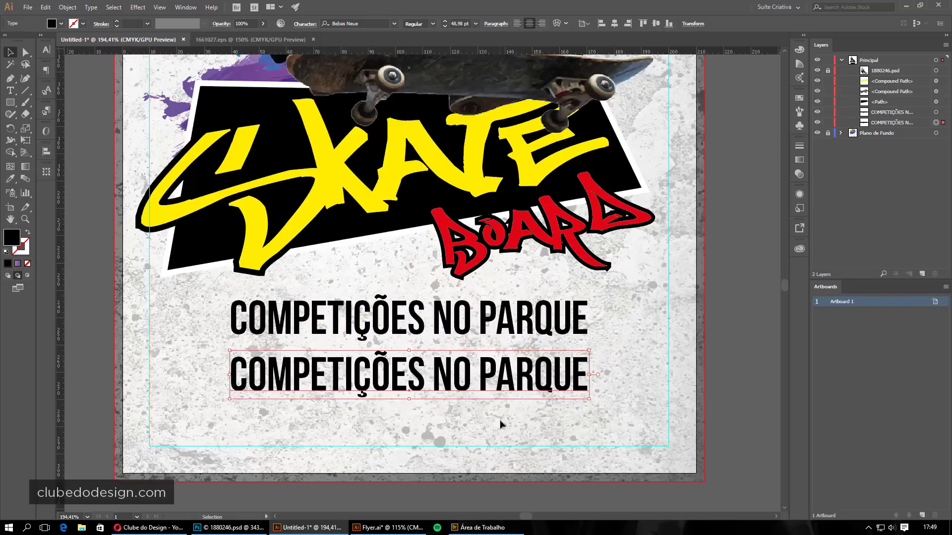
pyautogui.press('t')
pyautogui.click(476, 388)
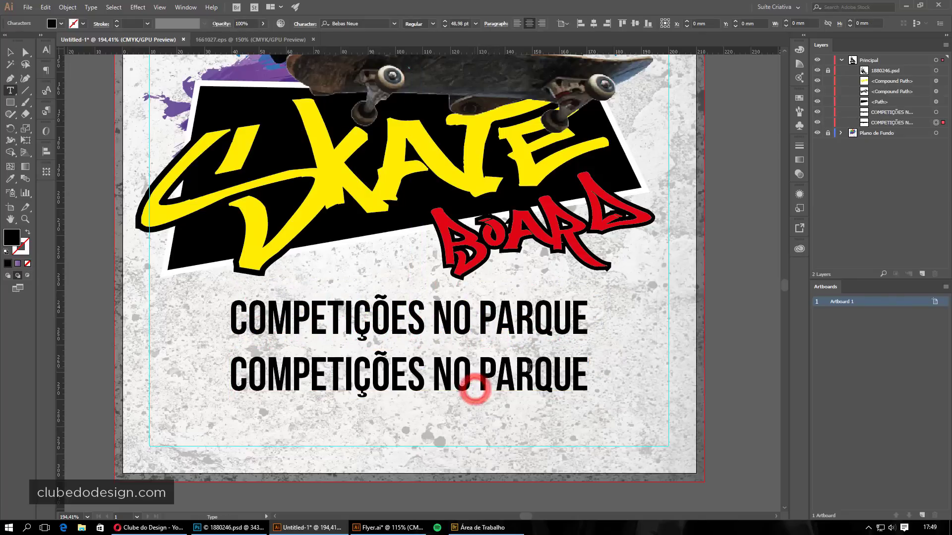
pyautogui.tripleClick(571, 371)
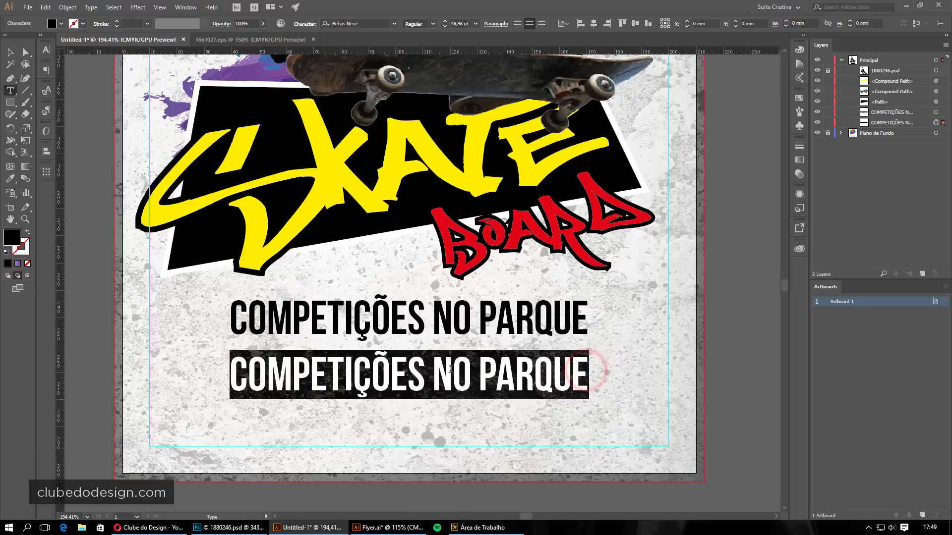
pyautogui.write('INSCR')
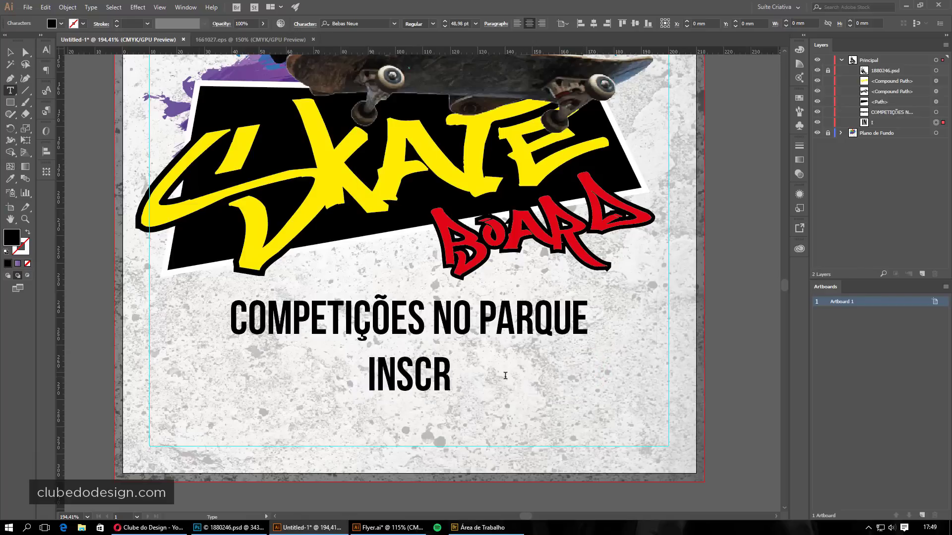
pyautogui.write('IÇÕES NO L')
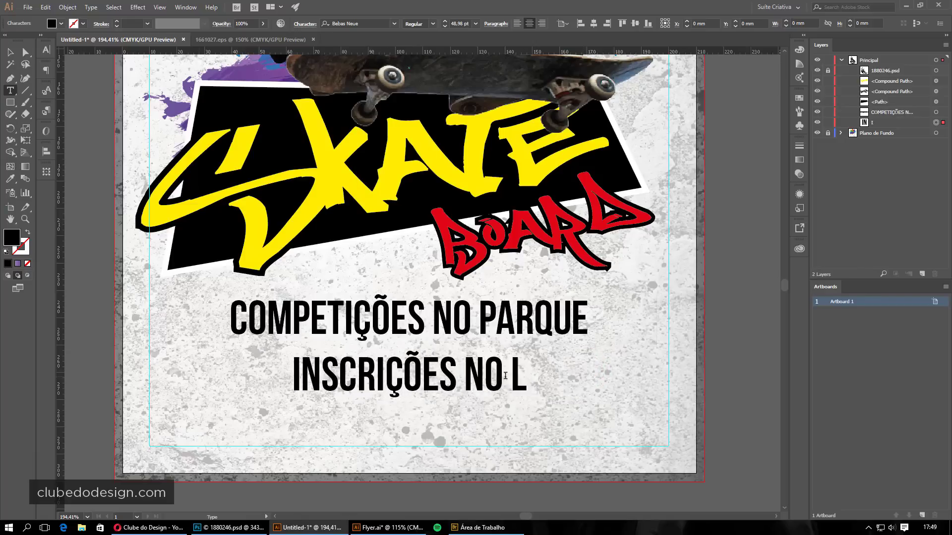
pyautogui.write('OCAL ')
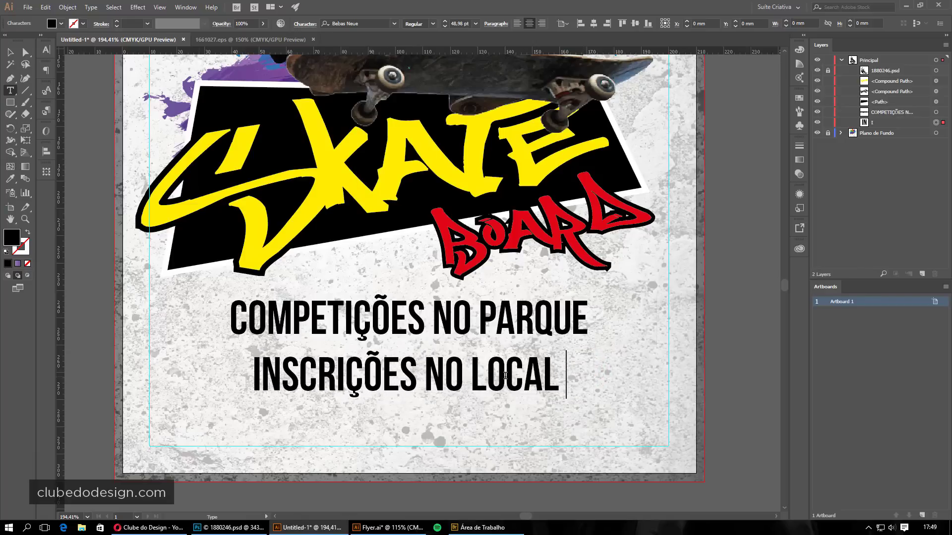
pyautogui.write('• 3')
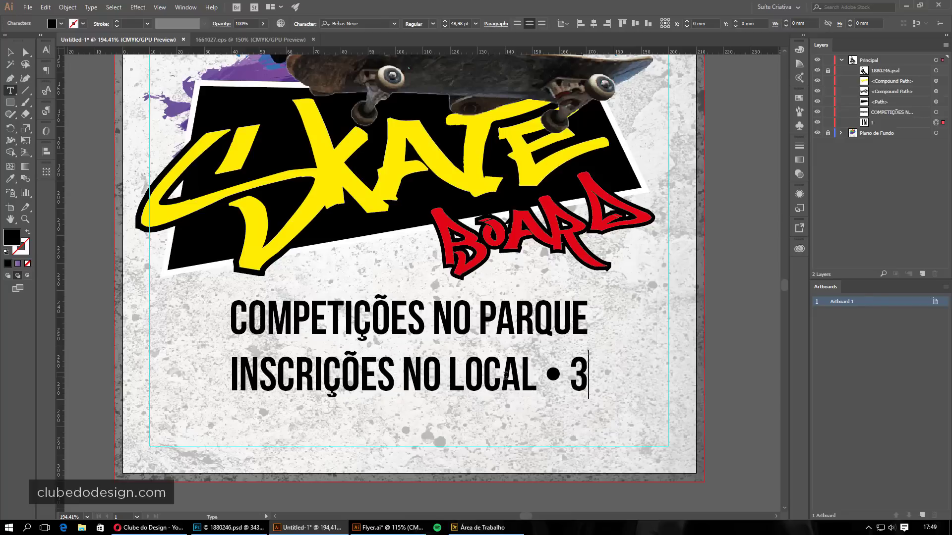
pyautogui.write('/JAN')
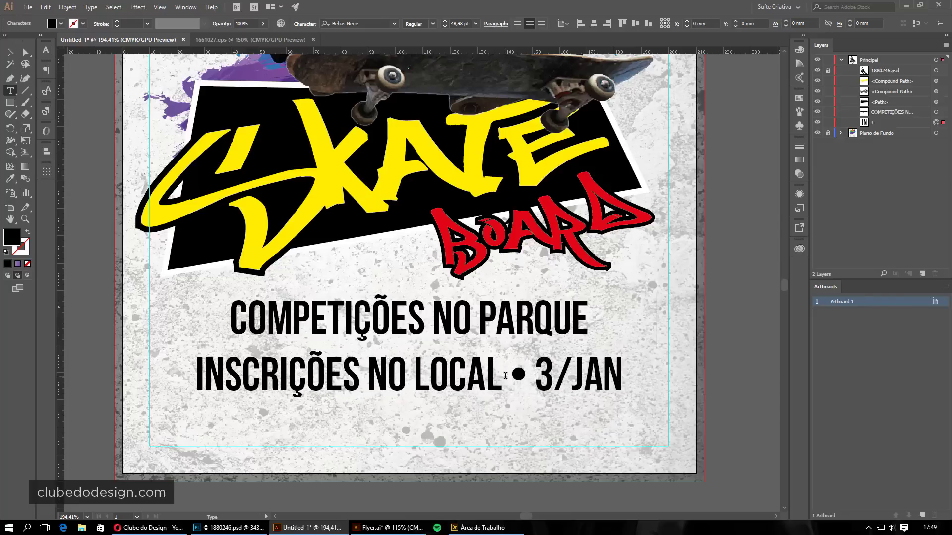
pyautogui.write(' • ')
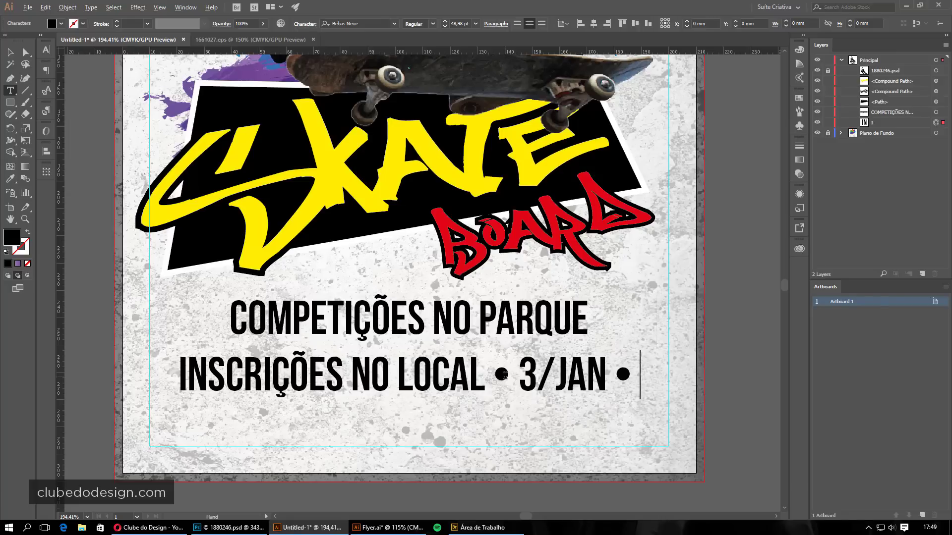
pyautogui.write('•')
pyautogui.press('BackSpace')
pyautogui.press('Escape')
pyautogui.write('8H')
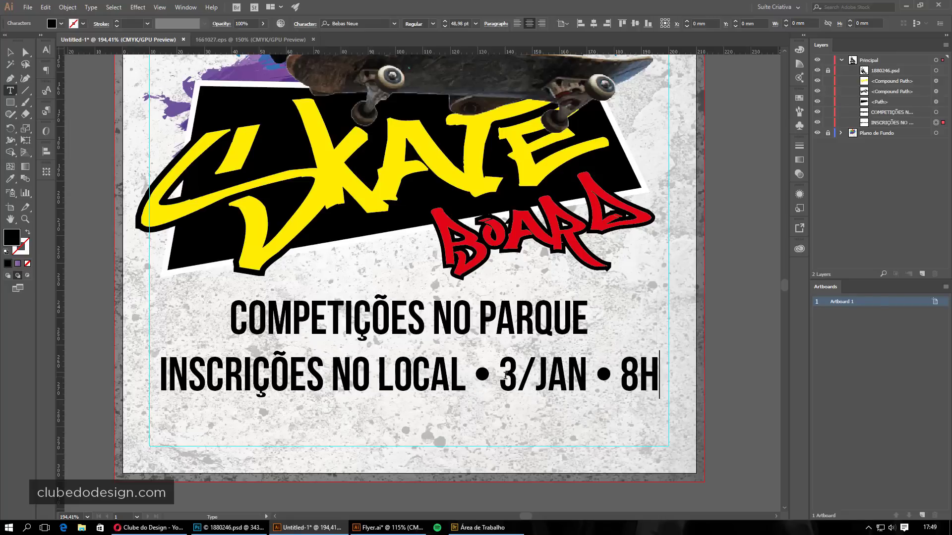
pyautogui.write('www')
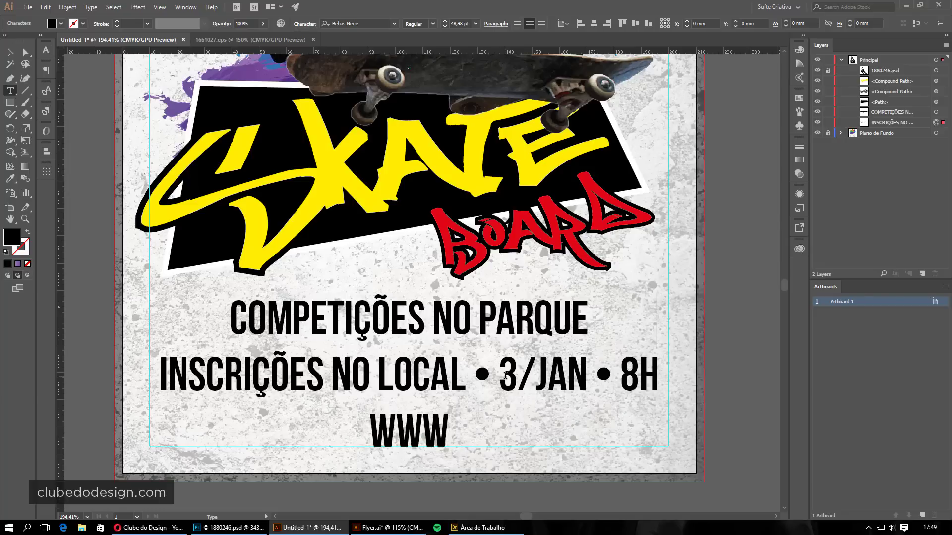
pyautogui.write('.sk')
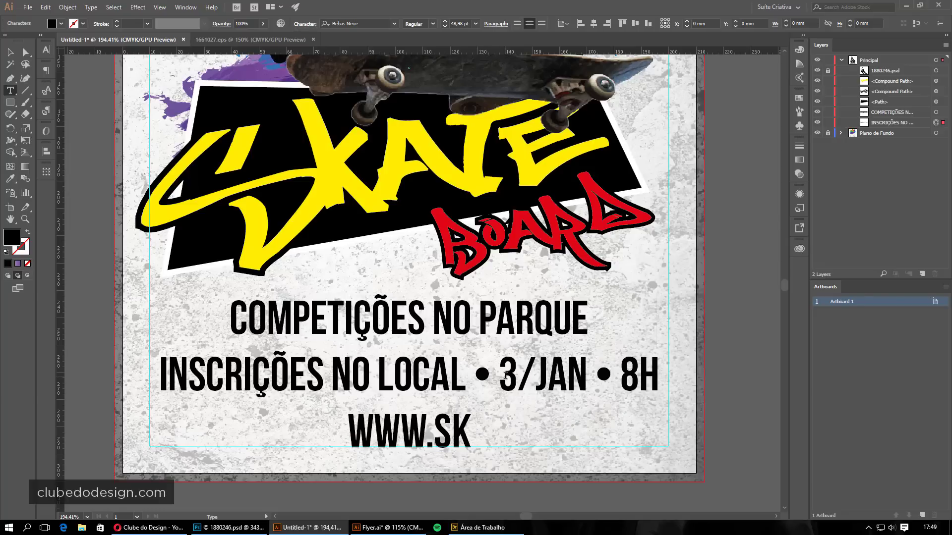
pyautogui.write('8')
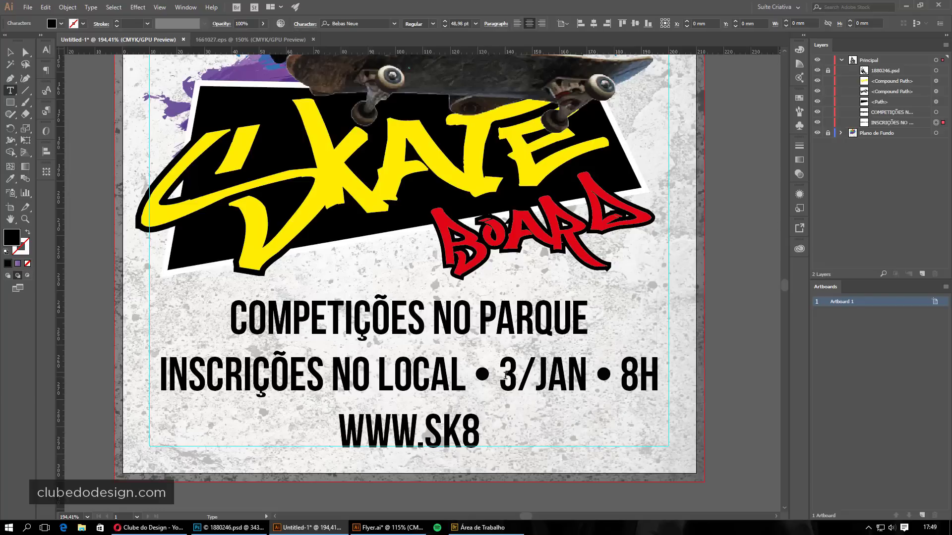
pyautogui.write('inpark')
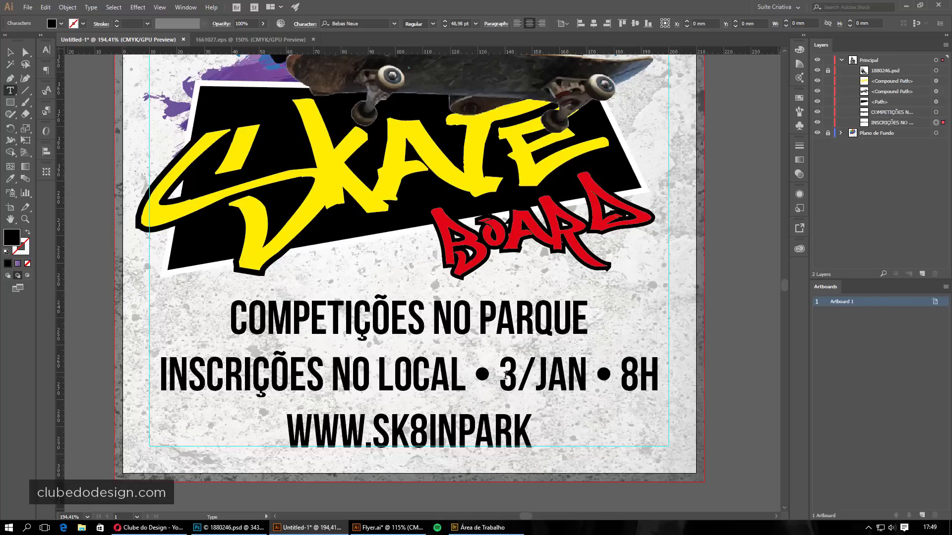
pyautogui.write('.com.br')
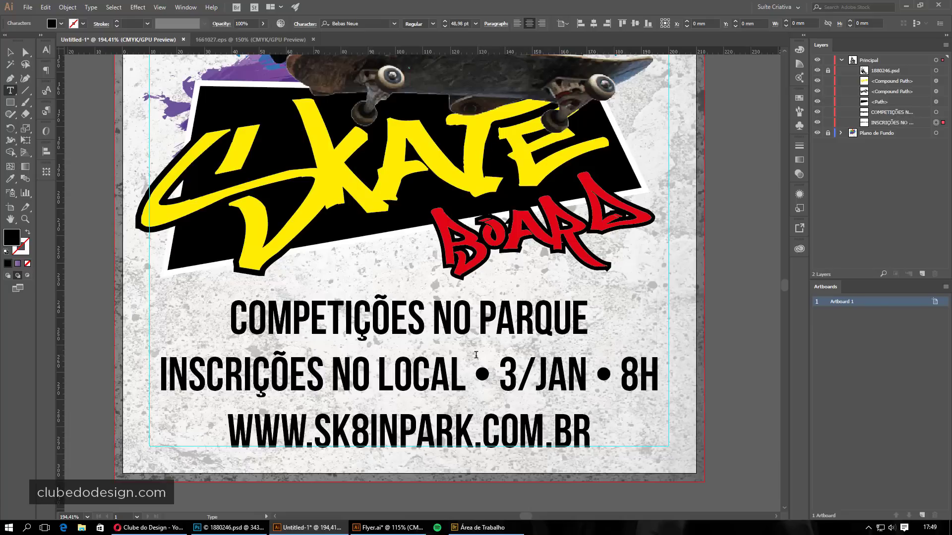
# Resize the date-and-website block and centre it just below COMPETIÇÕES NO PARQUE
pyautogui.press('Escape')
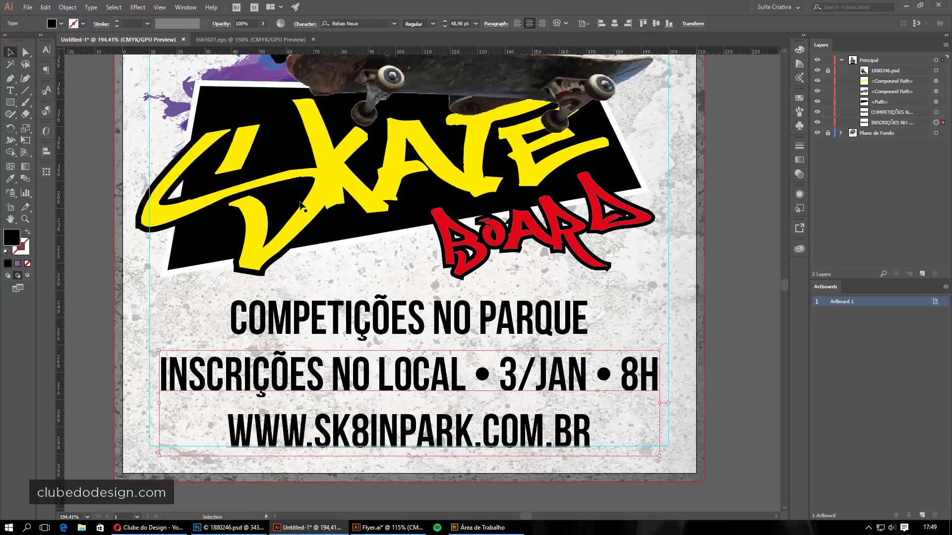
pyautogui.moveTo(659, 352); pyautogui.dragTo(535, 362)
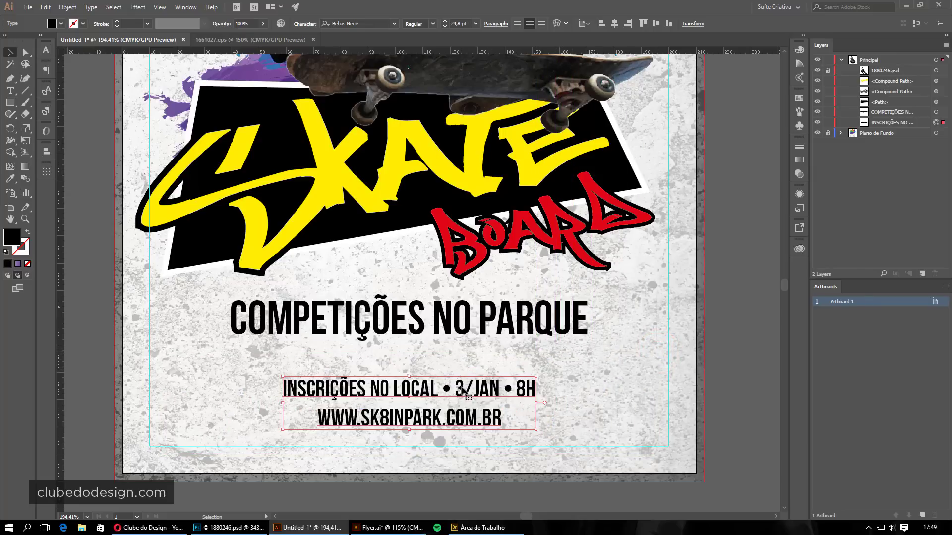
pyautogui.moveTo(467, 395); pyautogui.dragTo(476, 371)
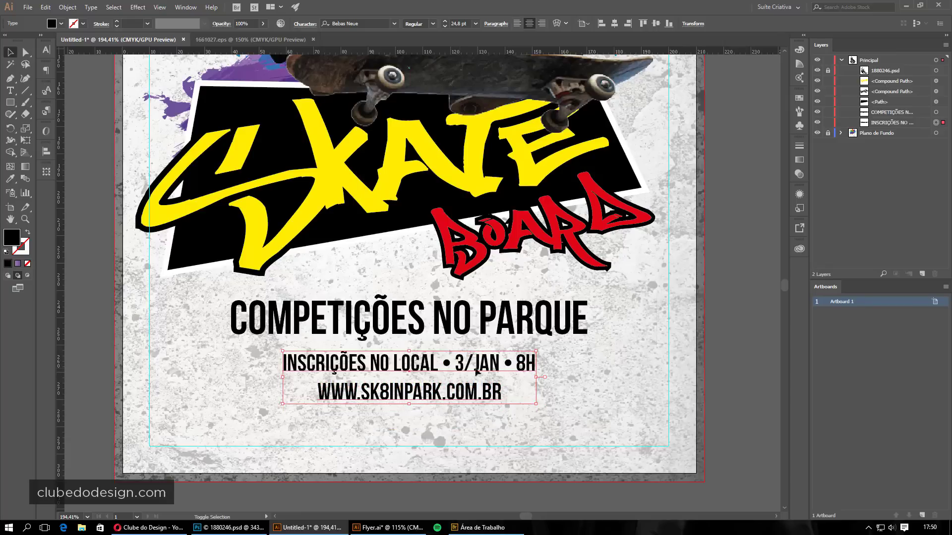
pyautogui.moveTo(535, 350)
pyautogui.mouseDown()
pyautogui.moveTo(598, 262)
pyautogui.moveTo(544, 302)
pyautogui.mouseUp()
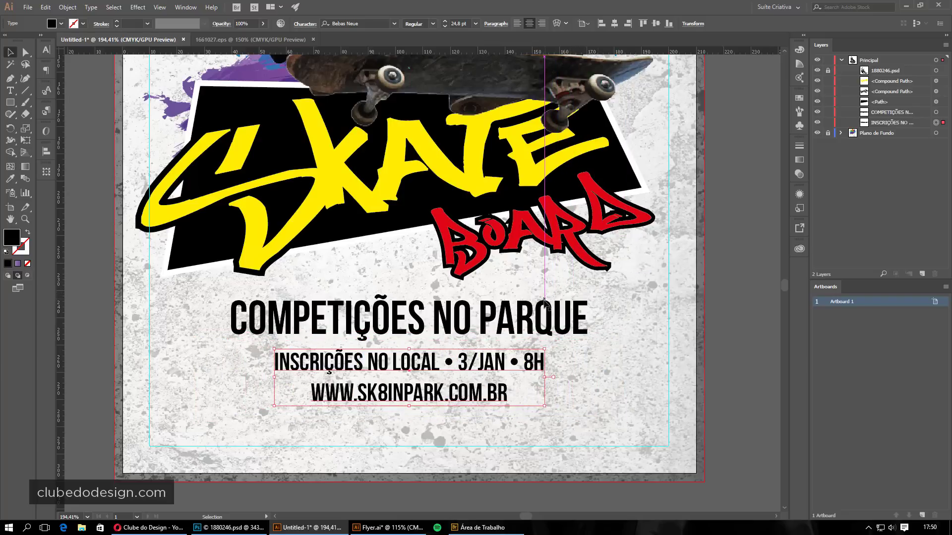
pyautogui.click(488, 371)
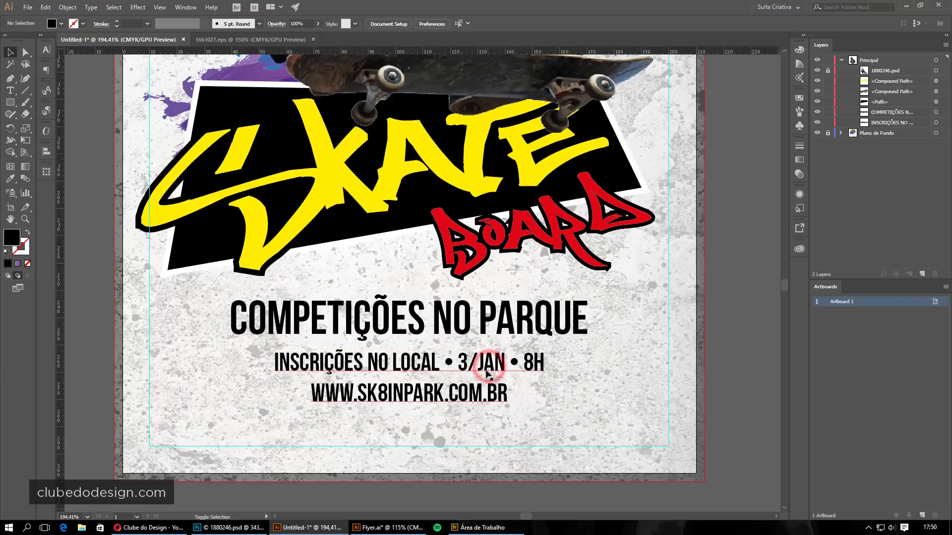
pyautogui.moveTo(484, 363)
pyautogui.mouseDown()
pyautogui.moveTo(481, 374)
pyautogui.moveTo(482, 350)
pyautogui.moveTo(484, 370)
pyautogui.mouseUp()
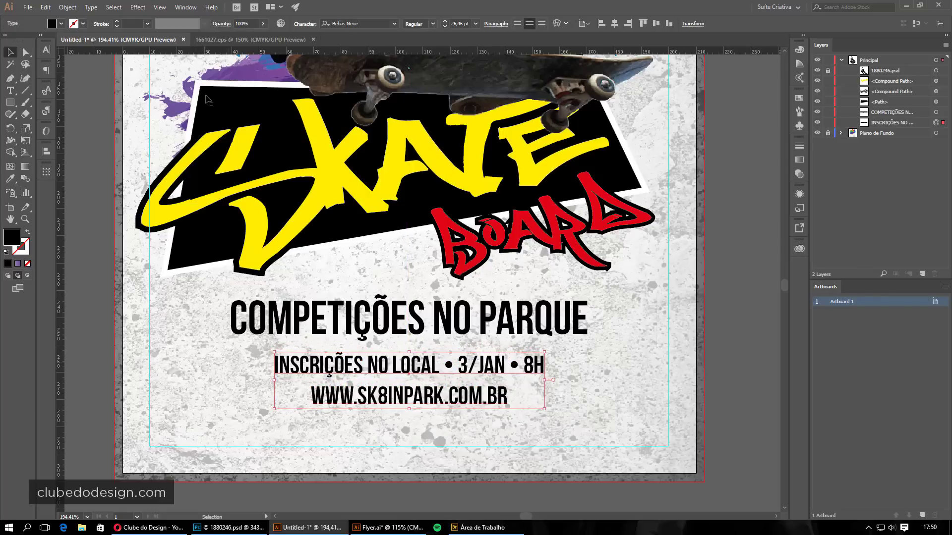
# Bring up the full Character options and begin widening the block's tracking
pyautogui.click(185, 7)
pyautogui.moveTo(225, 454)
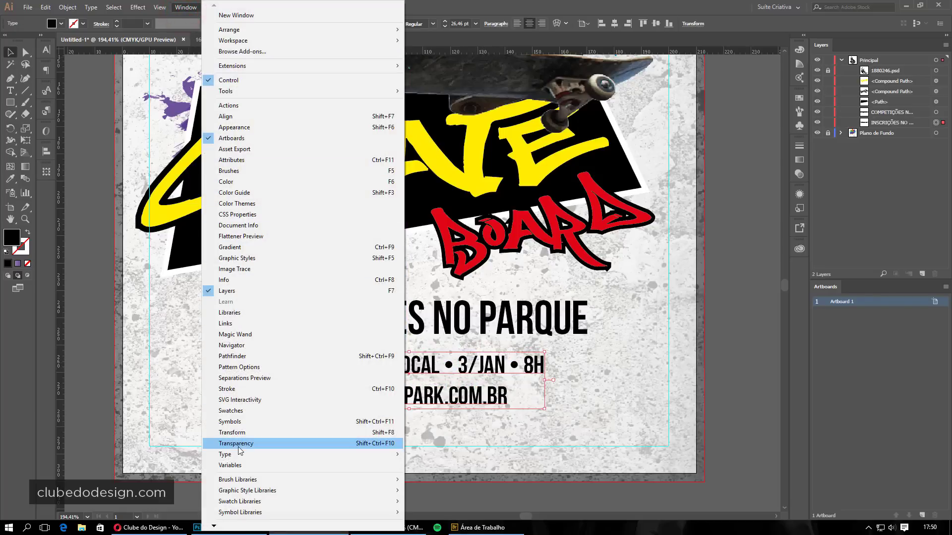
pyautogui.click(429, 454)
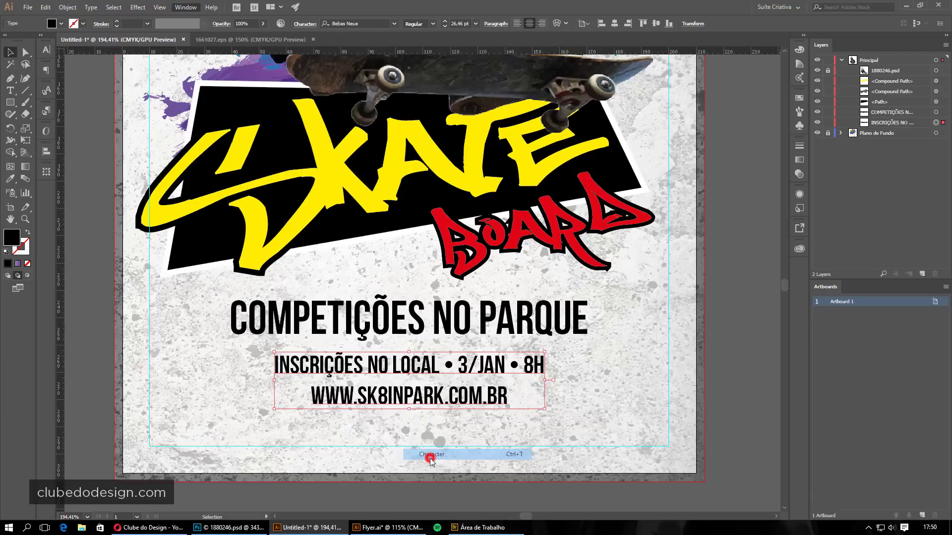
pyautogui.click(57, 48)
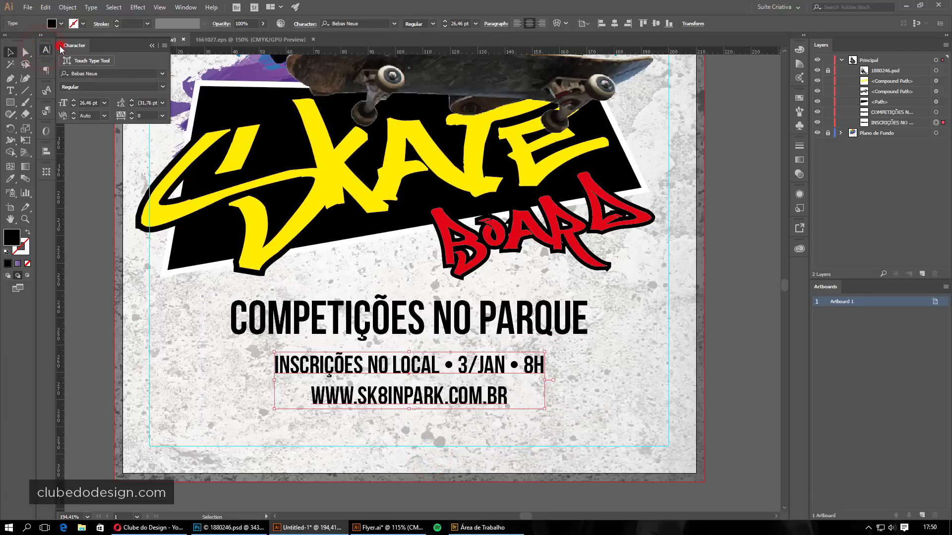
pyautogui.click(59, 46)
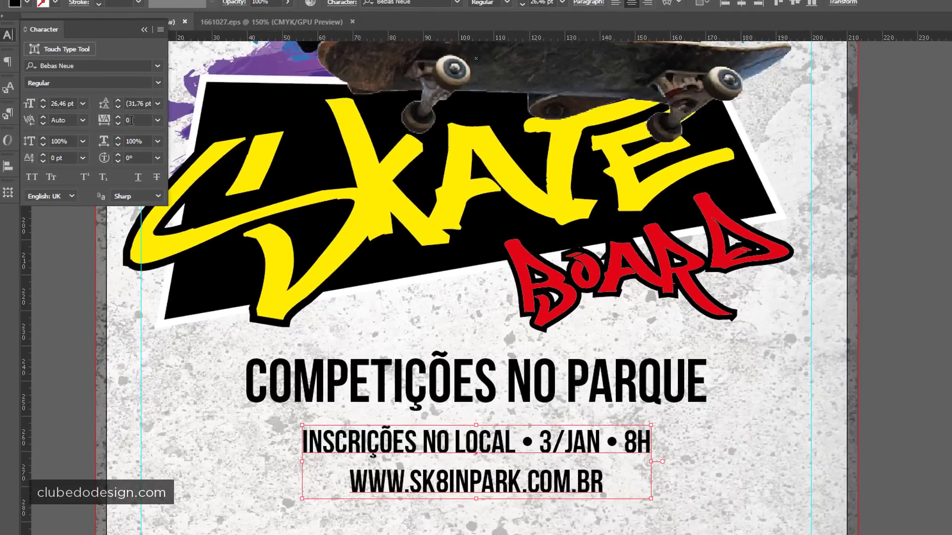
pyautogui.click(119, 117)
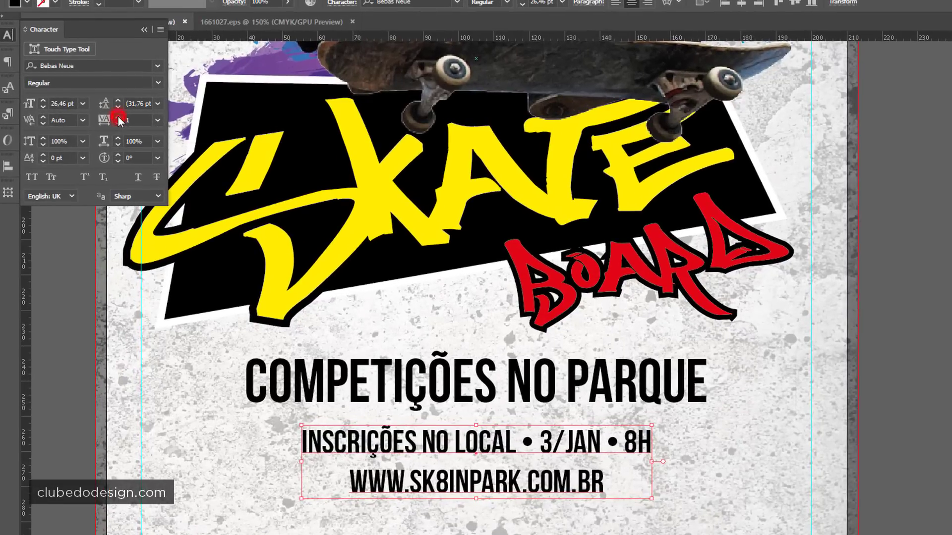
pyautogui.click(119, 119)
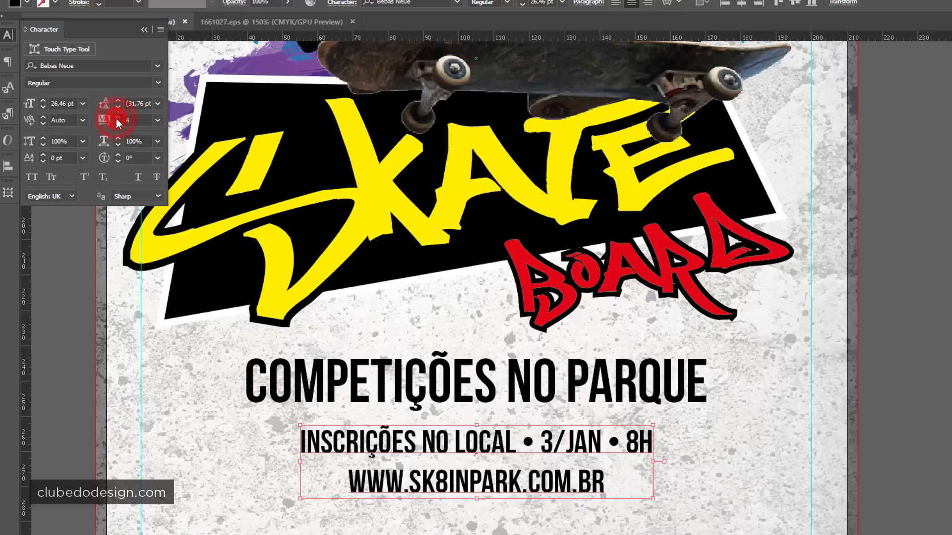
pyautogui.click(117, 120)
# Set the date-and-website block's tracking to 80, after trying 50 and 100
pyautogui.doubleClick(133, 120)
pyautogui.write('50')
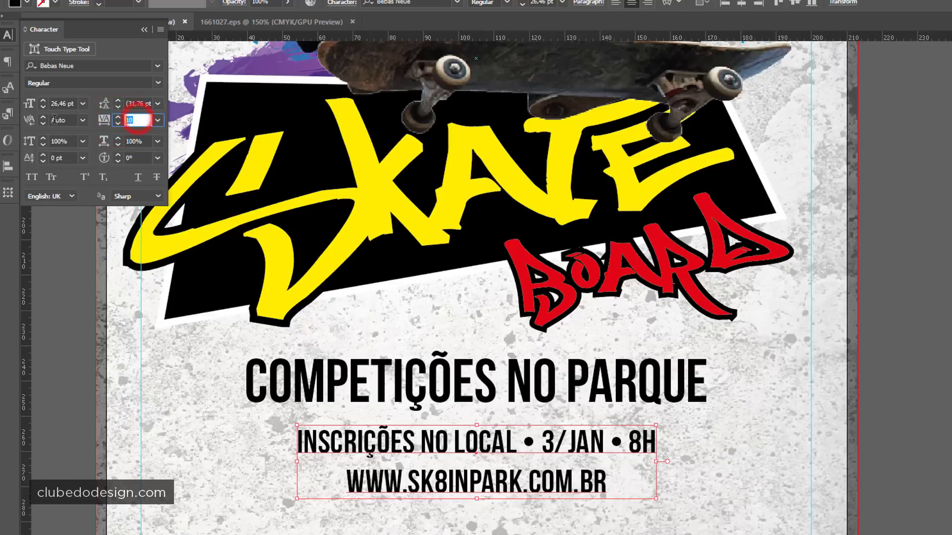
pyautogui.press('Return')
pyautogui.doubleClick(134, 120)
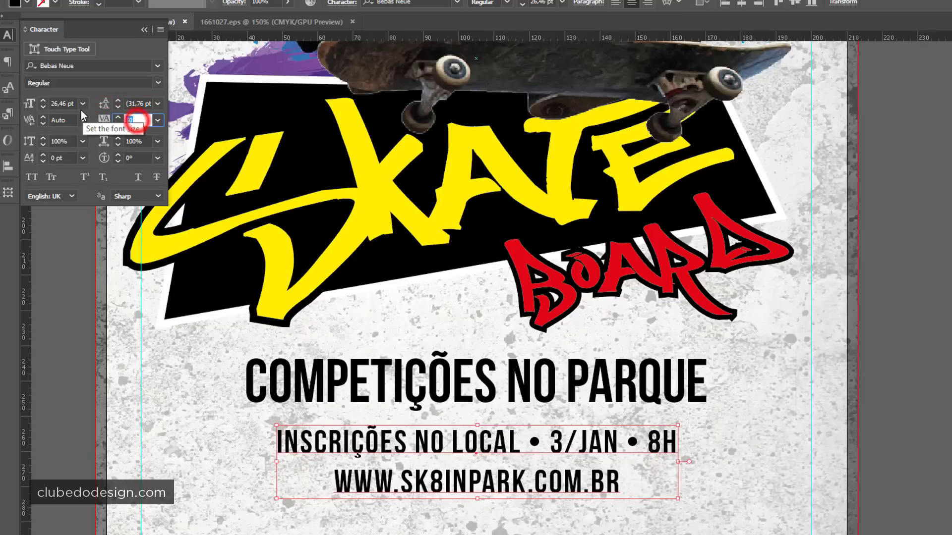
pyautogui.write('100')
pyautogui.press('Return')
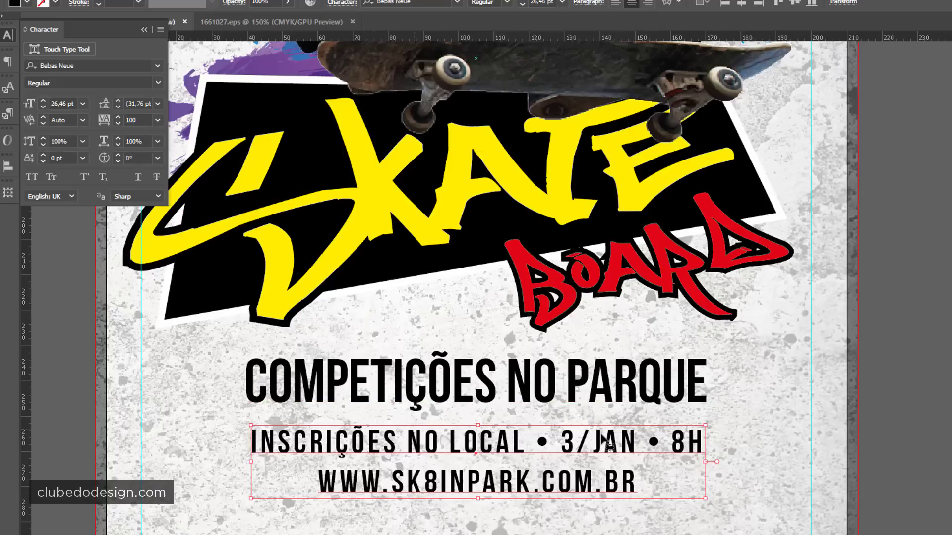
pyautogui.doubleClick(134, 120)
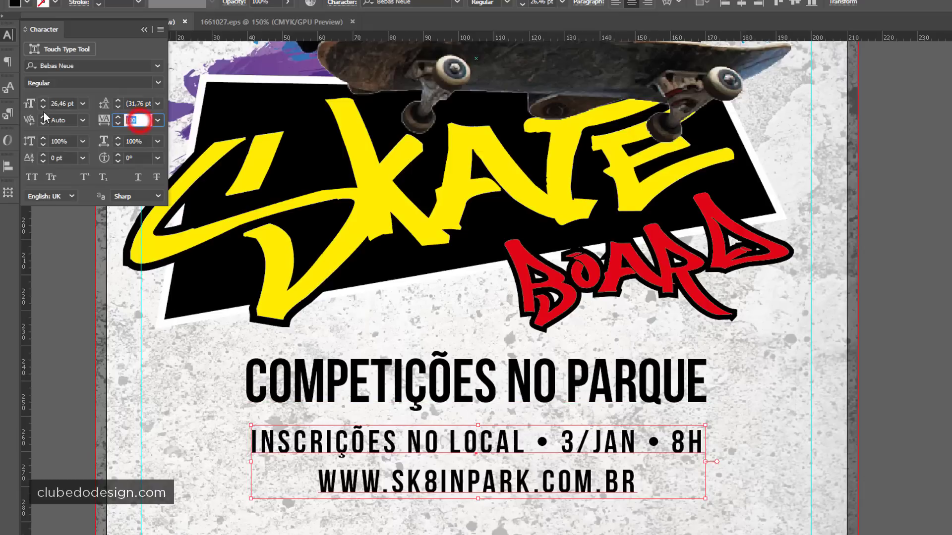
pyautogui.write('80')
pyautogui.press('Return')
pyautogui.click(884, 416)
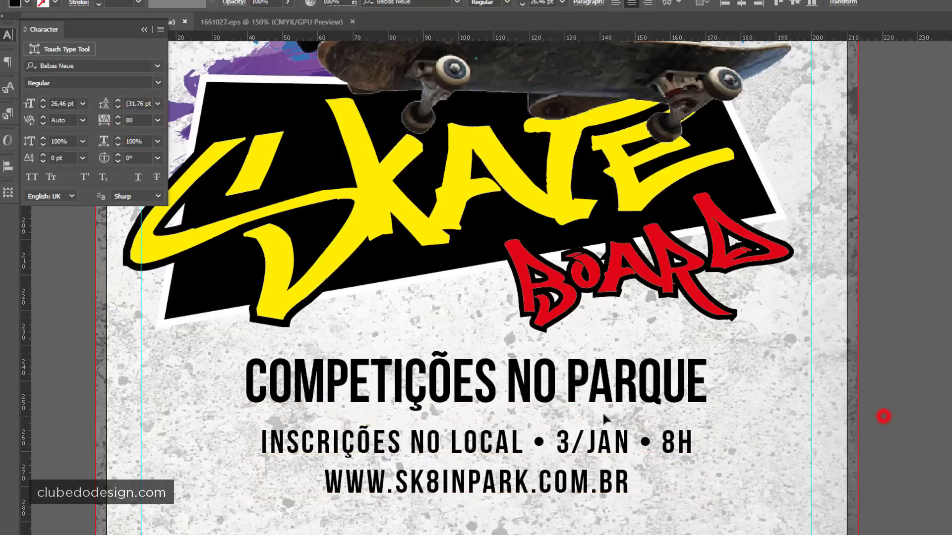
# Reduce the website line to 20 pt with tracking 100
pyautogui.click(547, 484)
pyautogui.doubleClick(547, 484)
pyautogui.moveTo(631, 483); pyautogui.dragTo(324, 483)
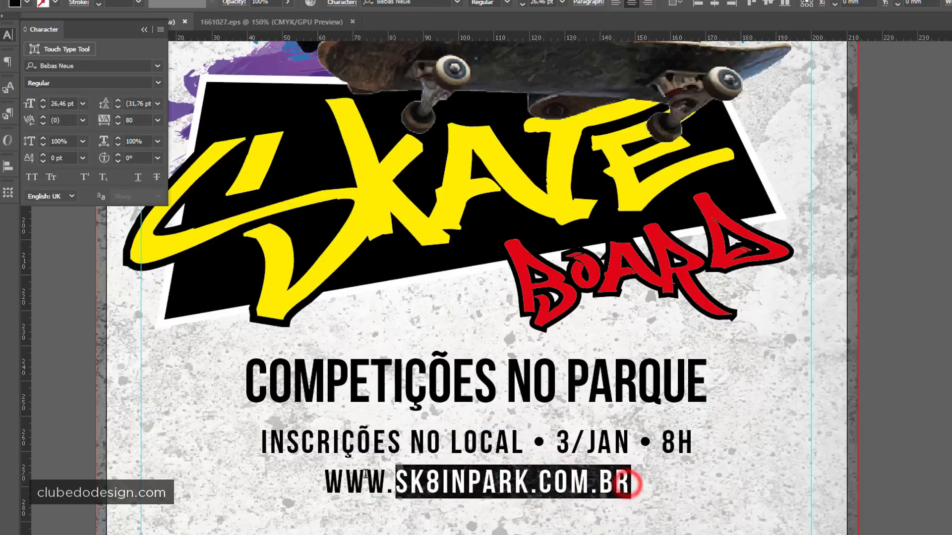
pyautogui.click(42, 107)
pyautogui.click(42, 107)
pyautogui.click(43, 107)
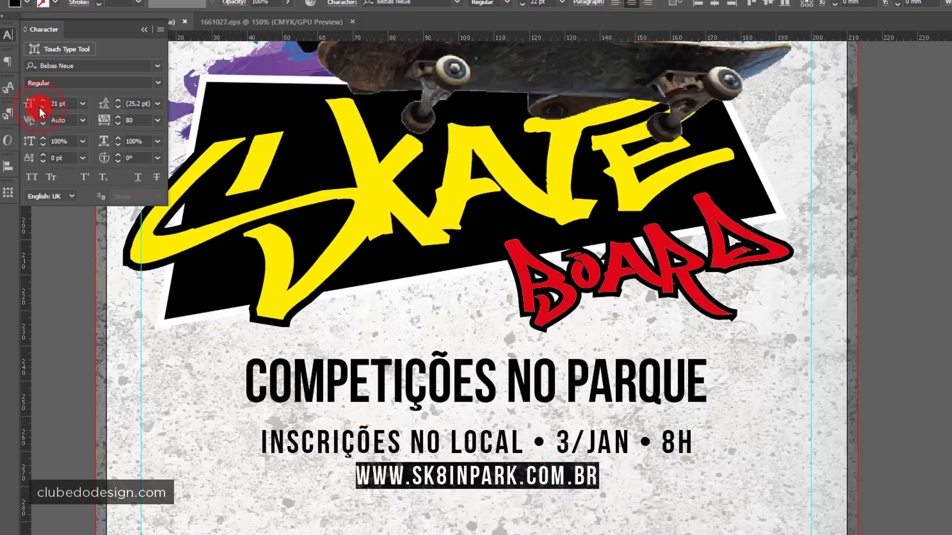
pyautogui.click(43, 107)
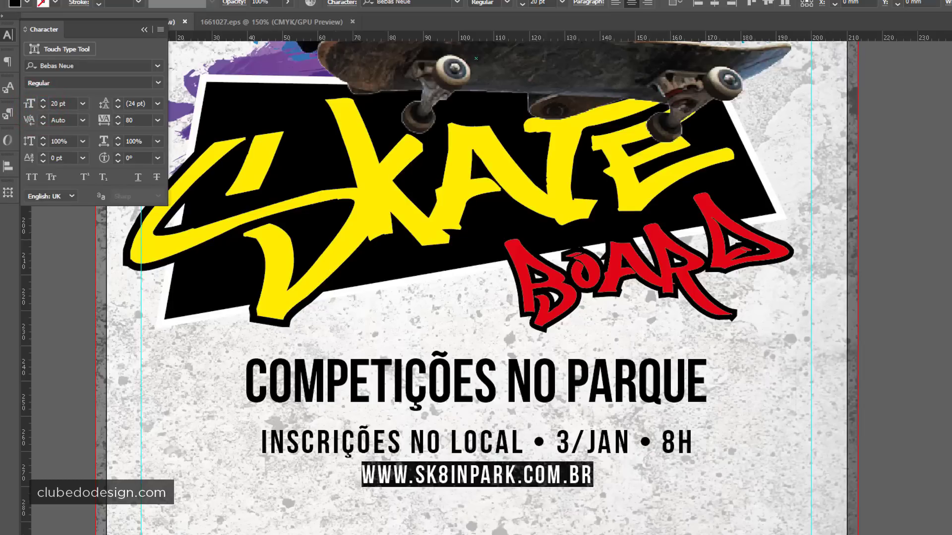
pyautogui.click(137, 120)
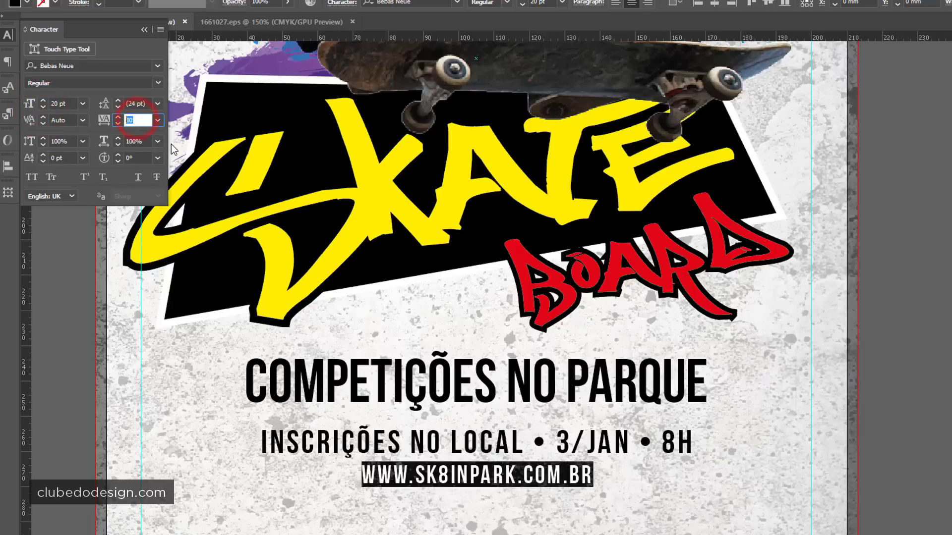
pyautogui.write('100')
pyautogui.press('Return')
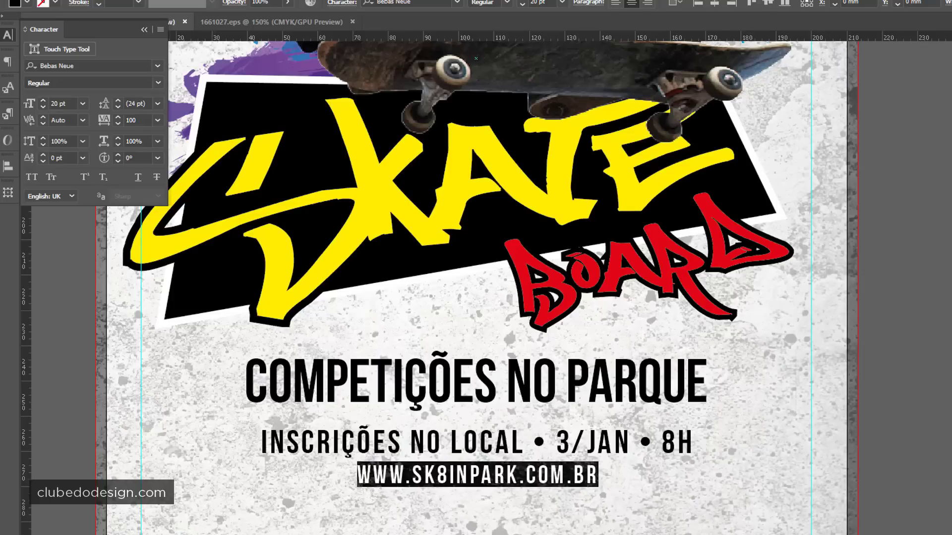
pyautogui.press('Escape')
pyautogui.click(828, 405)
pyautogui.click(884, 406)
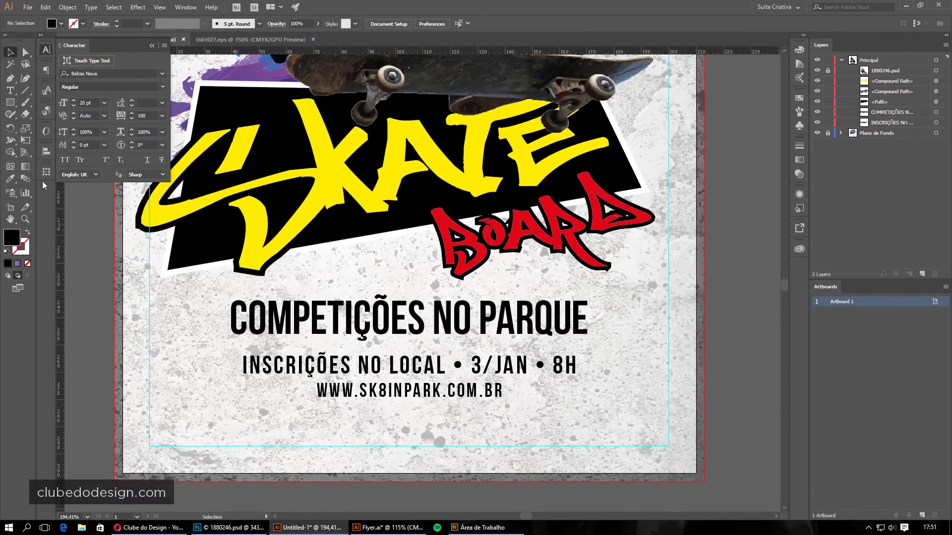
# Draw a 190 × 10.392 mm black bar with no stroke near the flyer's bottom
pyautogui.click(11, 103)
pyautogui.moveTo(150, 446); pyautogui.dragTo(669, 418)
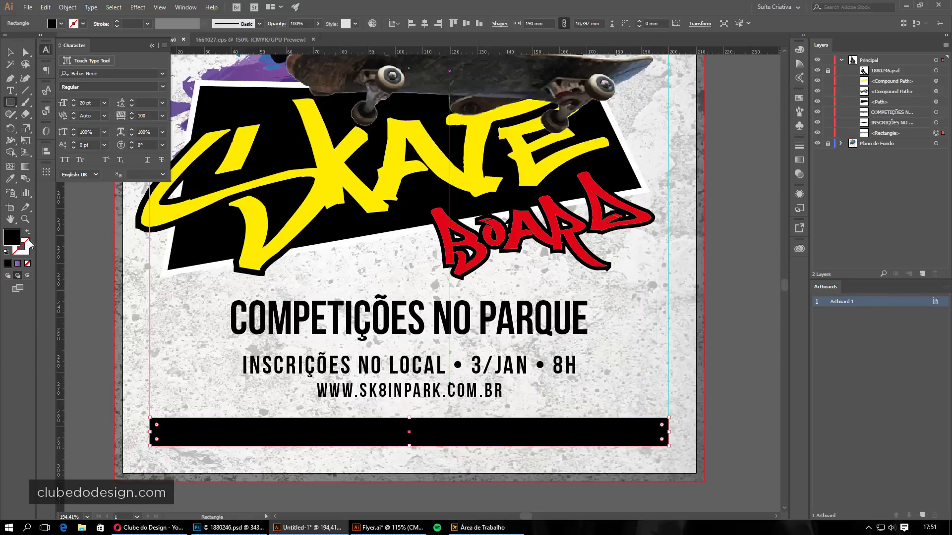
pyautogui.click(799, 97)
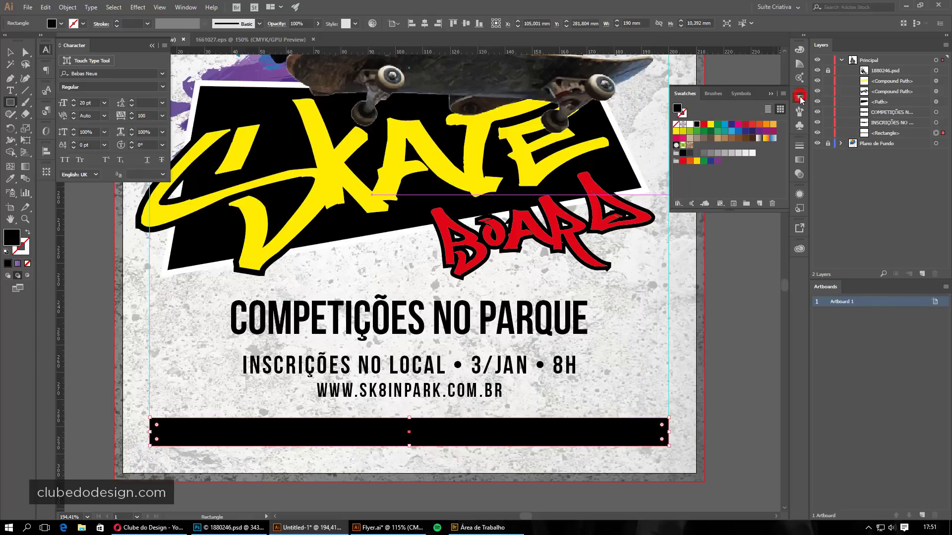
pyautogui.click(682, 113)
pyautogui.click(677, 109)
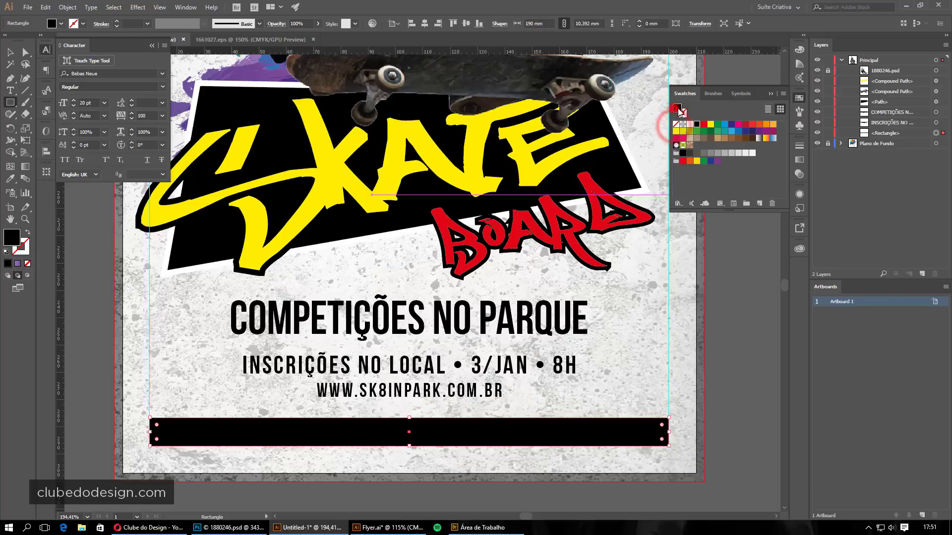
pyautogui.click(771, 94)
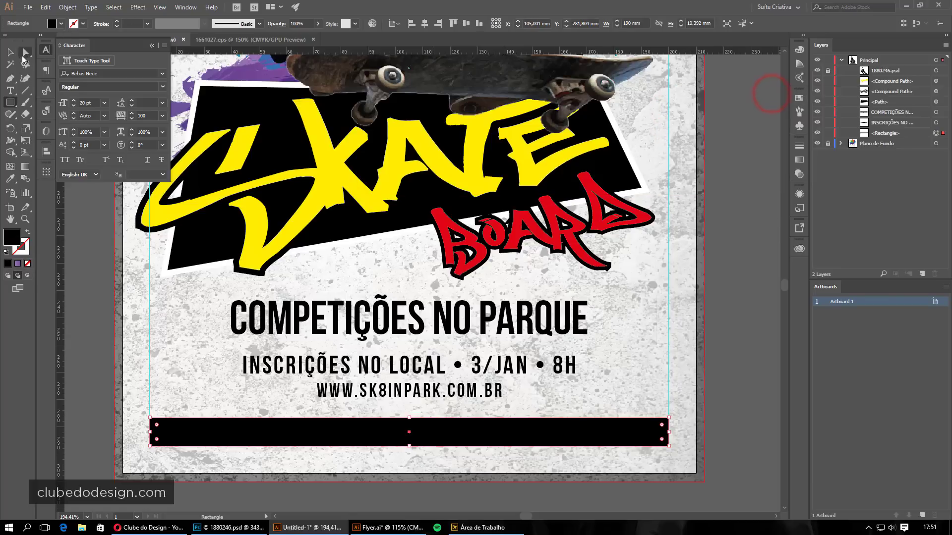
pyautogui.press('v')
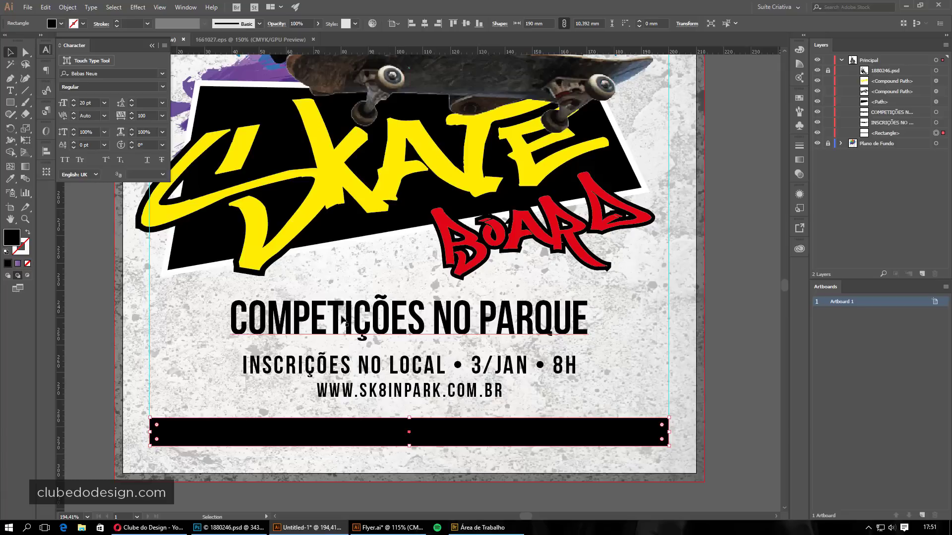
pyautogui.click(341, 319)
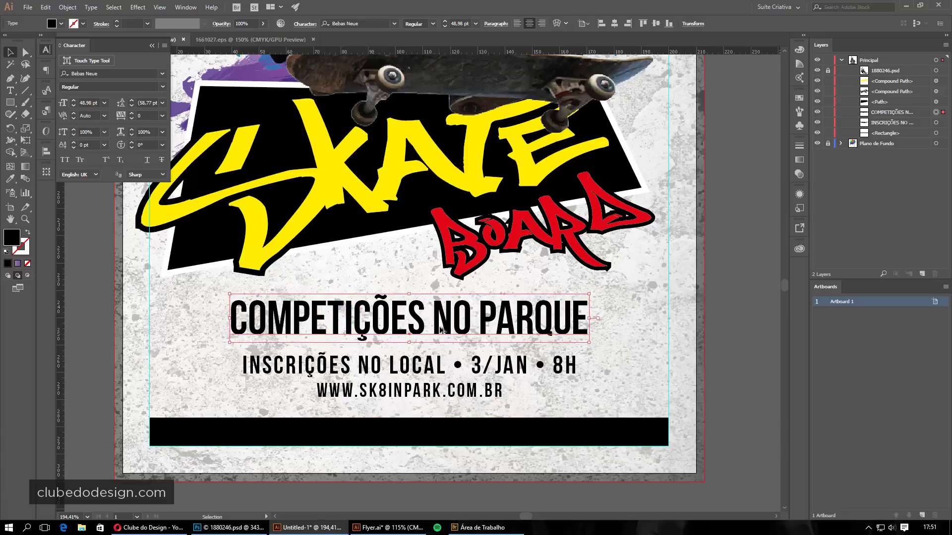
# Copy the COMPETIÇÕES NO PARQUE line onto the black bar, make it white, and shrink it to about 22.43 pt
pyautogui.moveTo(440, 309); pyautogui.dragTo(442, 435)
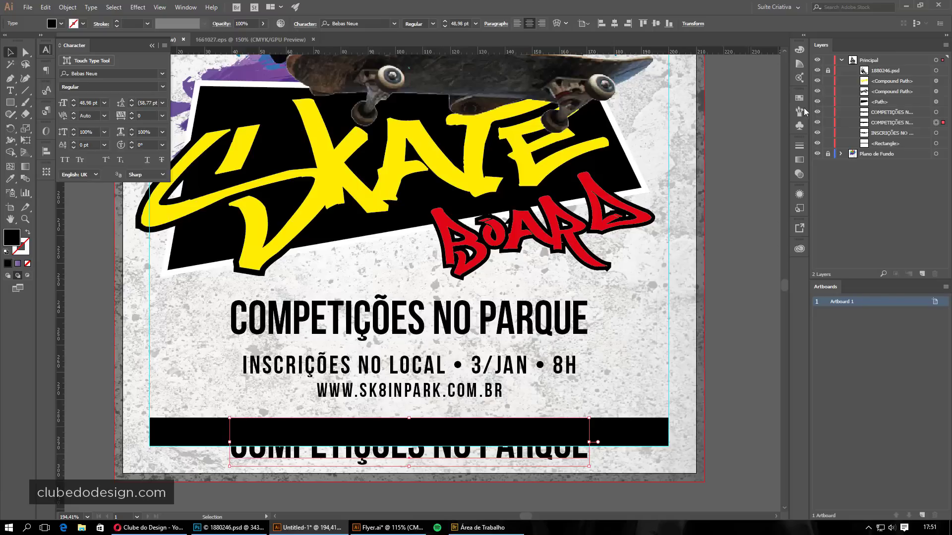
pyautogui.click(799, 98)
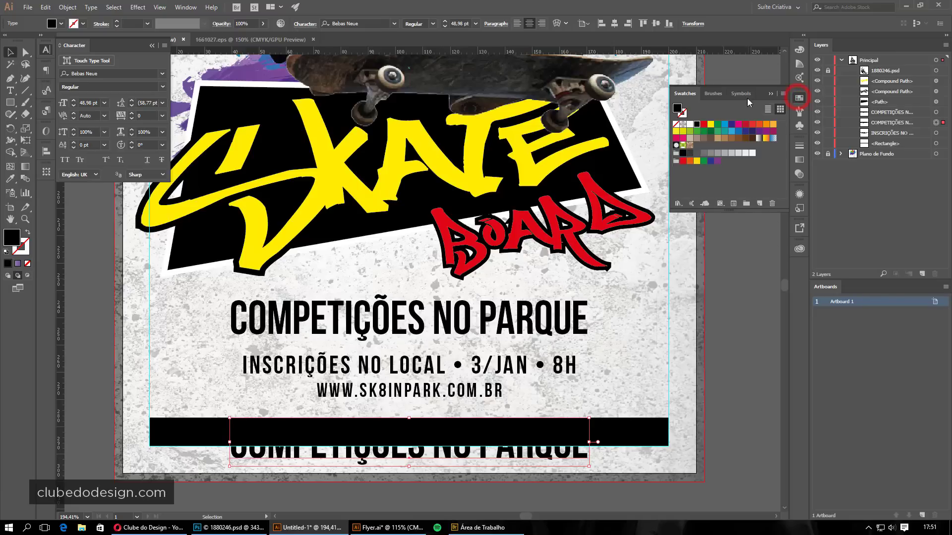
pyautogui.click(689, 124)
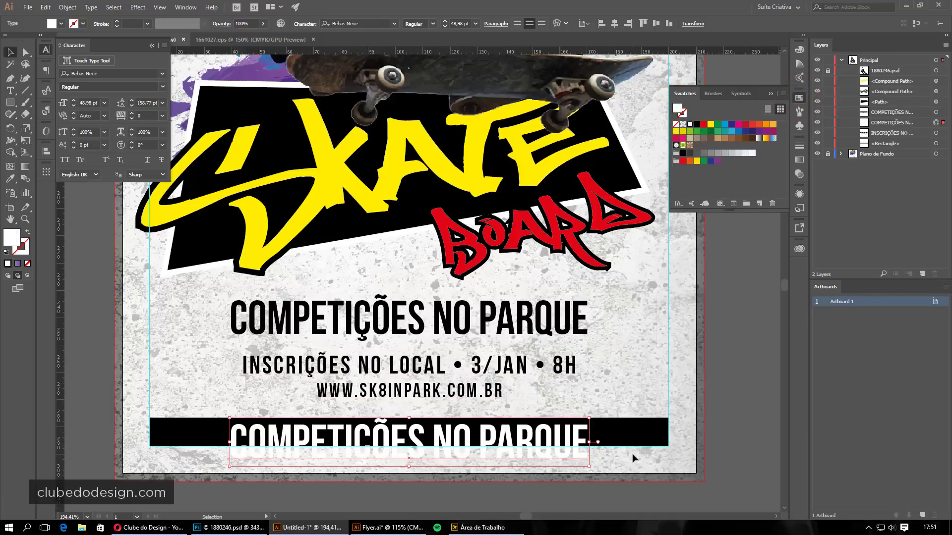
pyautogui.moveTo(591, 468)
pyautogui.mouseDown()
pyautogui.moveTo(427, 457)
pyautogui.moveTo(385, 432)
pyautogui.mouseUp()
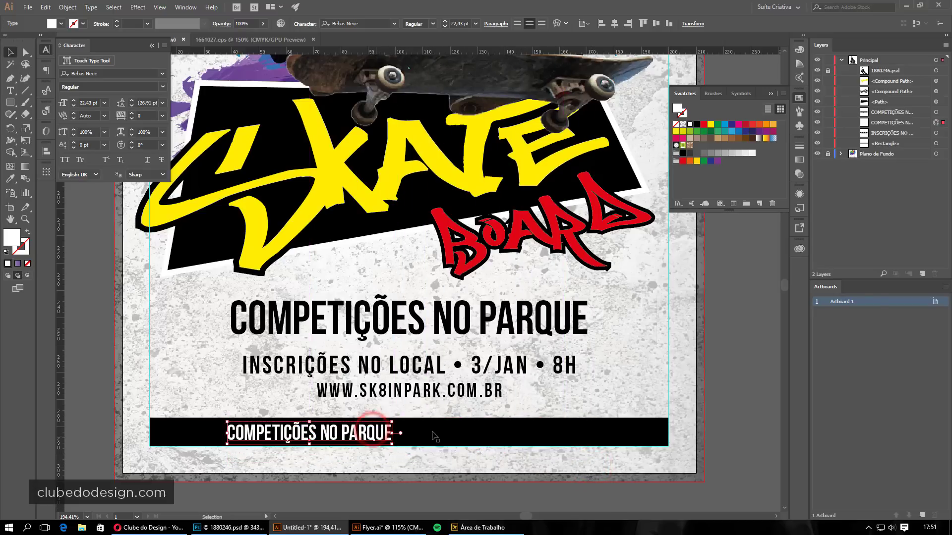
# Replace the copied text in the bar with the venue's full street address, correcting a typo
pyautogui.doubleClick(348, 438)
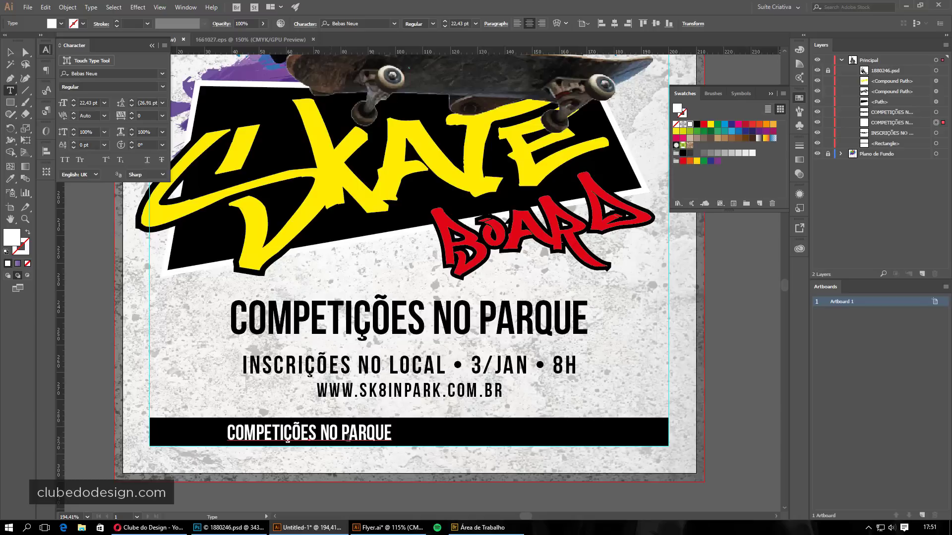
pyautogui.tripleClick(342, 432)
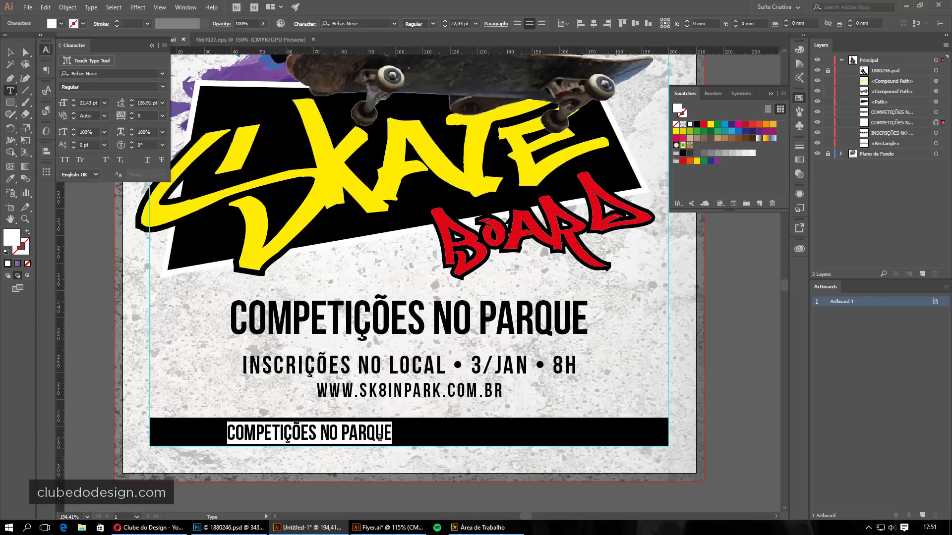
pyautogui.write('AVENI')
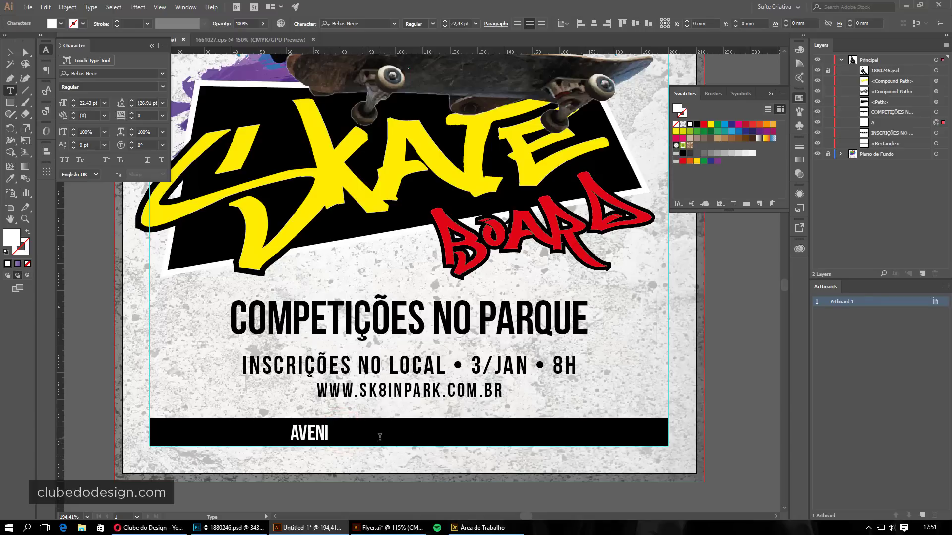
pyautogui.write('DA MAHALH')
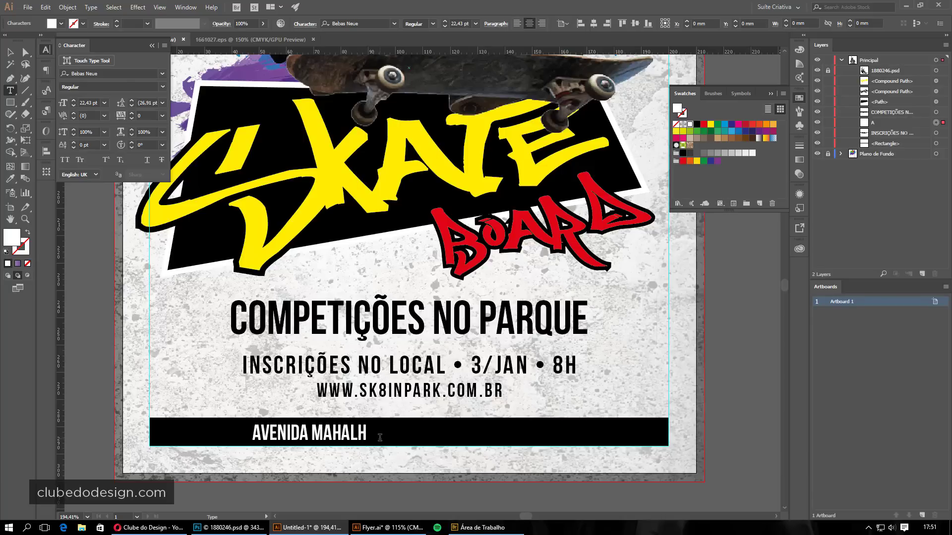
pyautogui.write('ÃES BARATA')
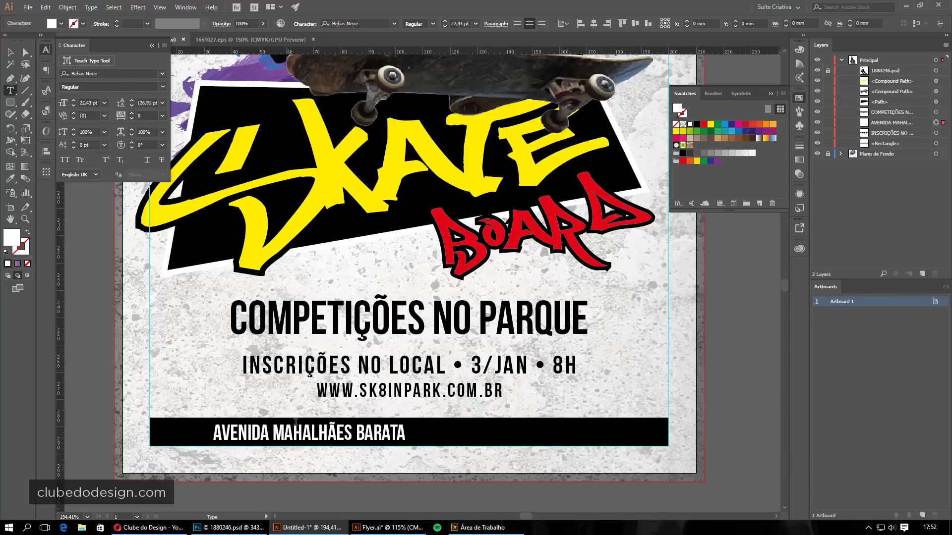
pyautogui.moveTo(294, 427); pyautogui.dragTo(303, 427)
pyautogui.press('BackSpace')
pyautogui.write('G')
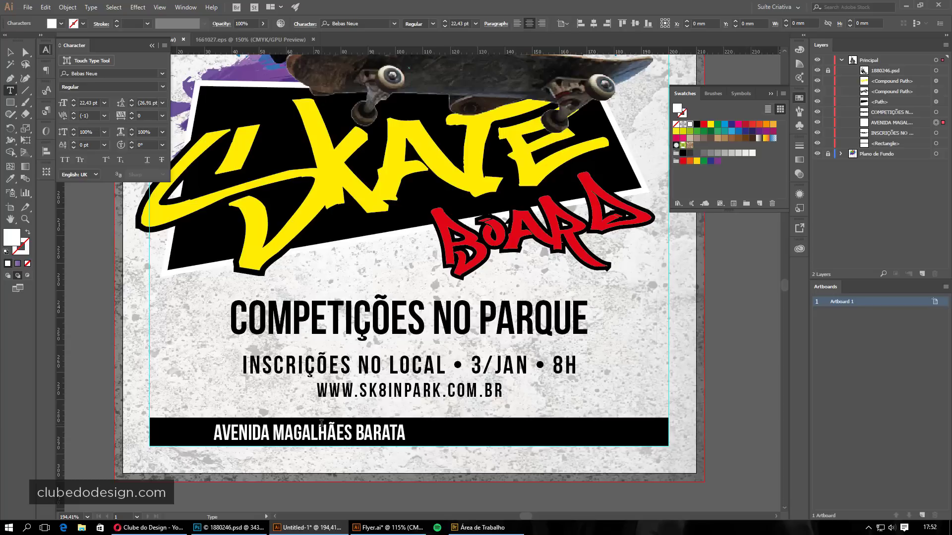
pyautogui.press('BackSpace')
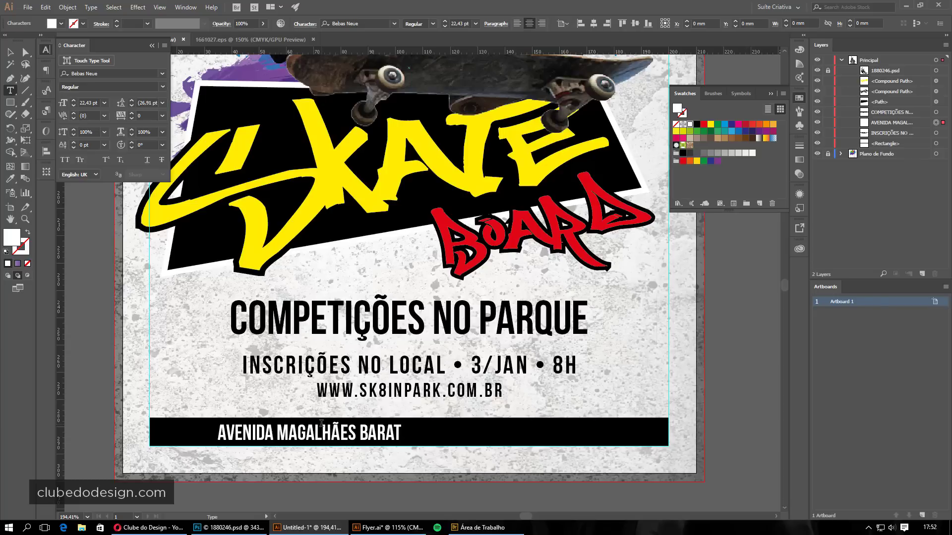
pyautogui.write('A, 13')
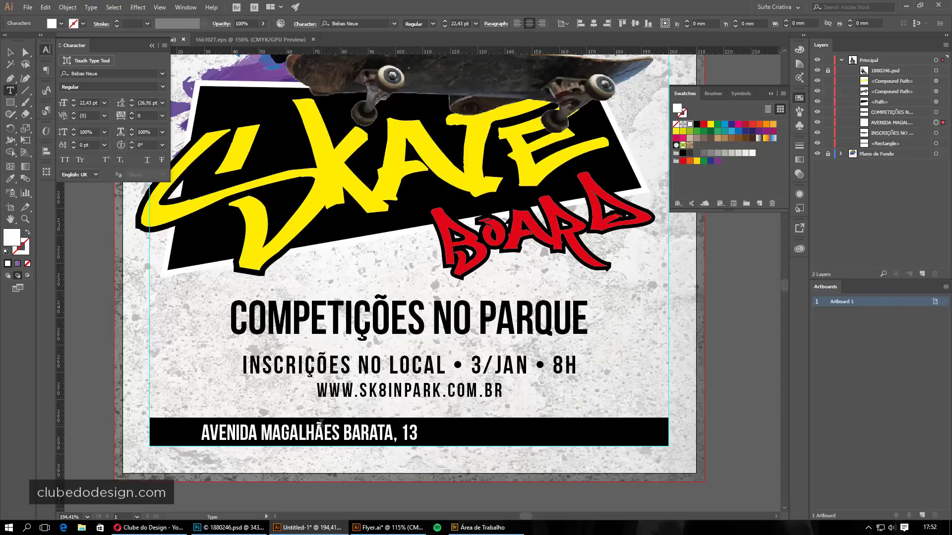
pyautogui.write('5, QUA')
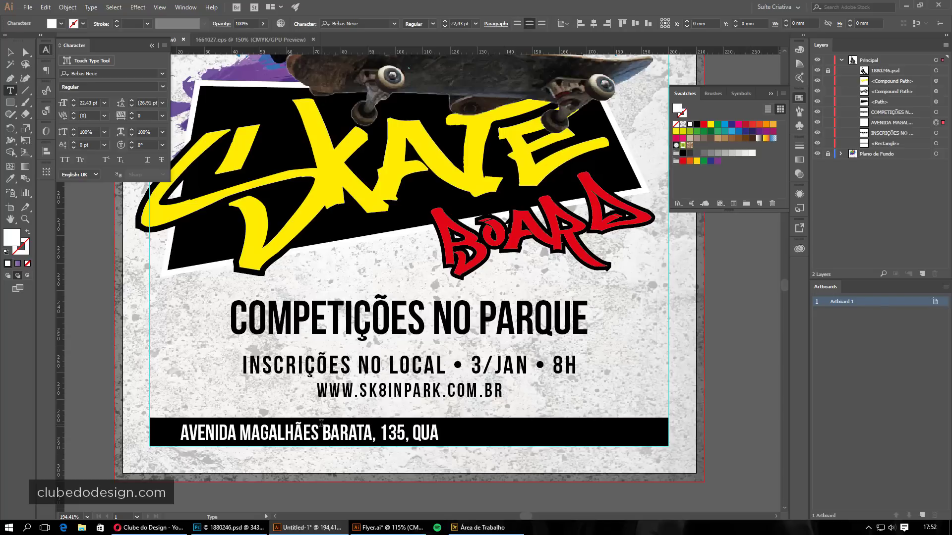
pyautogui.write('DRA ABERTA, CENT')
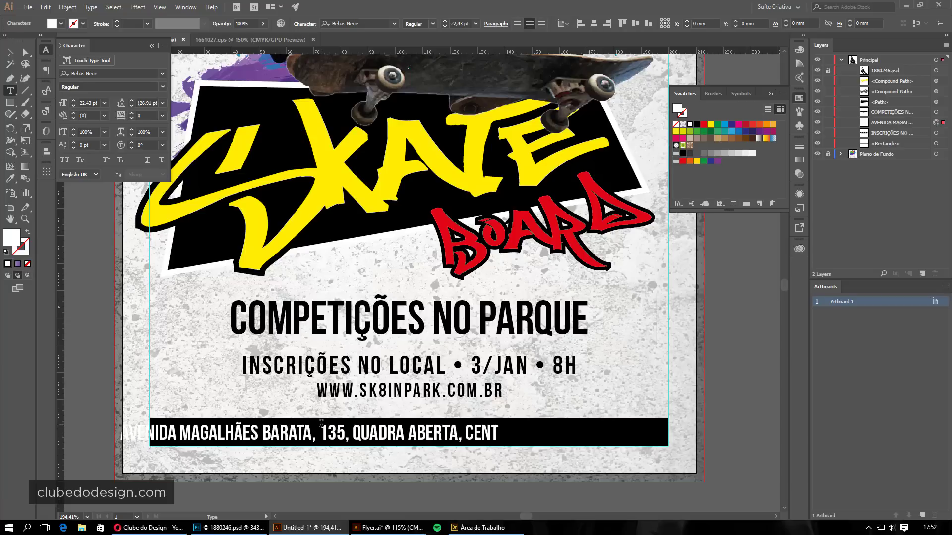
pyautogui.write('RO')
pyautogui.press('Escape')
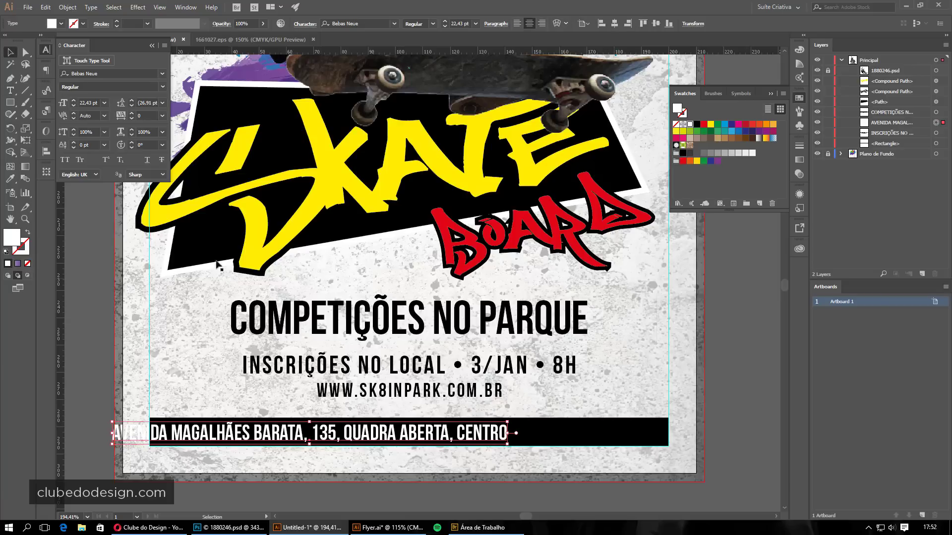
# Centre the address on the black bar, with the bar as key object, and shrink it to about 19 pt
pyautogui.click(46, 152)
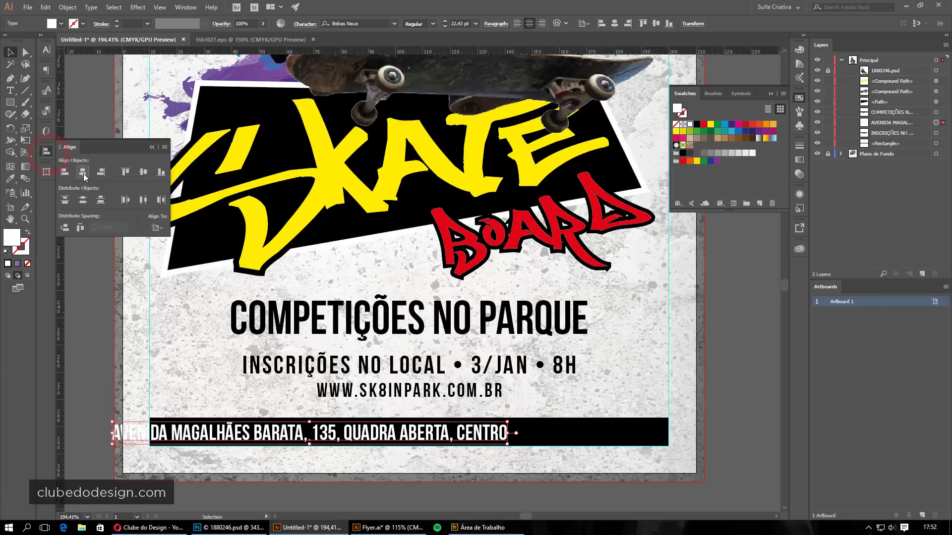
pyautogui.click(83, 172)
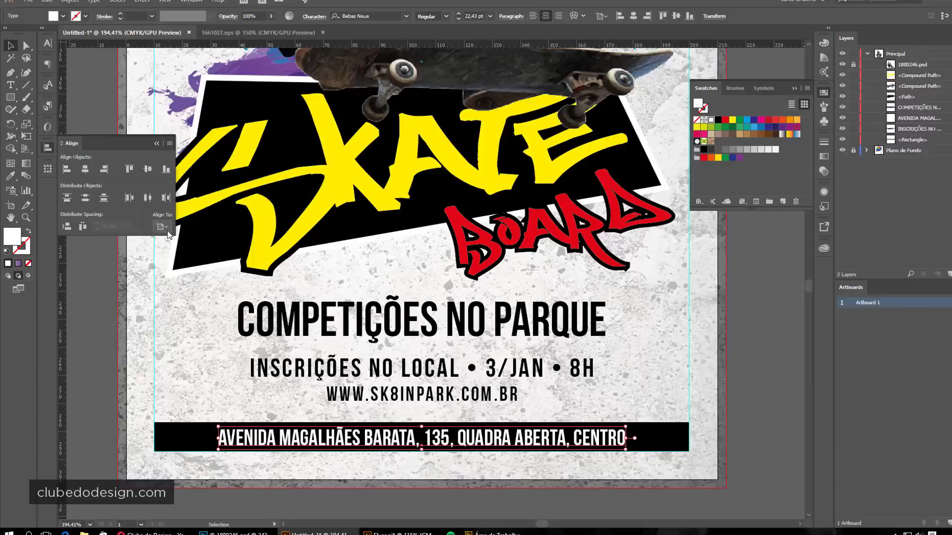
pyautogui.click(158, 227)
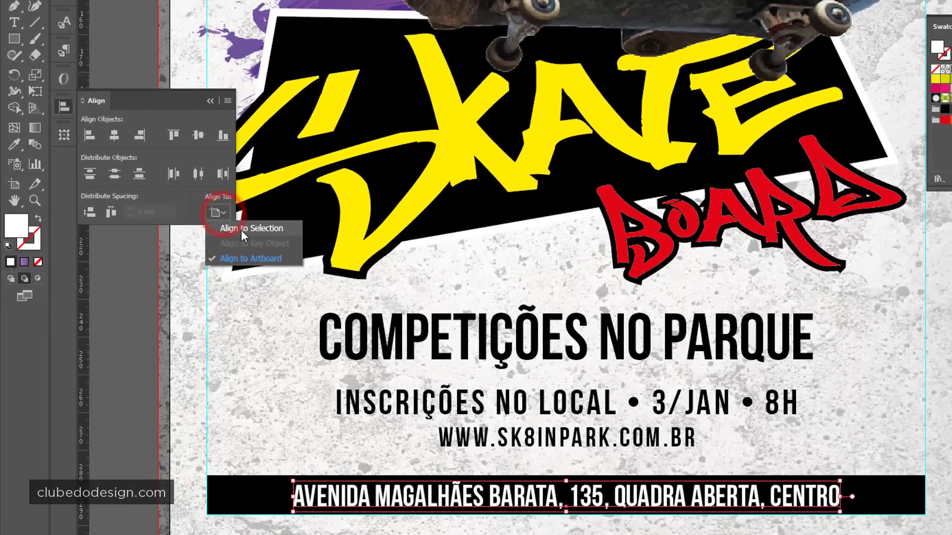
pyautogui.click(243, 229)
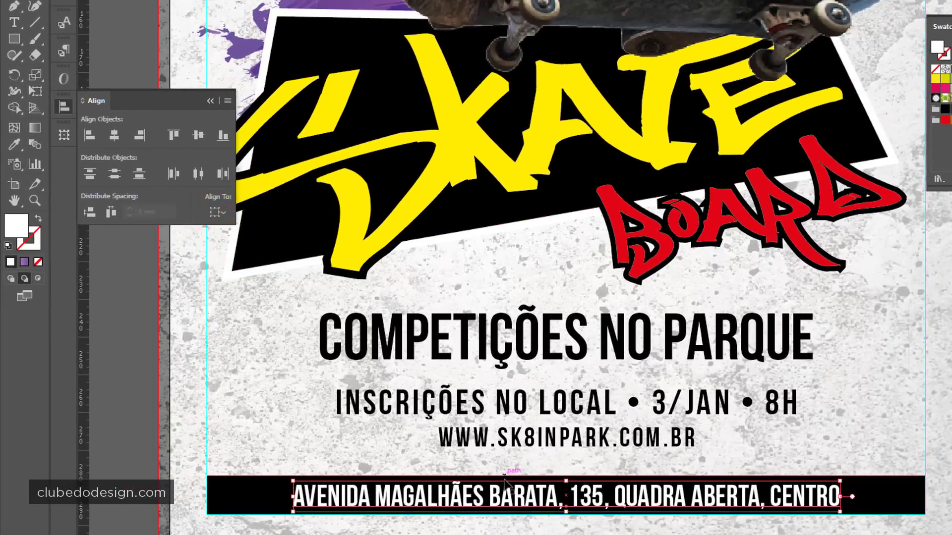
pyautogui.keyDown('shift'); pyautogui.click(271, 489); pyautogui.keyUp('shift')
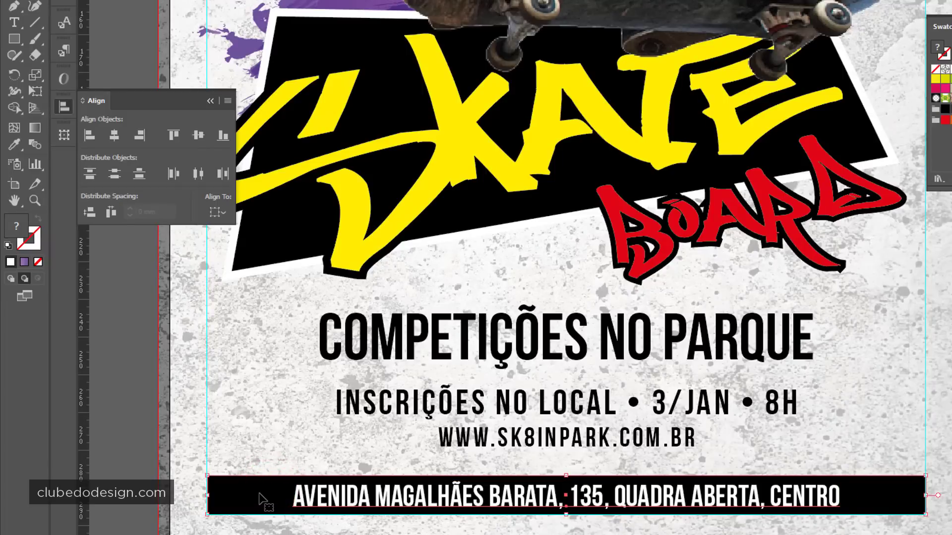
pyautogui.click(255, 500)
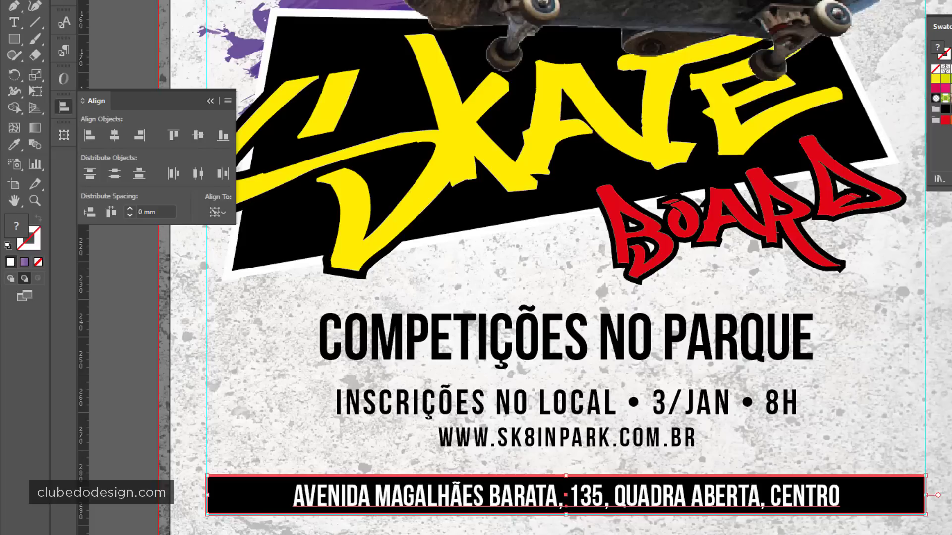
pyautogui.click(111, 134)
pyautogui.click(198, 134)
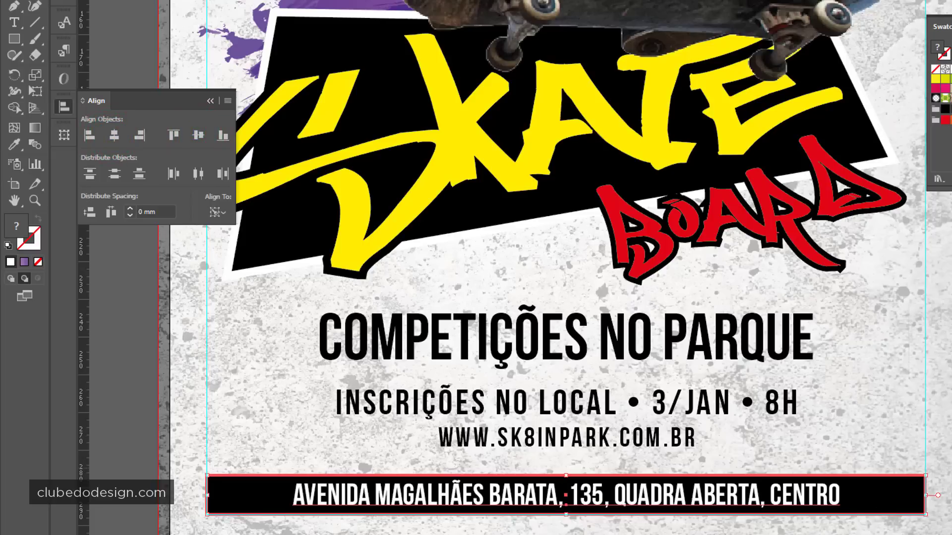
pyautogui.click(709, 498)
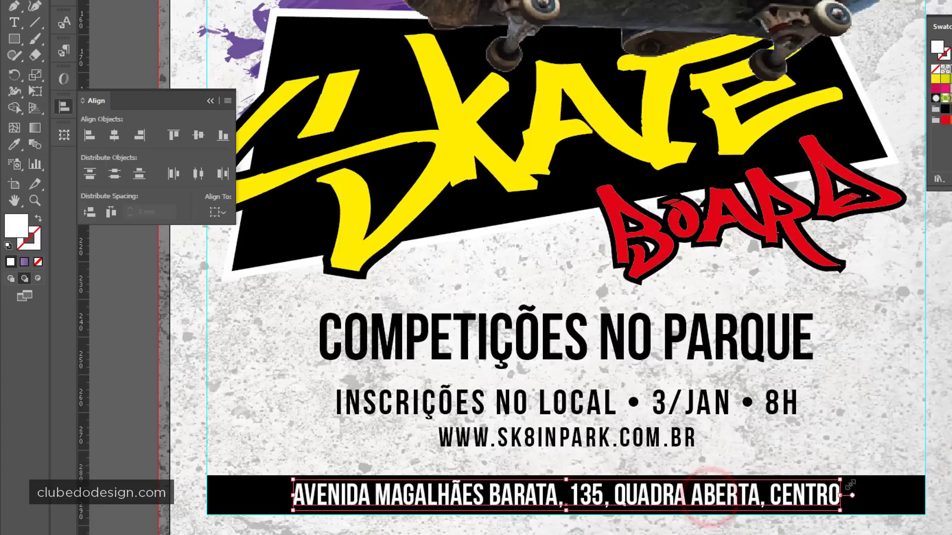
pyautogui.moveTo(840, 480); pyautogui.dragTo(799, 481)
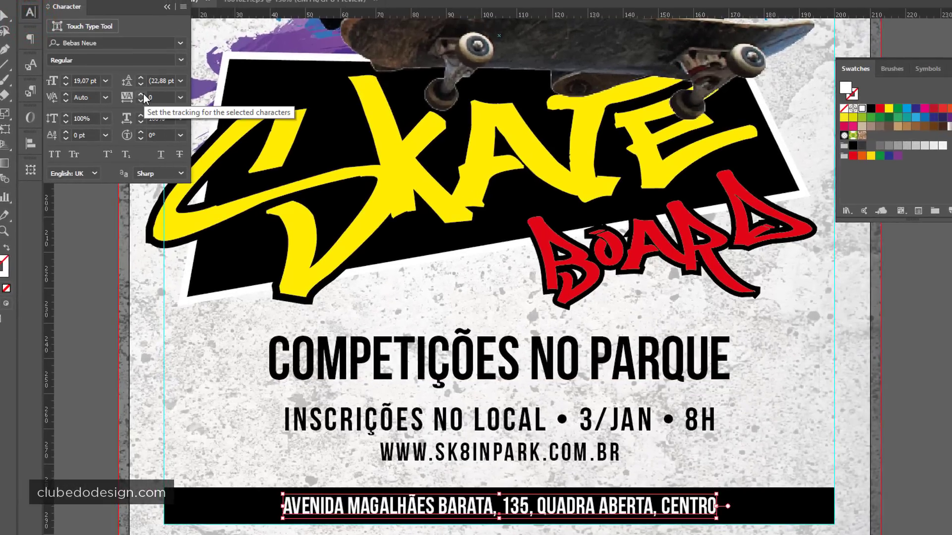
# Give the street address 19 pt type and 100 tracking, then fit the artboard in view
pyautogui.click(141, 94)
pyautogui.click(141, 94)
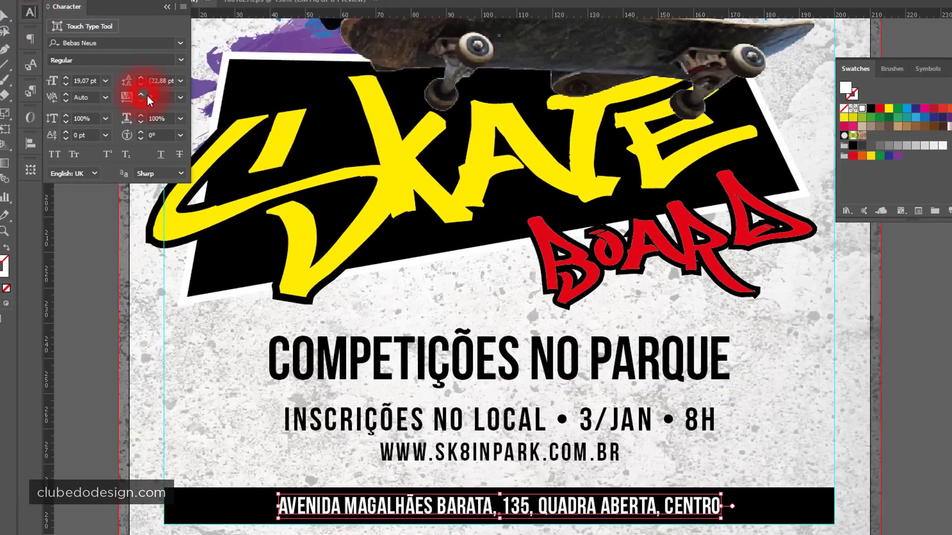
pyautogui.write('100')
pyautogui.press('Return')
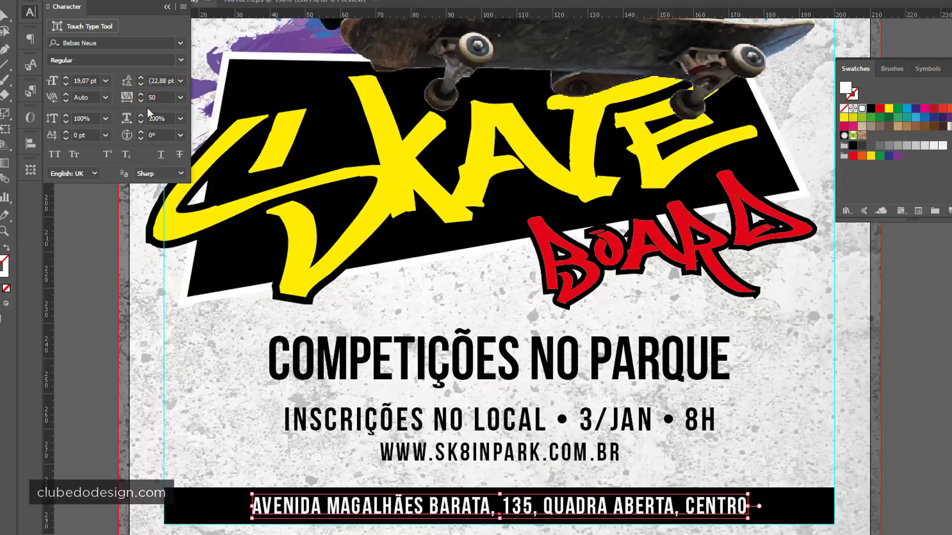
pyautogui.write('80')
pyautogui.press('Return')
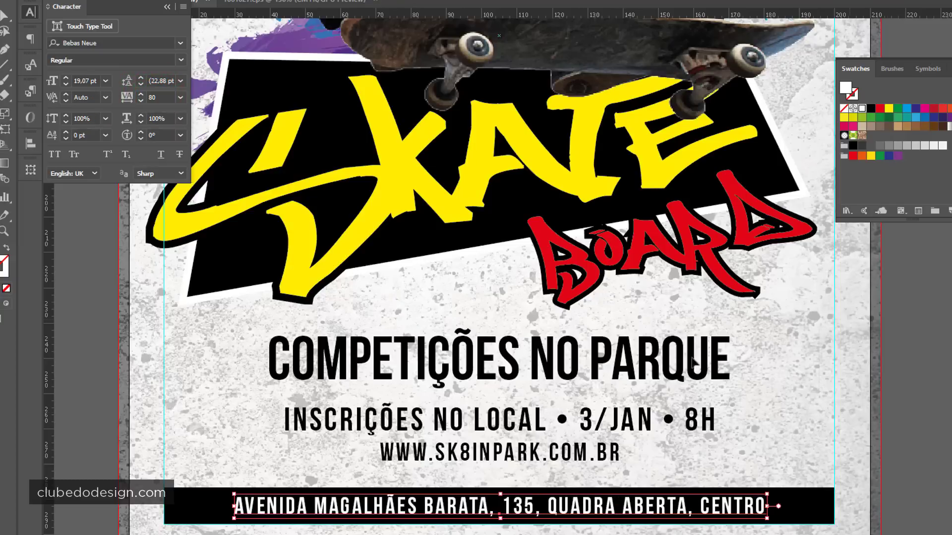
pyautogui.click(65, 85)
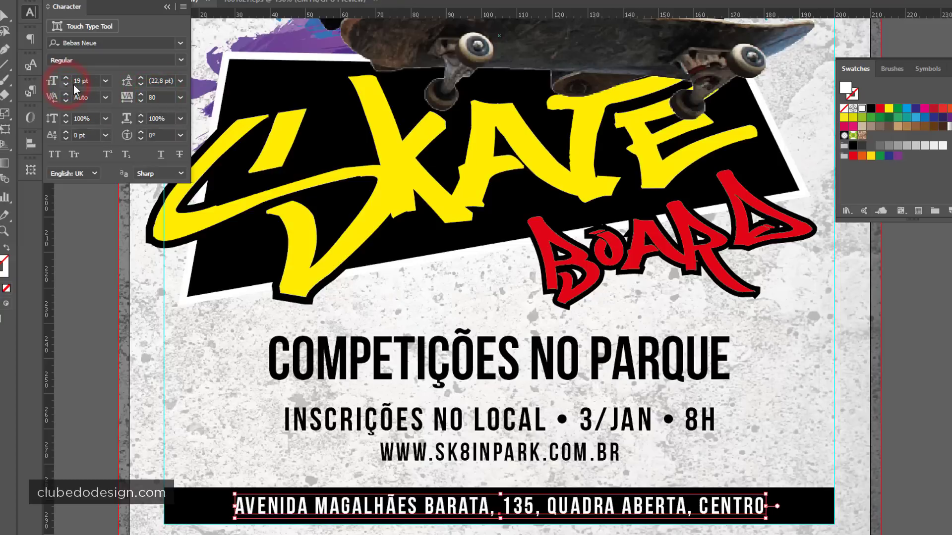
pyautogui.click(158, 97)
pyautogui.write('100')
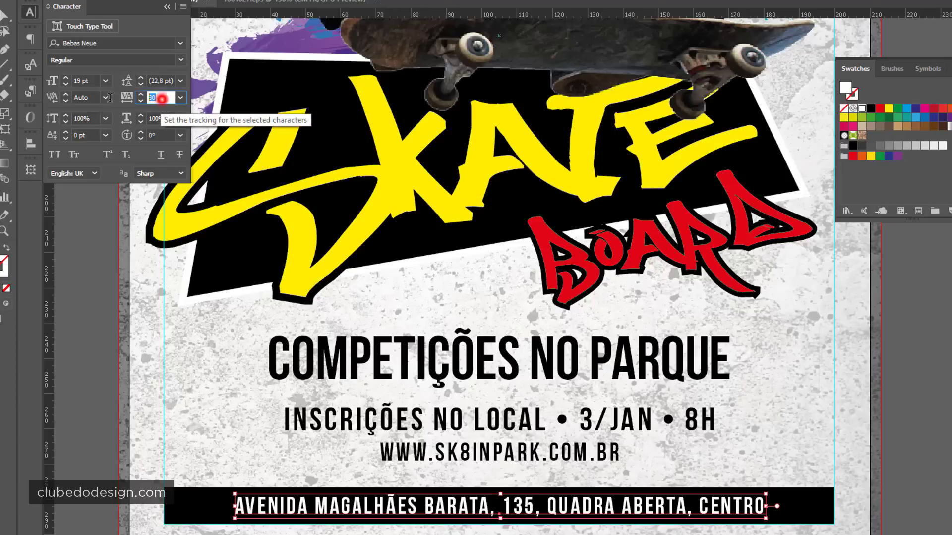
pyautogui.click(934, 391)
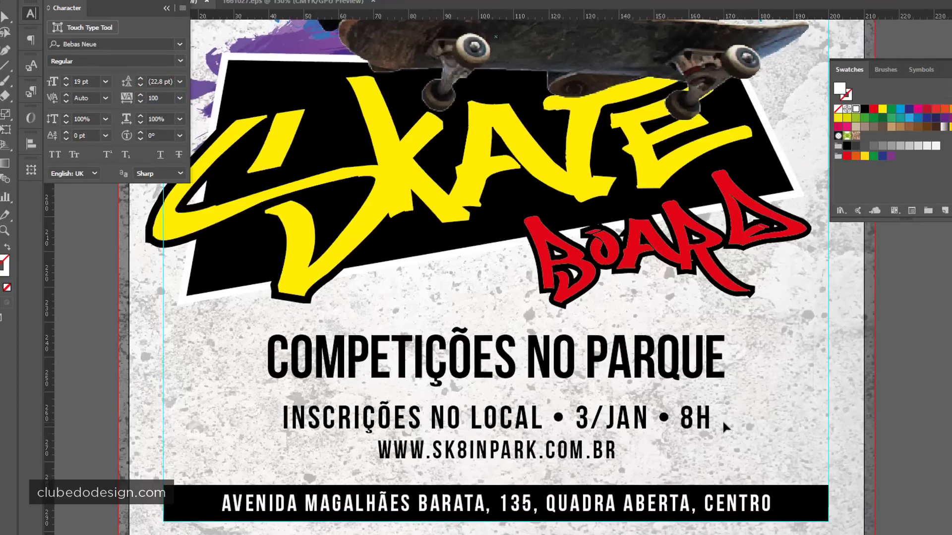
pyautogui.hotkey('ctrl', '0')
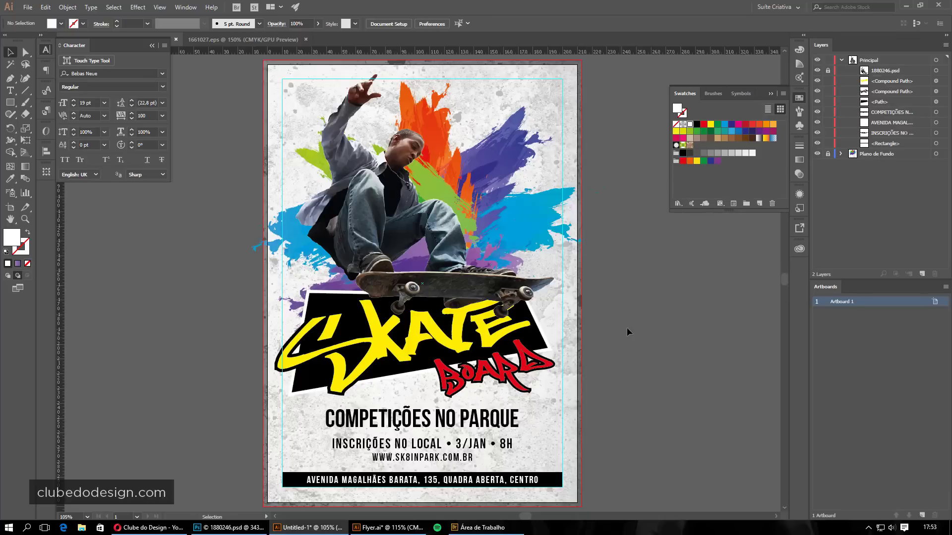
# Hide the guides and bleed outline to review the finished flyer
pyautogui.click(626, 327)
pyautogui.hotkey('ctrl', ';')
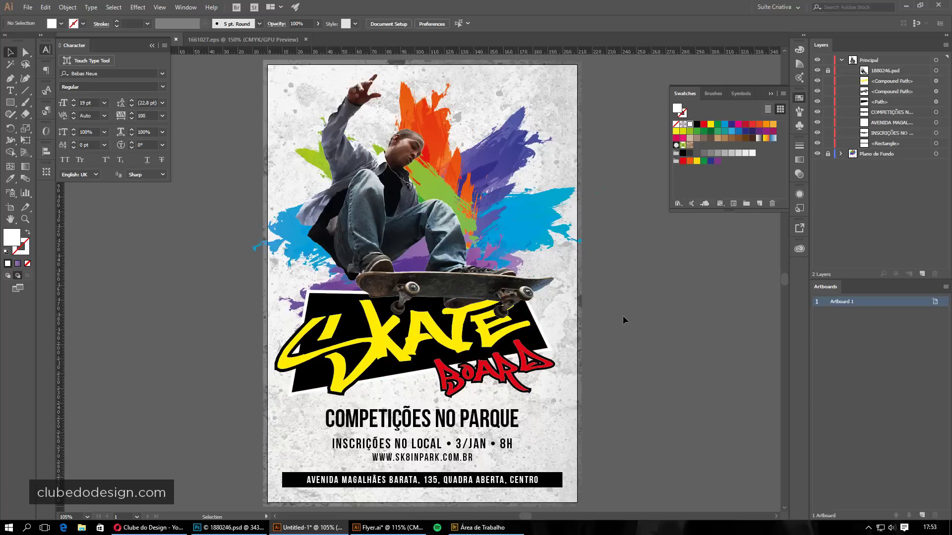
# Collapse and lock the Principal layer and add a new layer at the top
pyautogui.click(841, 60)
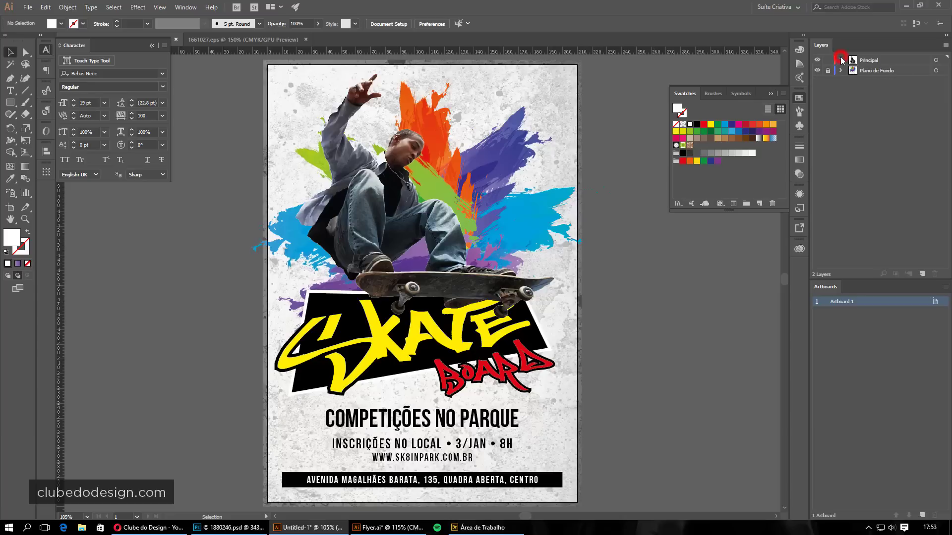
pyautogui.click(827, 59)
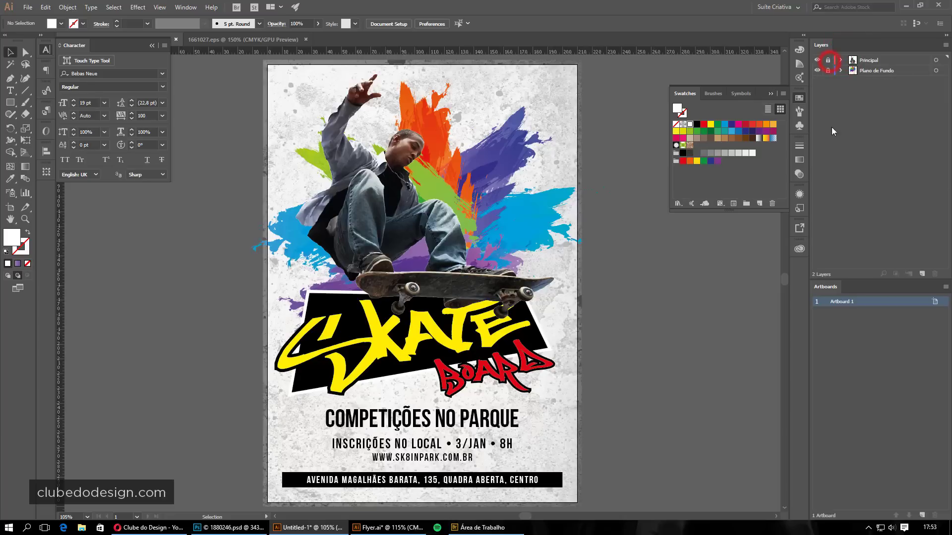
pyautogui.click(920, 274)
pyautogui.moveTo(892, 74); pyautogui.dragTo(890, 58)
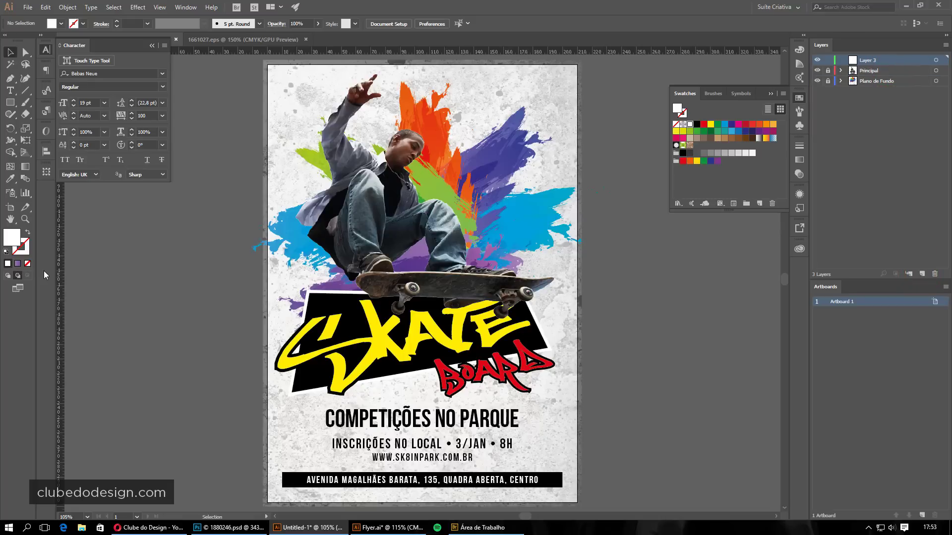
pyautogui.click(8, 276)
# Rename the new top layer to Efeitos
pyautogui.doubleClick(868, 60)
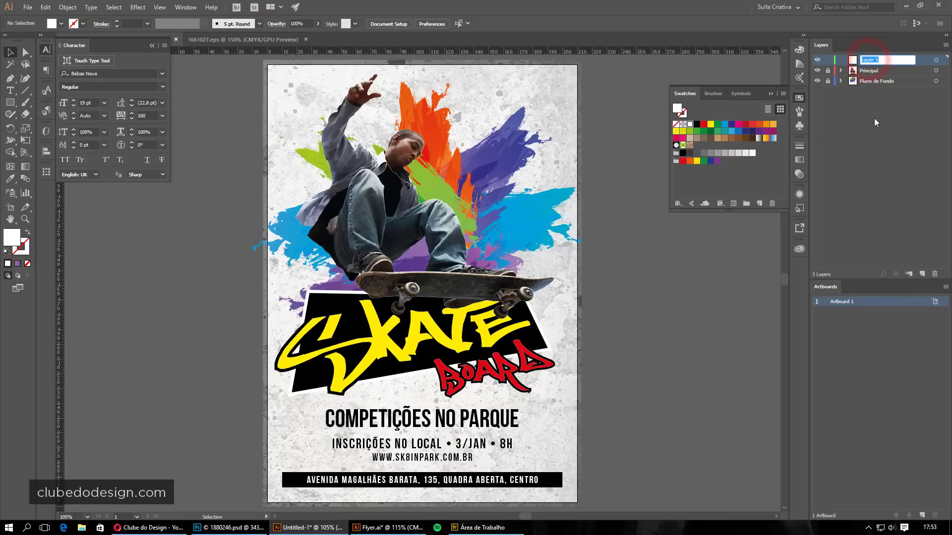
pyautogui.write('eFEITOS')
pyautogui.hotkey('ctrl', 'a')
pyautogui.write('Efeitos')
pyautogui.press('Return')
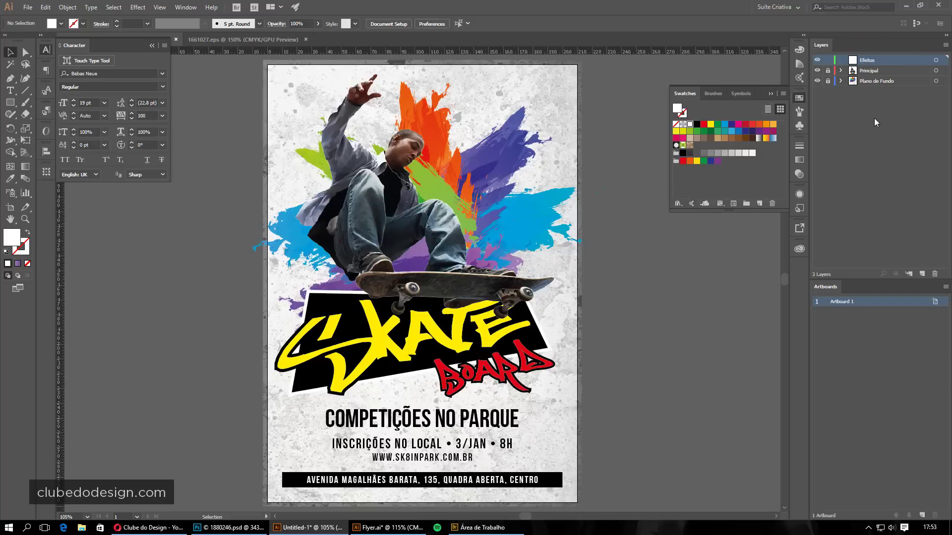
pyautogui.click(770, 95)
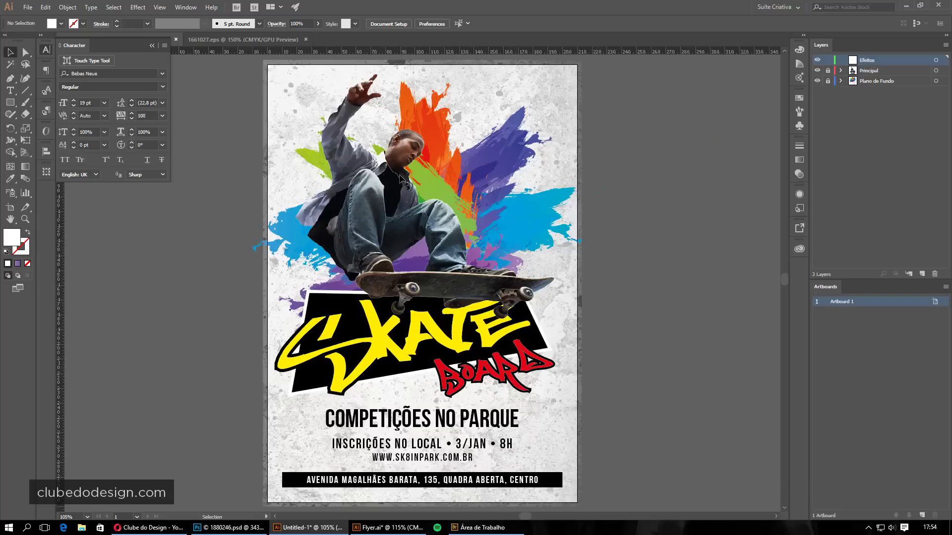
# Draw a large circle over the splashes right of the skater with the Ellipse Tool
pyautogui.click(10, 103)
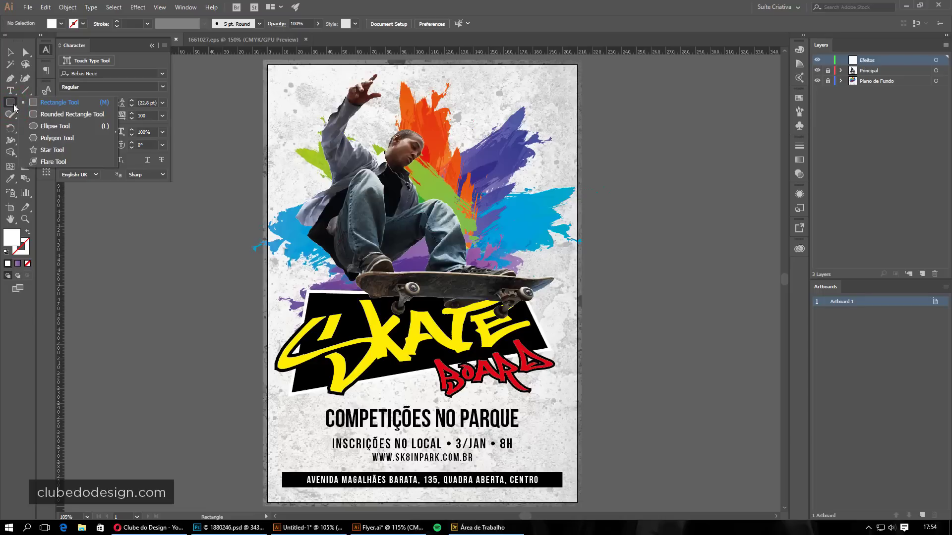
pyautogui.moveTo(16, 109); pyautogui.dragTo(52, 126)
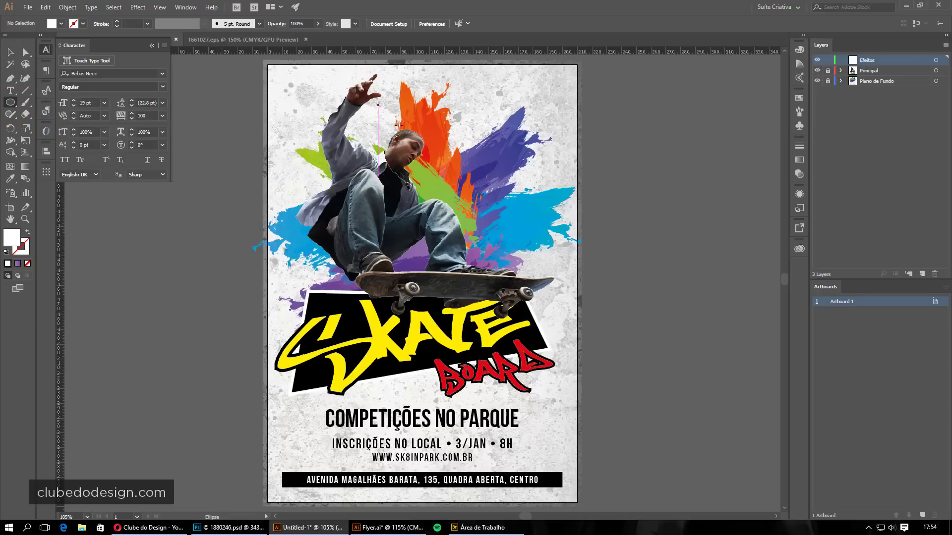
pyautogui.moveTo(493, 189)
pyautogui.mouseDown()
pyautogui.moveTo(555, 115)
pyautogui.moveTo(561, 122)
pyautogui.mouseUp()
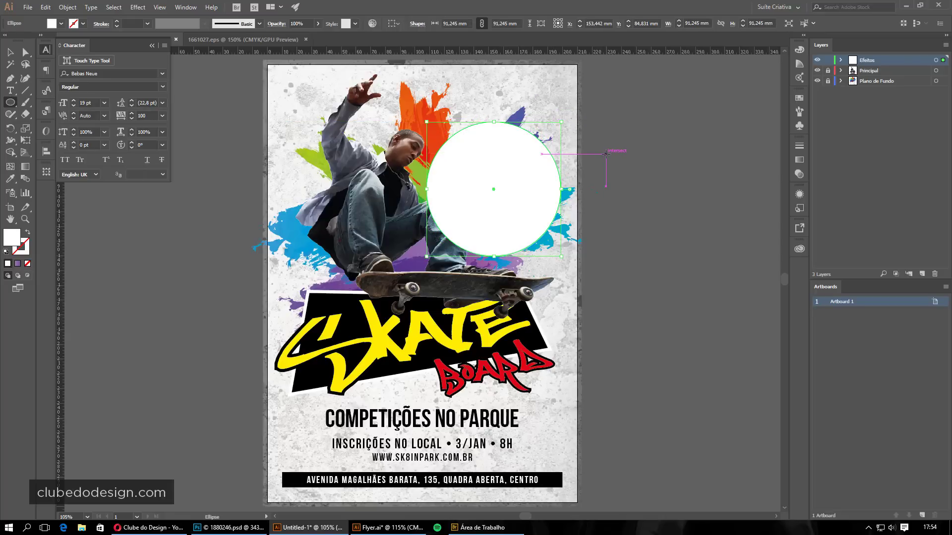
# Float the Gradient and Swatches panels and fill the circle with the purple gradient
pyautogui.click(799, 159)
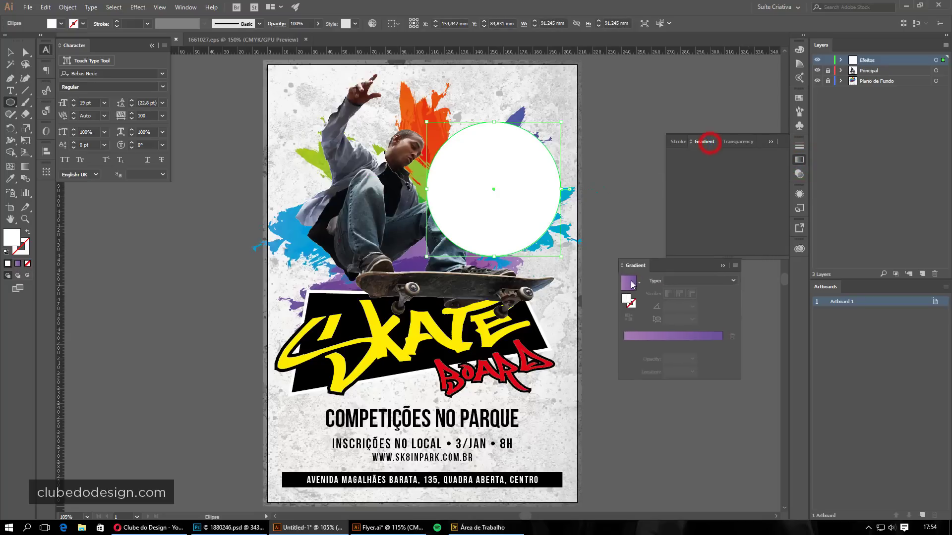
pyautogui.moveTo(711, 146); pyautogui.dragTo(622, 297)
pyautogui.click(799, 98)
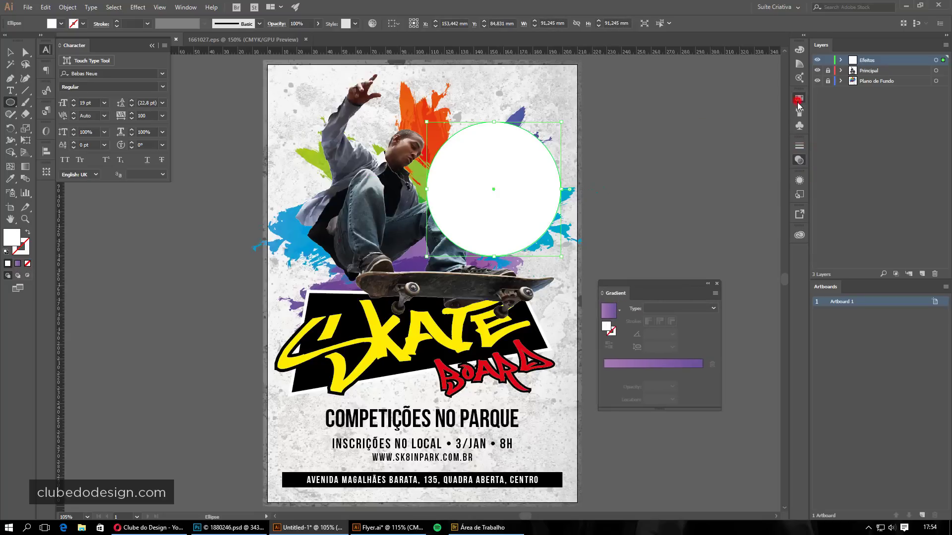
pyautogui.moveTo(688, 101); pyautogui.dragTo(604, 91)
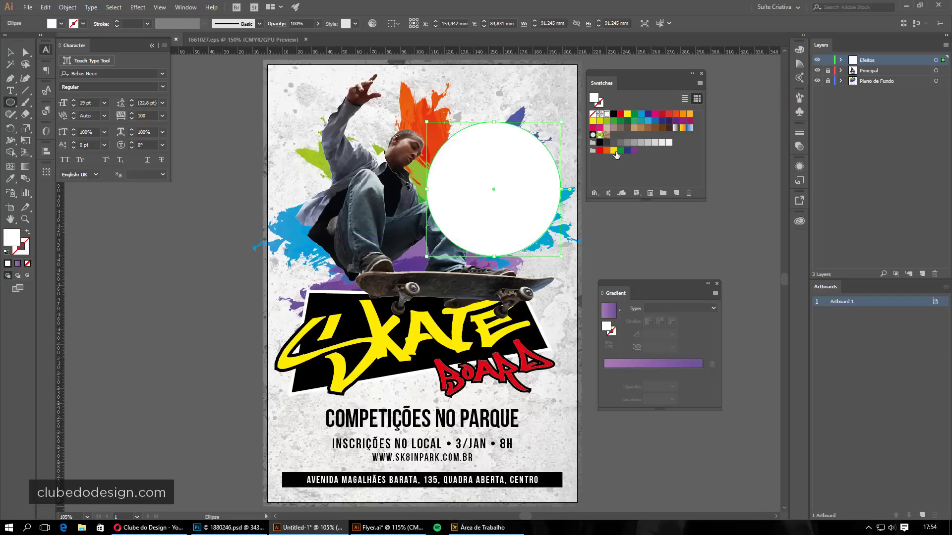
pyautogui.click(604, 315)
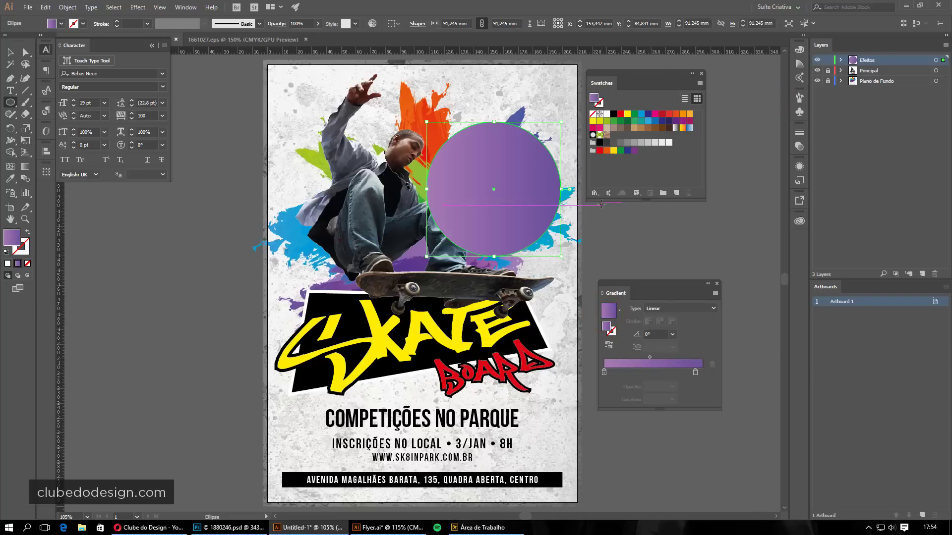
# Make the circle's gradient radial with CMYK Magenta on both stops
pyautogui.click(679, 309)
pyautogui.click(681, 331)
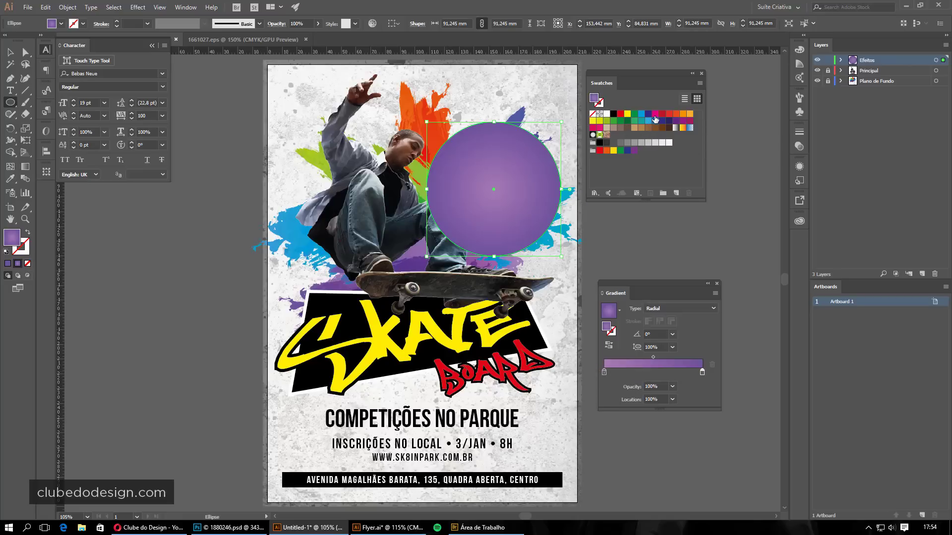
pyautogui.moveTo(655, 119); pyautogui.dragTo(604, 372)
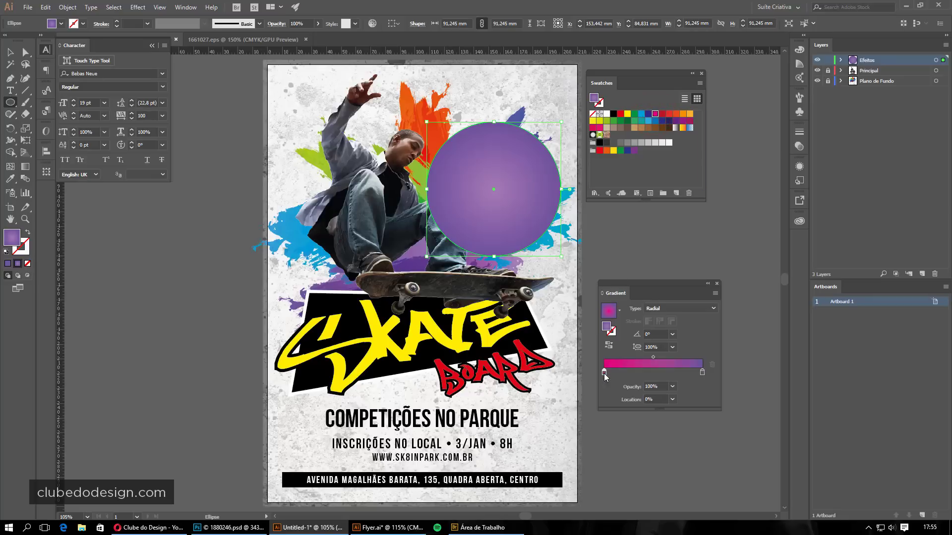
pyautogui.click(702, 371)
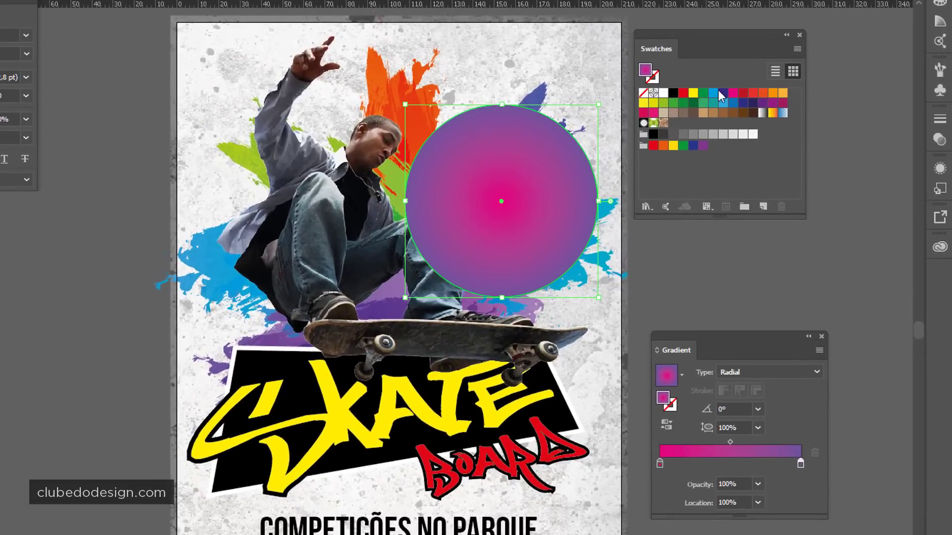
pyautogui.moveTo(733, 93); pyautogui.dragTo(799, 468)
# Set the outer stop to 0% opacity and move the inner stop to about 29%
pyautogui.click(801, 466)
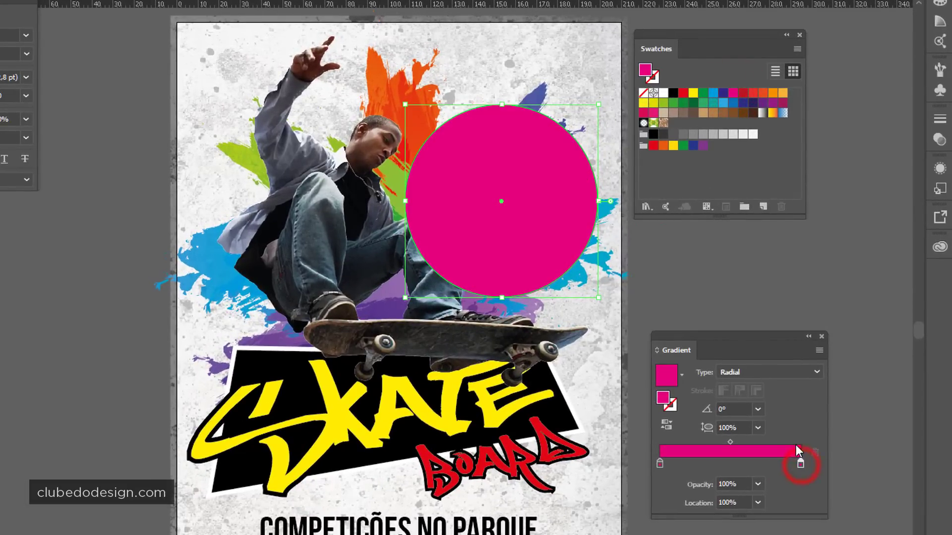
pyautogui.click(757, 484)
pyautogui.click(776, 505)
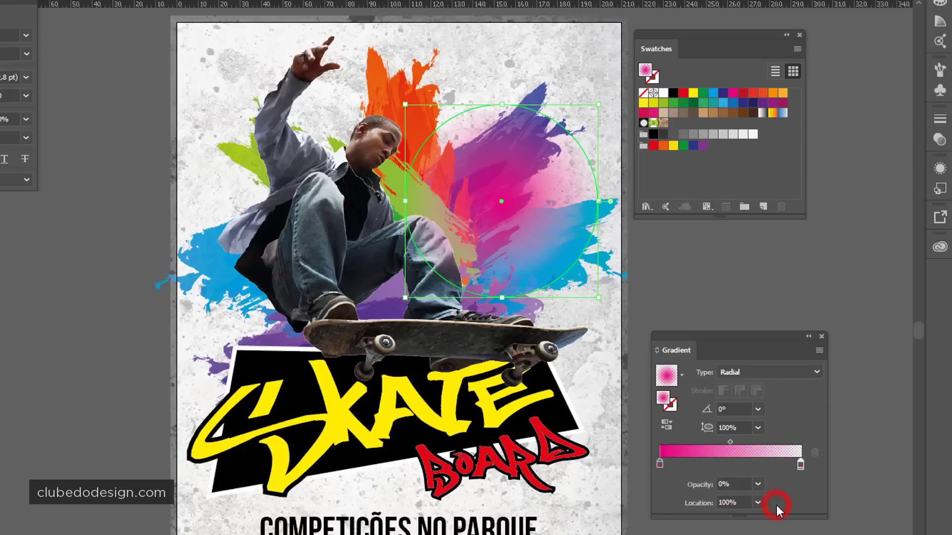
pyautogui.click(813, 508)
pyautogui.moveTo(659, 464); pyautogui.dragTo(699, 464)
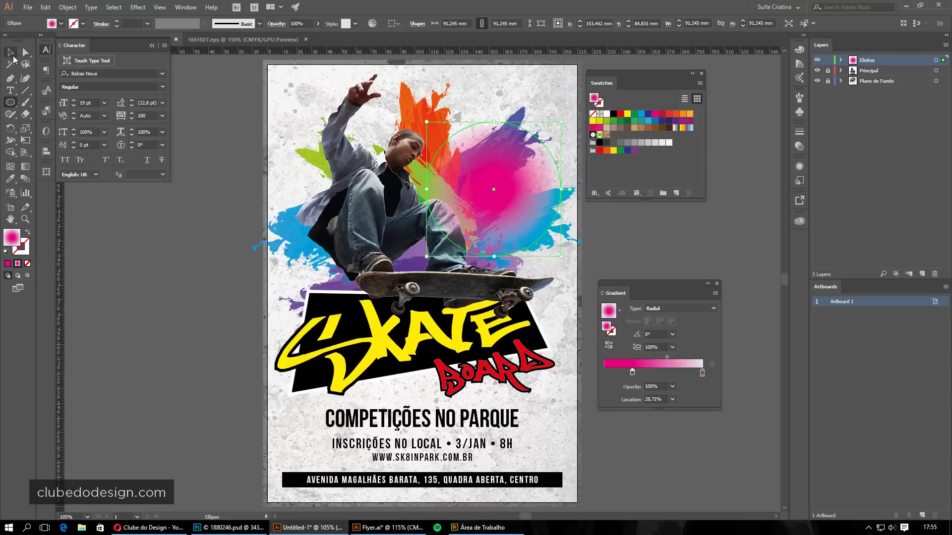
pyautogui.press('v')
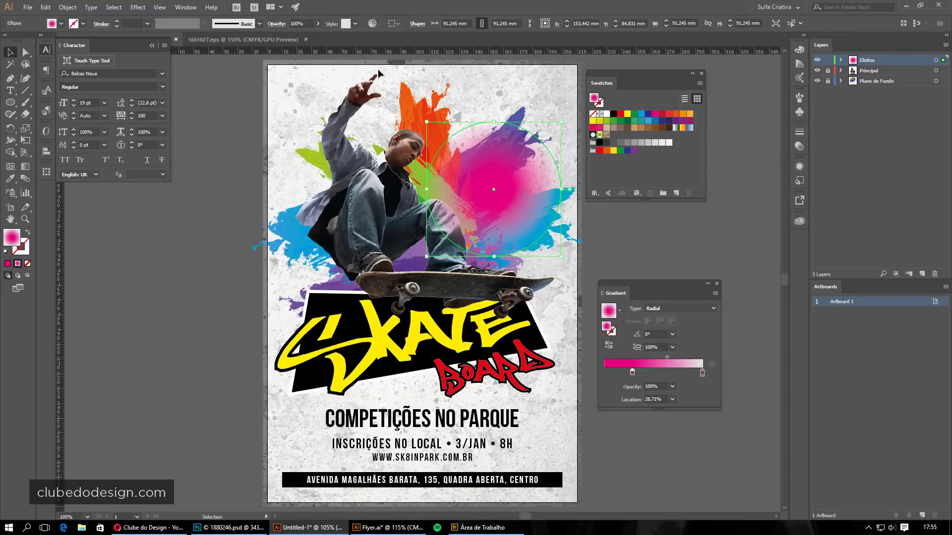
# Show the Transparency panel as a floating panel beside the others
pyautogui.click(186, 7)
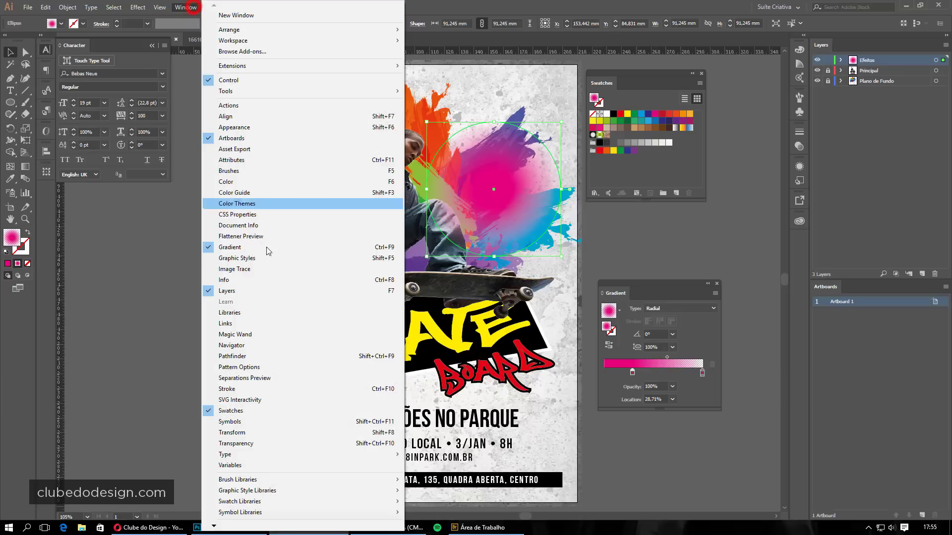
pyautogui.click(255, 445)
pyautogui.moveTo(724, 128)
pyautogui.mouseDown()
pyautogui.moveTo(720, 223)
pyautogui.moveTo(655, 223)
pyautogui.mouseUp()
pyautogui.click(634, 217)
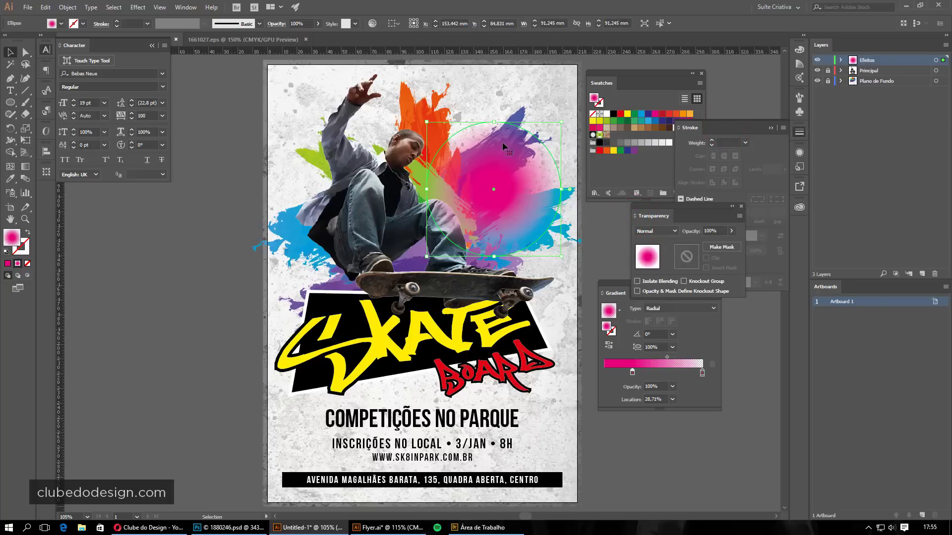
# Set the pink glow's blend mode to Lighten after trying Screen, Color Dodge and Overlay
pyautogui.click(674, 231)
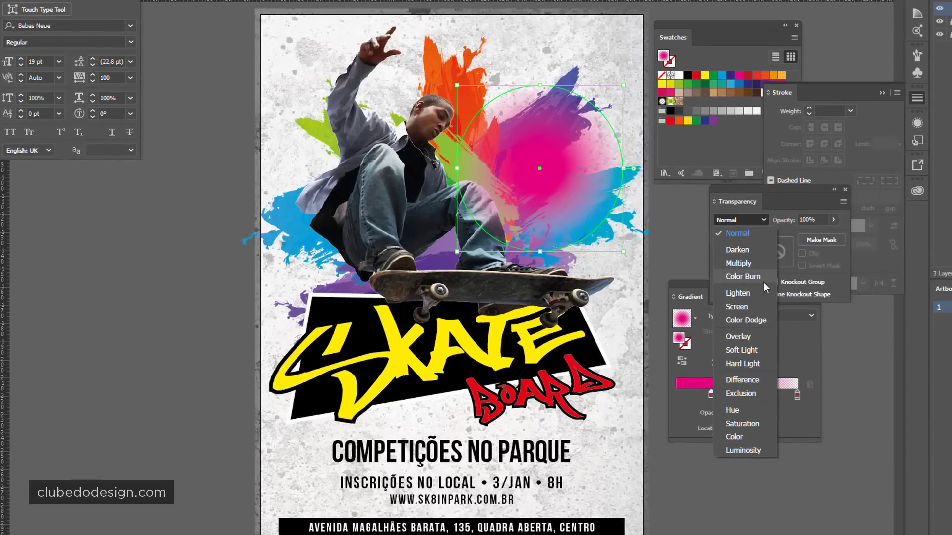
pyautogui.click(758, 293)
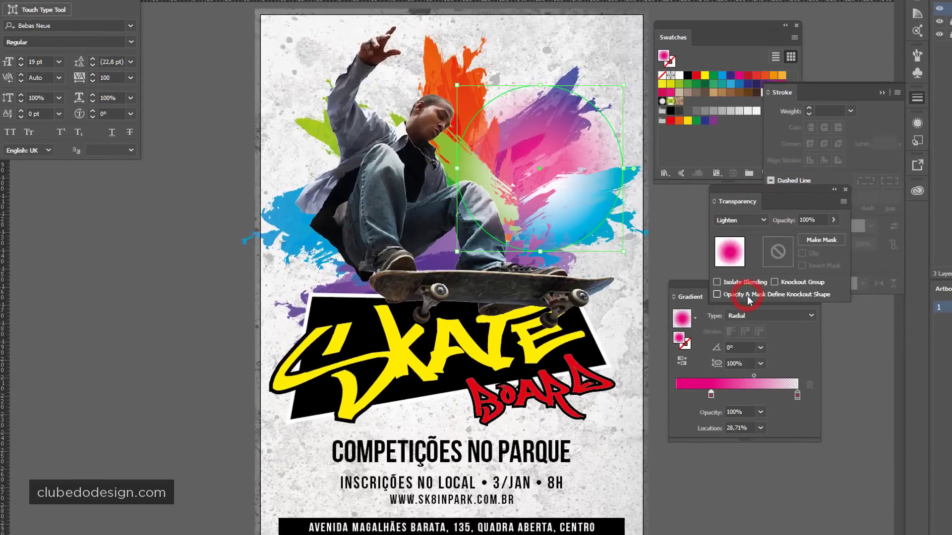
pyautogui.click(754, 221)
pyautogui.click(748, 307)
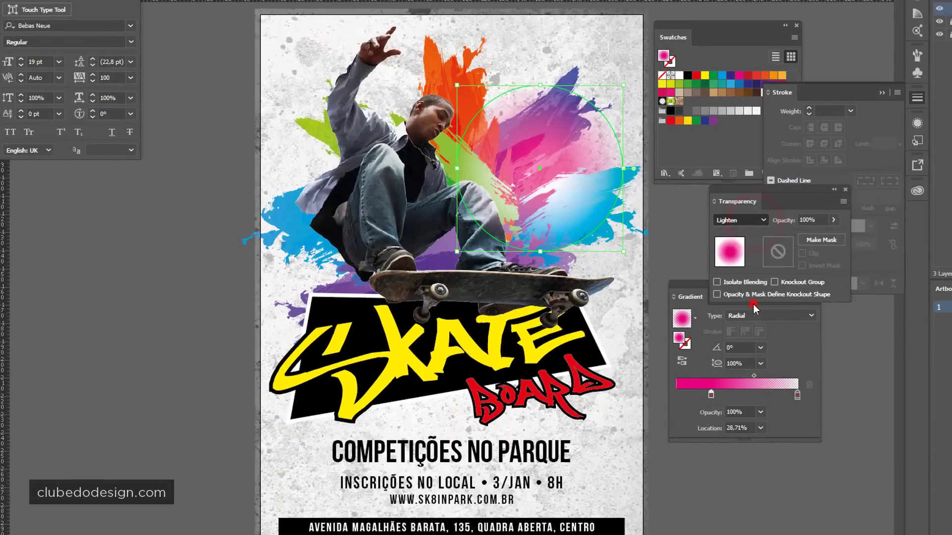
pyautogui.click(745, 218)
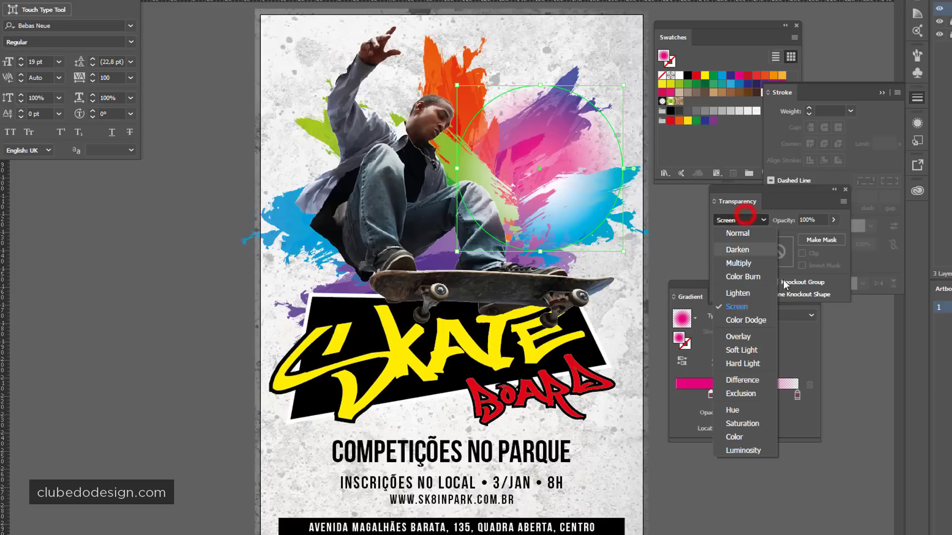
pyautogui.click(748, 320)
pyautogui.click(744, 220)
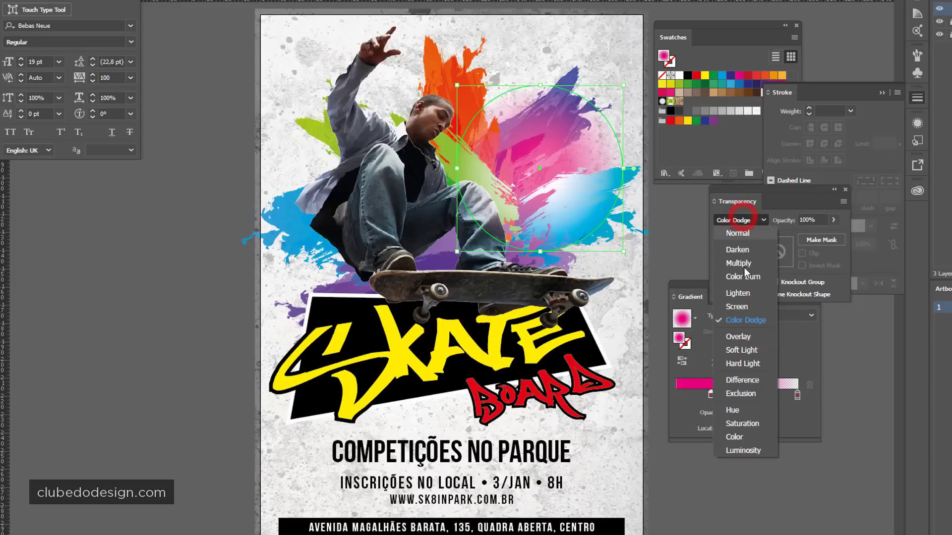
pyautogui.click(747, 336)
pyautogui.click(744, 220)
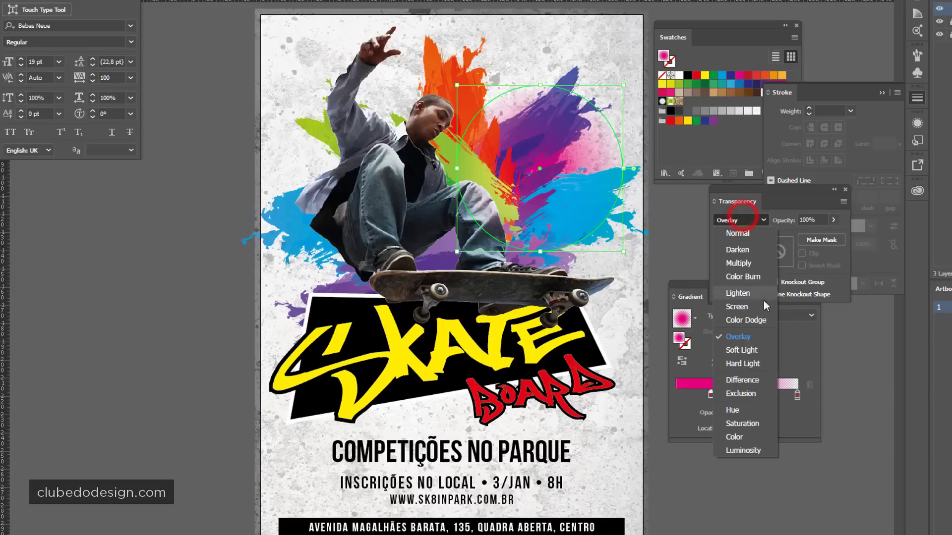
pyautogui.click(742, 292)
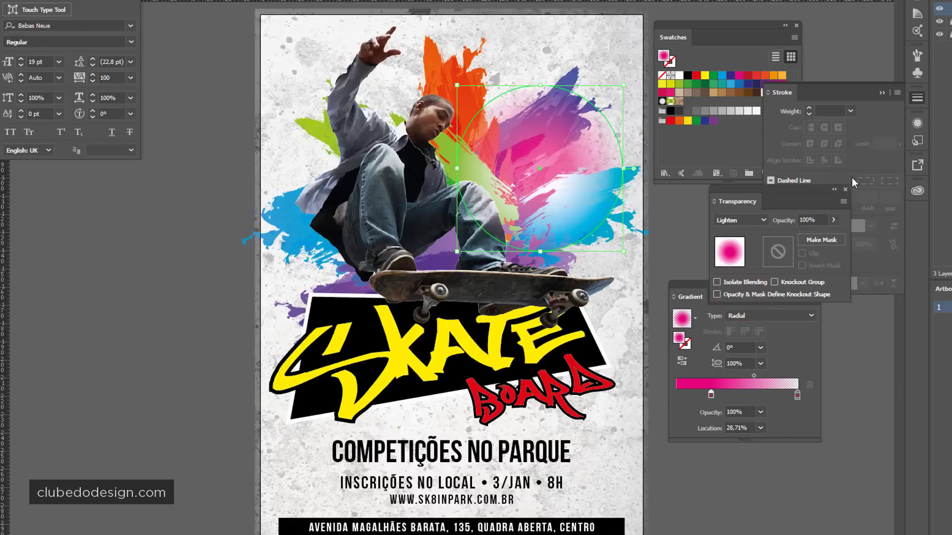
# Tidy the floating panels aside and place a copy of the glow over the SKATE logo
pyautogui.click(881, 93)
pyautogui.moveTo(737, 23); pyautogui.dragTo(803, 24)
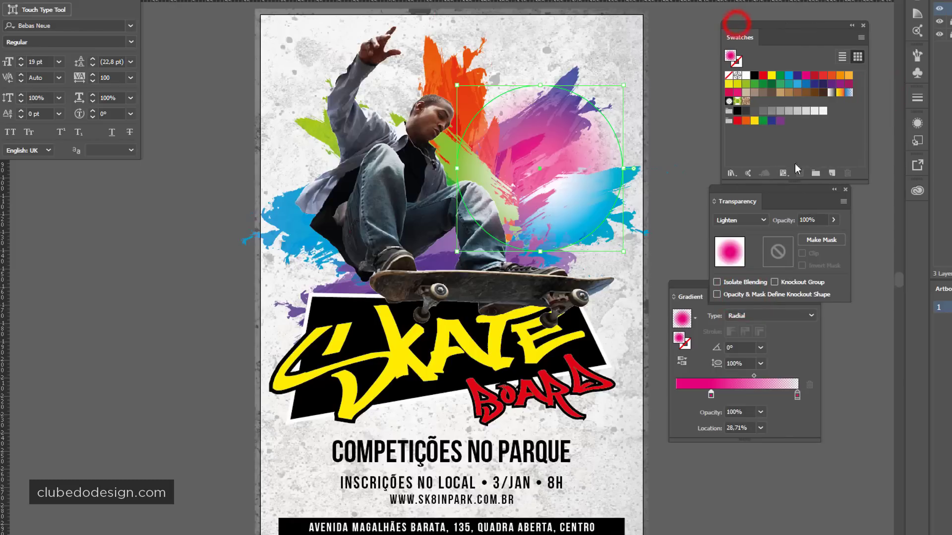
pyautogui.moveTo(789, 194); pyautogui.dragTo(806, 195)
pyautogui.moveTo(716, 284); pyautogui.dragTo(731, 325)
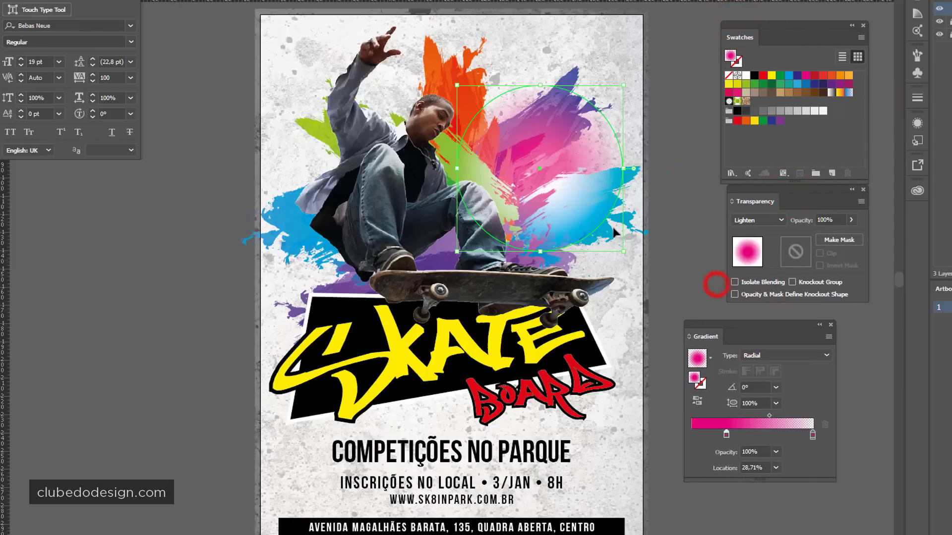
pyautogui.click(657, 124)
pyautogui.click(602, 181)
pyautogui.moveTo(561, 168)
pyautogui.mouseDown()
pyautogui.moveTo(345, 304)
pyautogui.moveTo(332, 281)
pyautogui.mouseUp()
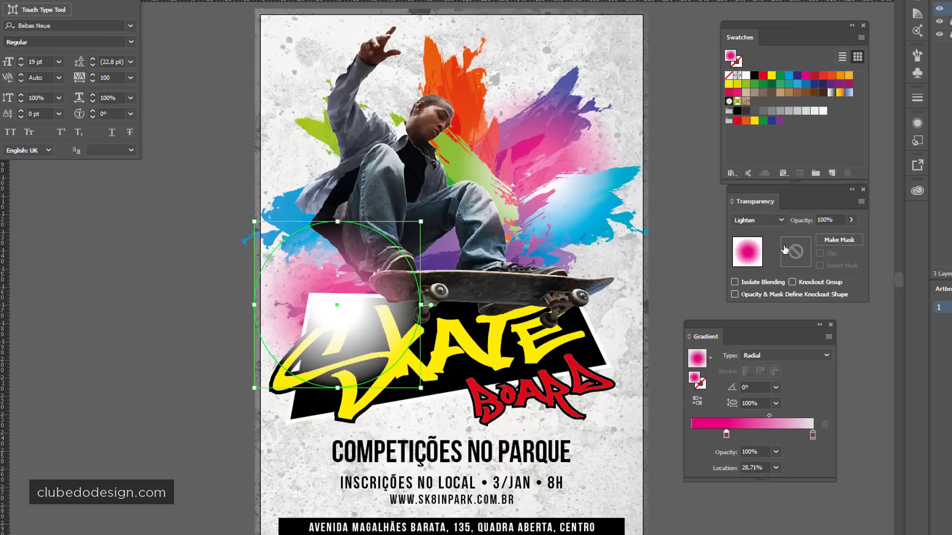
# Colour both gradient stops of the new glow red, after trying Overlay and Screen blending
pyautogui.click(780, 220)
pyautogui.click(750, 335)
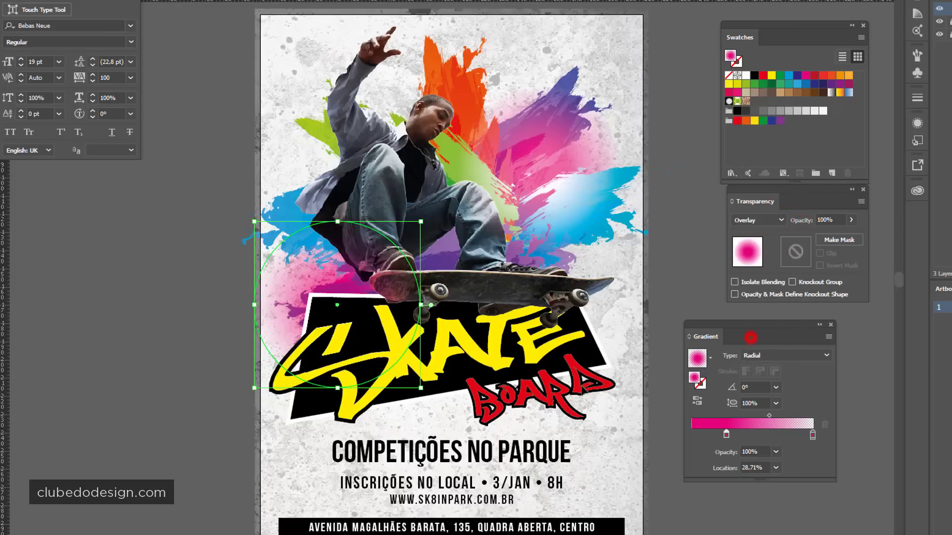
pyautogui.click(781, 221)
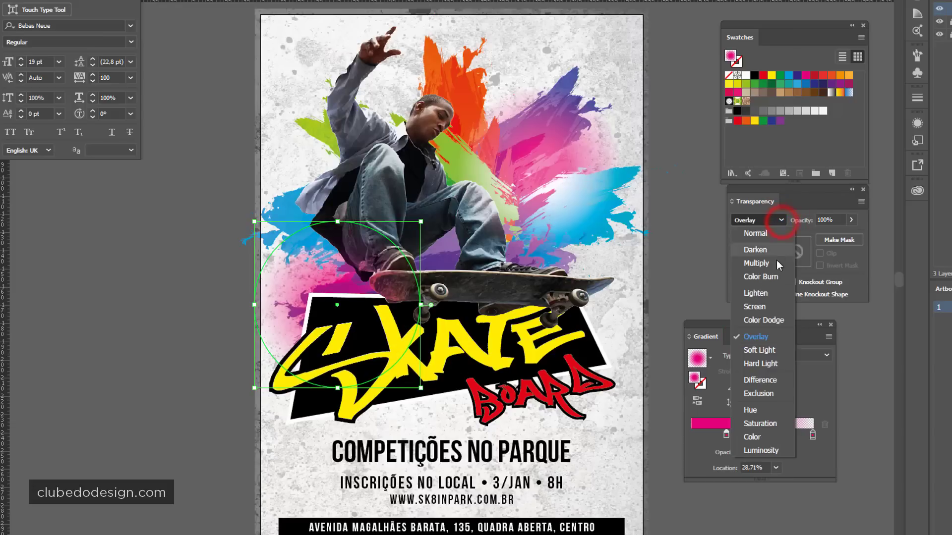
pyautogui.click(758, 306)
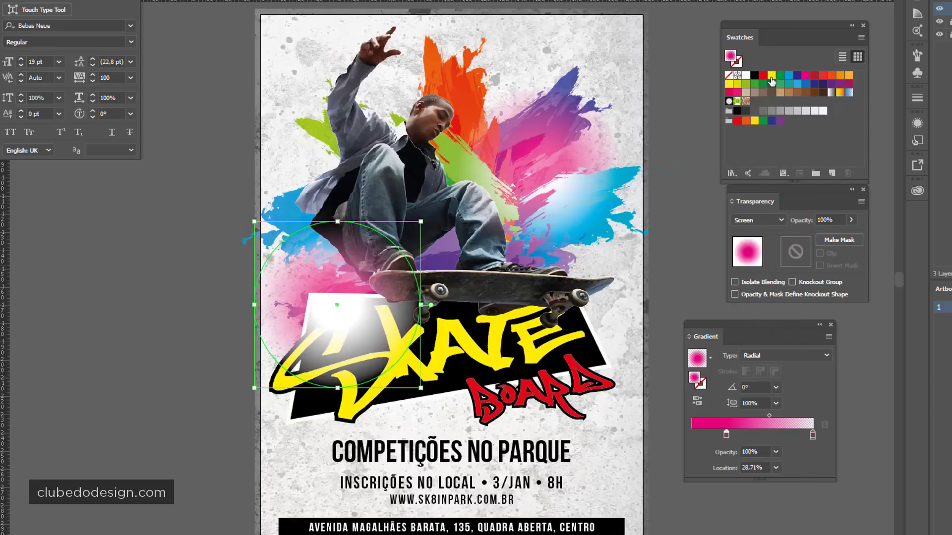
pyautogui.moveTo(771, 79); pyautogui.dragTo(726, 439)
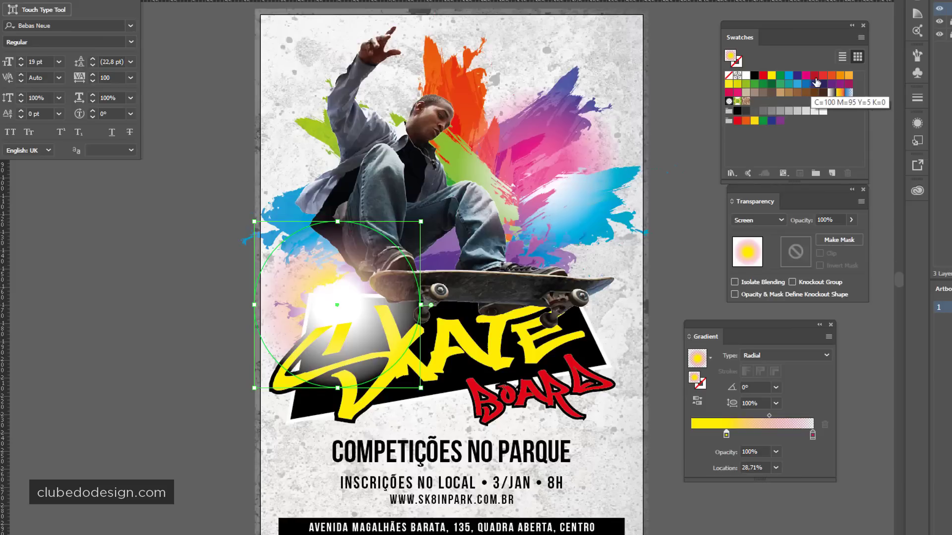
pyautogui.moveTo(823, 76); pyautogui.dragTo(727, 436)
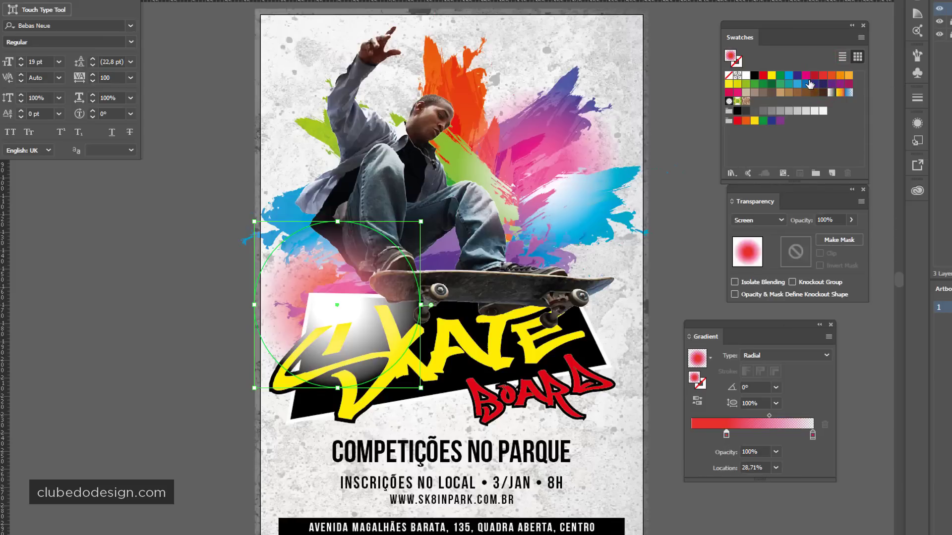
pyautogui.moveTo(825, 79); pyautogui.dragTo(812, 436)
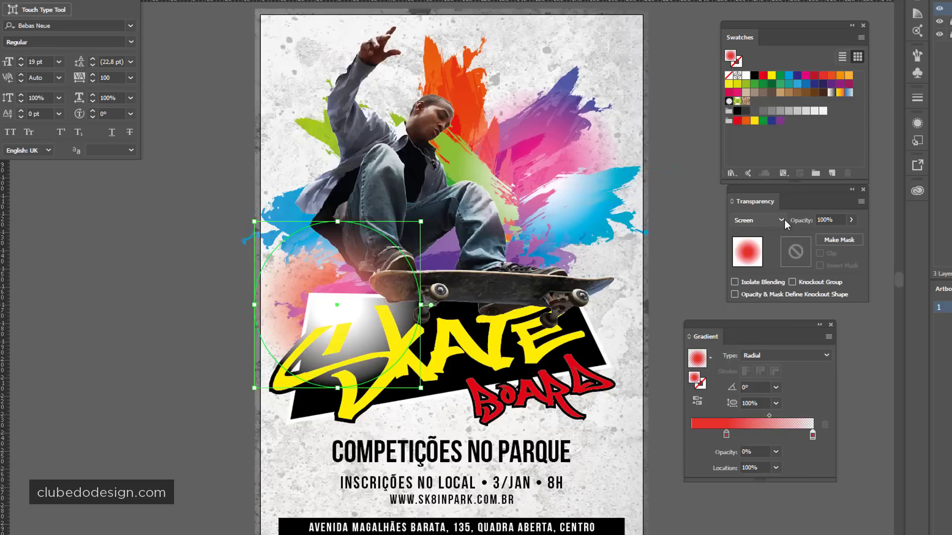
# Set the red glow's blend mode to Multiply
pyautogui.click(782, 220)
pyautogui.click(755, 263)
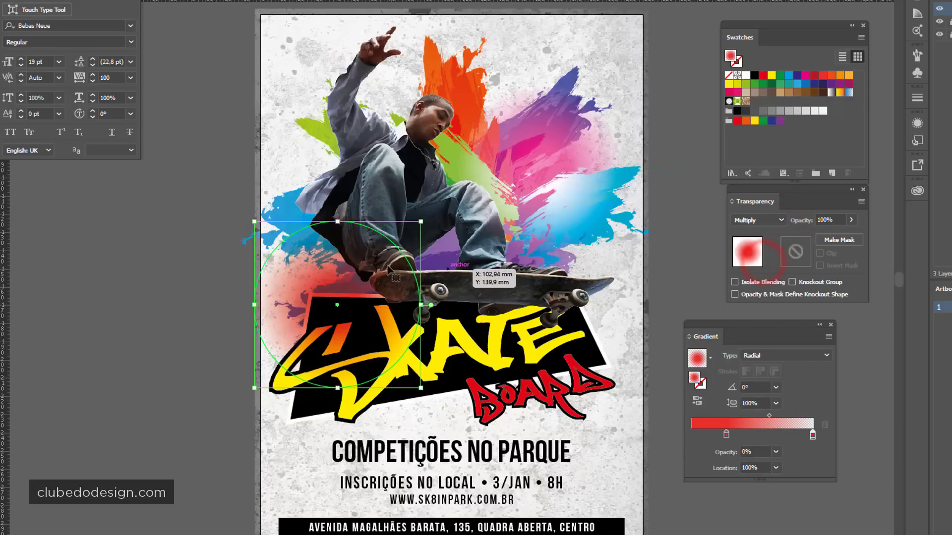
pyautogui.click(178, 286)
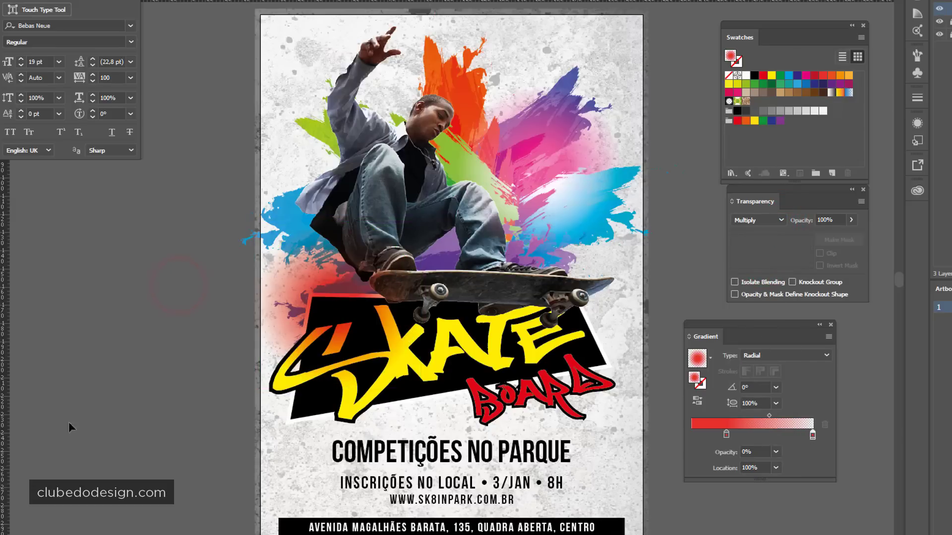
pyautogui.click(79, 406)
pyautogui.click(322, 315)
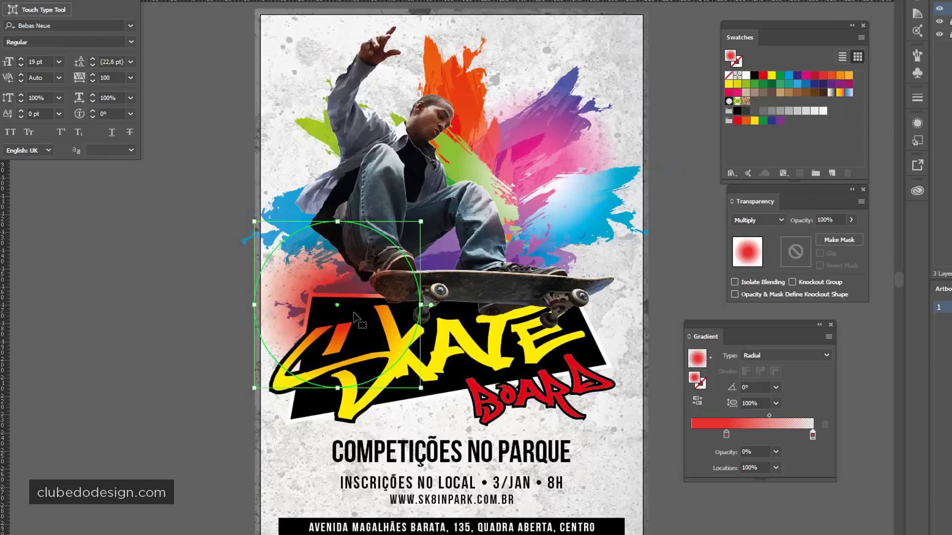
# Place an enlarged glow copy over the skater's raised arm with Lighten blending and yellow stops
pyautogui.moveTo(354, 312)
pyautogui.mouseDown()
pyautogui.moveTo(375, 98)
pyautogui.moveTo(389, 94)
pyautogui.mouseUp()
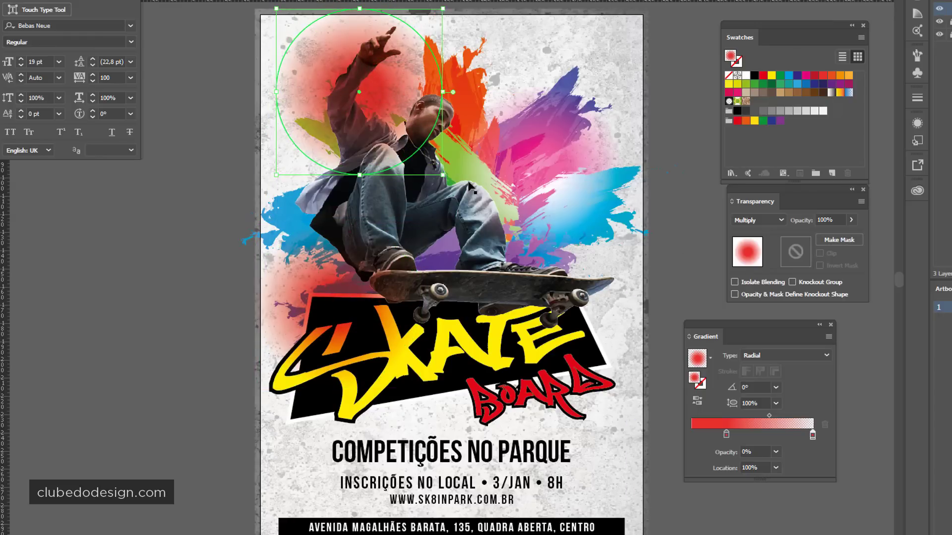
pyautogui.moveTo(443, 175); pyautogui.dragTo(480, 212)
pyautogui.moveTo(426, 91); pyautogui.dragTo(376, 84)
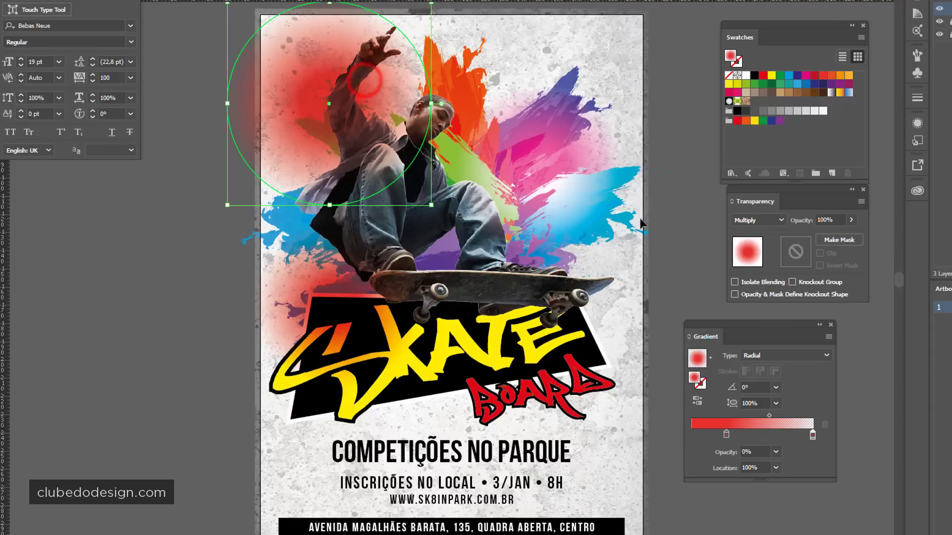
pyautogui.click(777, 219)
pyautogui.click(765, 297)
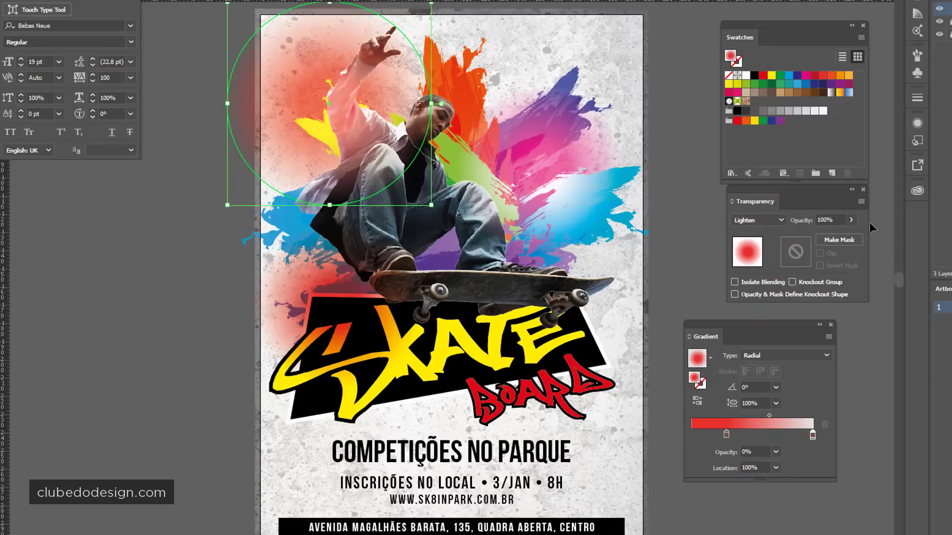
pyautogui.moveTo(774, 81); pyautogui.dragTo(726, 434)
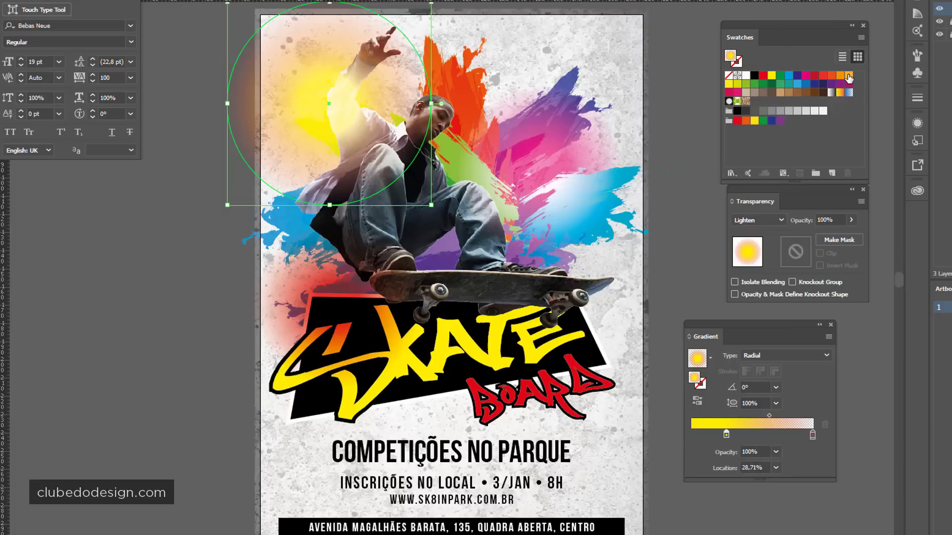
pyautogui.moveTo(849, 77); pyautogui.dragTo(812, 436)
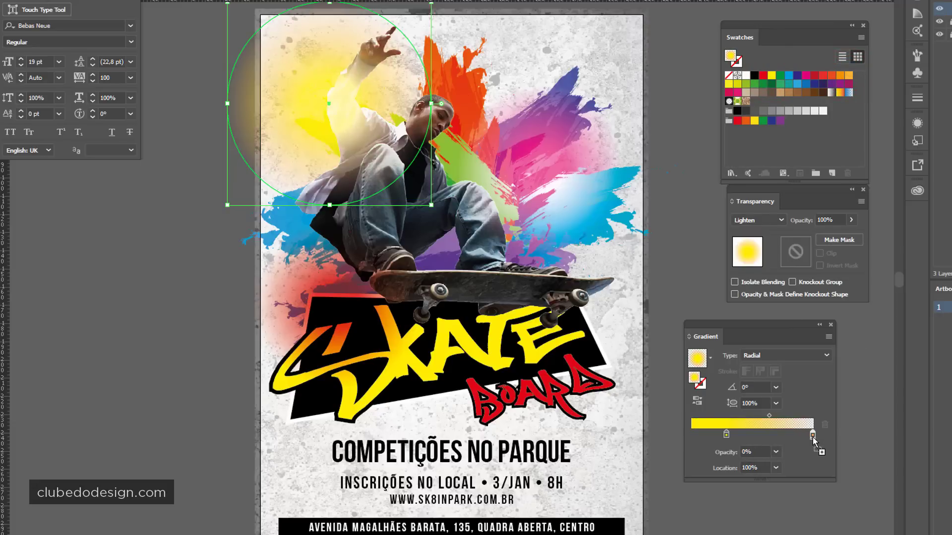
# Set the yellow glow's opacity to 40% and deselect to review
pyautogui.doubleClick(841, 220)
pyautogui.write('30')
pyautogui.press('Return')
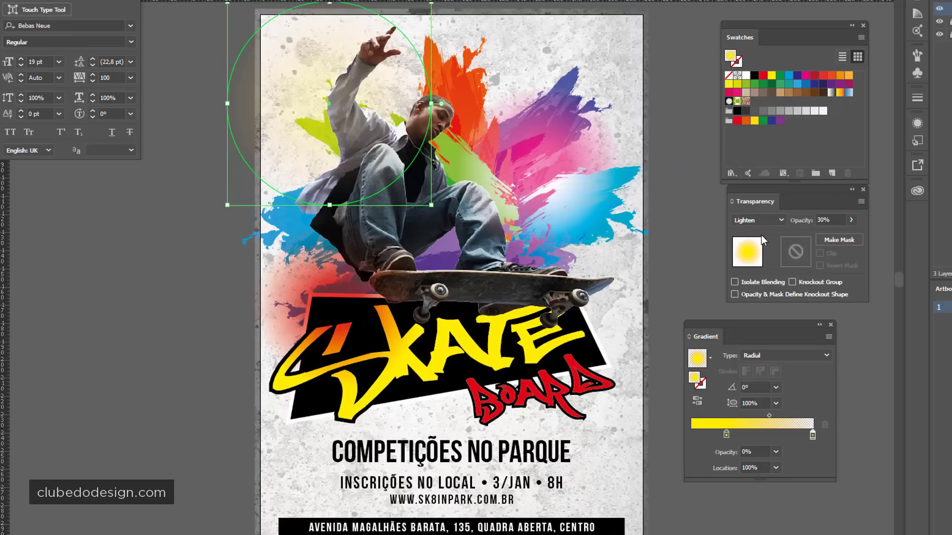
pyautogui.click(822, 220)
pyautogui.write('40')
pyautogui.press('Return')
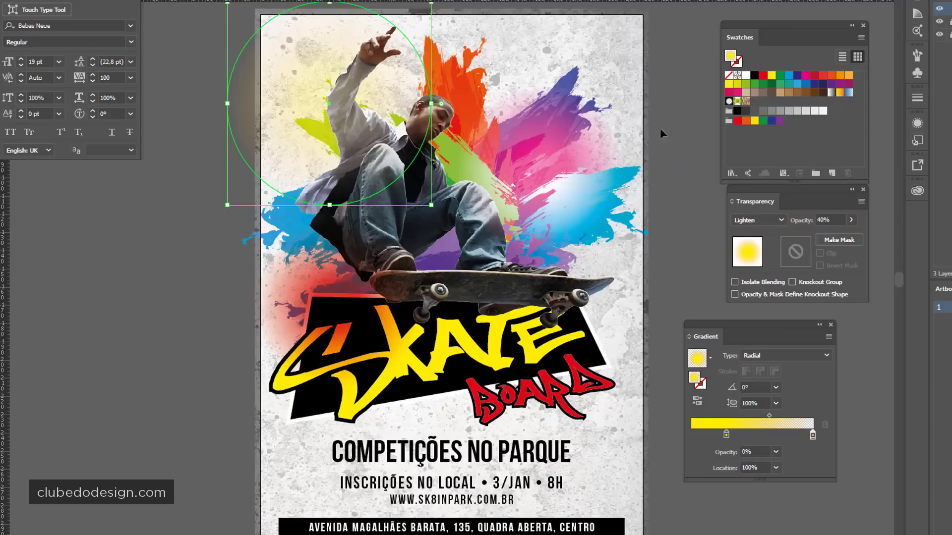
pyautogui.click(675, 114)
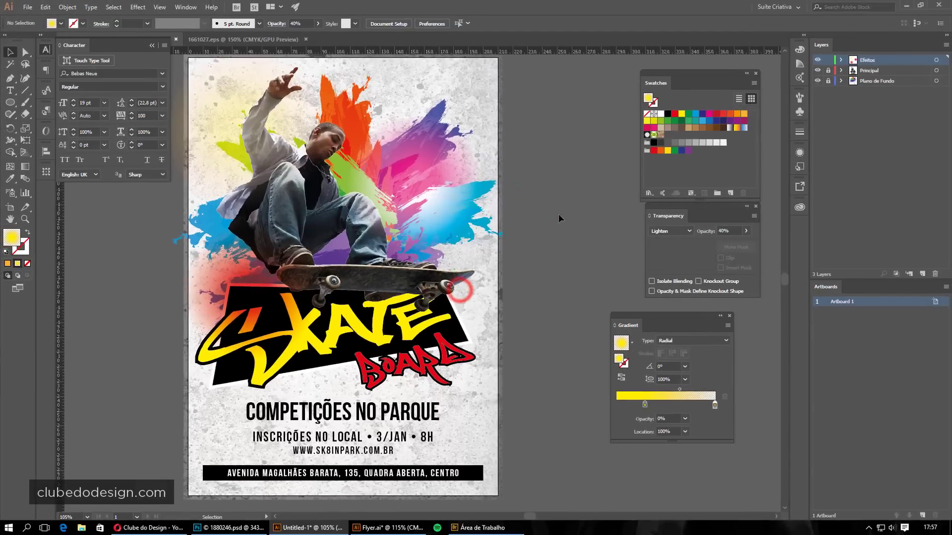
# Scale the Plano de Fundo splash group slightly larger, to about 267.6 × 238.2 mm
pyautogui.moveTo(558, 213); pyautogui.dragTo(576, 215)
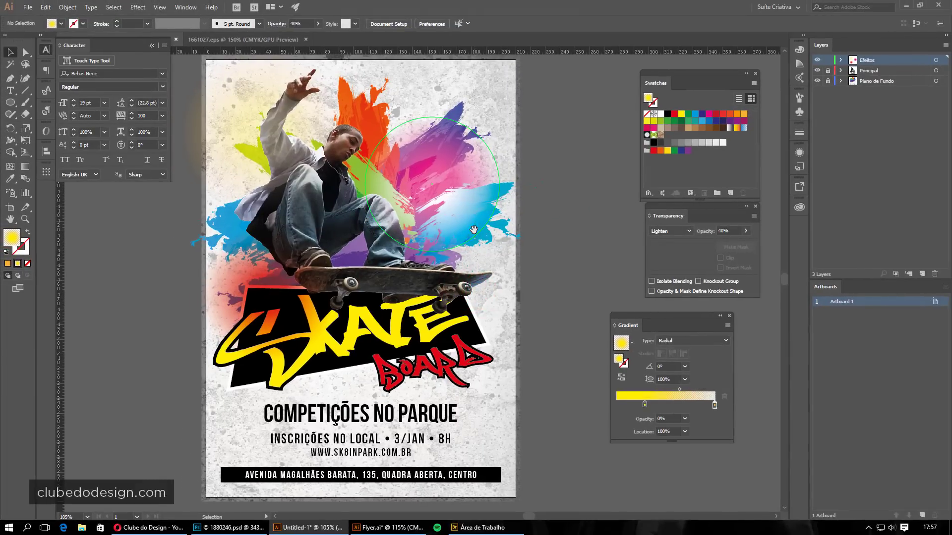
pyautogui.click(444, 198)
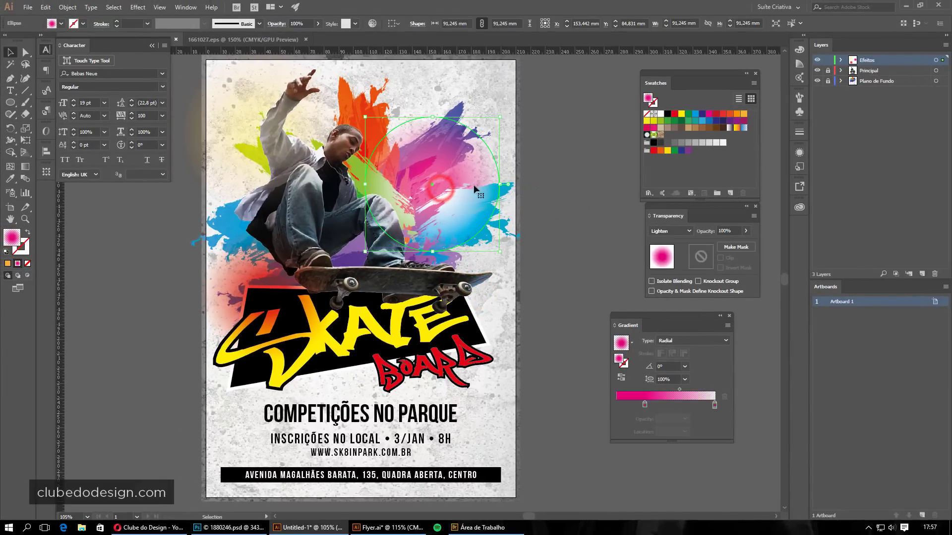
pyautogui.click(841, 82)
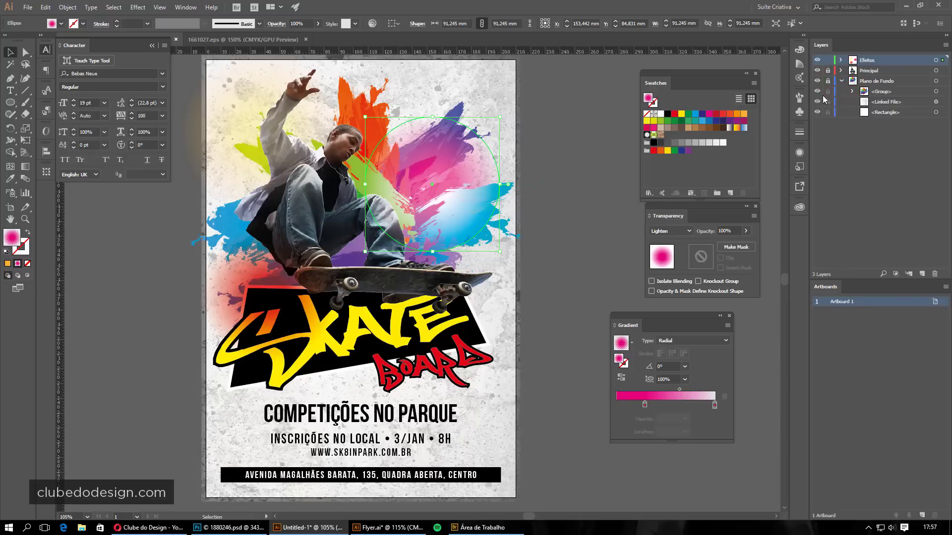
pyautogui.click(938, 91)
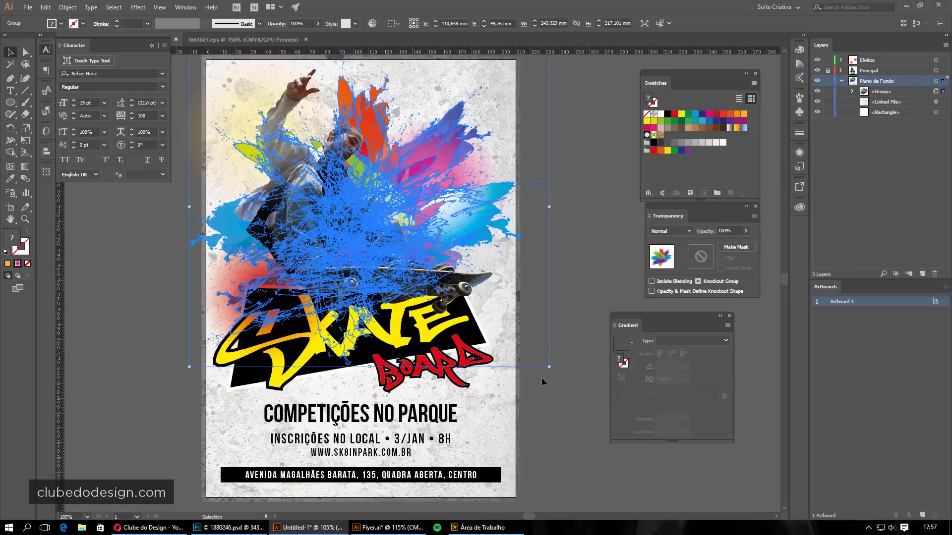
pyautogui.moveTo(550, 368); pyautogui.dragTo(590, 402)
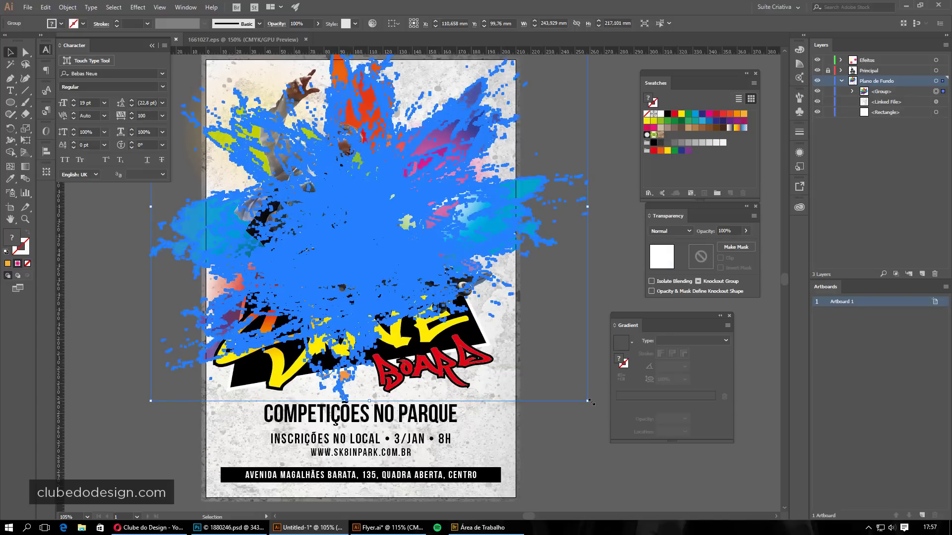
pyautogui.click(605, 196)
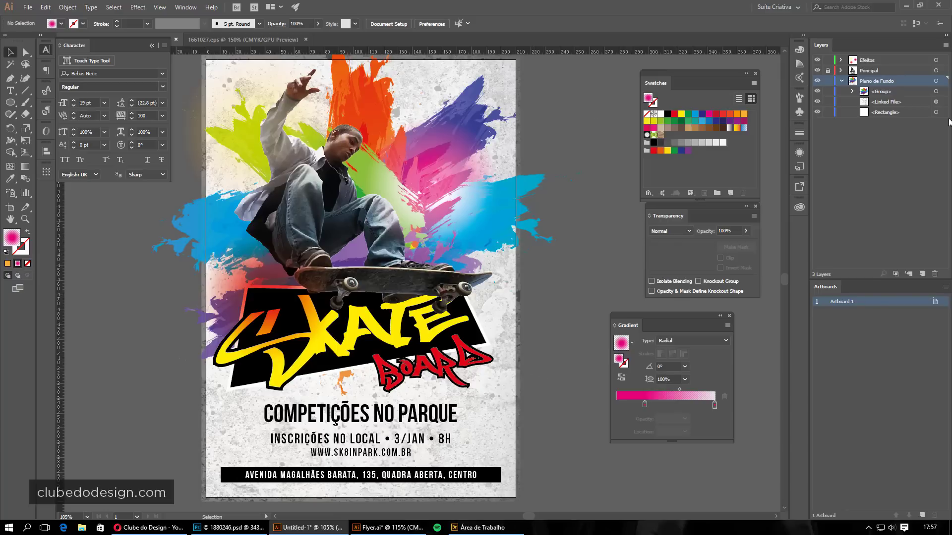
pyautogui.click(937, 91)
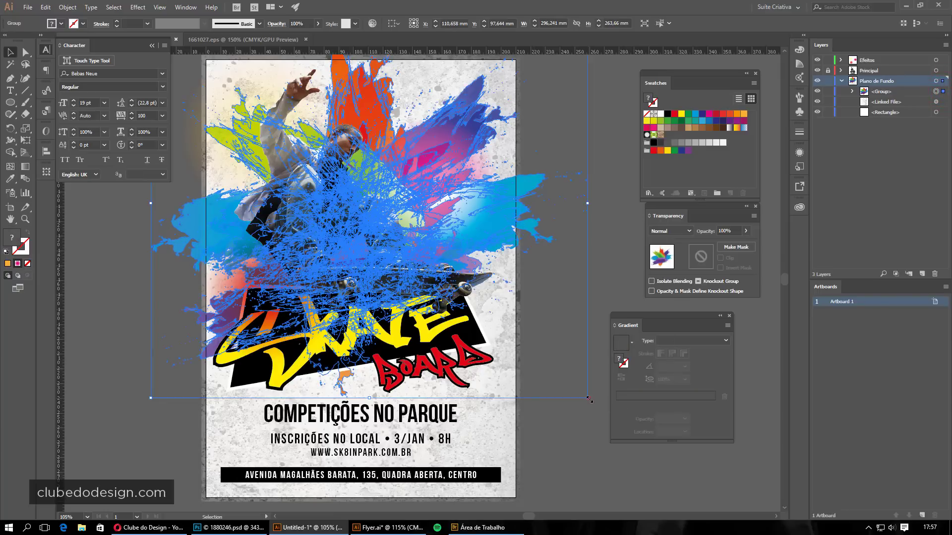
pyautogui.moveTo(588, 400); pyautogui.dragTo(566, 379)
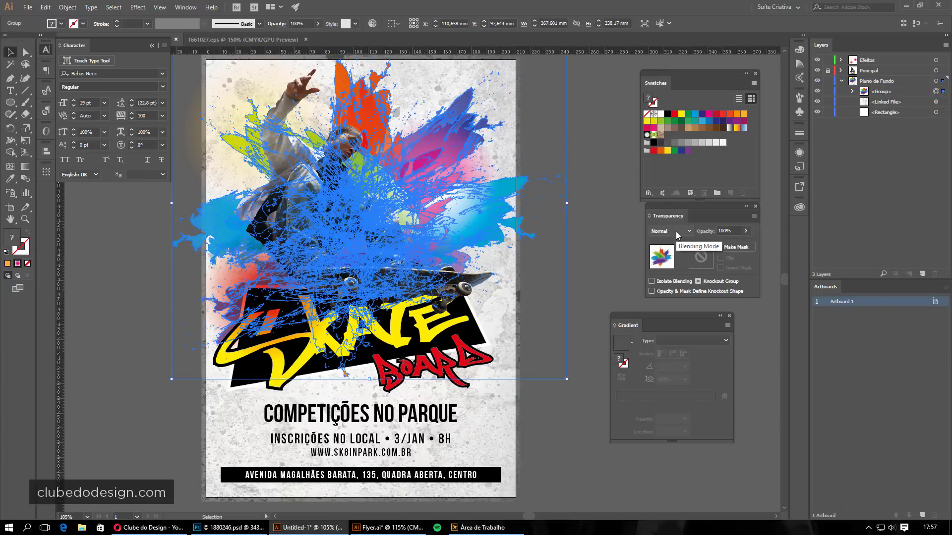
pyautogui.click(605, 194)
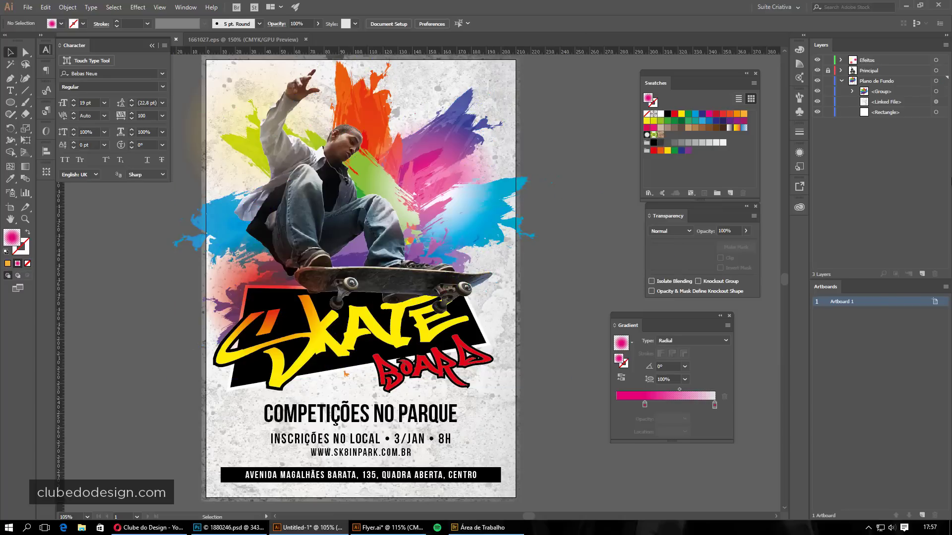
# Lock and unlock the Plano de Fundo, Efeitos and Principal layers, testing selection on the artwork
pyautogui.click(827, 81)
pyautogui.click(841, 81)
pyautogui.click(827, 60)
pyautogui.click(563, 206)
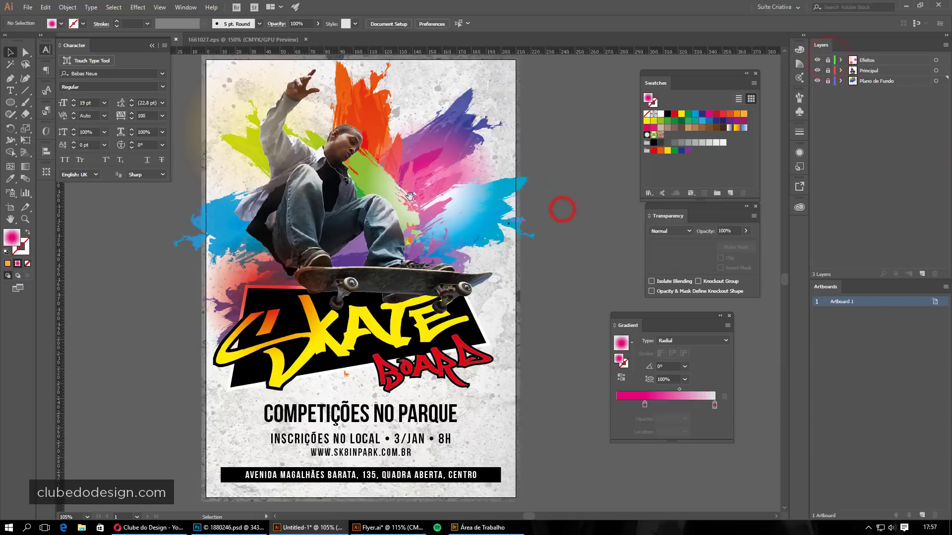
pyautogui.click(406, 267)
pyautogui.click(442, 230)
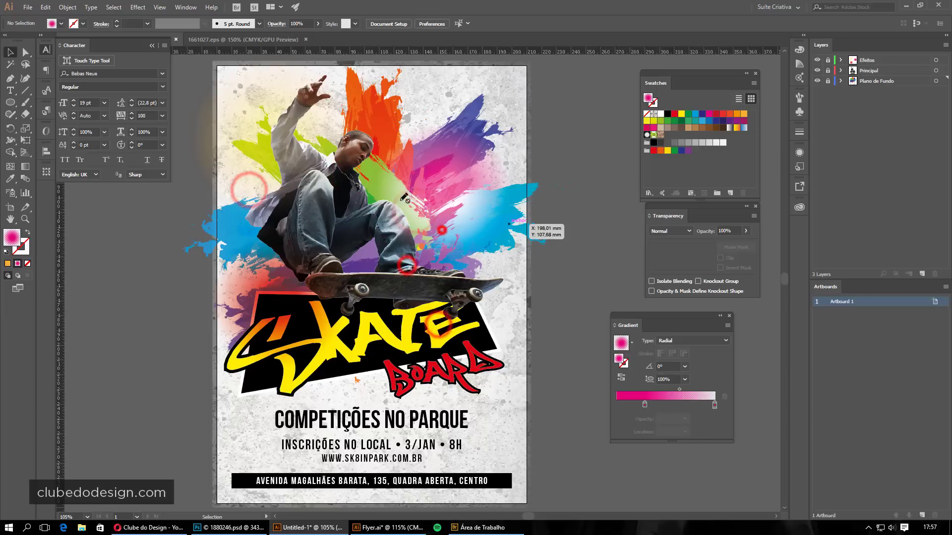
pyautogui.click(277, 229)
pyautogui.click(340, 279)
pyautogui.moveTo(827, 60); pyautogui.dragTo(827, 80)
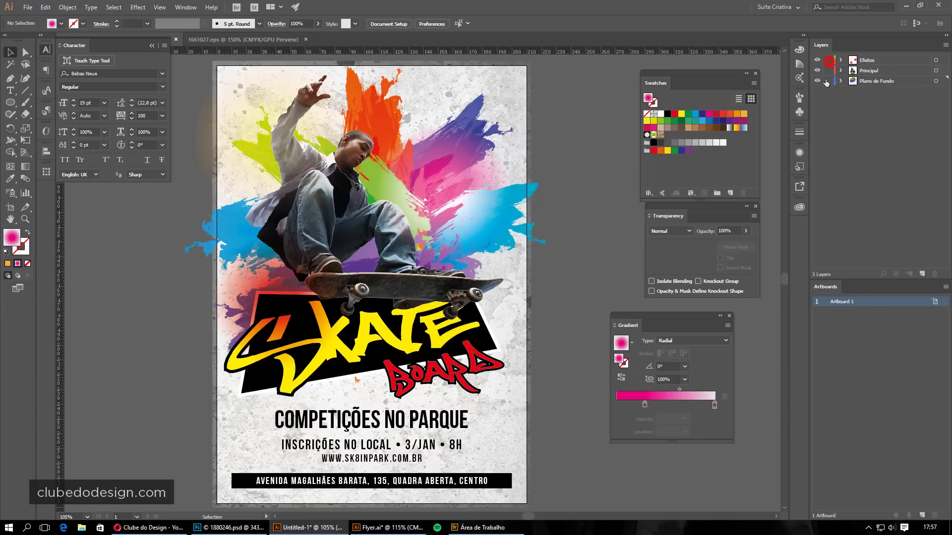
pyautogui.click(570, 110)
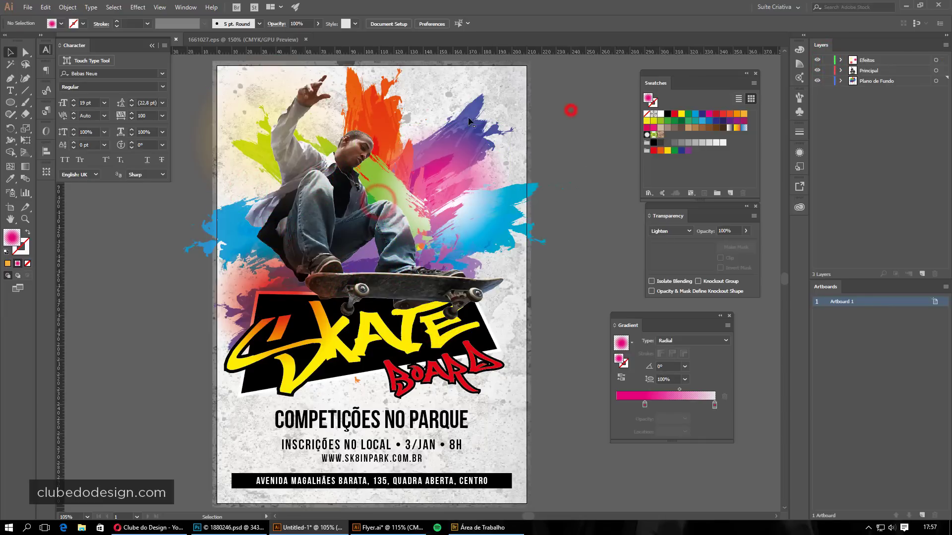
pyautogui.moveTo(827, 60)
pyautogui.mouseDown()
pyautogui.moveTo(827, 80)
pyautogui.moveTo(827, 60)
pyautogui.mouseUp()
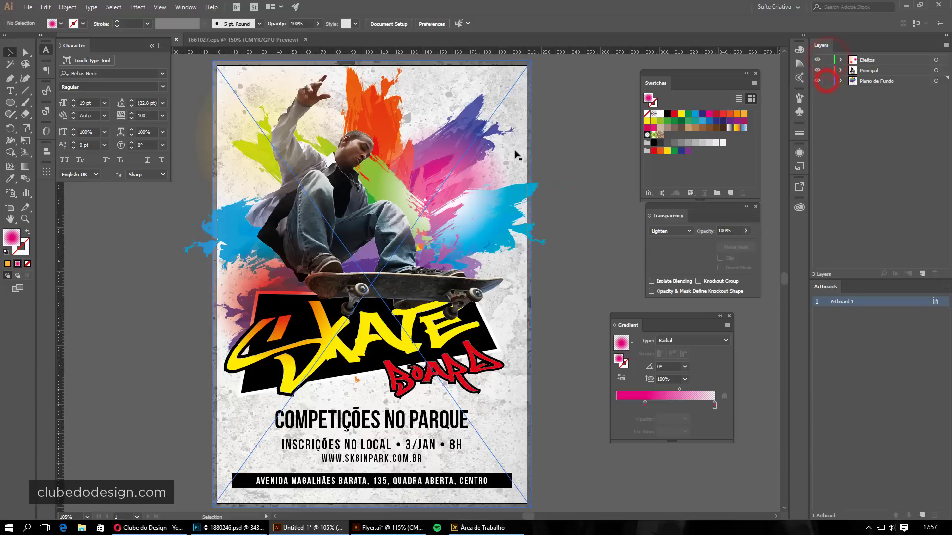
pyautogui.moveTo(518, 151)
pyautogui.mouseDown()
pyautogui.moveTo(476, 155)
pyautogui.moveTo(495, 148)
pyautogui.mouseUp()
# Reset the Suite Criativa workspace and recentre the flyer
pyautogui.click(793, 7)
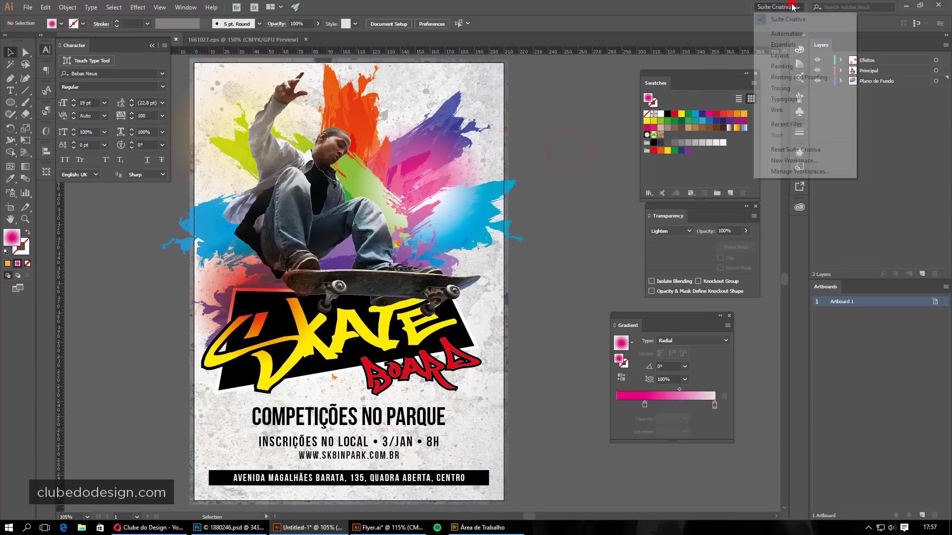
pyautogui.click(798, 150)
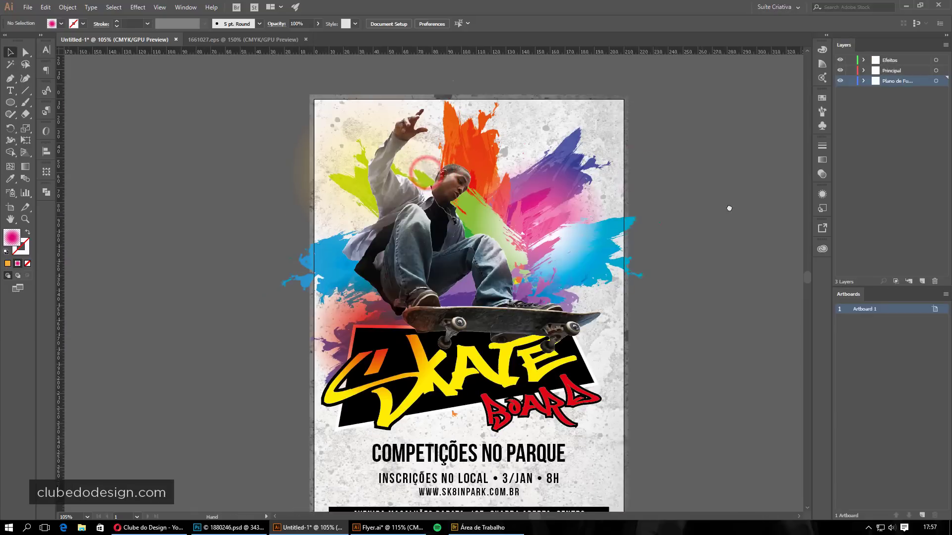
pyautogui.moveTo(728, 206); pyautogui.dragTo(669, 176)
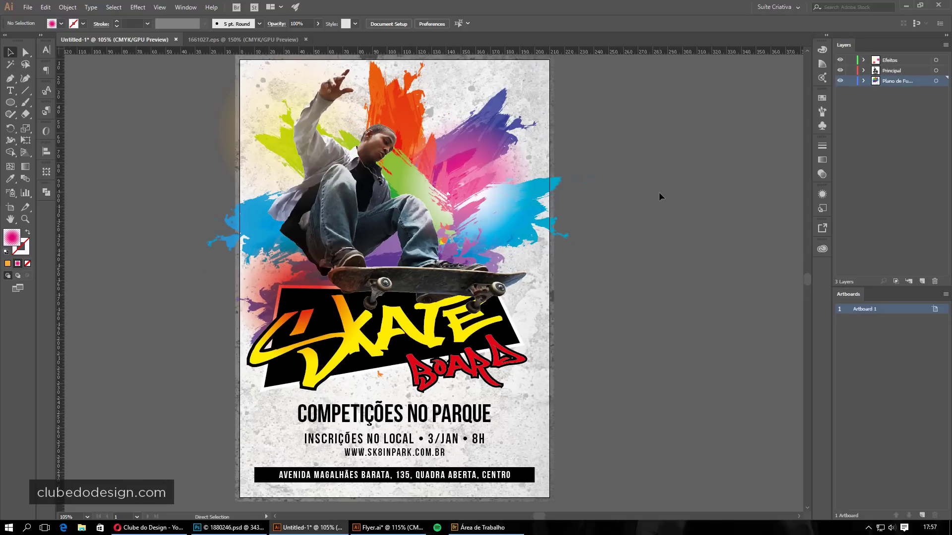
# Save the document as Flyer Skate.ai in the Projeto Gráfico folder
pyautogui.hotkey('ctrl', 'shift', 's')
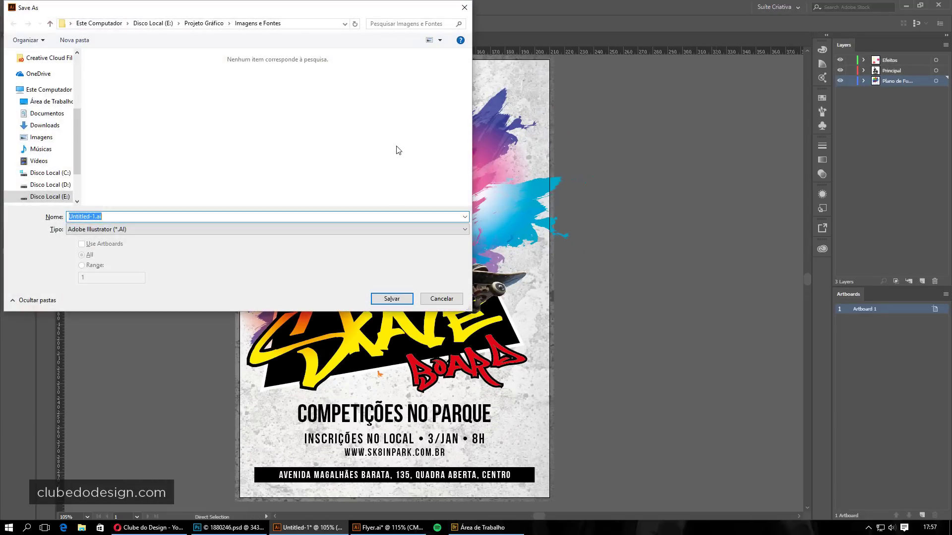
pyautogui.click(201, 24)
pyautogui.click(117, 214)
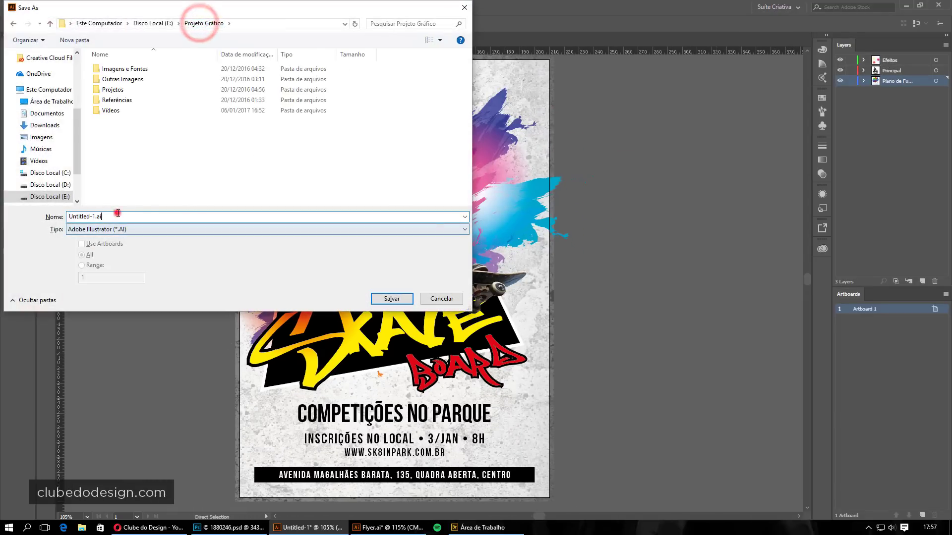
pyautogui.doubleClick(117, 215)
pyautogui.write('Skate')
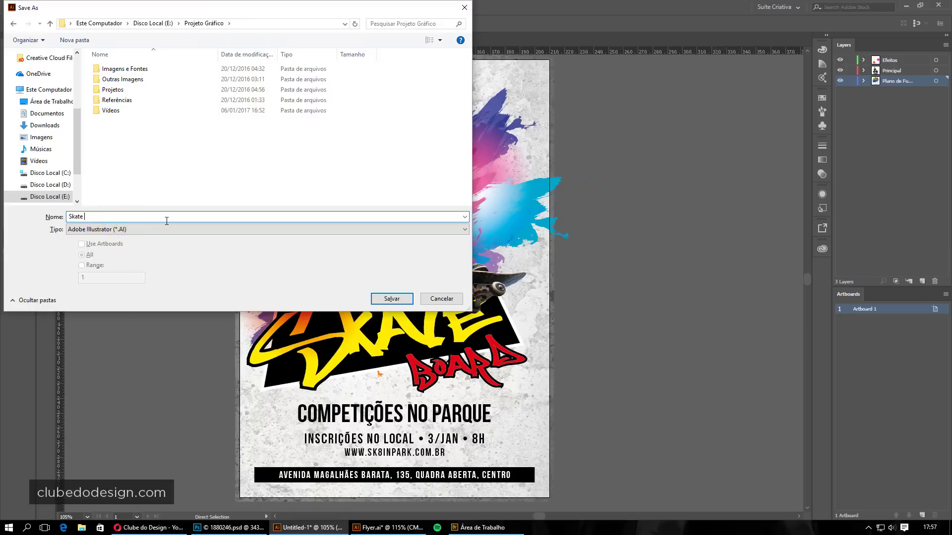
pyautogui.press('Home')
pyautogui.write('Flyer')
pyautogui.click(385, 300)
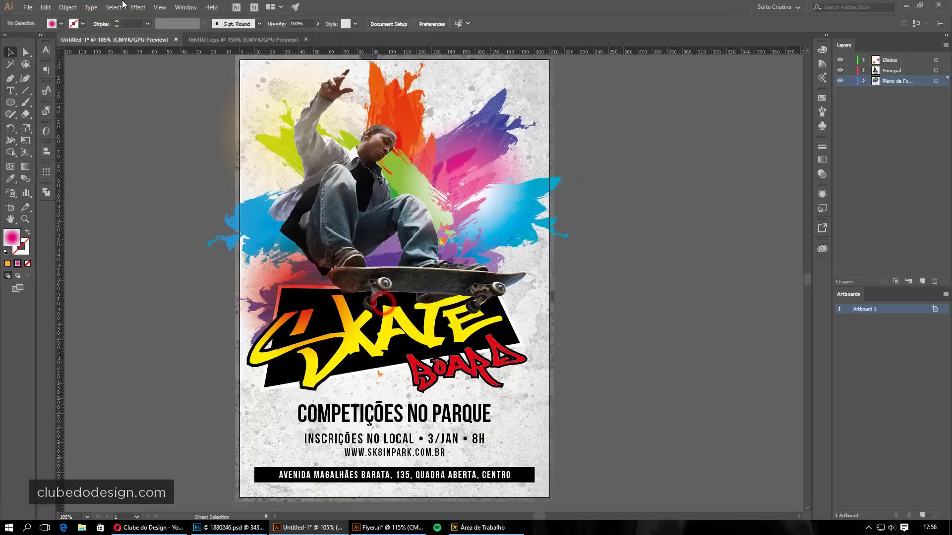
# Keep Illustrator CC as the file version and accept the save options
pyautogui.click(456, 128)
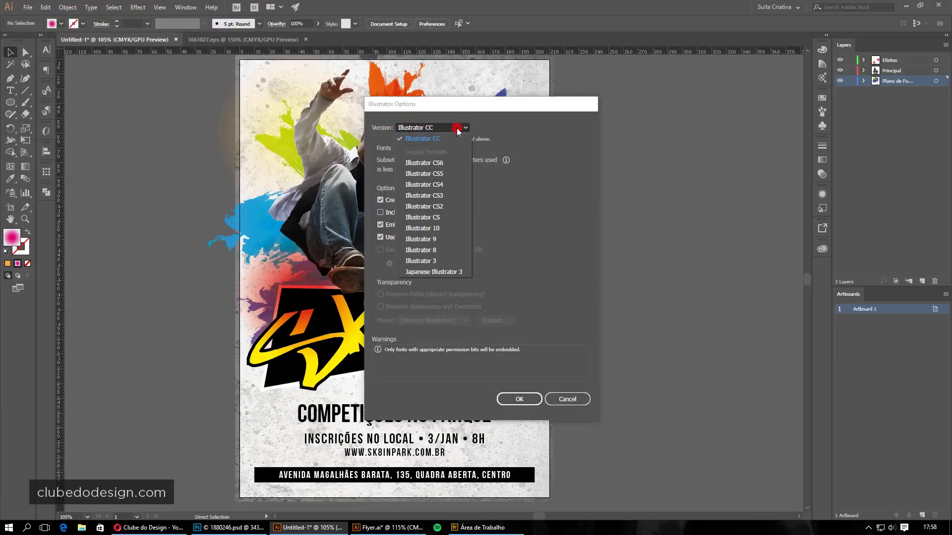
pyautogui.click(431, 142)
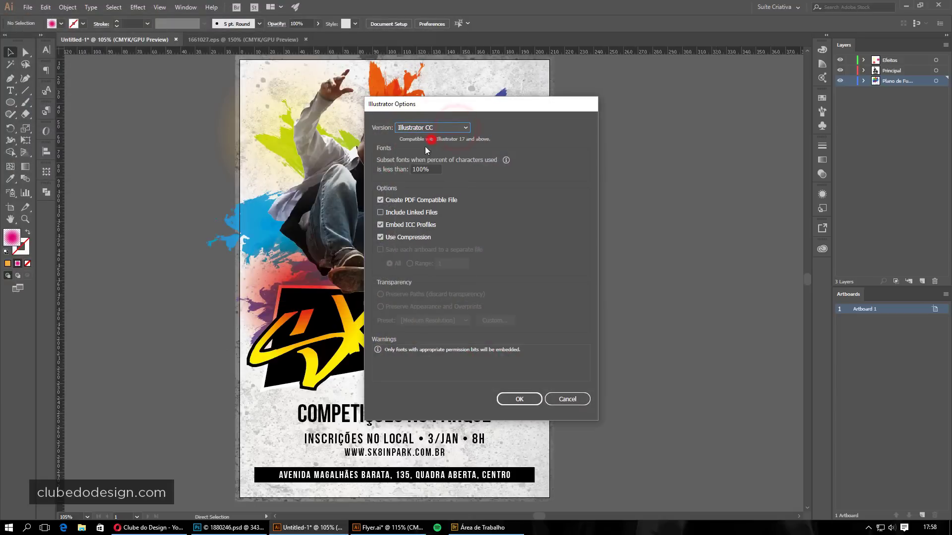
pyautogui.click(519, 399)
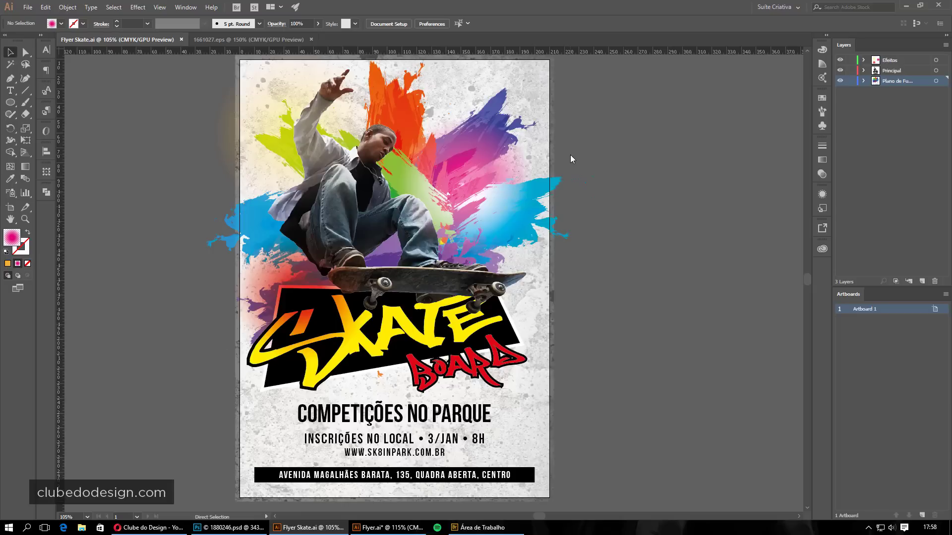
# Save a copy of the flyer as Flyer Skate.pdf using the Adobe PDF file type
pyautogui.hotkey('ctrl', 'shift', 's')
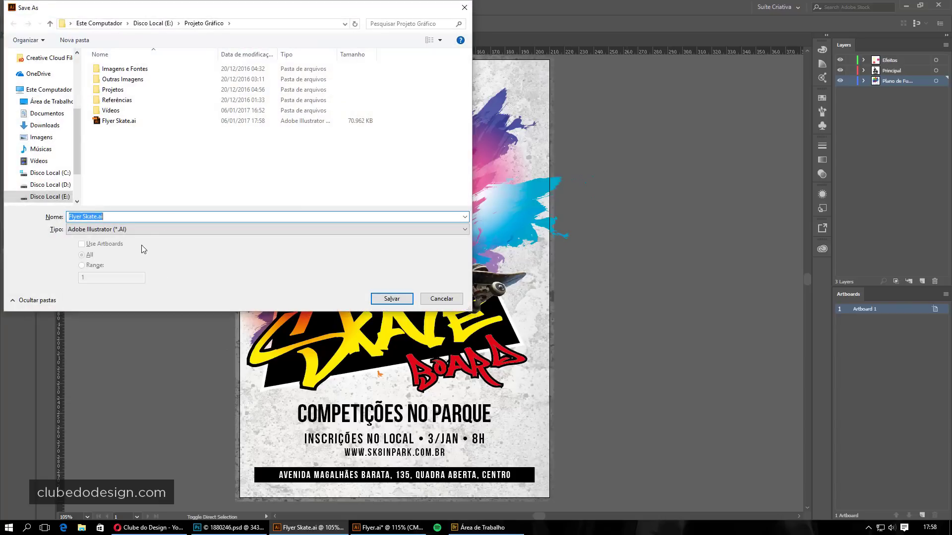
pyautogui.click(148, 230)
pyautogui.click(99, 242)
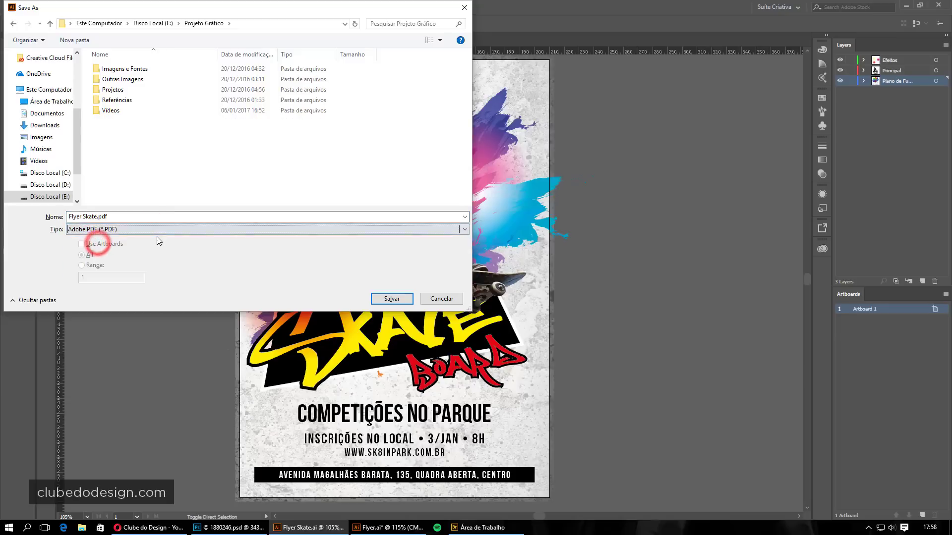
pyautogui.click(402, 300)
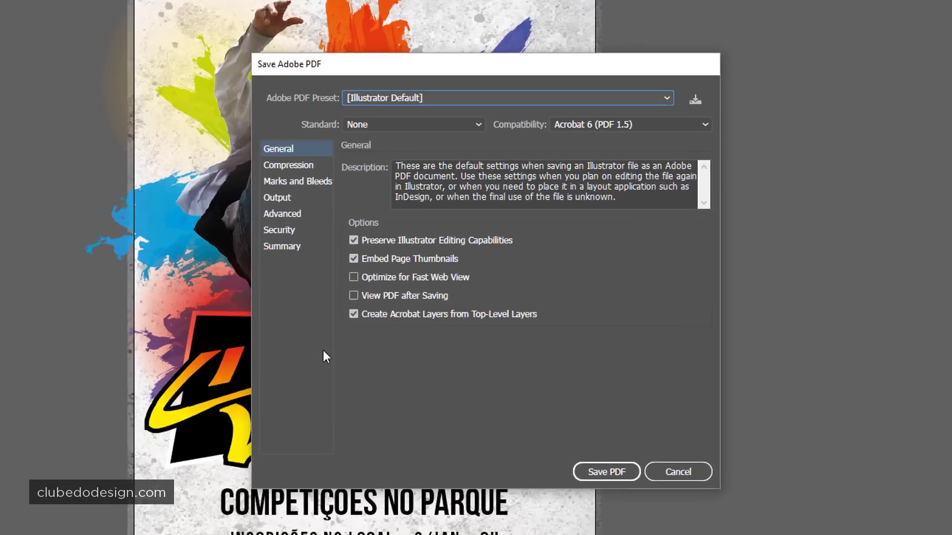
# Choose the [PDF/X-1a:2001] Adobe PDF preset for the export
pyautogui.click(389, 88)
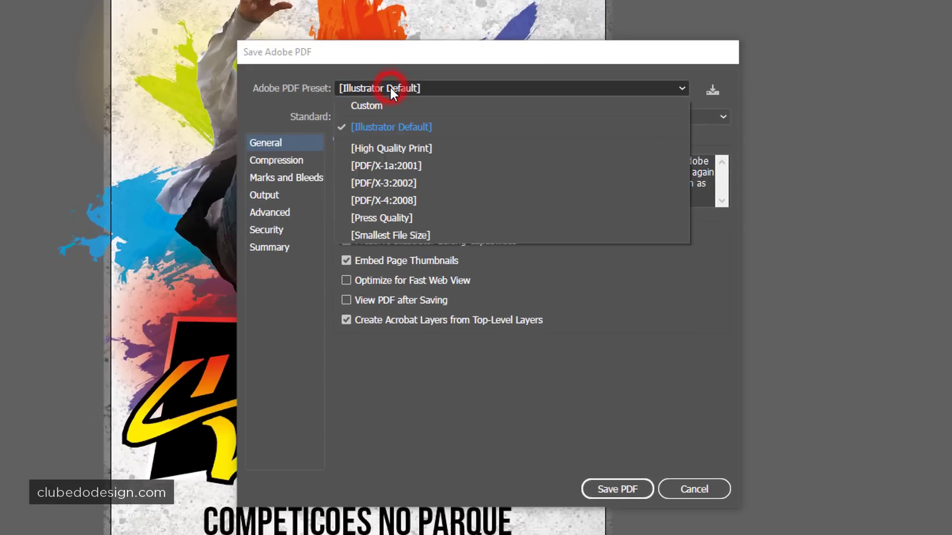
pyautogui.click(399, 168)
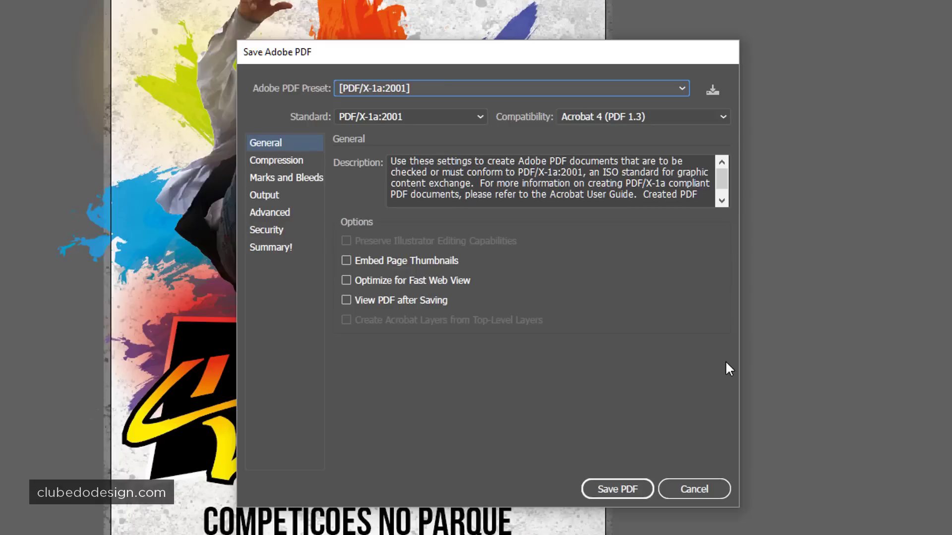
# Turn on Trim Marks and Use Document Bleed Settings under Marks and Bleeds
pyautogui.click(299, 179)
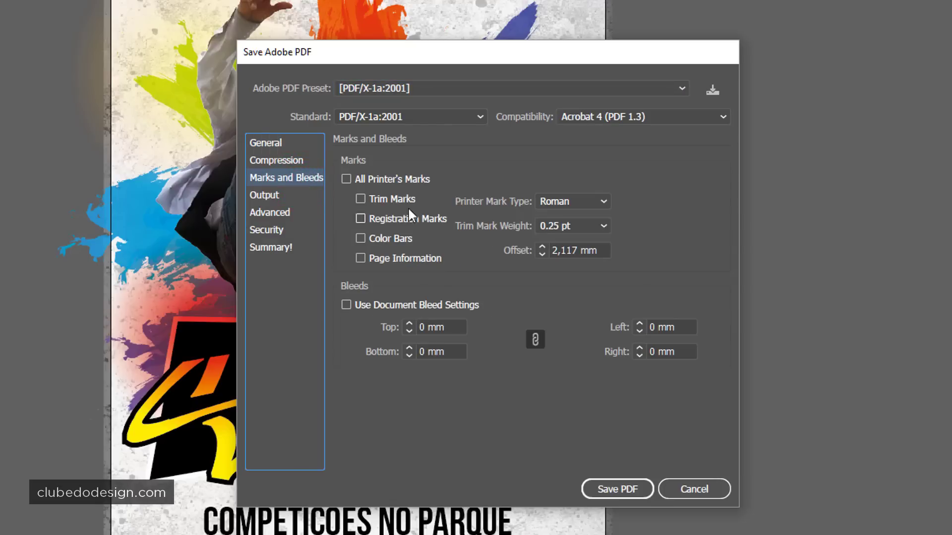
pyautogui.click(361, 199)
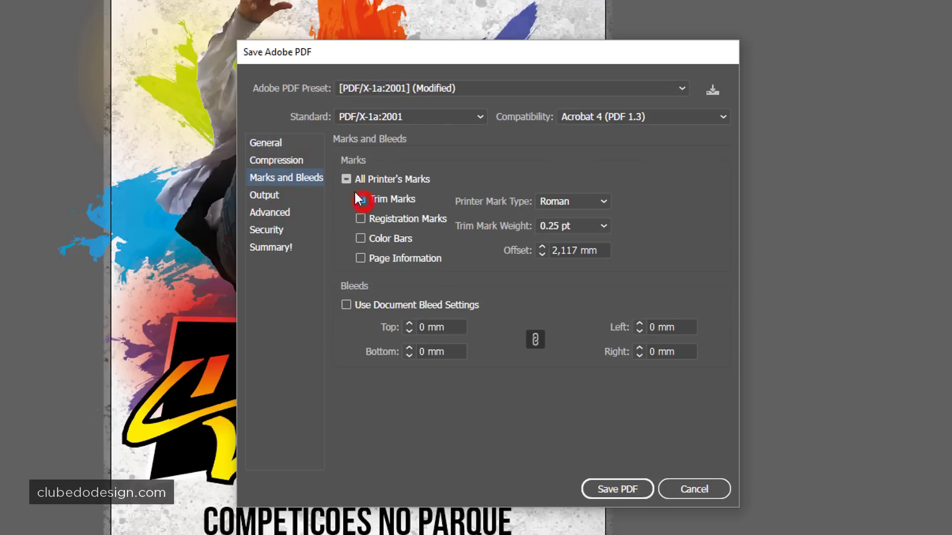
pyautogui.click(345, 303)
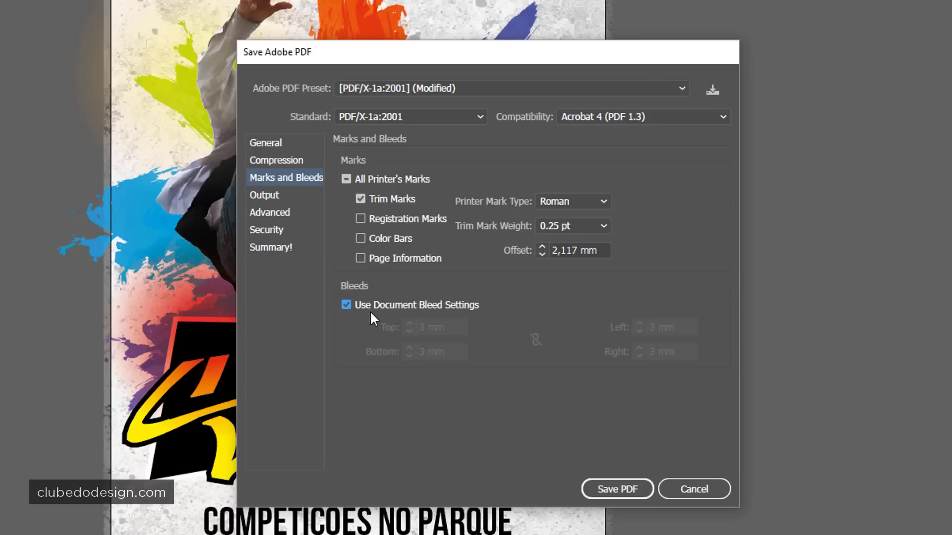
# Save the PDF and accept the PDF/X warning to finish the export
pyautogui.click(616, 489)
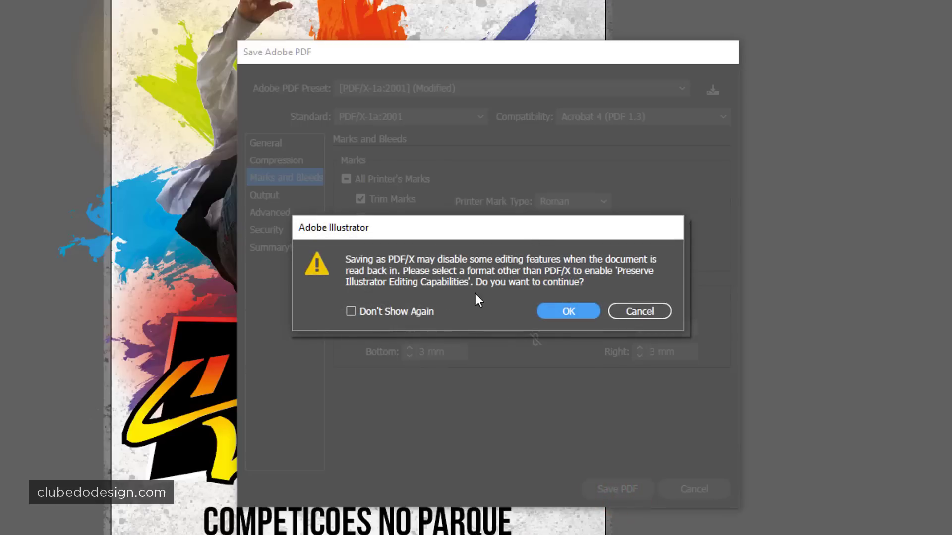
pyautogui.click(573, 311)
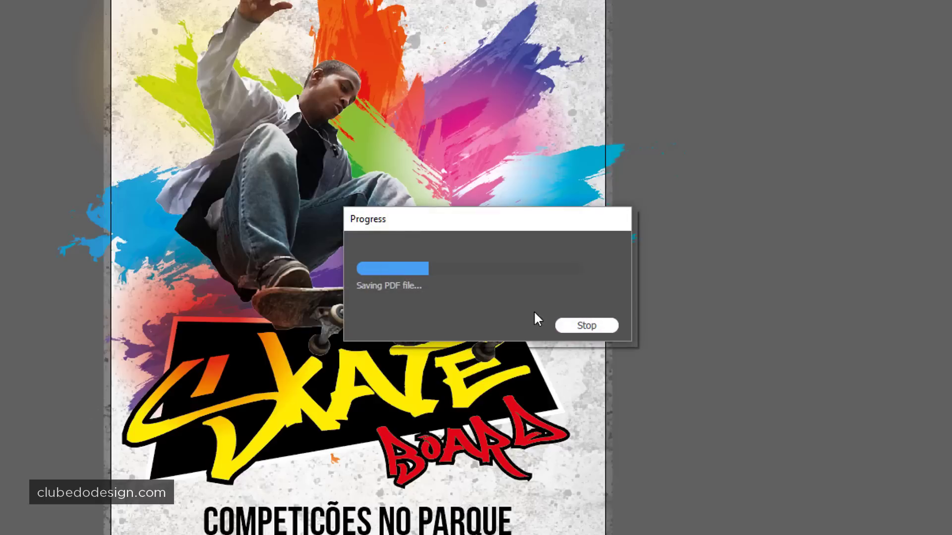
pyautogui.click(685, 304)
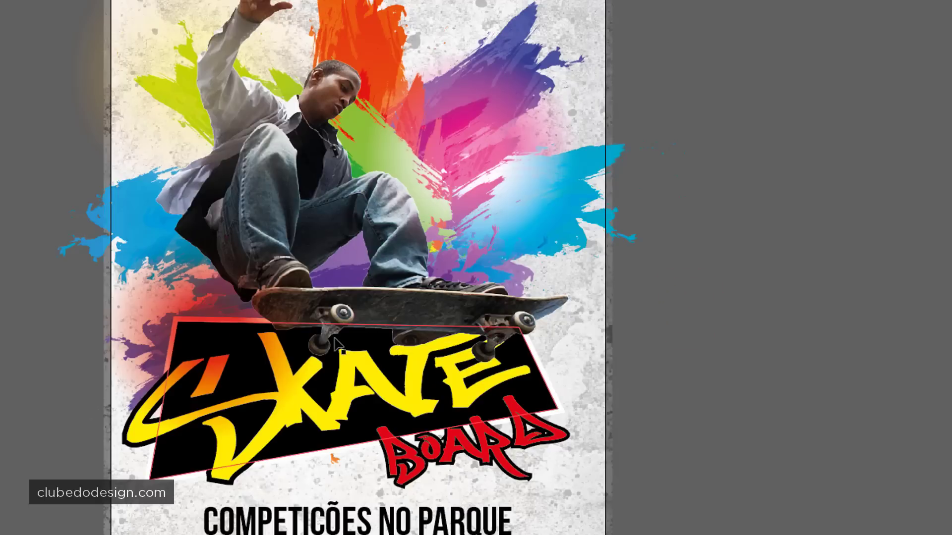
# Open Flyer Skate.pdf from Disco Local (E:) > Projeto Gráfico in File Explorer
pyautogui.press('super+e')
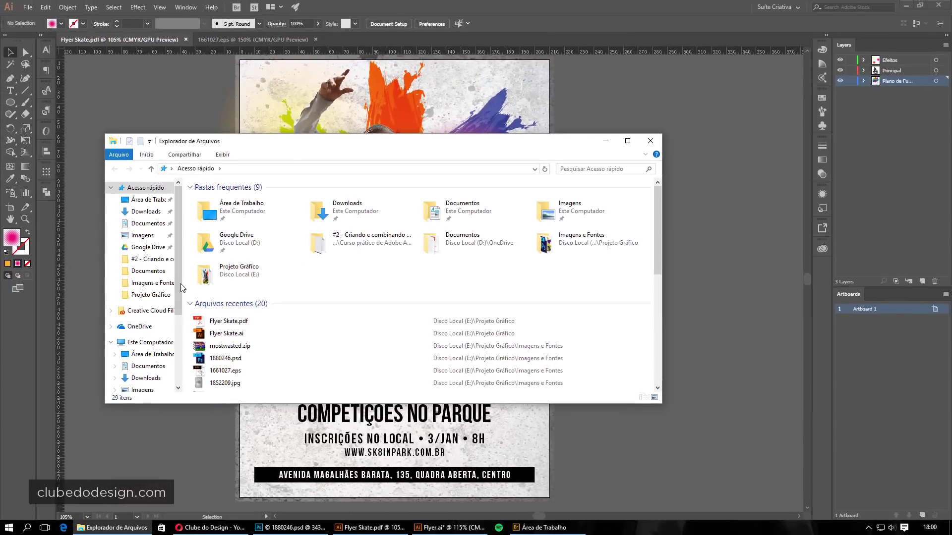
pyautogui.moveTo(178, 276); pyautogui.dragTo(174, 340)
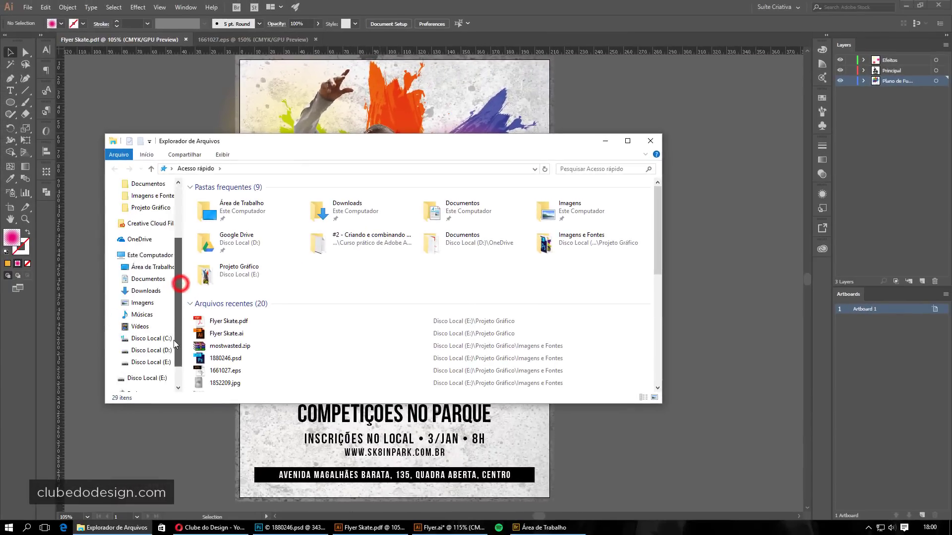
pyautogui.click(175, 340)
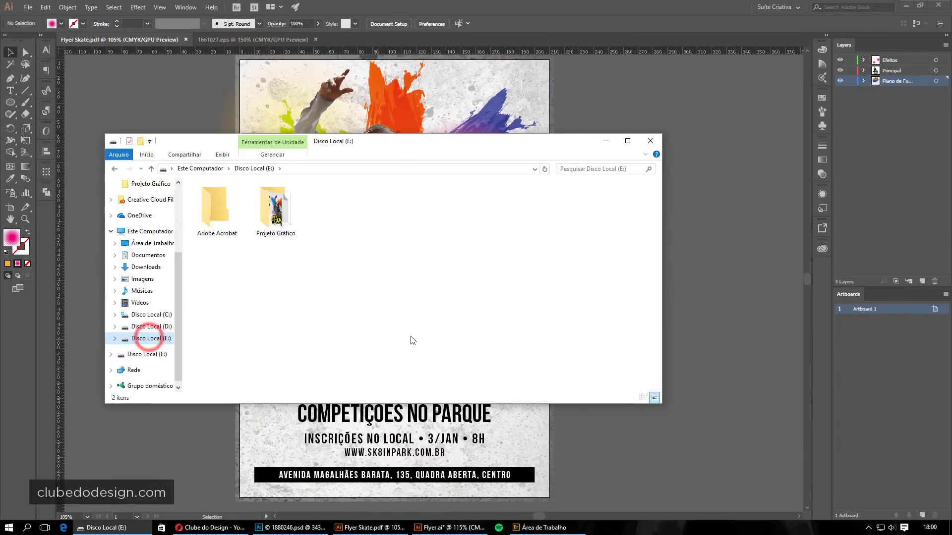
pyautogui.doubleClick(272, 211)
pyautogui.click(236, 222)
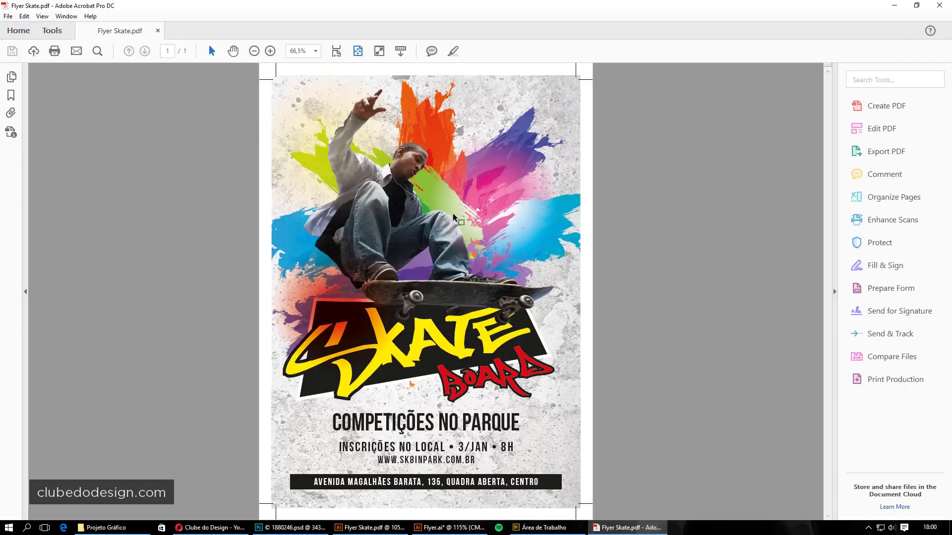
# Review the flyer at 50%, close-up and fit-page views, then bring Projeto Gráfico forward
pyautogui.hotkey('ctrl', '-')
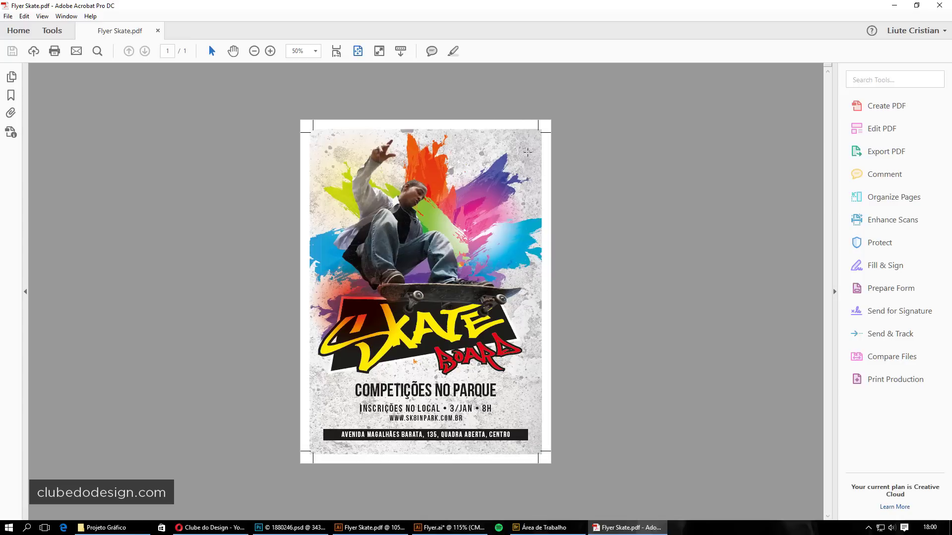
pyautogui.hotkey('ctrl', '+')
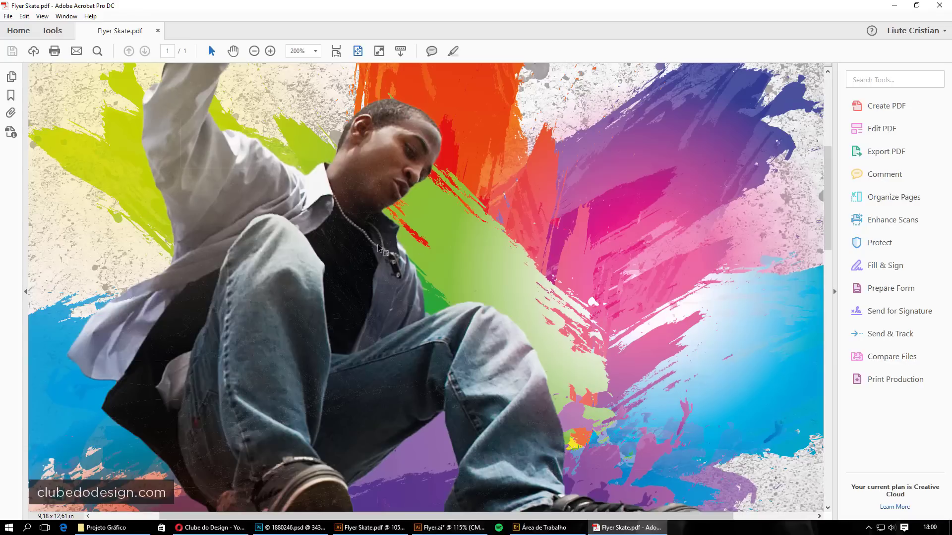
pyautogui.hotkey('ctrl', '0')
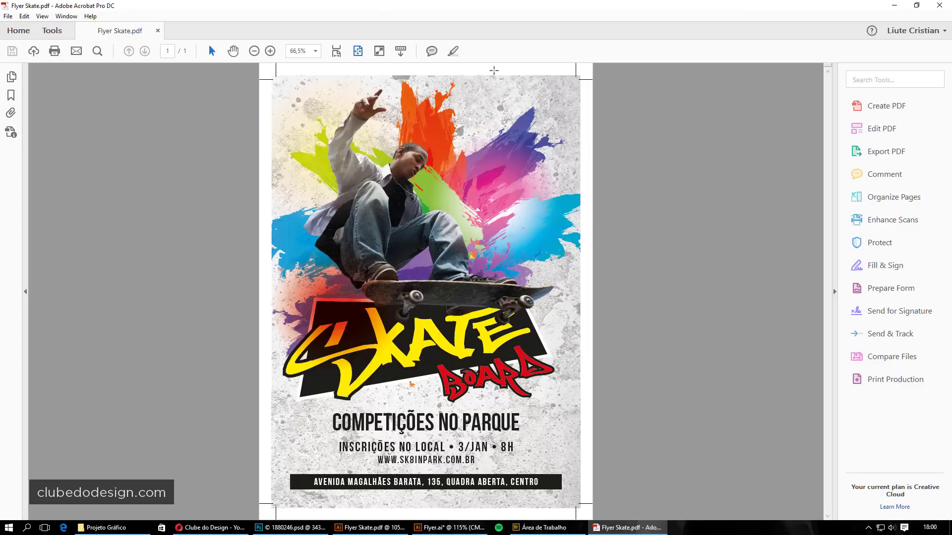
pyautogui.click(107, 527)
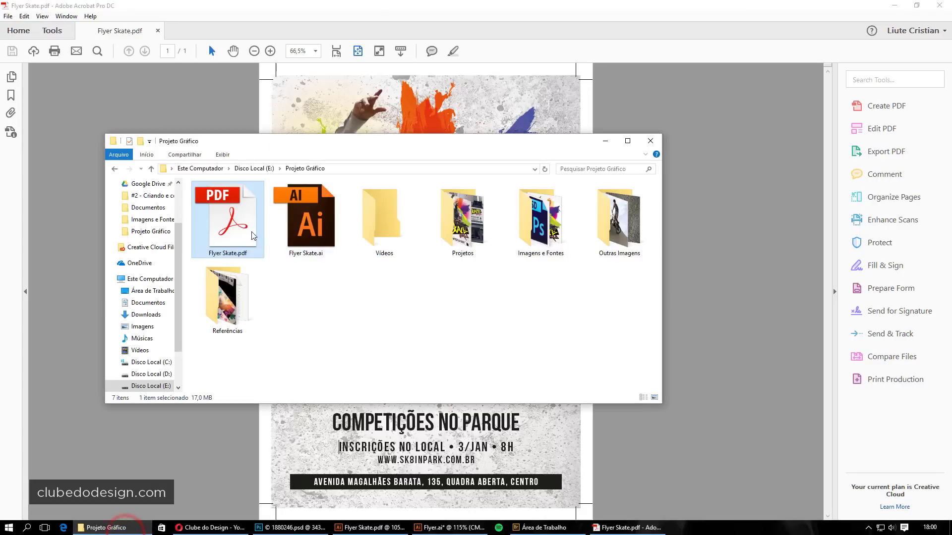
# In Illustrator's Flyer Skate.pdf copy, delete the upper-left yellow glow circle
pyautogui.click(513, 329)
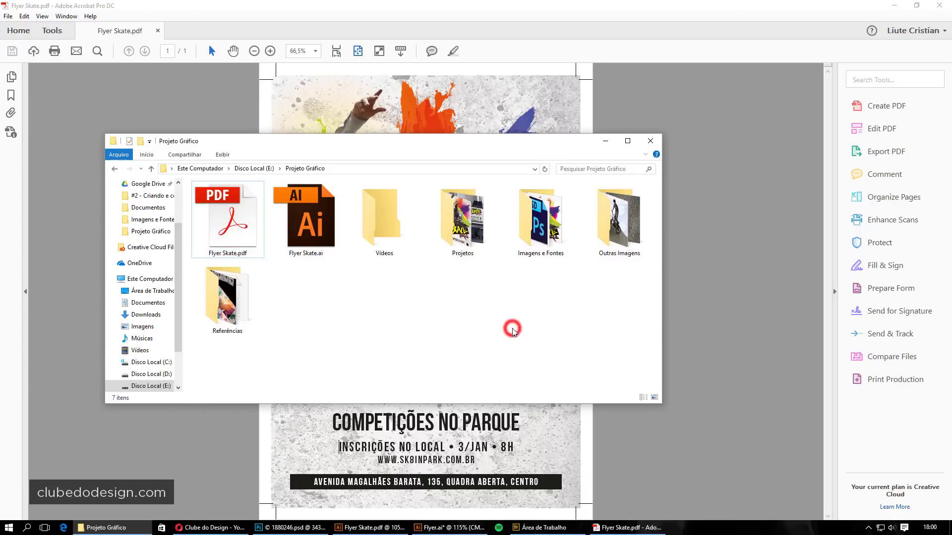
pyautogui.click(605, 143)
pyautogui.click(443, 528)
pyautogui.click(288, 122)
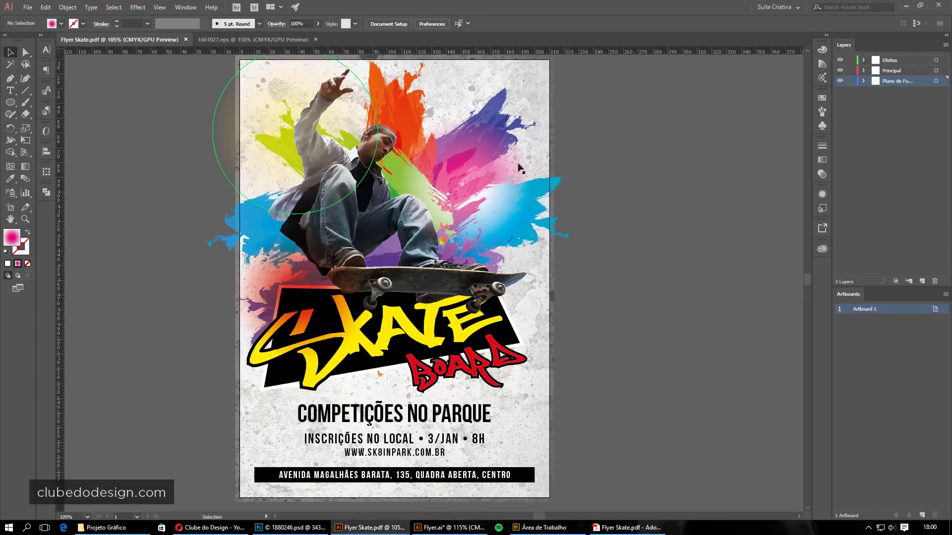
pyautogui.click(282, 149)
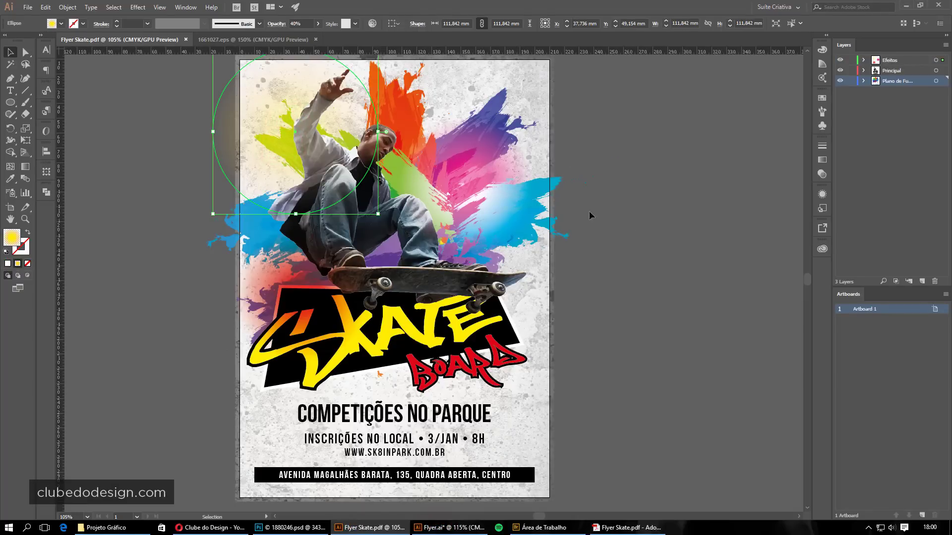
pyautogui.click(658, 187)
pyautogui.click(280, 155)
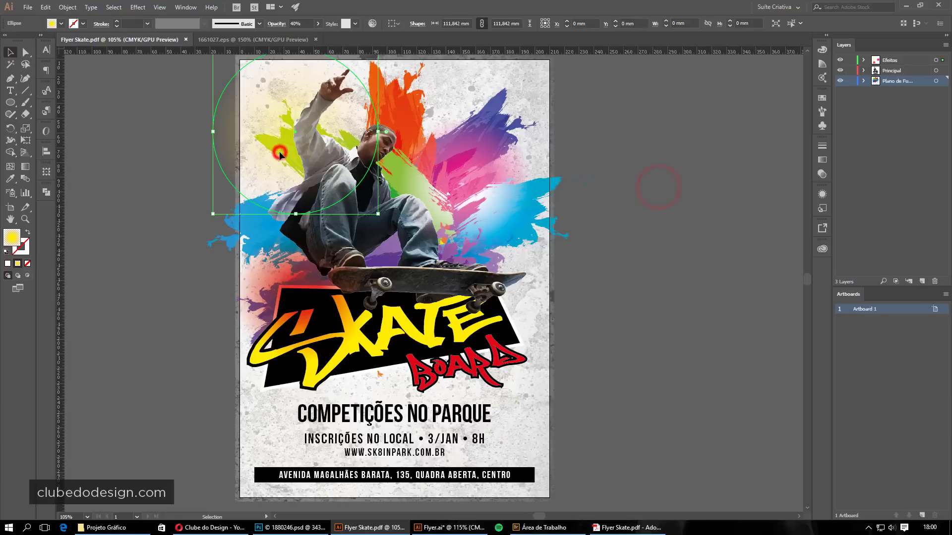
pyautogui.press('Delete')
pyautogui.click(677, 168)
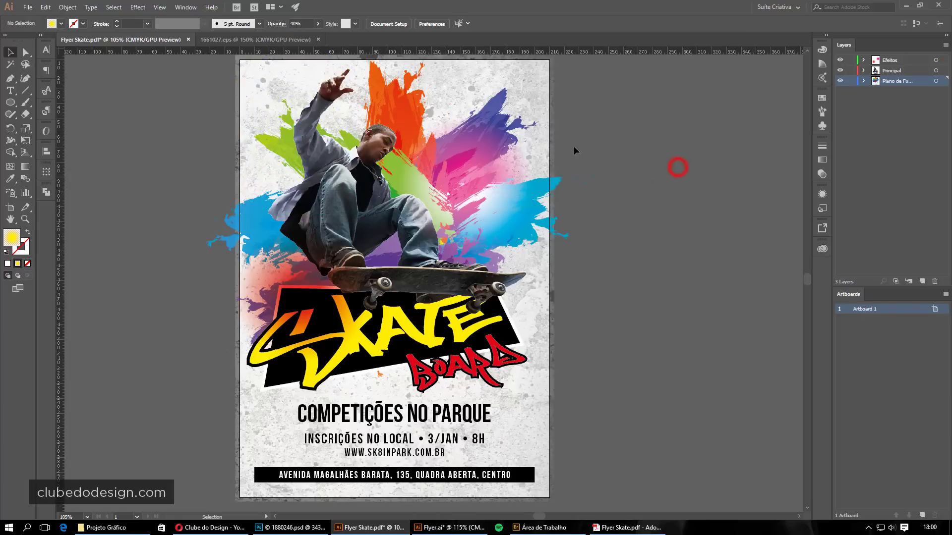
pyautogui.click(512, 191)
pyautogui.click(650, 192)
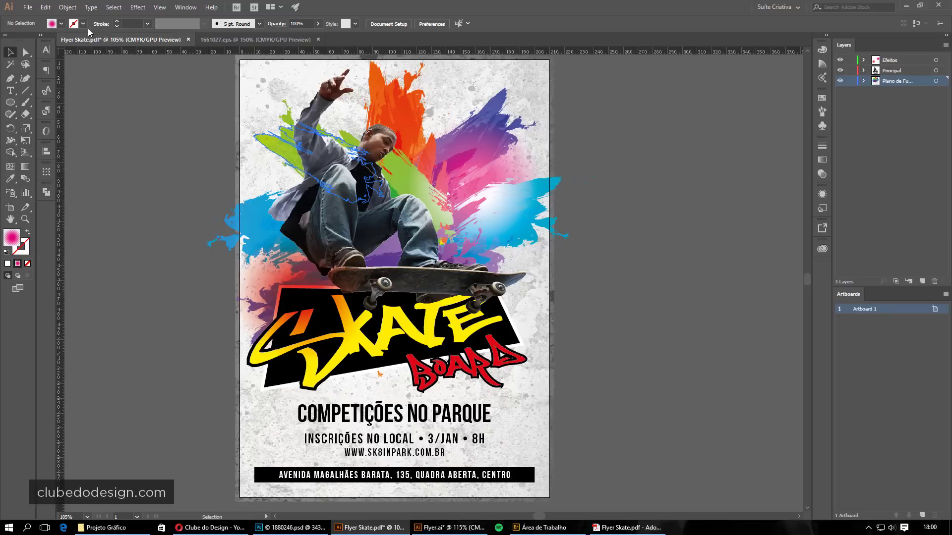
# Close Flyer Skate.pdf without saving and open Flyer Skate.ai from the project folder
pyautogui.click(188, 39)
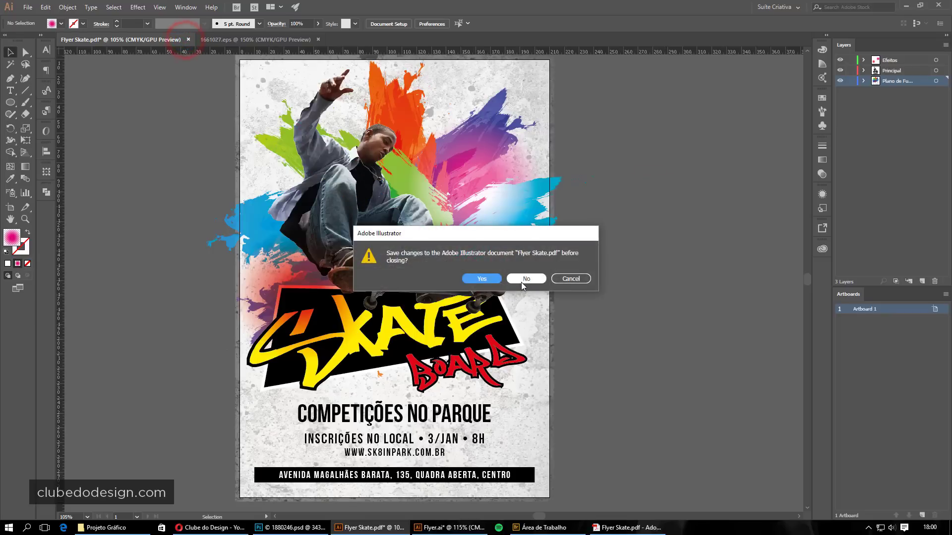
pyautogui.click(520, 283)
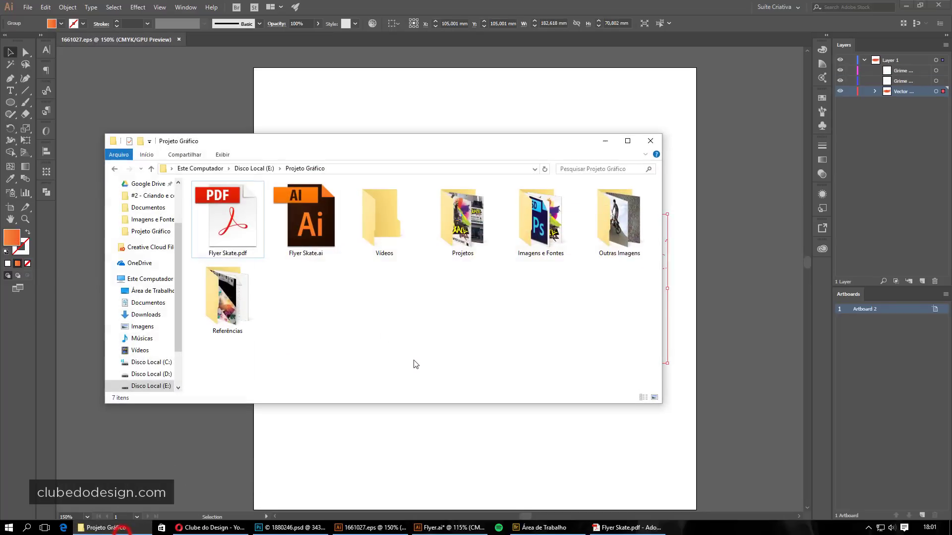
pyautogui.click(424, 338)
pyautogui.click(320, 225)
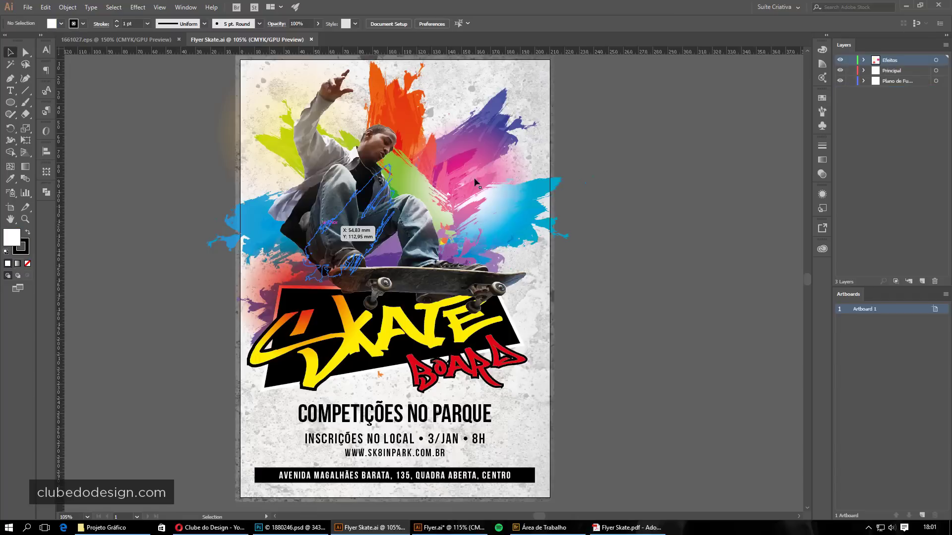
# Delete the glow circle beside the skater's arm and save Flyer Skate.ai
pyautogui.click(329, 132)
pyautogui.press('Delete')
pyautogui.click(603, 167)
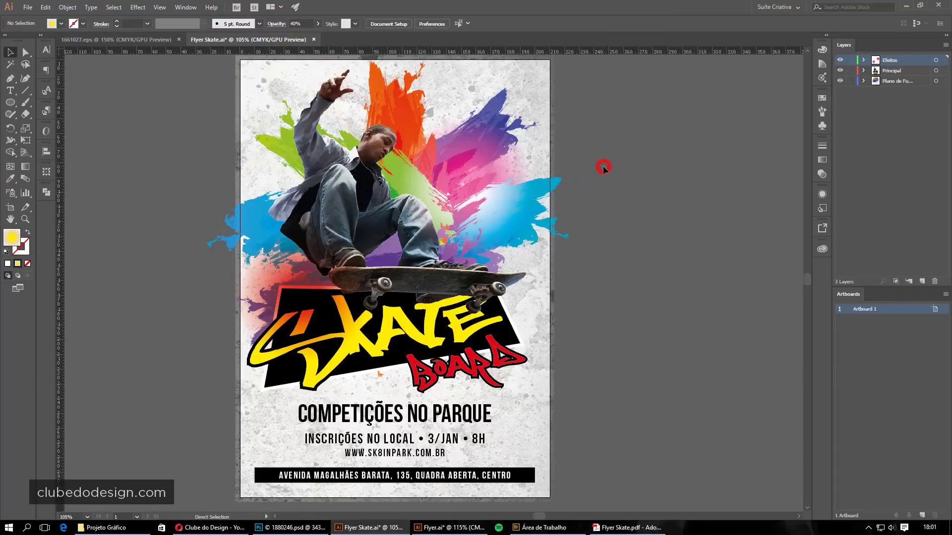
pyautogui.press('a')
pyautogui.hotkey('ctrl', 's')
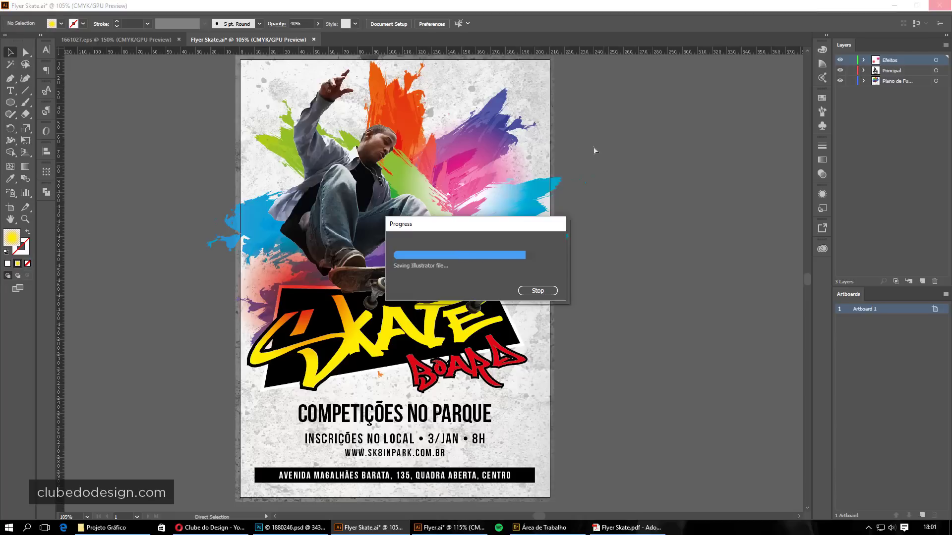
# Switch to Flyer Skate.pdf in Acrobat, zoom out for a final look, and close Acrobat
pyautogui.rightClick(650, 529)
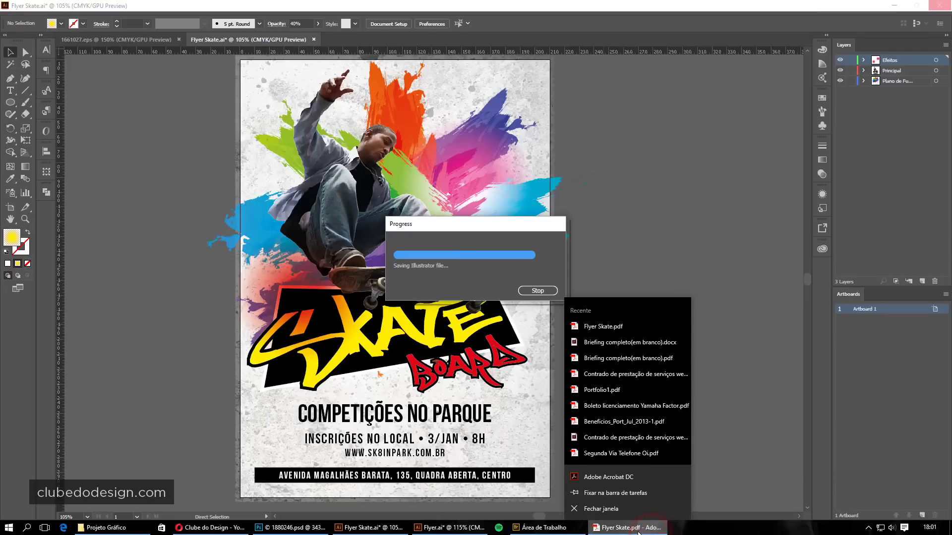
pyautogui.click(617, 528)
pyautogui.moveTo(627, 528)
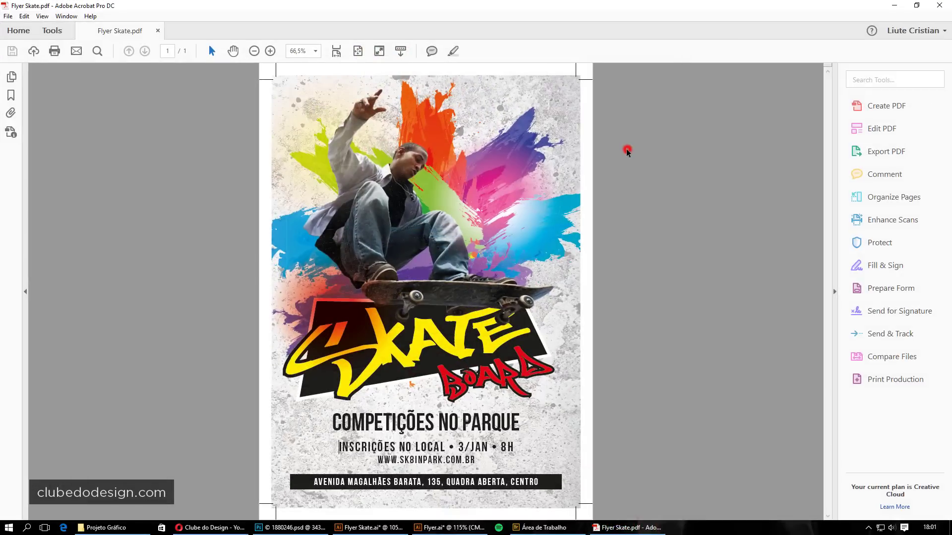
pyautogui.keyDown('ctrl'); pyautogui.scroll(-1, 627, 148); pyautogui.keyUp('ctrl')
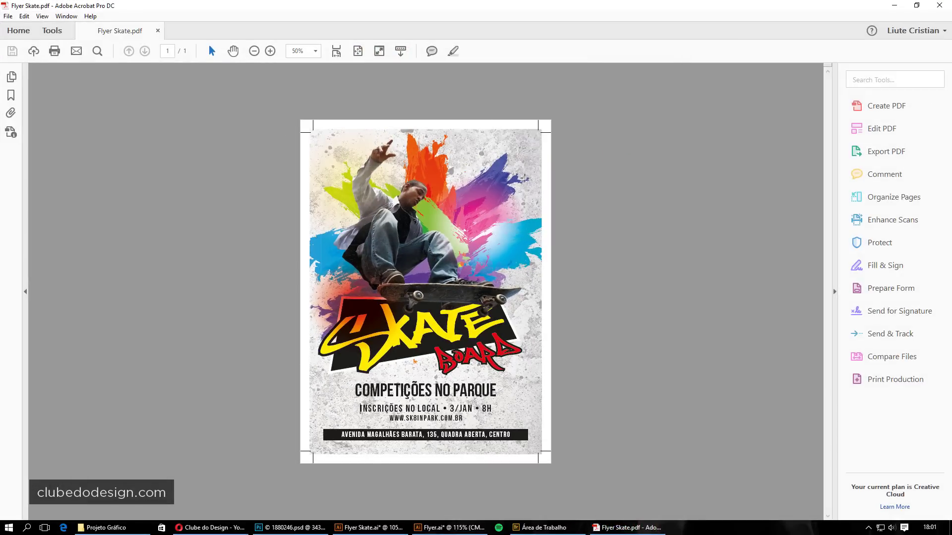
pyautogui.click(938, 4)
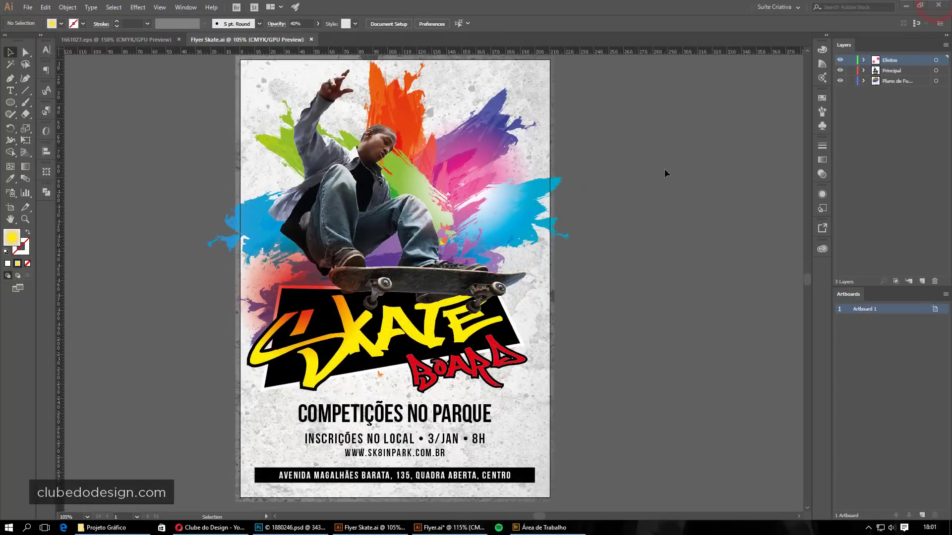
# Select all the flyer artwork and convert its text to outlines
pyautogui.click(664, 170)
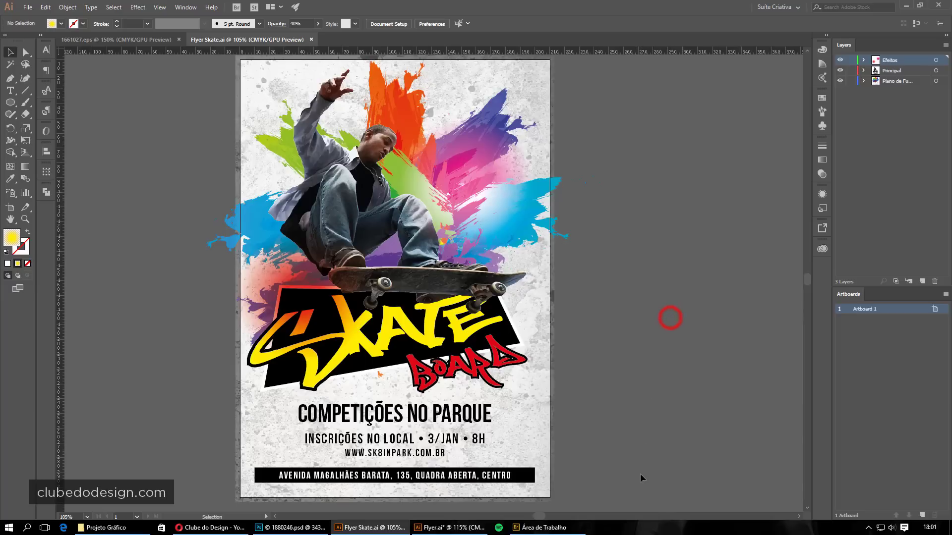
pyautogui.click(648, 489)
pyautogui.hotkey('ctrl', 'a')
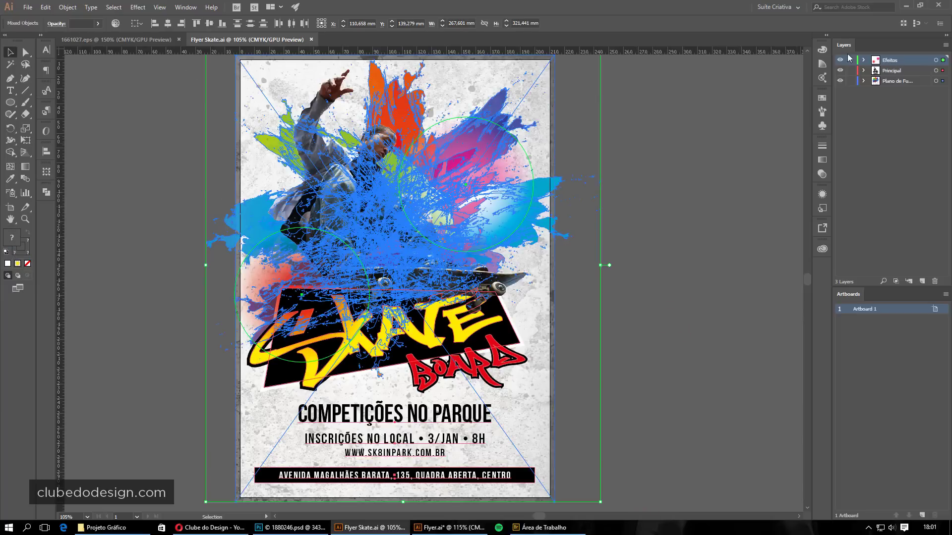
pyautogui.click(91, 7)
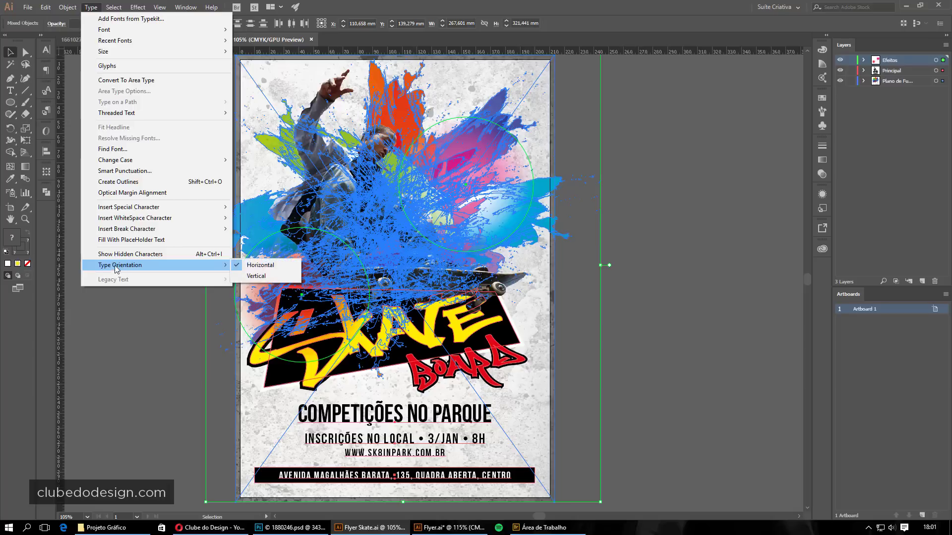
pyautogui.click(116, 182)
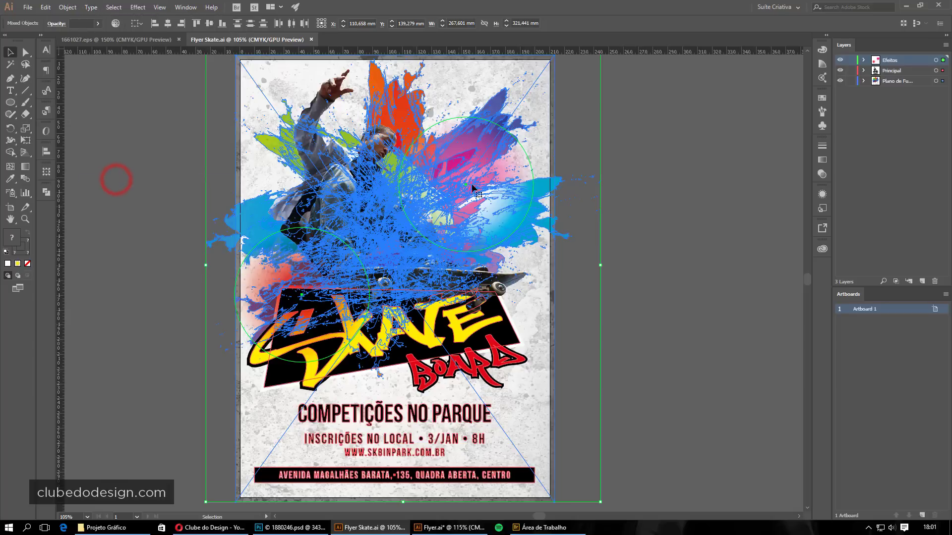
pyautogui.click(696, 282)
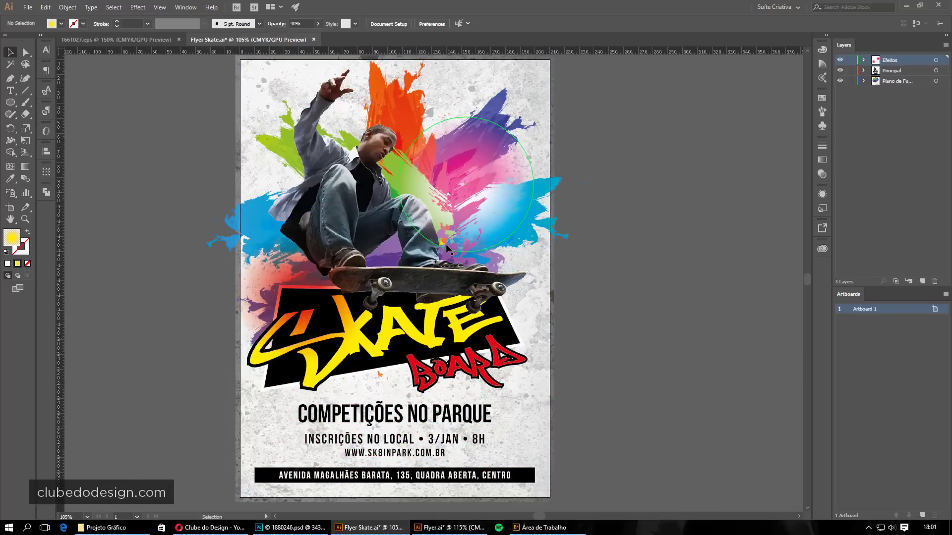
# Start a Save As to Adobe PDF but cancel it, and cancel closing Flyer Skate.ai
pyautogui.hotkey('ctrl', 'shift', 's')
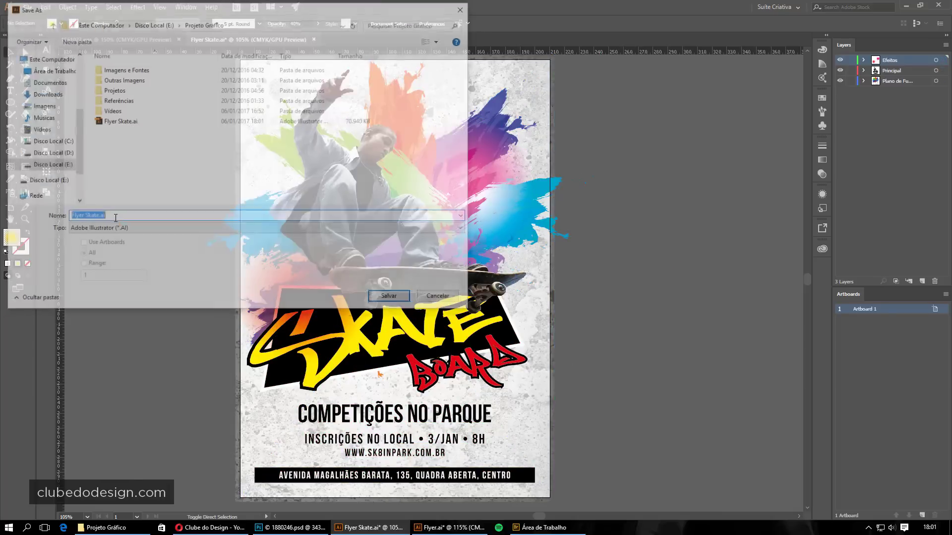
pyautogui.click(99, 229)
pyautogui.click(99, 246)
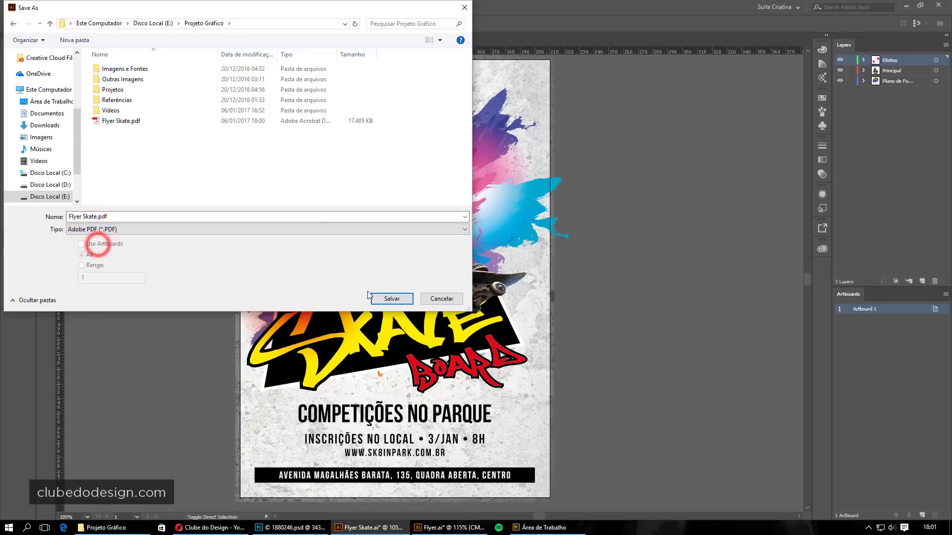
pyautogui.click(442, 299)
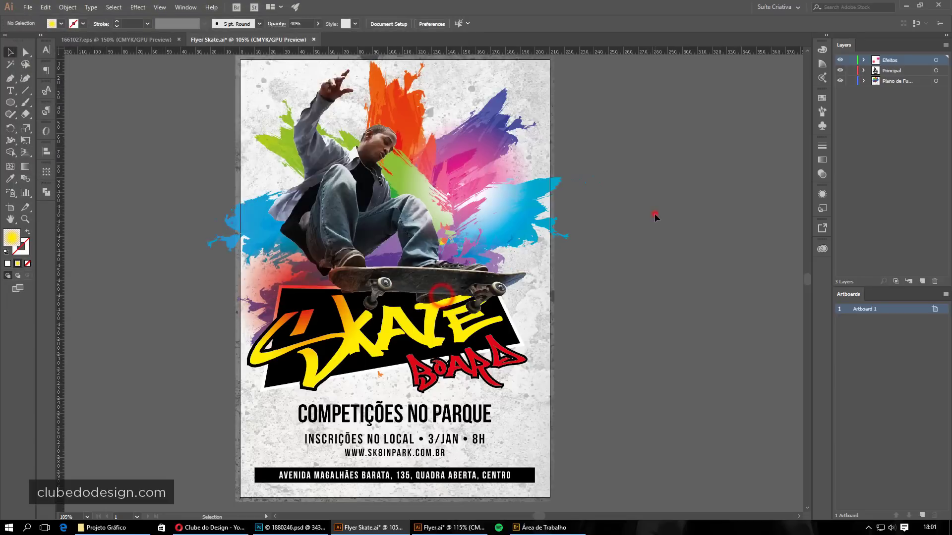
pyautogui.click(655, 214)
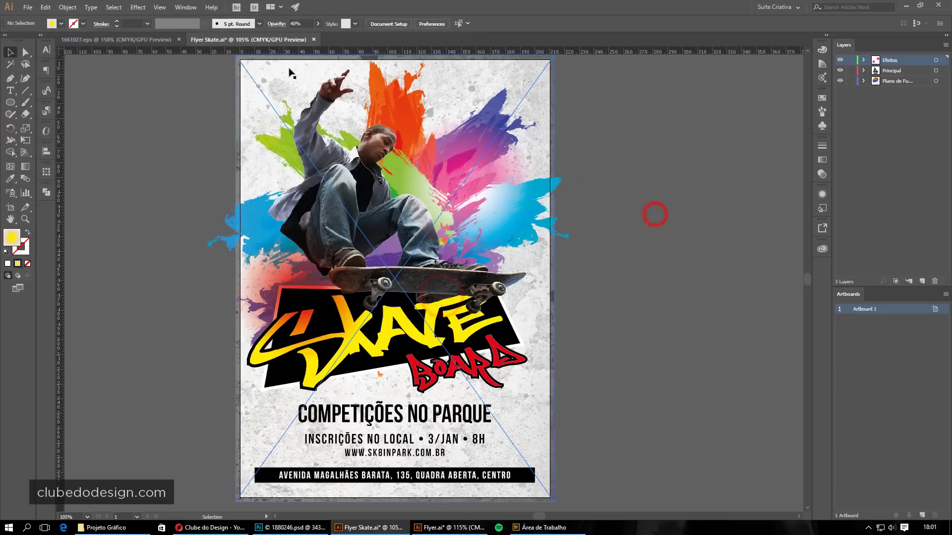
pyautogui.click(314, 40)
pyautogui.click(577, 277)
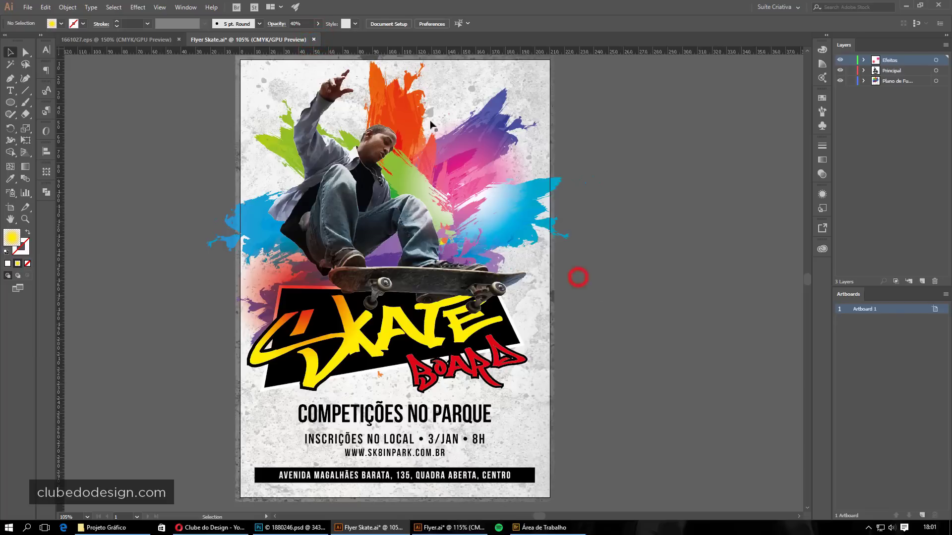